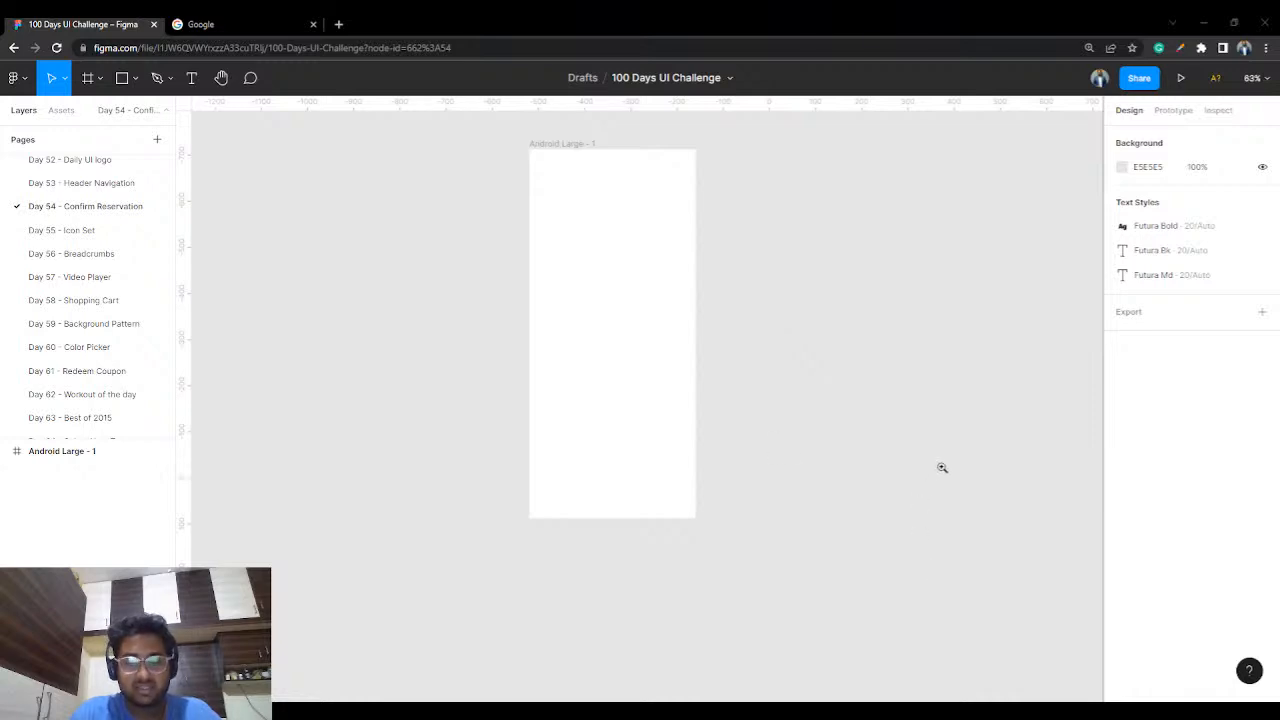
# - Open the Day 50 - Job Listing page and copy the status bar group from its screen
pyautogui.scroll(3, 560, 314)
pyautogui.moveTo(705, 270); pyautogui.dragTo(654, 334)
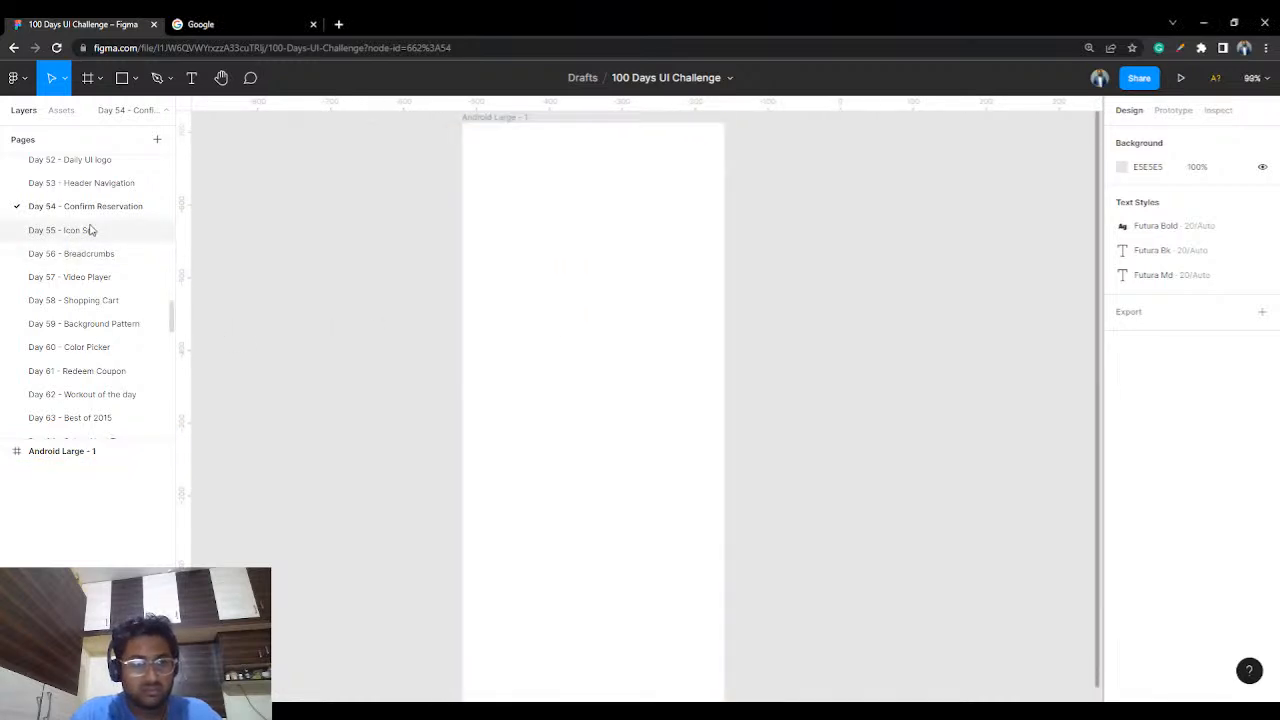
pyautogui.click(87, 185)
pyautogui.click(86, 162)
pyautogui.scroll(3, 88, 200)
pyautogui.click(70, 268)
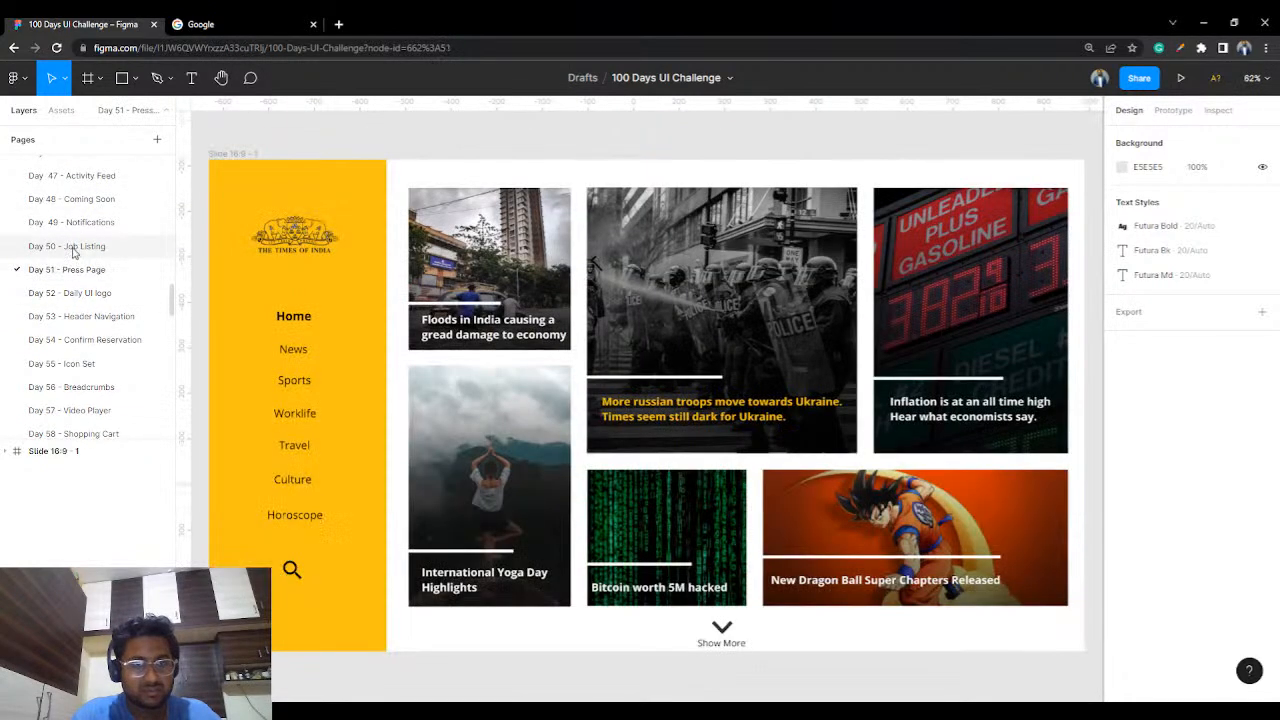
pyautogui.click(73, 248)
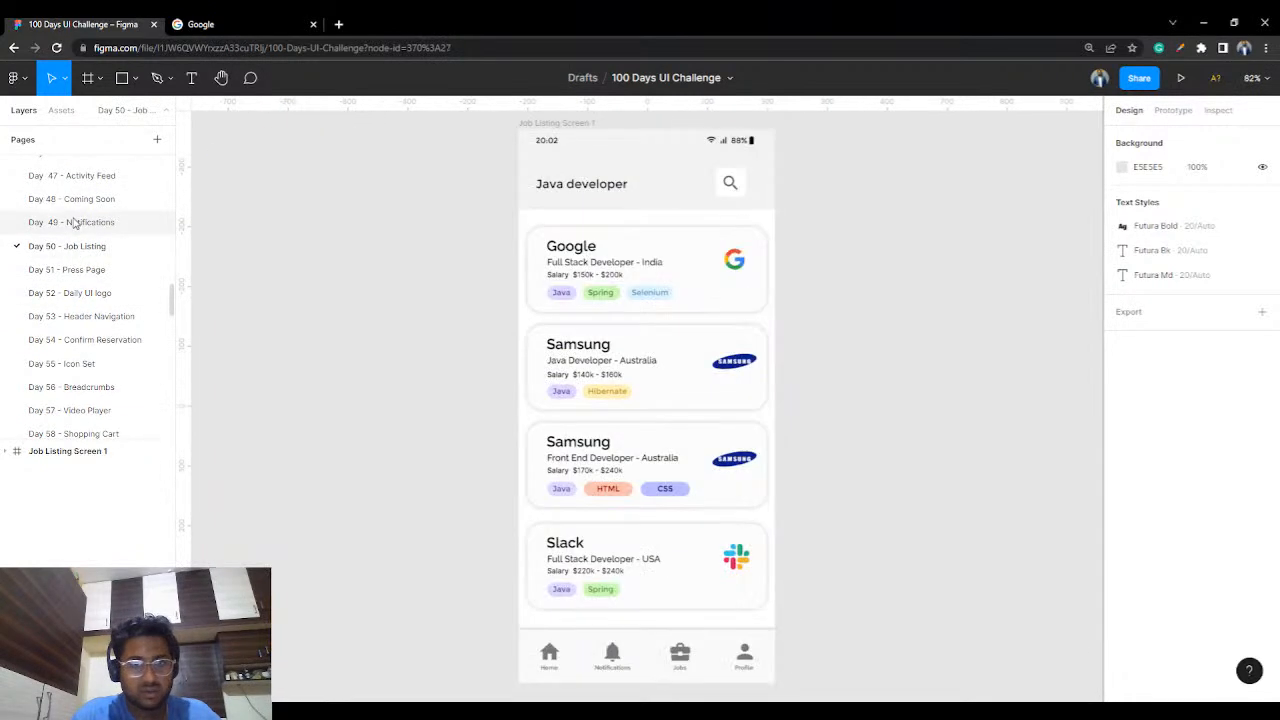
pyautogui.click(550, 143)
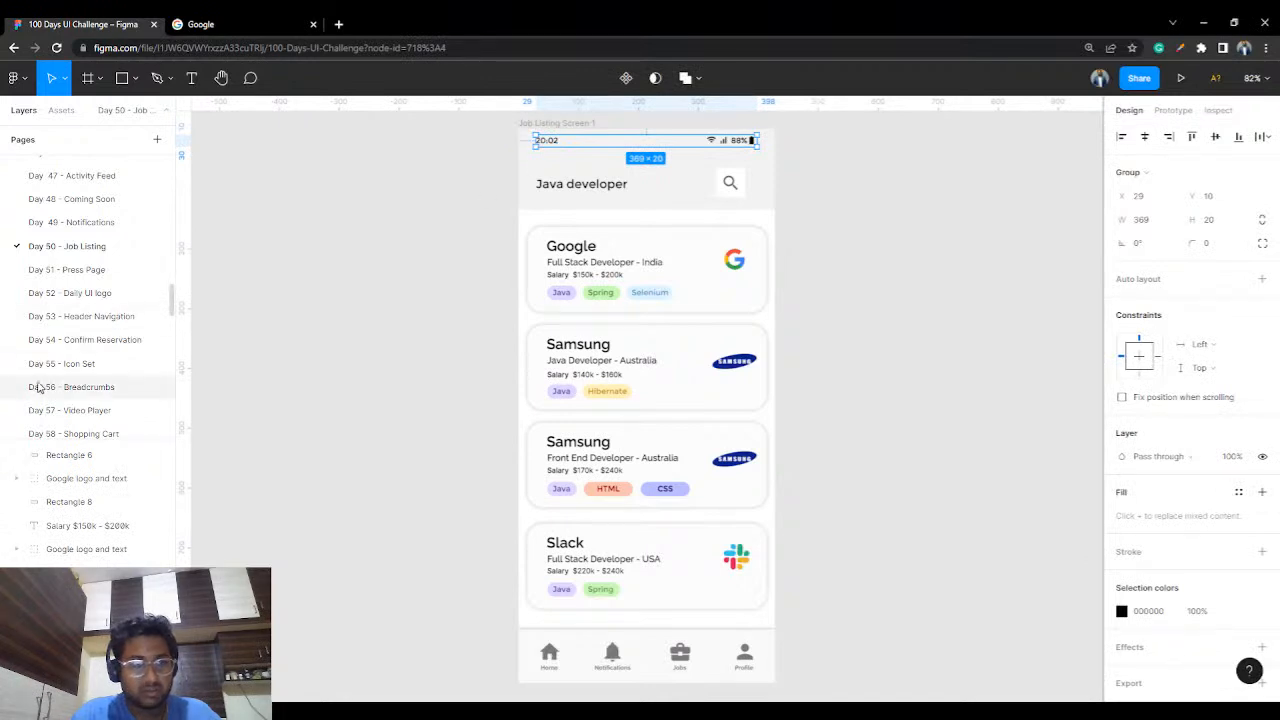
# - Paste the status bar into the Android Large - 1 frame on the Day 54 - Confirm Reservation page and place it along the frame's upper edge
pyautogui.click(58, 340)
pyautogui.click(150, 318)
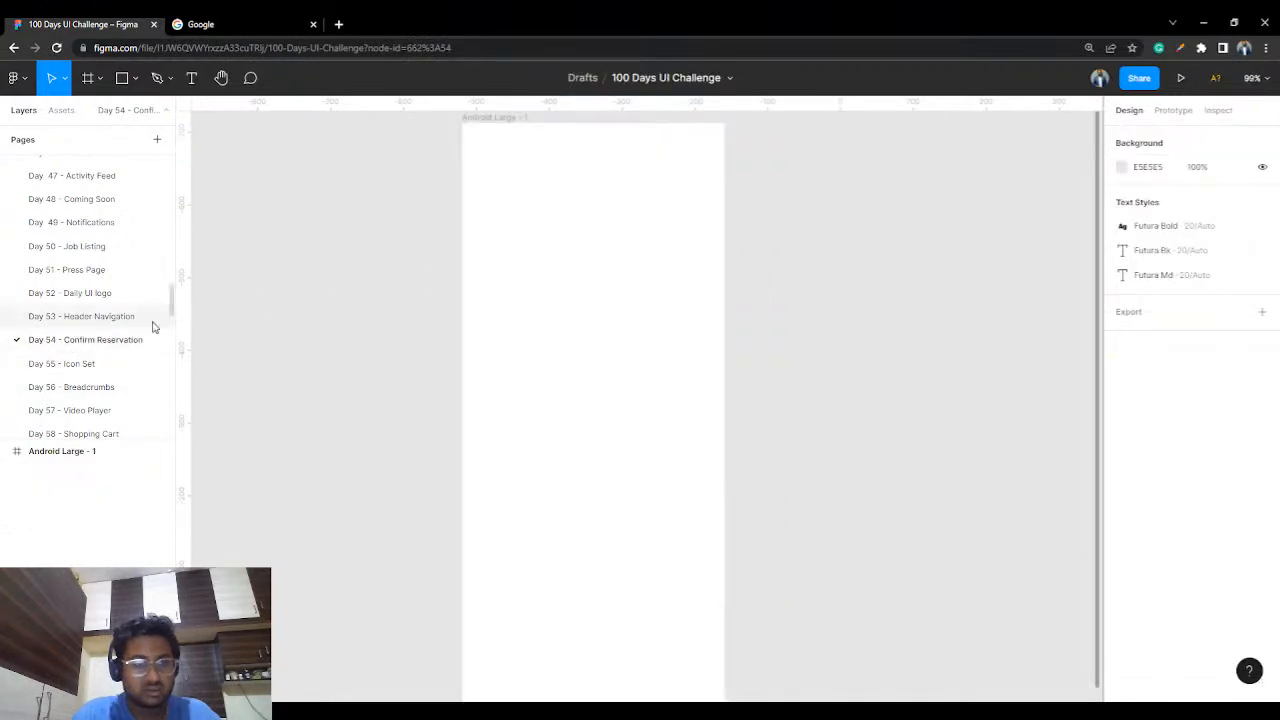
pyautogui.click(136, 341)
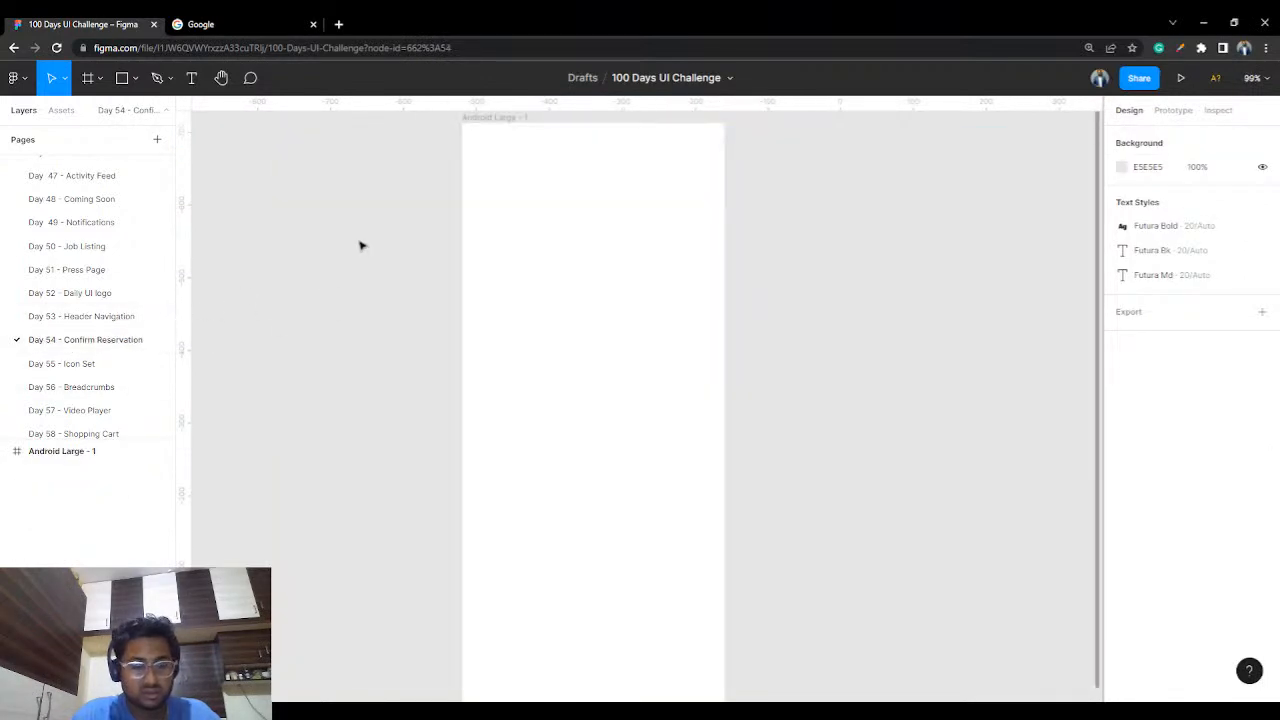
pyautogui.hotkey('ctrl', 'v')
pyautogui.moveTo(755, 398); pyautogui.dragTo(699, 139)
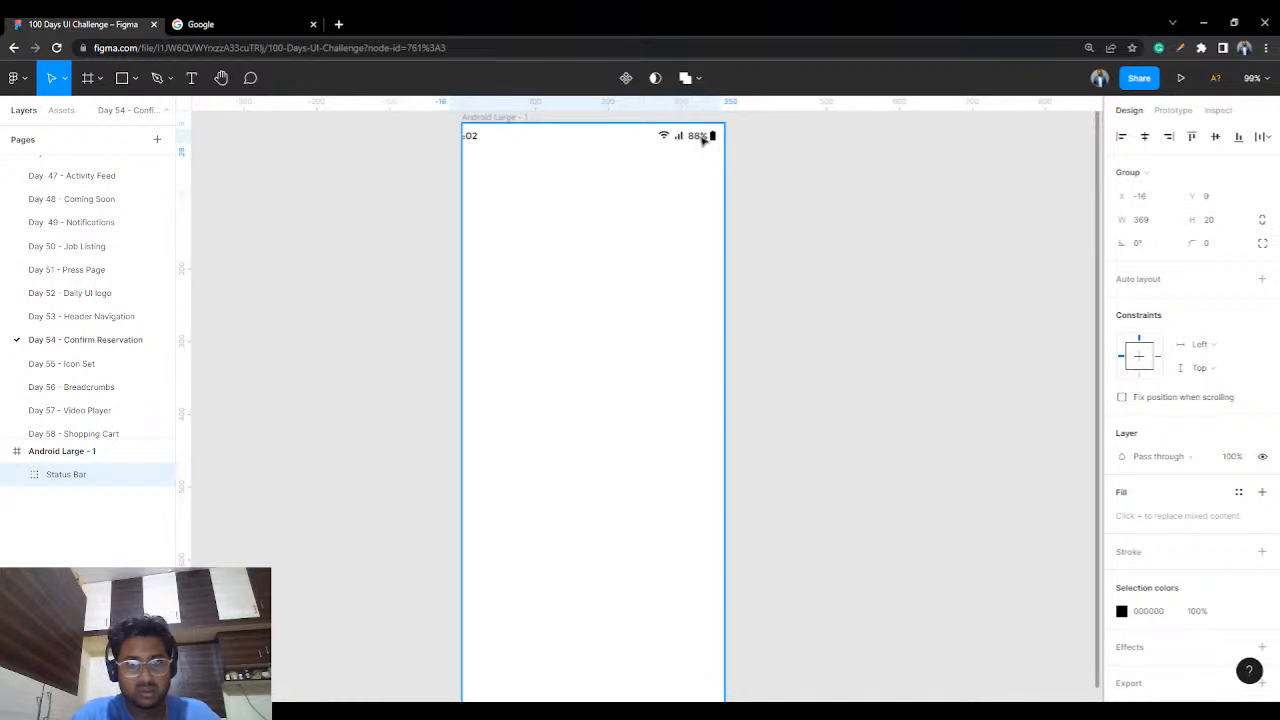
# - Move the time text within the status bar rightwards to about X 25 so it sits inside the frame
pyautogui.doubleClick(474, 140)
pyautogui.moveTo(474, 140); pyautogui.dragTo(505, 140)
pyautogui.press('Right')
pyautogui.press('Right')
pyautogui.press('Right')
pyautogui.press('Right')
pyautogui.press('Right')
pyautogui.press('Right')
pyautogui.press('Right')
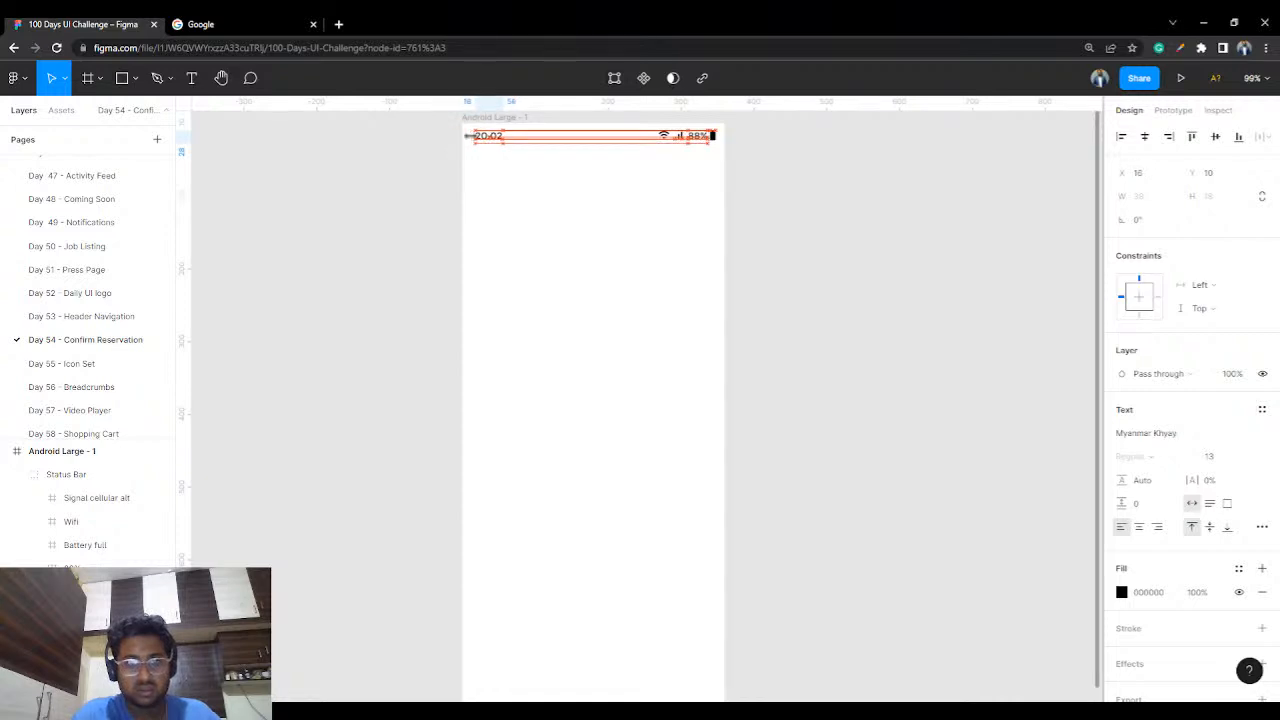
pyautogui.press('Right')
pyautogui.press('Right')
pyautogui.press('Right')
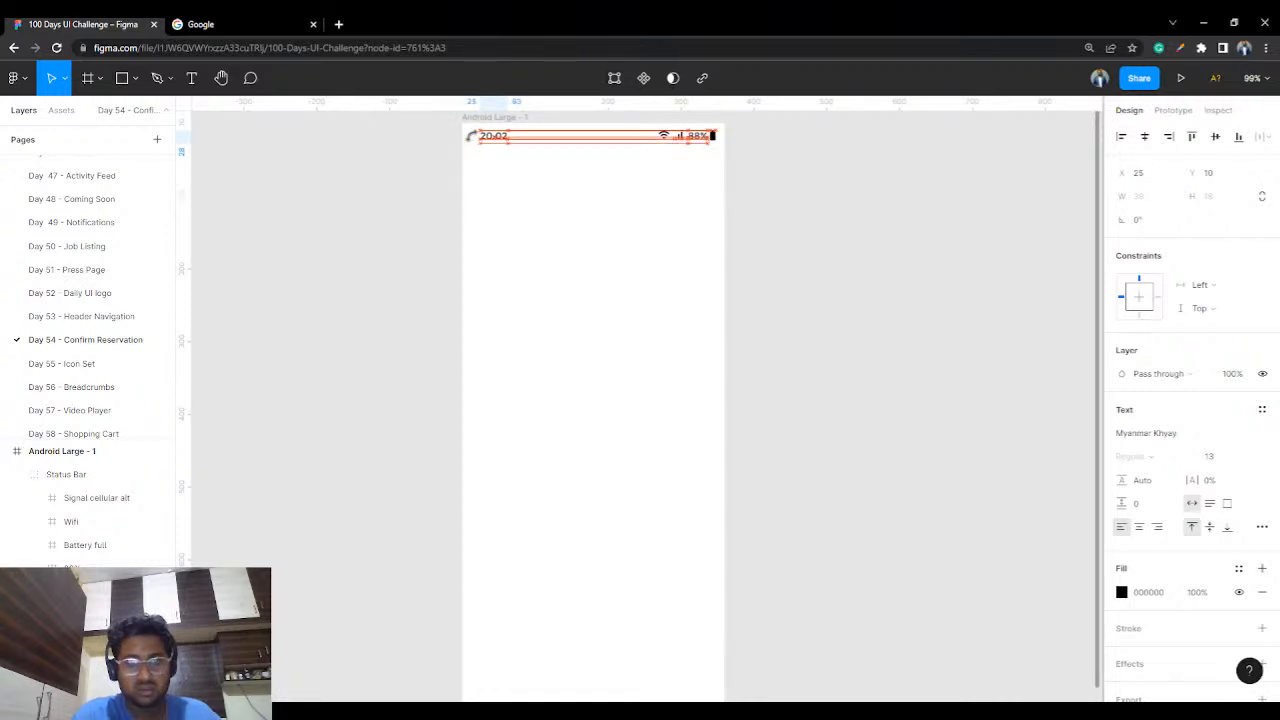
pyautogui.click(773, 144)
# - Center the whole status bar group horizontally in the Android Large - 1 frame
pyautogui.click(700, 141)
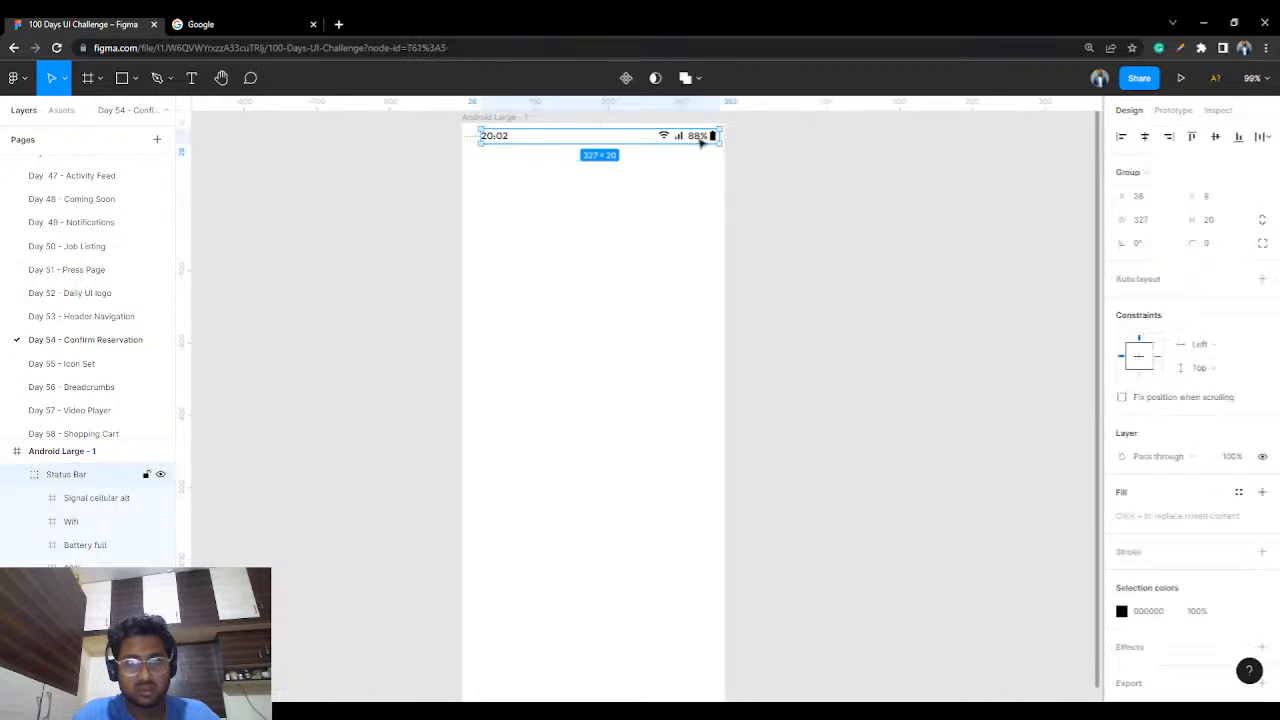
pyautogui.click(1145, 137)
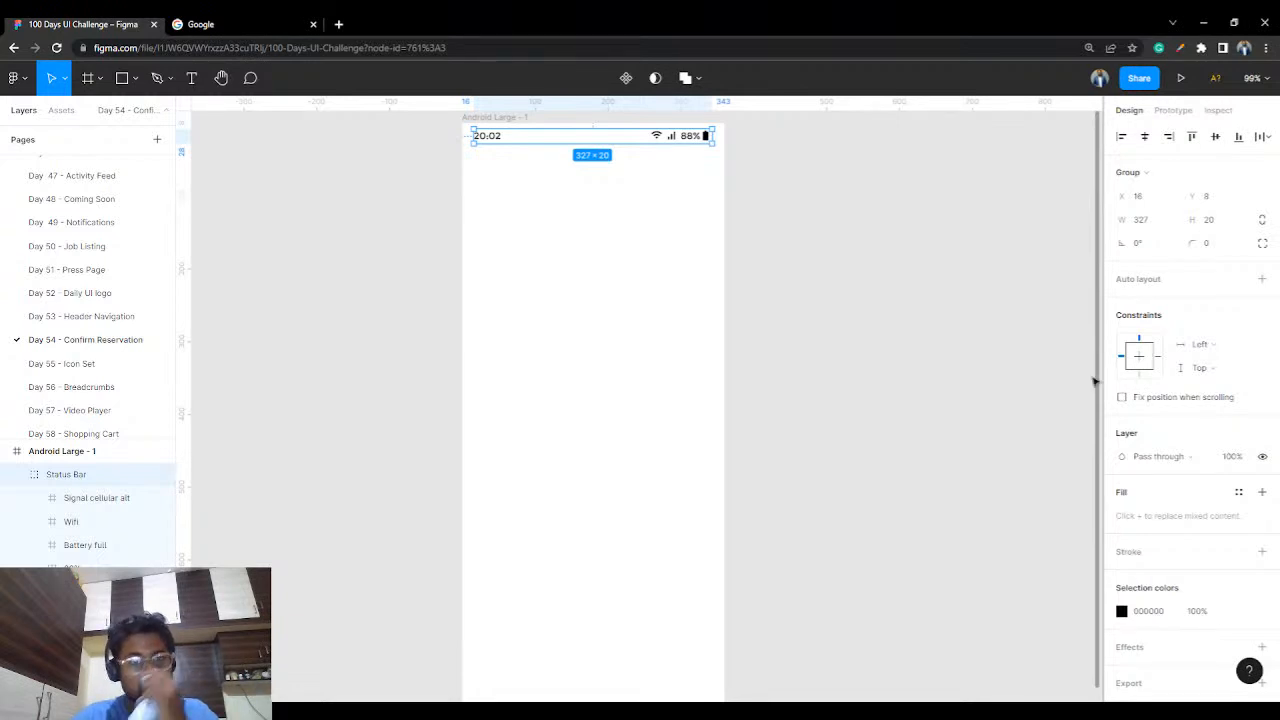
pyautogui.click(763, 204)
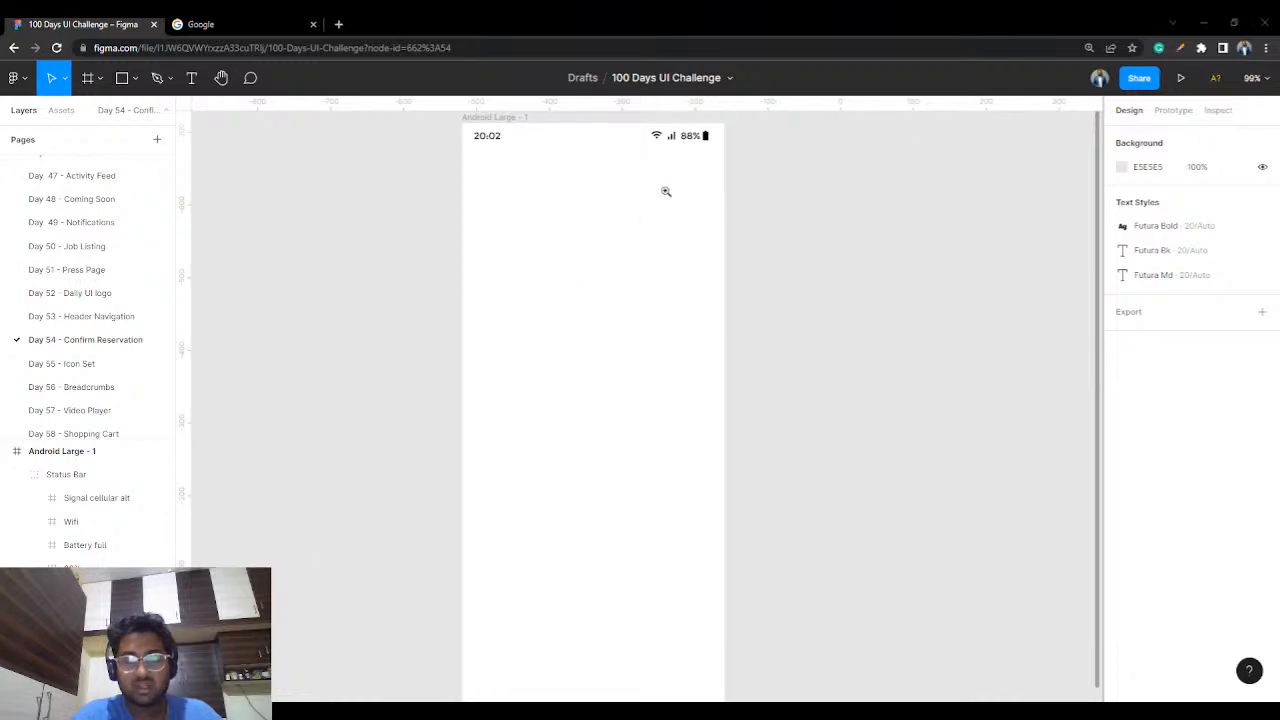
# - Insert the keyboard arrow left icon from Material Design Icons by searching "left", and place it at 36 × 36 below the time, at X 17, Y 51
pyautogui.rightClick(400, 207)
pyautogui.moveTo(463, 323)
pyautogui.click(635, 397)
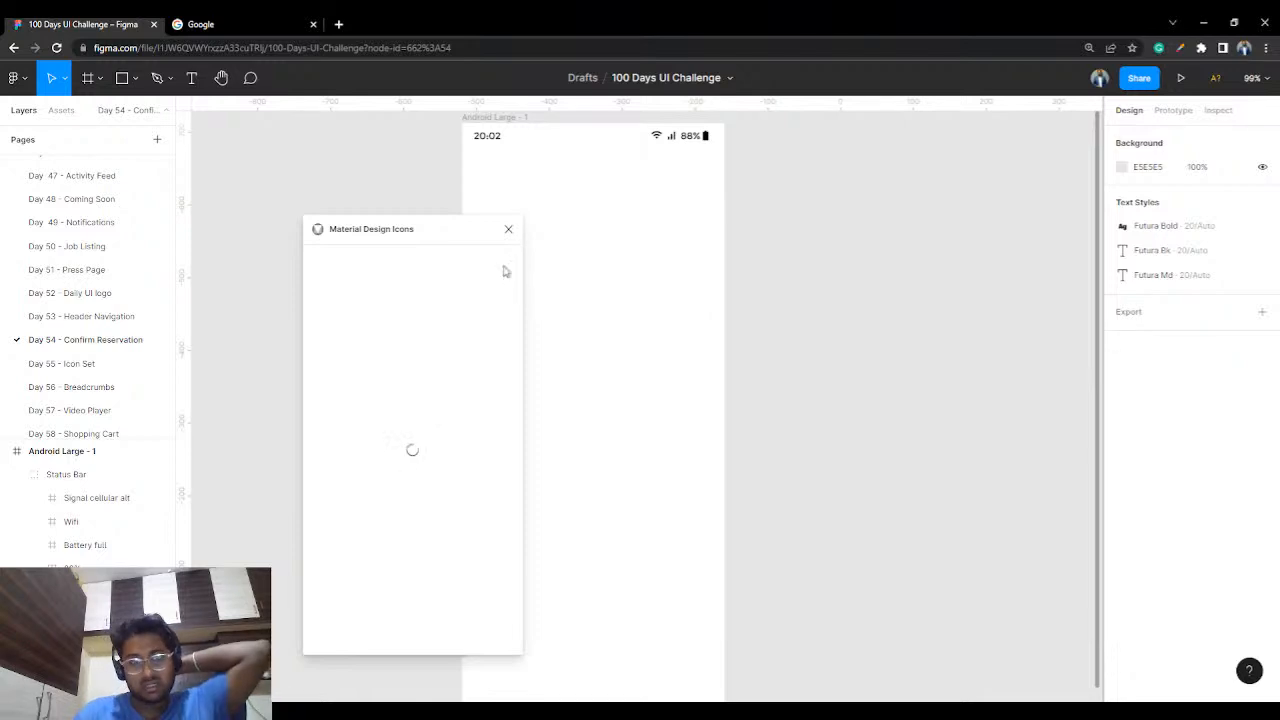
pyautogui.click(456, 262)
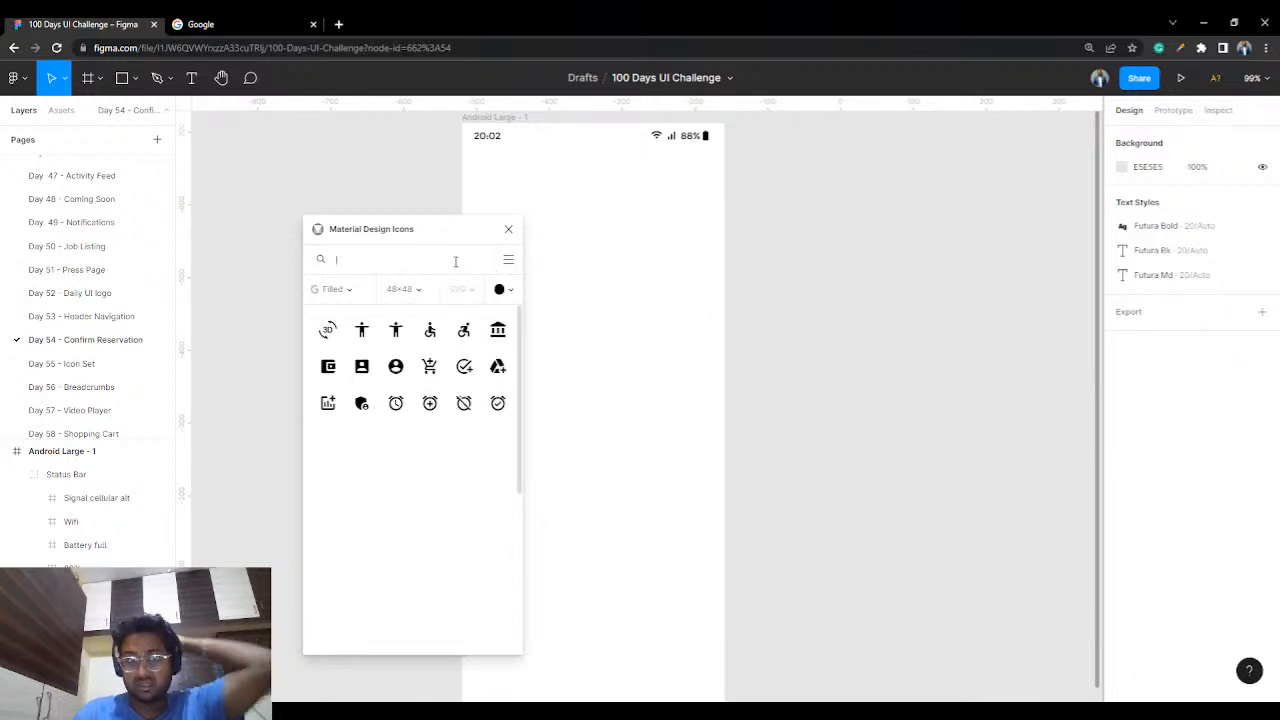
pyautogui.write('left')
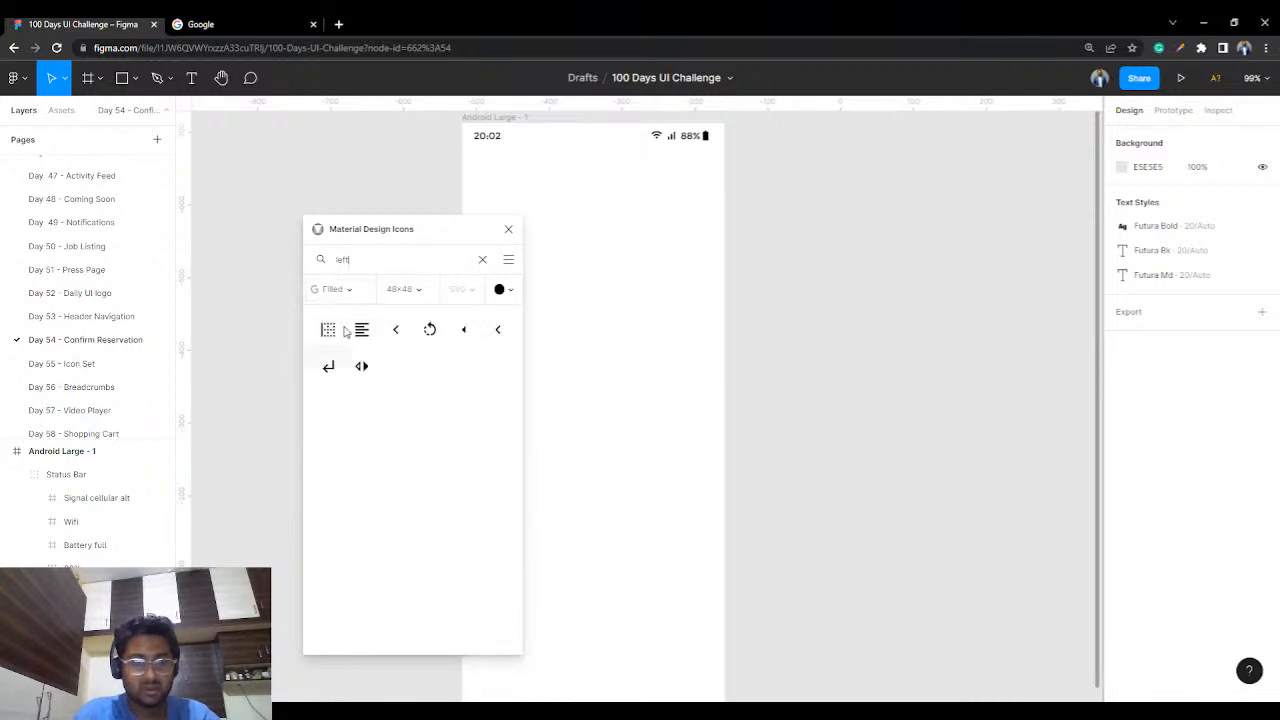
pyautogui.click(396, 332)
pyautogui.click(509, 230)
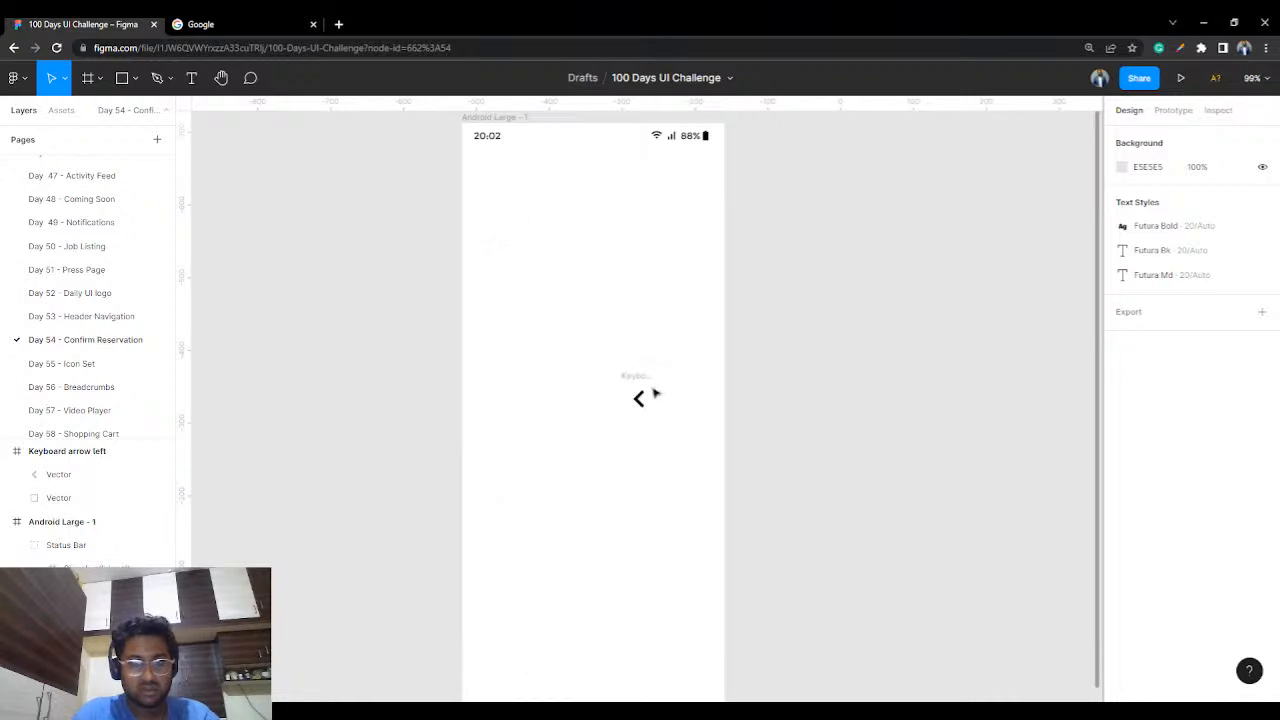
pyautogui.moveTo(639, 392); pyautogui.dragTo(490, 176)
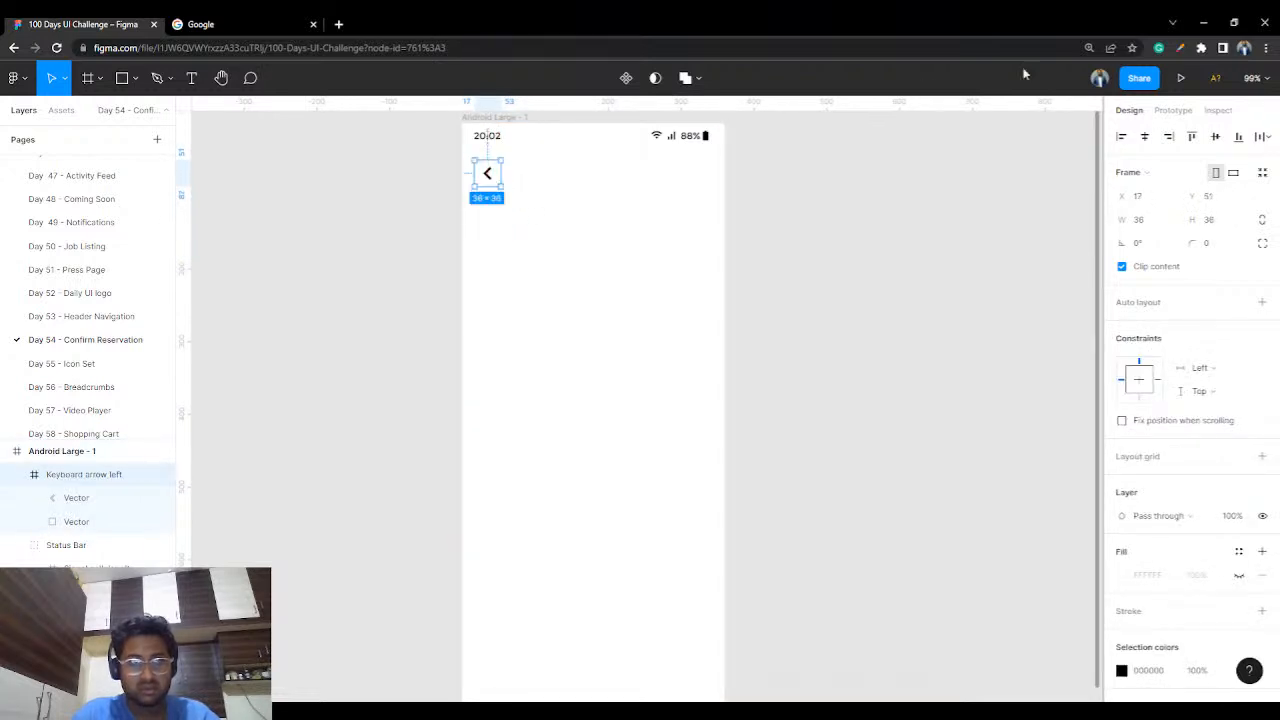
# - Preview the screen as a prototype on the phone mockup and return to the design file
pyautogui.click(1183, 78)
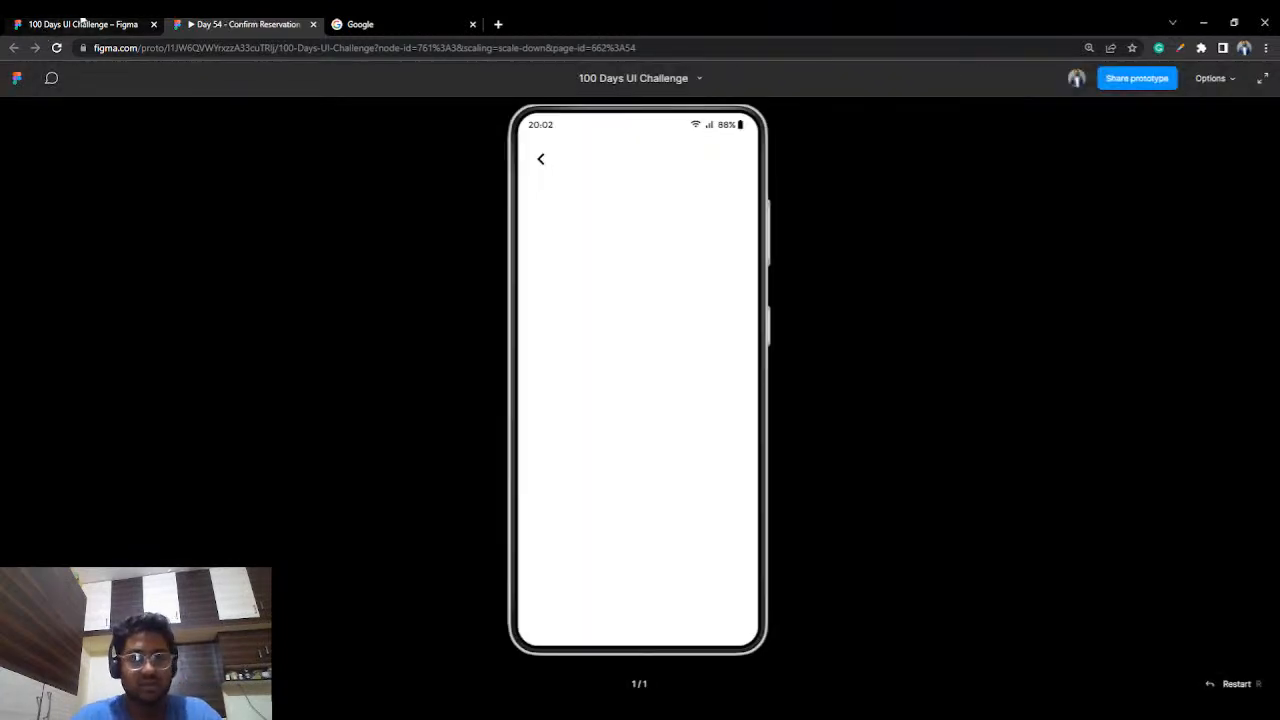
pyautogui.click(83, 20)
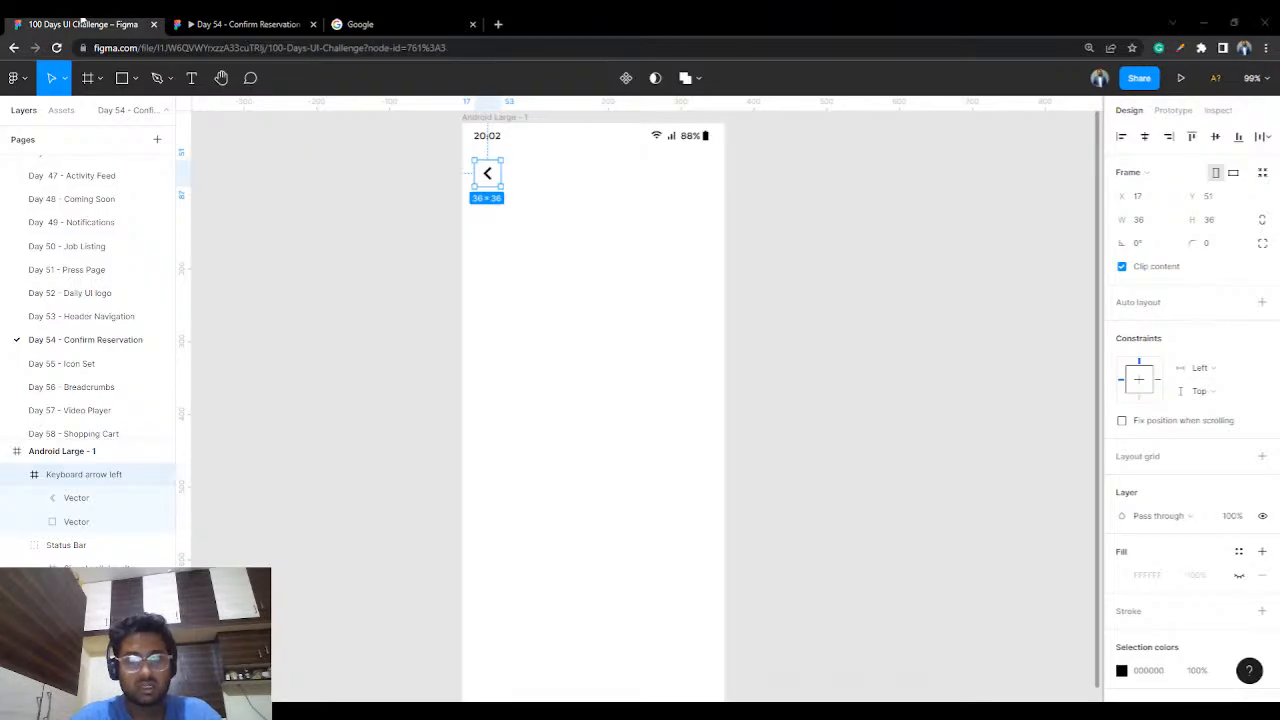
pyautogui.click(848, 229)
# - Search Material Design Icons for "search" and insert the plain magnifier icon
pyautogui.moveTo(703, 240); pyautogui.dragTo(646, 261)
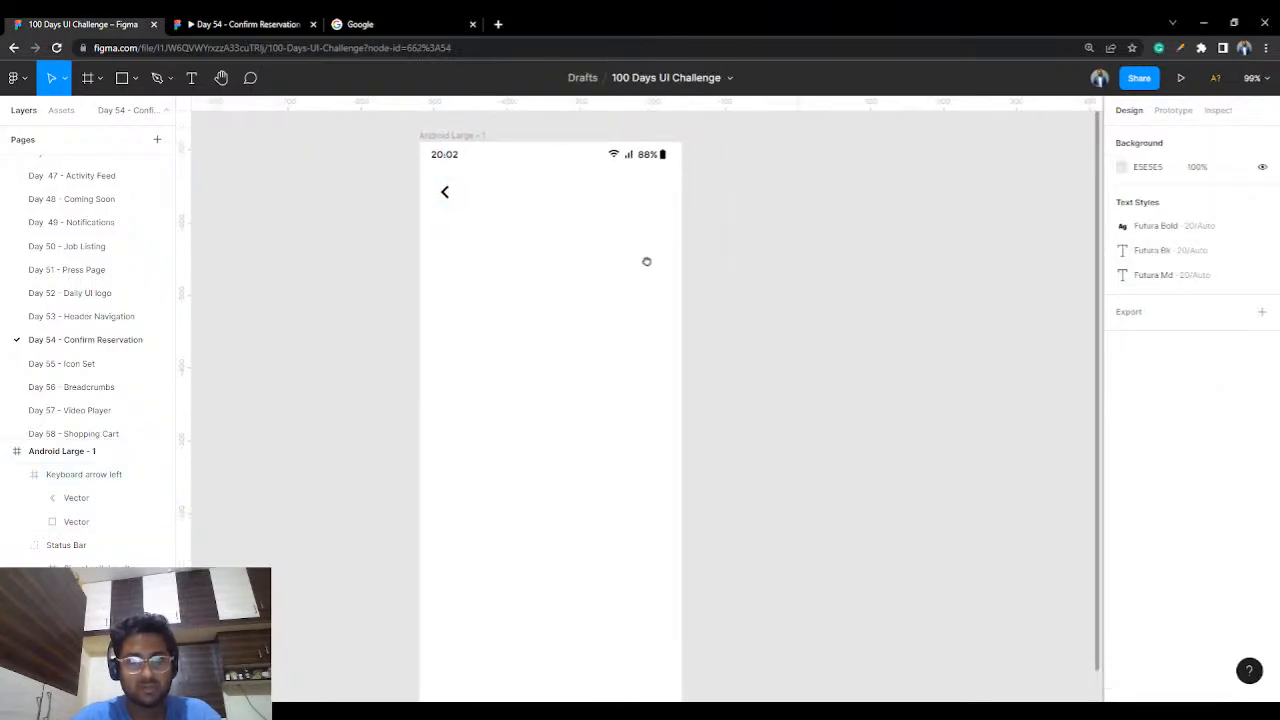
pyautogui.scroll(3, 615, 244)
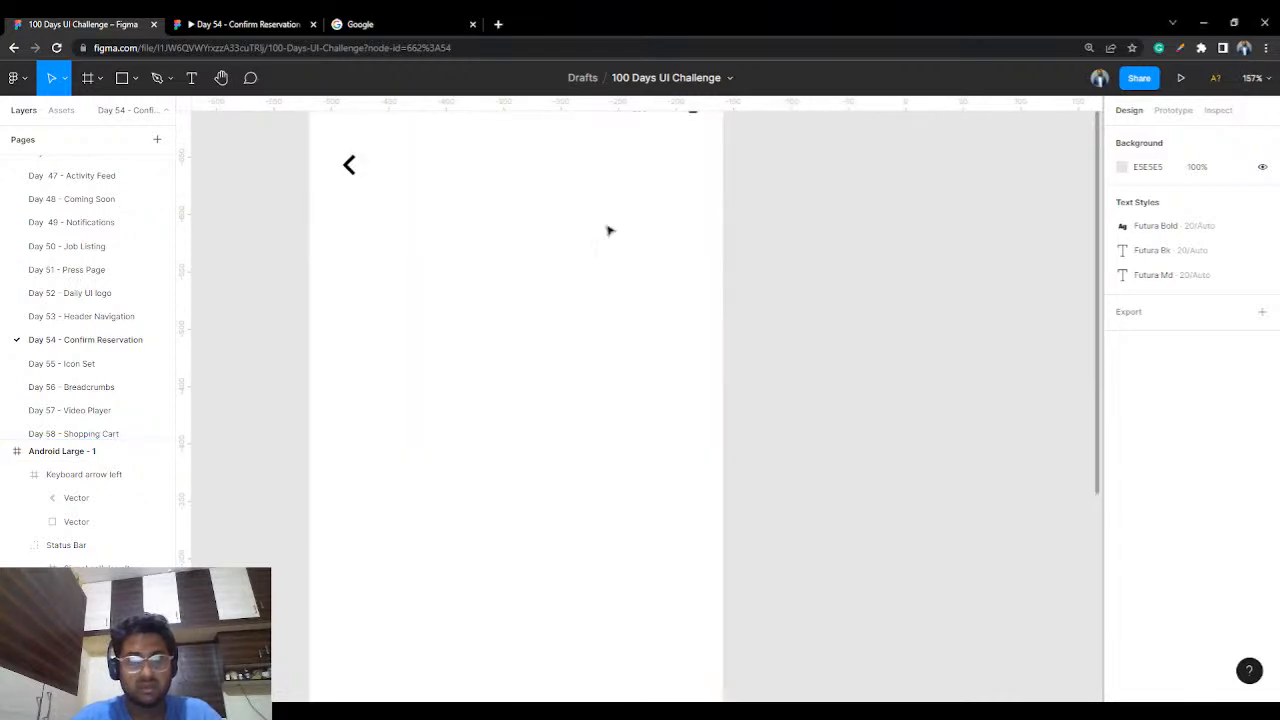
pyautogui.scroll(2, 590, 230)
pyautogui.hscroll(-2, 565, 264)
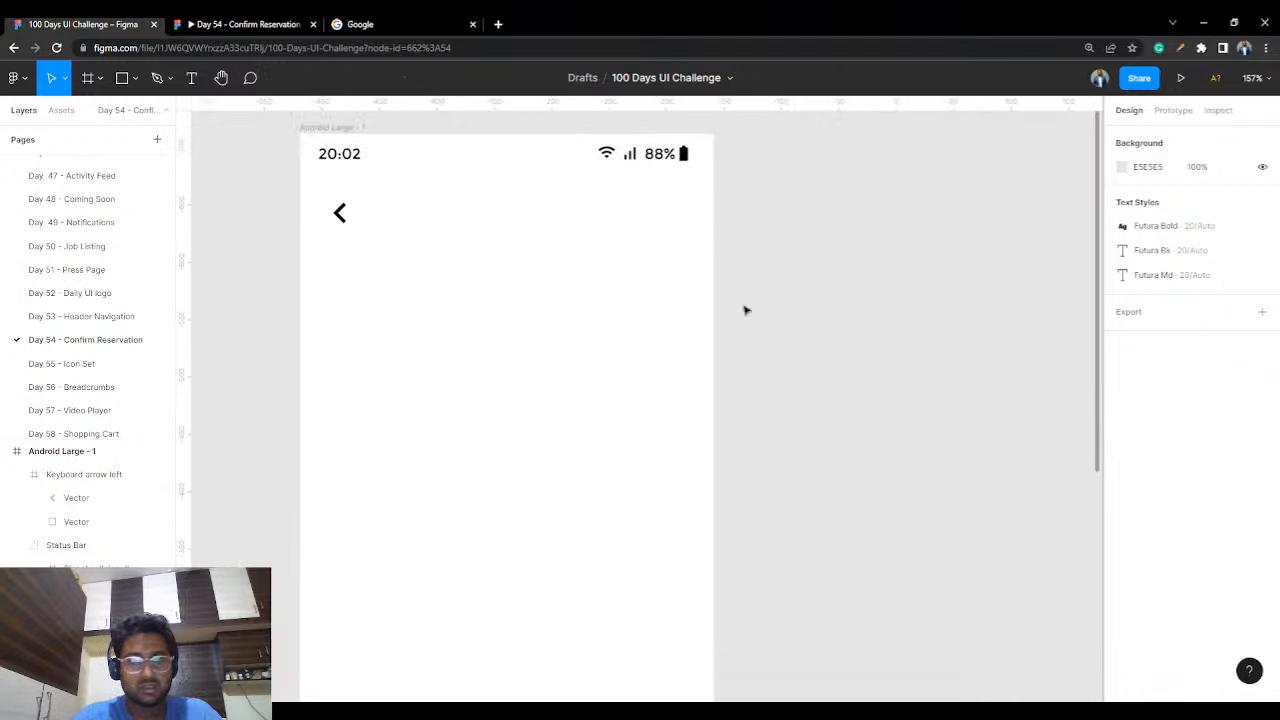
pyautogui.rightClick(813, 300)
pyautogui.moveTo(840, 420)
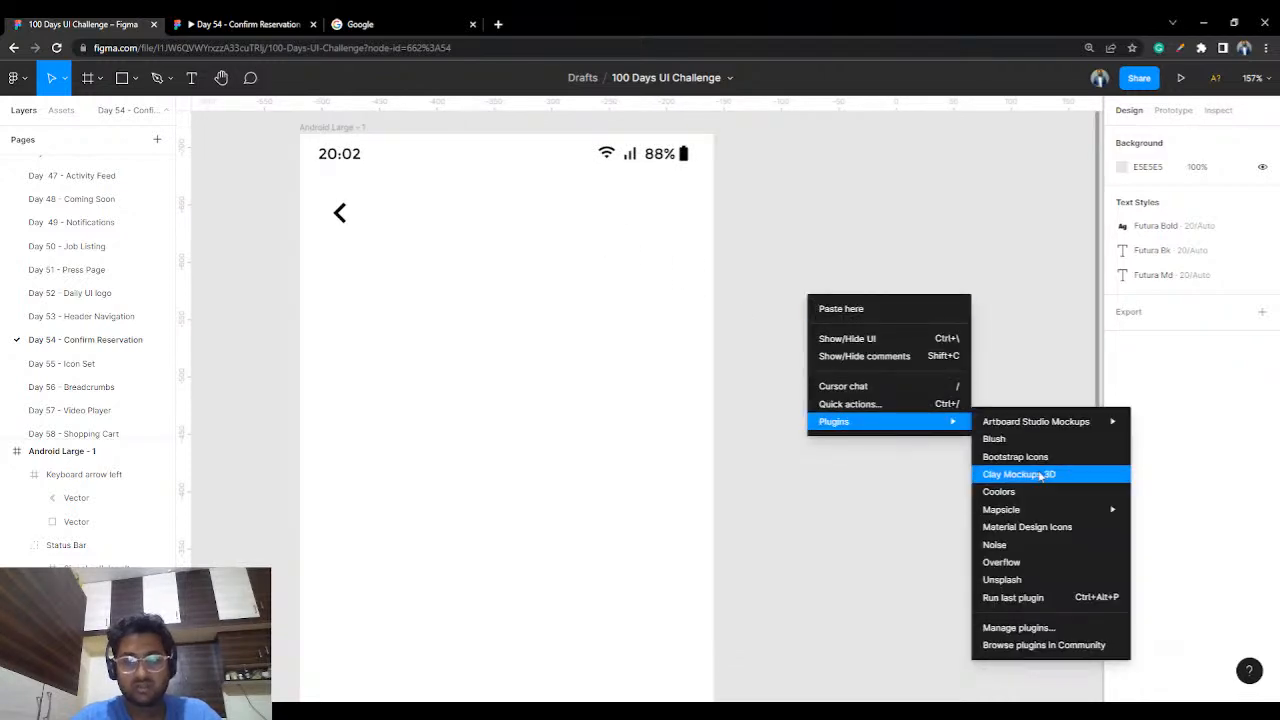
pyautogui.moveTo(1050, 514)
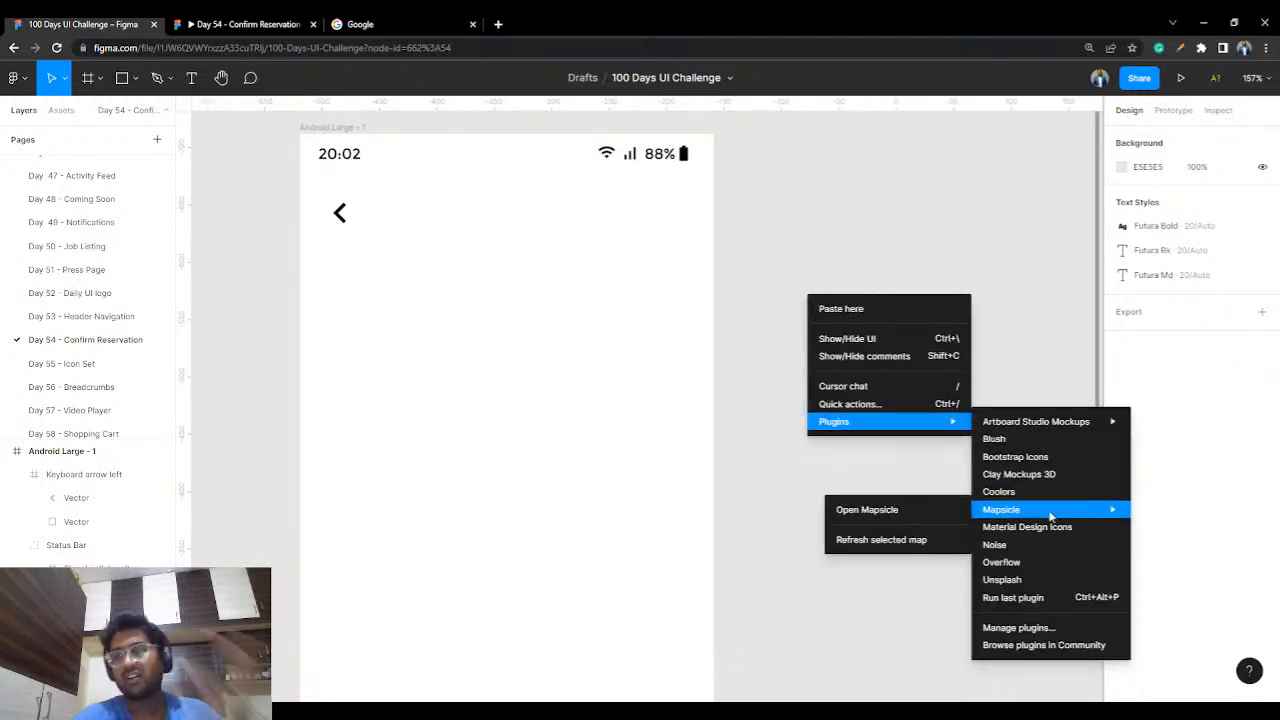
pyautogui.click(1051, 526)
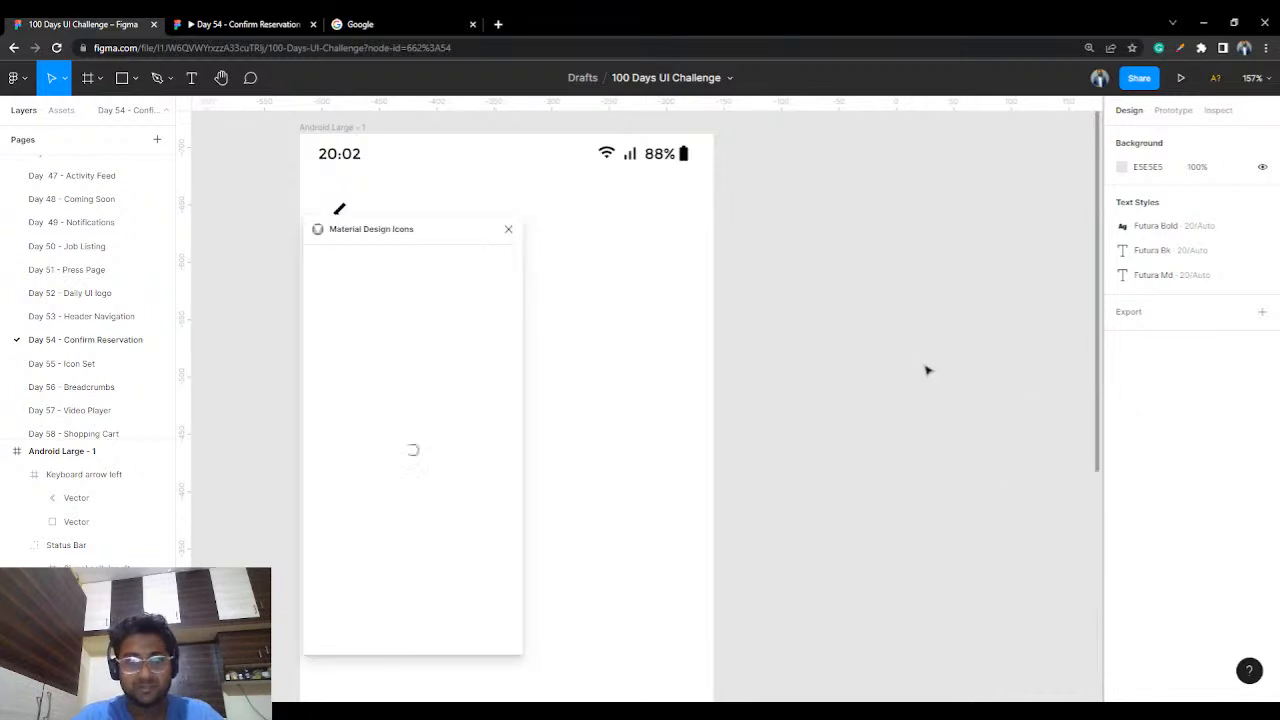
pyautogui.click(400, 261)
pyautogui.write('search')
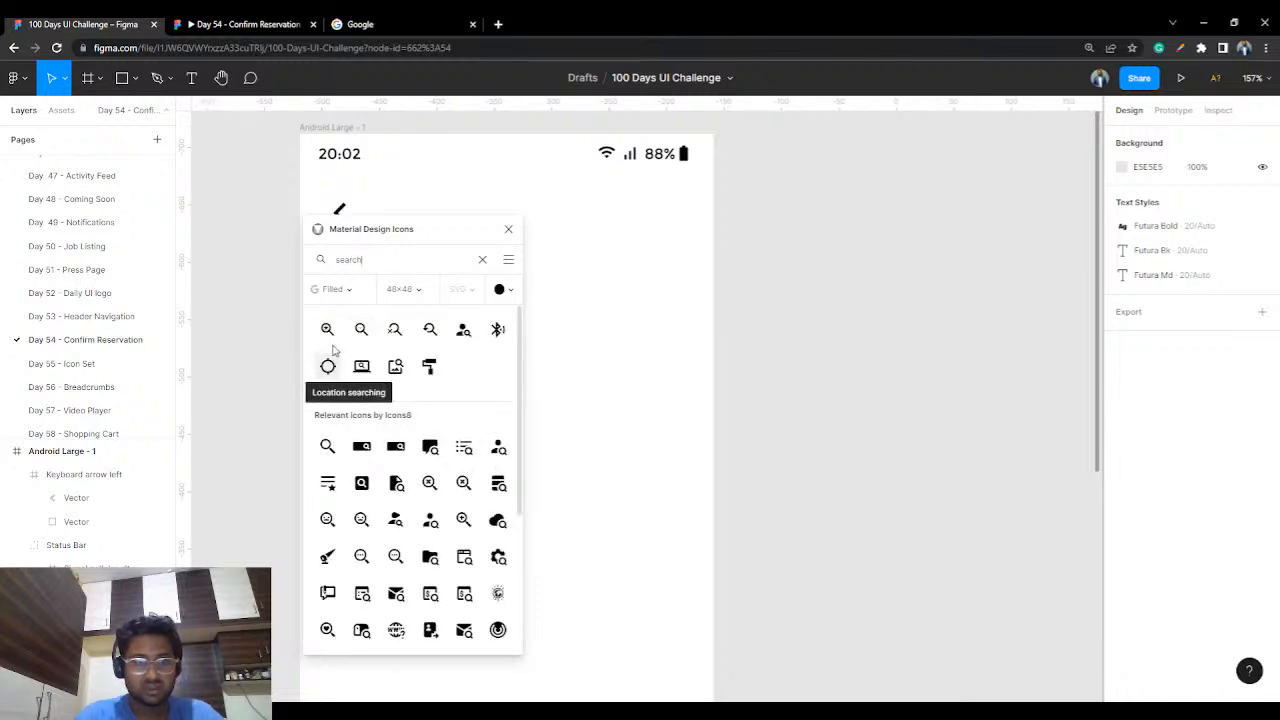
pyautogui.click(360, 330)
pyautogui.click(510, 229)
# - Resize the search icon proportionally to 36 × 36 and place it at X 300, Y 51, level with the back arrow
pyautogui.click(340, 224)
pyautogui.click(340, 224)
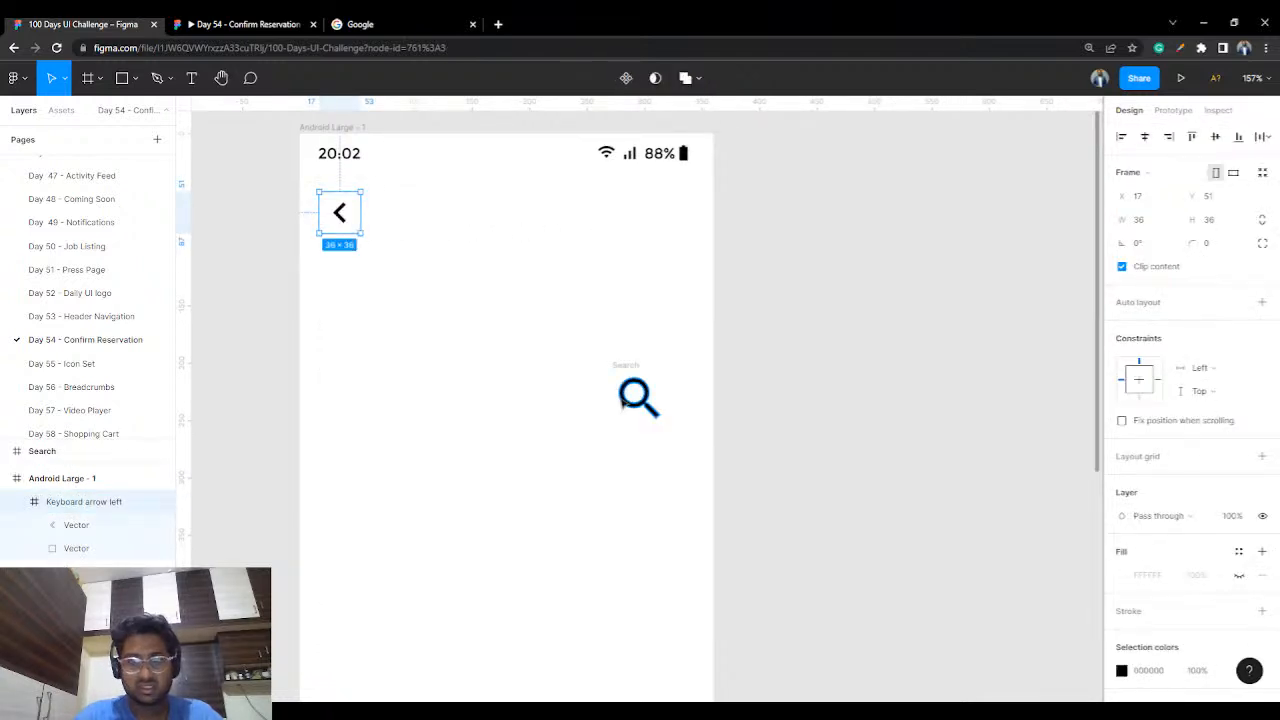
pyautogui.click(625, 370)
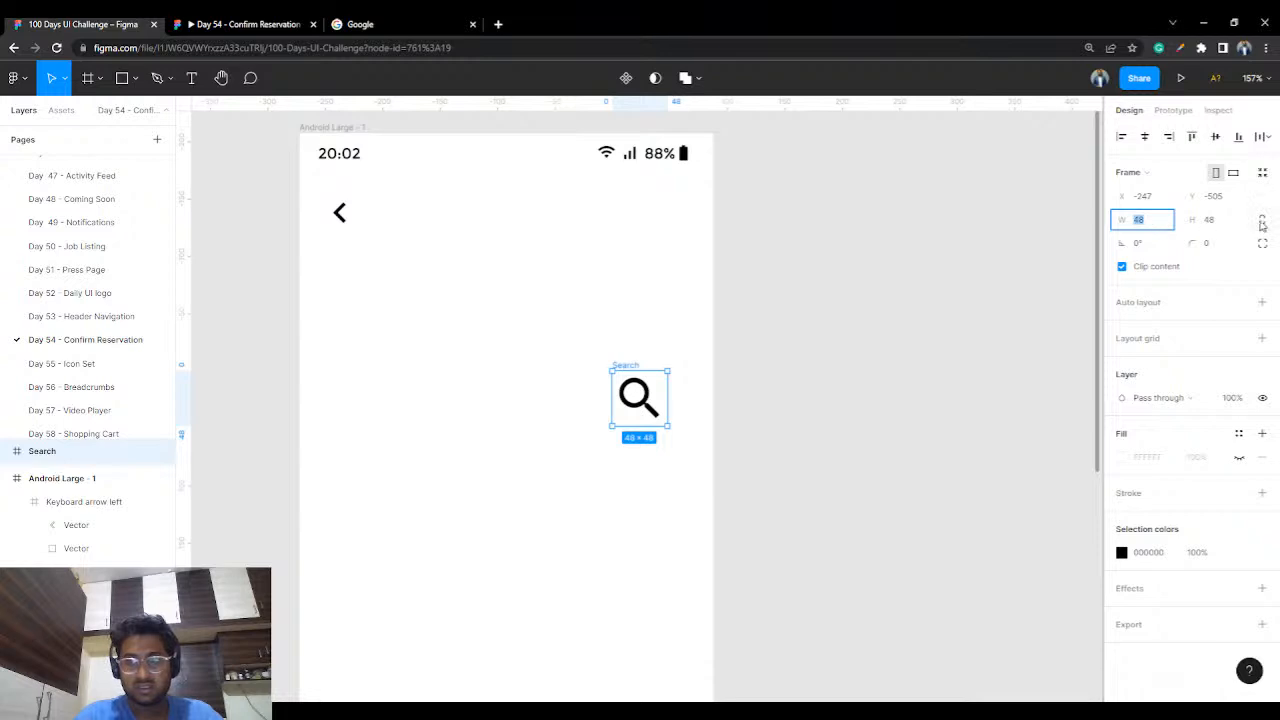
pyautogui.click(1218, 225)
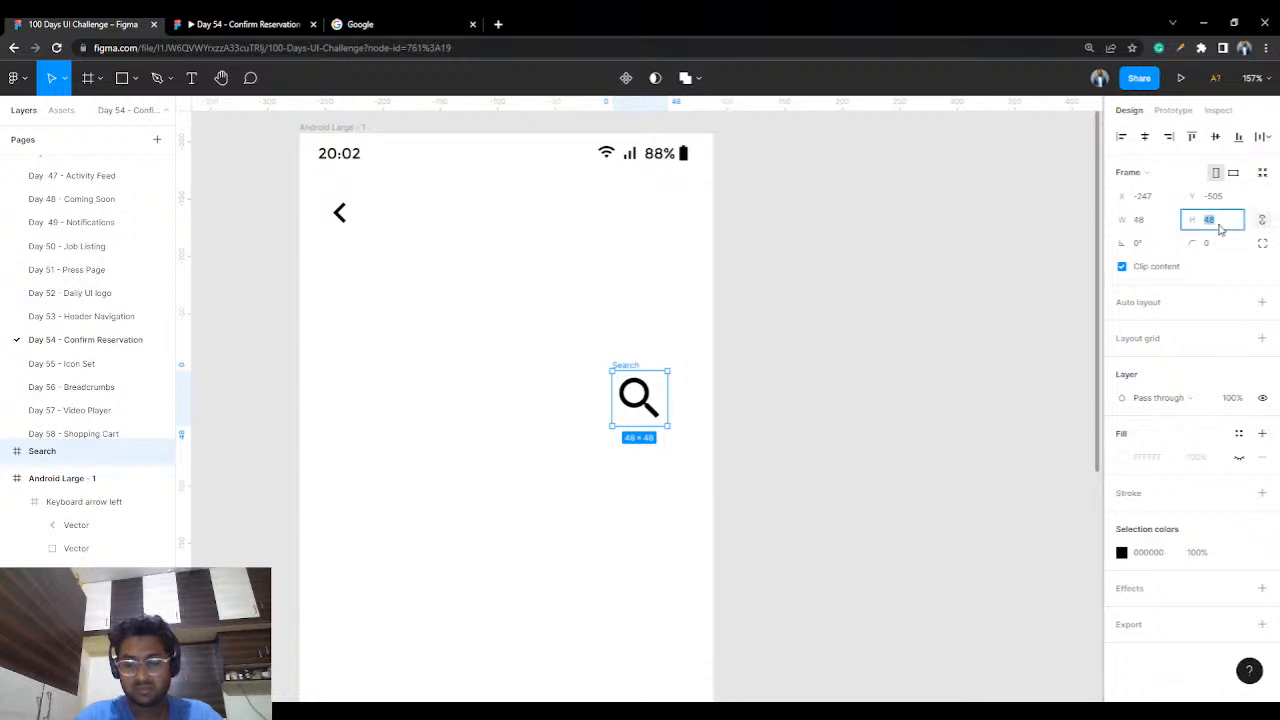
pyautogui.press('Return')
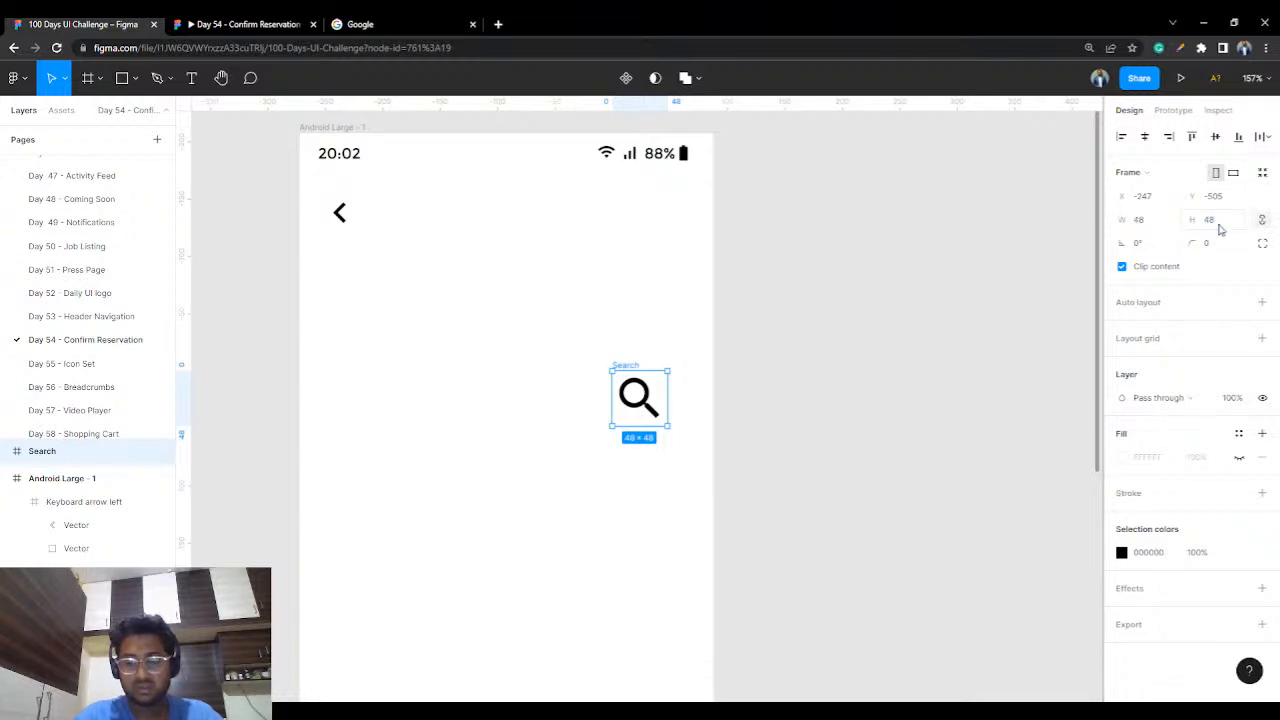
pyautogui.click(1219, 230)
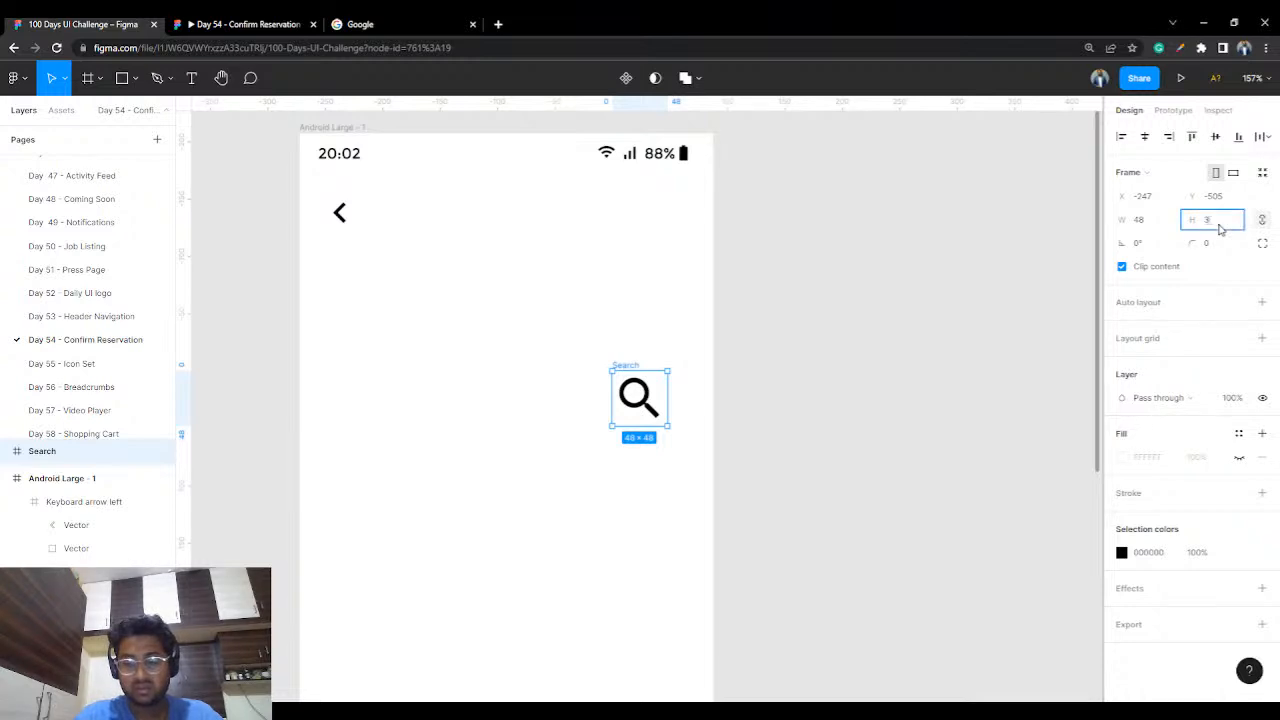
pyautogui.press('Return')
pyautogui.click(877, 349)
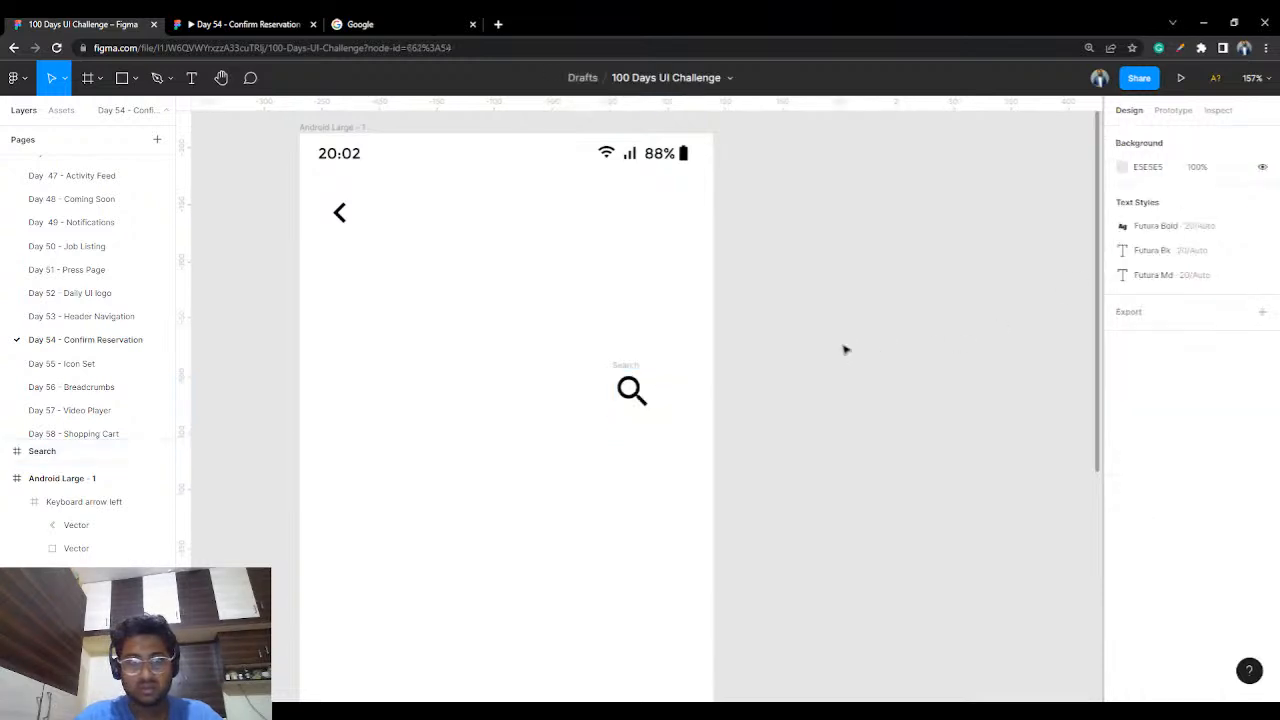
pyautogui.click(645, 367)
pyautogui.moveTo(645, 367); pyautogui.dragTo(672, 190)
# - Reduce the search icon to 30 × 30 and realign it with the back arrow at X 304, Y 54
pyautogui.click(1153, 222)
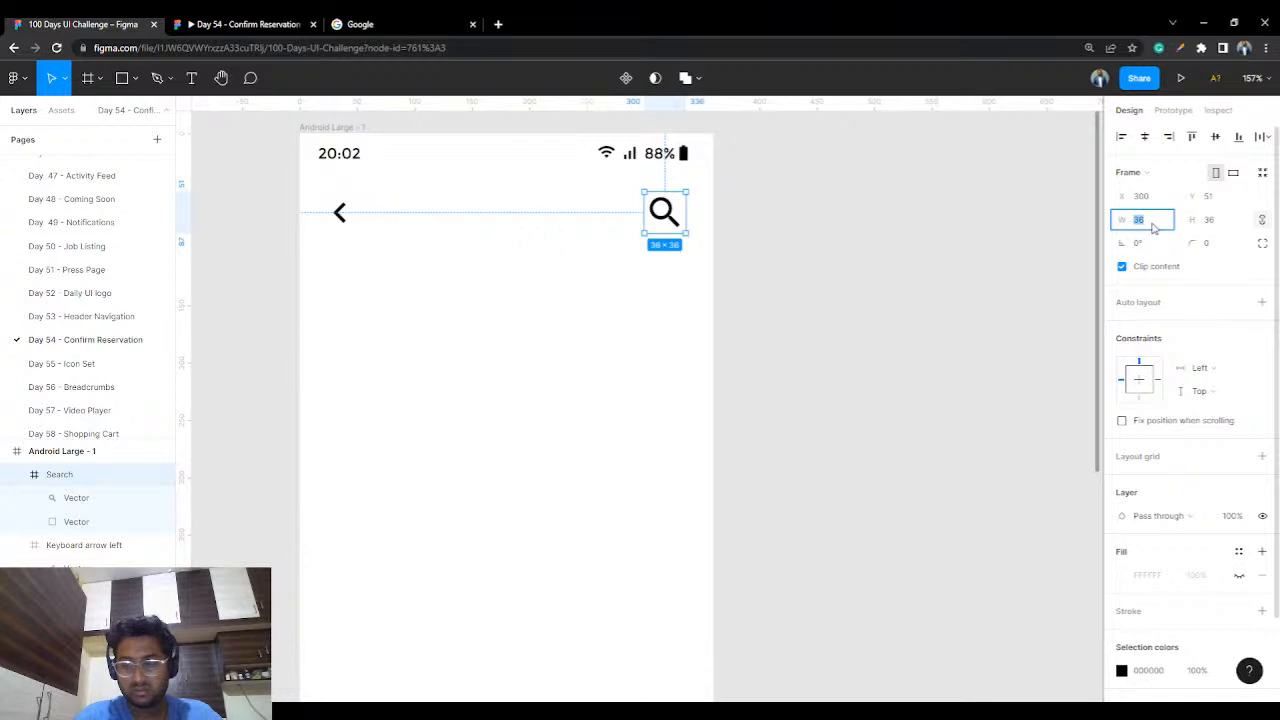
pyautogui.press('Return')
pyautogui.click(866, 266)
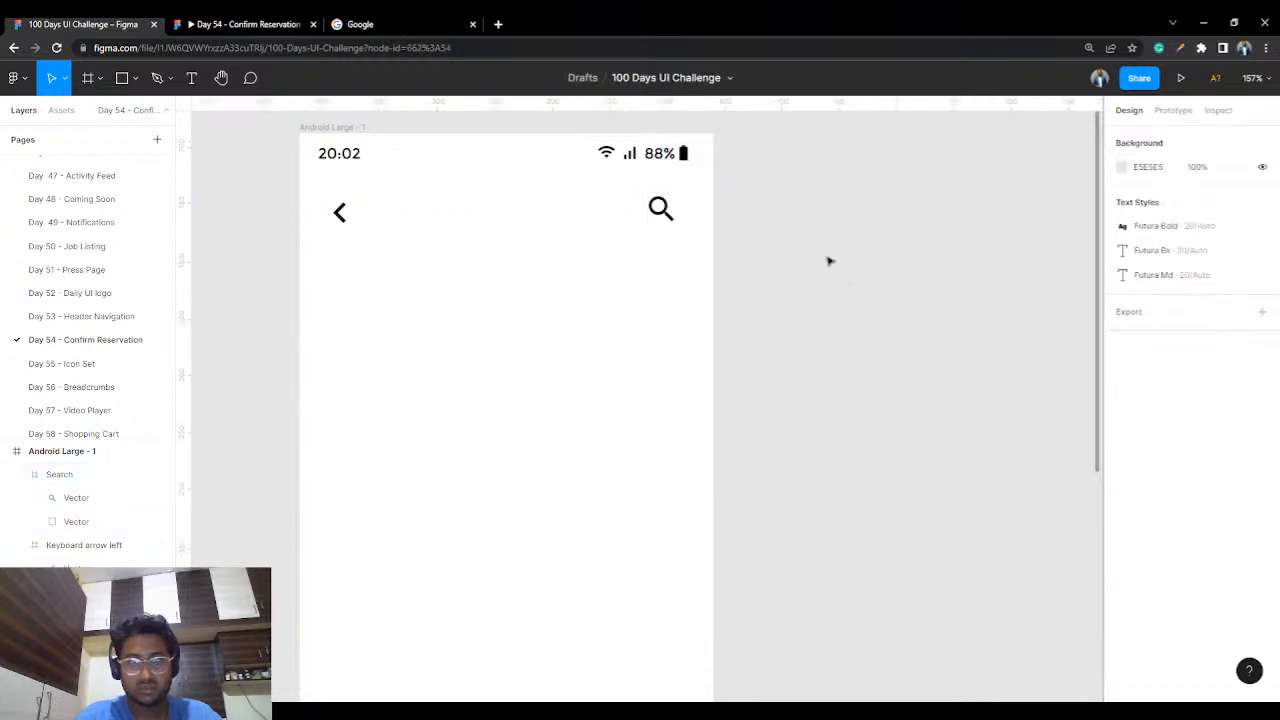
pyautogui.moveTo(666, 208); pyautogui.dragTo(666, 212)
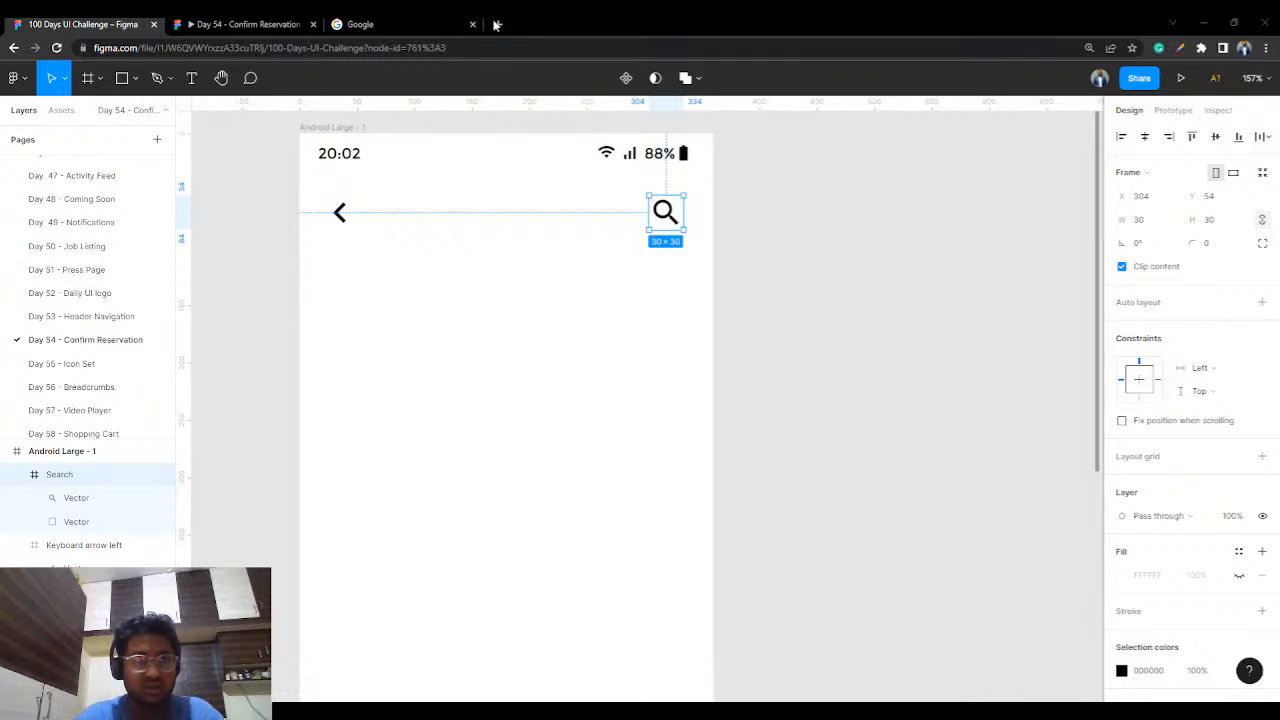
# - Draw a straight horizontal line about 252.5 wide with the Pen tool at Y 190, below the back and search icons
pyautogui.click(786, 192)
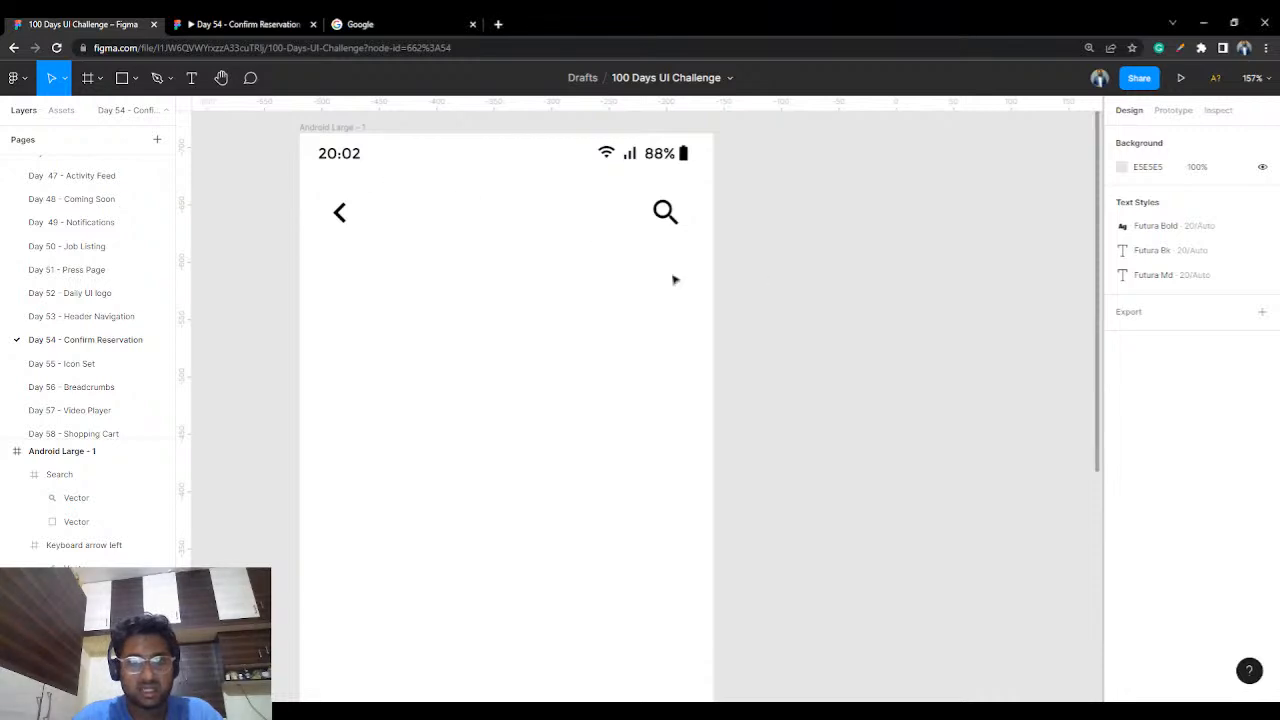
pyautogui.scroll(-5, 590, 280)
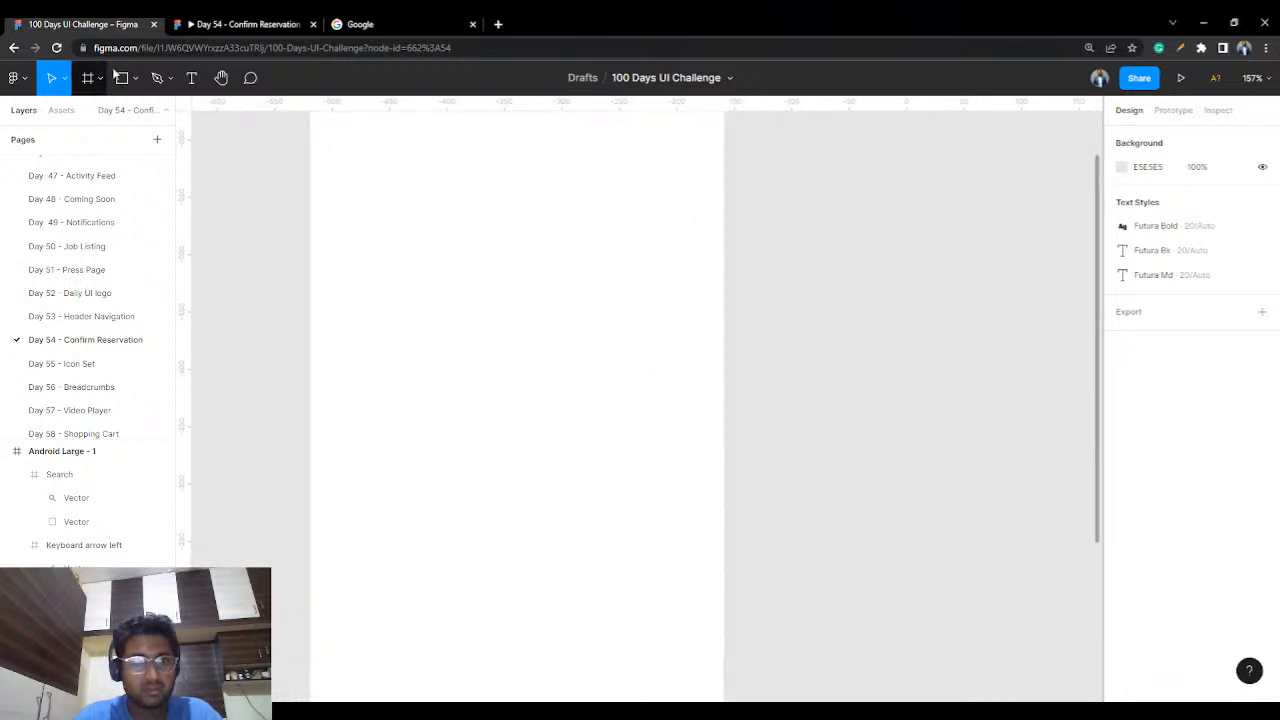
pyautogui.click(155, 82)
pyautogui.moveTo(449, 237); pyautogui.dragTo(453, 330)
pyautogui.scroll(2, 453, 330)
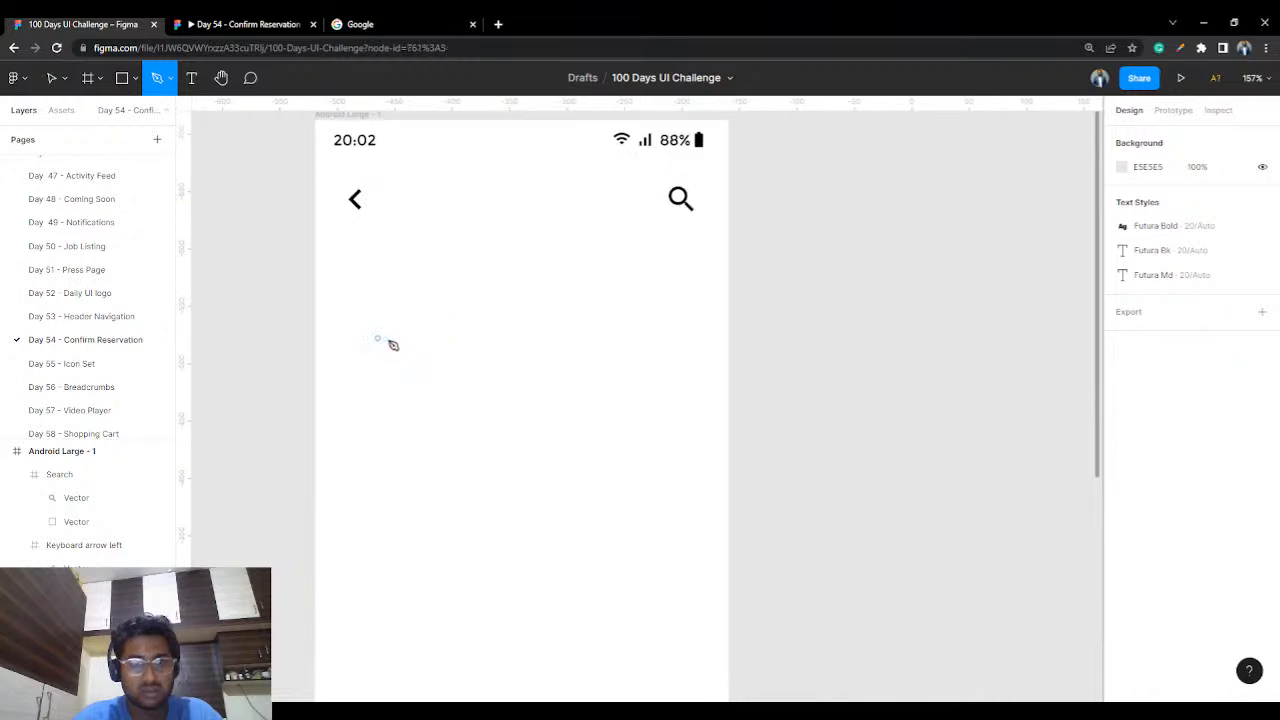
pyautogui.click(377, 338)
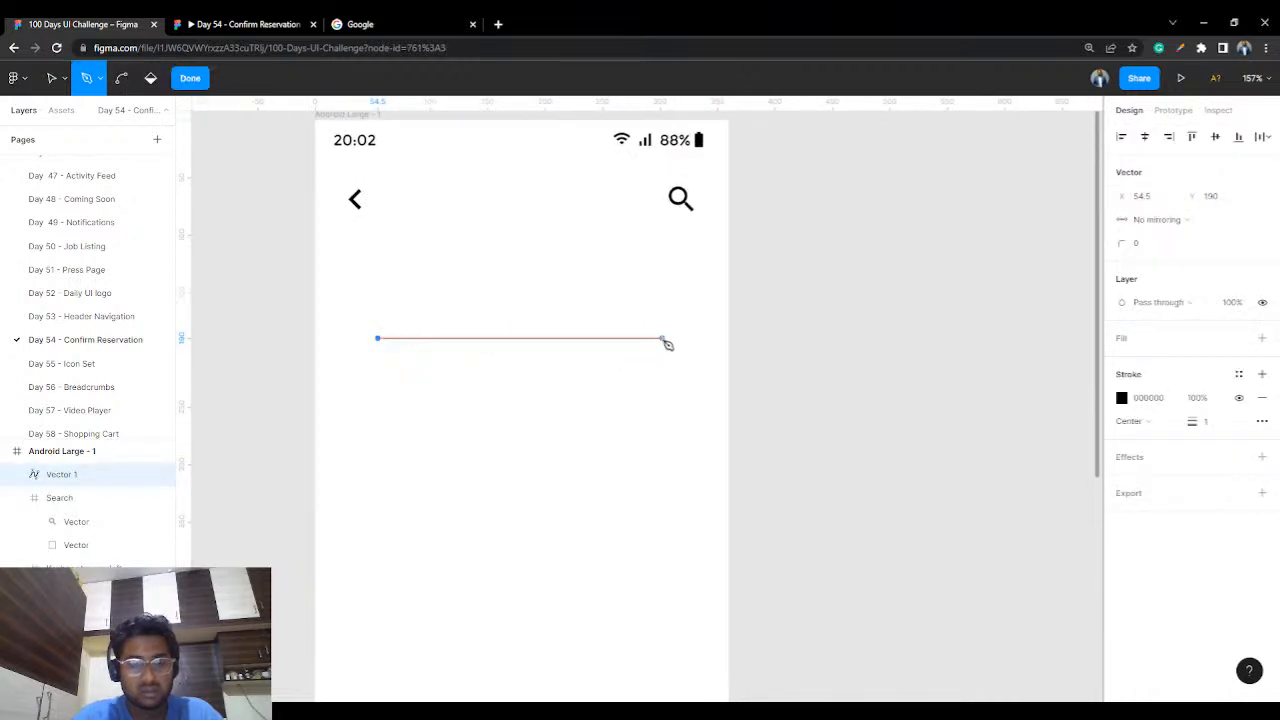
pyautogui.click(665, 338)
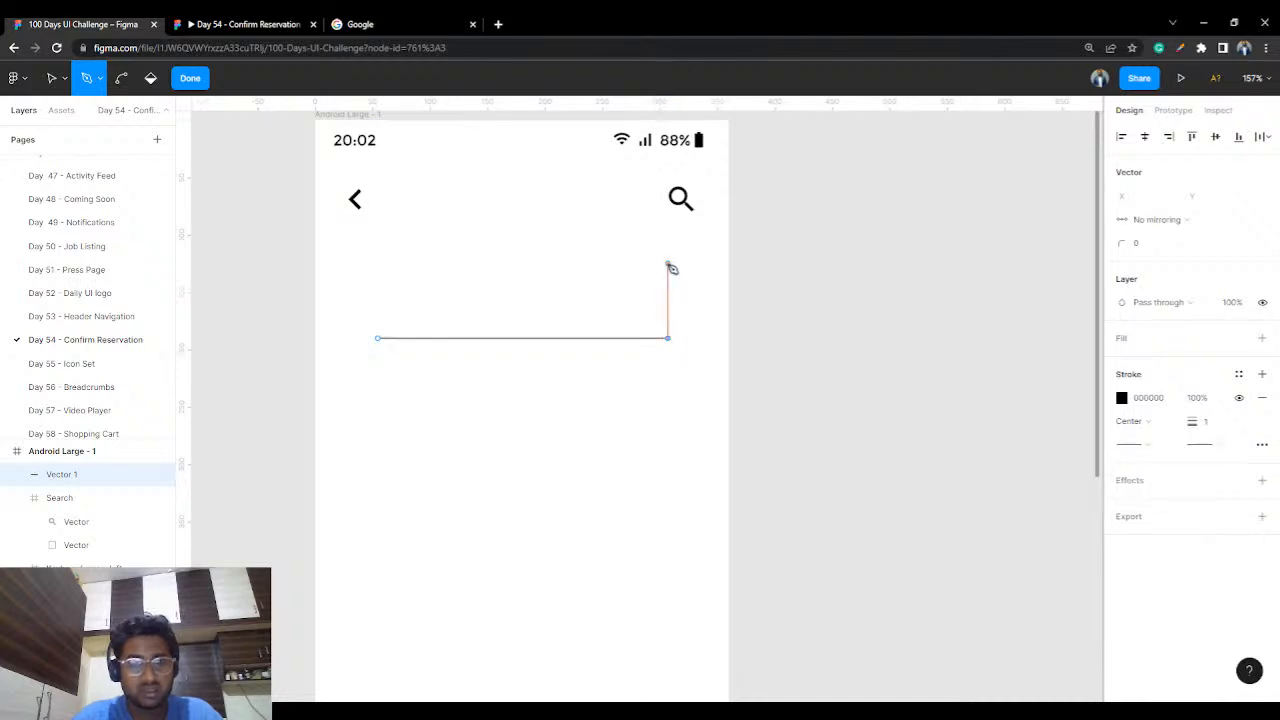
pyautogui.click(190, 78)
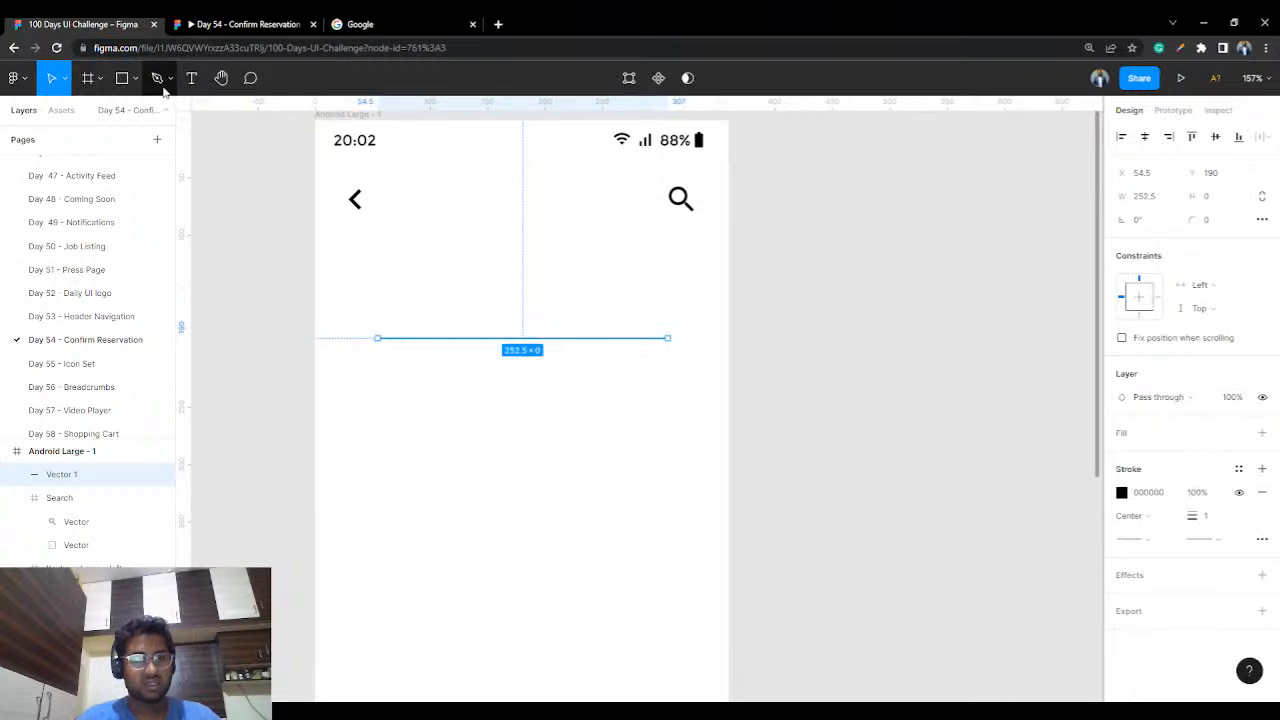
pyautogui.click(163, 86)
pyautogui.click(171, 84)
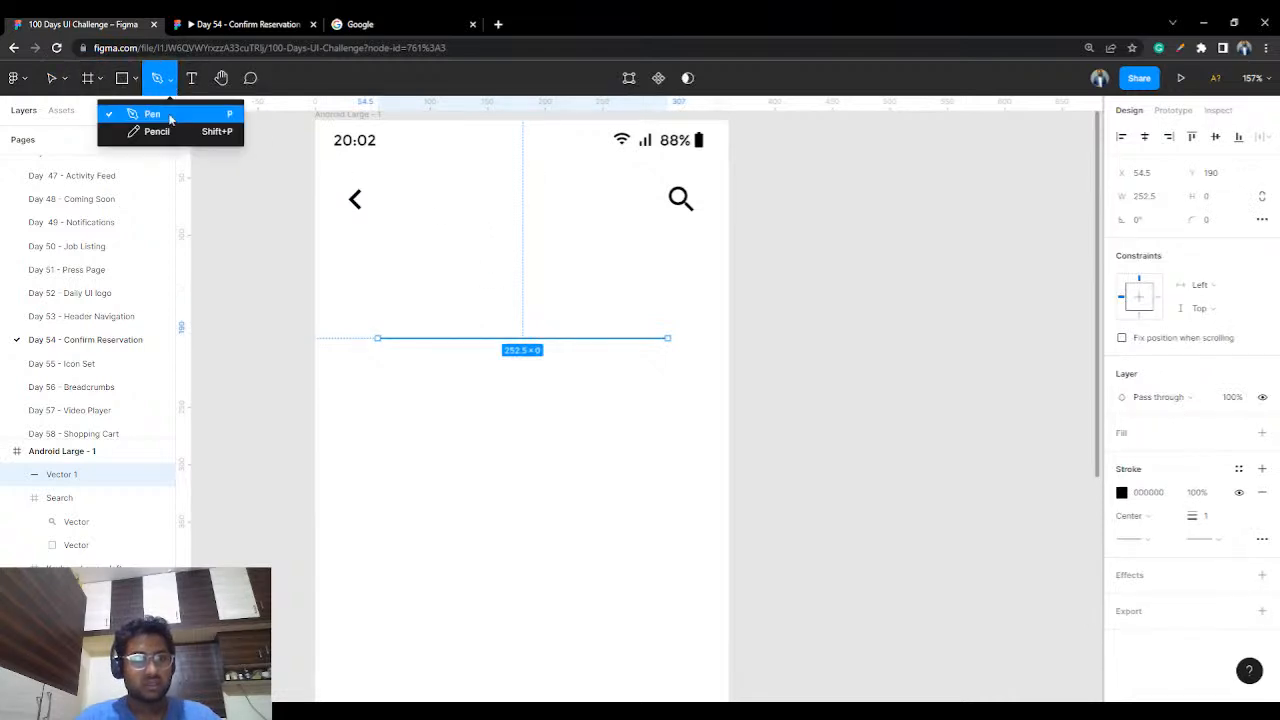
pyautogui.click(165, 77)
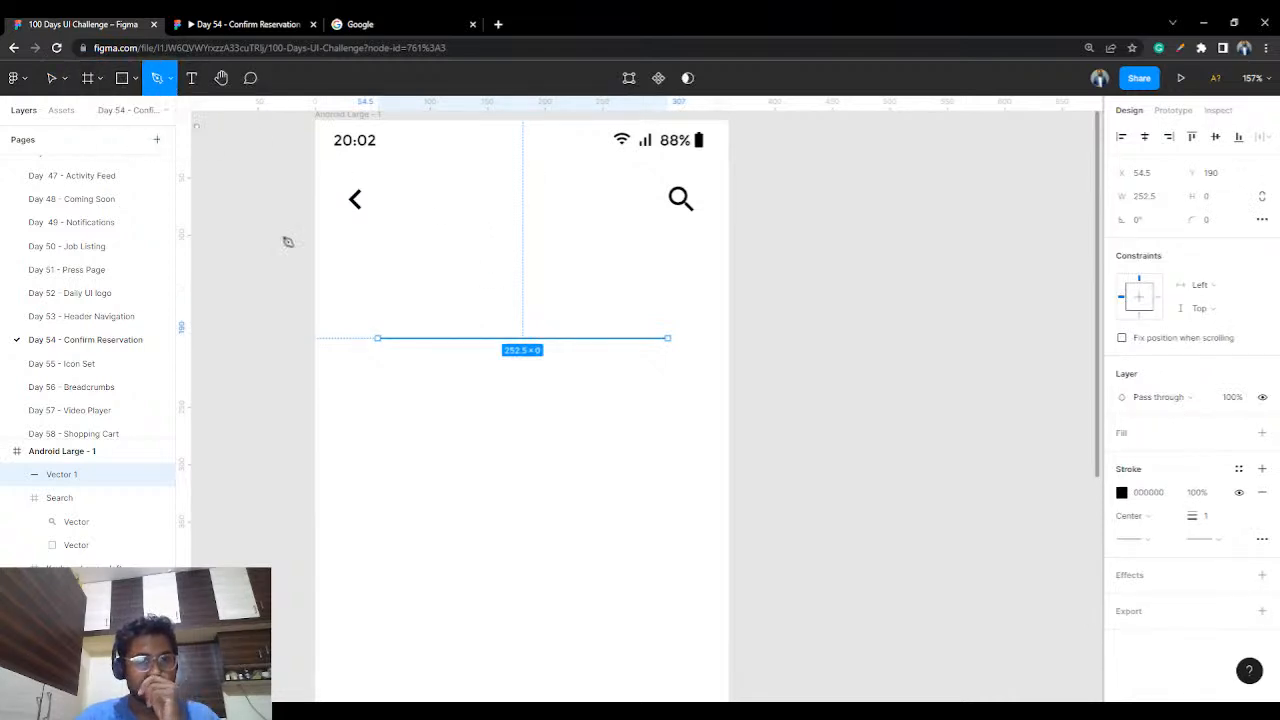
pyautogui.click(54, 80)
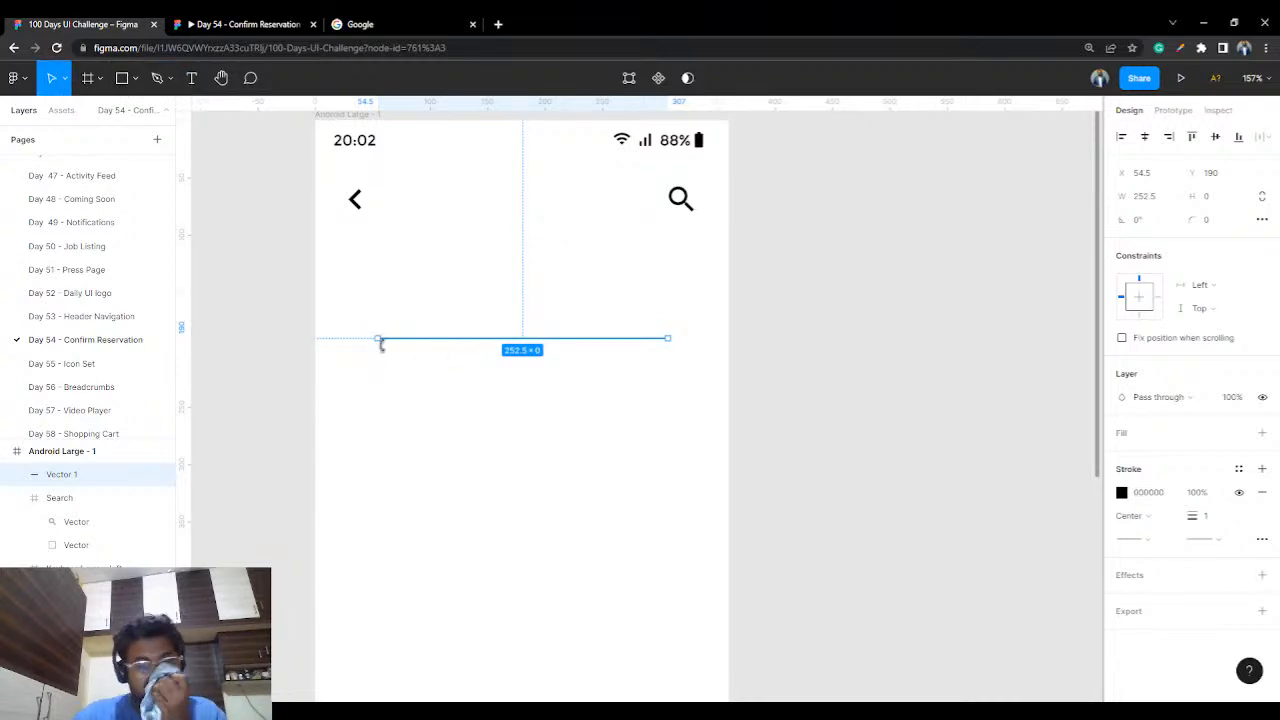
# - Edit the line's points and bend it upward from both ends into a symmetrical arch
pyautogui.click(414, 314)
pyautogui.click(387, 341)
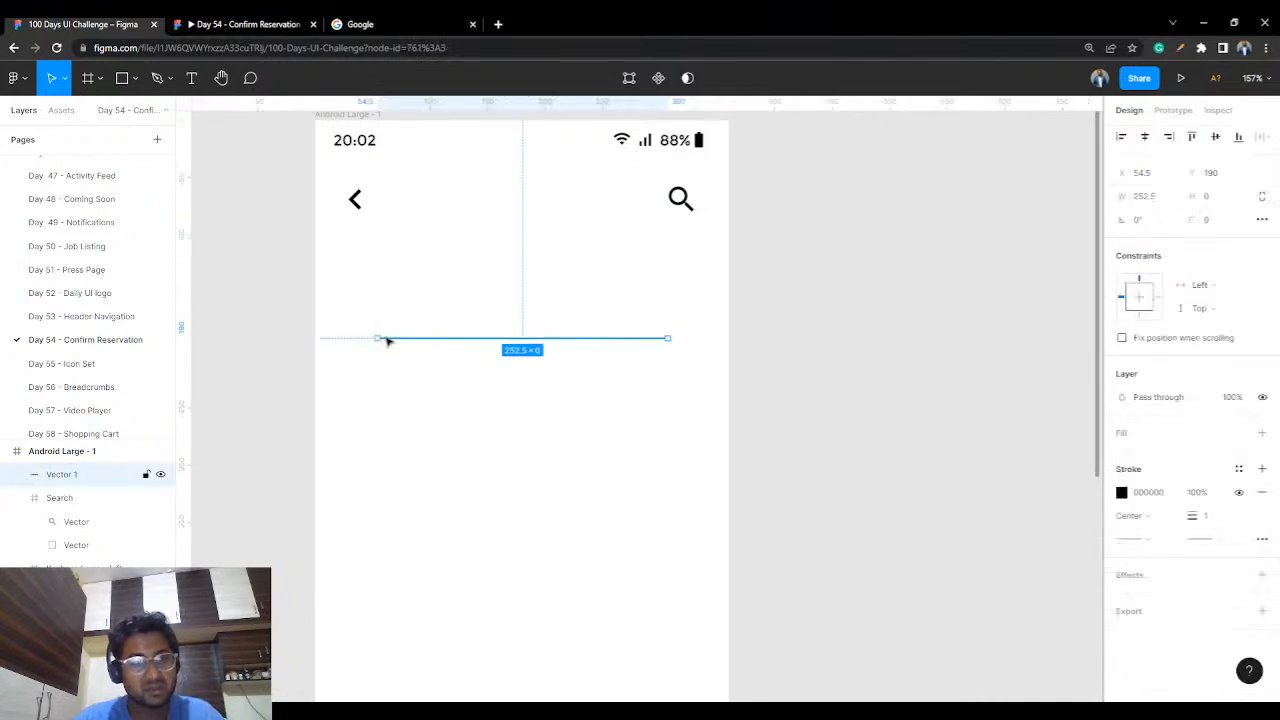
pyautogui.doubleClick(388, 340)
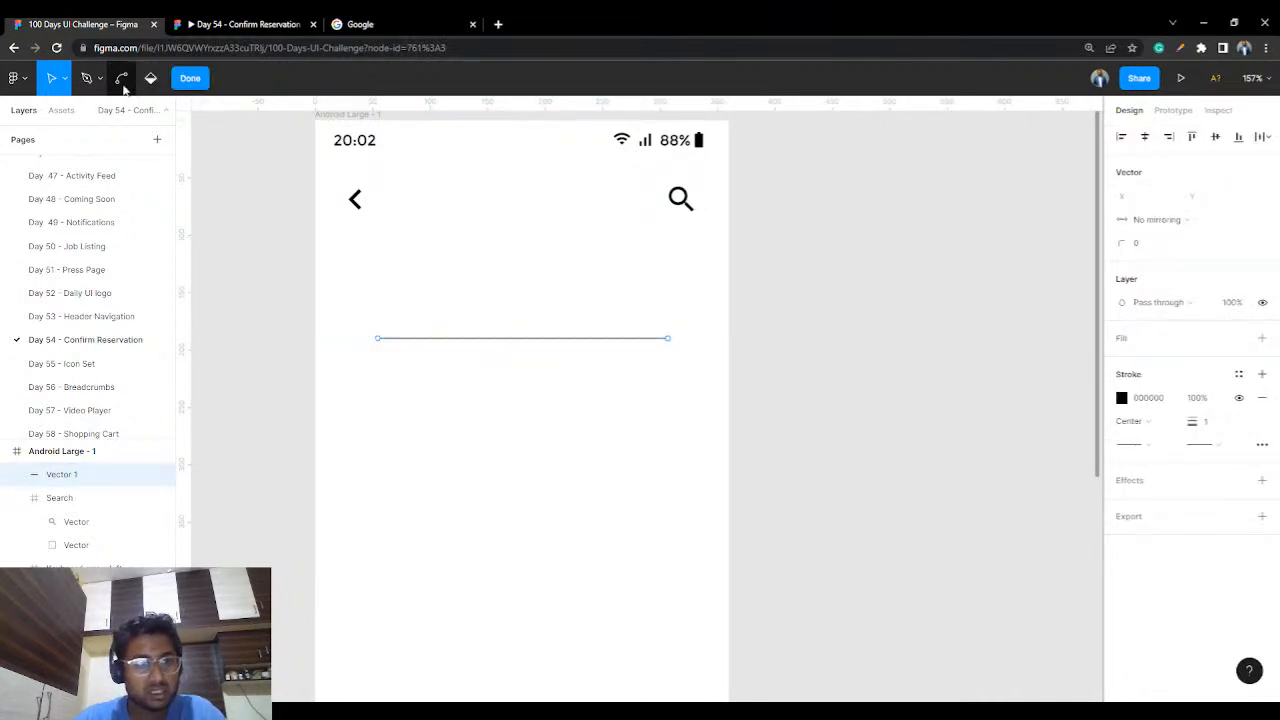
pyautogui.click(378, 339)
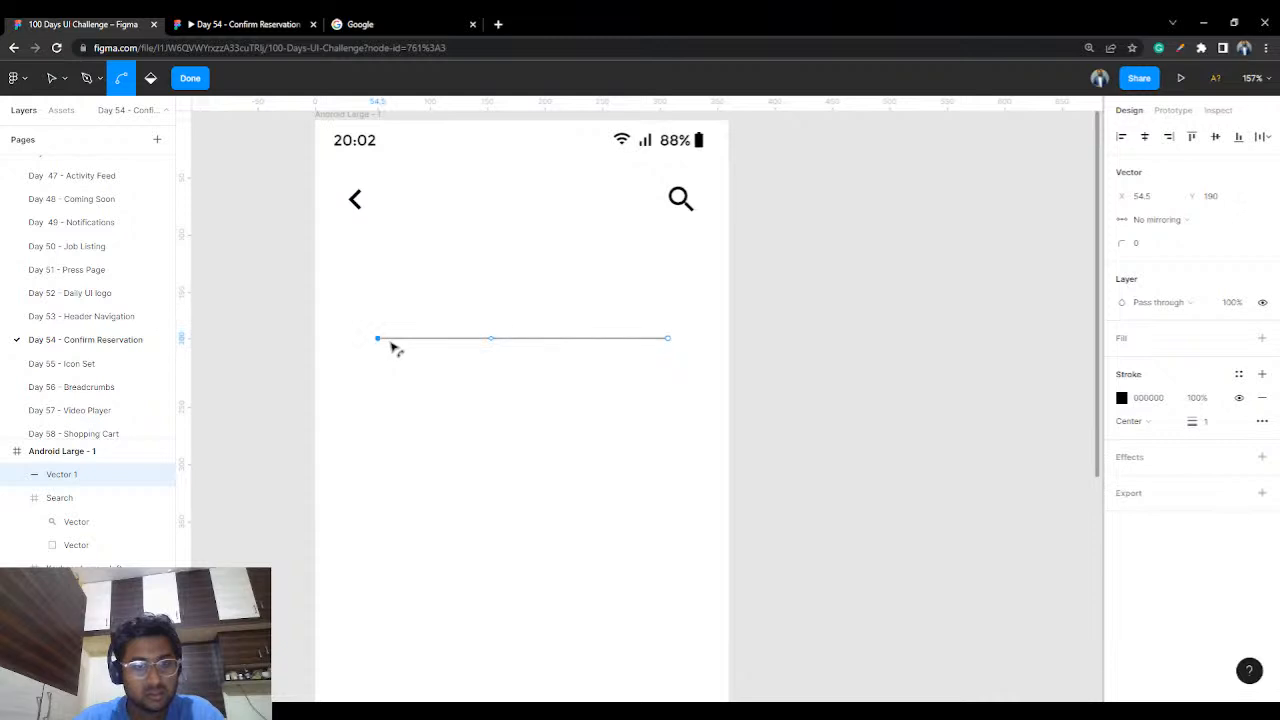
pyautogui.moveTo(495, 345); pyautogui.dragTo(528, 247)
pyautogui.click(714, 266)
pyautogui.click(615, 315)
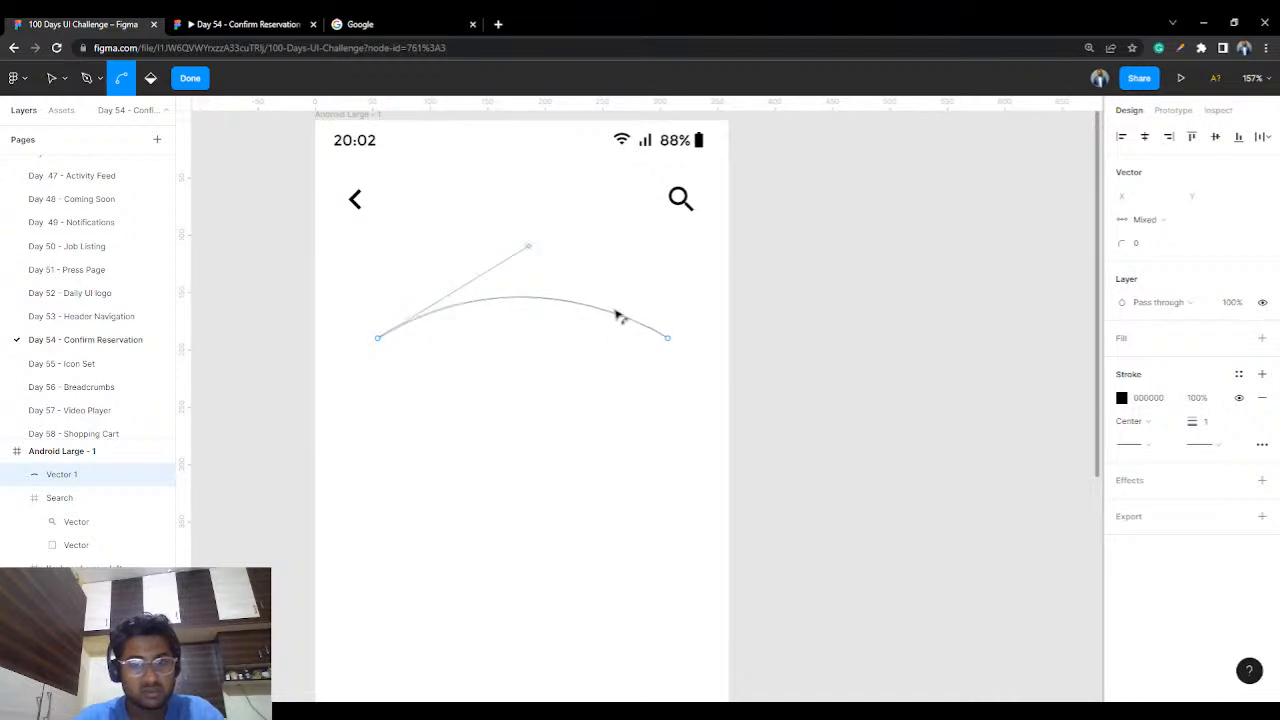
pyautogui.click(672, 344)
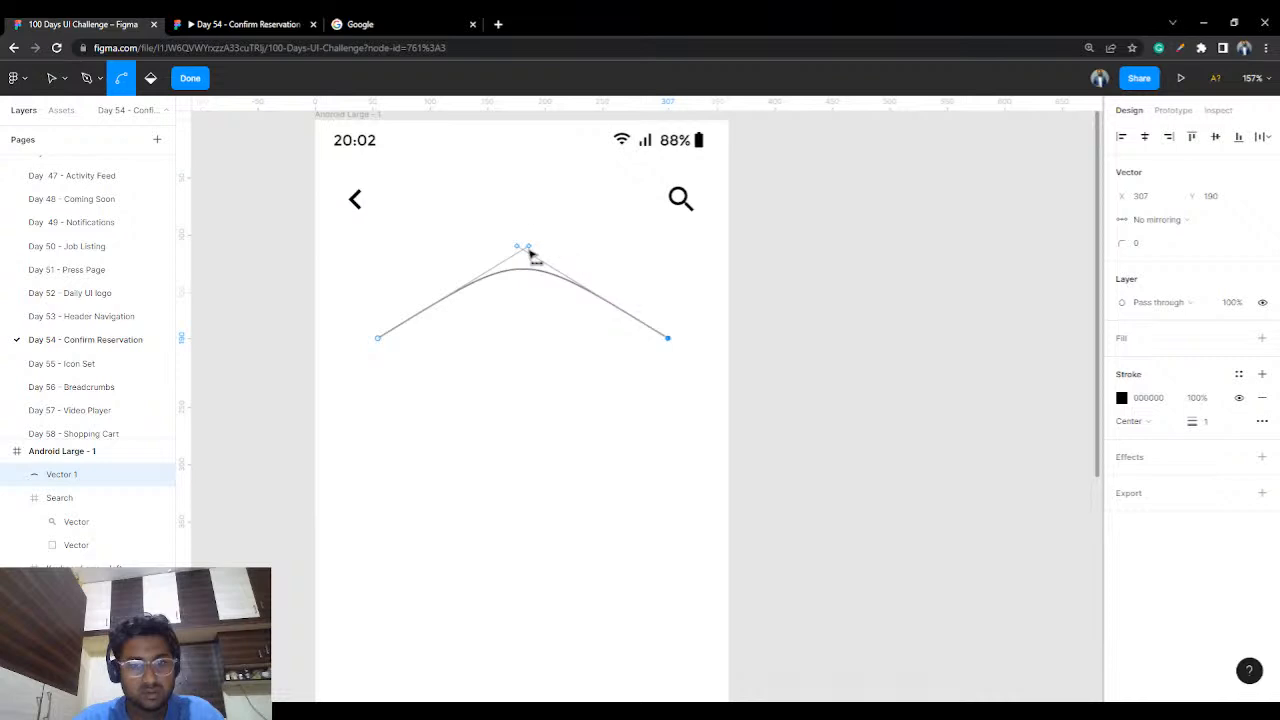
# - Lower both curve handles to flatten the arch to a height of about 18, and finish editing the vector
pyautogui.moveTo(528, 250); pyautogui.dragTo(537, 298)
pyautogui.moveTo(531, 251); pyautogui.dragTo(534, 294)
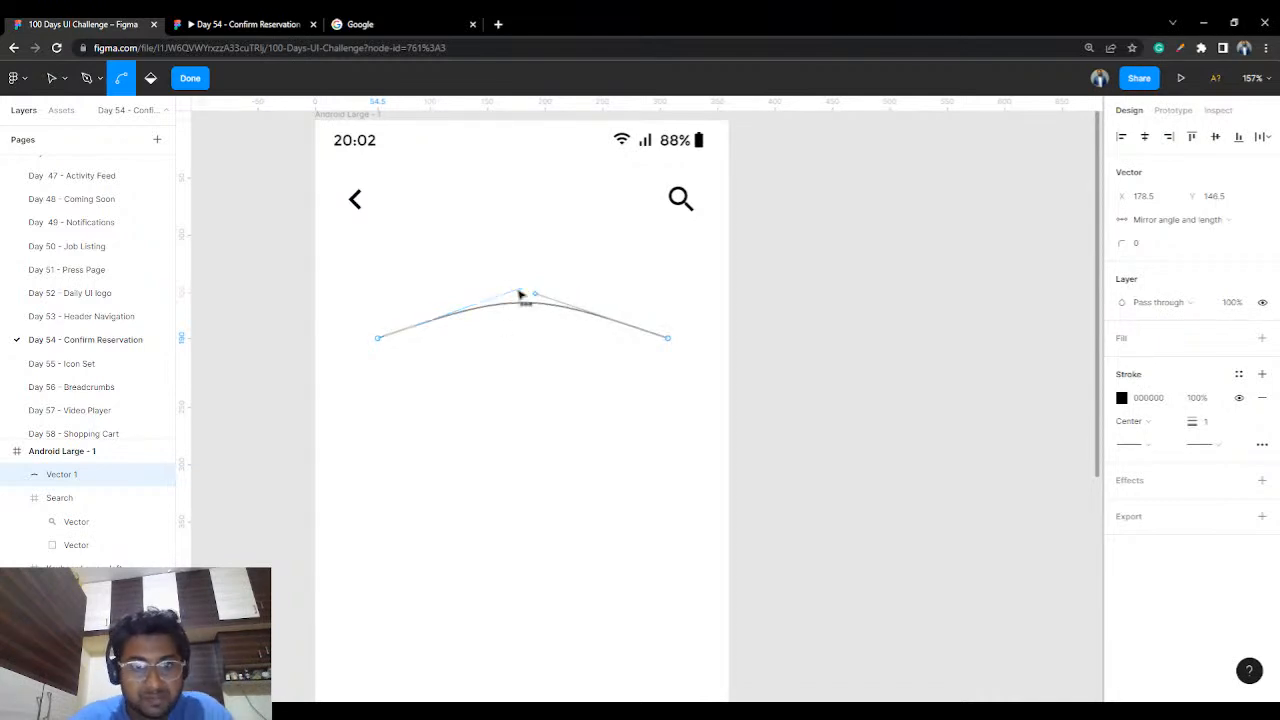
pyautogui.moveTo(520, 293)
pyautogui.mouseDown()
pyautogui.moveTo(526, 316)
pyautogui.moveTo(534, 306)
pyautogui.mouseUp()
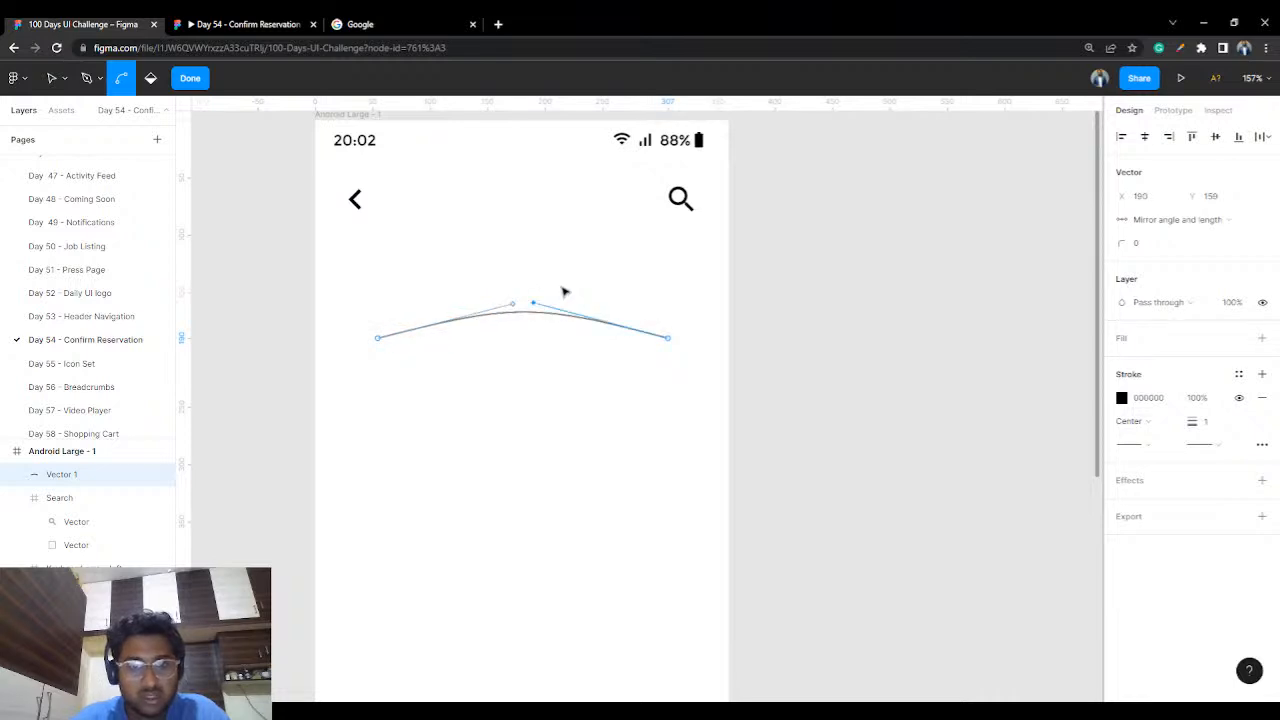
pyautogui.click(547, 286)
pyautogui.moveTo(537, 318)
pyautogui.mouseDown()
pyautogui.moveTo(543, 280)
pyautogui.moveTo(531, 320)
pyautogui.mouseUp()
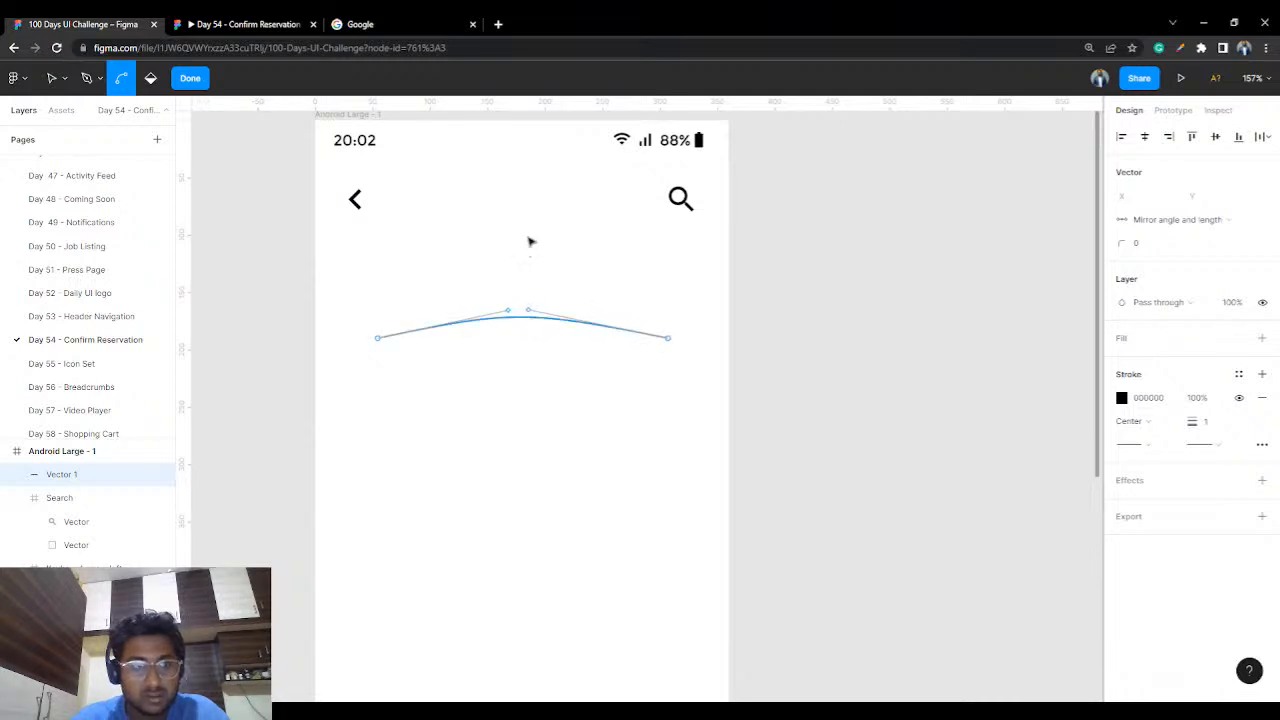
pyautogui.click(193, 80)
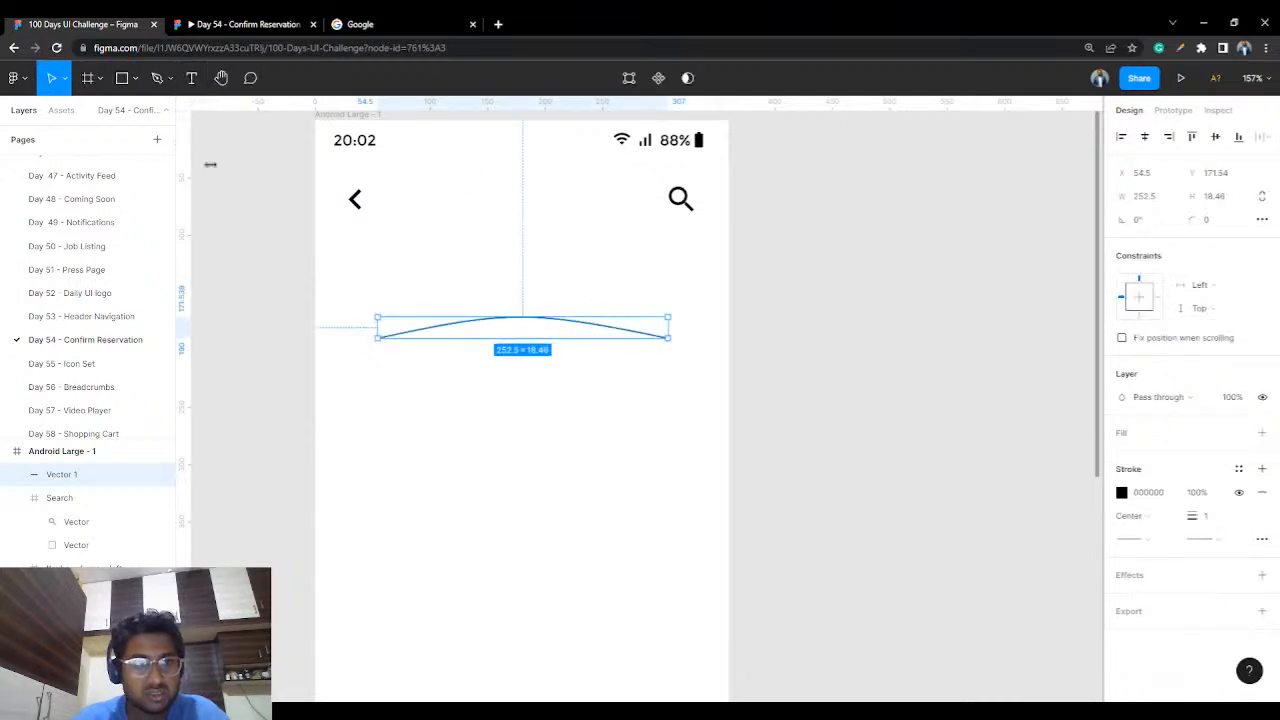
# - Move the arch up beneath the header, enlarge it to 287 × 21, and center it horizontally in the frame at X 36, Y 118
pyautogui.click(474, 234)
pyautogui.moveTo(522, 322); pyautogui.dragTo(515, 250)
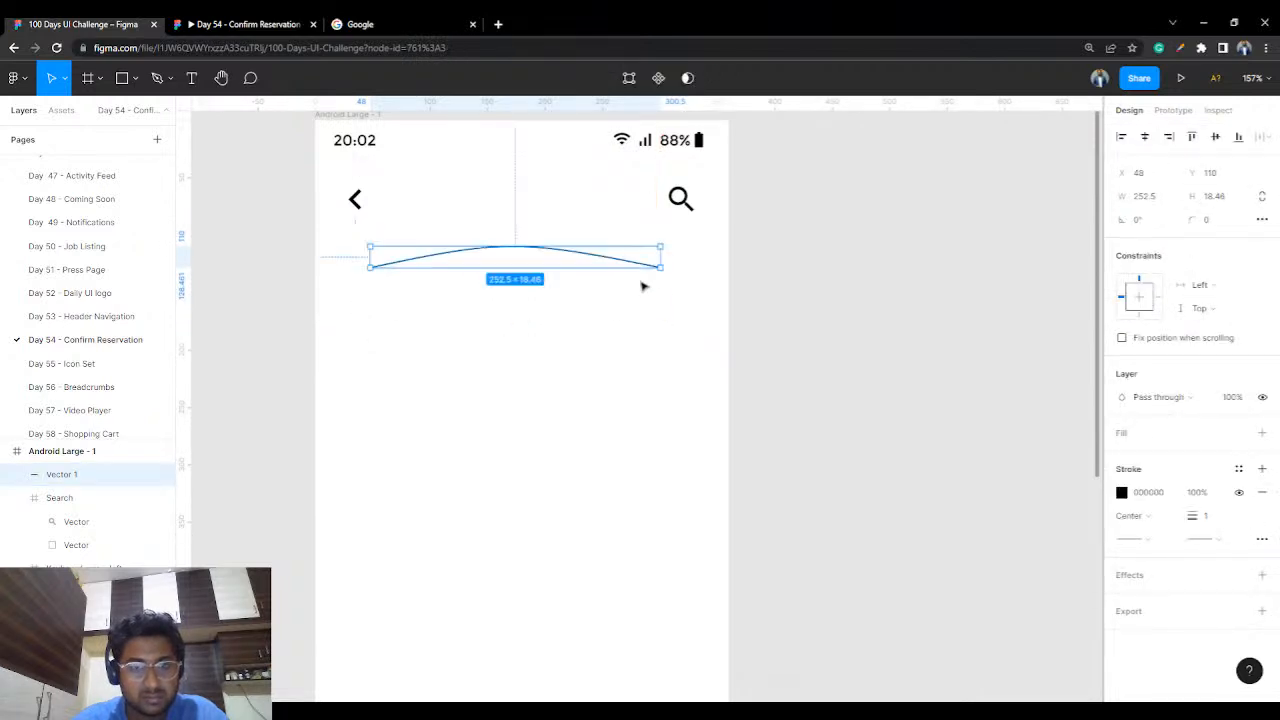
pyautogui.moveTo(660, 268)
pyautogui.mouseDown()
pyautogui.moveTo(671, 271)
pyautogui.moveTo(643, 274)
pyautogui.mouseUp()
pyautogui.click(1146, 137)
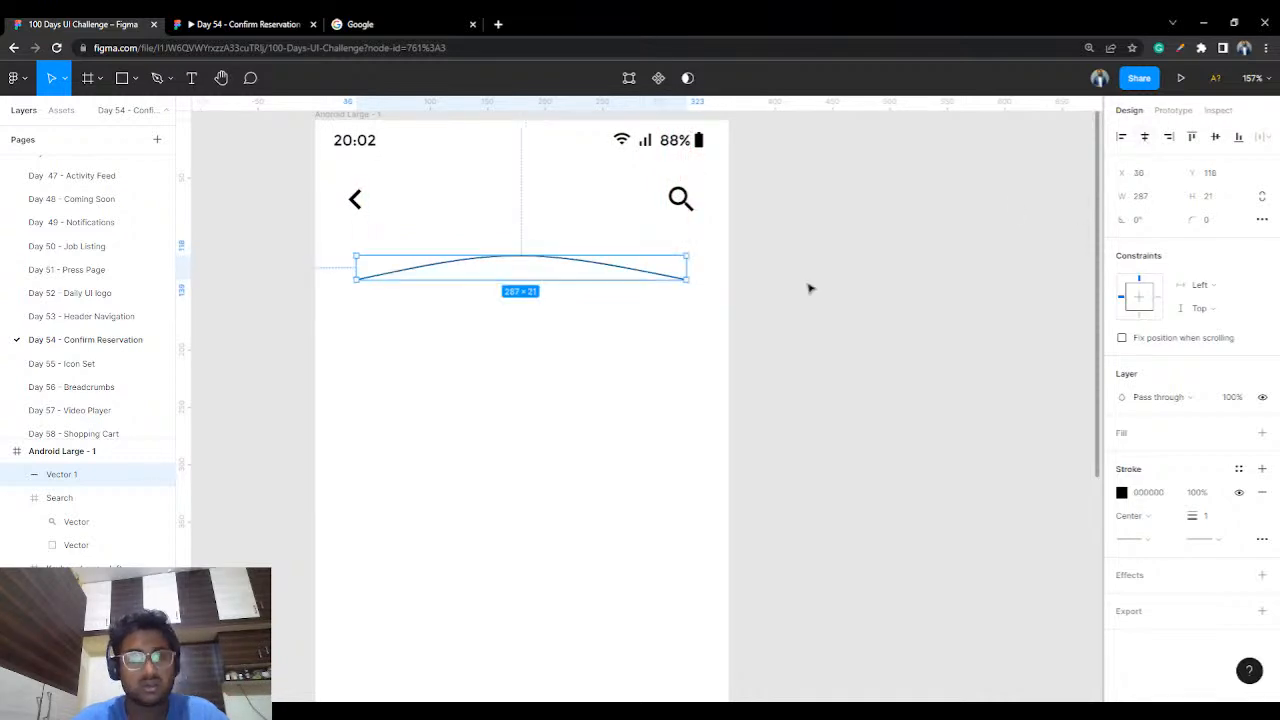
pyautogui.click(810, 288)
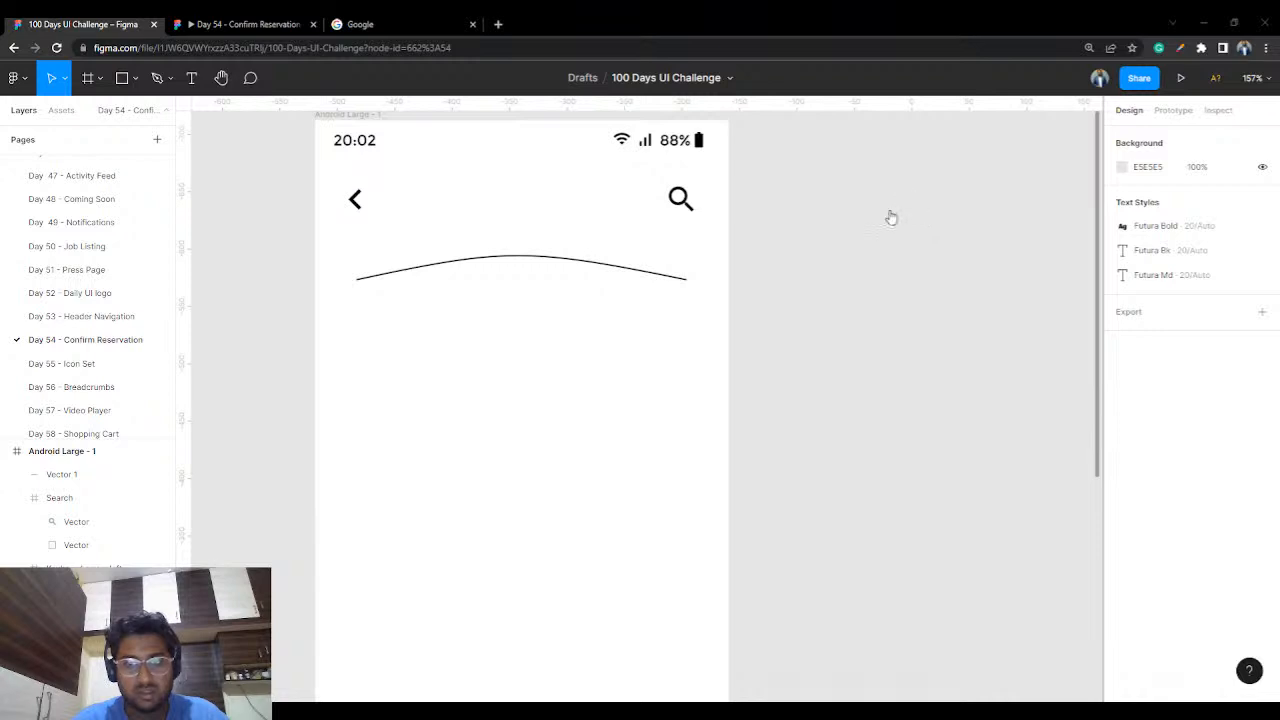
# - Try a magenta AB1177 fill on the Android Large - 1 frame
pyautogui.click(358, 118)
pyautogui.click(1148, 458)
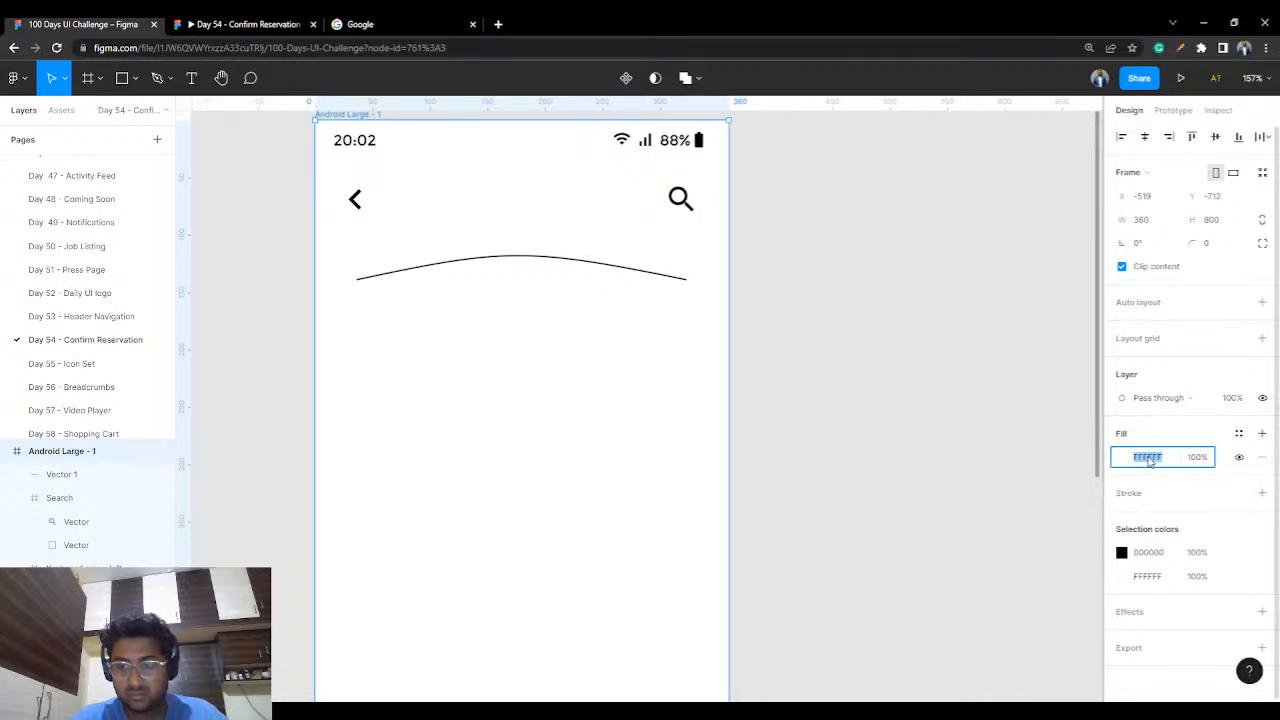
pyautogui.click(1121, 457)
pyautogui.moveTo(1060, 380); pyautogui.dragTo(1086, 392)
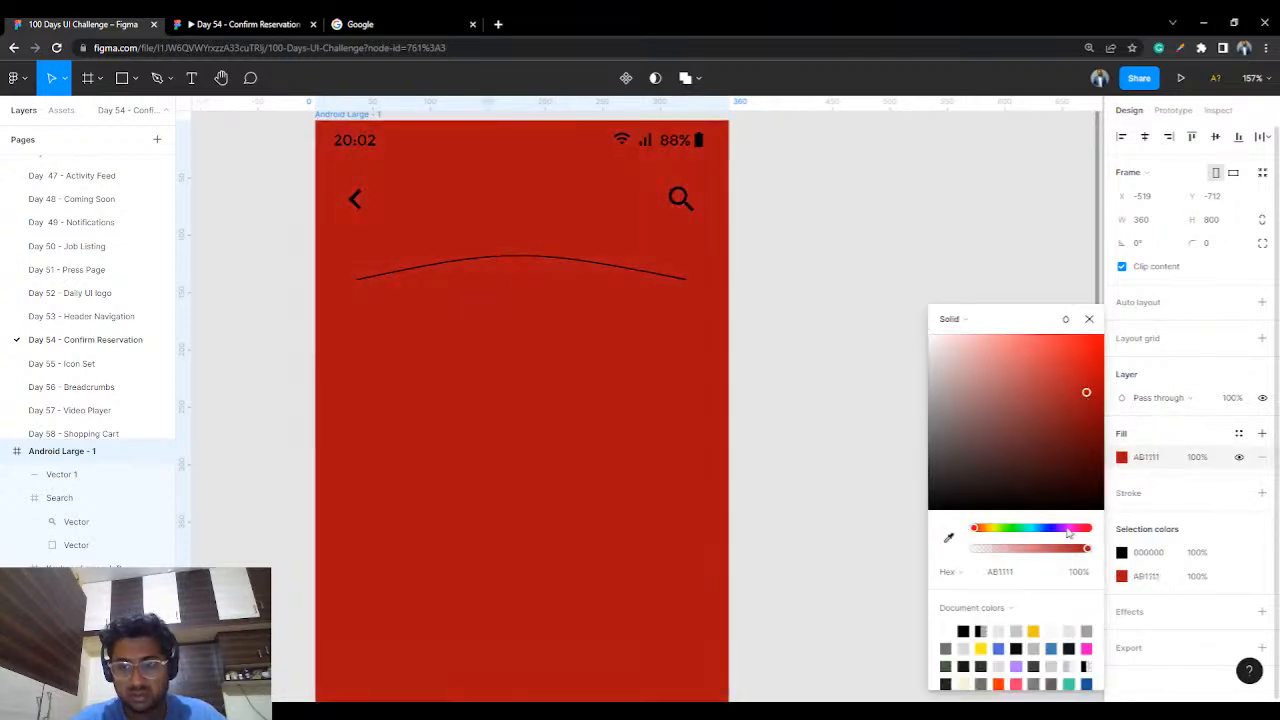
pyautogui.click(1071, 528)
pyautogui.moveTo(1077, 537); pyautogui.dragTo(1075, 529)
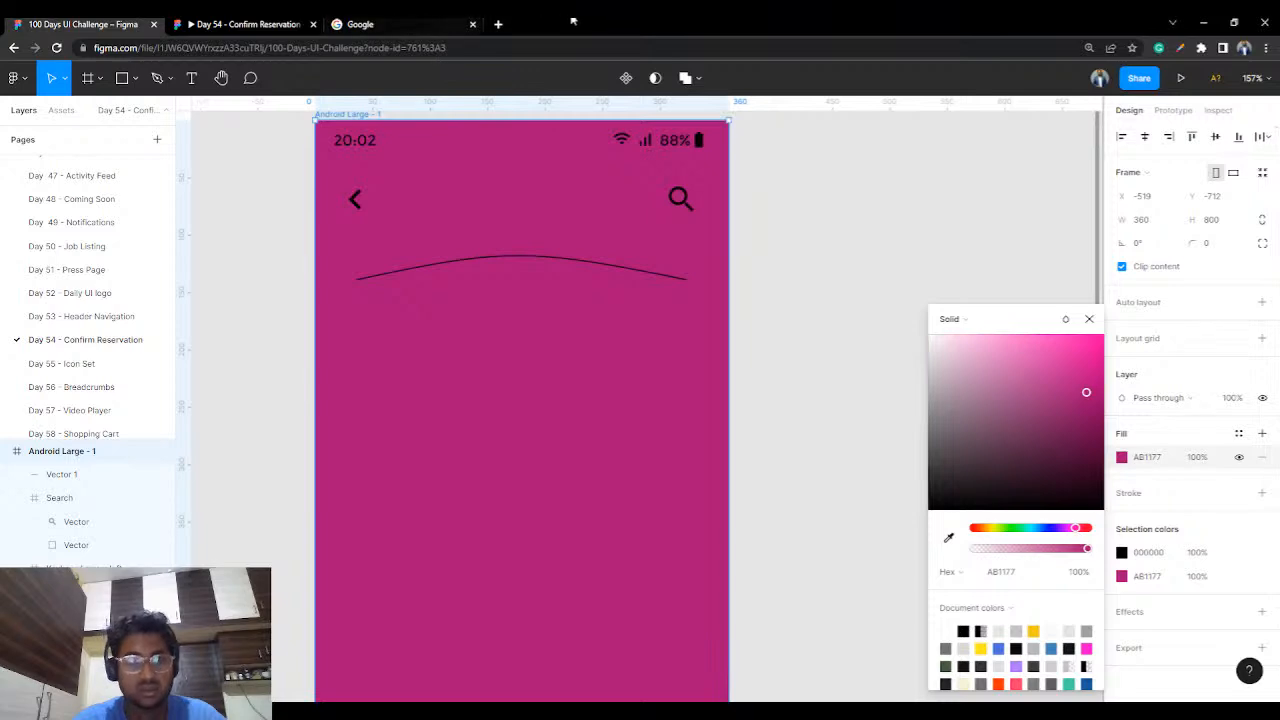
# - Open the Color Hunt pastel palettes in a new browser tab, look for a background colour, and return to the design file
pyautogui.click(497, 24)
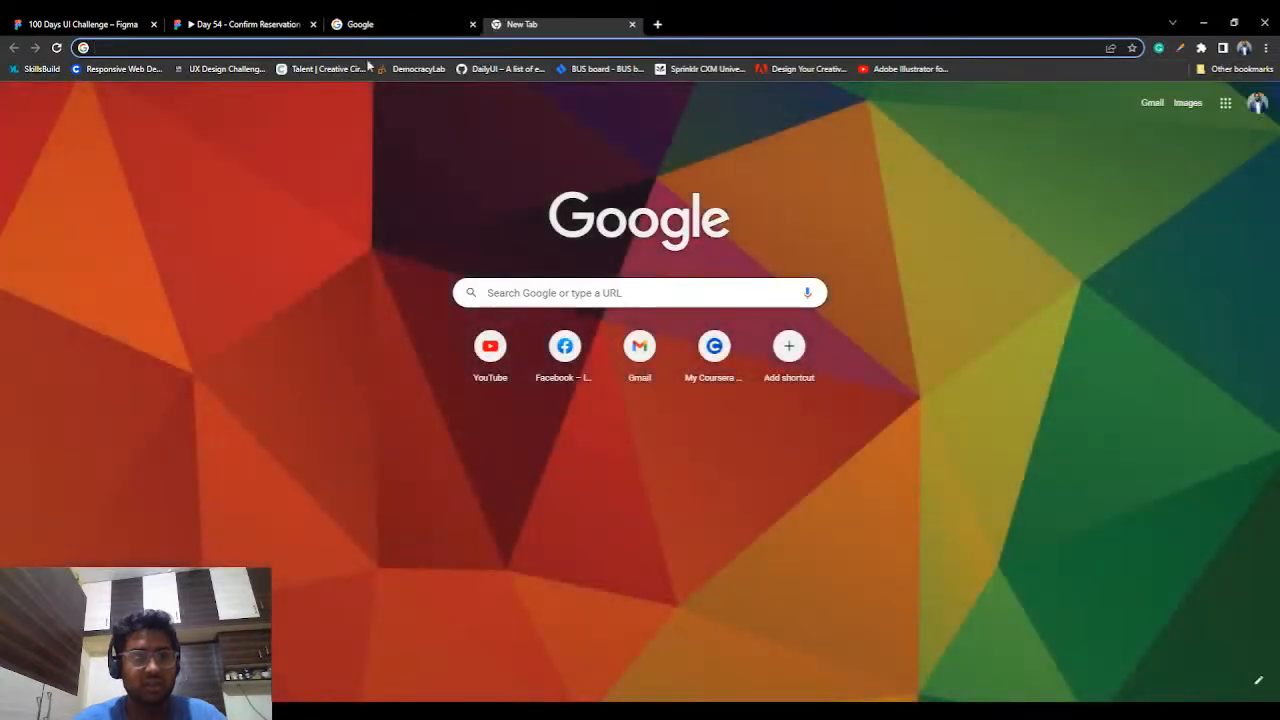
pyautogui.write('co')
pyautogui.press('Return')
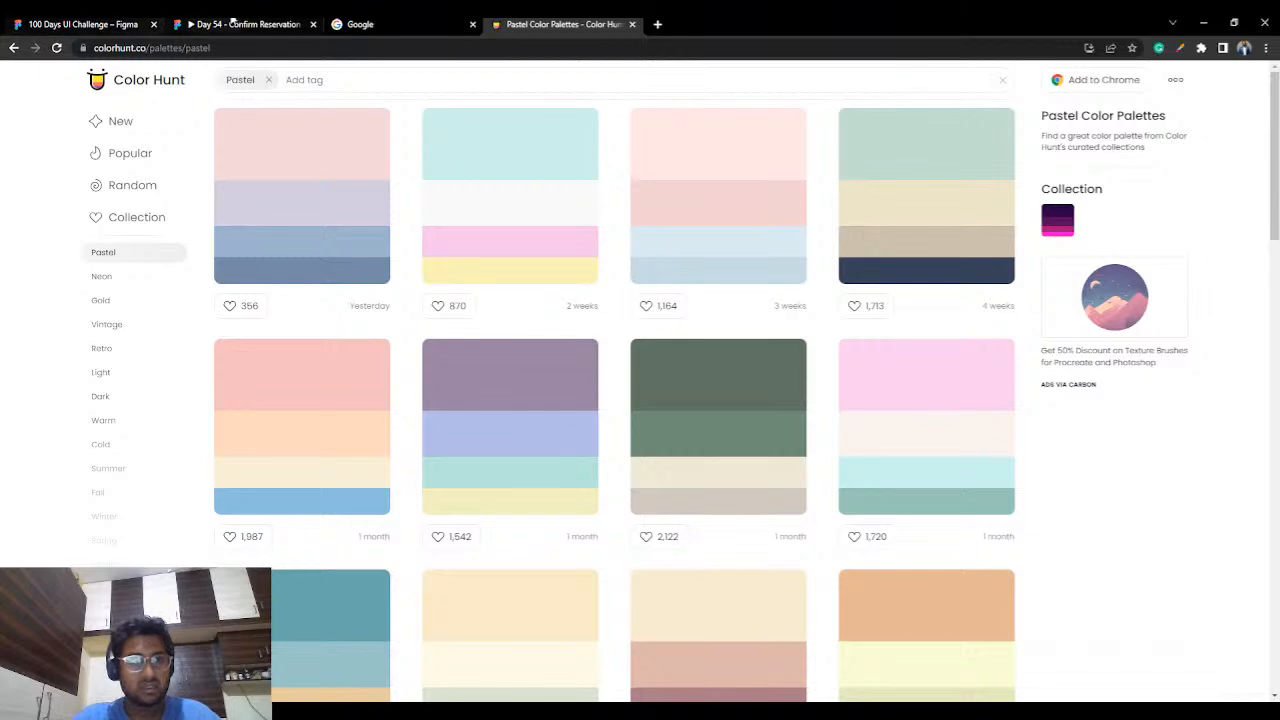
pyautogui.click(110, 24)
pyautogui.click(72, 22)
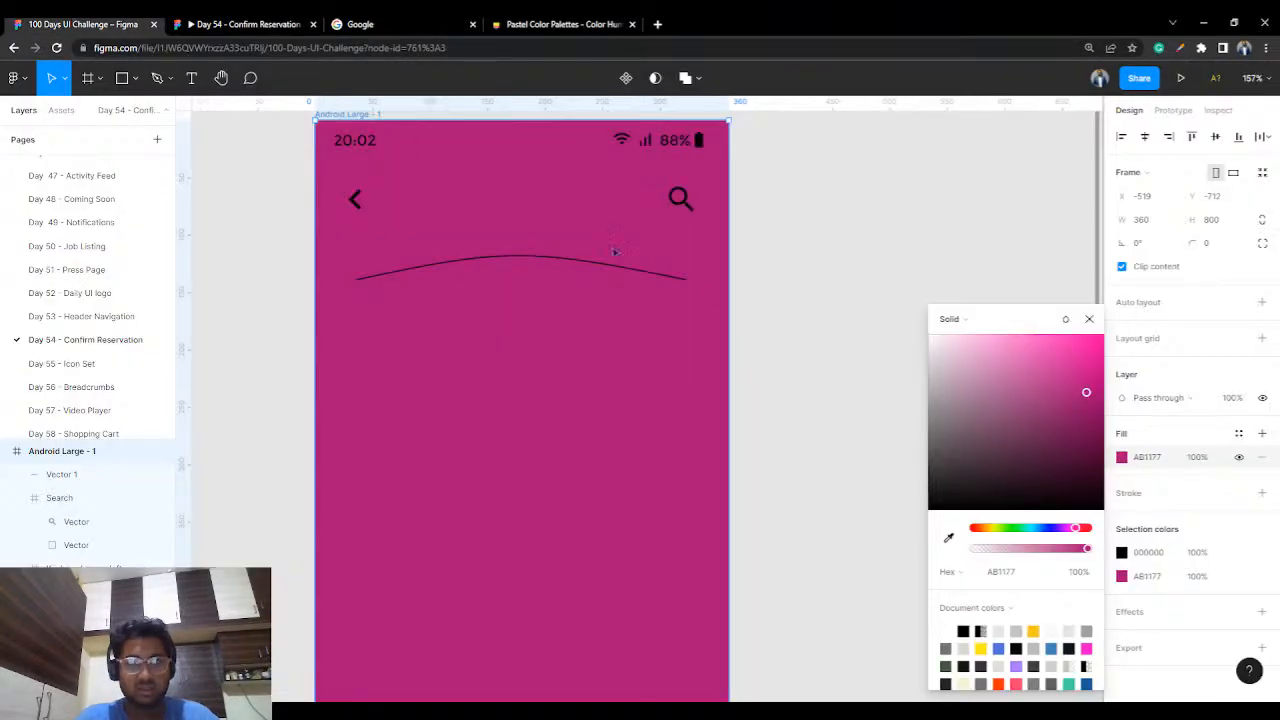
# - Try the pale pink FFE6E6 as the phone frame's fill
pyautogui.click(1023, 572)
pyautogui.write('FFE6E6')
pyautogui.press('Return')
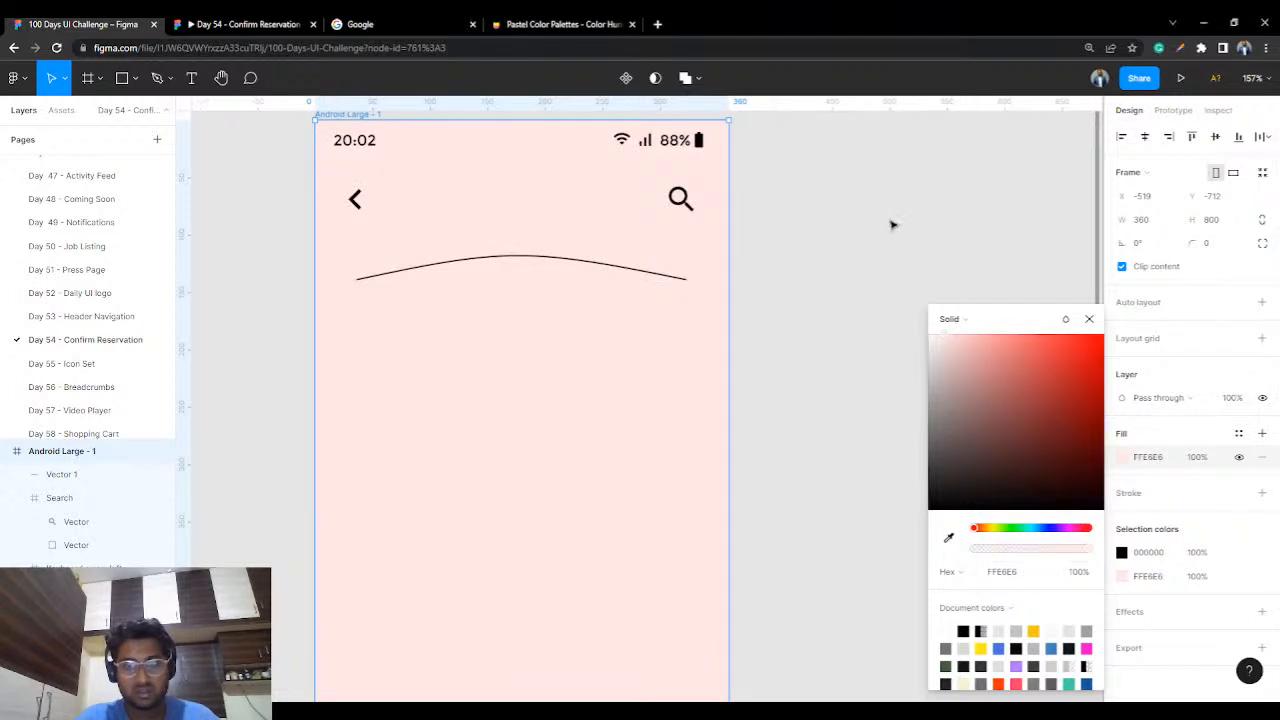
# - Set the phone frame's fill to the pink FAC2CC and deselect the frame
pyautogui.click(1024, 574)
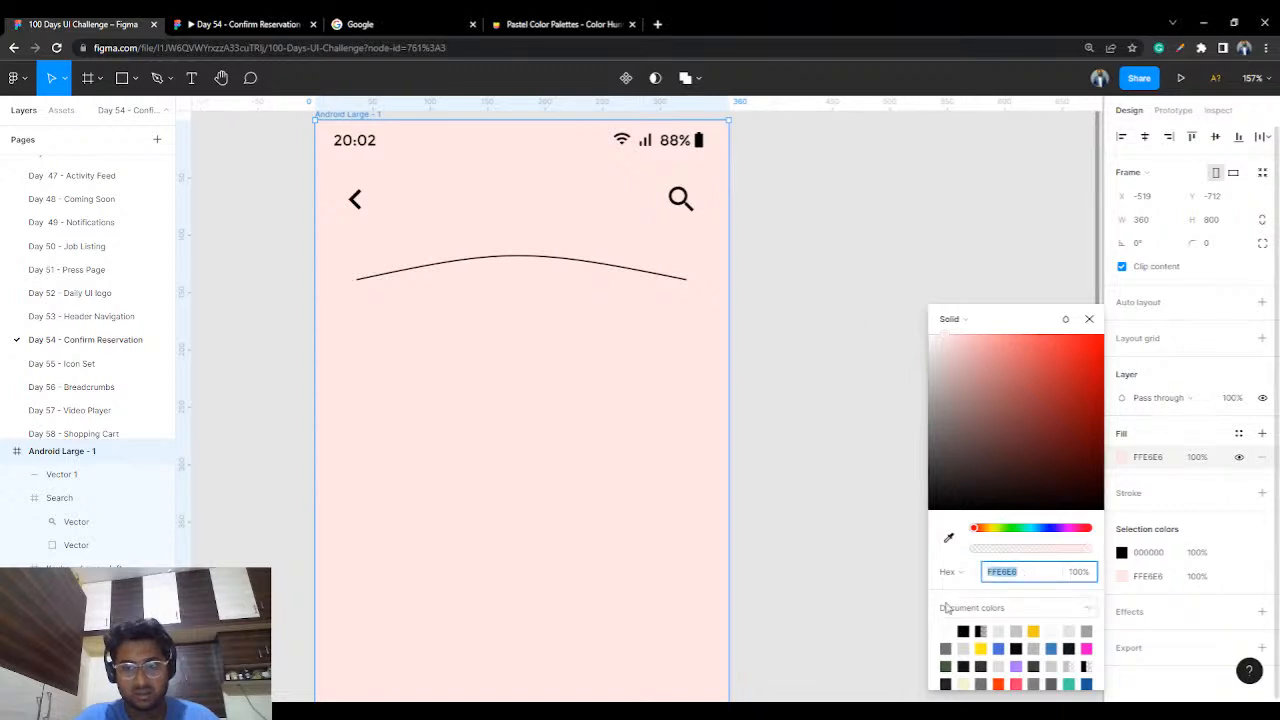
pyautogui.write('#fac2cc')
pyautogui.press('Return')
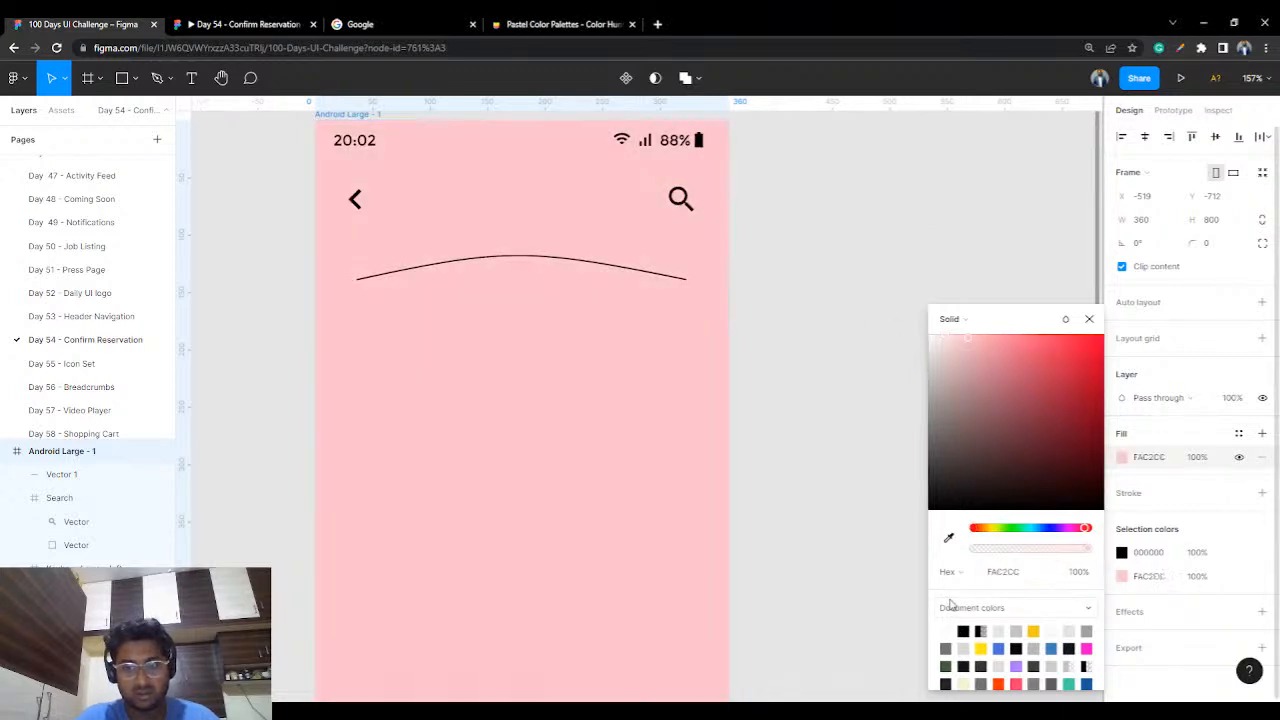
pyautogui.click(907, 270)
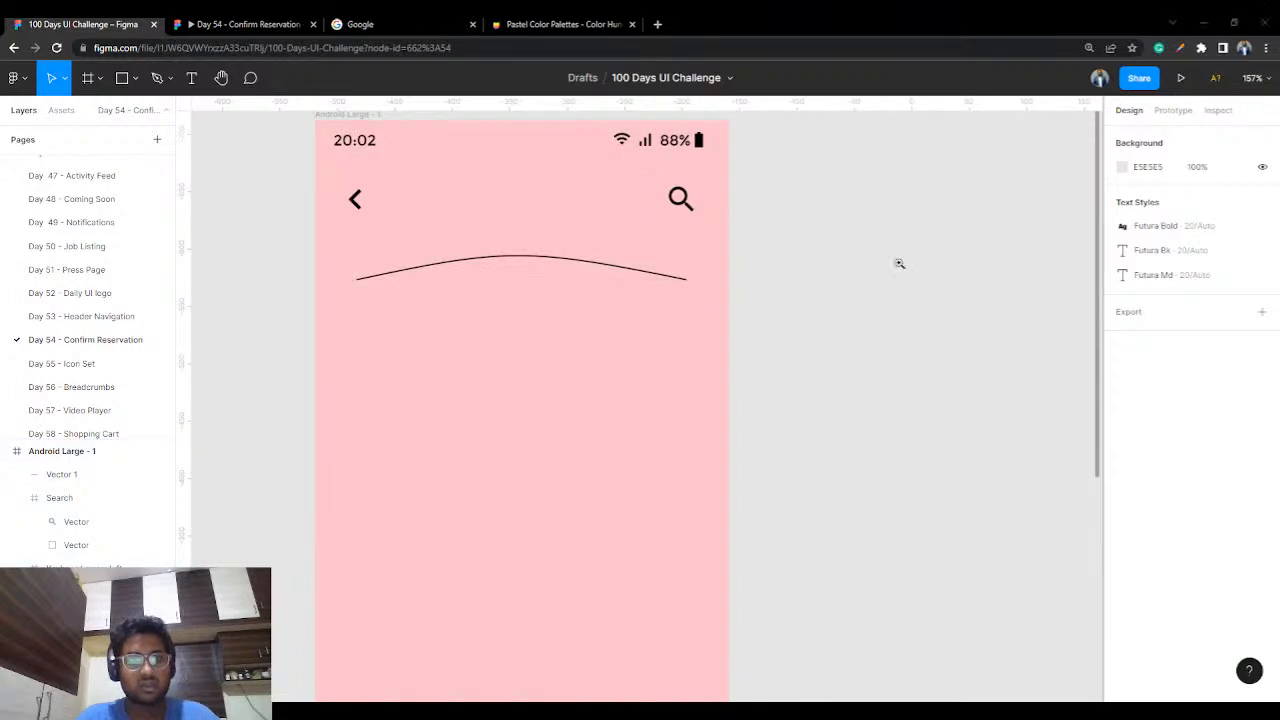
# - Set the arch's stroke colour to the darker pink CD717A and check it against the background
pyautogui.click(1180, 49)
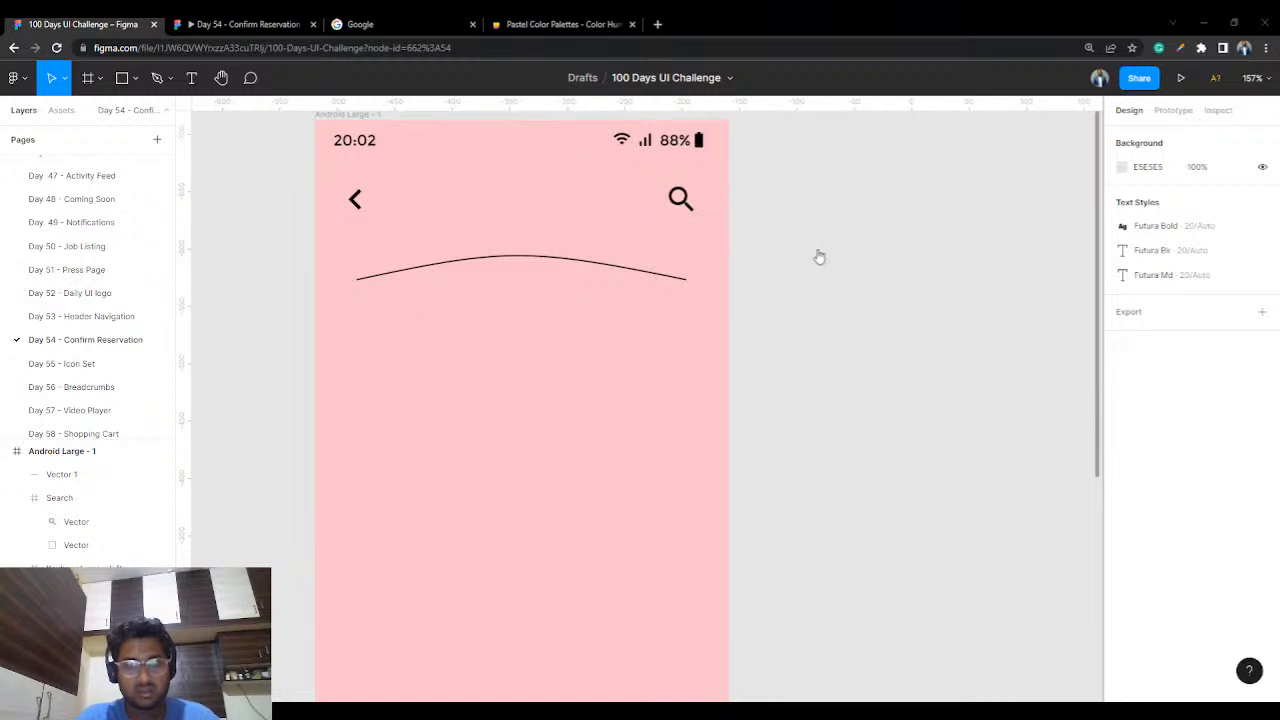
pyautogui.click(451, 264)
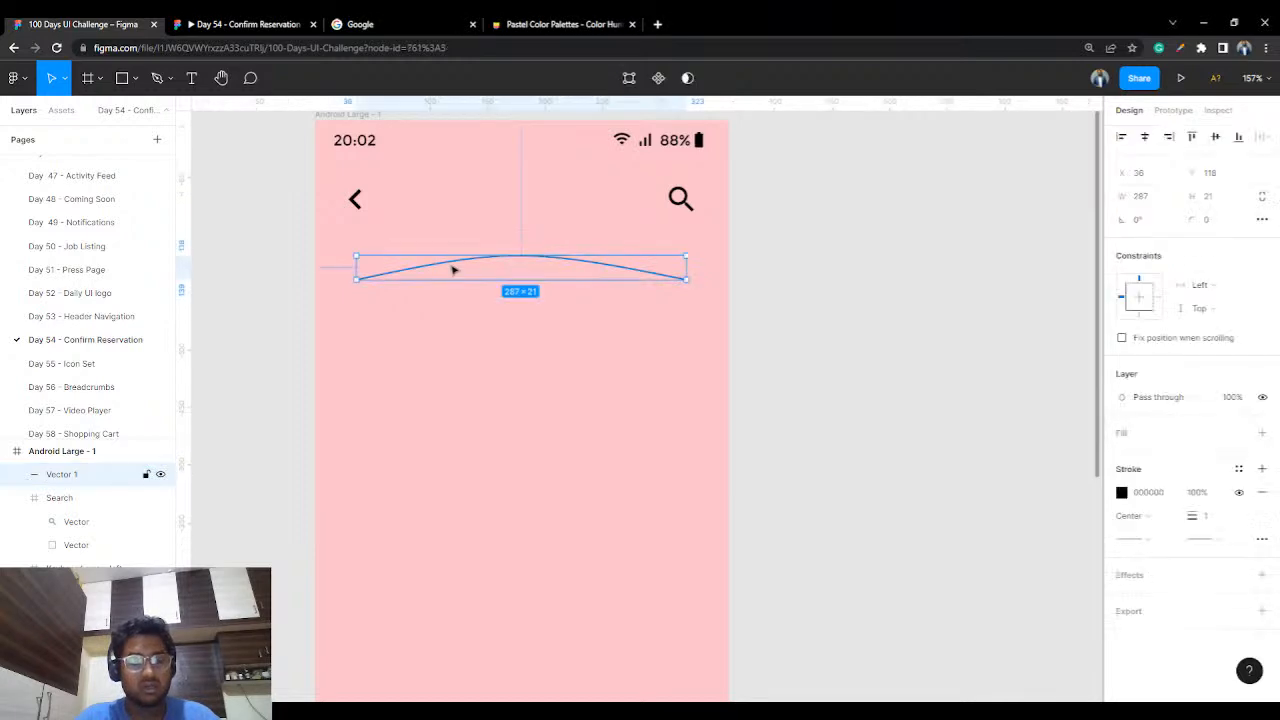
pyautogui.click(1150, 492)
pyautogui.write('#cd717a')
pyautogui.press('Return')
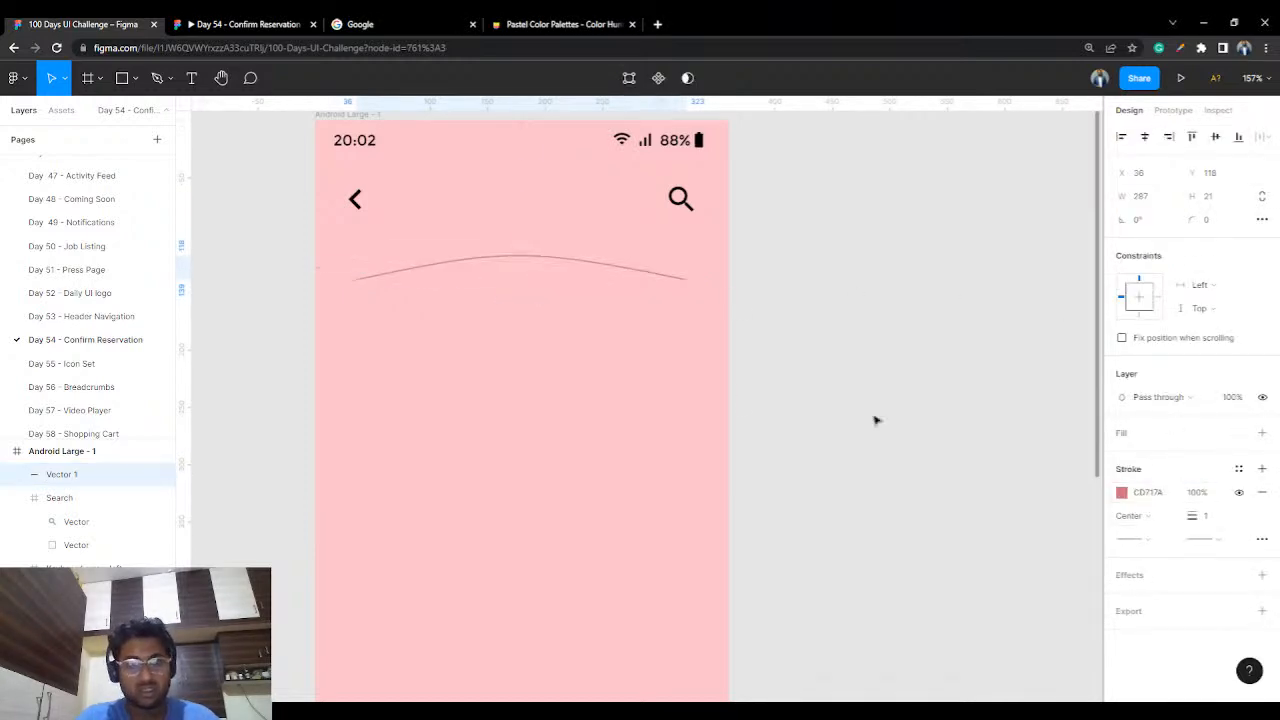
pyautogui.click(851, 225)
pyautogui.click(670, 280)
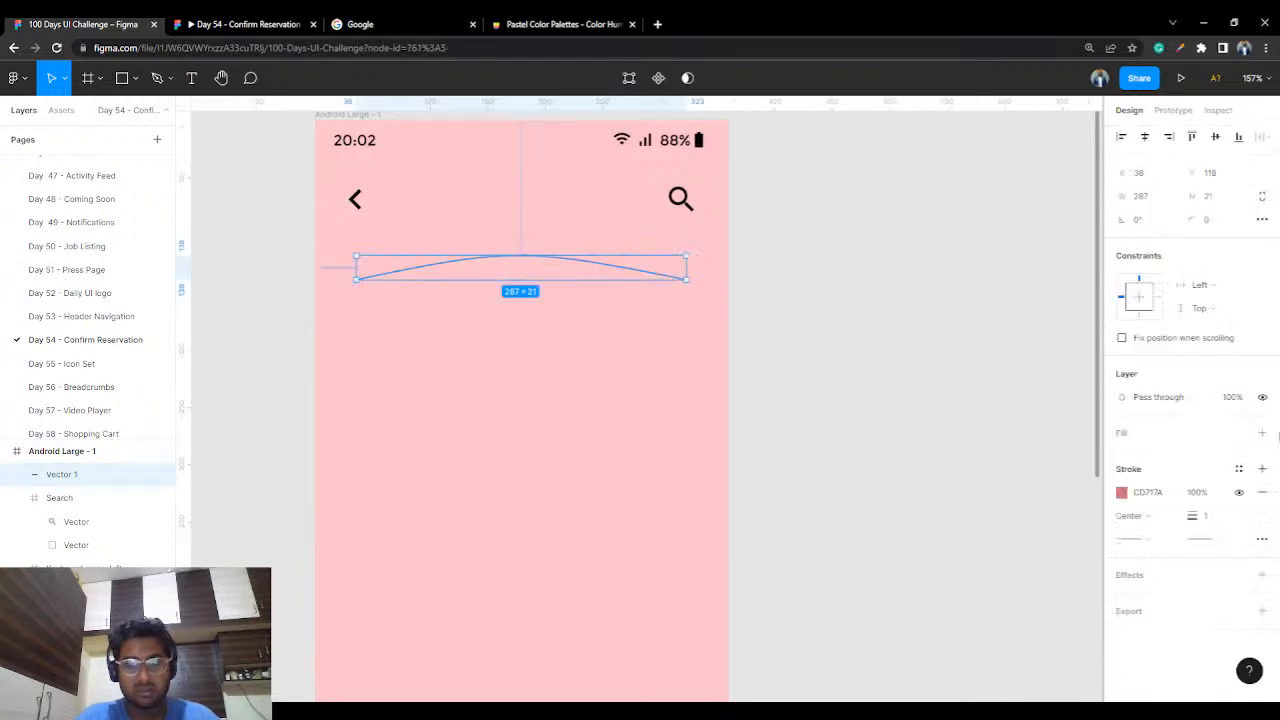
# - Try stroke weights of 2 and thicker on the arch, and settle on a weight of 3
pyautogui.click(1220, 520)
pyautogui.write('2')
pyautogui.press('Return')
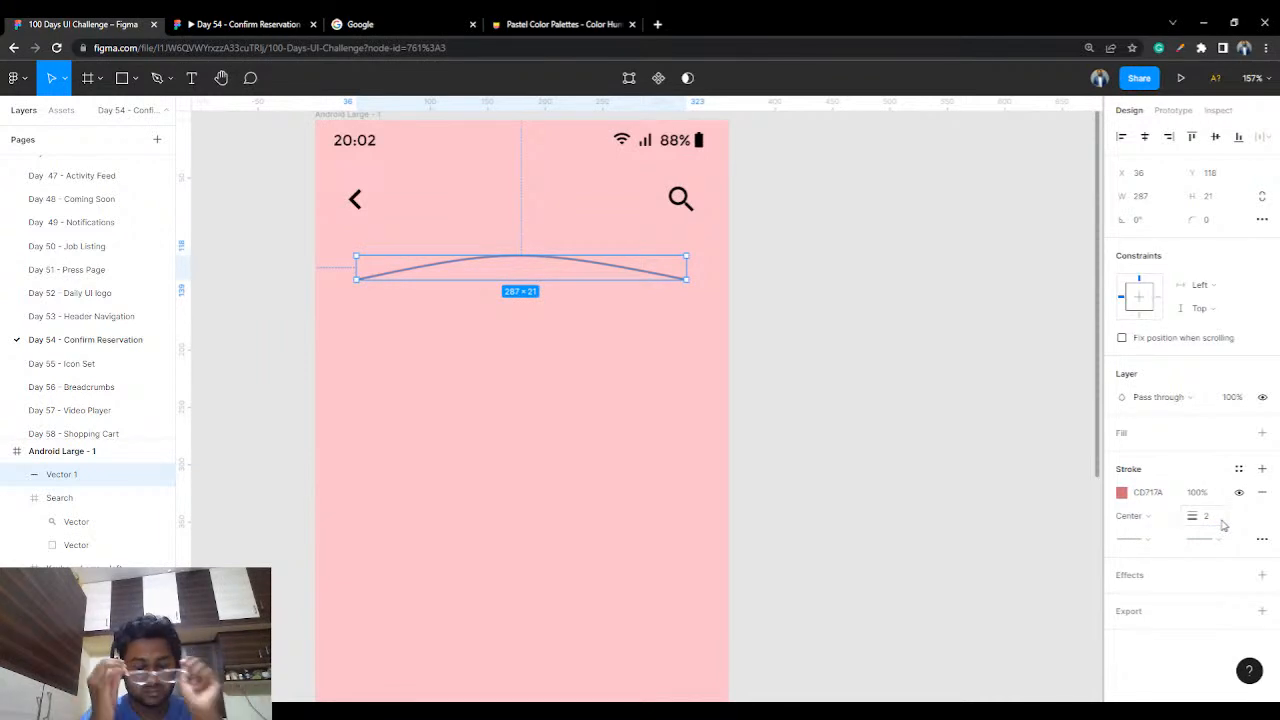
pyautogui.click(1228, 517)
pyautogui.write('5')
pyautogui.press('Return')
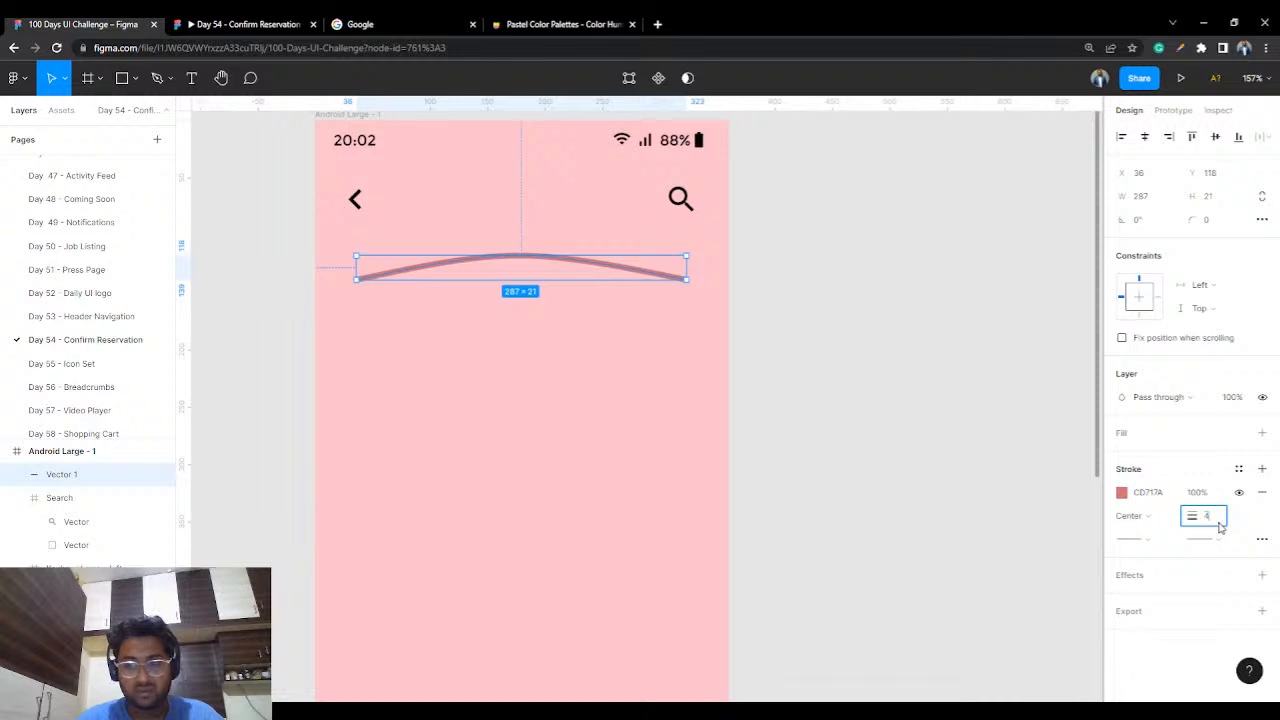
pyautogui.click(1217, 517)
pyautogui.write('3')
pyautogui.press('Return')
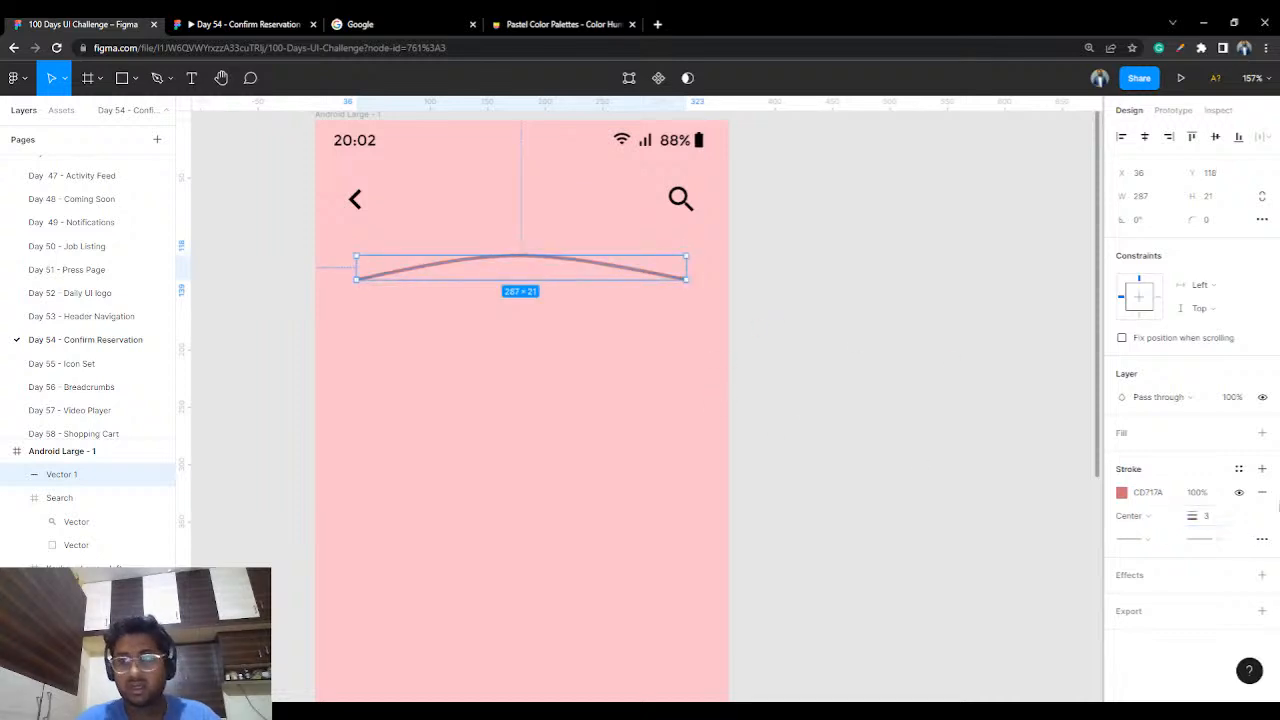
# - Set the arch's corner smoothing to 100% and its corner radius to 20, and deselect the arch
pyautogui.click(1215, 222)
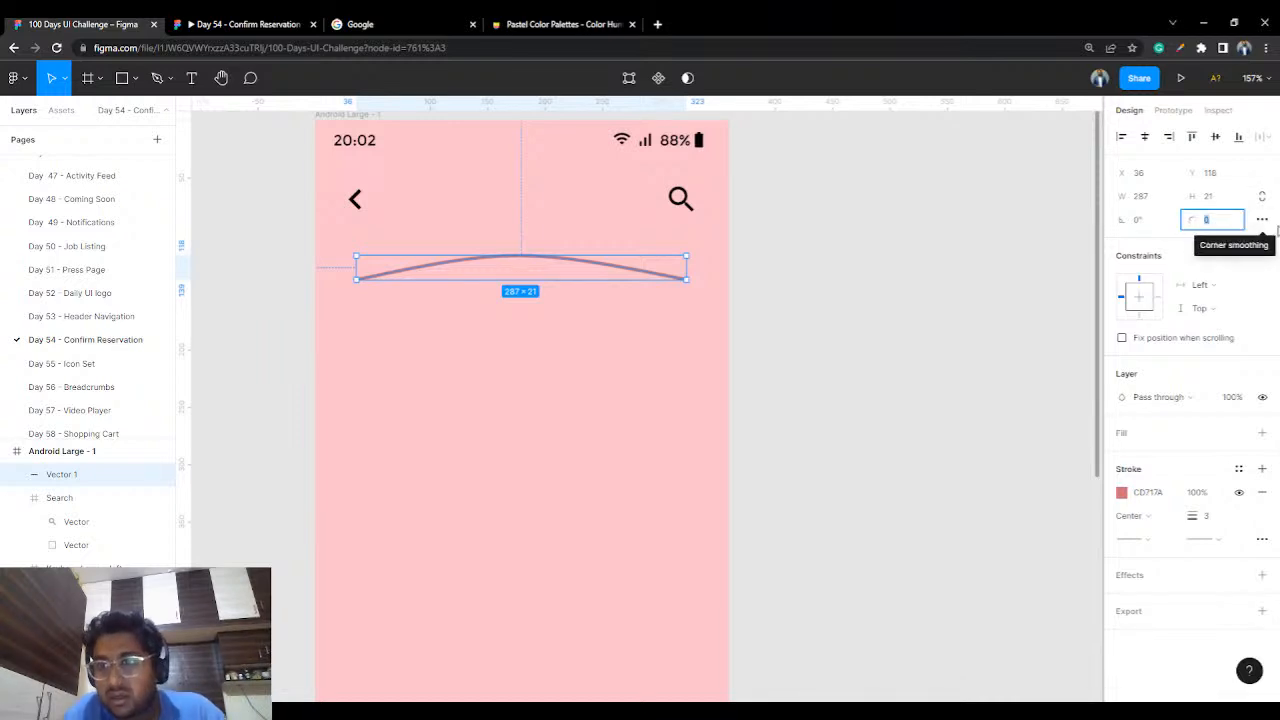
pyautogui.click(1268, 224)
pyautogui.moveTo(945, 259); pyautogui.dragTo(1093, 263)
pyautogui.click(1220, 224)
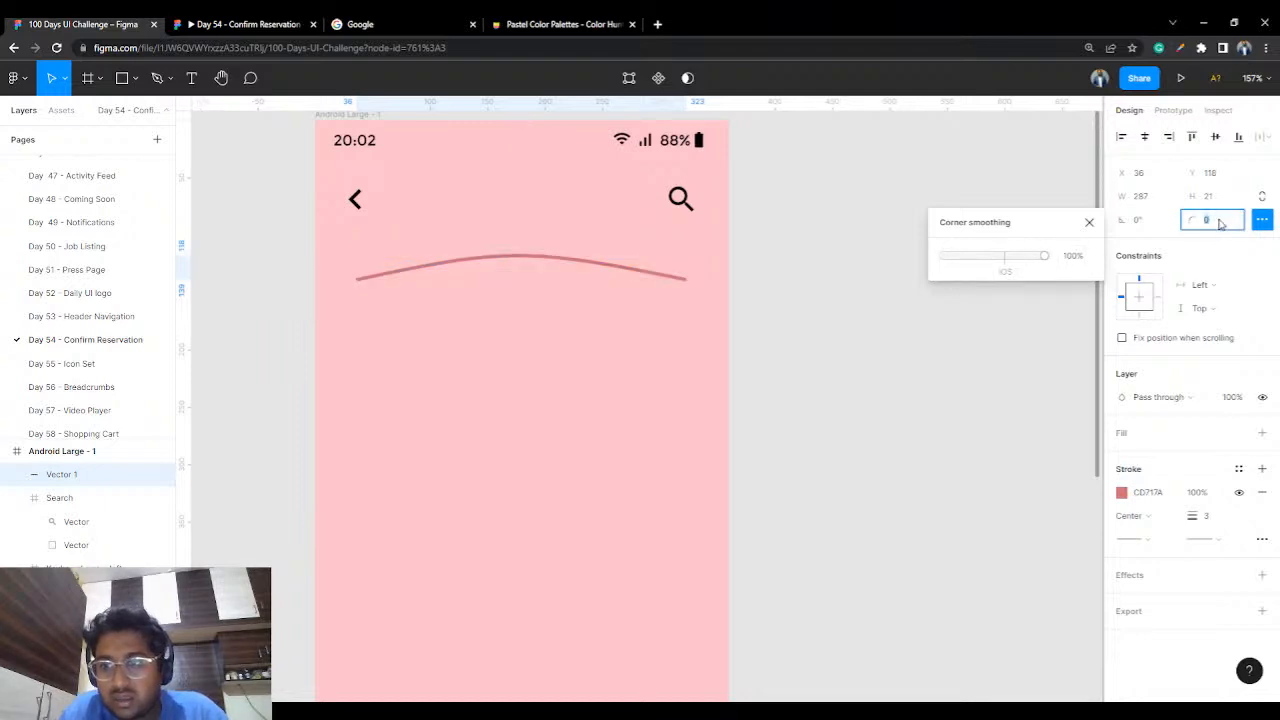
pyautogui.press('Return')
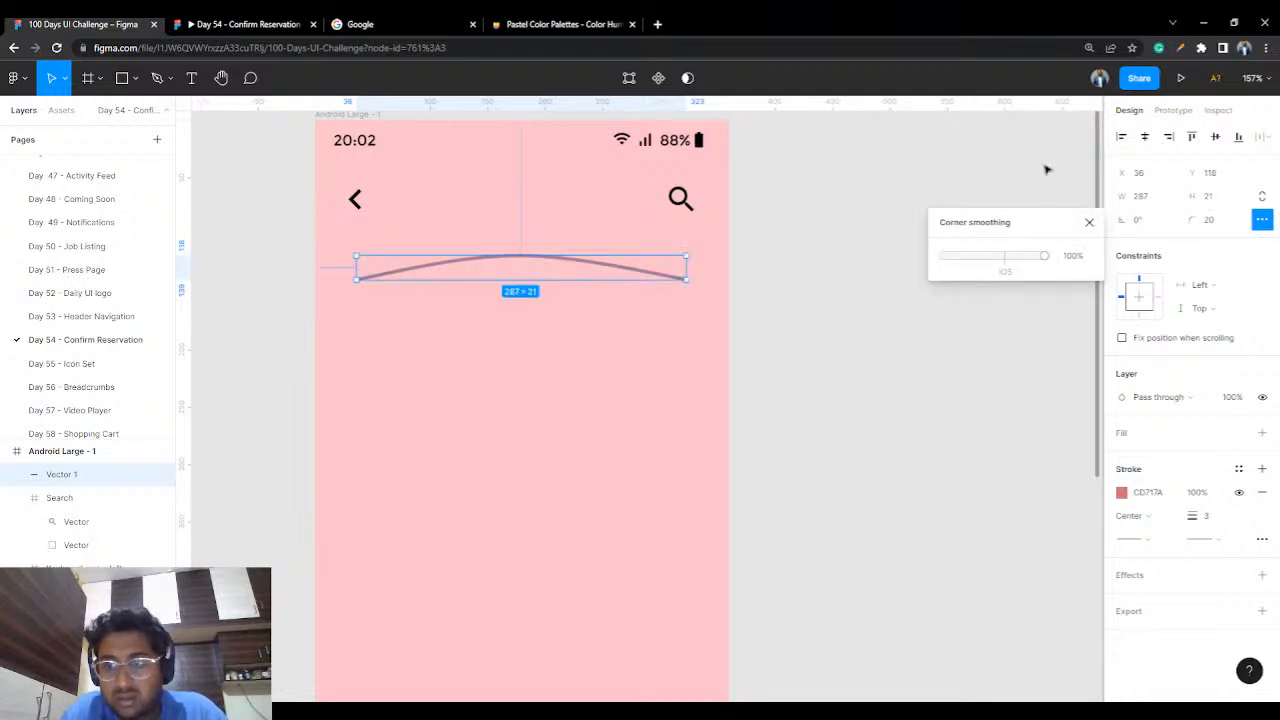
pyautogui.click(1040, 172)
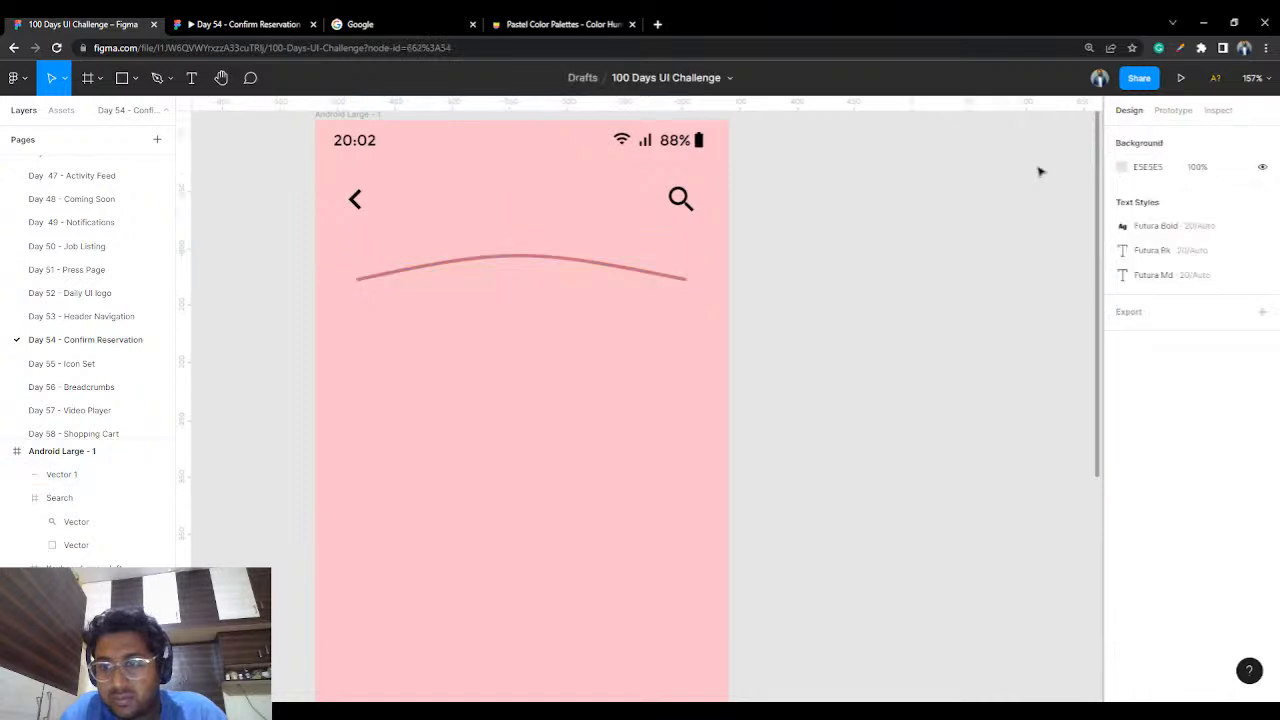
# - Check the arch's advanced stroke options, keep the solid style and give the line Round end caps
pyautogui.click(651, 273)
pyautogui.click(1262, 539)
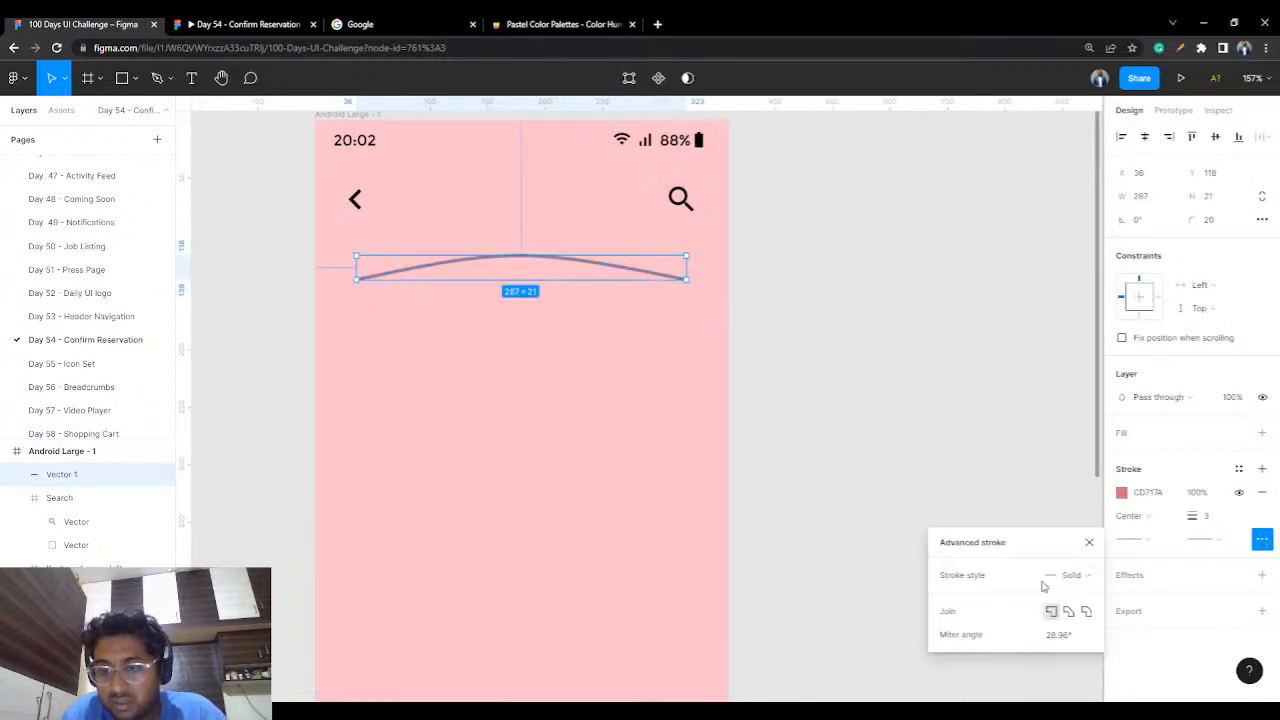
pyautogui.click(1072, 576)
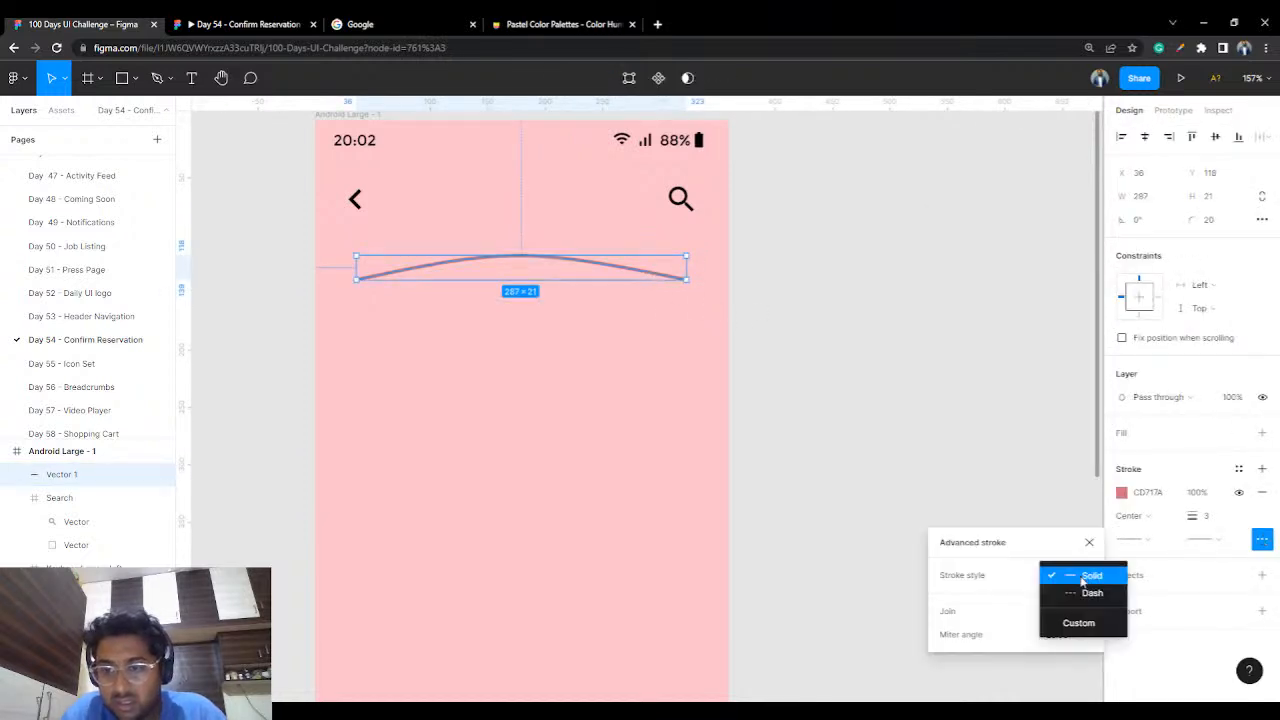
pyautogui.click(979, 598)
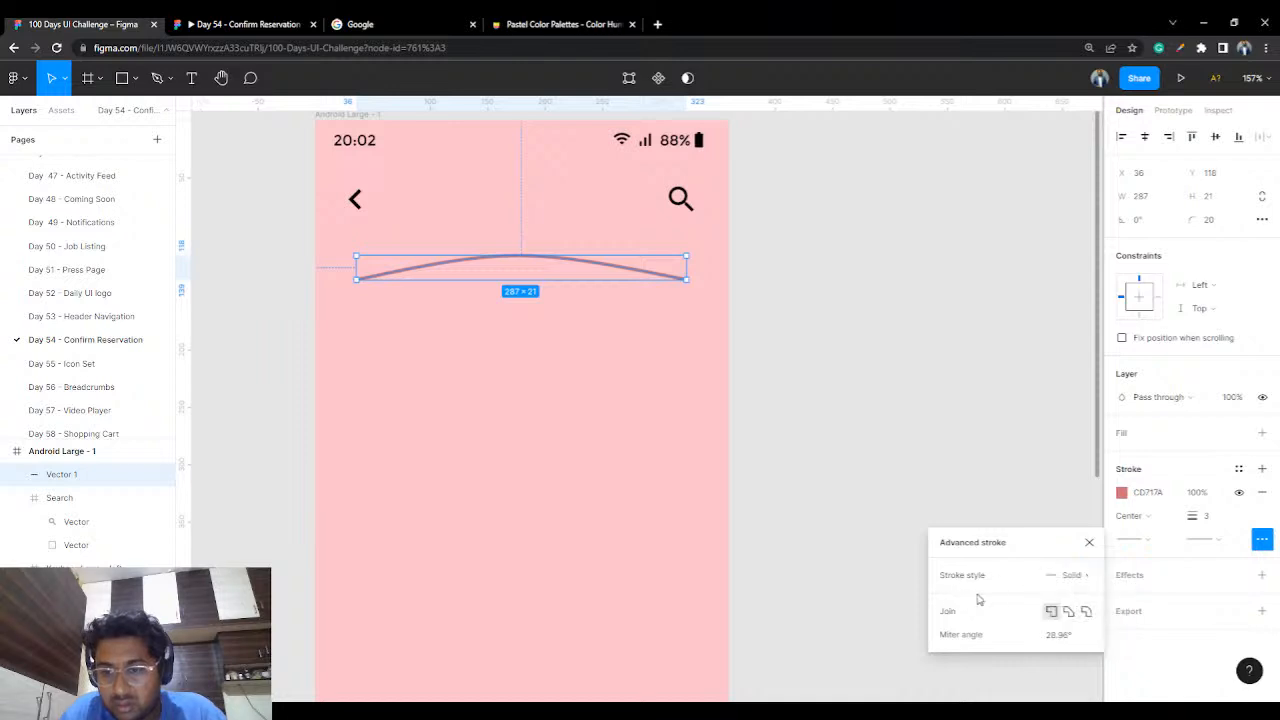
pyautogui.click(1153, 541)
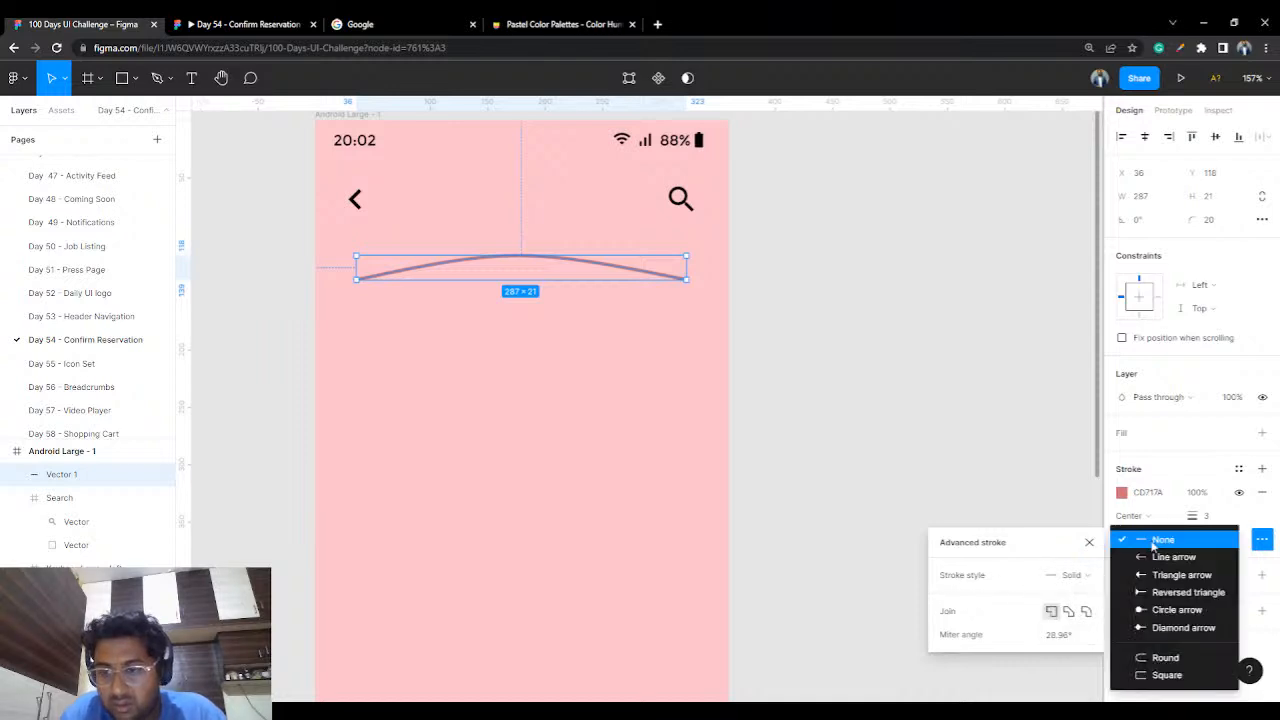
pyautogui.click(1163, 658)
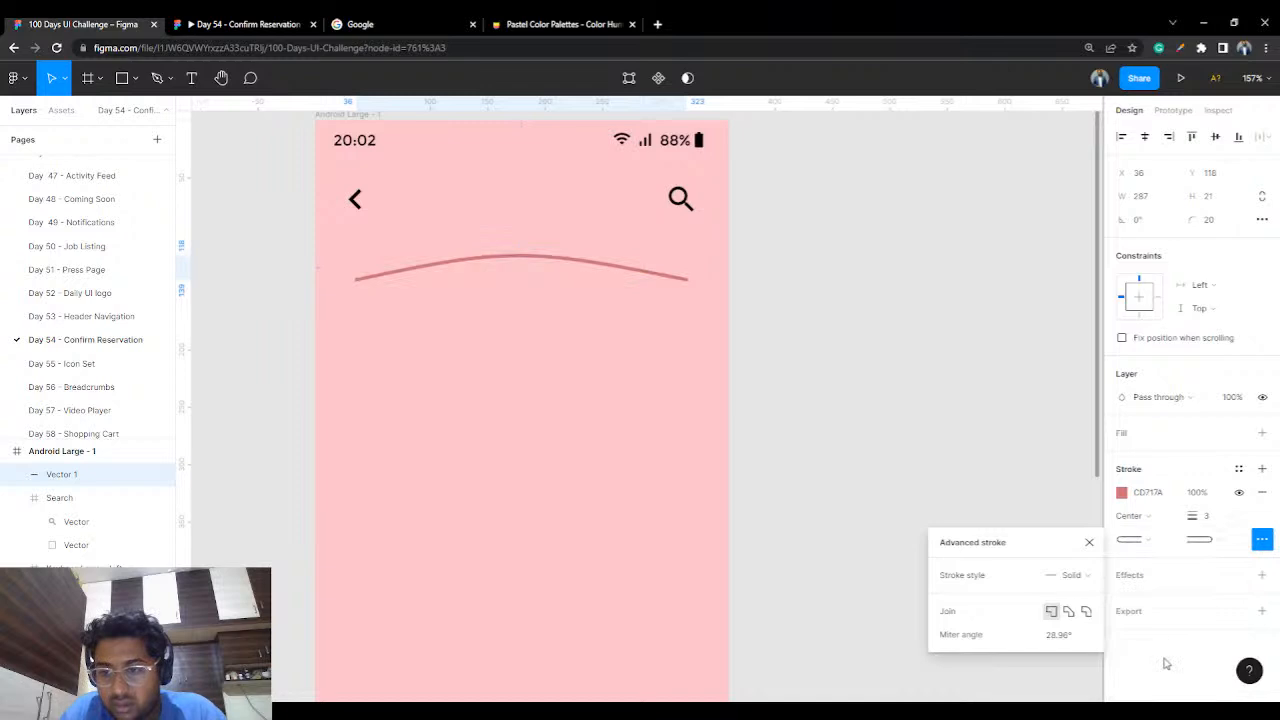
pyautogui.click(1003, 446)
# - Move the arch down, away from the back and search icons, to about X 37, Y 133
pyautogui.scroll(3, 537, 347)
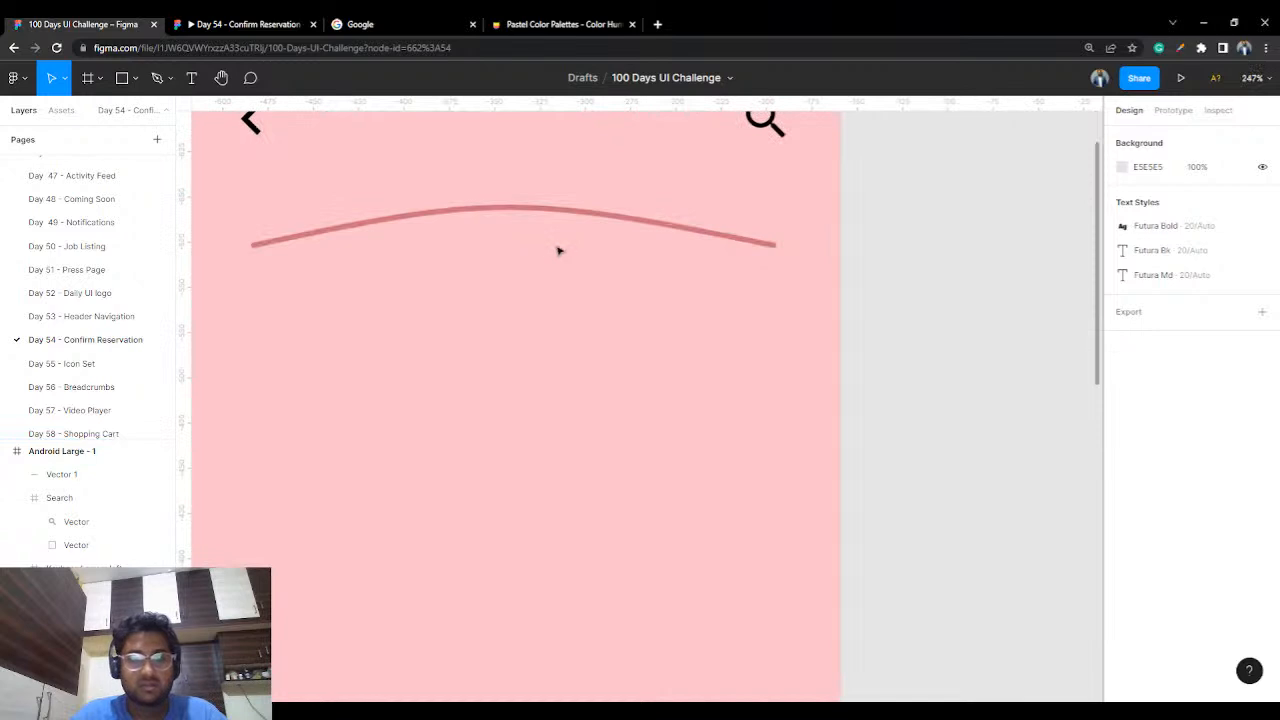
pyautogui.scroll(1, 583, 283)
pyautogui.moveTo(625, 271); pyautogui.dragTo(623, 292)
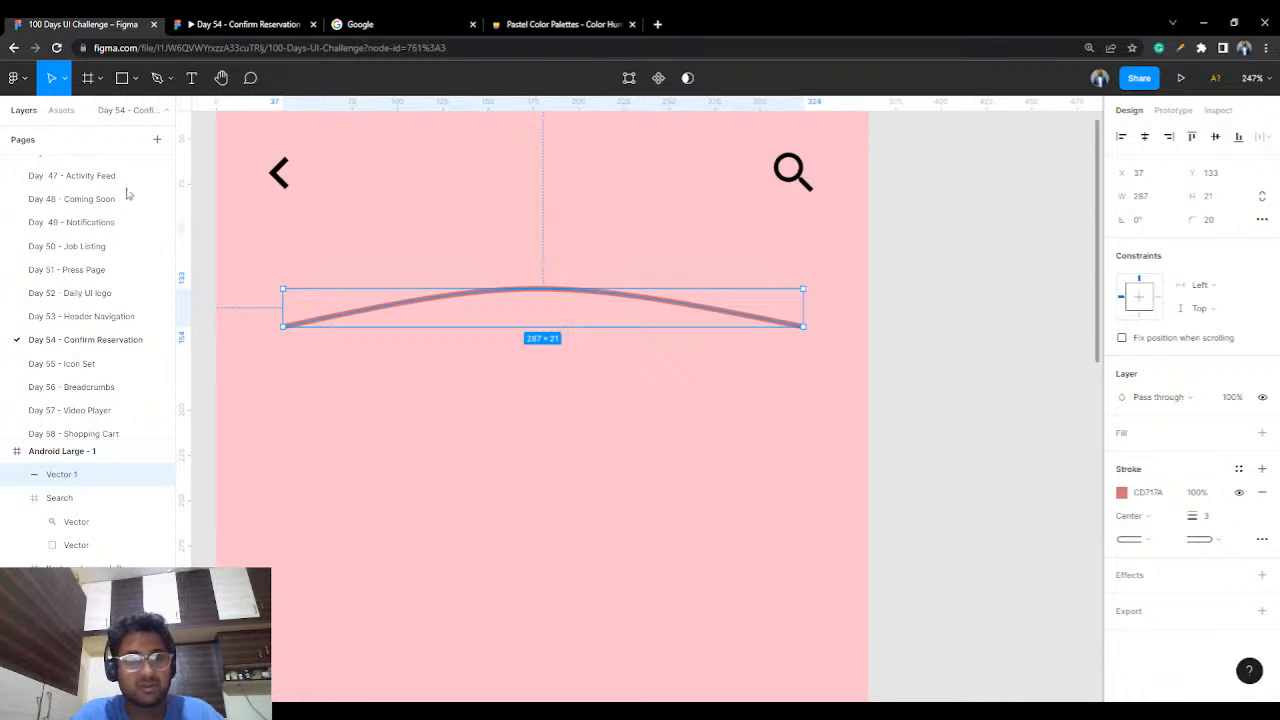
# - Flatten the arch's curve to a height of about 14.6 and move it up to about X 40, Y 125
pyautogui.doubleClick(437, 301)
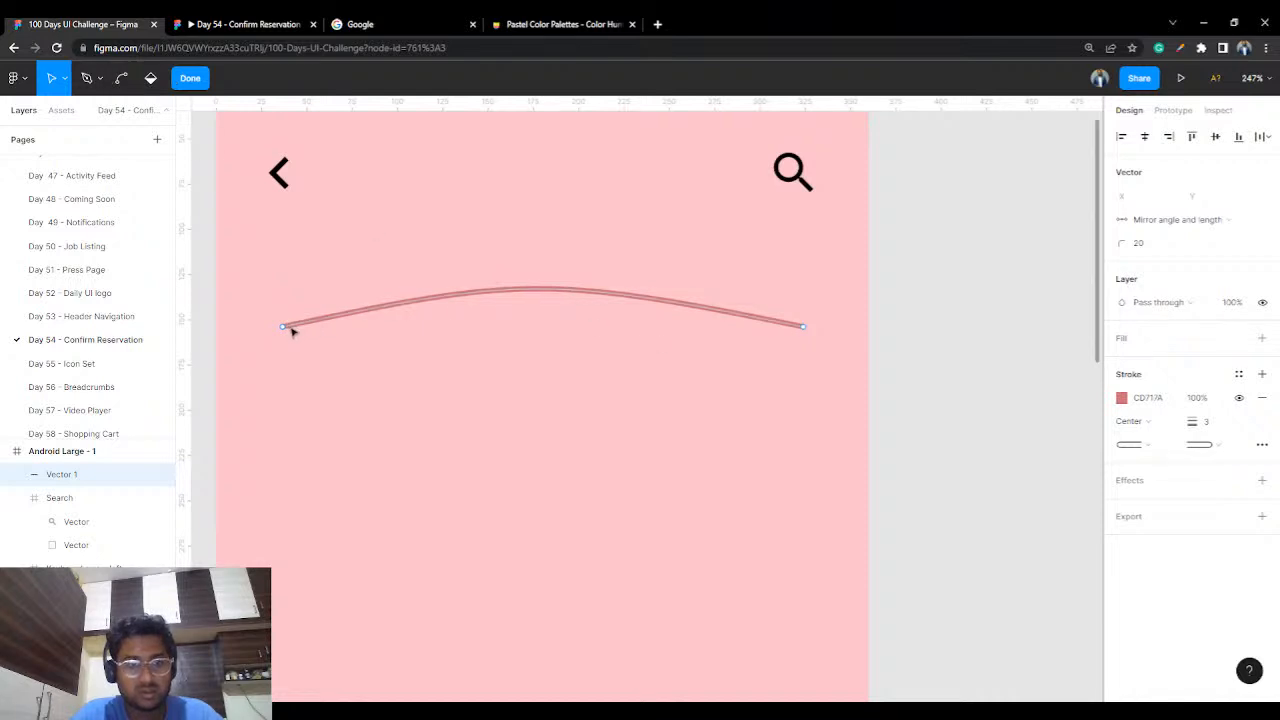
pyautogui.click(284, 327)
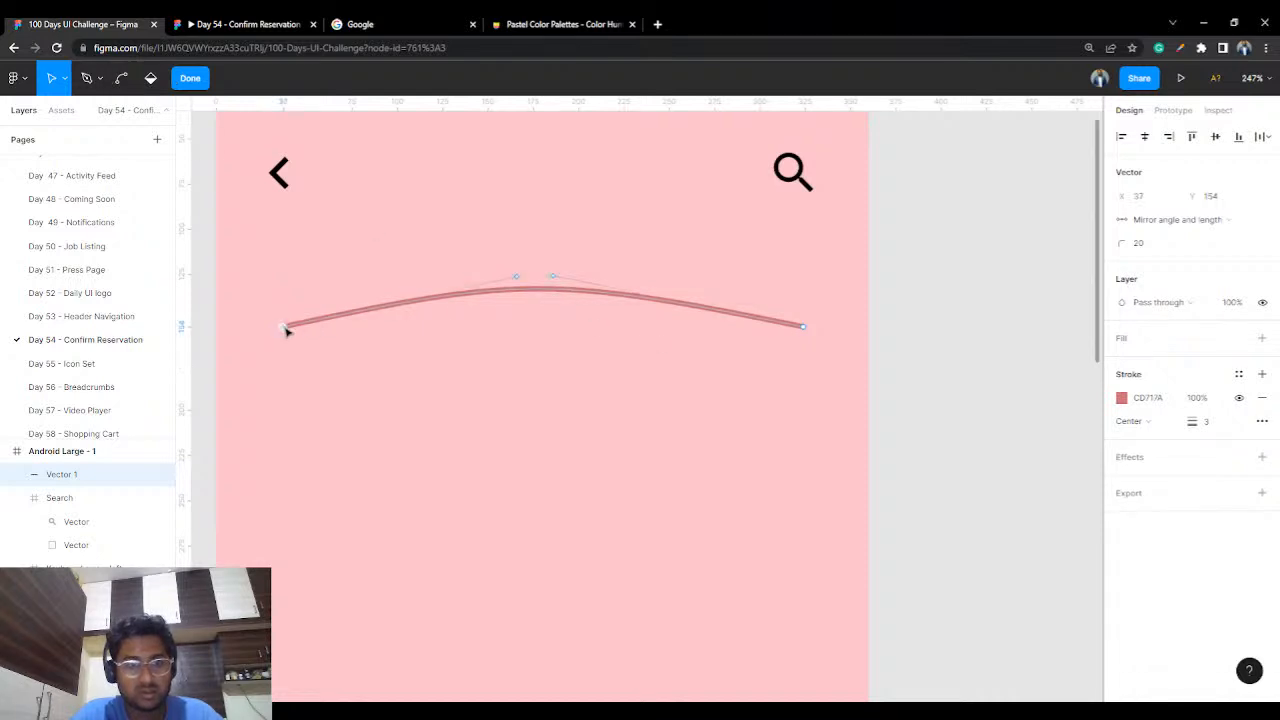
pyautogui.moveTo(552, 278)
pyautogui.mouseDown()
pyautogui.moveTo(554, 289)
pyautogui.moveTo(519, 290)
pyautogui.moveTo(555, 296)
pyautogui.moveTo(525, 298)
pyautogui.mouseUp()
pyautogui.click(523, 291)
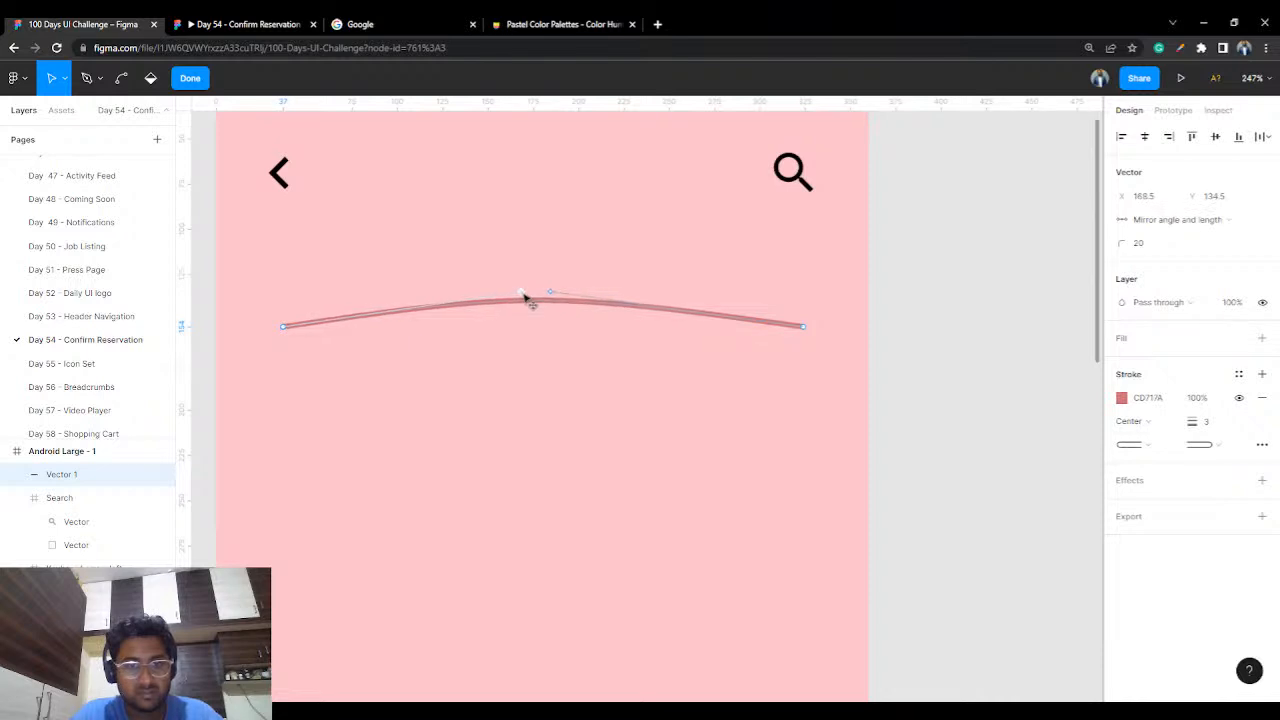
pyautogui.click(937, 251)
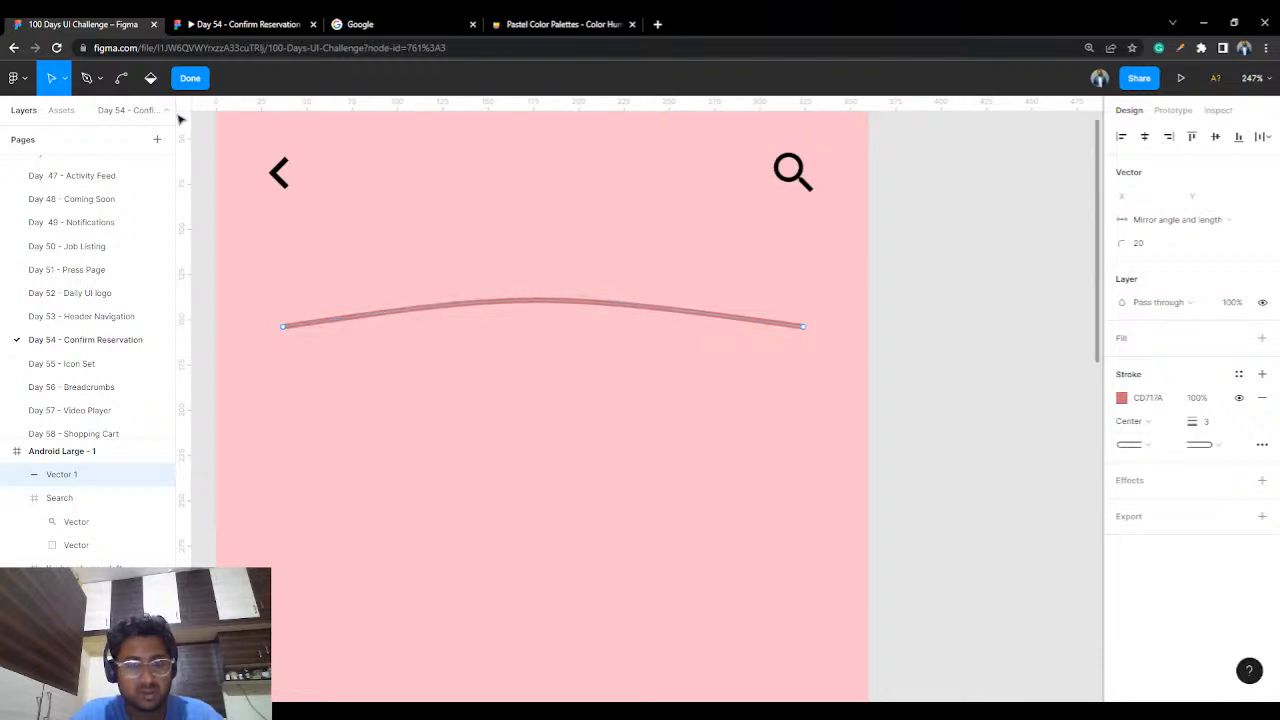
pyautogui.click(190, 78)
pyautogui.click(1020, 330)
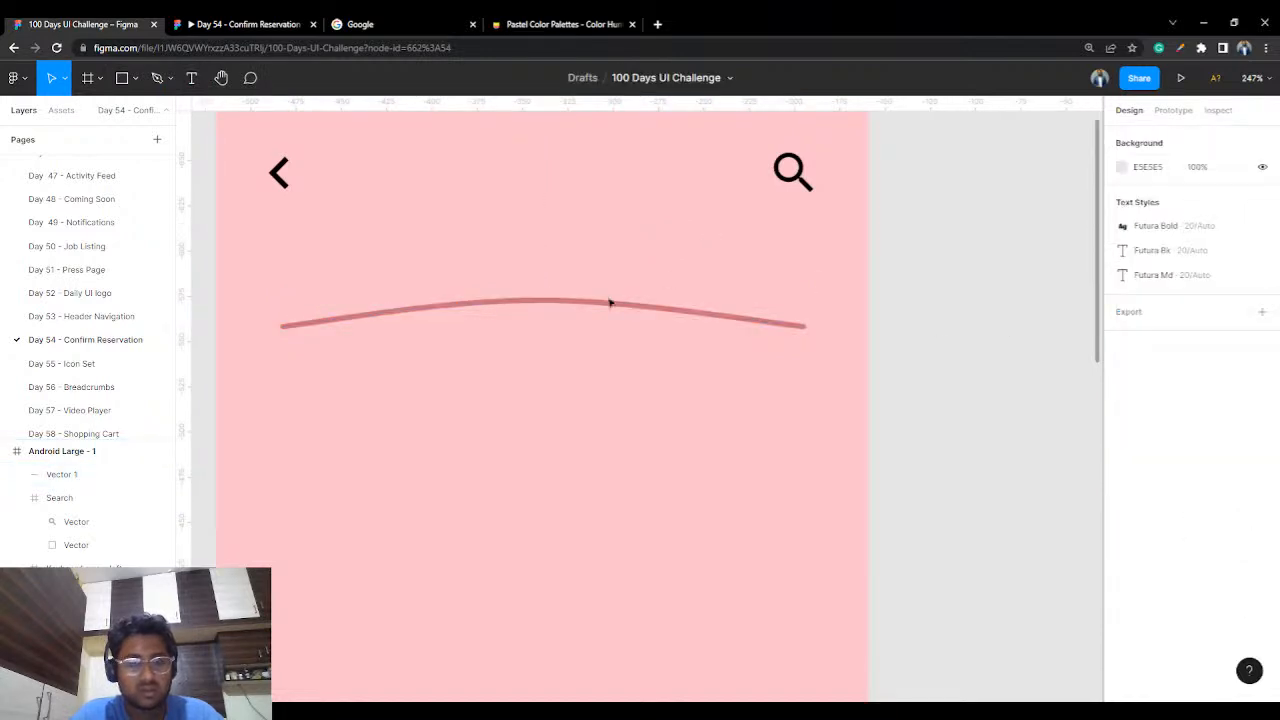
pyautogui.moveTo(594, 305)
pyautogui.mouseDown()
pyautogui.moveTo(597, 271)
pyautogui.moveTo(597, 283)
pyautogui.mouseUp()
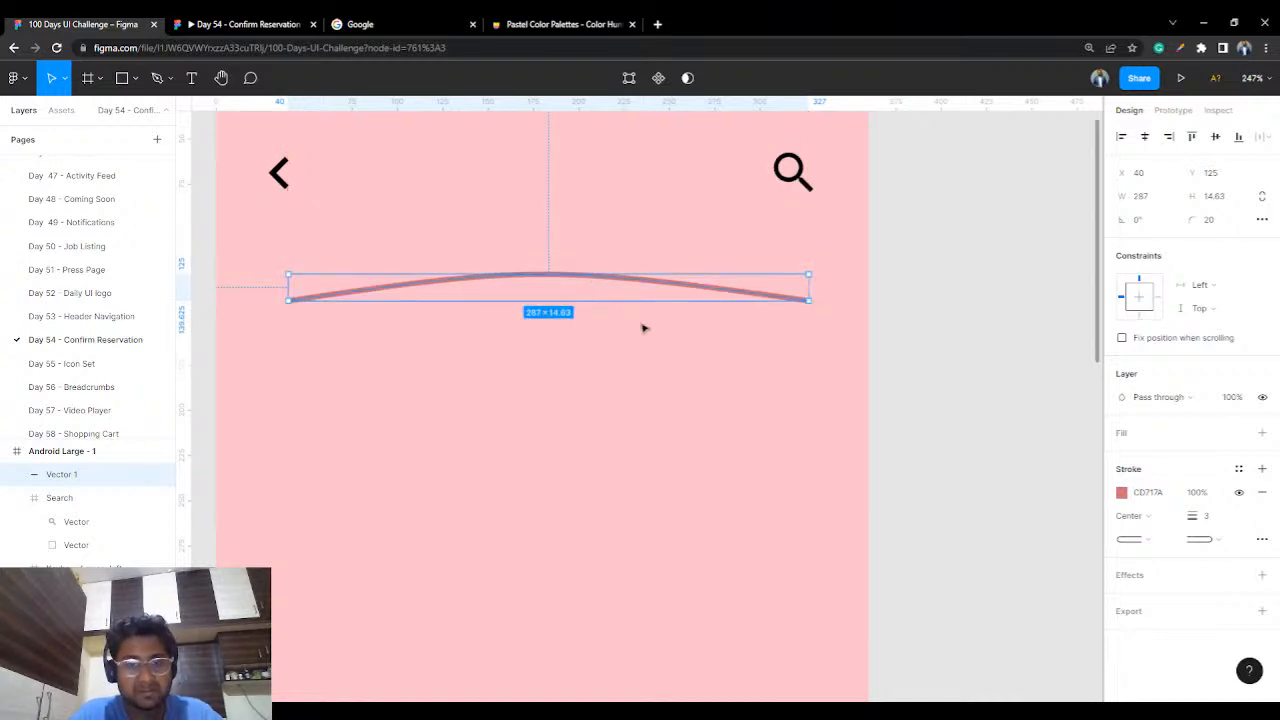
pyautogui.click(929, 326)
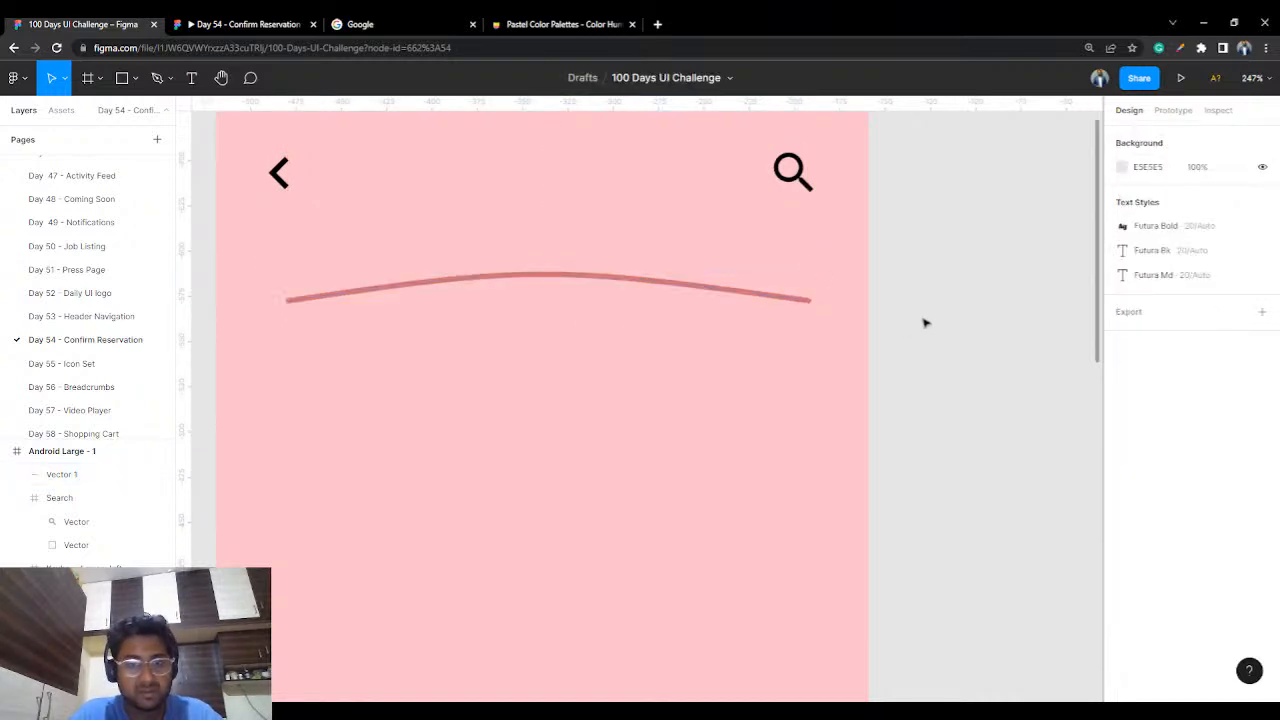
# - Darken the arch's stroke colour to the deep red AB2834 and check it against the pink background
pyautogui.click(714, 293)
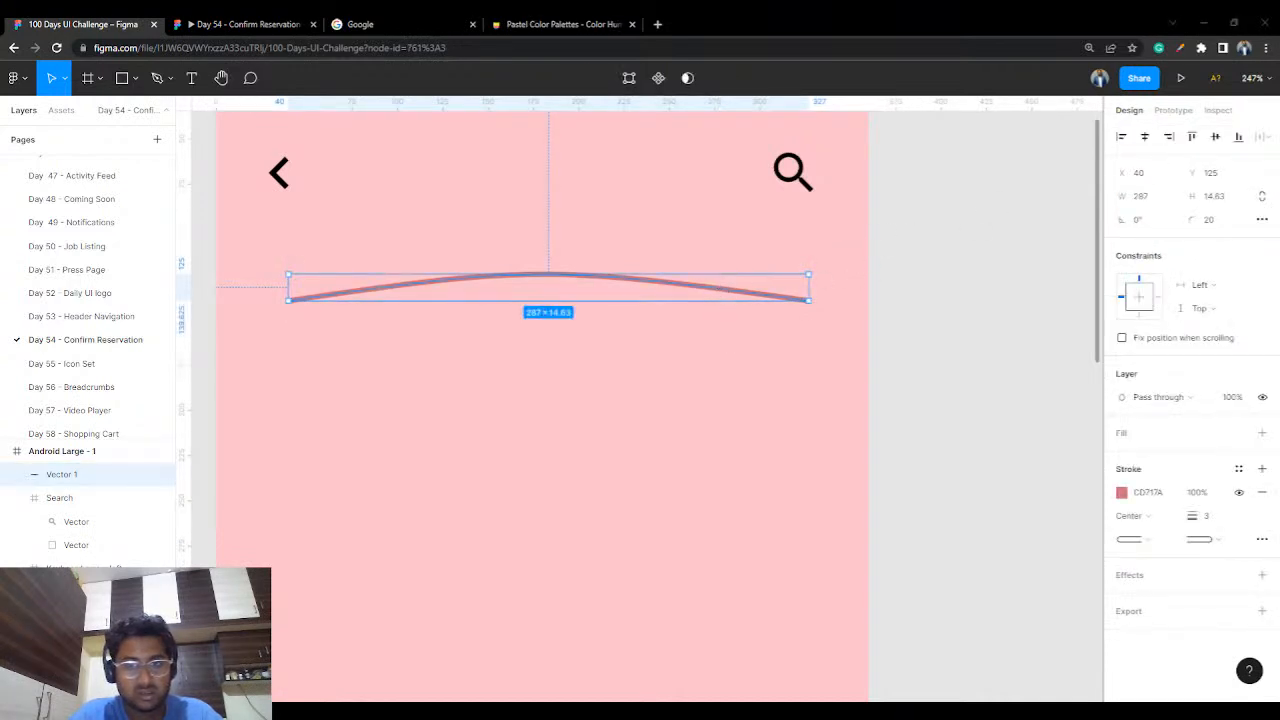
pyautogui.click(1122, 493)
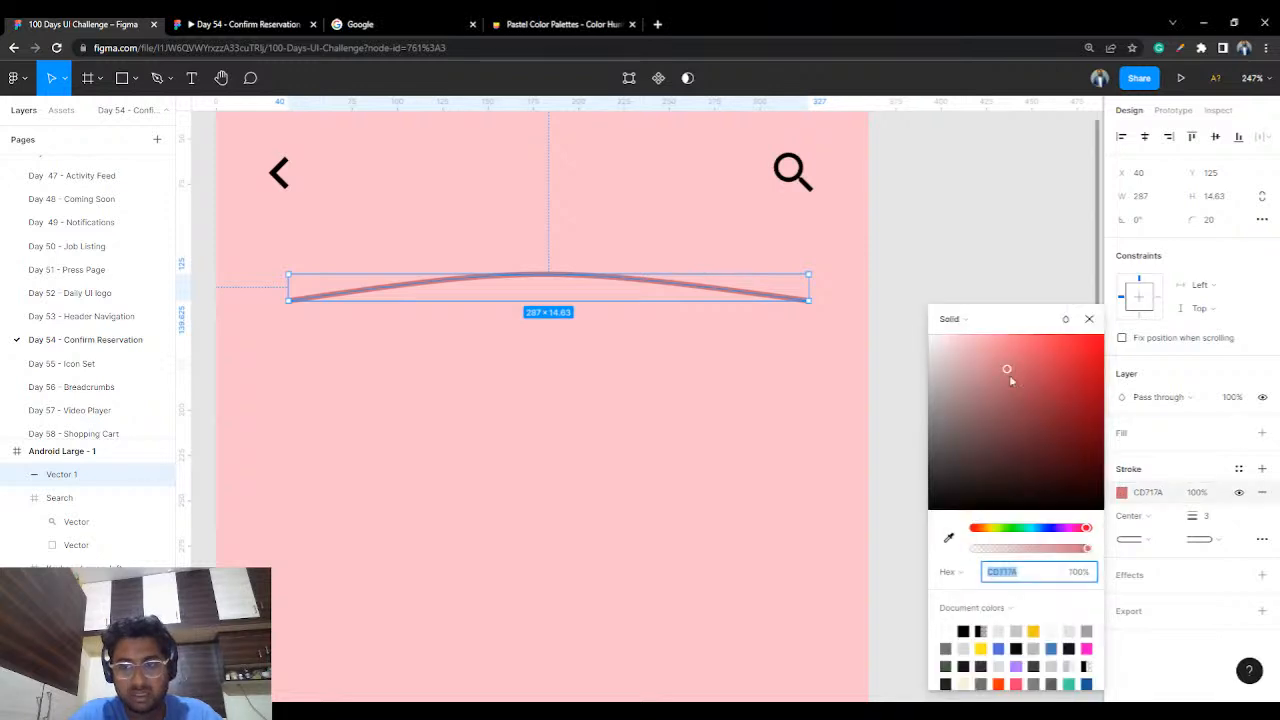
pyautogui.moveTo(1009, 374); pyautogui.dragTo(1063, 396)
pyautogui.click(970, 235)
pyautogui.scroll(-3, 845, 268)
pyautogui.scroll(3, 843, 270)
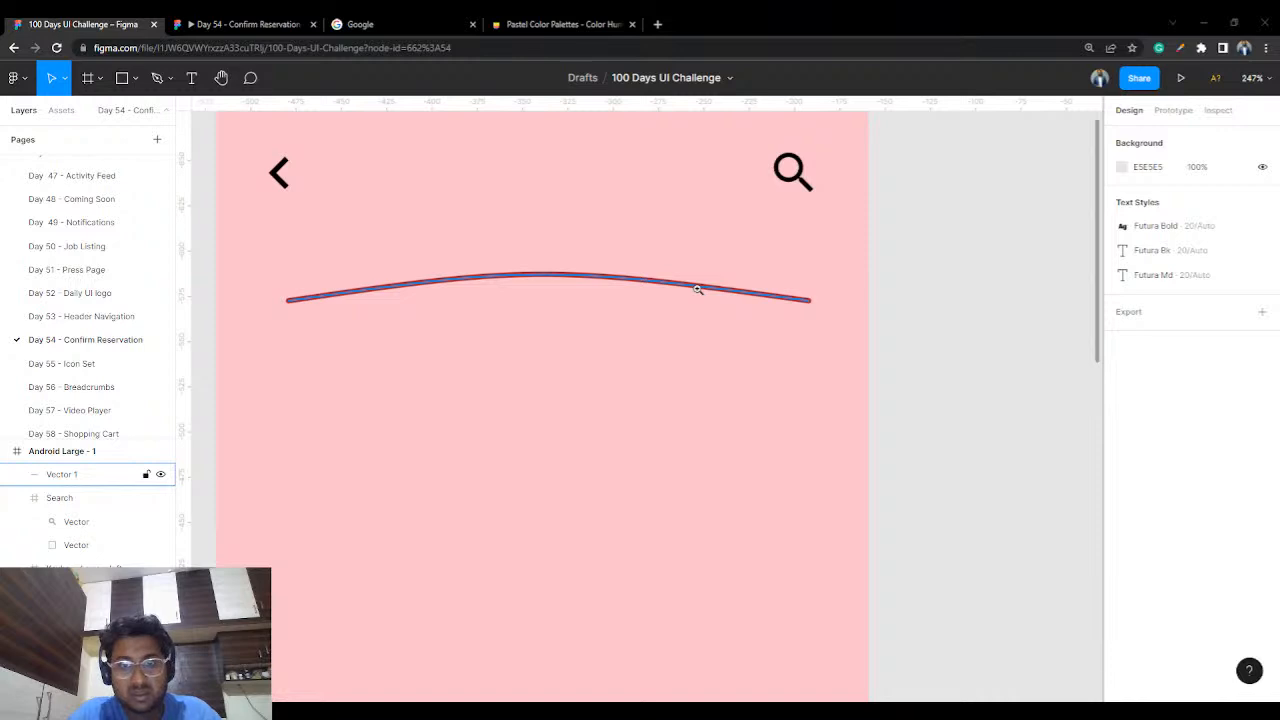
pyautogui.click(790, 297)
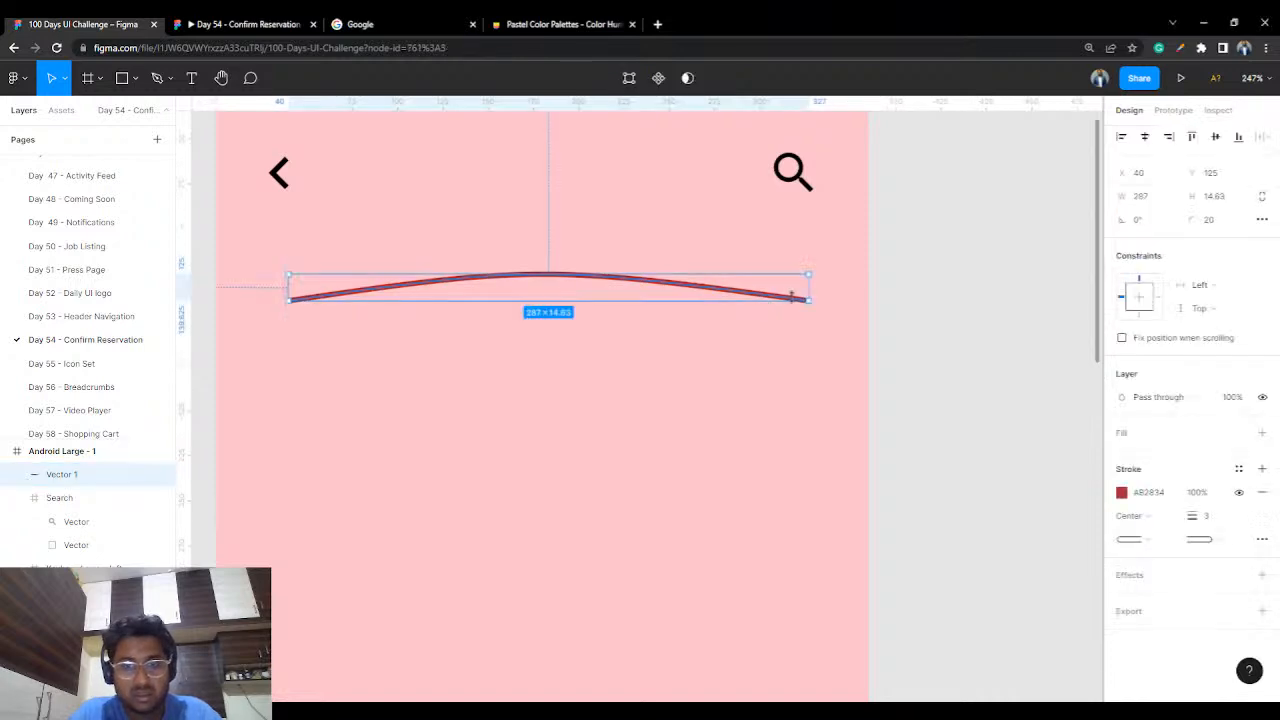
pyautogui.click(935, 312)
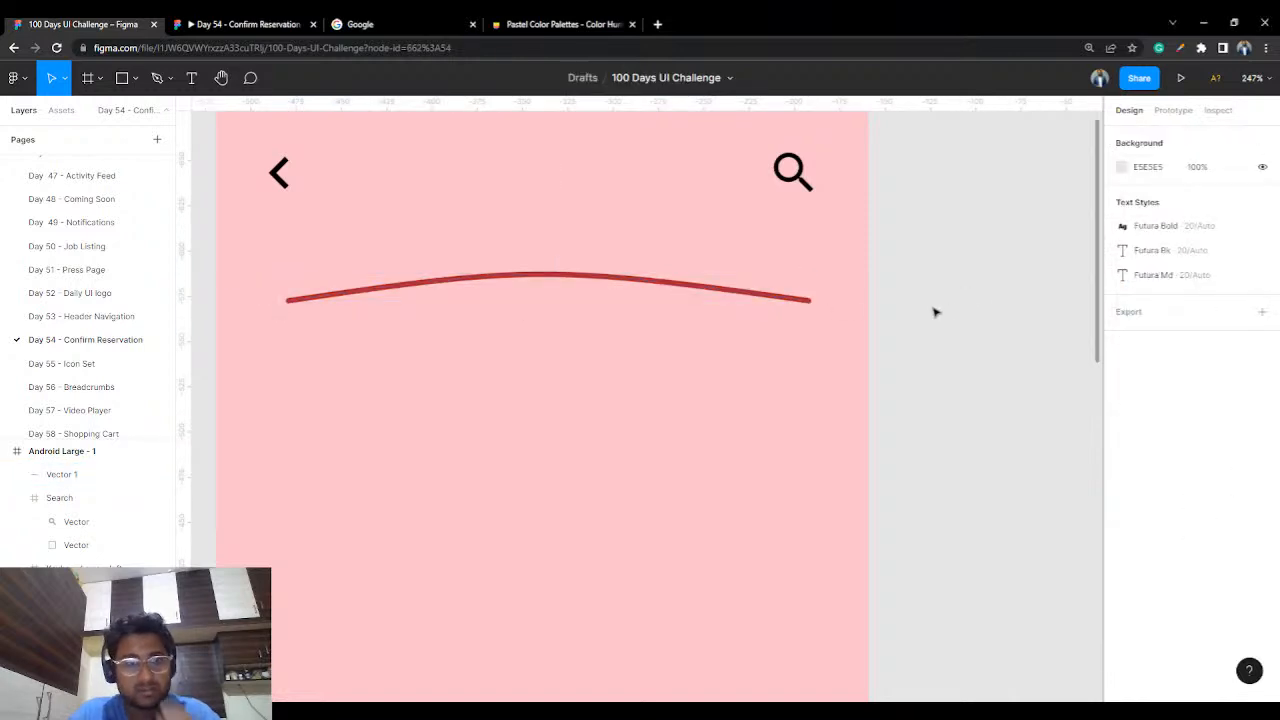
pyautogui.click(772, 297)
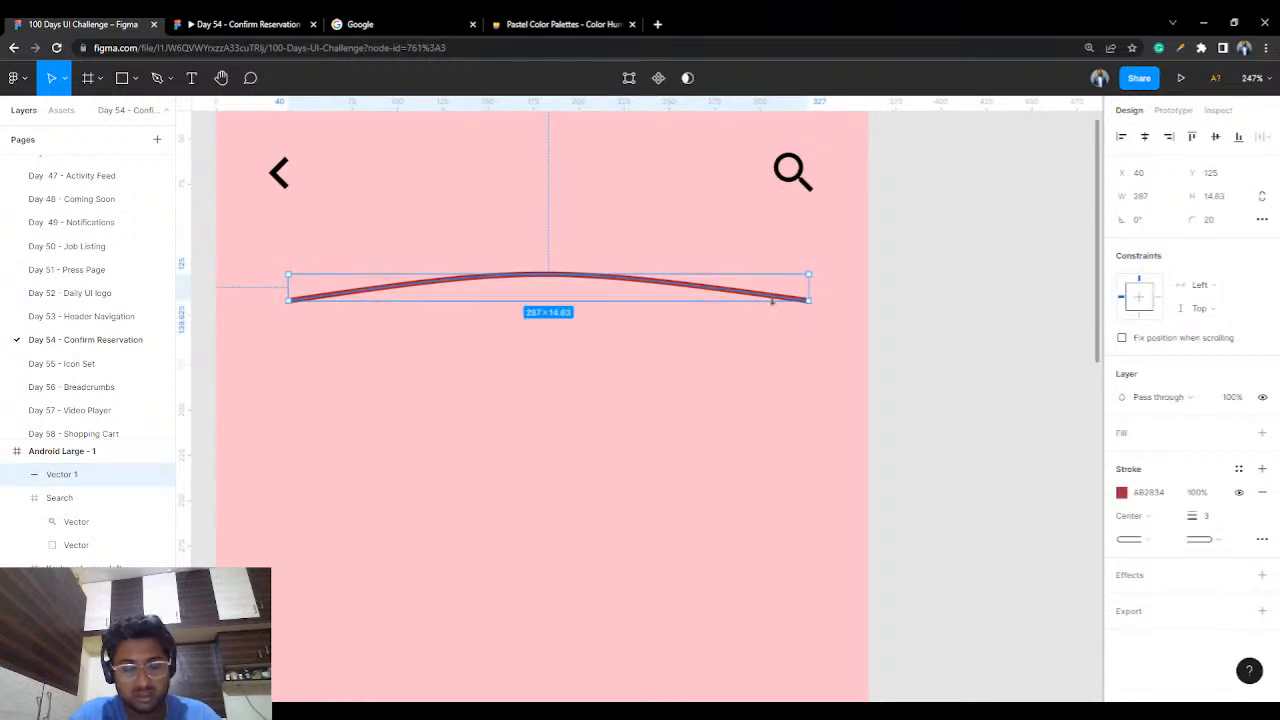
pyautogui.click(938, 310)
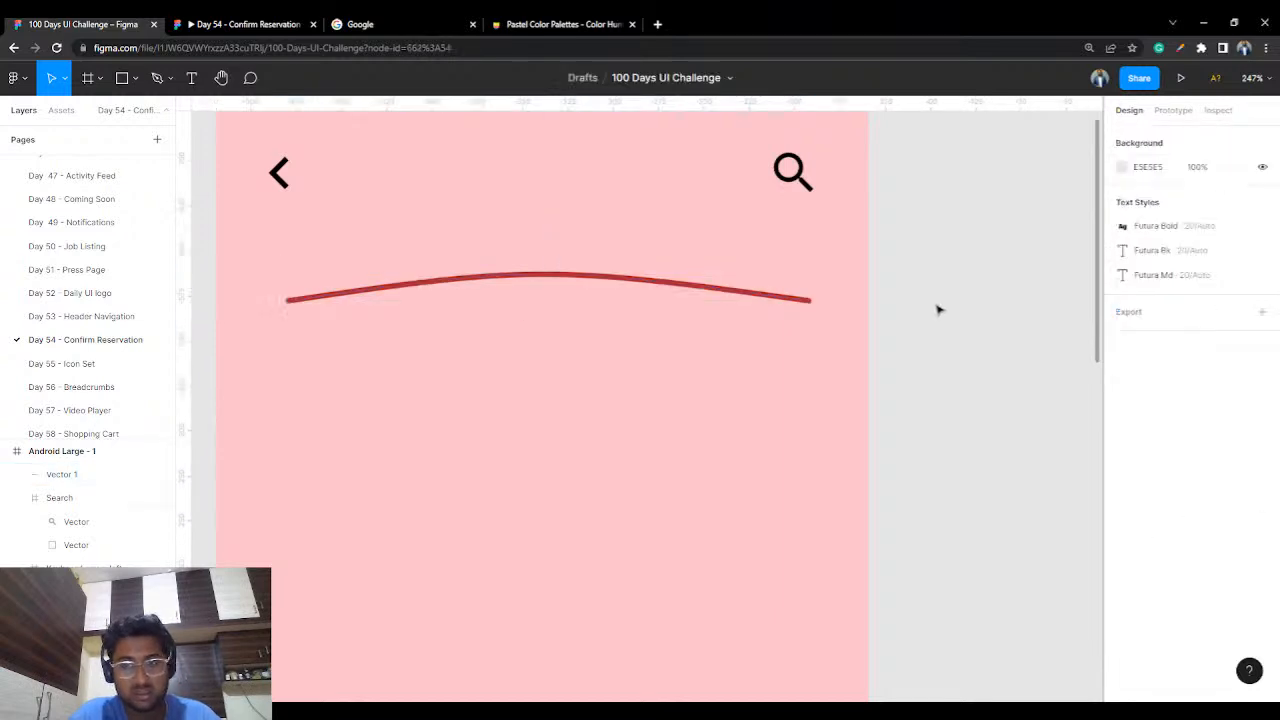
# - Add a drop shadow to the arch with Y offset 1, blur 7 and black at 43% opacity
pyautogui.click(777, 296)
pyautogui.click(1261, 575)
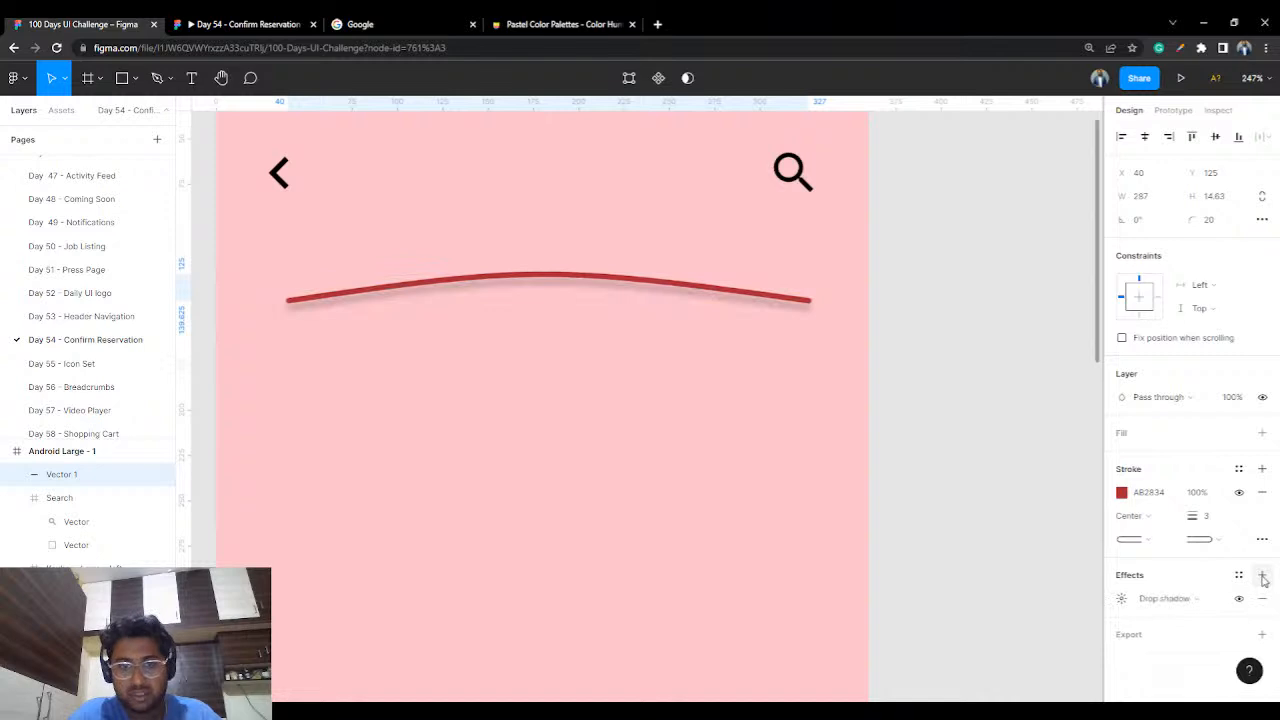
pyautogui.click(1121, 598)
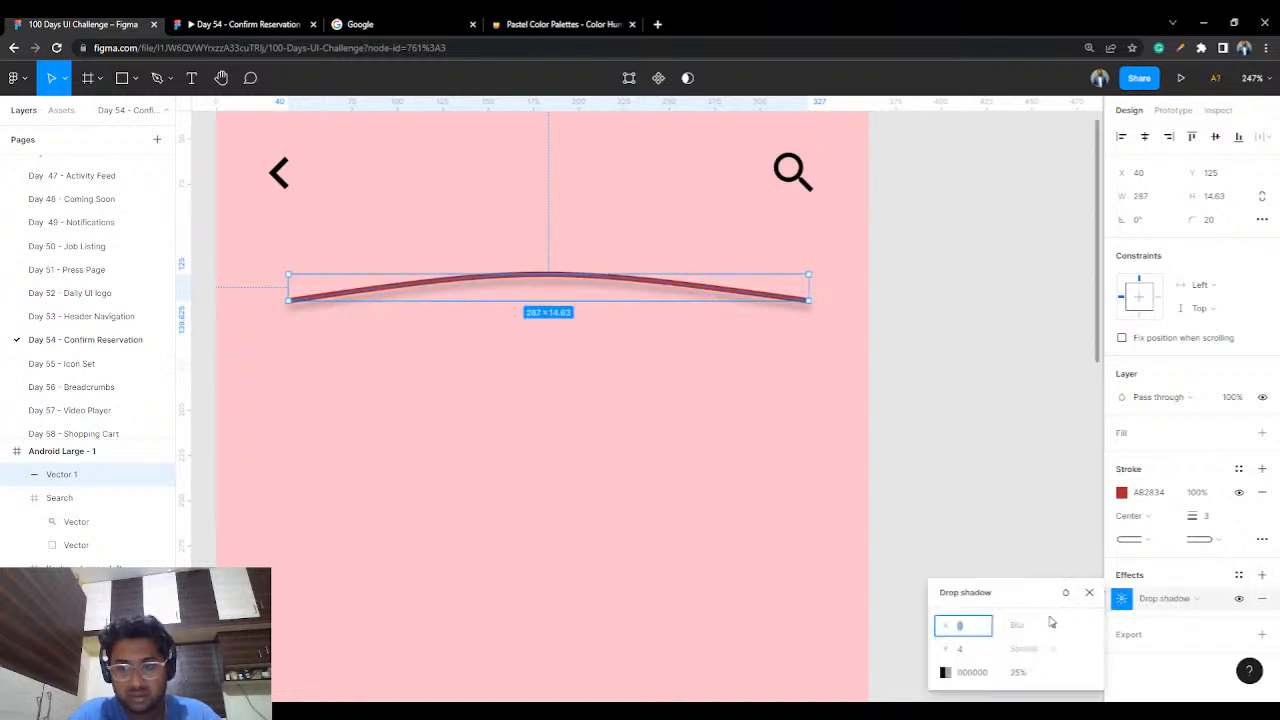
pyautogui.moveTo(1024, 625); pyautogui.dragTo(1100, 628)
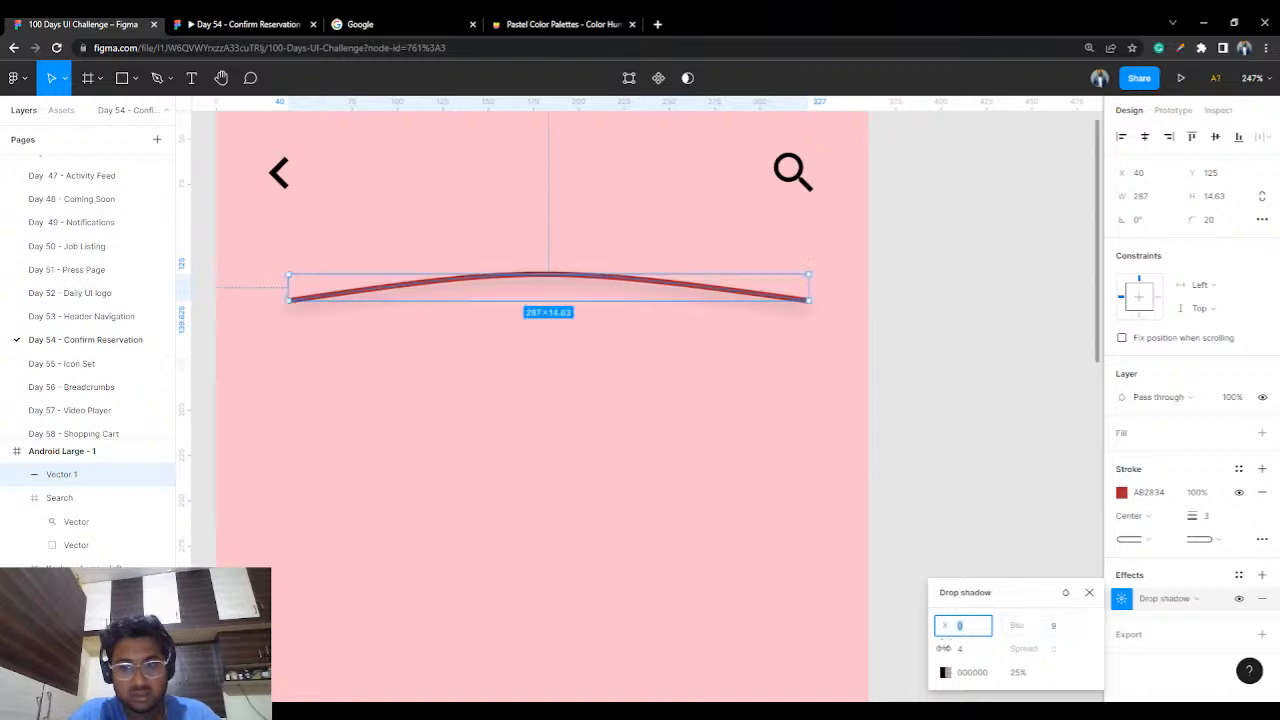
pyautogui.moveTo(944, 648); pyautogui.dragTo(1042, 671)
pyautogui.moveTo(949, 650); pyautogui.dragTo(945, 650)
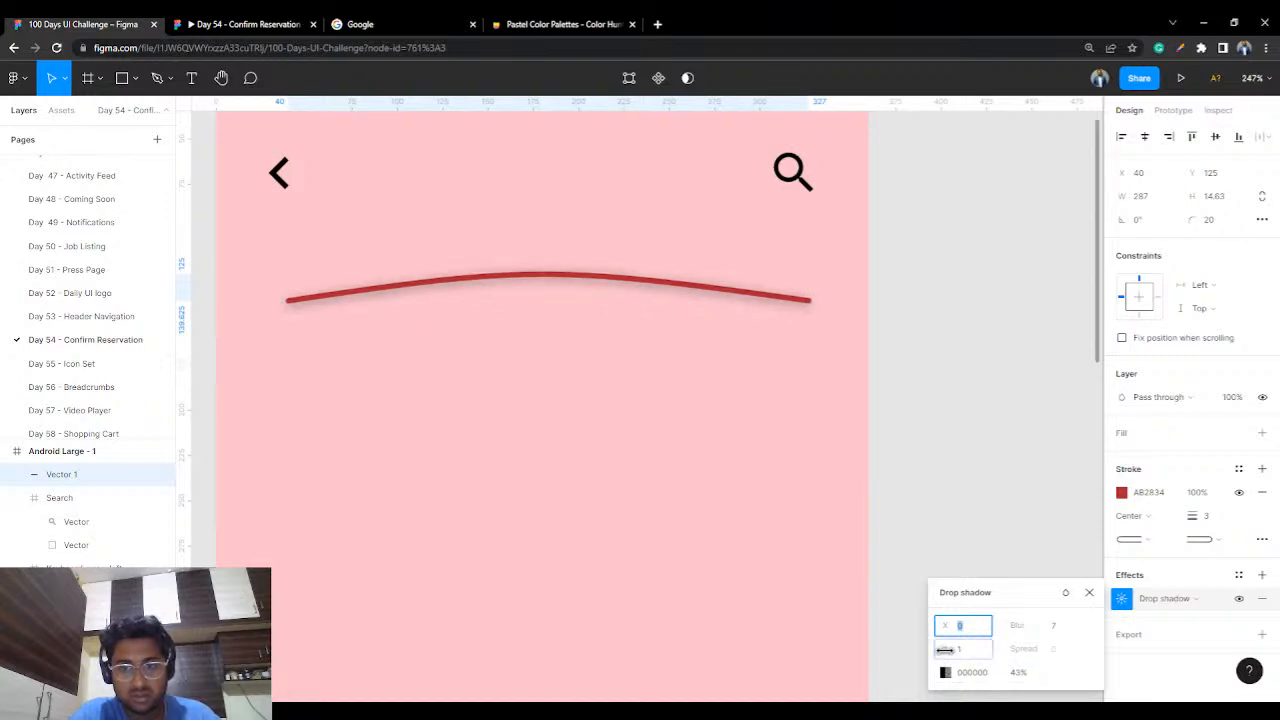
pyautogui.click(984, 363)
# - Draw a square about 28 × 28 below the arch, at about X 74, Y 191
pyautogui.scroll(-3, 933, 345)
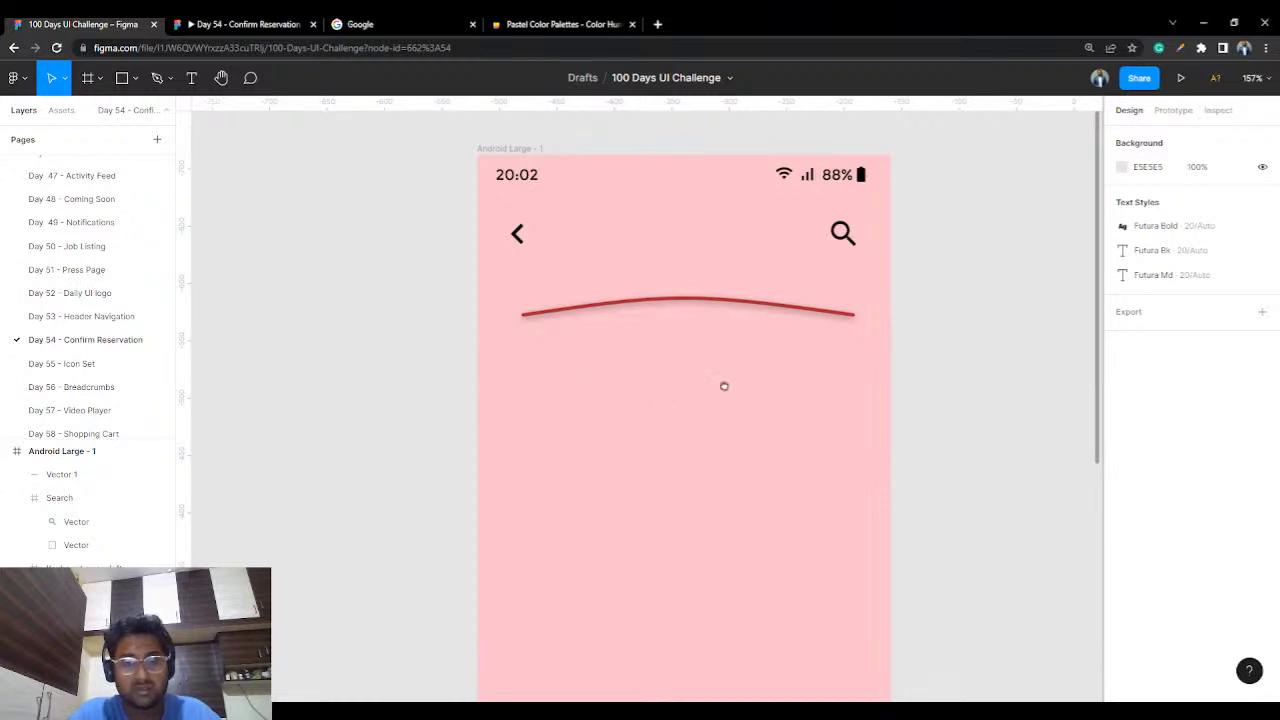
pyautogui.scroll(-3, 734, 406)
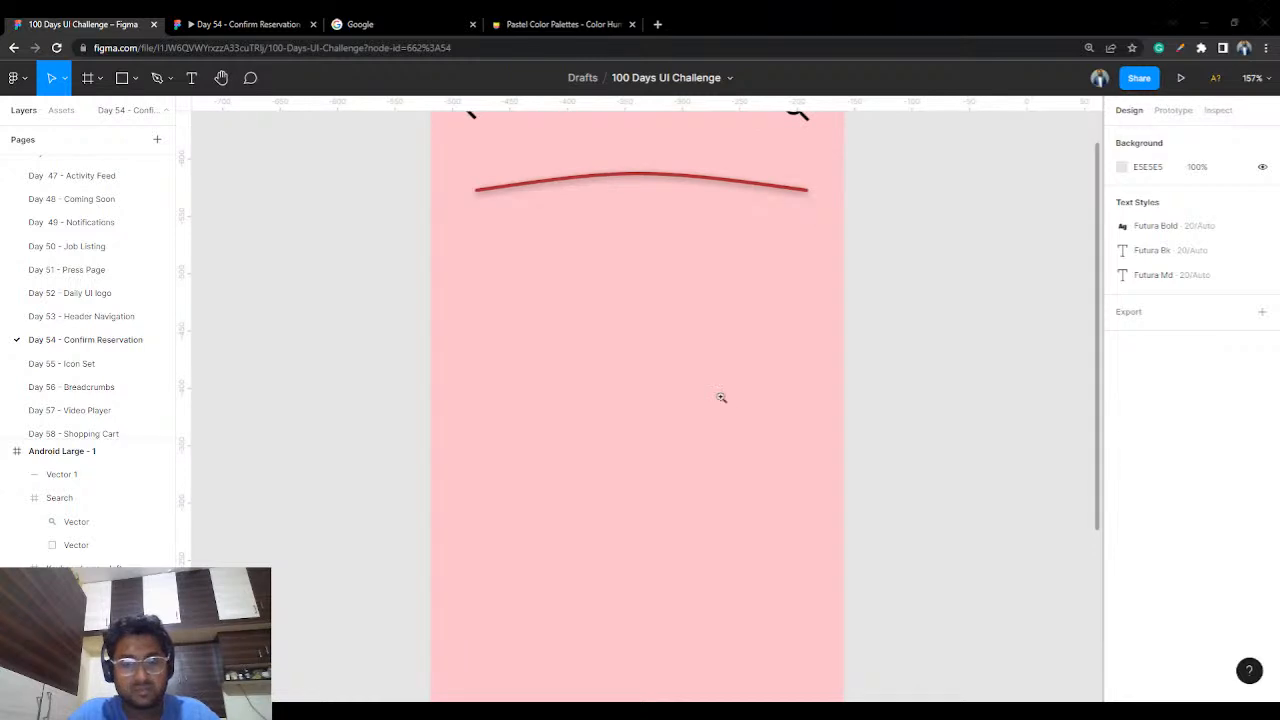
pyautogui.click(135, 78)
pyautogui.click(126, 109)
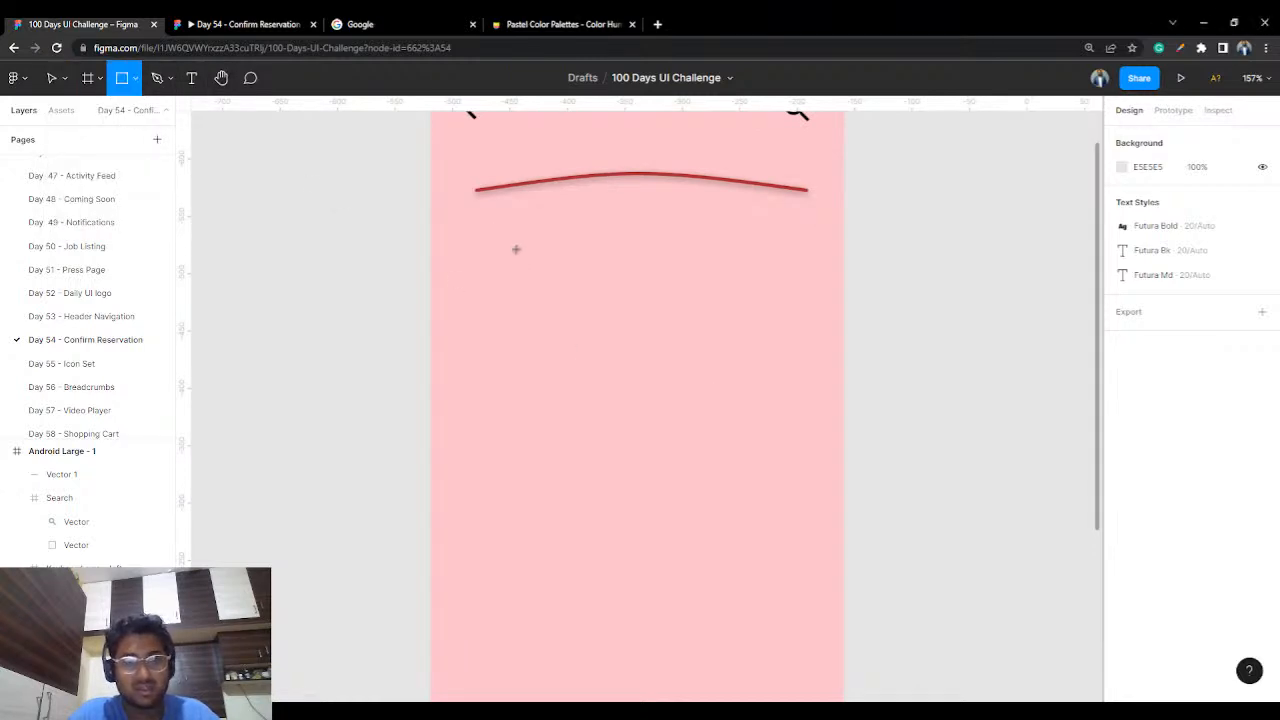
pyautogui.moveTo(516, 249); pyautogui.dragTo(554, 267)
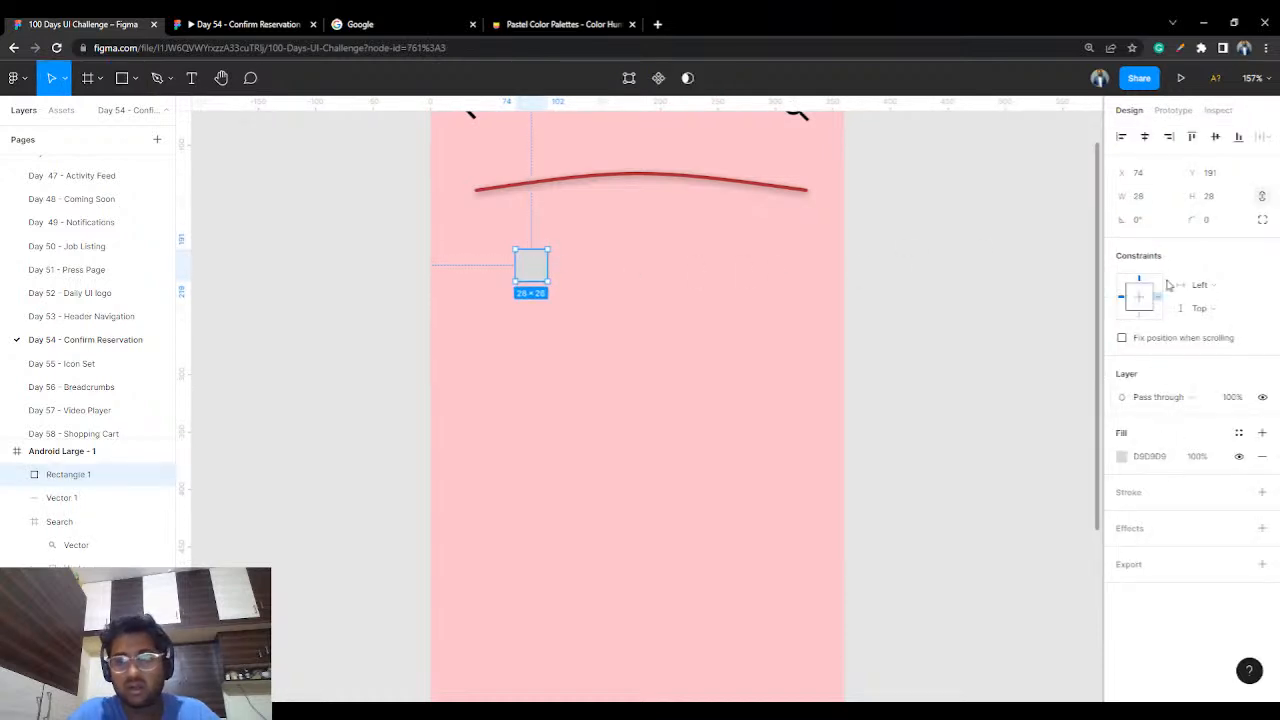
# - Round the square's corners with a radius of 20, settling on 10
pyautogui.click(1219, 220)
pyautogui.write('20')
pyautogui.press('Return')
pyautogui.click(1214, 226)
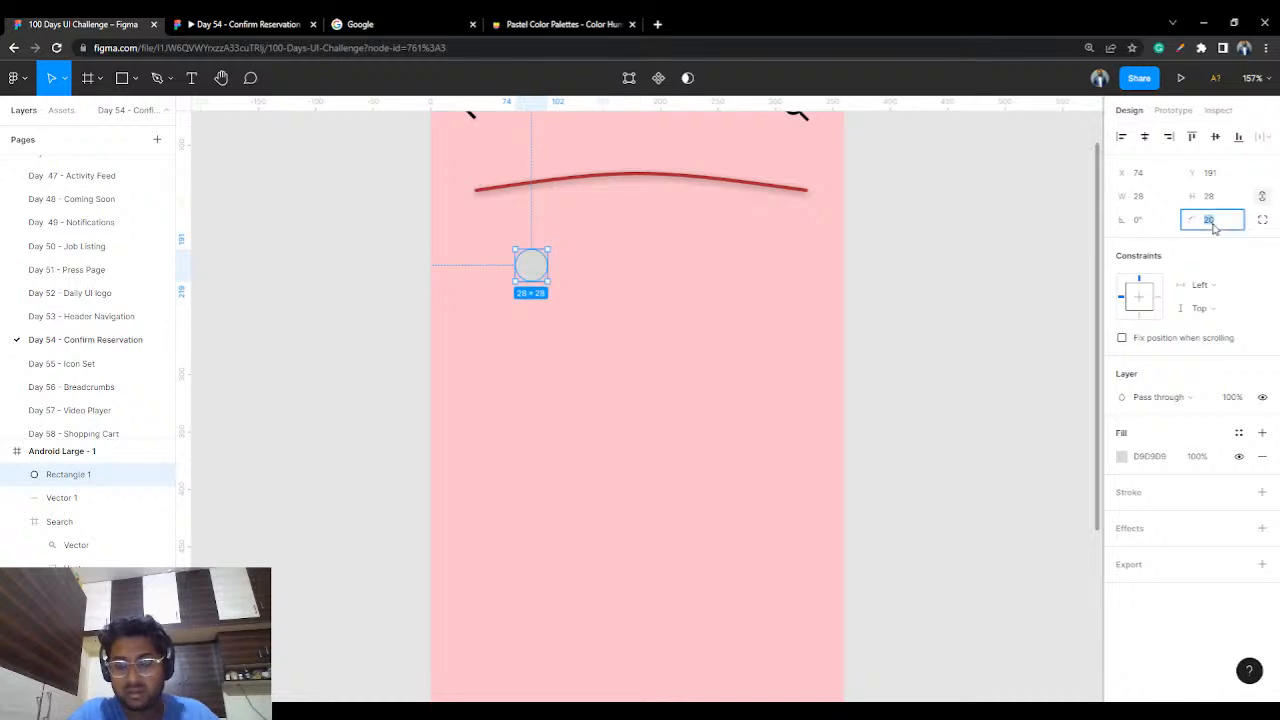
pyautogui.write('10')
pyautogui.press('Return')
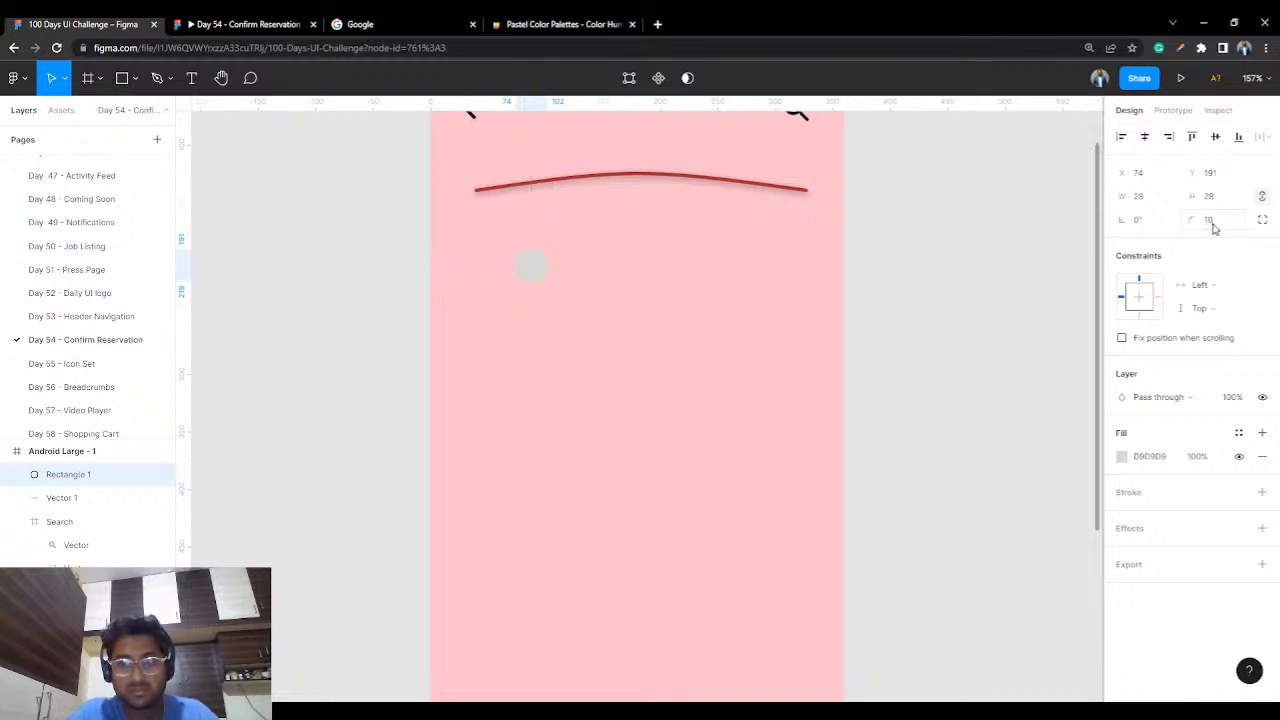
pyautogui.click(1004, 270)
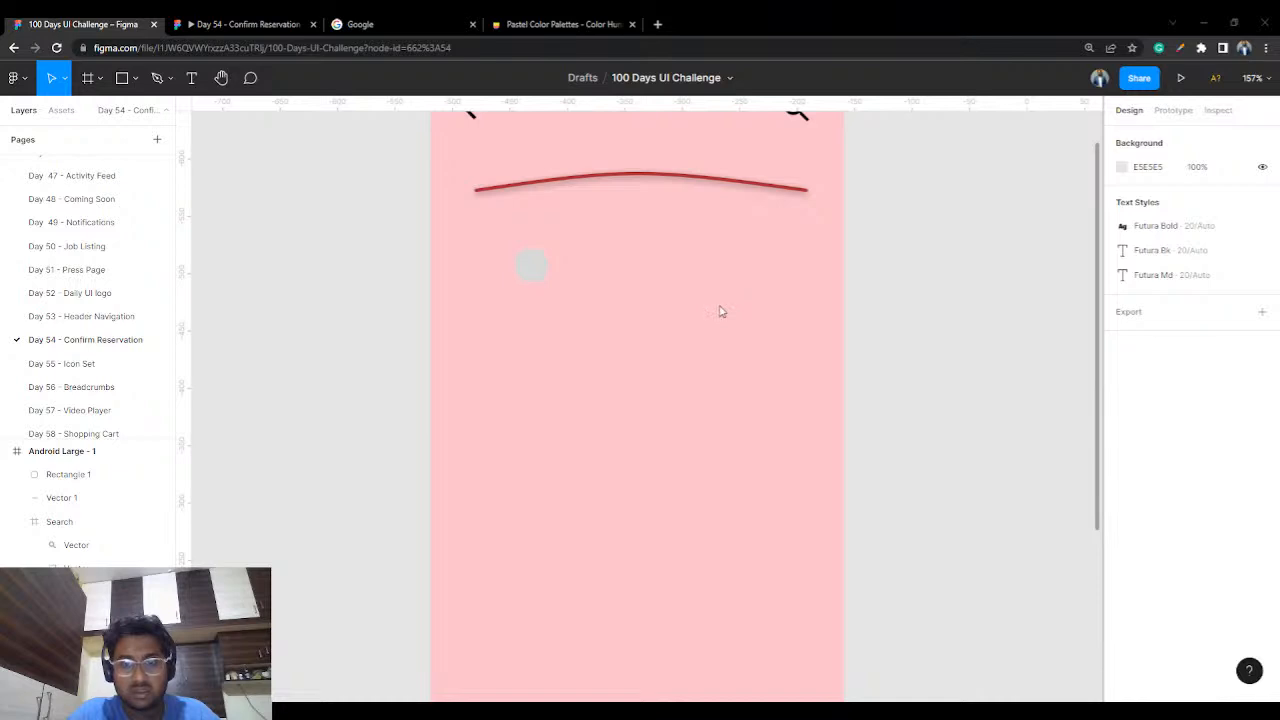
# - Fill the rounded square with white FFFFFF and lower the fill's opacity to 2%
pyautogui.click(518, 260)
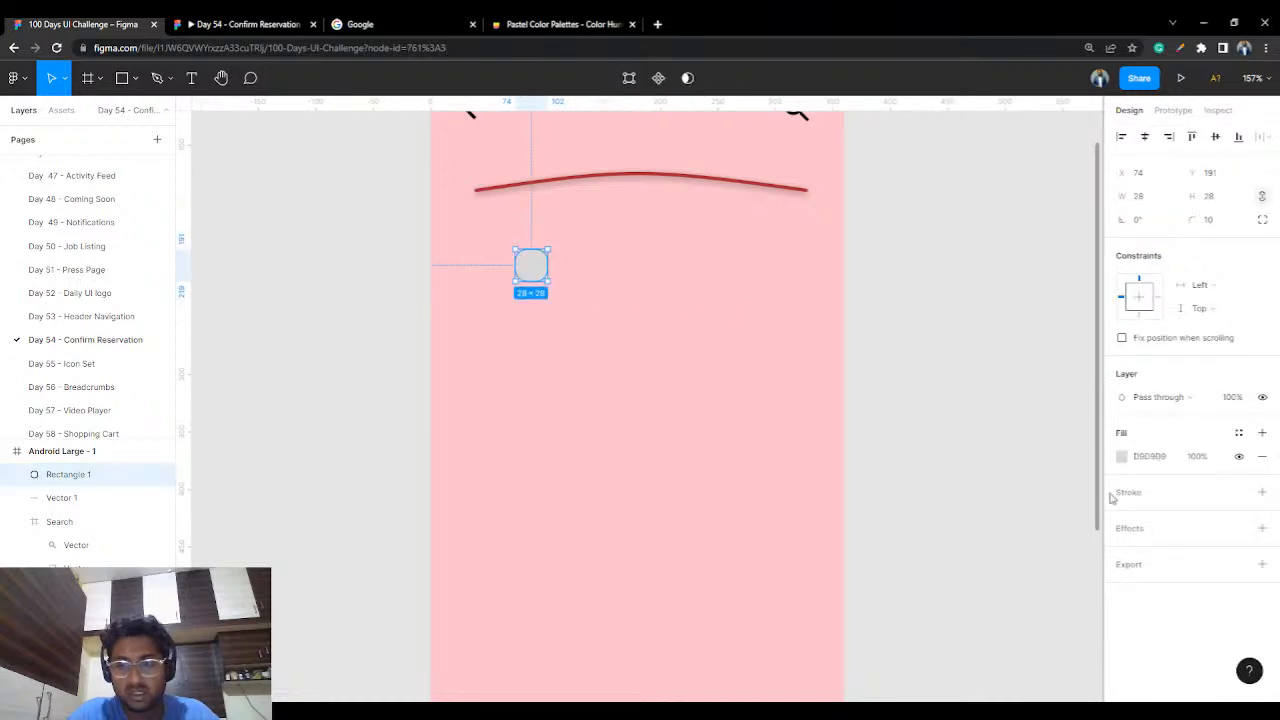
pyautogui.click(1121, 456)
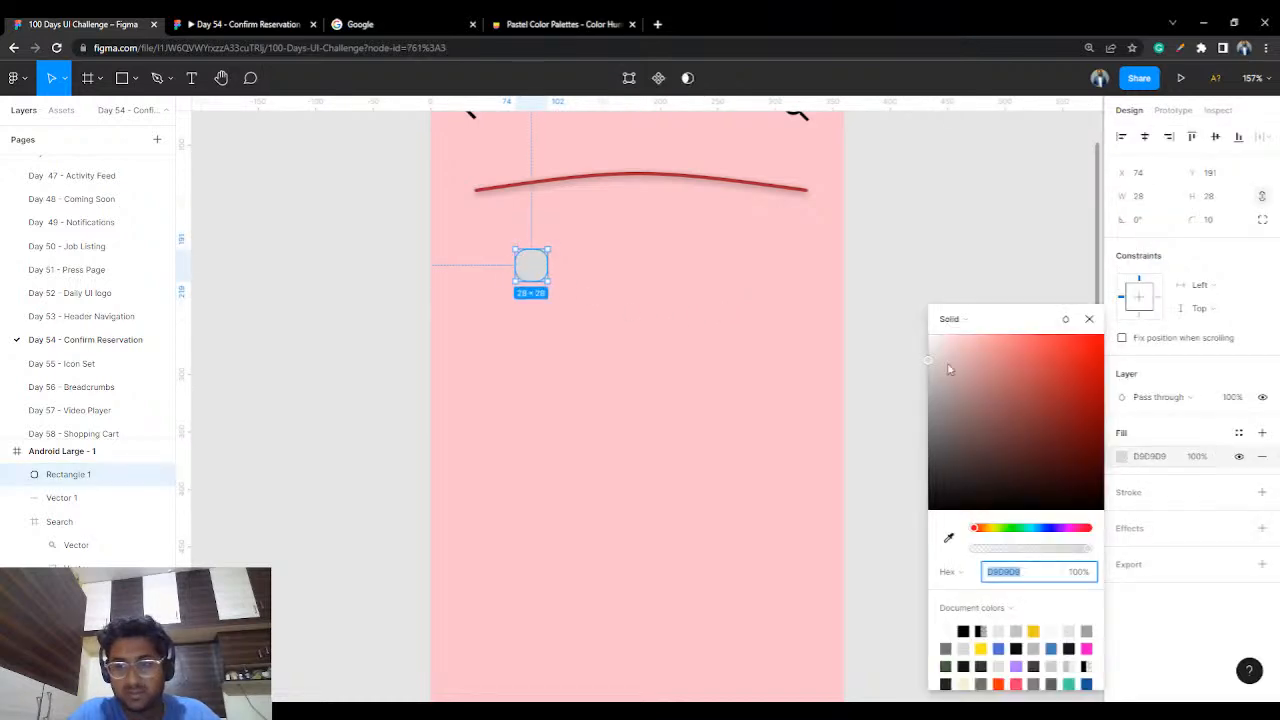
pyautogui.write('EFFFFF')
pyautogui.press('Return')
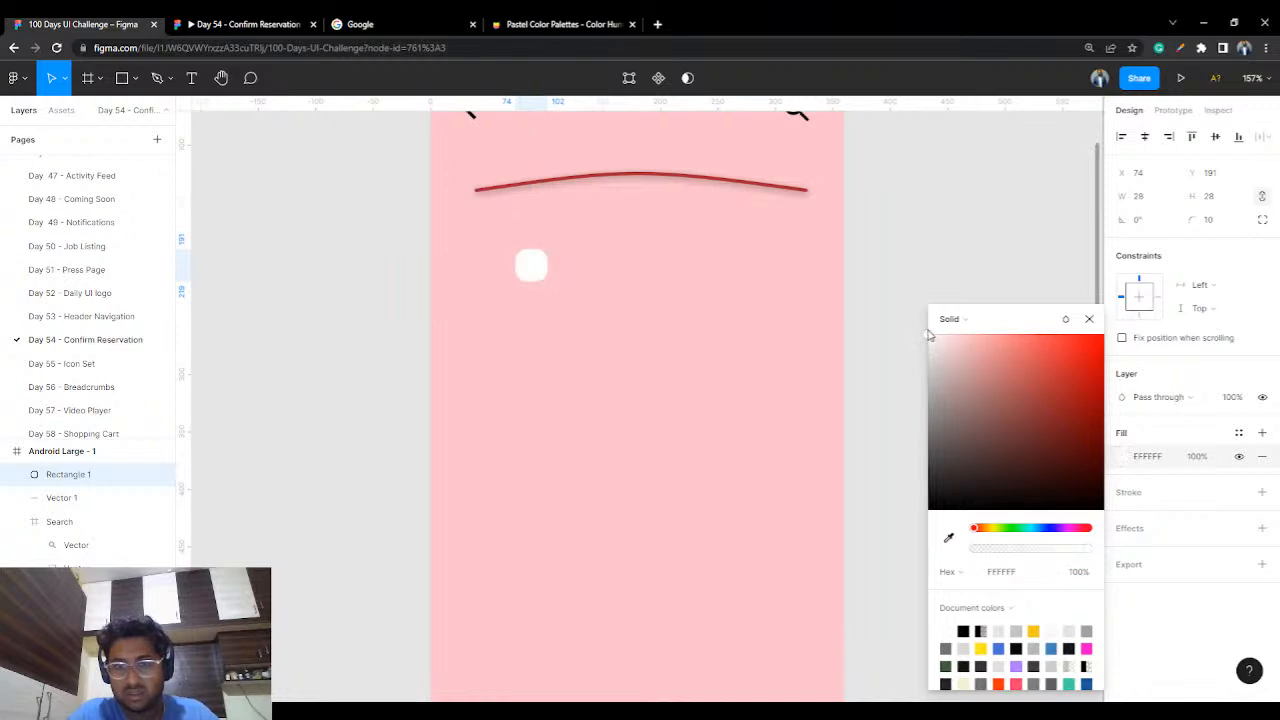
pyautogui.moveTo(990, 549); pyautogui.dragTo(975, 556)
# - Add an outline to the rounded square and colour it dark slate 394F62
pyautogui.click(1262, 492)
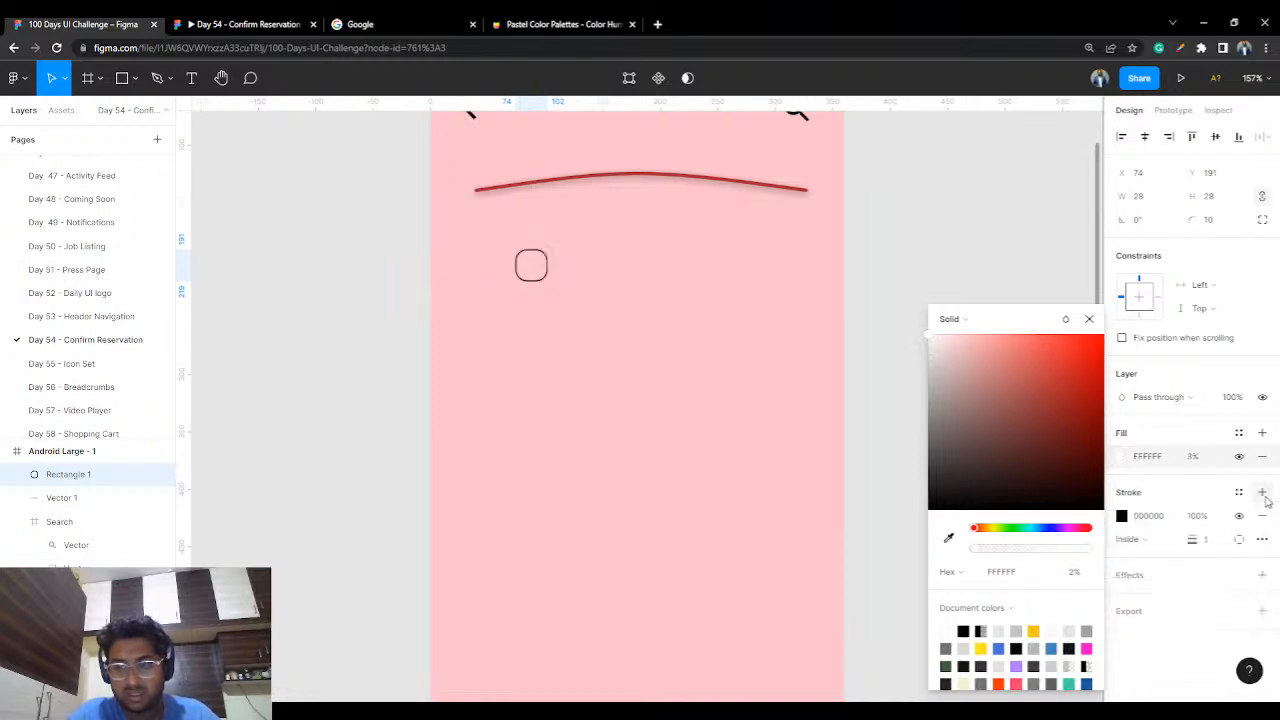
pyautogui.click(1150, 517)
pyautogui.press('Escape')
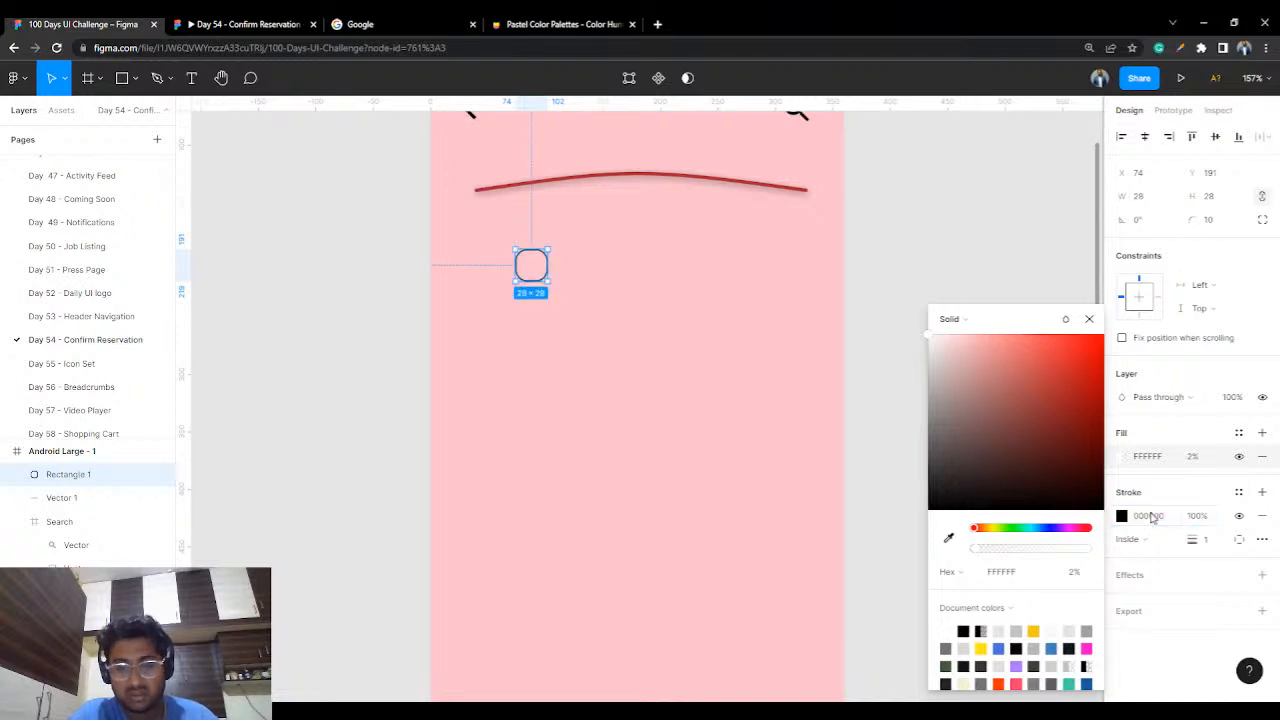
pyautogui.click(1162, 517)
pyautogui.press('BackSpace')
pyautogui.press('Escape')
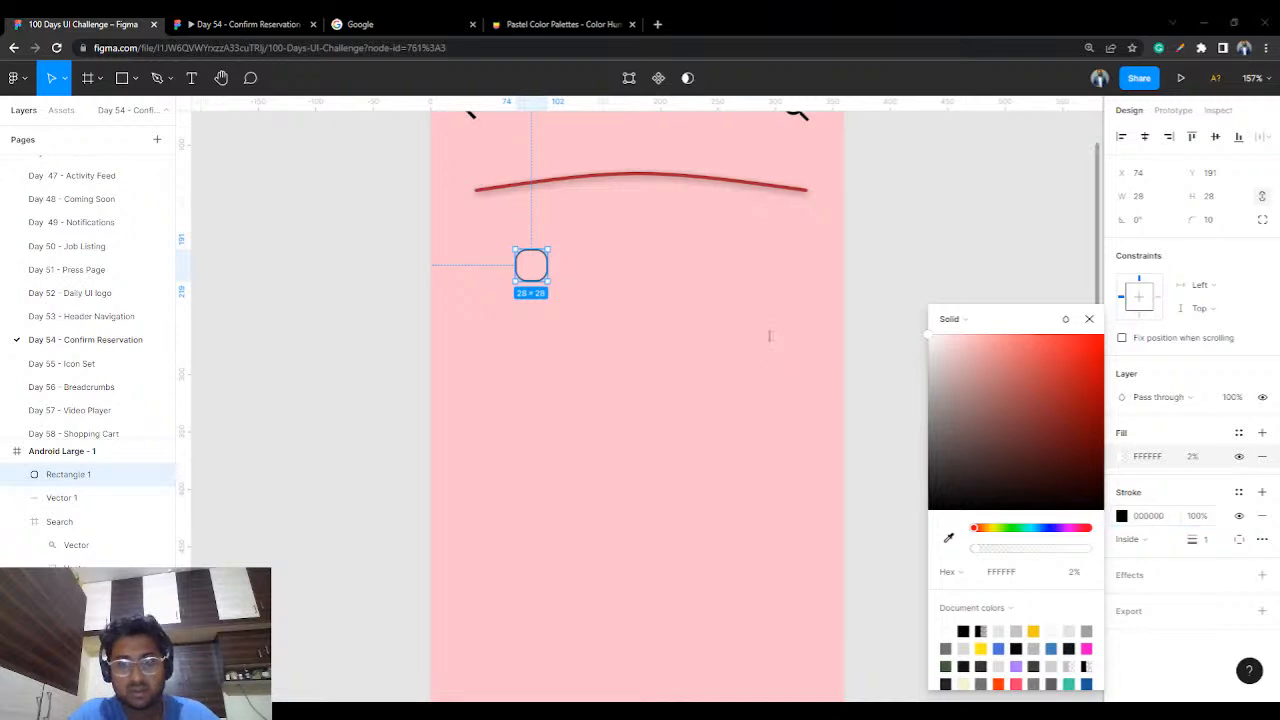
pyautogui.hotkey('ctrl', 'z')
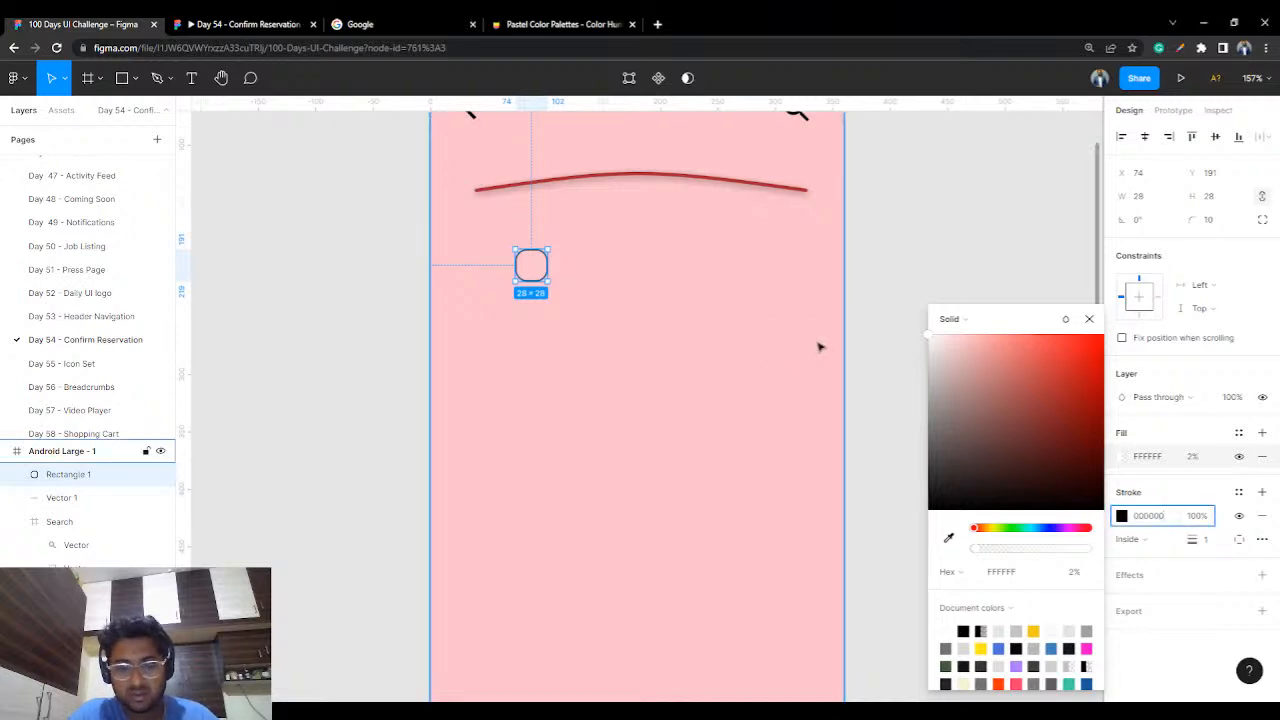
pyautogui.write('394F62')
pyautogui.press('Return')
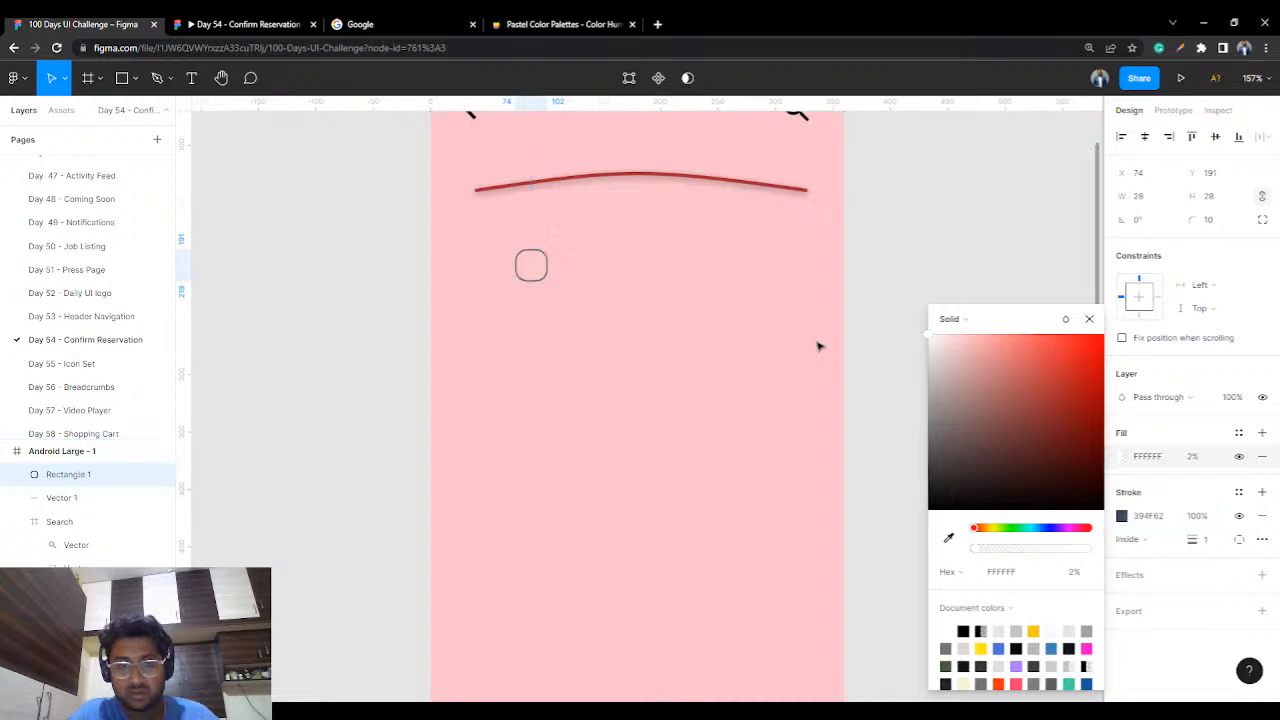
# - Set the rounded square's stroke weight to 2 and move it down to about X 69, Y 240
pyautogui.click(993, 238)
pyautogui.scroll(-2, 700, 371)
pyautogui.scroll(2, 700, 371)
pyautogui.click(542, 264)
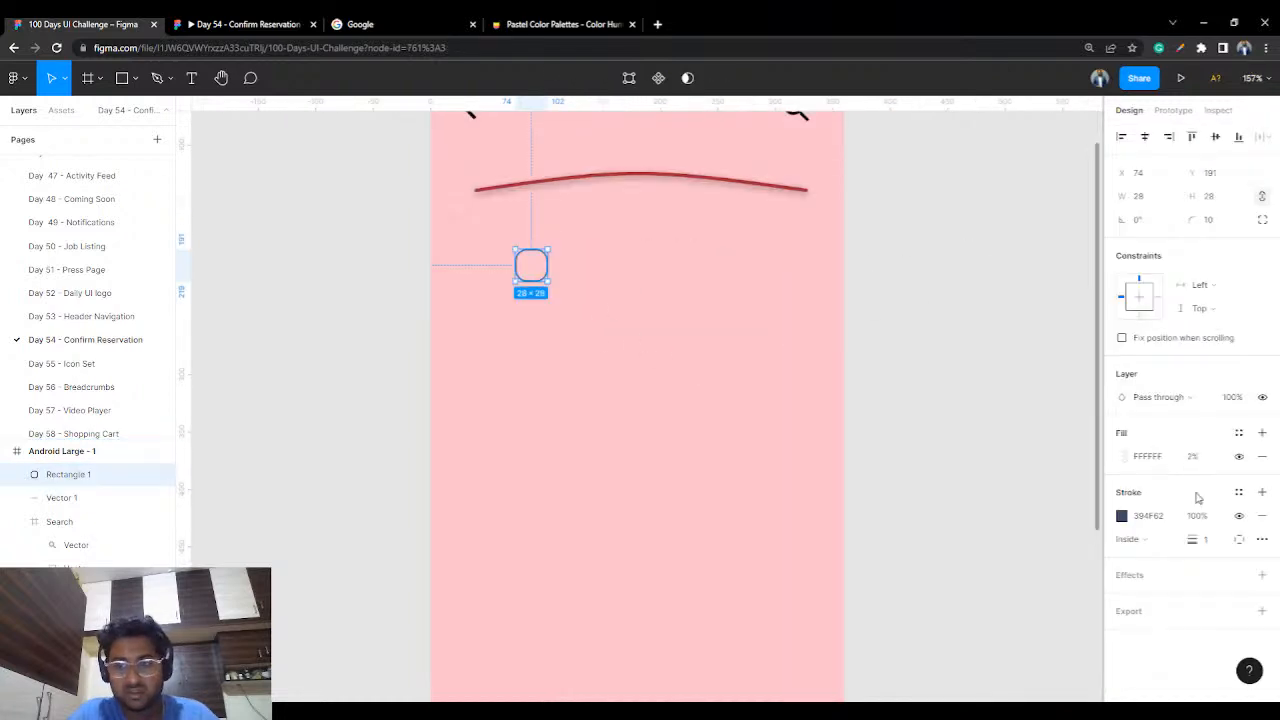
pyautogui.click(1215, 542)
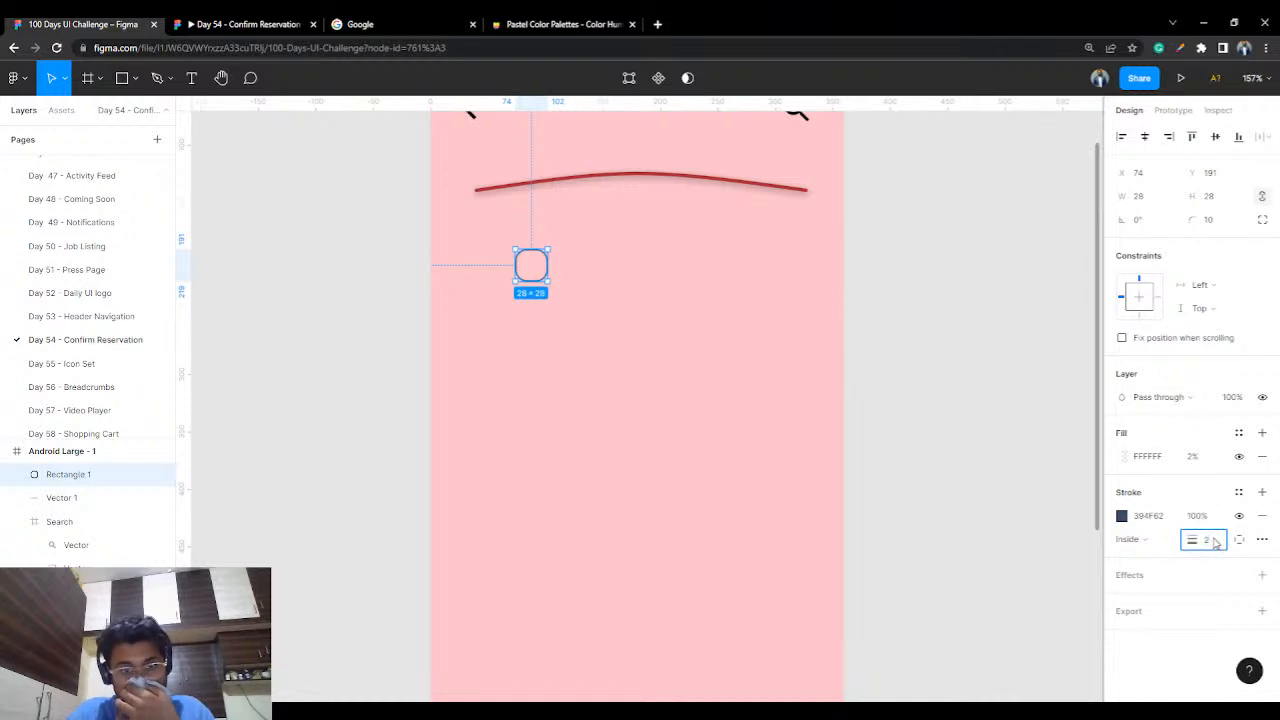
pyautogui.write('2')
pyautogui.press('Return')
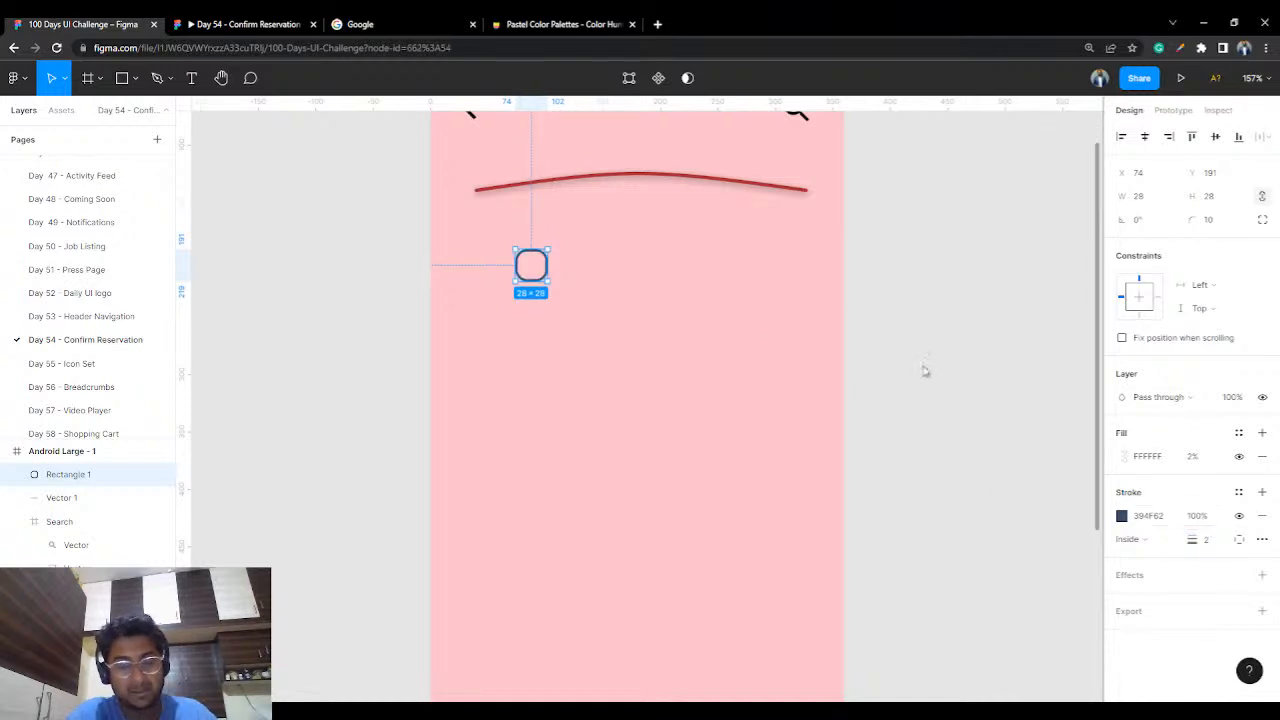
pyautogui.click(923, 369)
pyautogui.moveTo(545, 264); pyautogui.dragTo(540, 320)
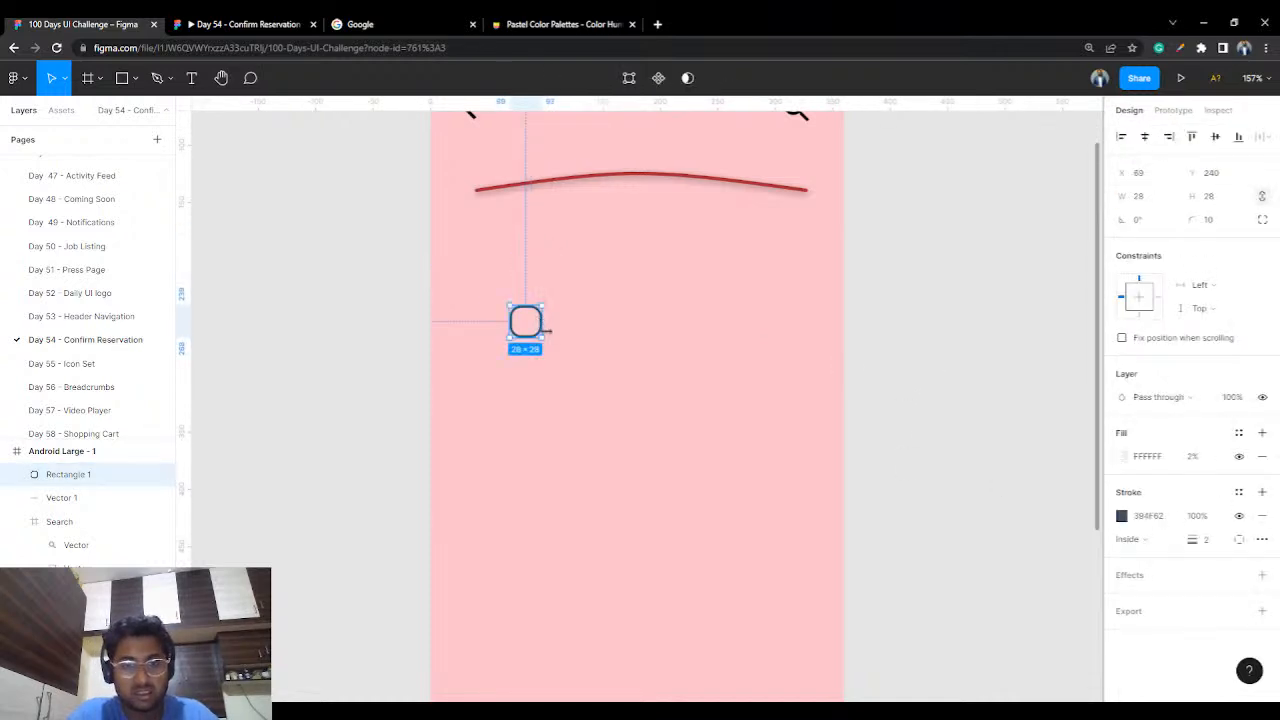
# - Resize the rounded square to 20 × 20 and set its corner radius to 5
pyautogui.click(1218, 204)
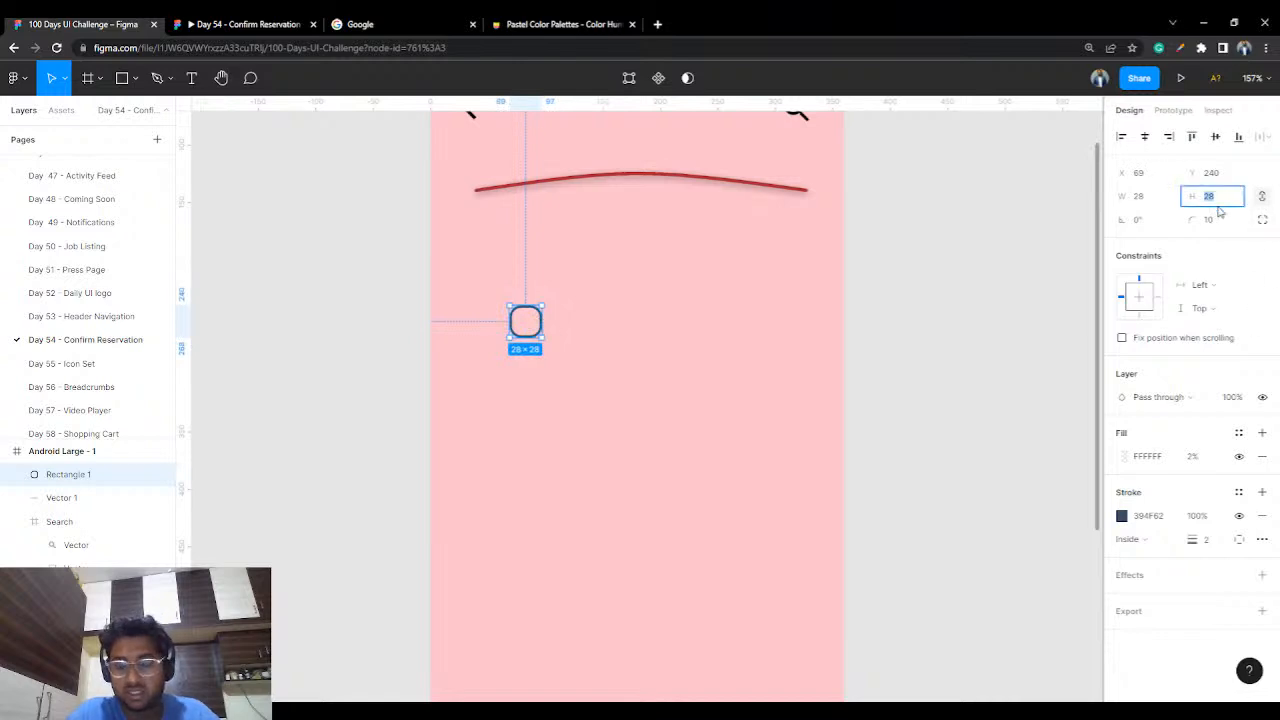
pyautogui.press('Return')
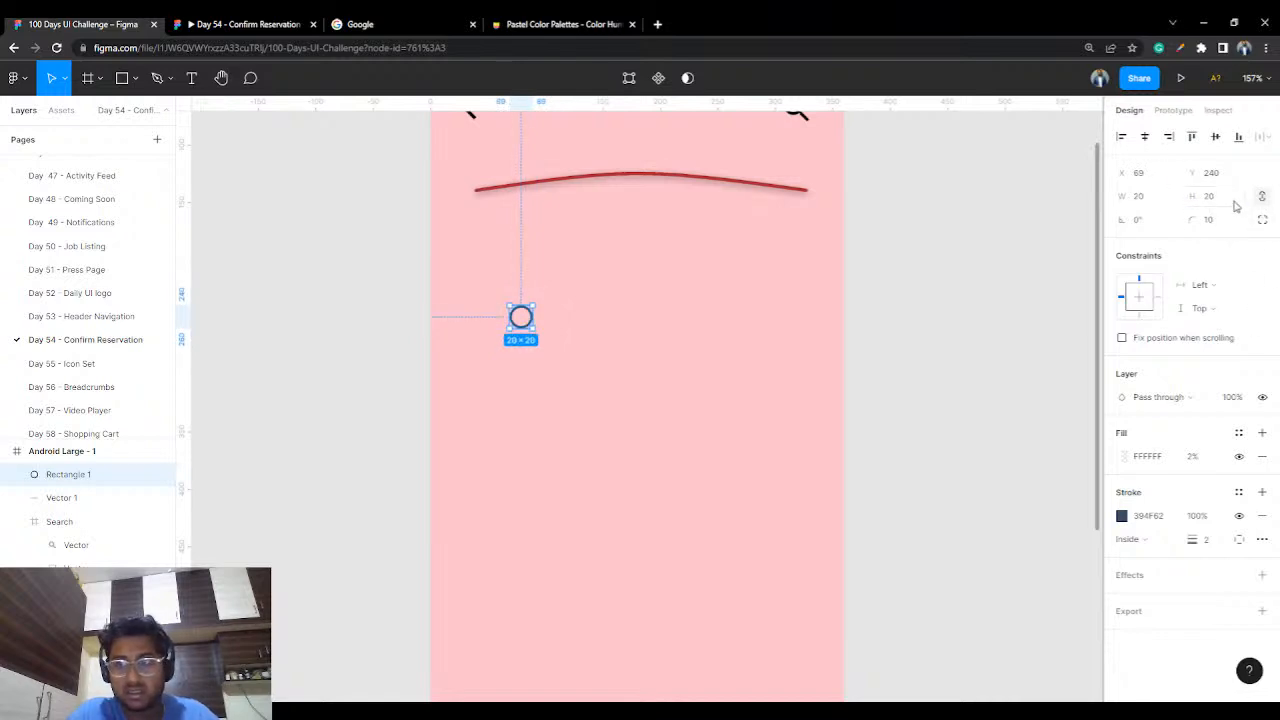
pyautogui.click(1218, 223)
pyautogui.write('5')
pyautogui.press('Return')
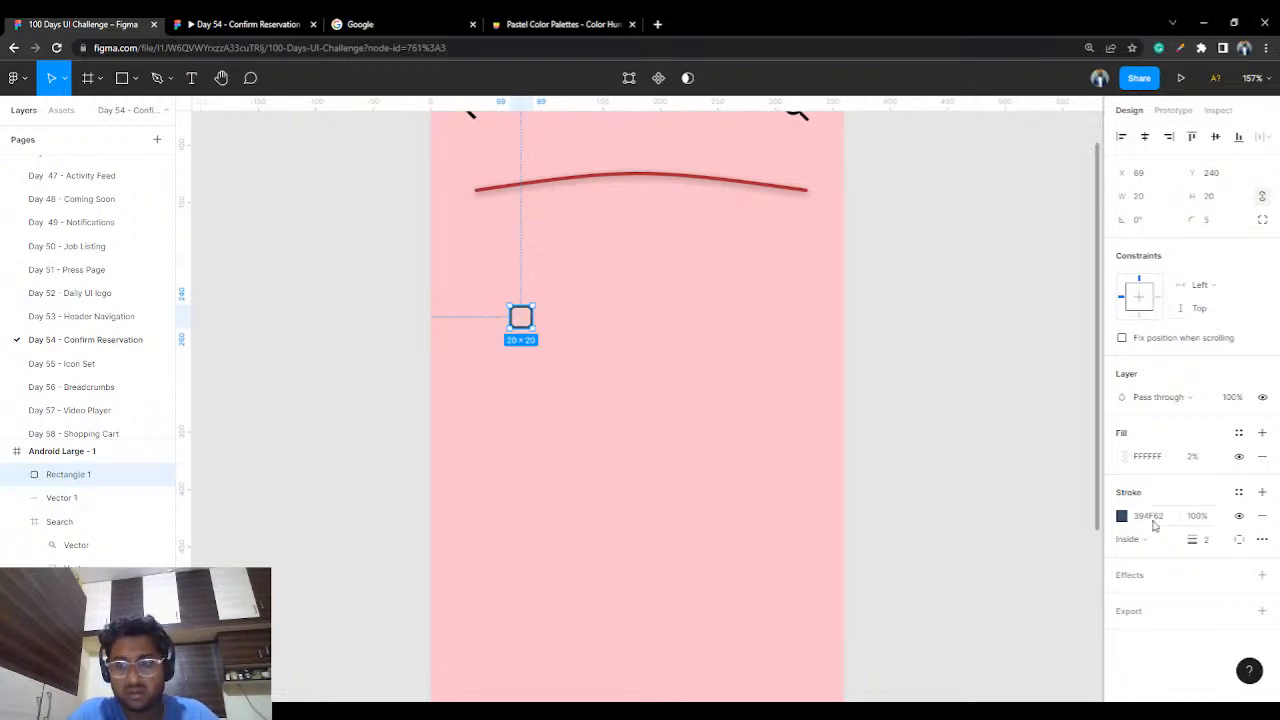
# - Thin the square's outline to 1.5, finally to 1, and move the square to about X 128, Y 207
pyautogui.click(1207, 541)
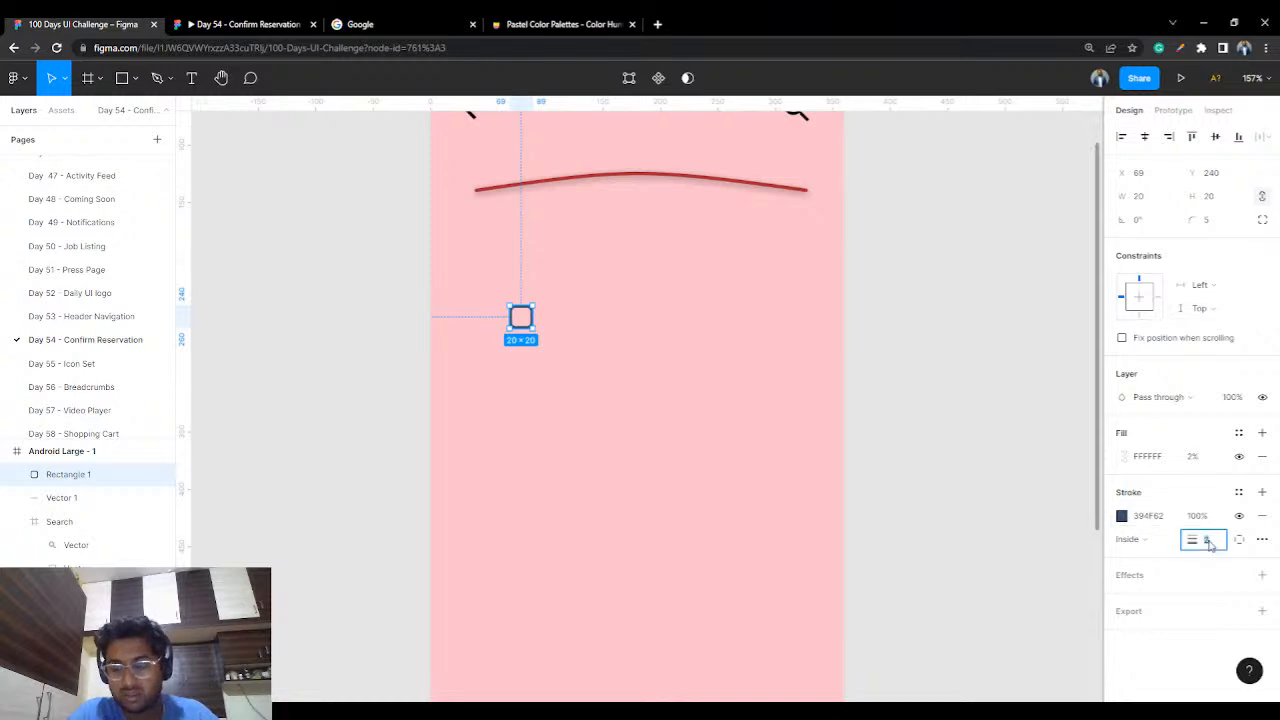
pyautogui.write('1.5')
pyautogui.press('Return')
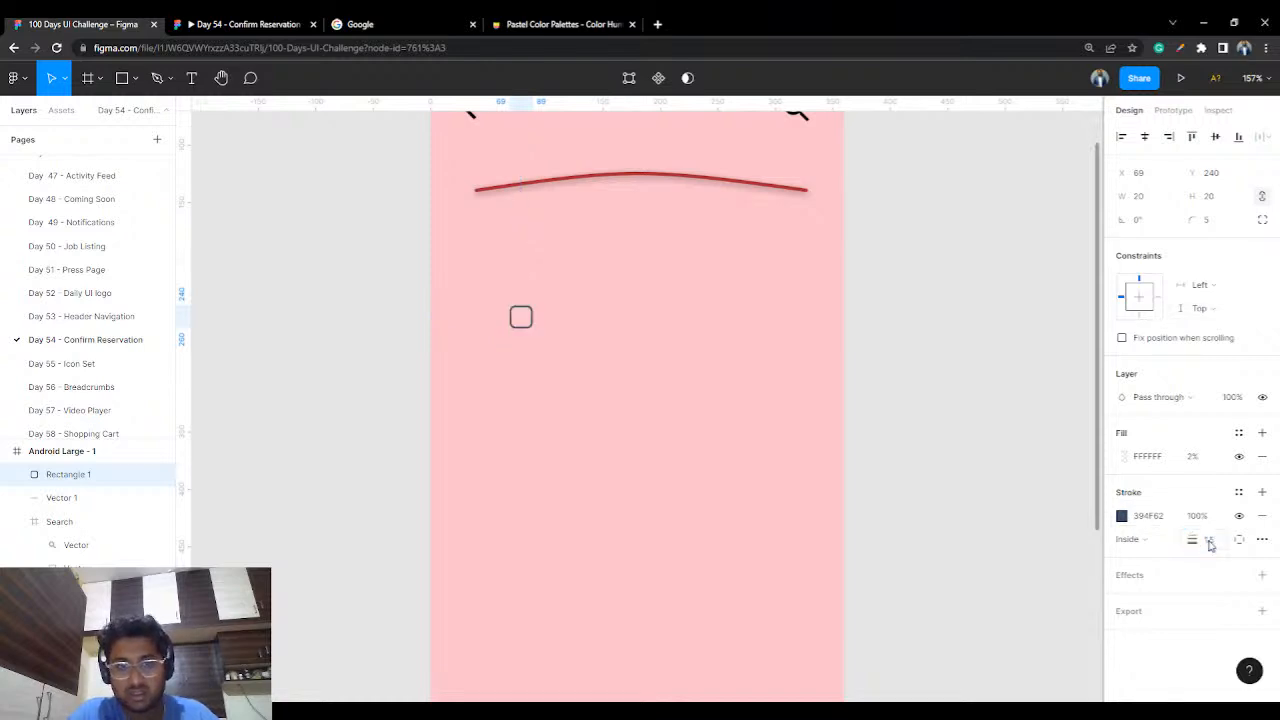
pyautogui.click(929, 314)
pyautogui.moveTo(531, 330); pyautogui.dragTo(597, 287)
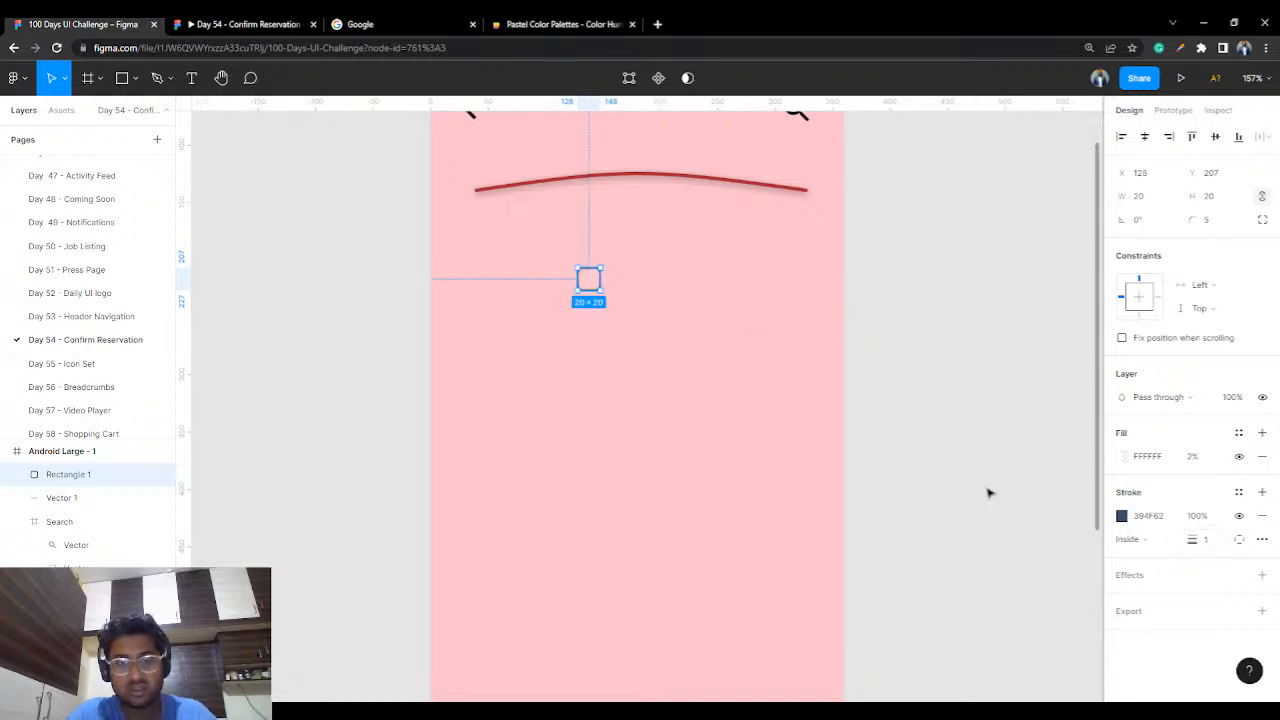
pyautogui.click(922, 360)
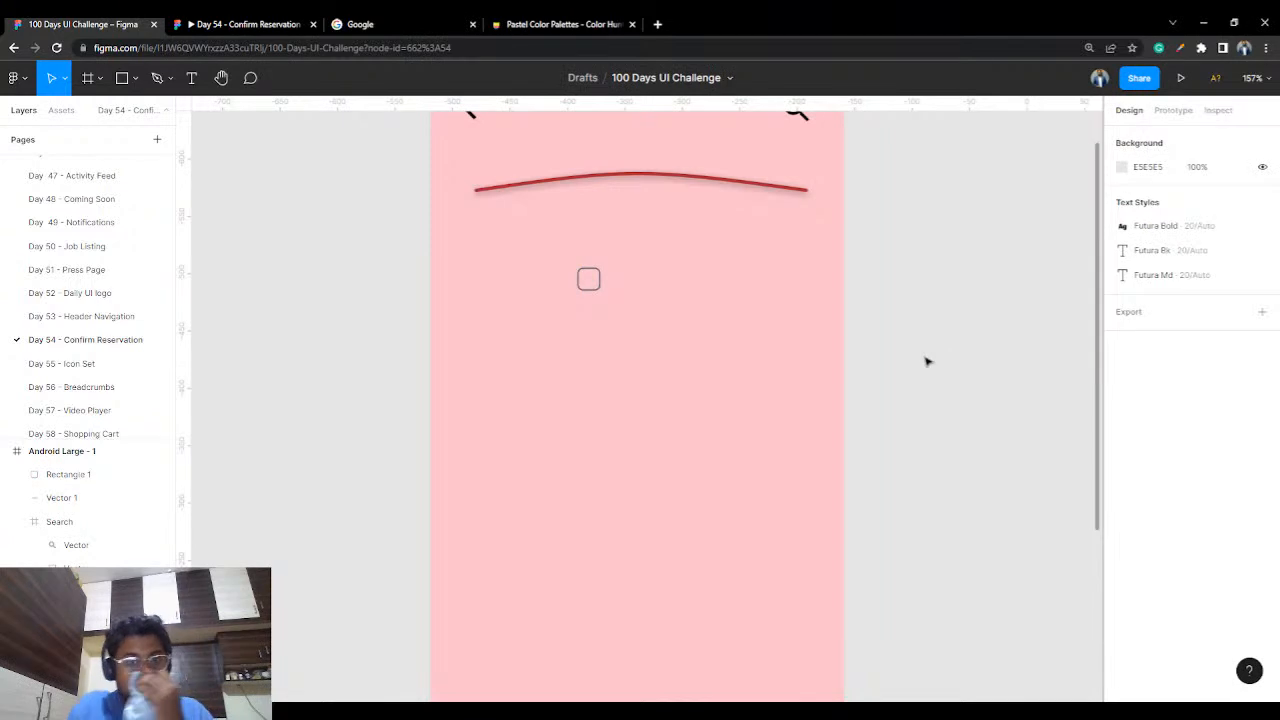
# - Set the square's stroke weight to 1.3 and check its look in the prototype preview
pyautogui.click(78, 24)
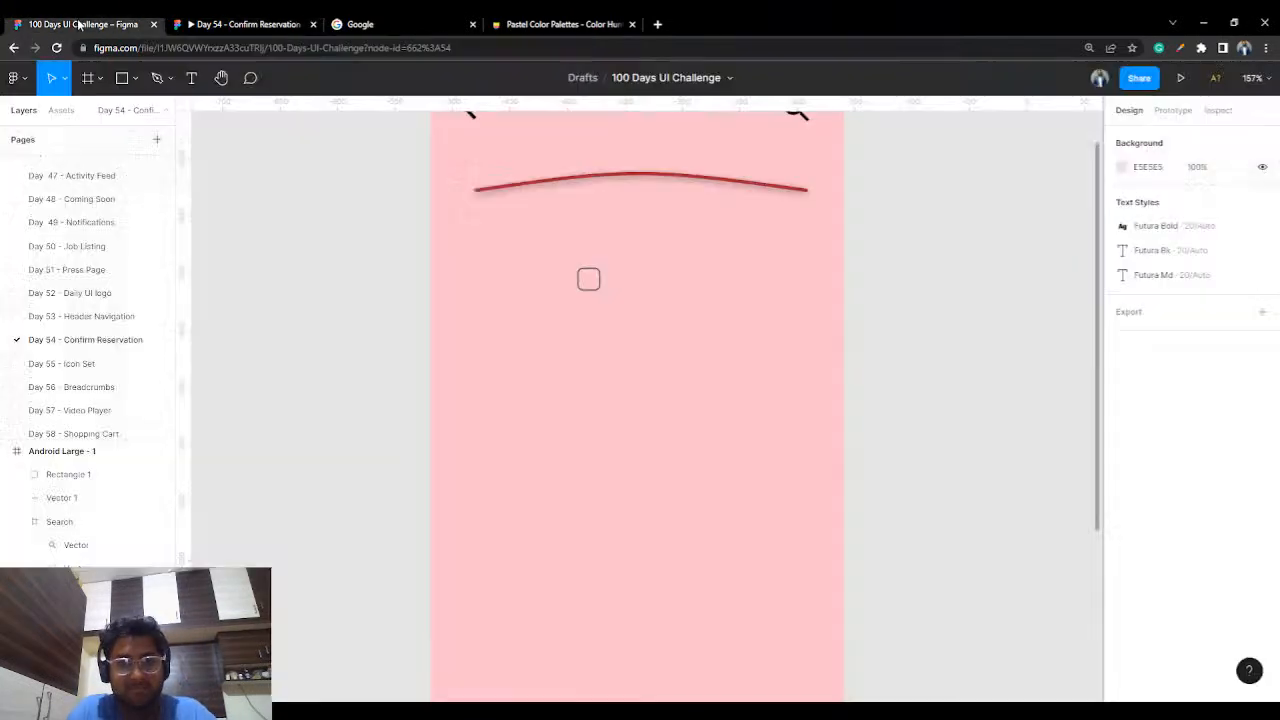
pyautogui.click(600, 284)
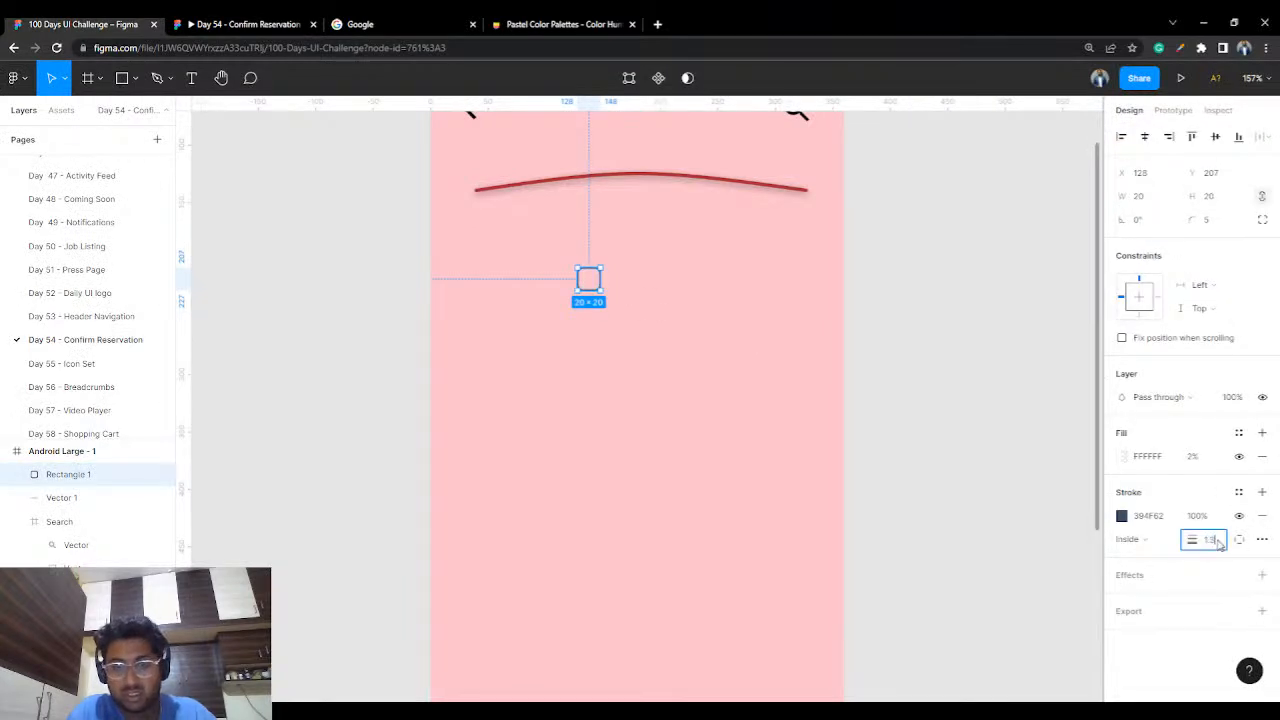
pyautogui.click(924, 289)
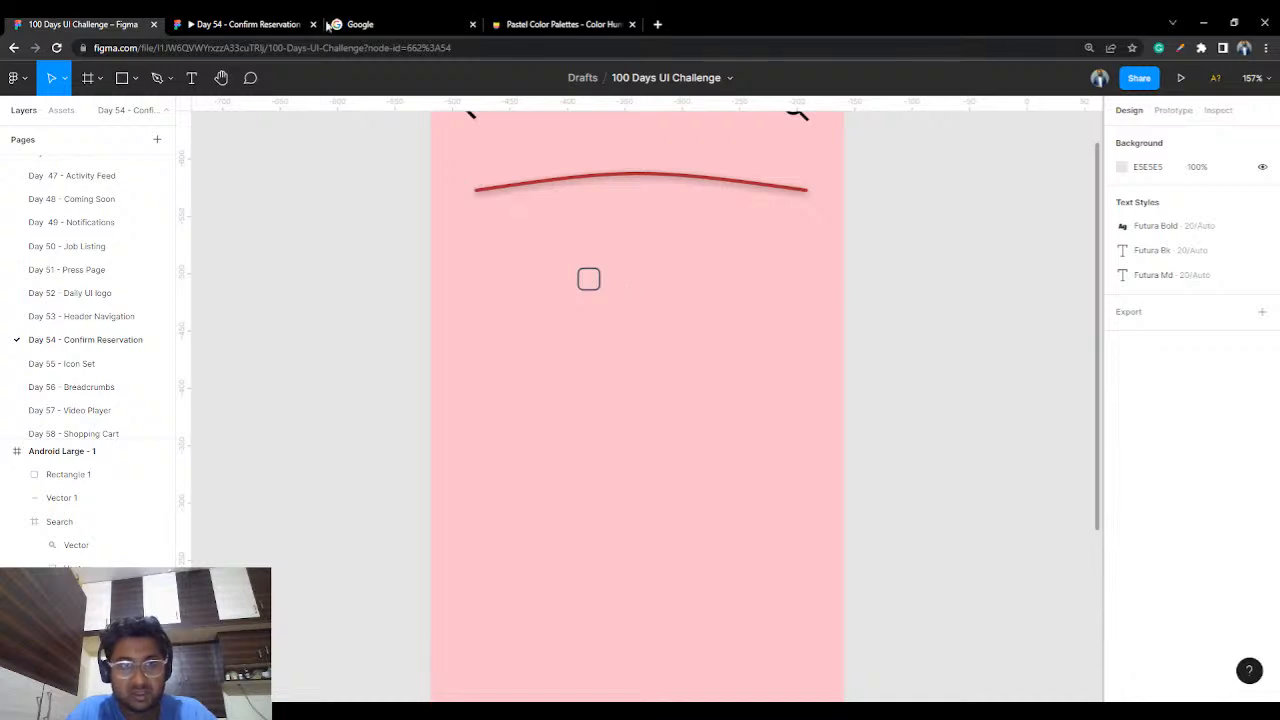
pyautogui.click(296, 26)
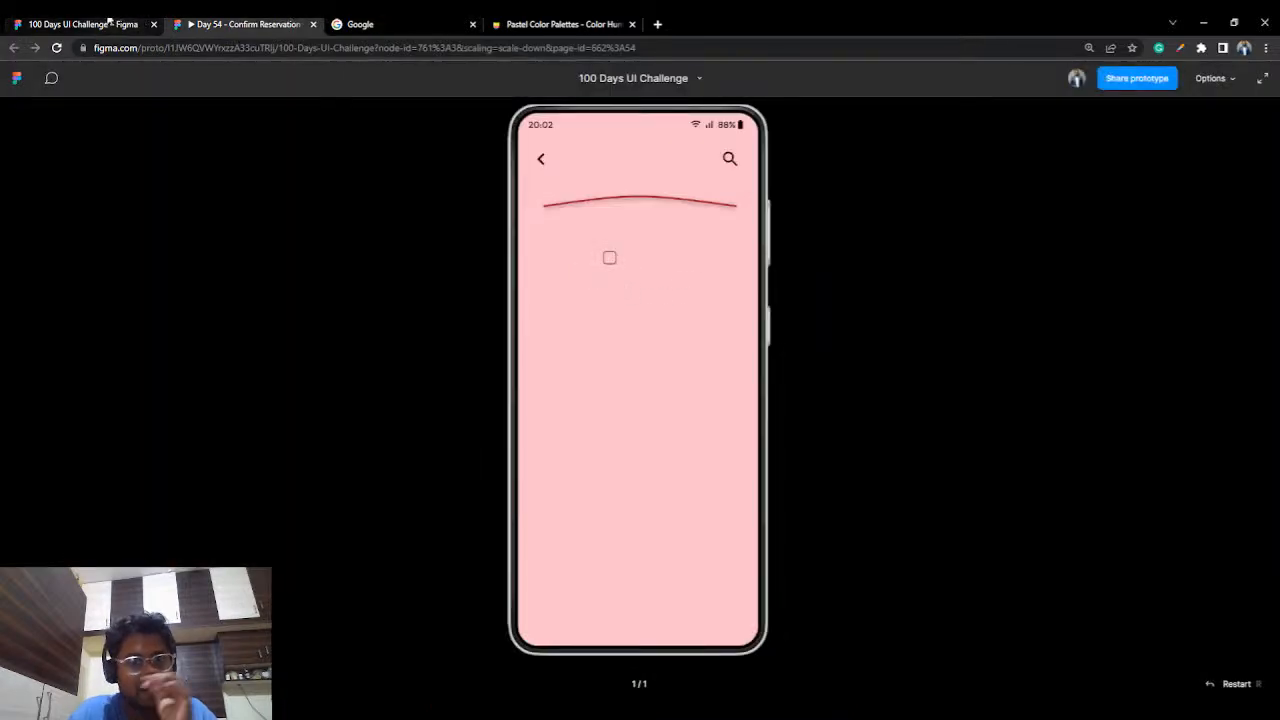
pyautogui.click(108, 22)
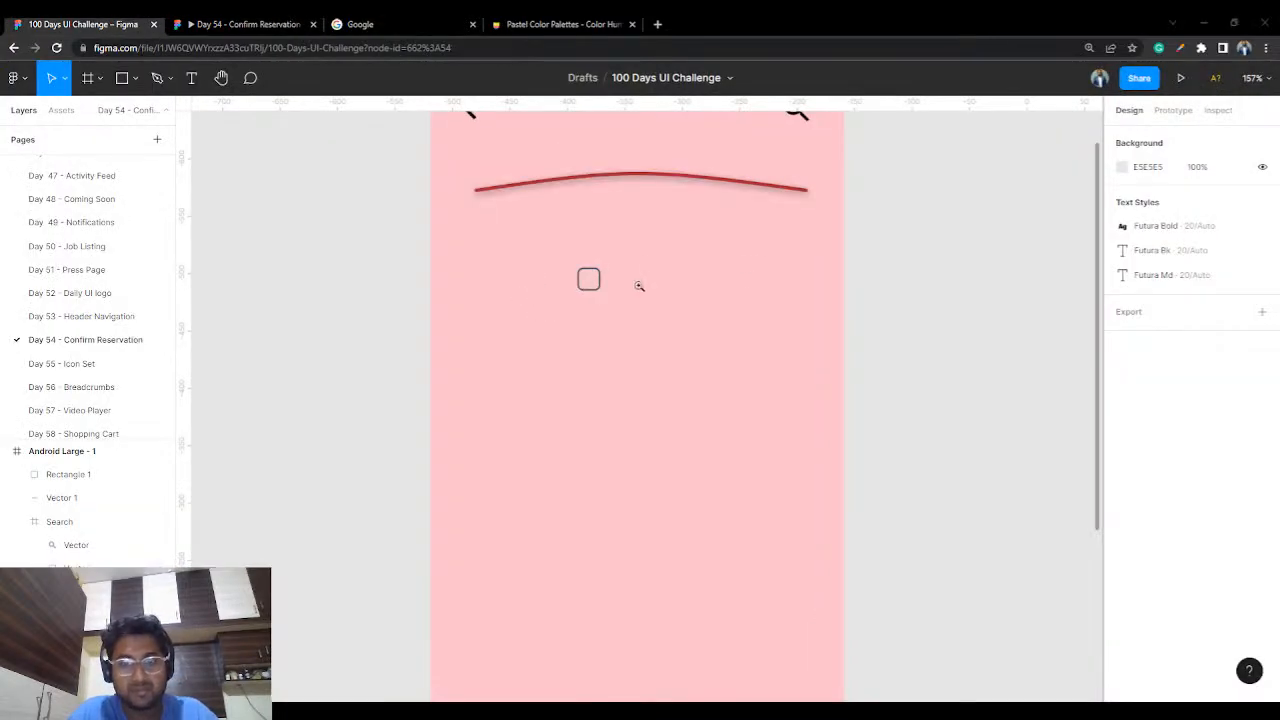
pyautogui.click(240, 24)
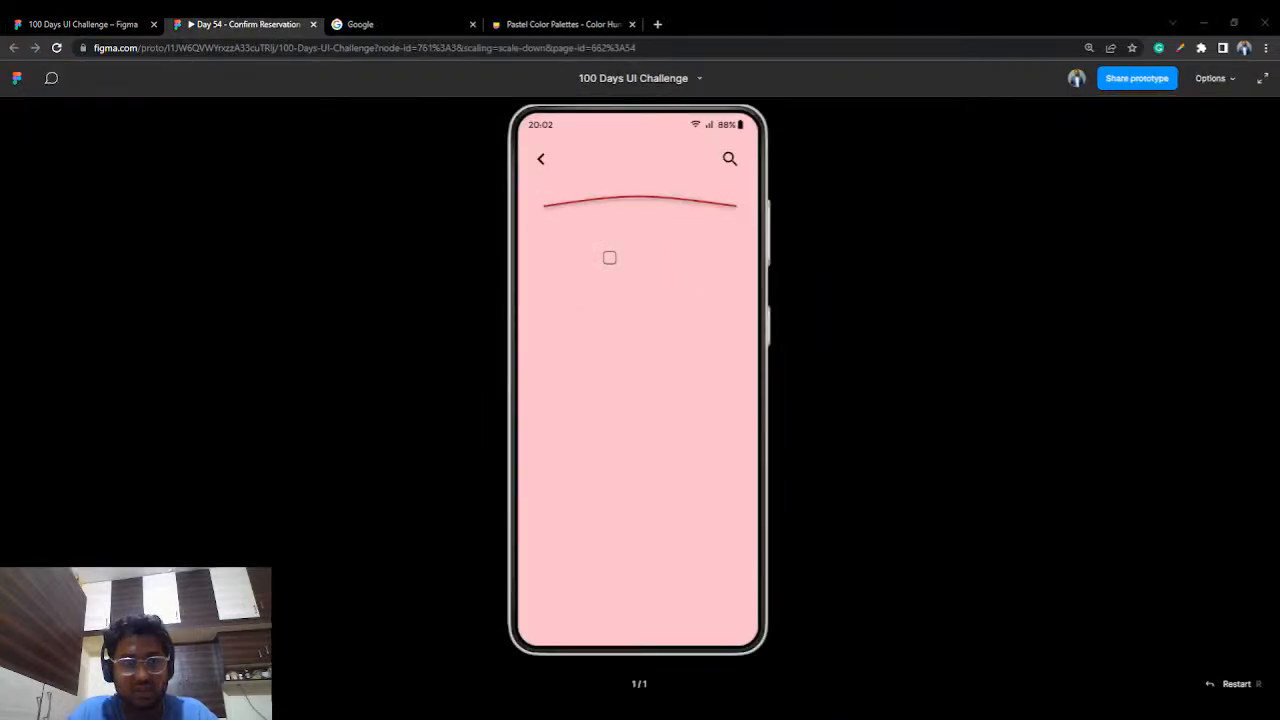
pyautogui.click(60, 22)
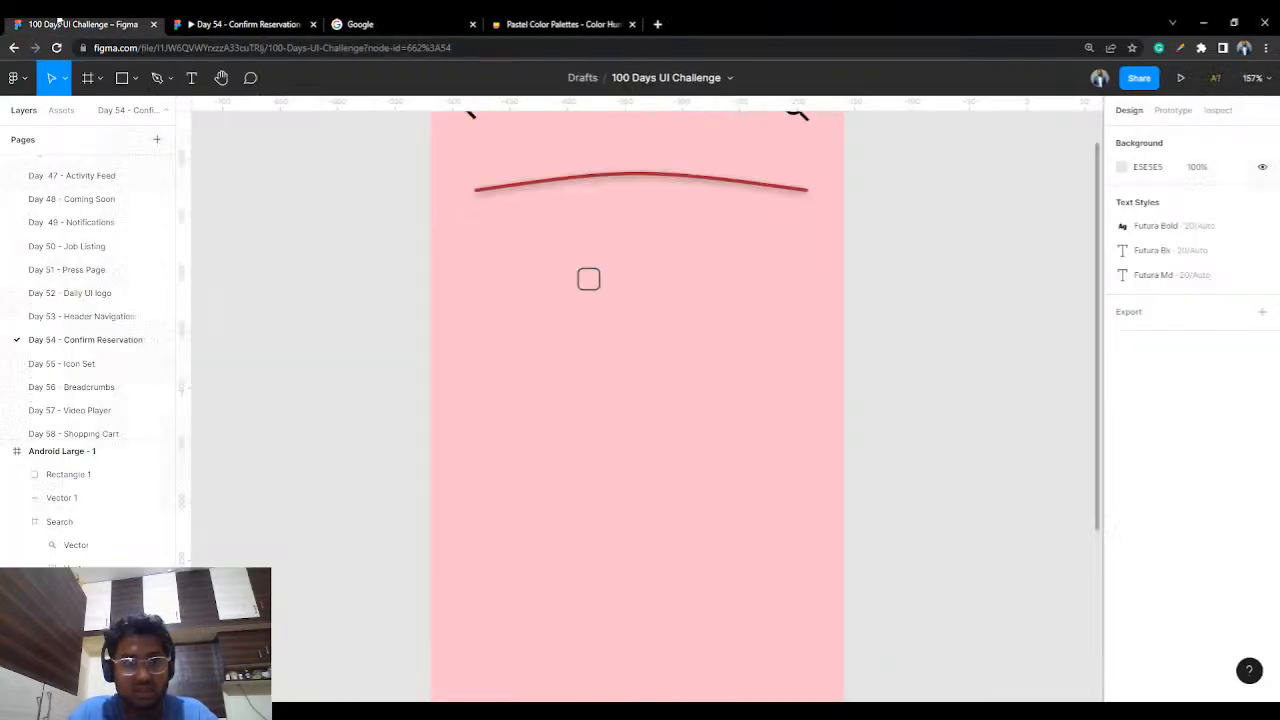
# - Enlarge the rounded square to 25 × 25 and set its corner radius to 8
pyautogui.click(589, 279)
pyautogui.click(1220, 206)
pyautogui.write('25')
pyautogui.press('Return')
pyautogui.click(1215, 221)
pyautogui.write('8')
pyautogui.press('Return')
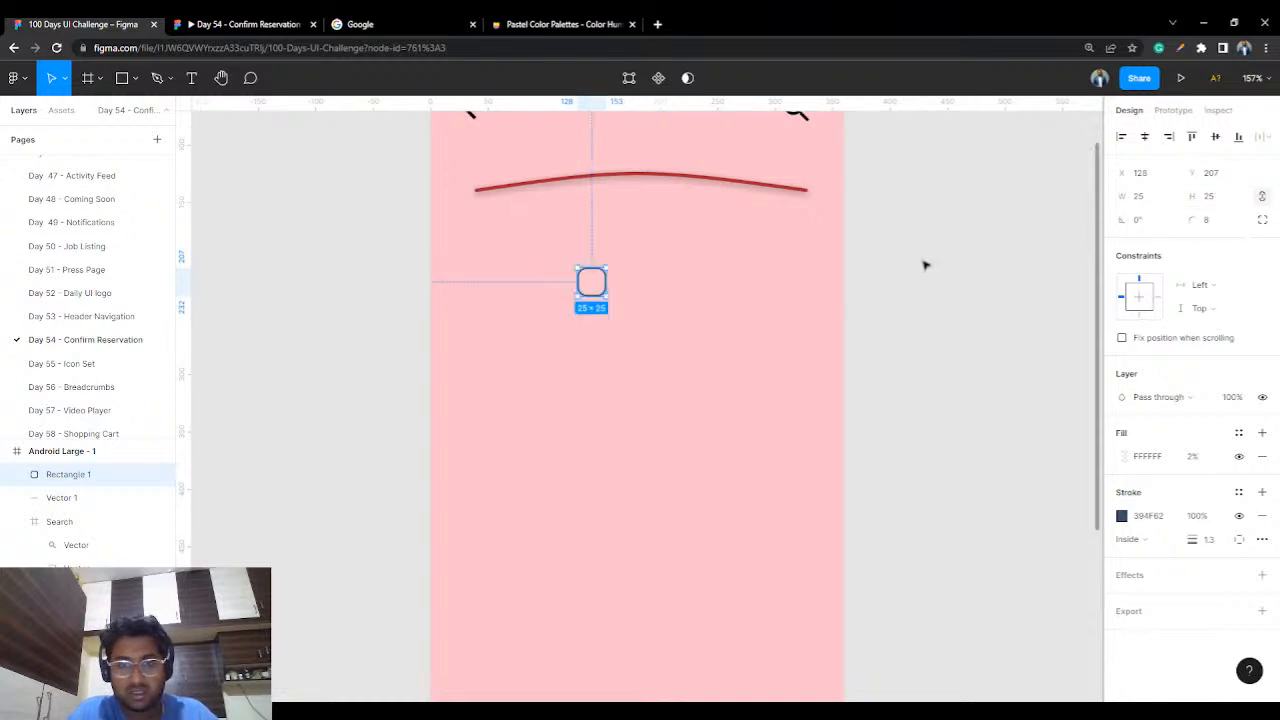
# - Move the rounded square to about X 139, Y 202, beneath the arch
pyautogui.click(922, 264)
pyautogui.moveTo(606, 280); pyautogui.dragTo(619, 275)
pyautogui.scroll(-3, 684, 197)
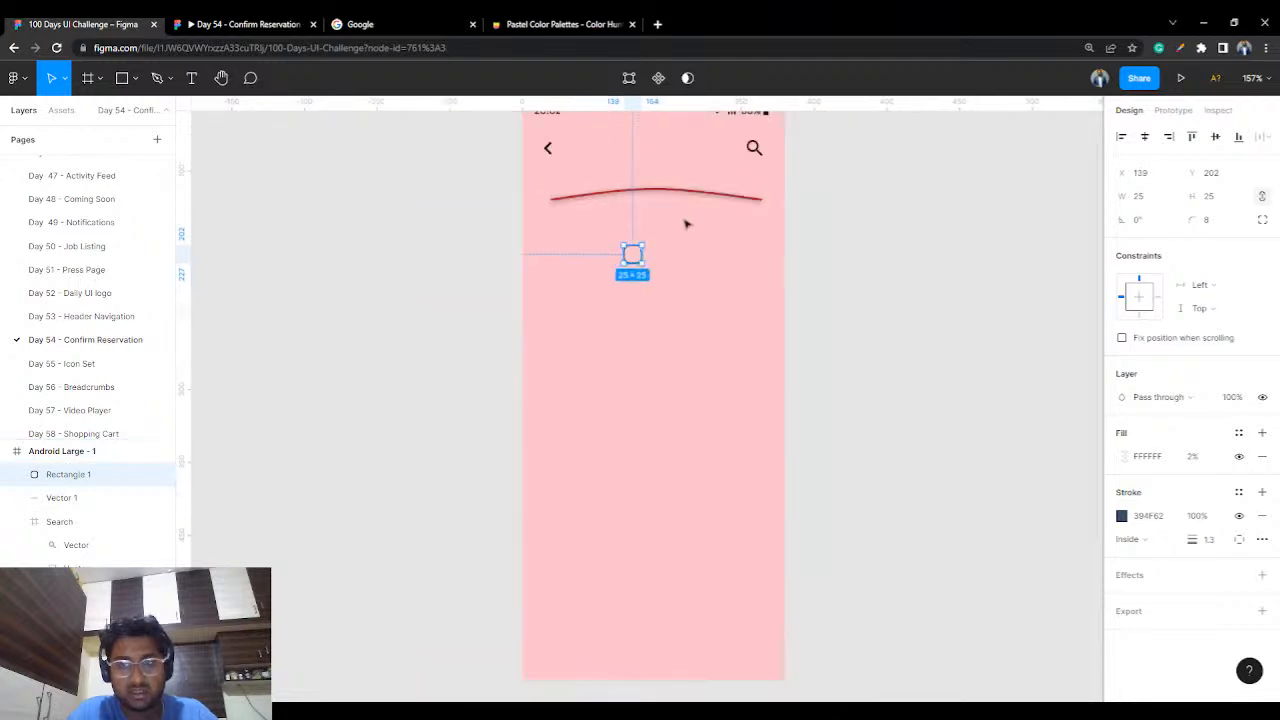
# - Move the rounded square to about X 133, Y 200 and place a copy of it in line at about X 194
pyautogui.scroll(3, 686, 224)
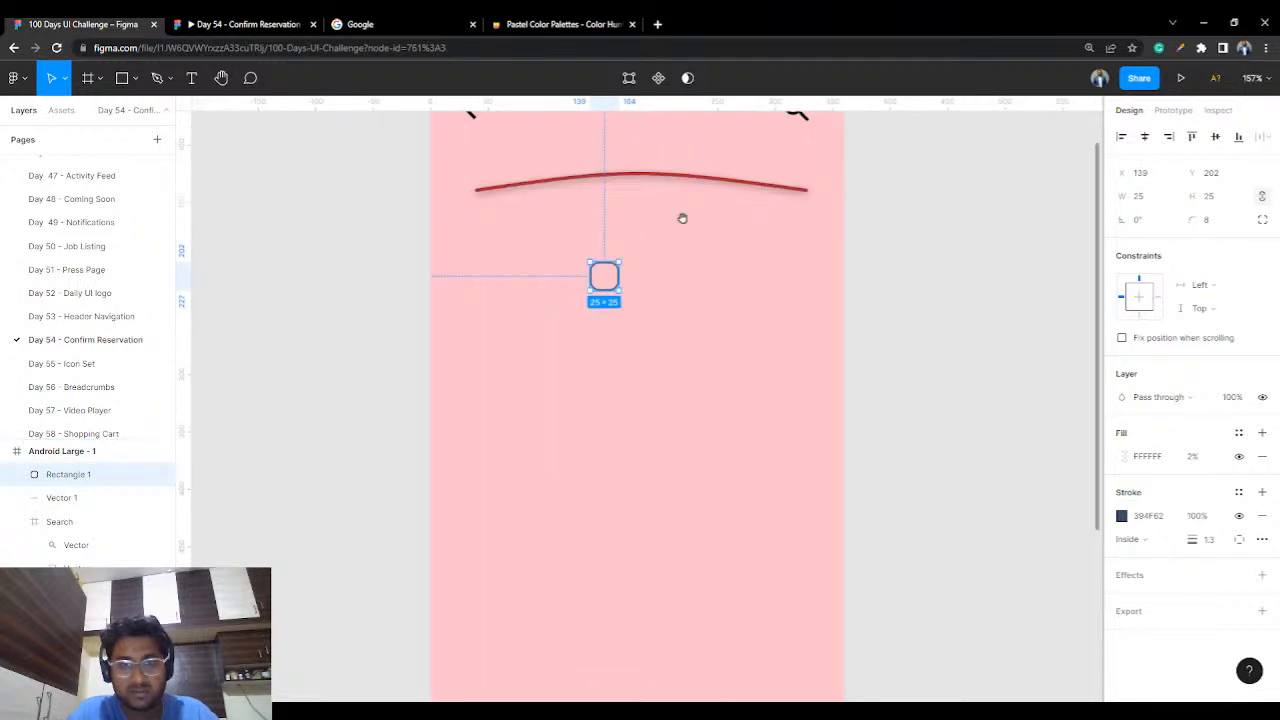
pyautogui.moveTo(590, 333)
pyautogui.mouseDown()
pyautogui.moveTo(584, 322)
pyautogui.moveTo(584, 350)
pyautogui.moveTo(584, 333)
pyautogui.mouseUp()
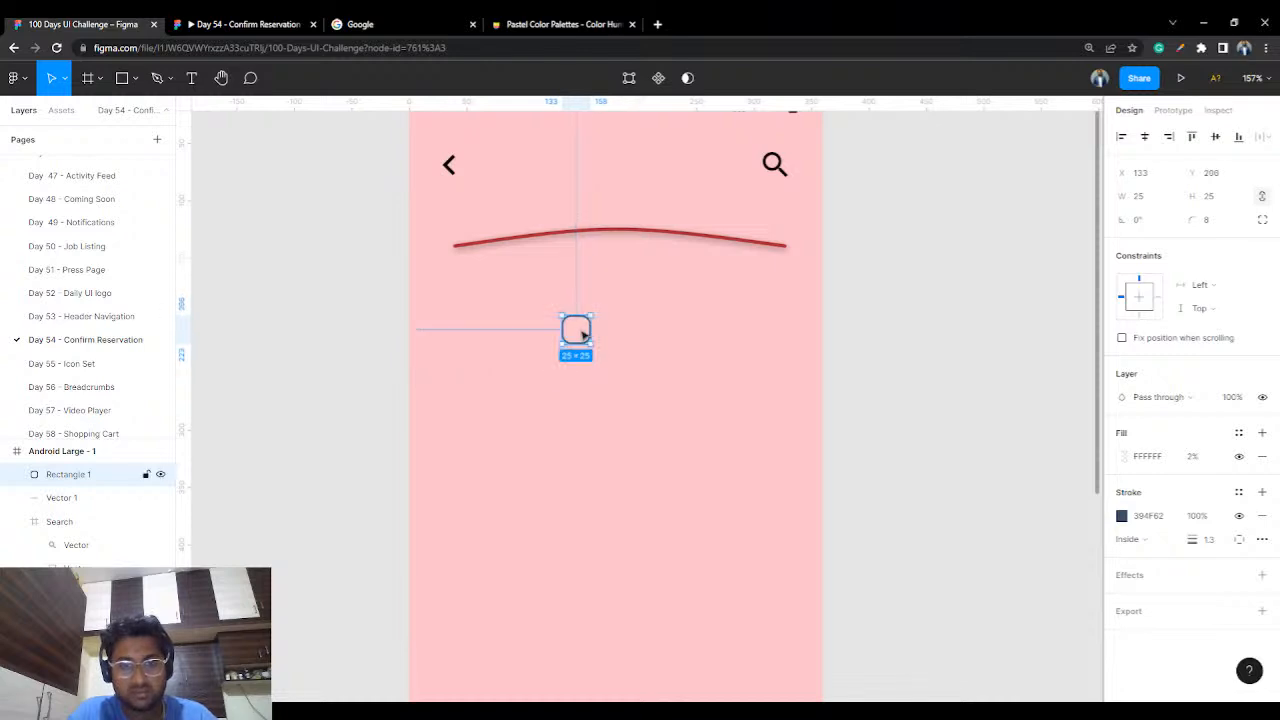
pyautogui.click(920, 326)
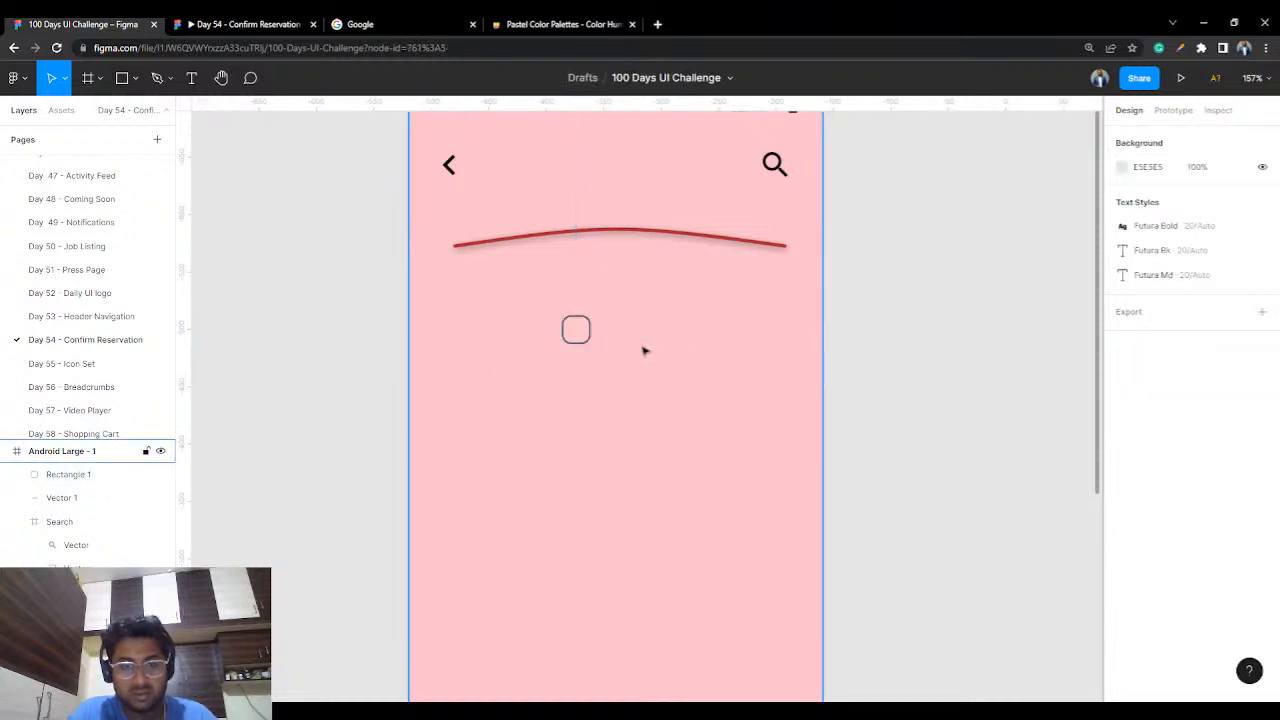
pyautogui.hotkey('ctrl', 'v')
pyautogui.moveTo(585, 332); pyautogui.dragTo(652, 331)
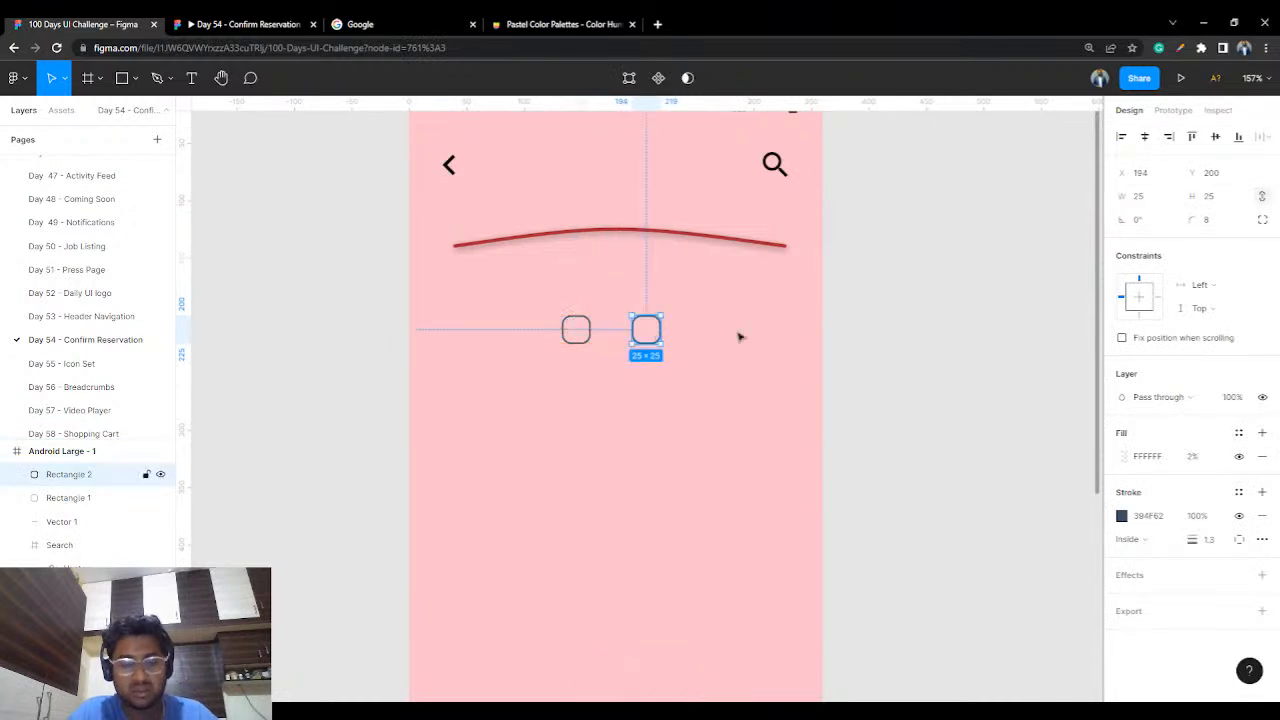
pyautogui.click(913, 316)
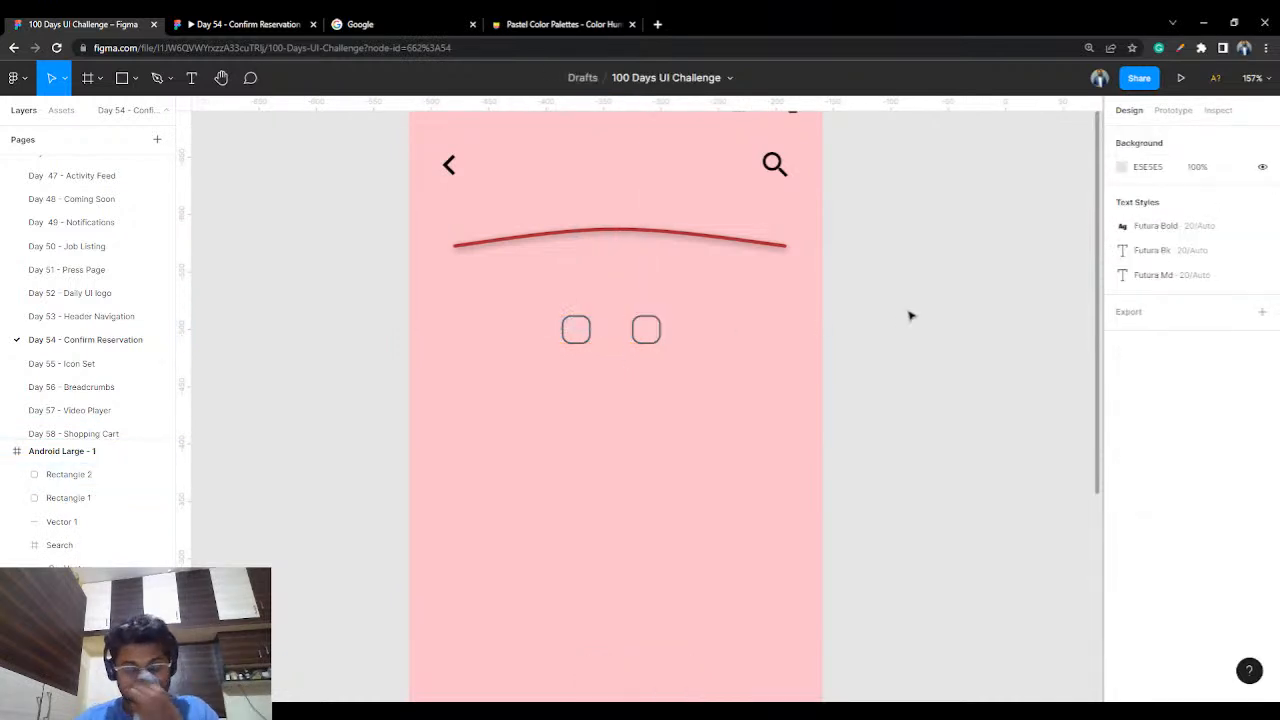
# - Copy the left square and place two duplicates to its left at about X 103 and X 73, Y 200
pyautogui.moveTo(541, 307); pyautogui.dragTo(598, 362)
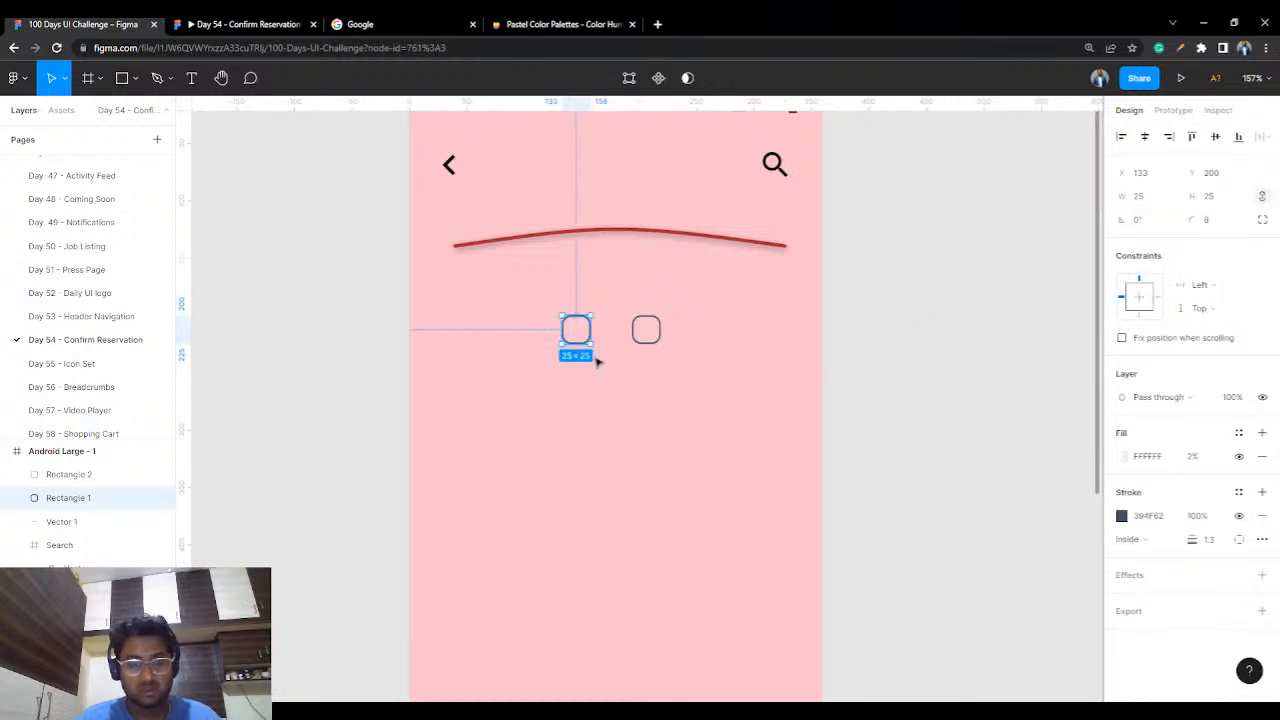
pyautogui.click(913, 280)
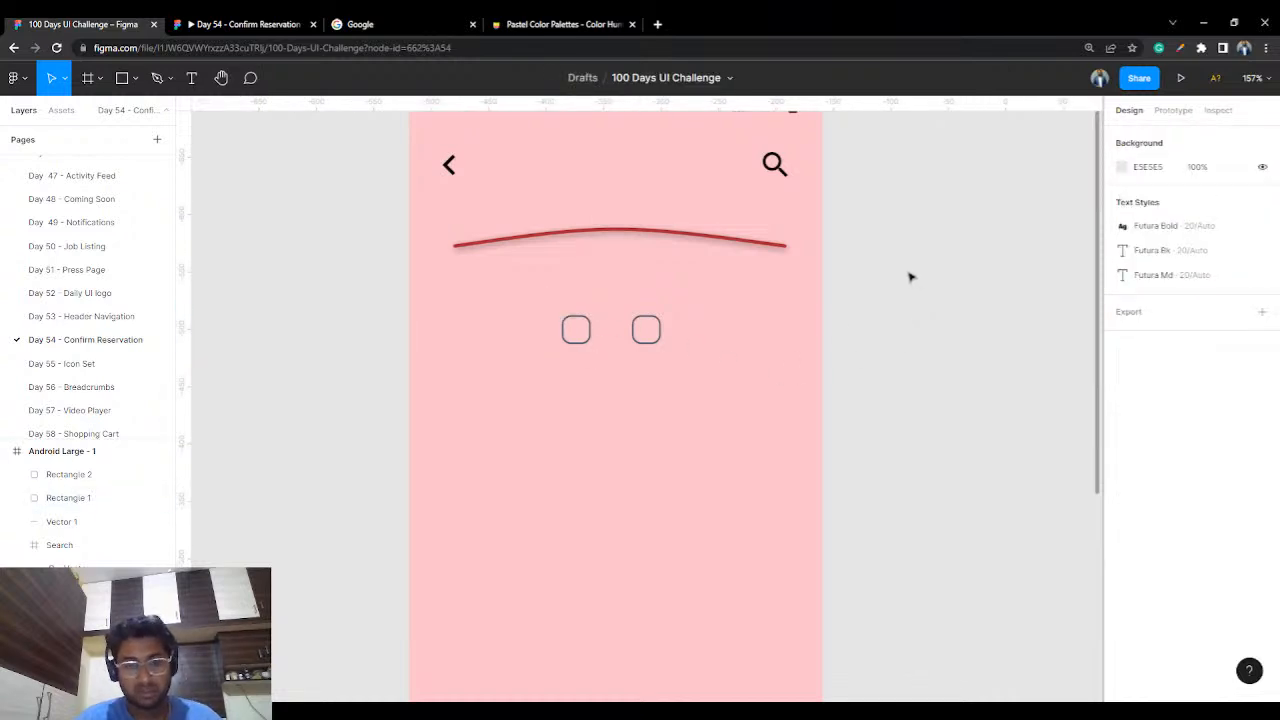
pyautogui.hotkey('ctrl', 'v')
pyautogui.moveTo(578, 331); pyautogui.dragTo(545, 328)
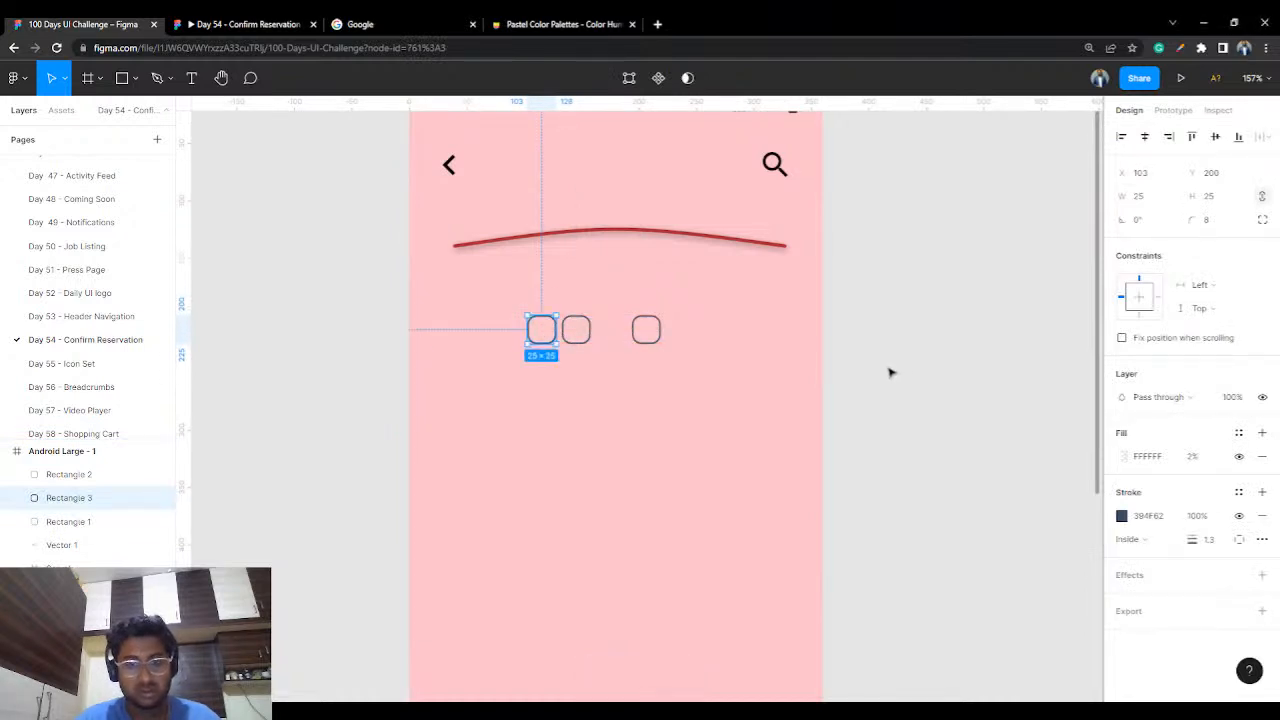
pyautogui.hotkey('ctrl', 'v')
pyautogui.moveTo(573, 340); pyautogui.dragTo(507, 337)
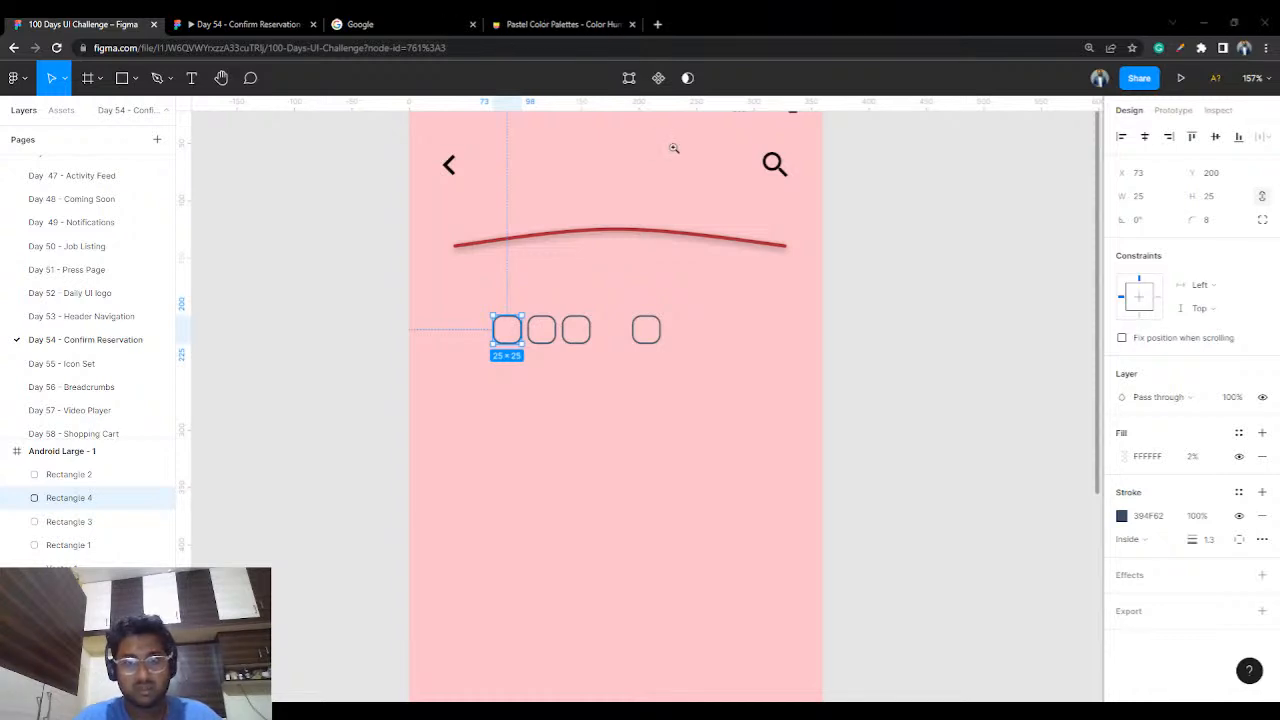
# - Add two more copies of the square right of the second group, evenly spaced, with the last at X 254, Y 200
pyautogui.click(647, 326)
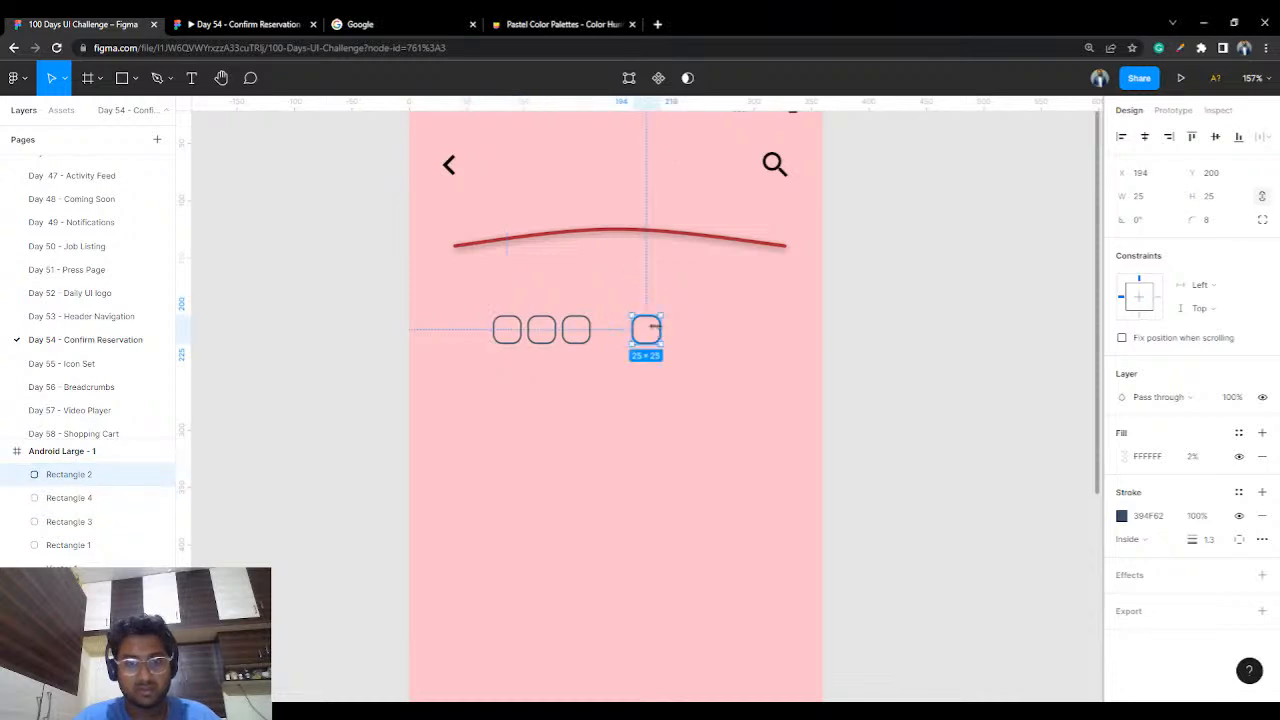
pyautogui.click(877, 300)
pyautogui.hotkey('ctrl', 'v')
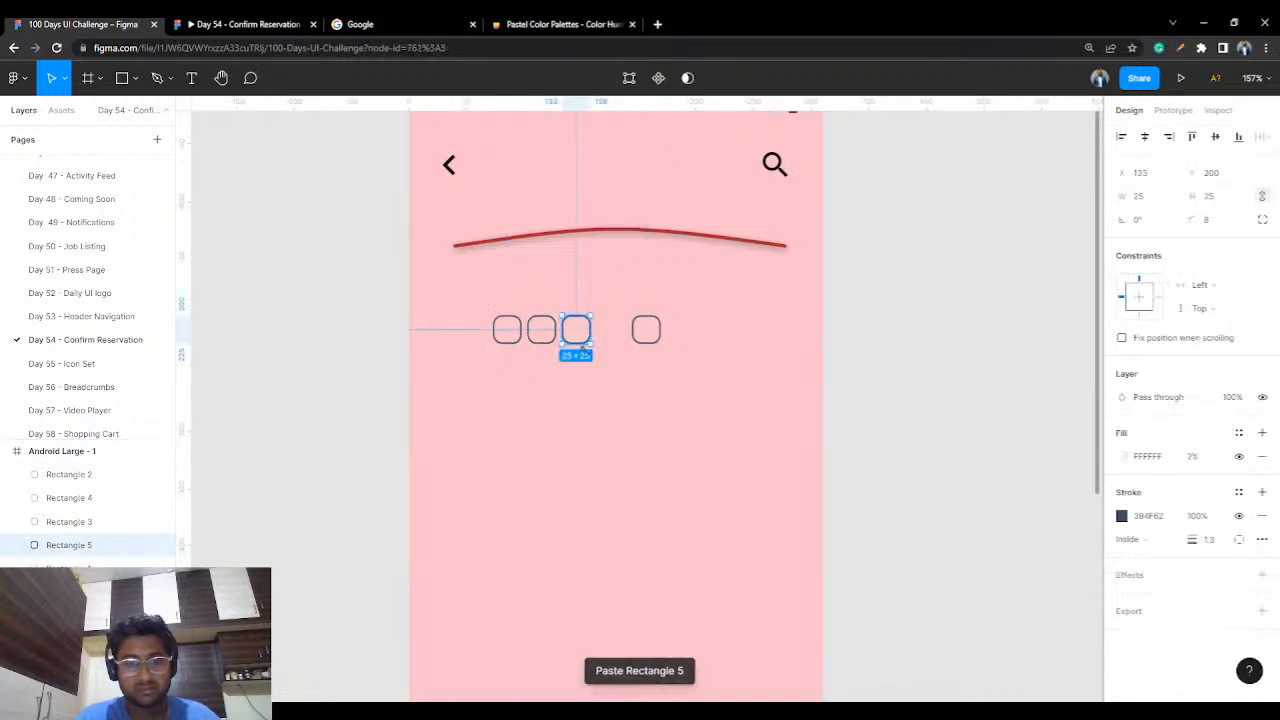
pyautogui.moveTo(576, 338); pyautogui.dragTo(677, 338)
pyautogui.hotkey('ctrl', 'v')
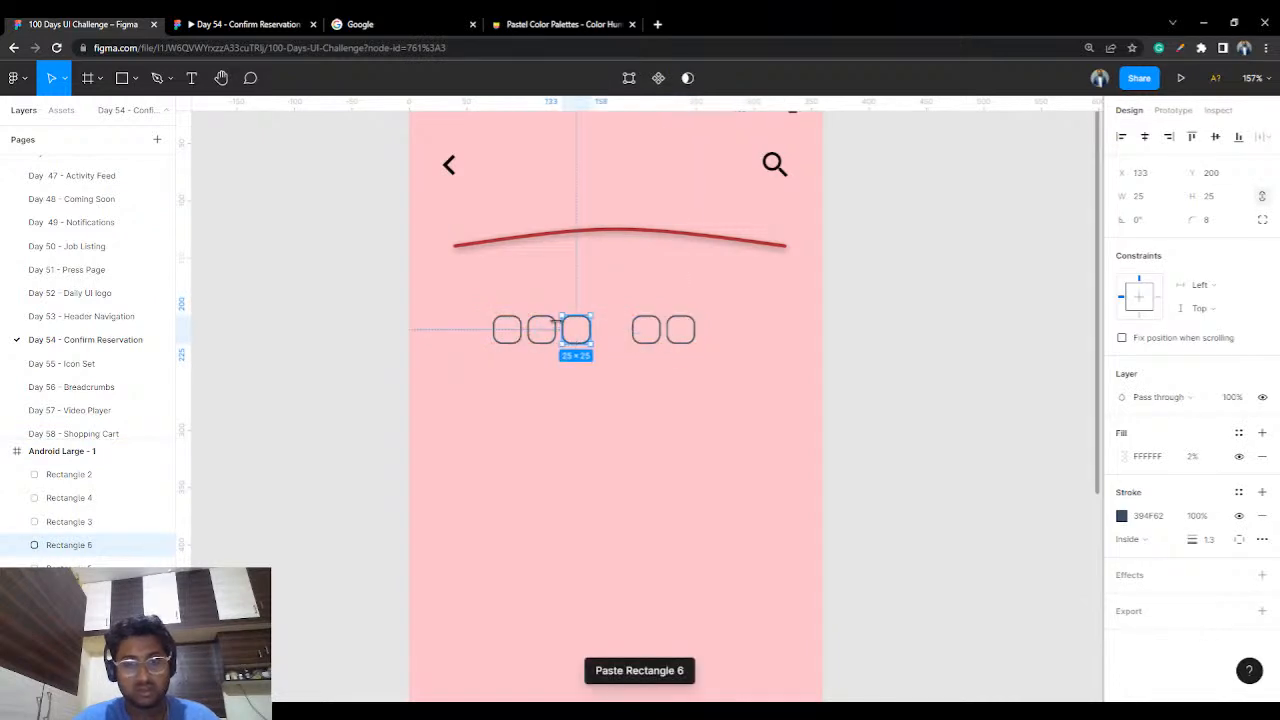
pyautogui.moveTo(574, 331); pyautogui.dragTo(713, 329)
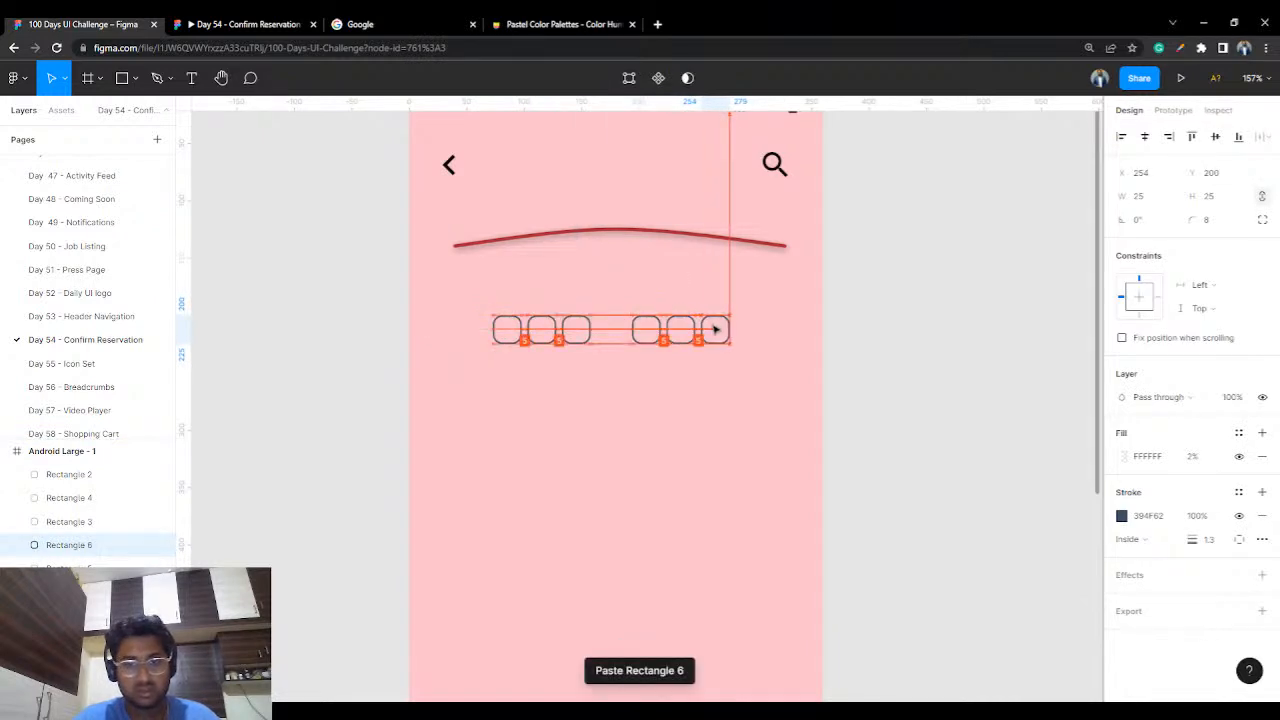
# - Copy the whole row of six seats and place two duplicate rows directly beneath it, the lower one at about Y 258
pyautogui.click(905, 310)
pyautogui.moveTo(858, 319); pyautogui.dragTo(486, 345)
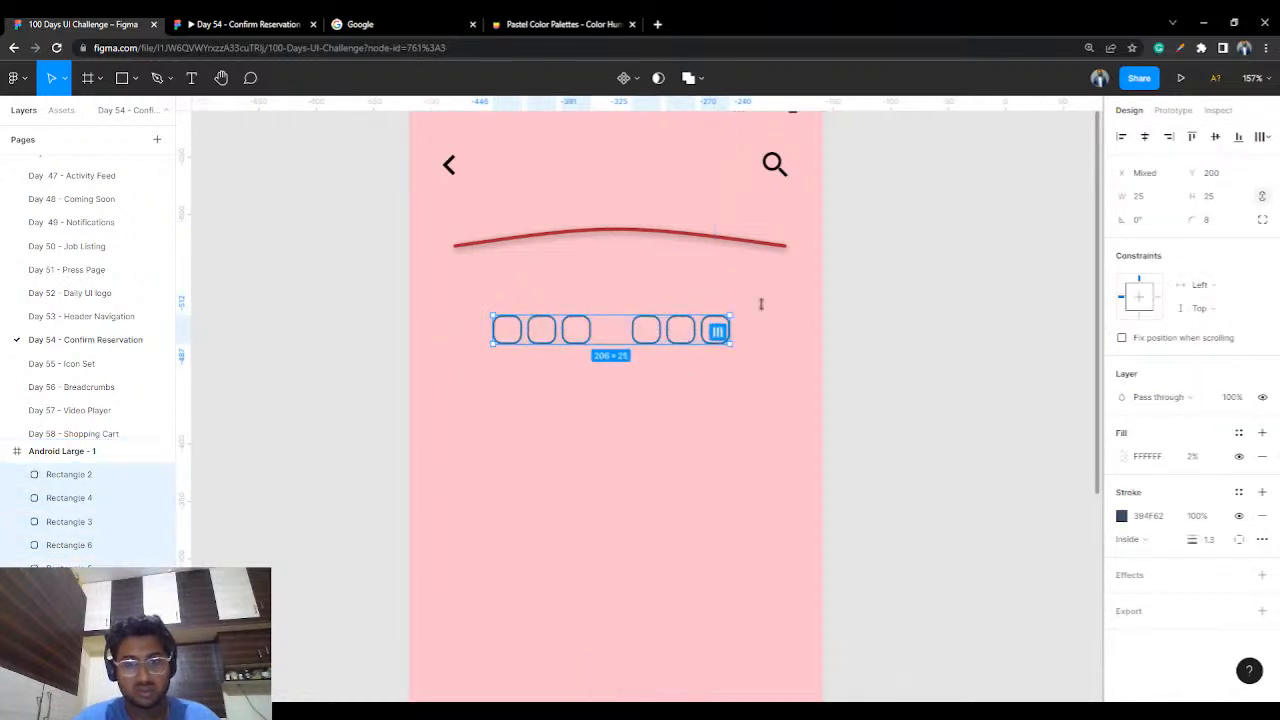
pyautogui.click(868, 260)
pyautogui.hotkey('ctrl', 'v')
pyautogui.moveTo(714, 331); pyautogui.dragTo(674, 405)
pyautogui.hotkey('ctrl', 'v')
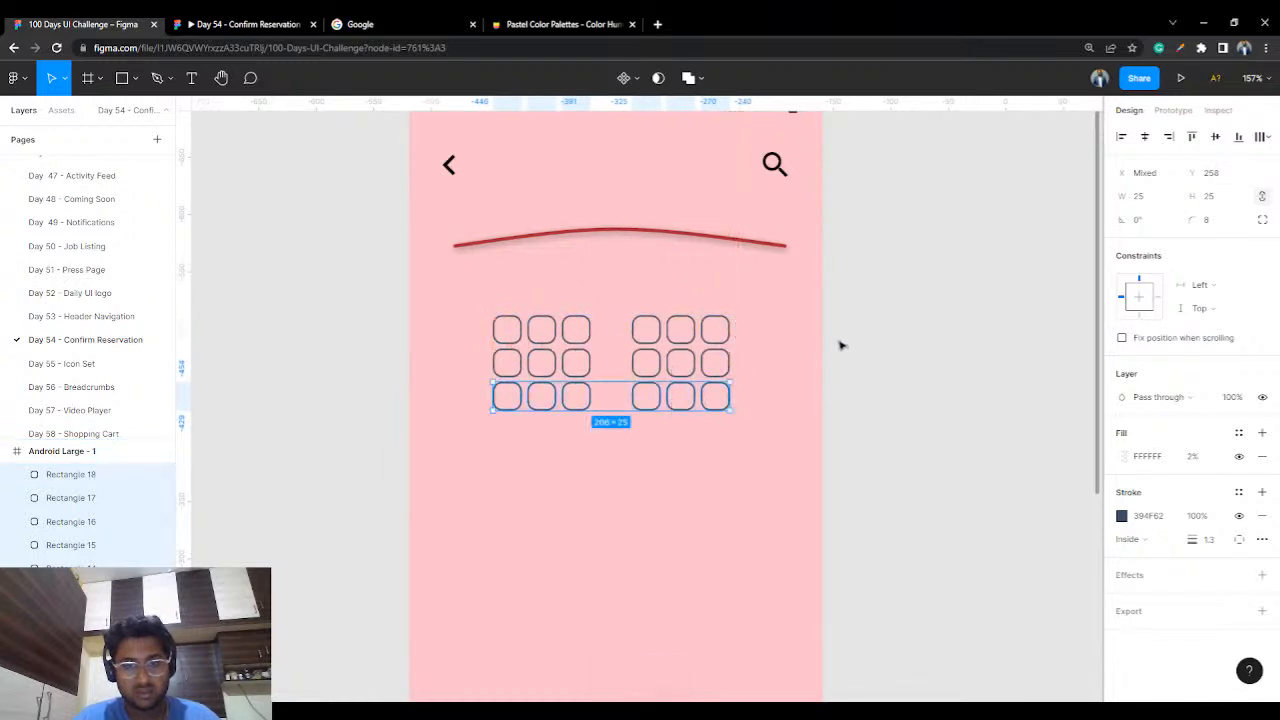
# - Add three more duplicate seat rows below the grid at about Y 287, 316 and 345
pyautogui.hotkey('ctrl', 'v')
pyautogui.moveTo(686, 337); pyautogui.dragTo(680, 434)
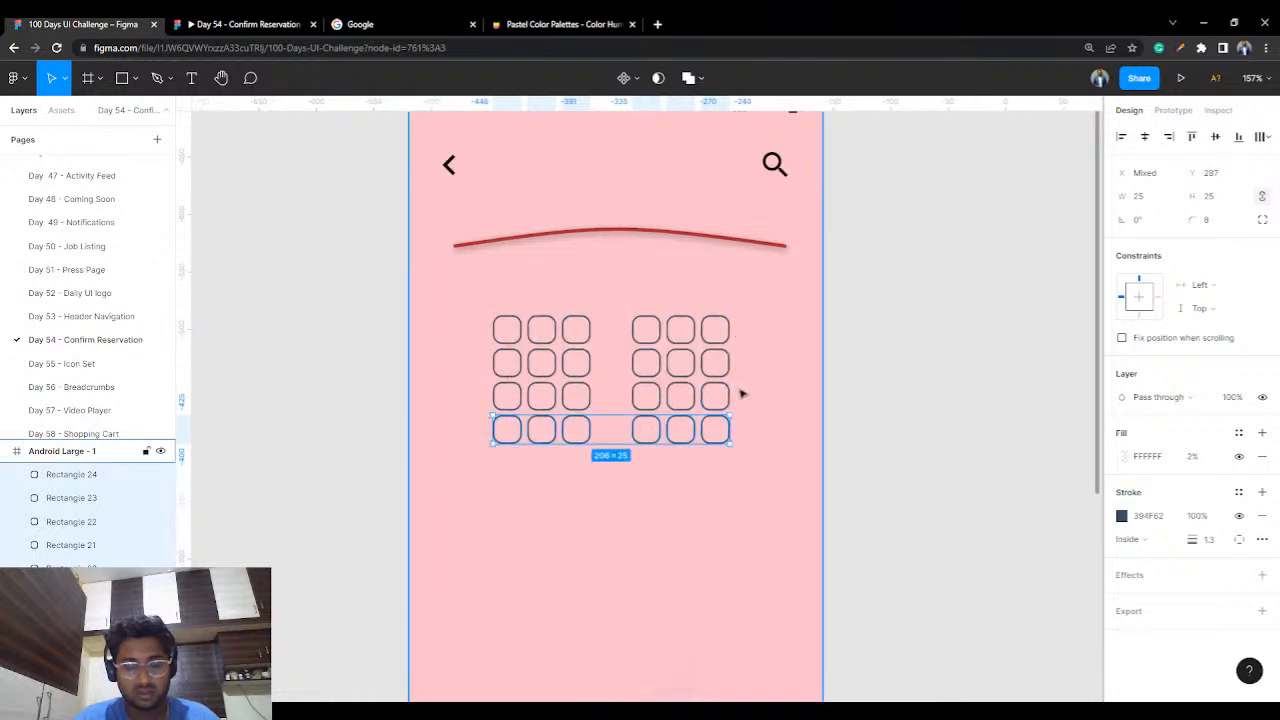
pyautogui.hotkey('ctrl', 'v')
pyautogui.moveTo(672, 337); pyautogui.dragTo(671, 470)
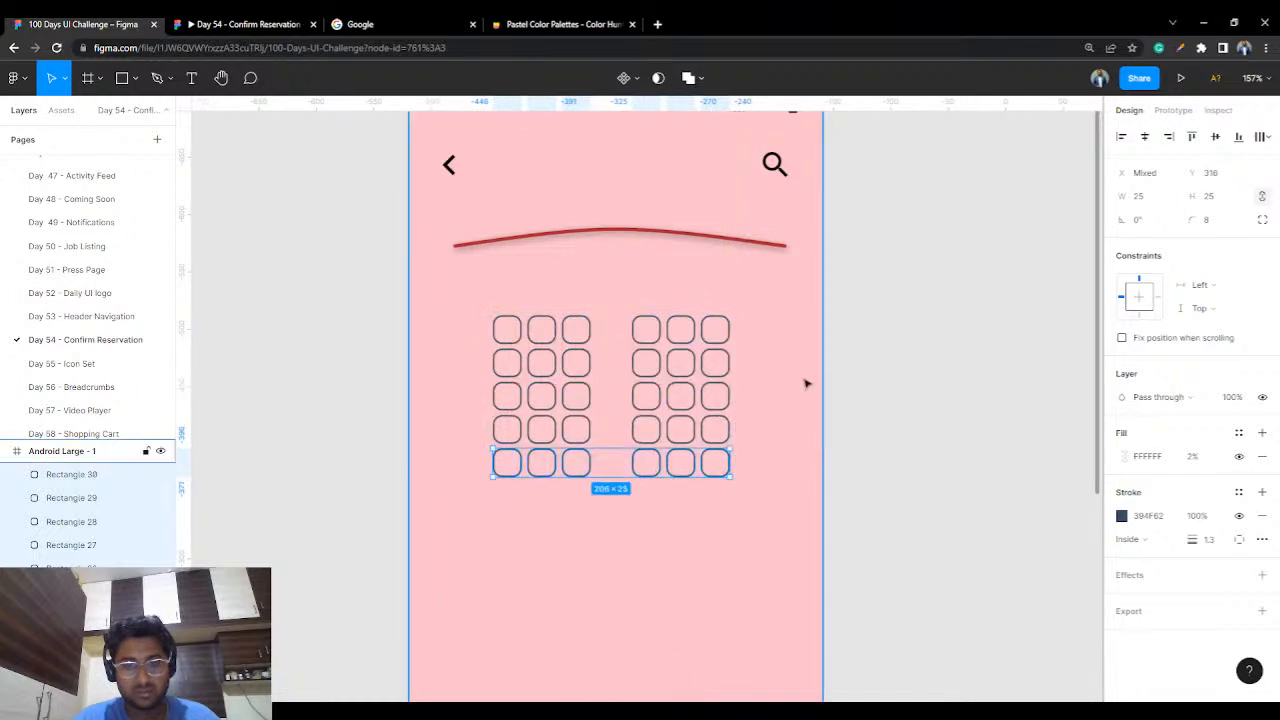
pyautogui.hotkey('ctrl', 'v')
pyautogui.moveTo(702, 345); pyautogui.dragTo(688, 503)
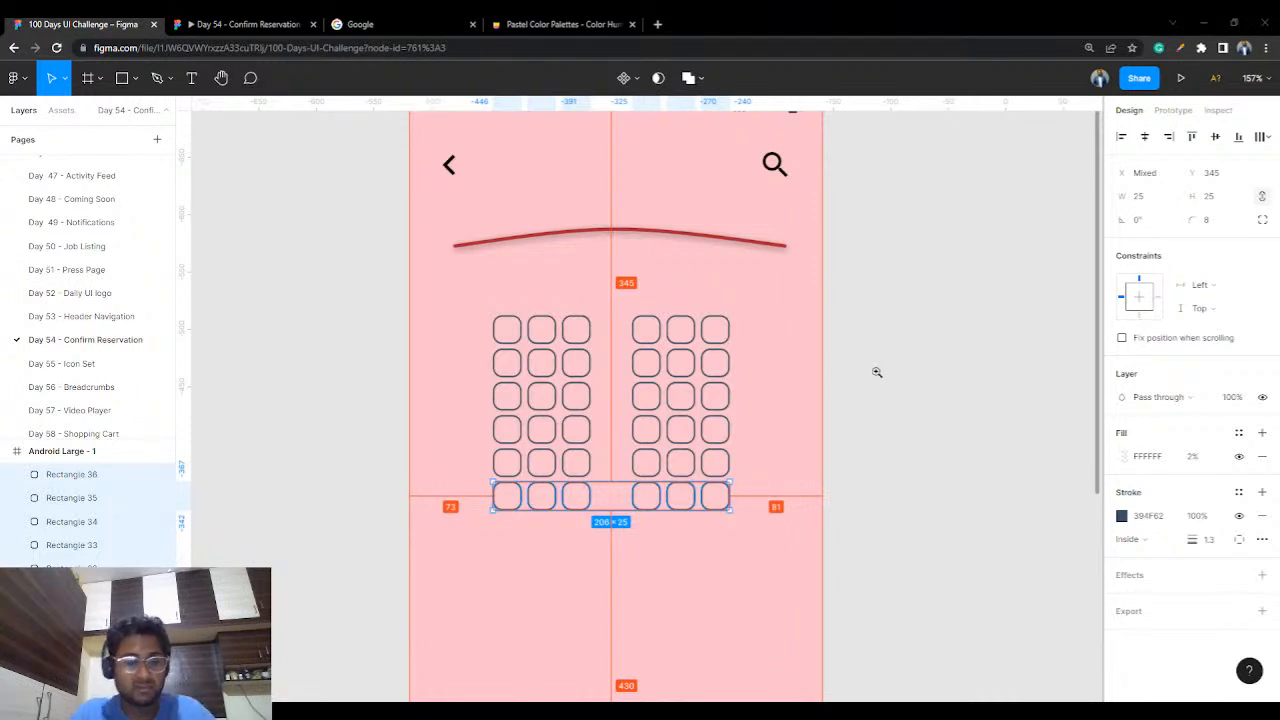
# - Check the seat layout in the prototype preview, then return to the design file
pyautogui.click(866, 318)
pyautogui.click(241, 22)
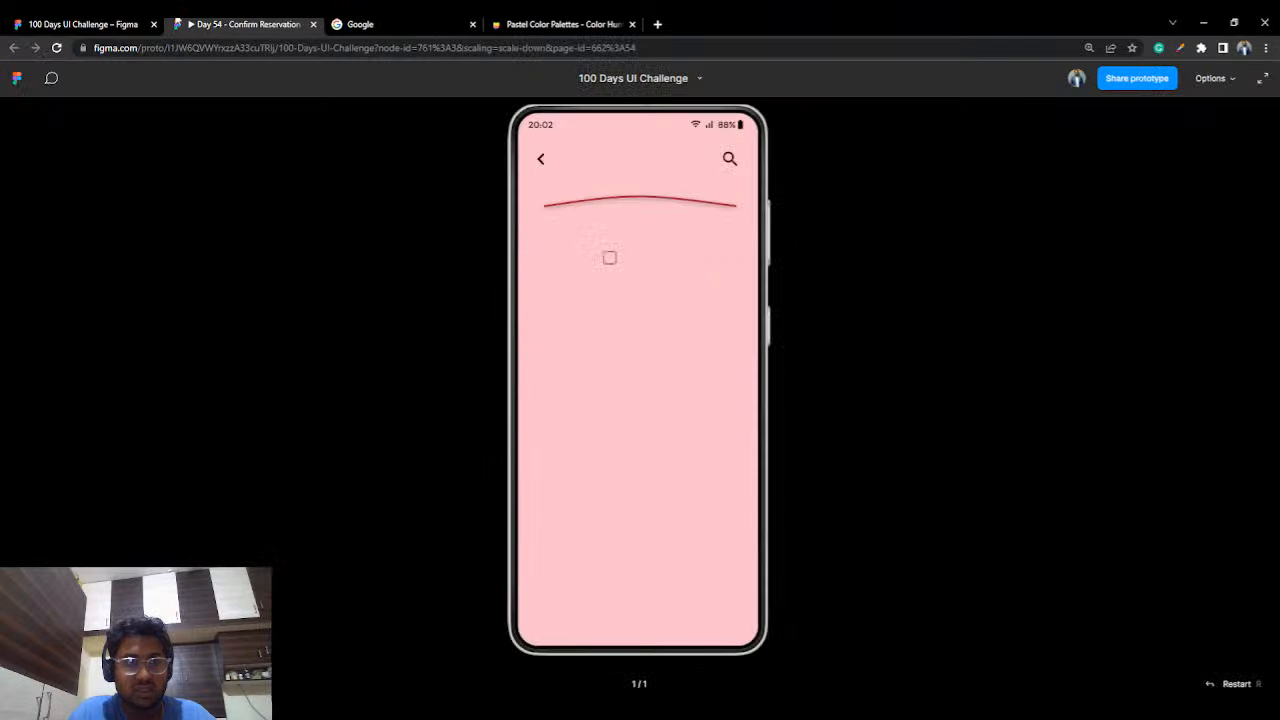
pyautogui.hotkey('alt', 'Tab')
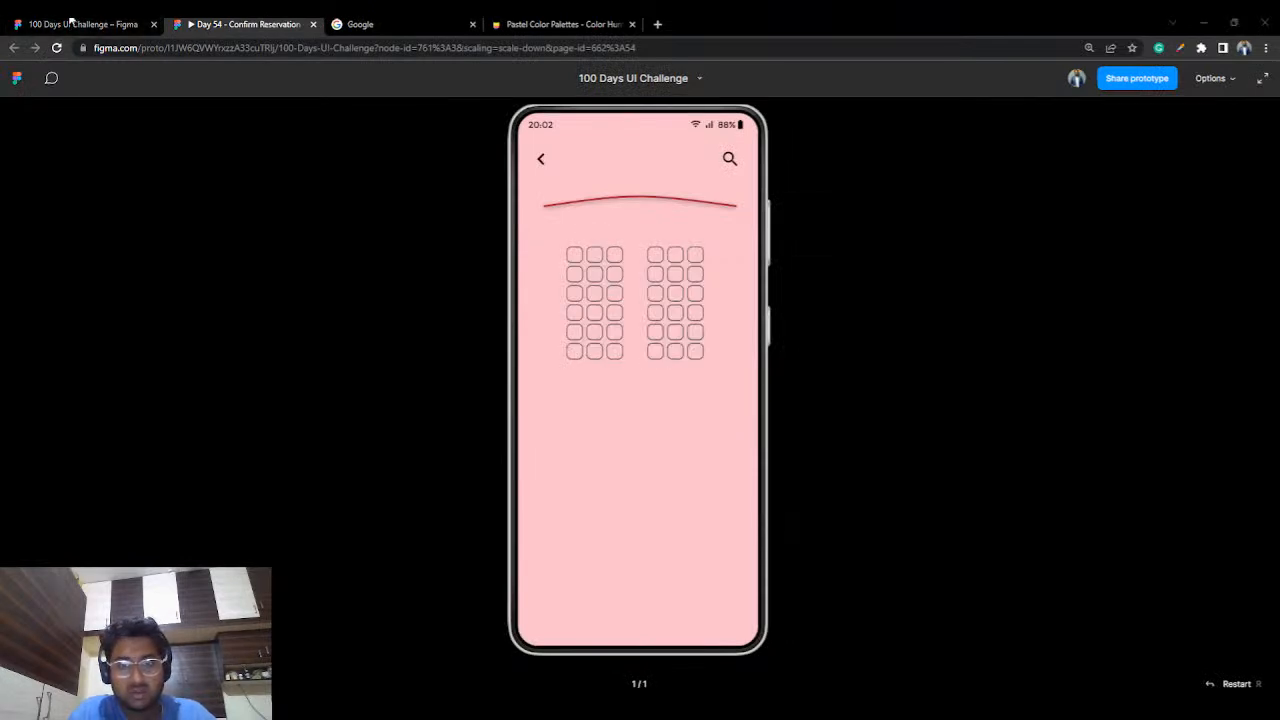
pyautogui.hotkey('alt', 'Tab')
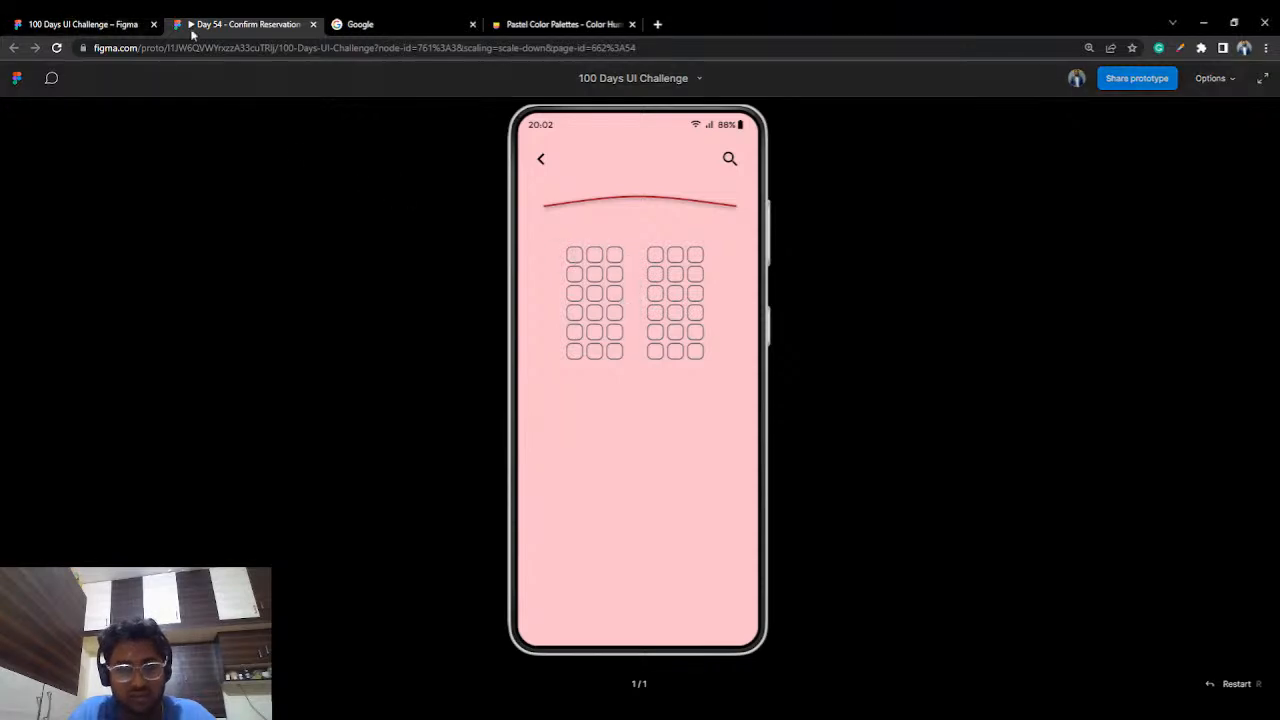
pyautogui.click(130, 24)
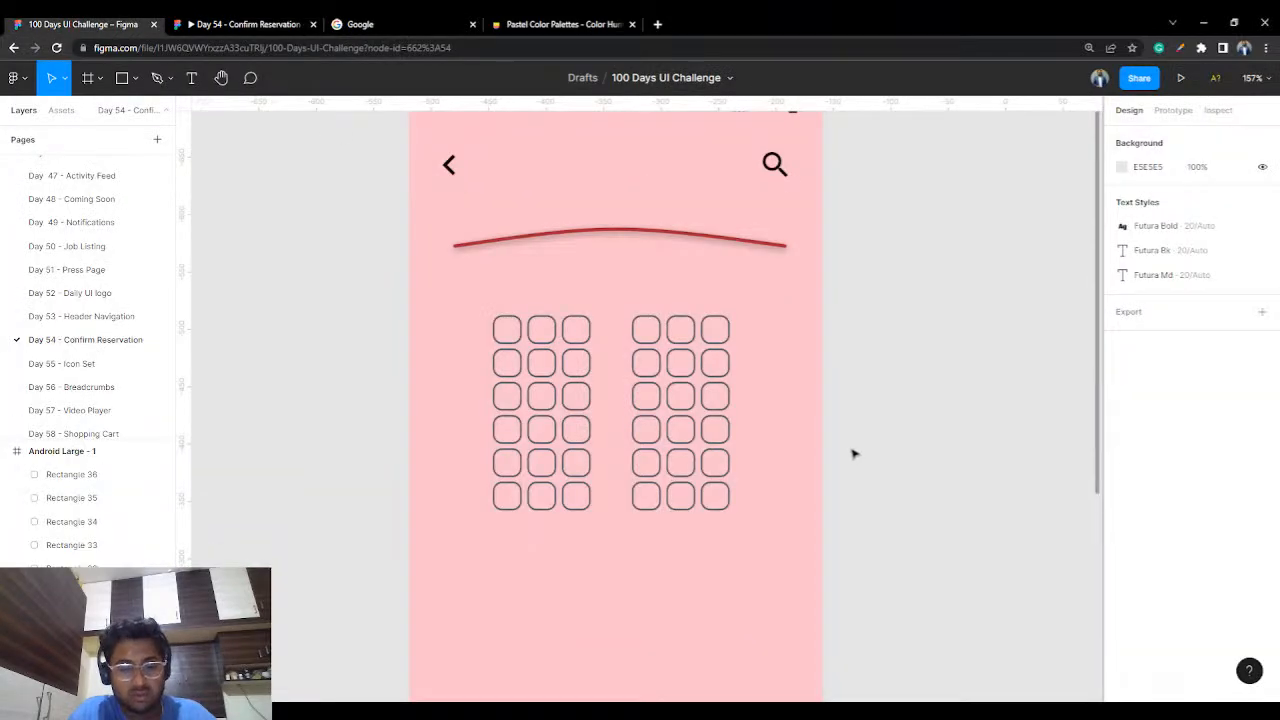
# - Add two more duplicate seat rows beneath the grid at about Y 375 and Y 403
pyautogui.hotkey('ctrl', 'v')
pyautogui.moveTo(651, 341); pyautogui.dragTo(653, 543)
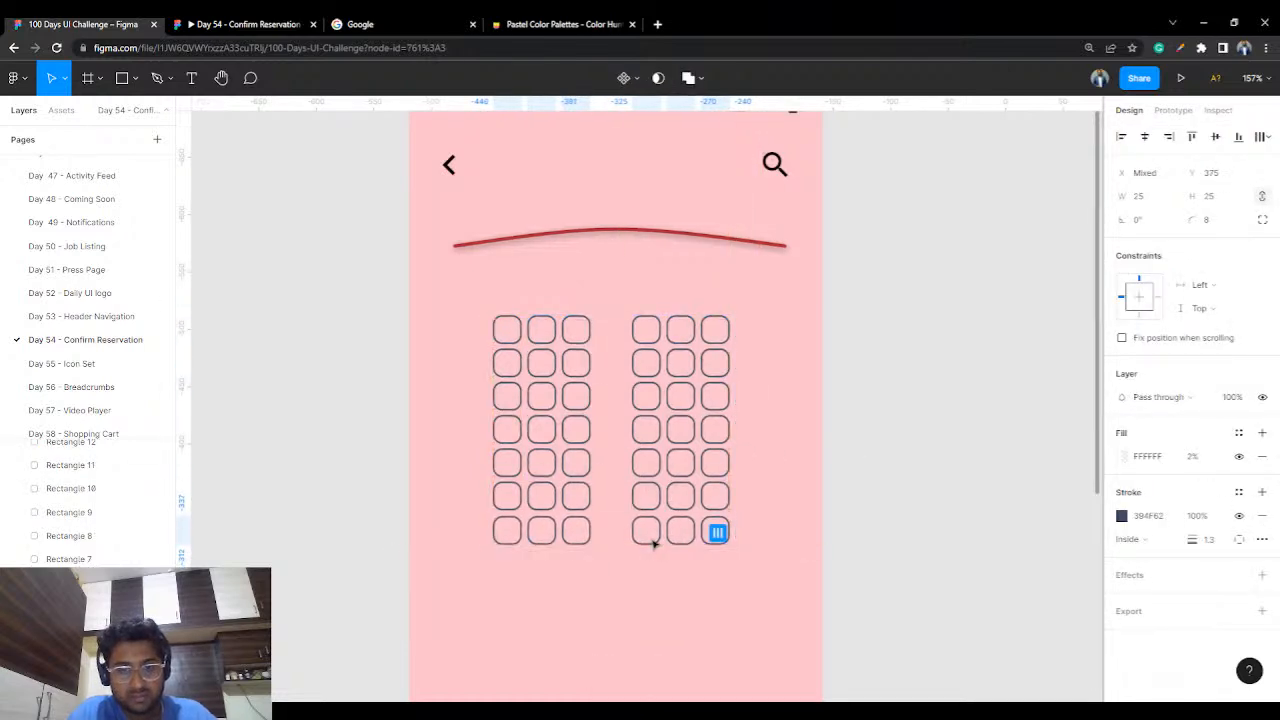
pyautogui.hotkey('ctrl', 'v')
pyautogui.moveTo(651, 338); pyautogui.dragTo(649, 566)
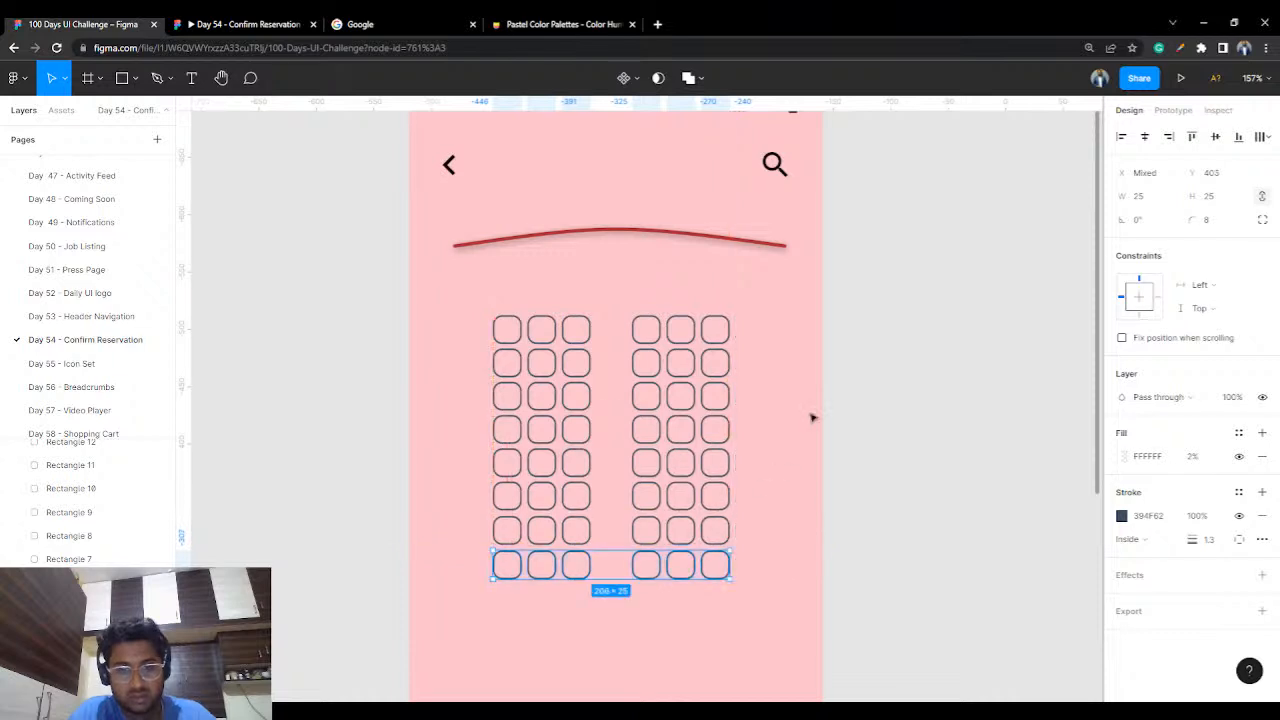
pyautogui.click(870, 364)
# - Shift the right block of seats to the left, narrowing the aisle so the whole grid spans 199 px
pyautogui.scroll(-2, 800, 281)
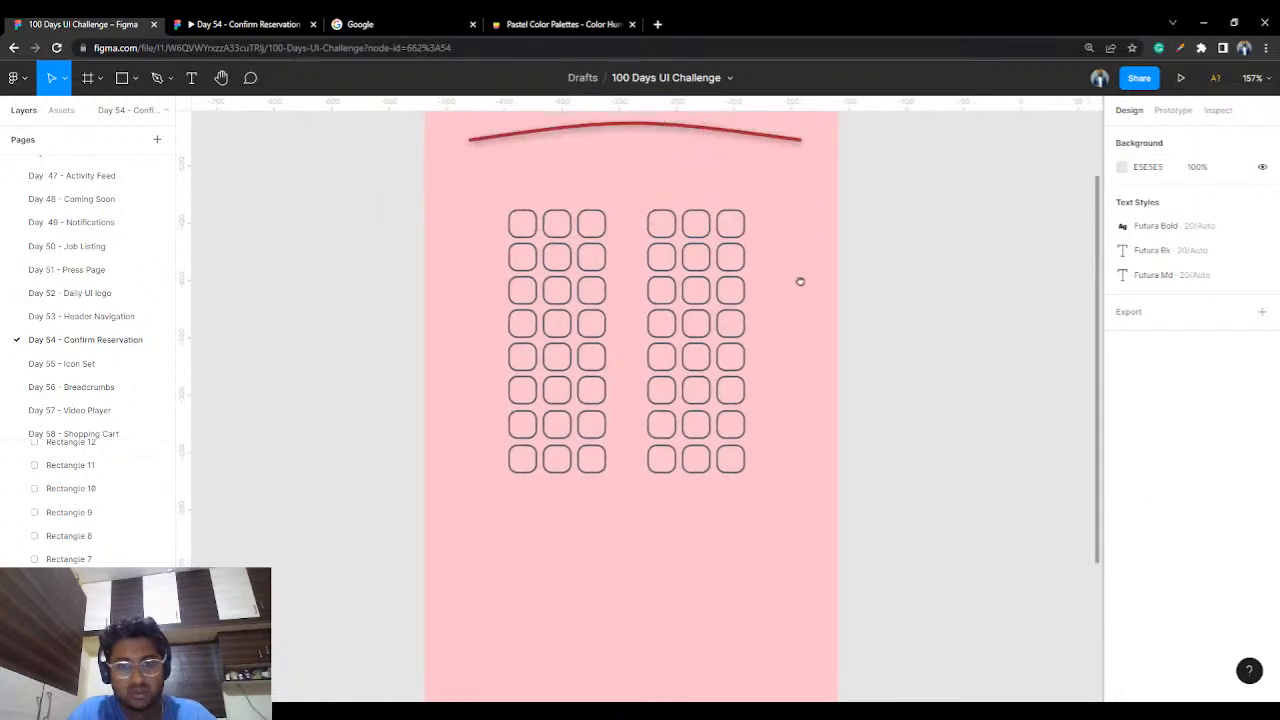
pyautogui.moveTo(886, 197); pyautogui.dragTo(641, 506)
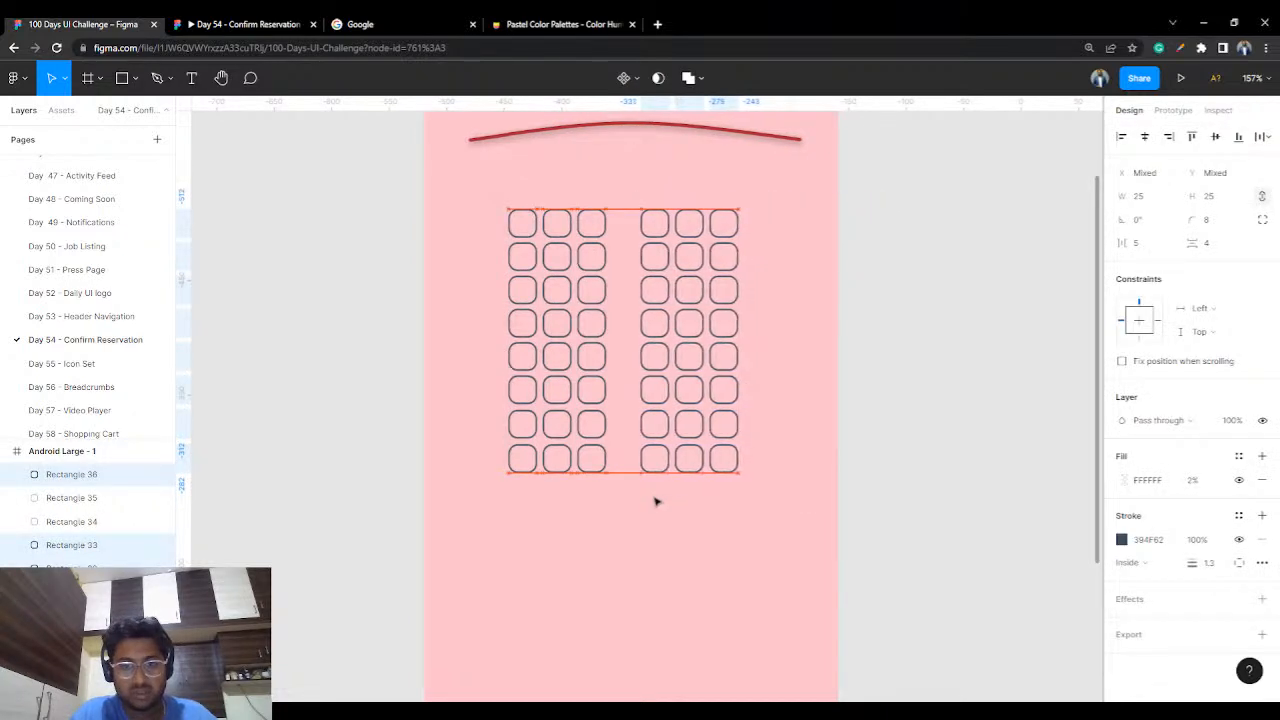
pyautogui.press('Left')
pyautogui.press('Left')
pyautogui.press('Left')
pyautogui.press('Left')
pyautogui.press('Left')
# - Center the entire seat grid horizontally on the mobile screen
pyautogui.moveTo(900, 205); pyautogui.dragTo(506, 482)
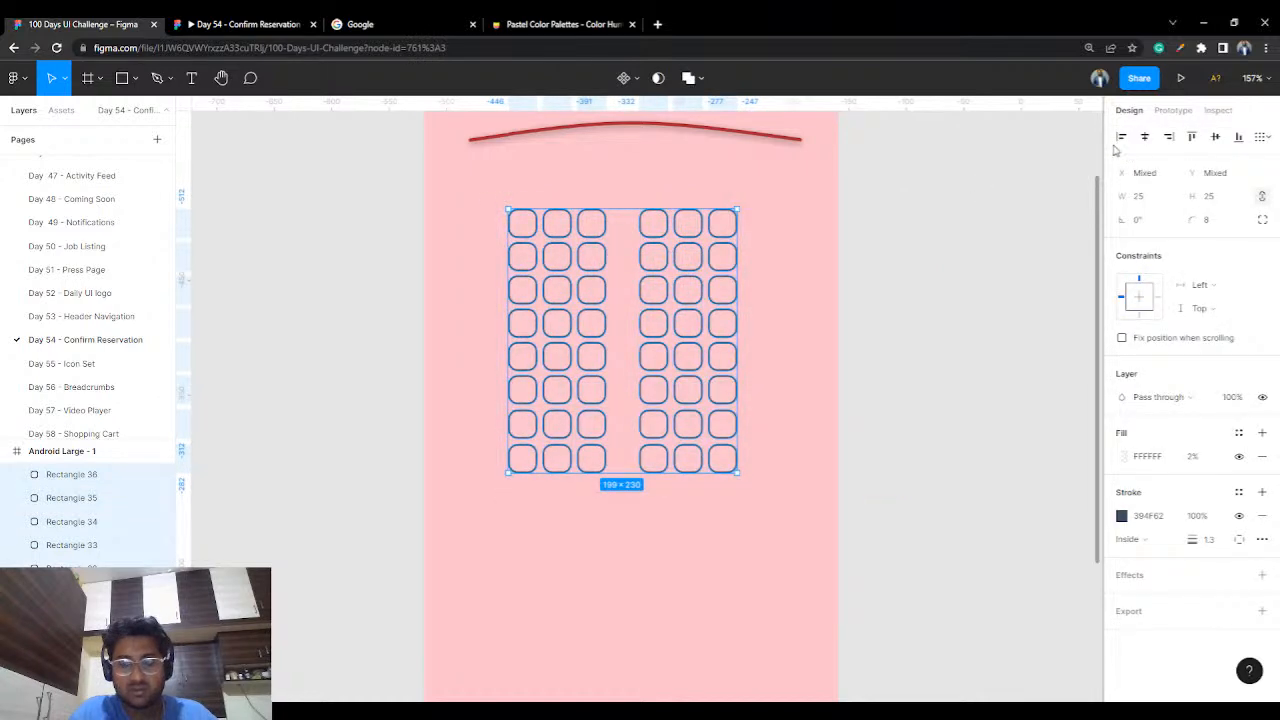
pyautogui.moveTo(726, 320); pyautogui.dragTo(727, 318)
pyautogui.click(912, 255)
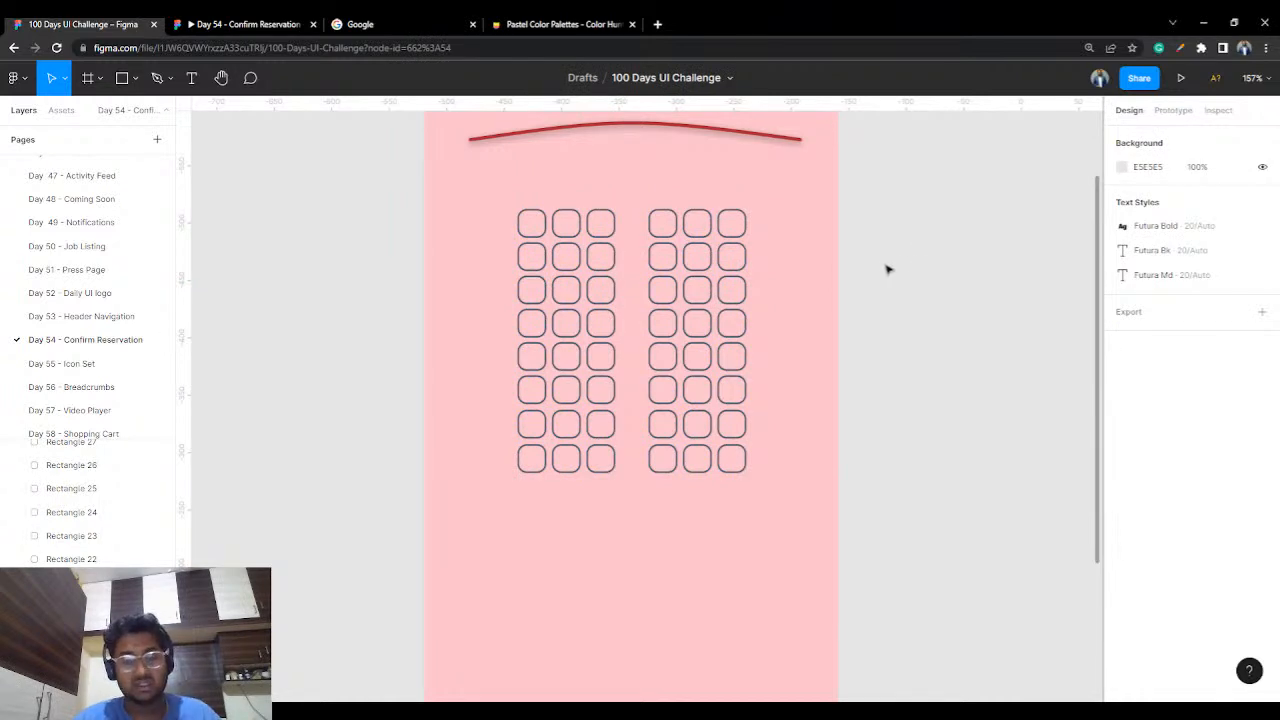
# - Copy the top row's two leftmost seats and place a duplicate pair at each end of the second row, at Y 229
pyautogui.moveTo(499, 200); pyautogui.dragTo(582, 228)
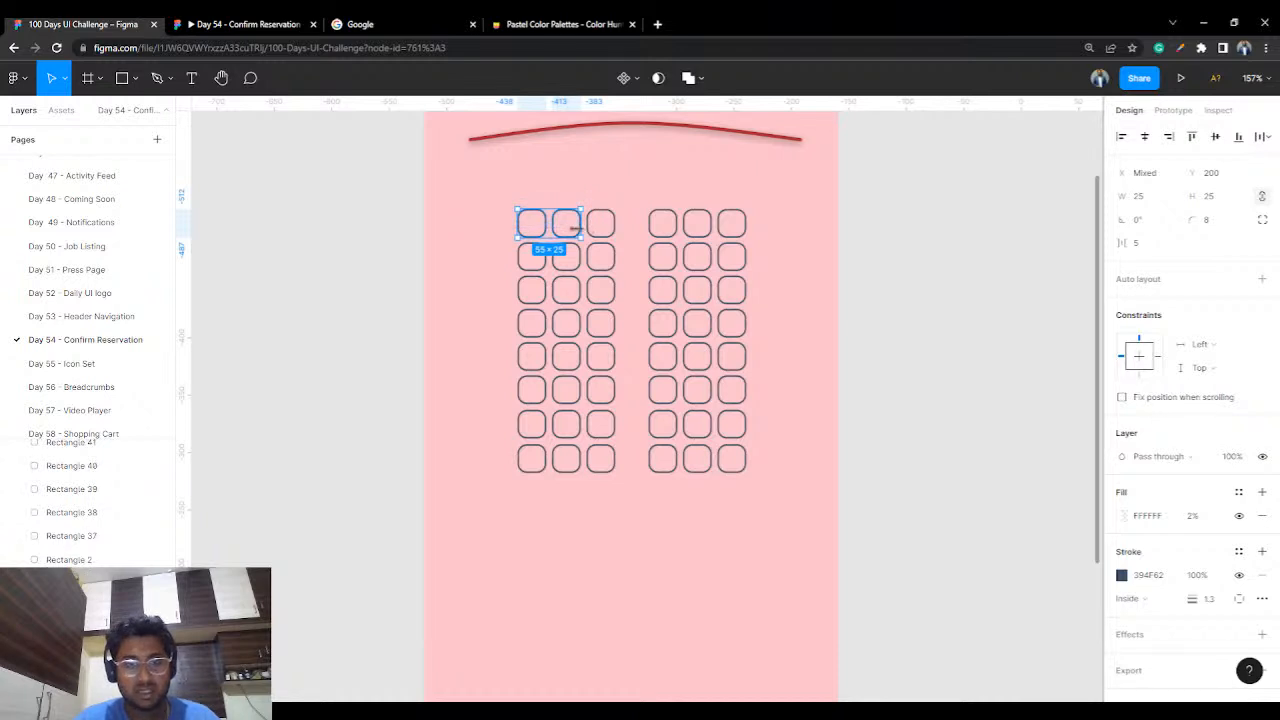
pyautogui.click(405, 215)
pyautogui.hotkey('ctrl', 'v')
pyautogui.moveTo(559, 227); pyautogui.dragTo(490, 260)
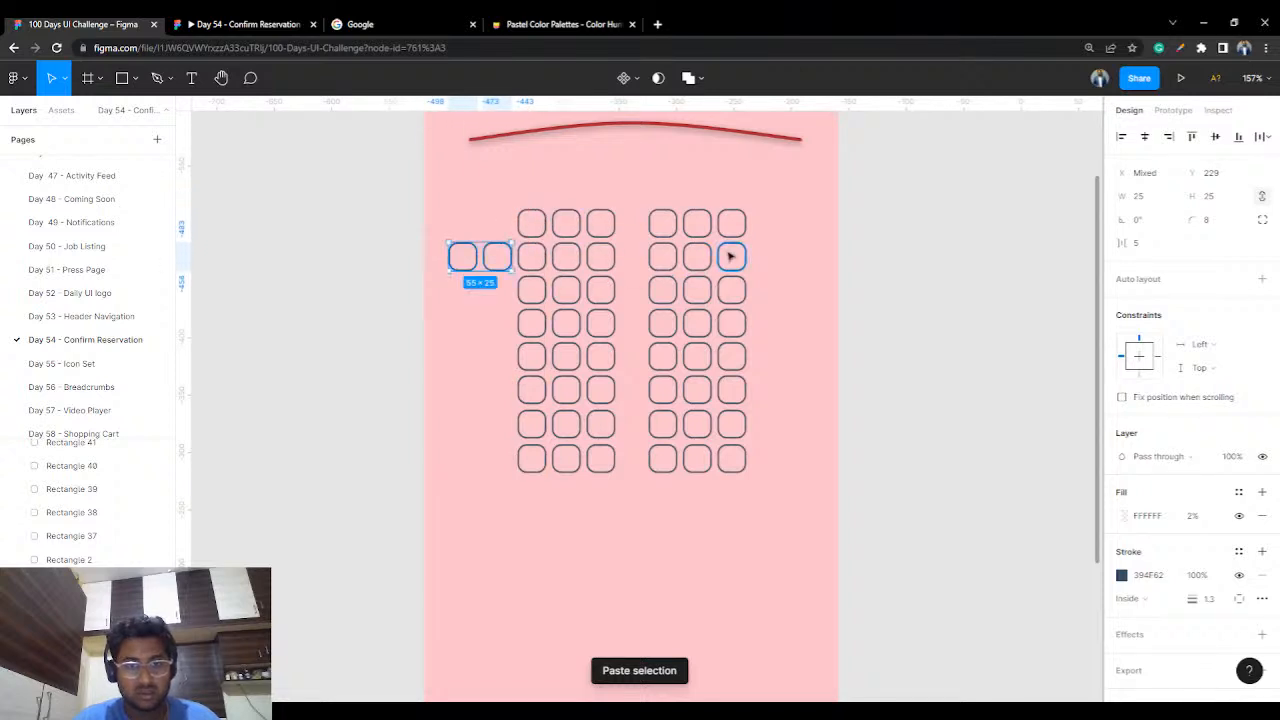
pyautogui.hotkey('ctrl', 'v')
pyautogui.moveTo(573, 232); pyautogui.dragTo(791, 259)
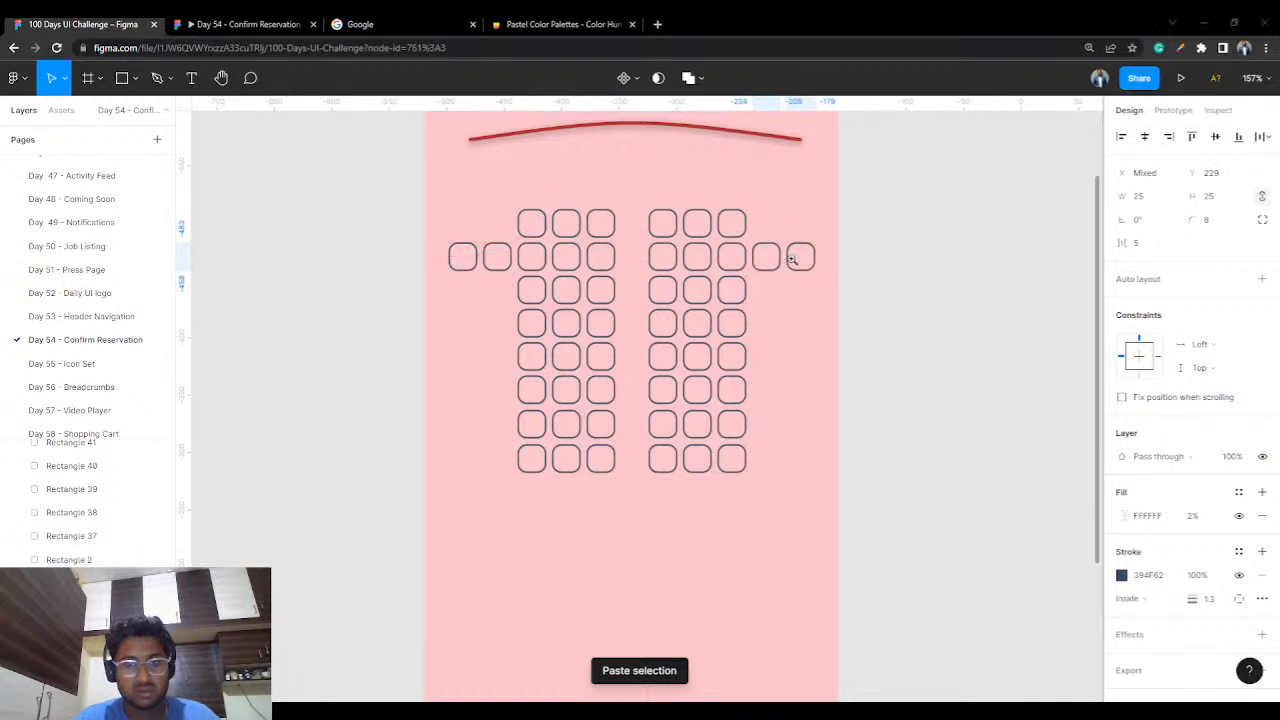
# - Move the outermost seat on each side of the second row down to the matching outer position in the third row, at Y 258
pyautogui.moveTo(783, 254); pyautogui.dragTo(766, 290)
pyautogui.click(907, 229)
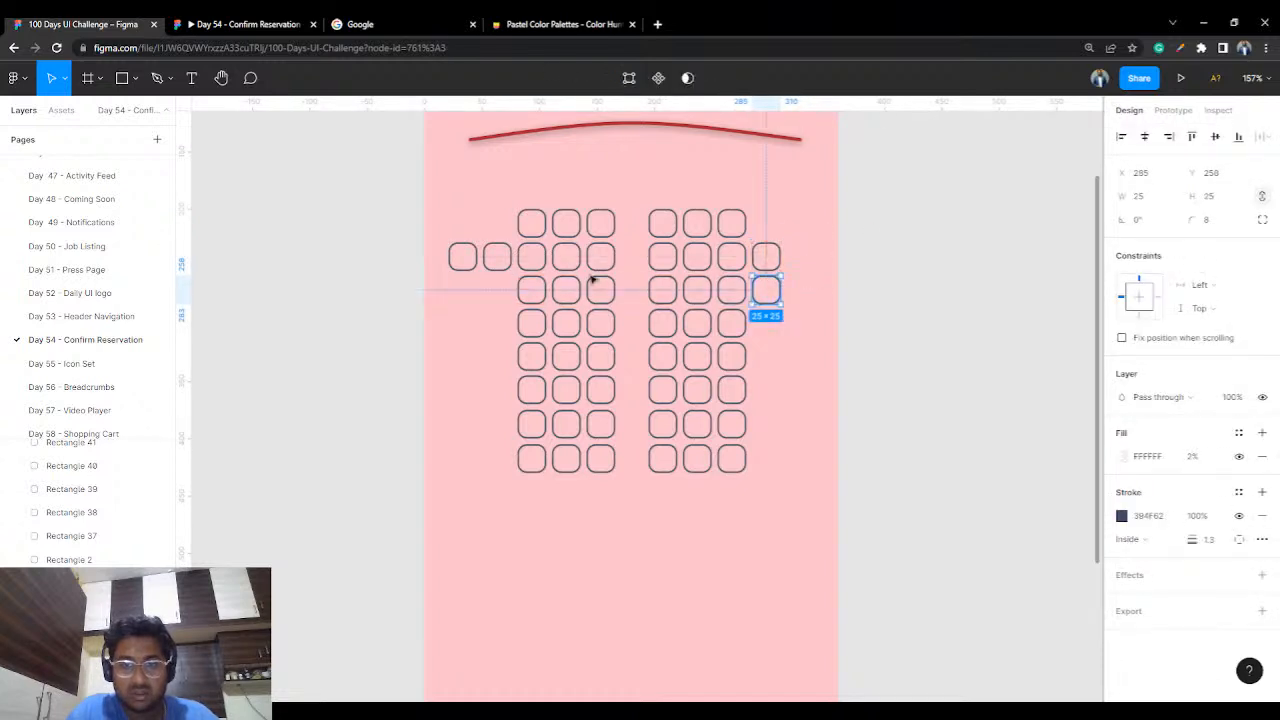
pyautogui.moveTo(463, 256); pyautogui.dragTo(504, 297)
pyautogui.click(926, 276)
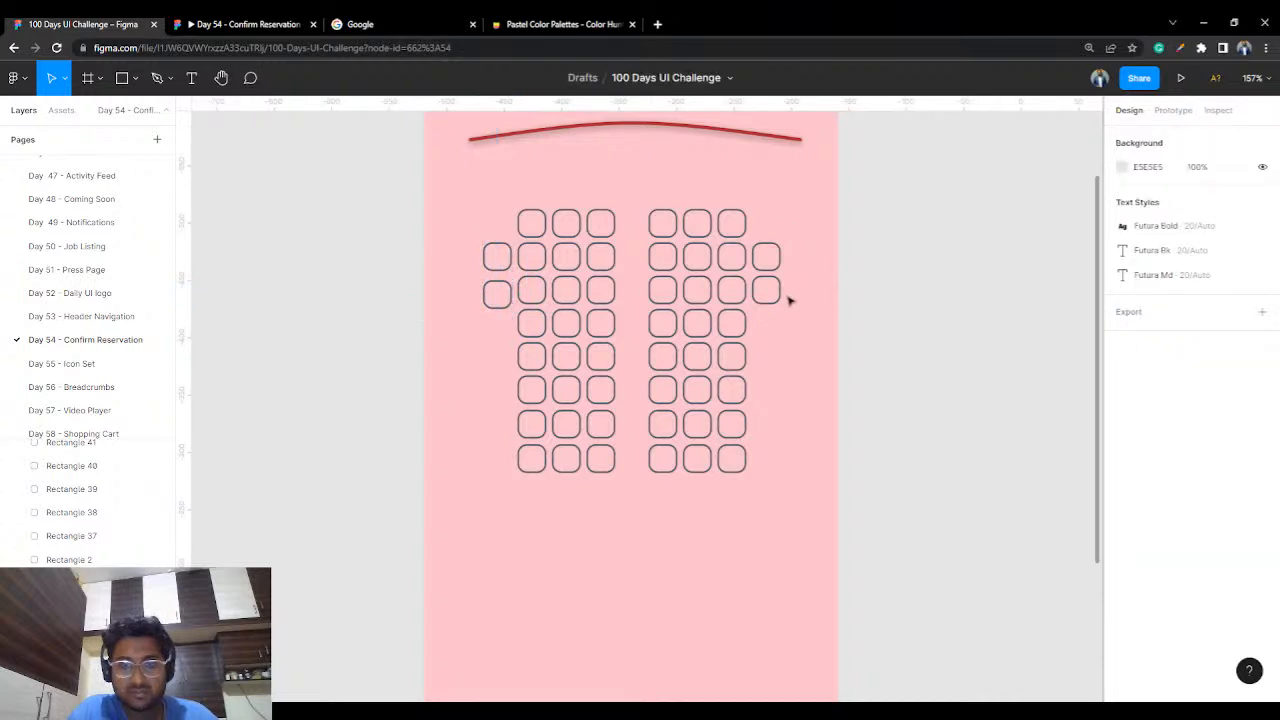
pyautogui.click(502, 297)
pyautogui.moveTo(503, 297); pyautogui.dragTo(503, 292)
# - Copy the two outer left seats in rows two and three, and place duplicate pairs at both ends of rows four and five
pyautogui.moveTo(477, 241); pyautogui.dragTo(505, 308)
pyautogui.click(480, 338)
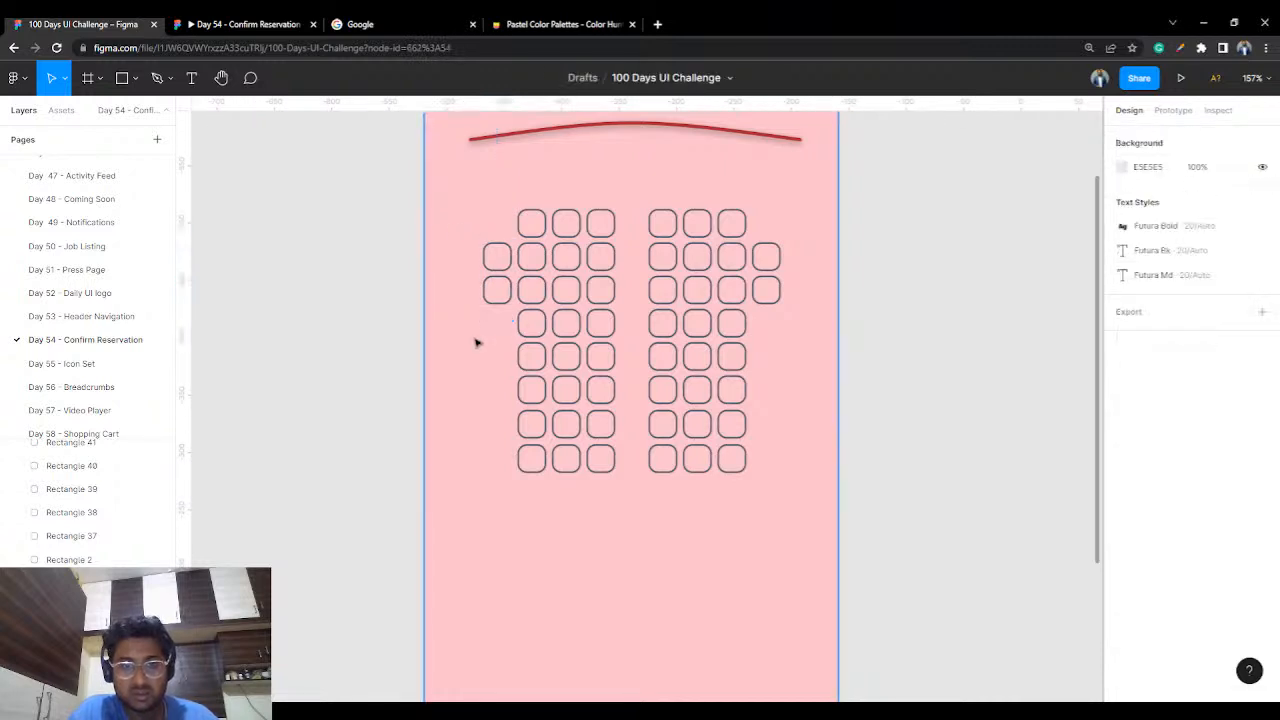
pyautogui.hotkey('ctrl', 'v')
pyautogui.moveTo(500, 260); pyautogui.dragTo(504, 326)
pyautogui.hotkey('ctrl', 'z')
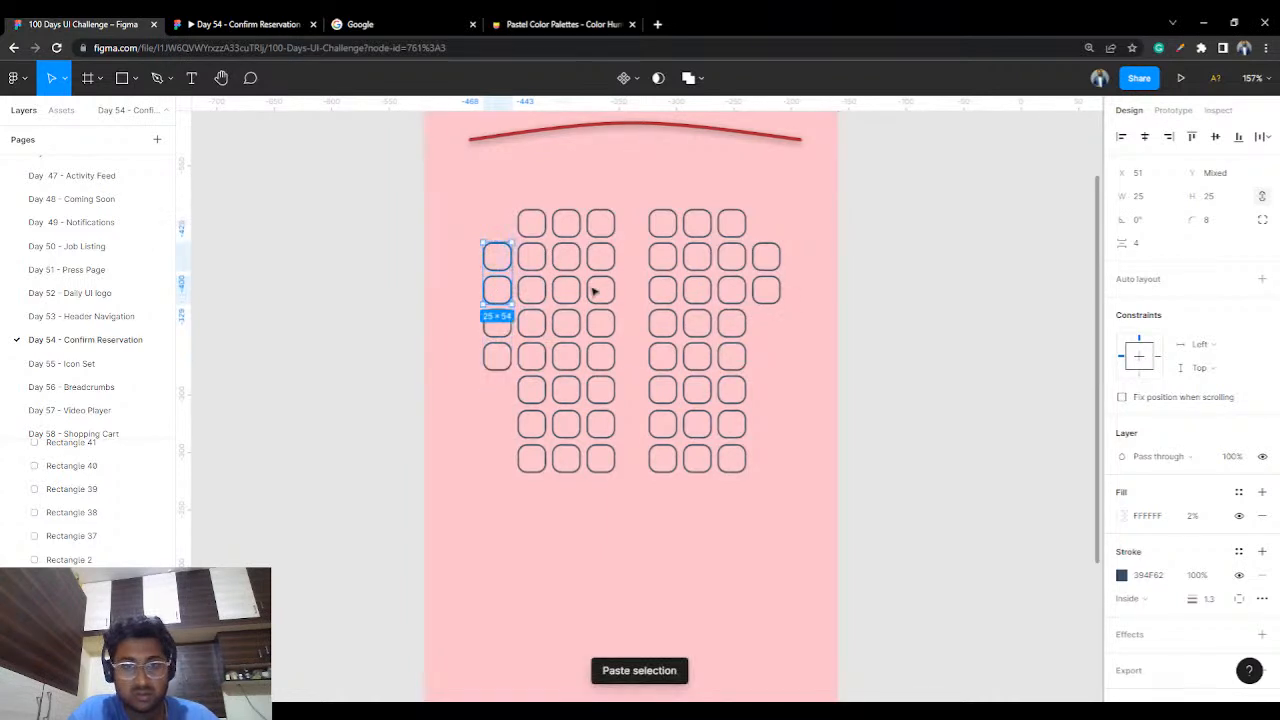
pyautogui.moveTo(500, 262); pyautogui.dragTo(757, 323)
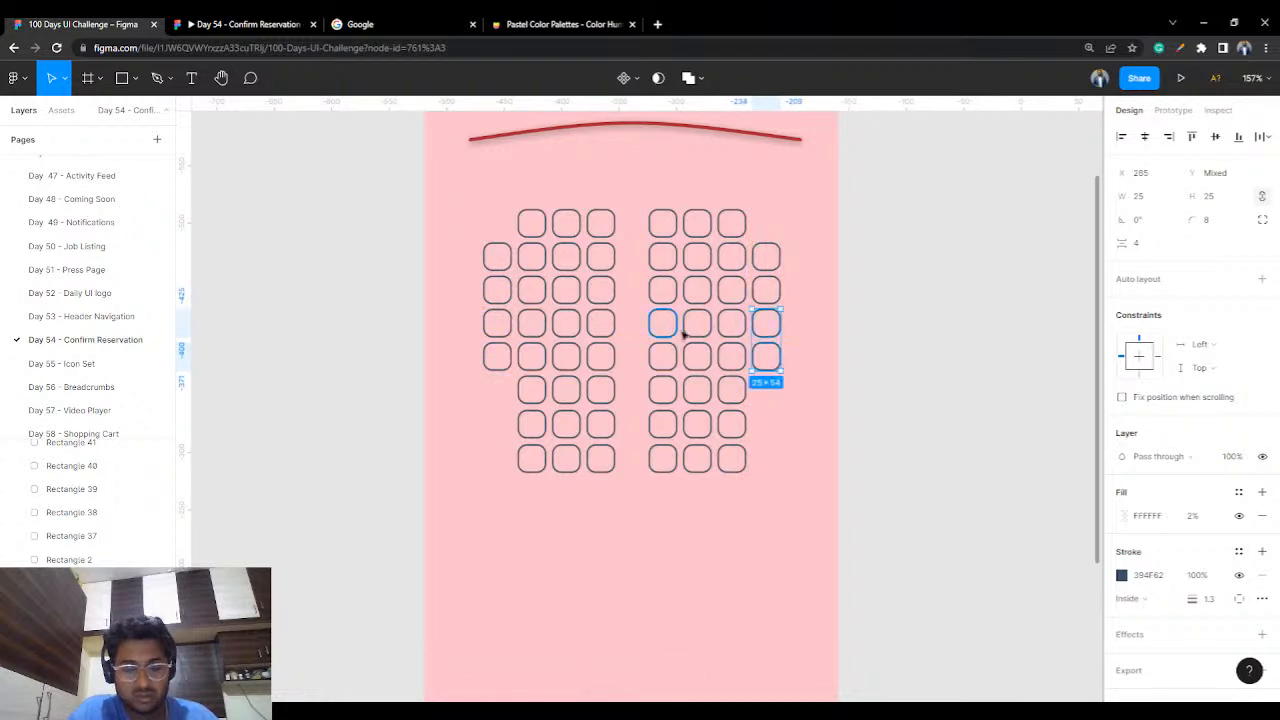
# - Paste two more vertical seat pairs and align them with the outer ends of the sixth and seventh rows
pyautogui.click(860, 309)
pyautogui.hotkey('ctrl', 'z')
pyautogui.moveTo(766, 334); pyautogui.dragTo(502, 402)
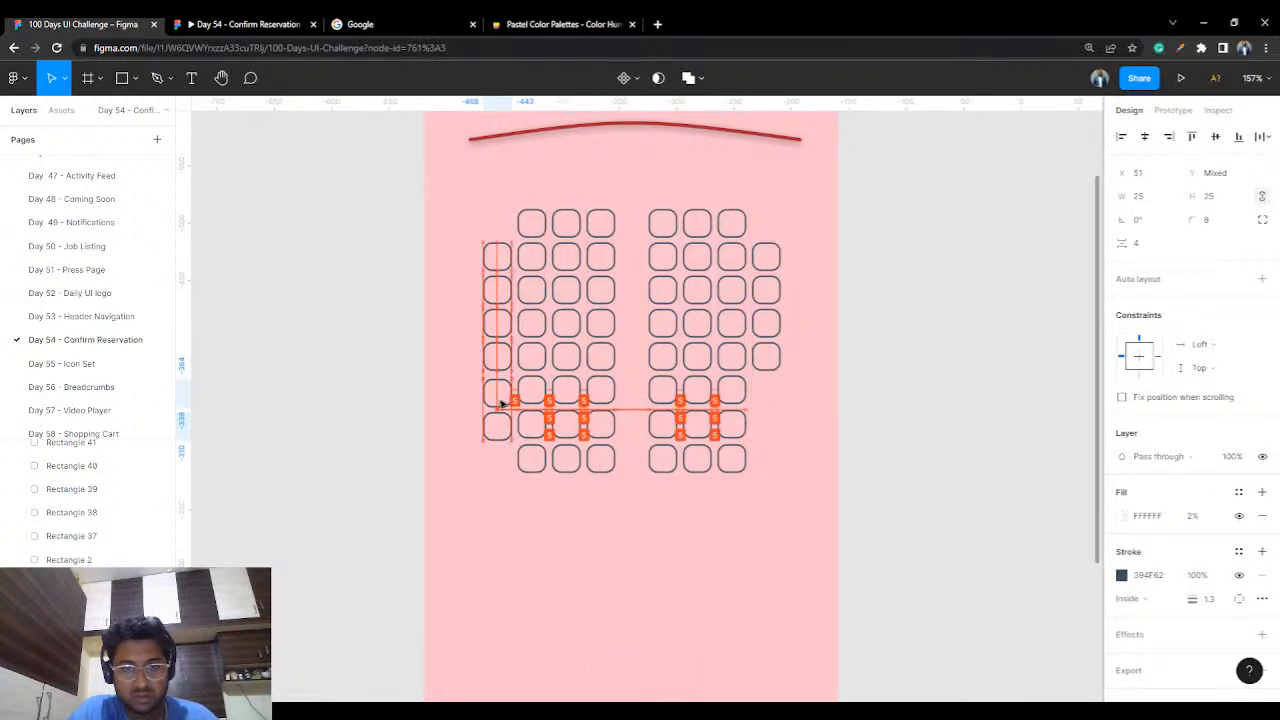
pyautogui.moveTo(502, 402); pyautogui.dragTo(500, 400)
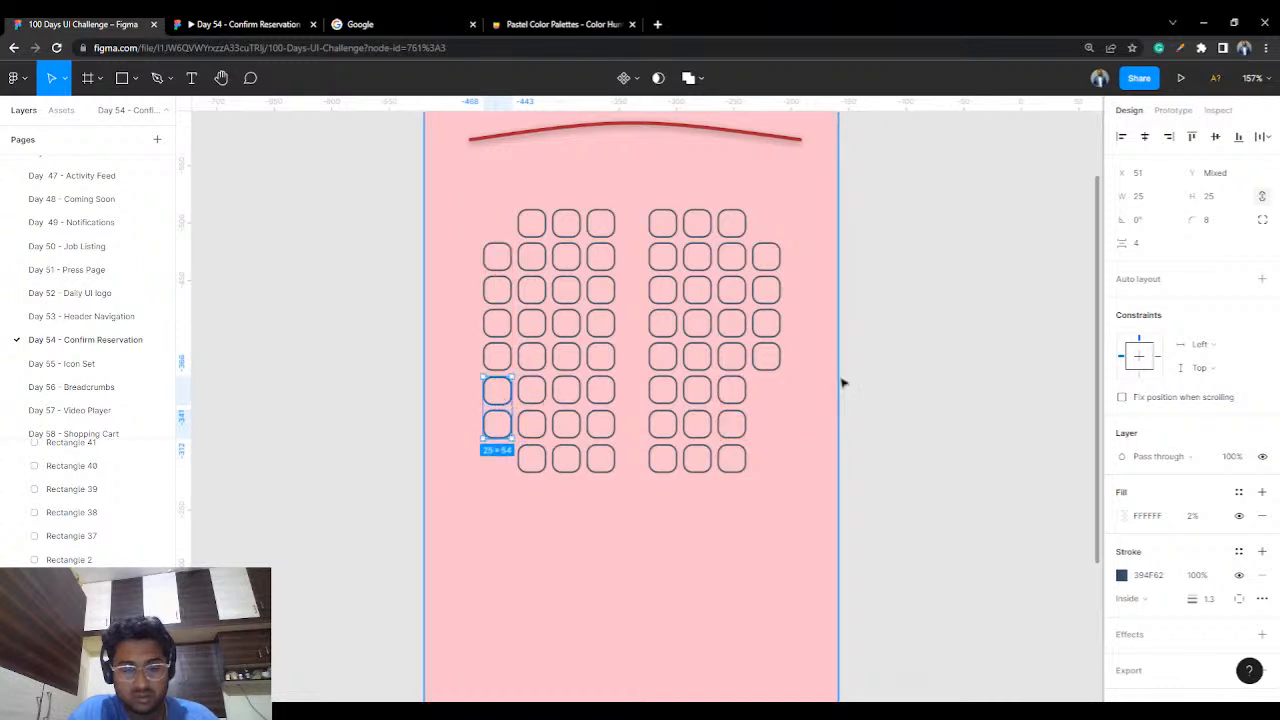
pyautogui.hotkey('ctrl', 'v')
pyautogui.moveTo(769, 340); pyautogui.dragTo(766, 406)
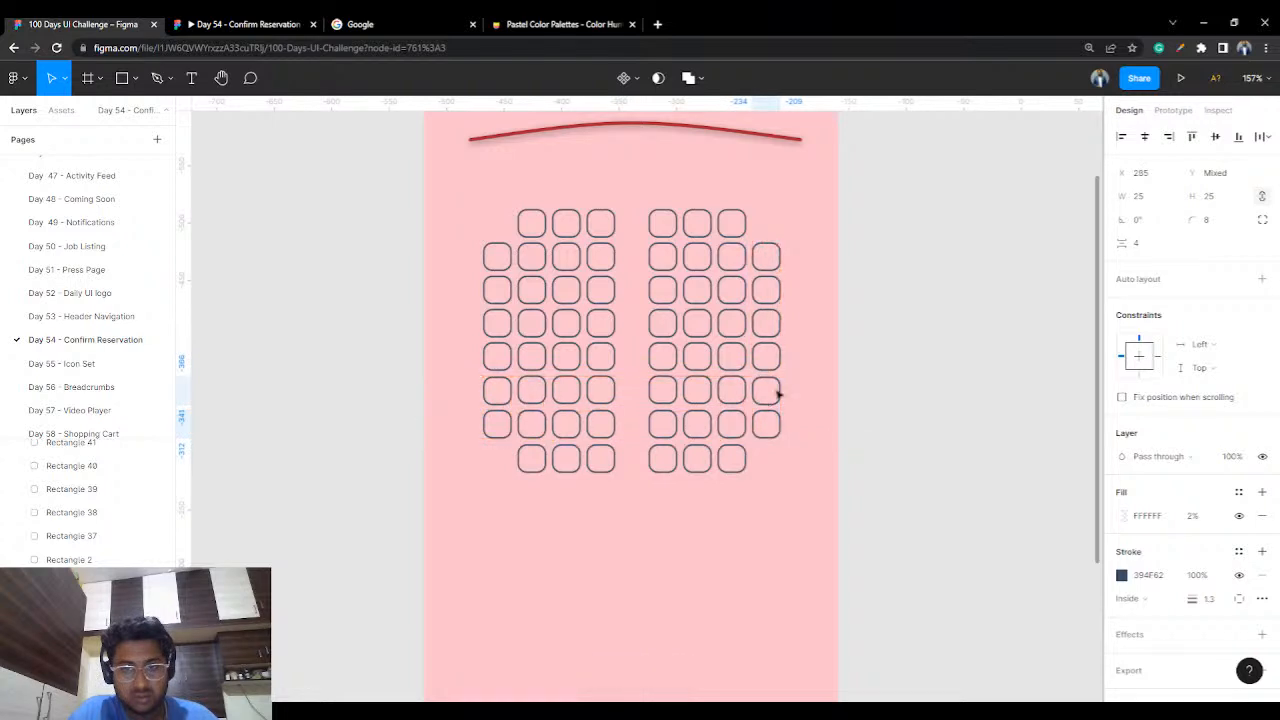
pyautogui.click(894, 323)
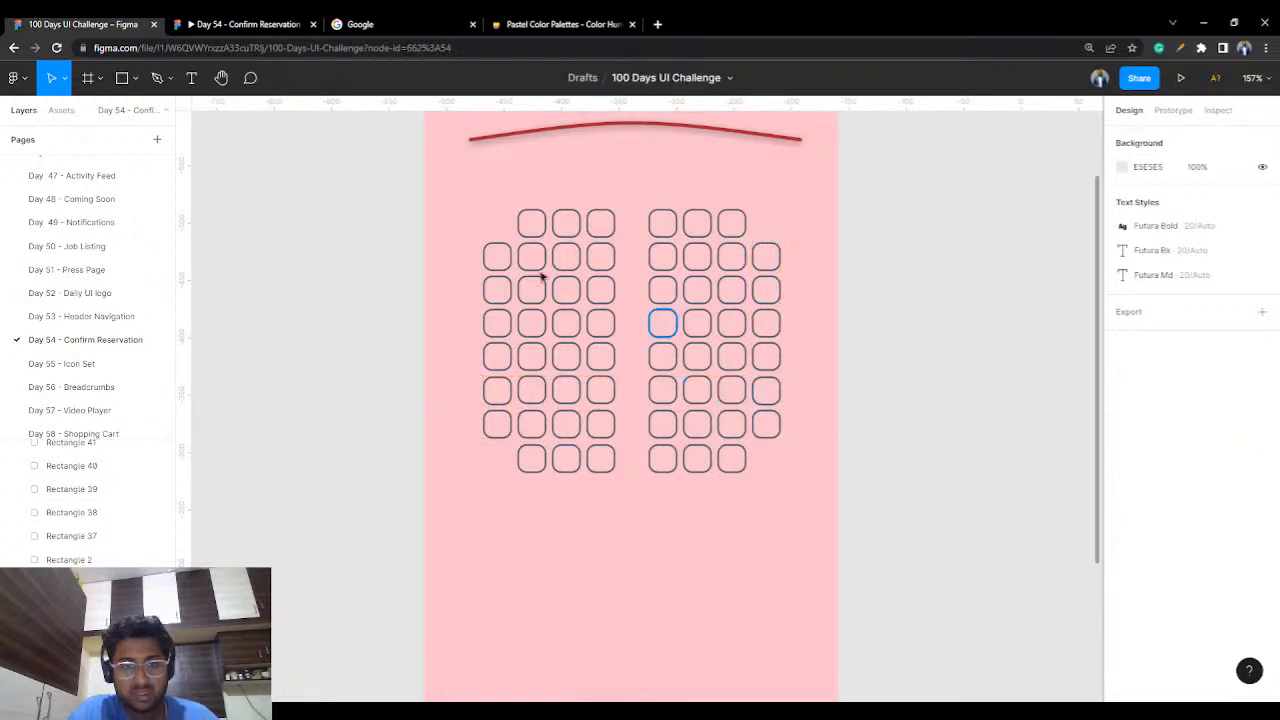
# - Widen the red curved screen line to 301 px and center it horizontally on the mobile screen
pyautogui.click(503, 260)
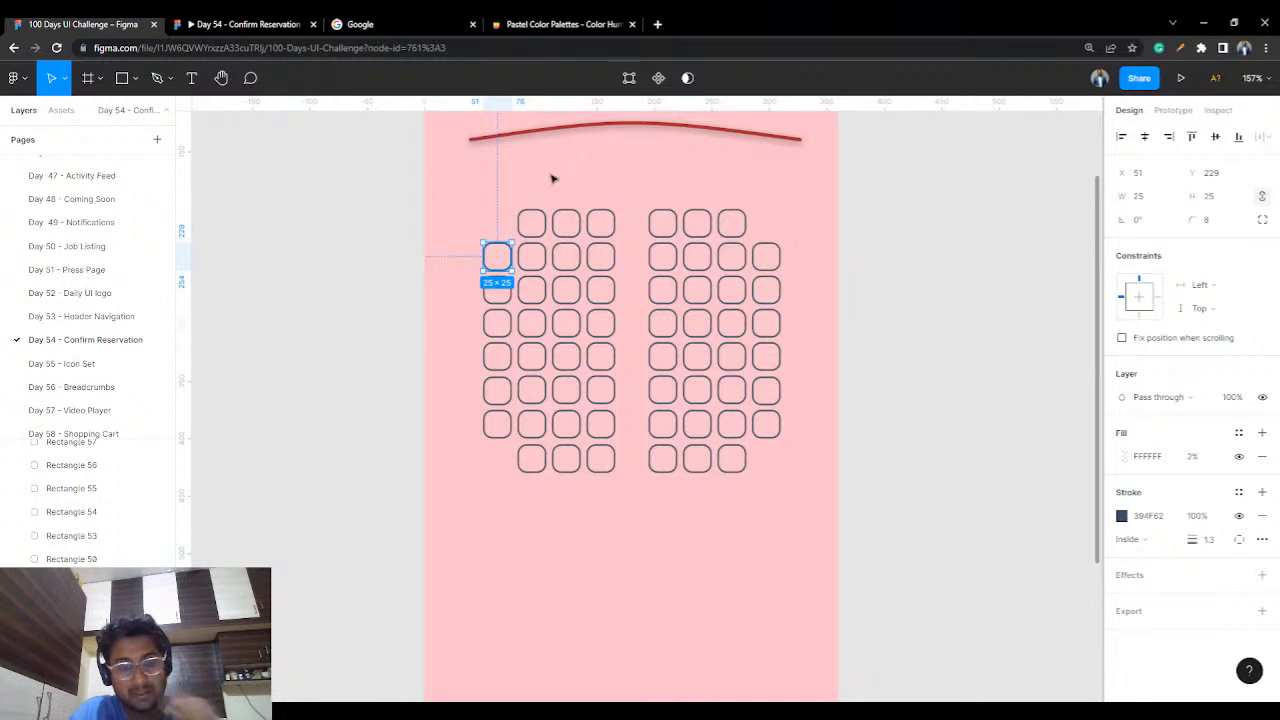
pyautogui.press('alt')
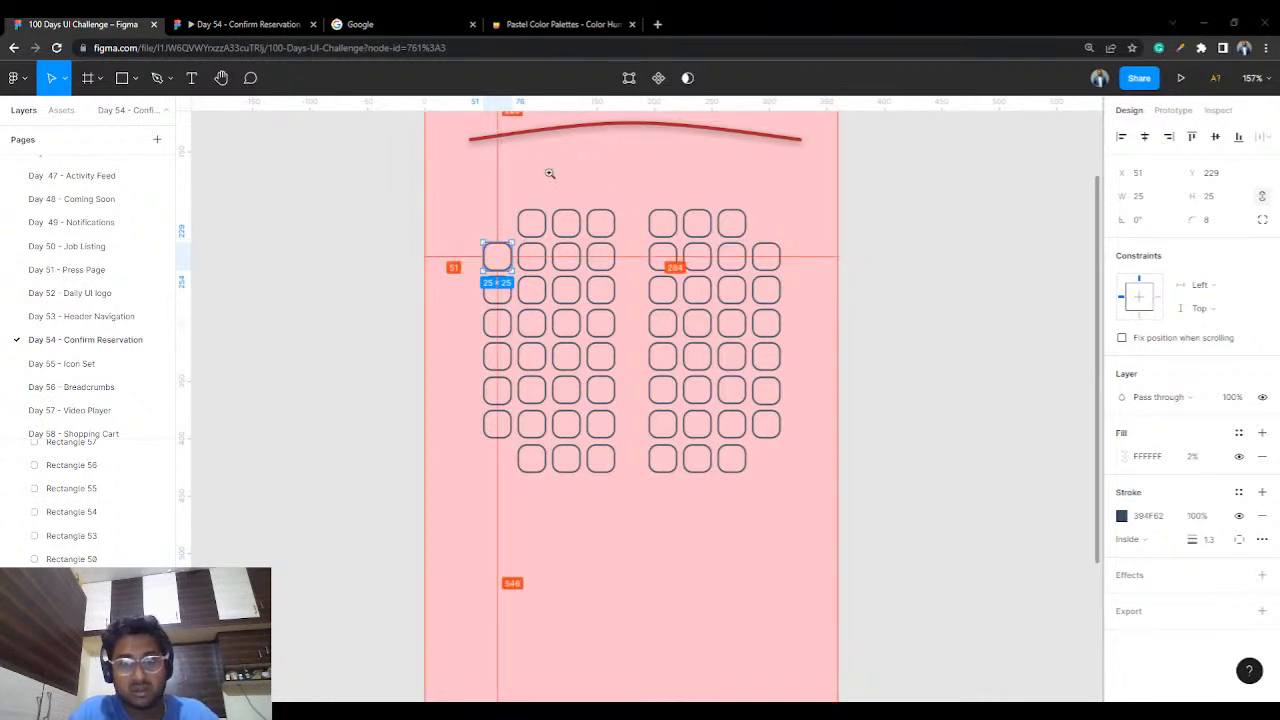
pyautogui.click(502, 136)
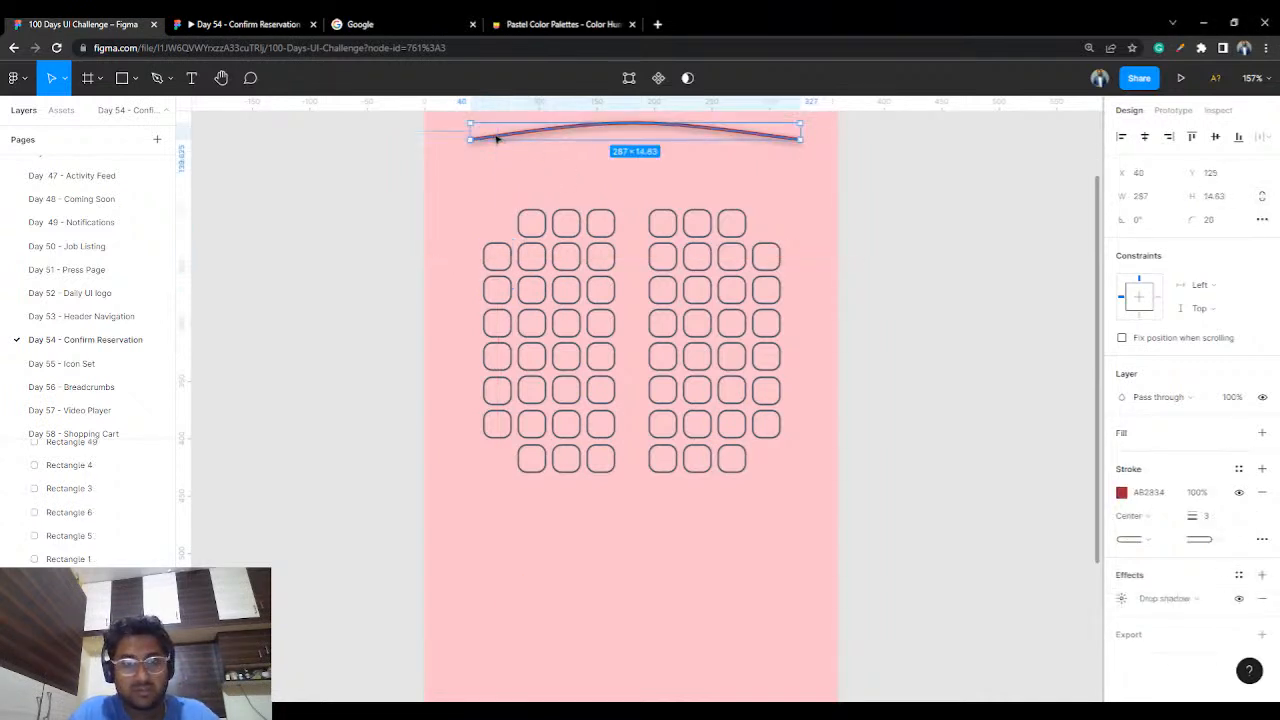
pyautogui.moveTo(460, 134); pyautogui.dragTo(454, 134)
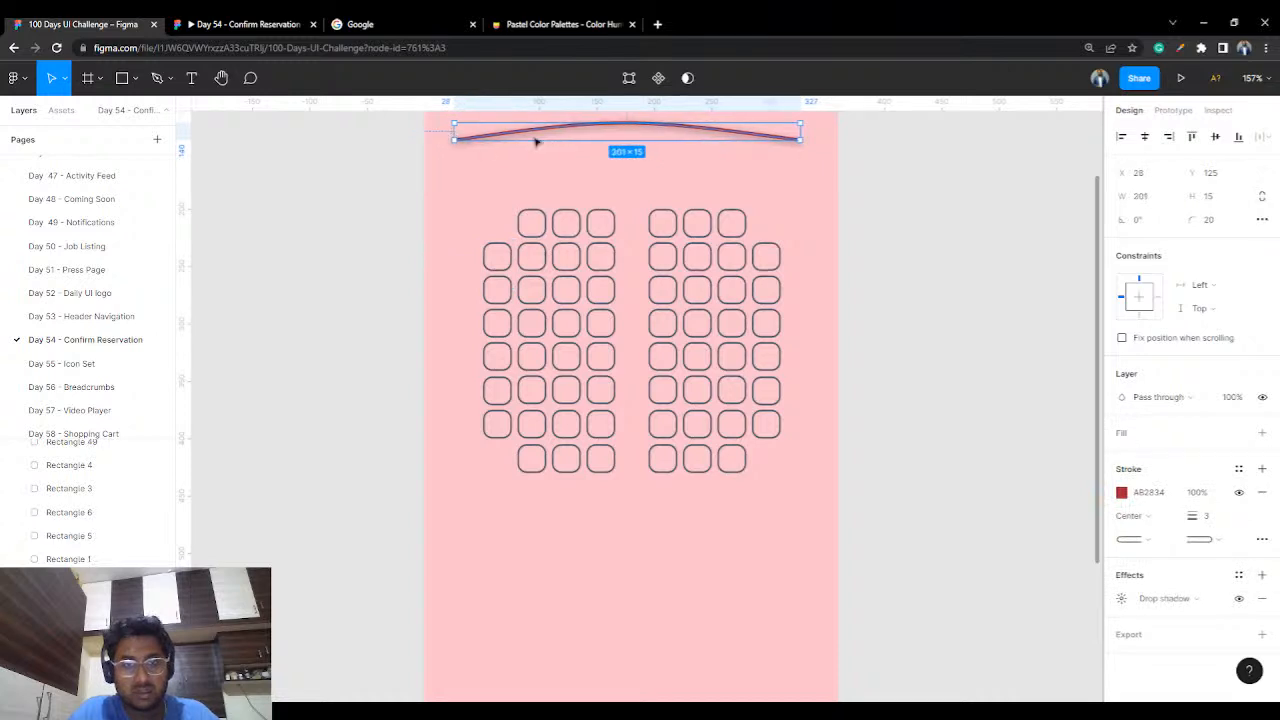
pyautogui.click(1145, 137)
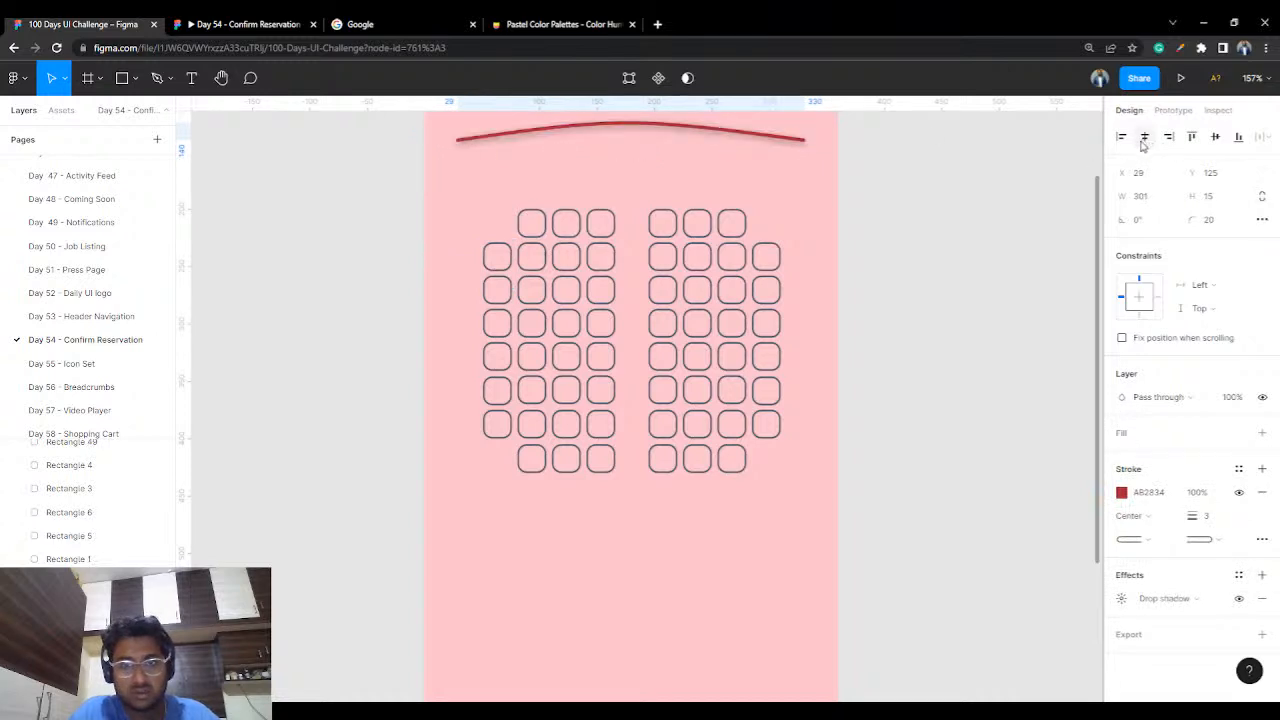
pyautogui.click(943, 167)
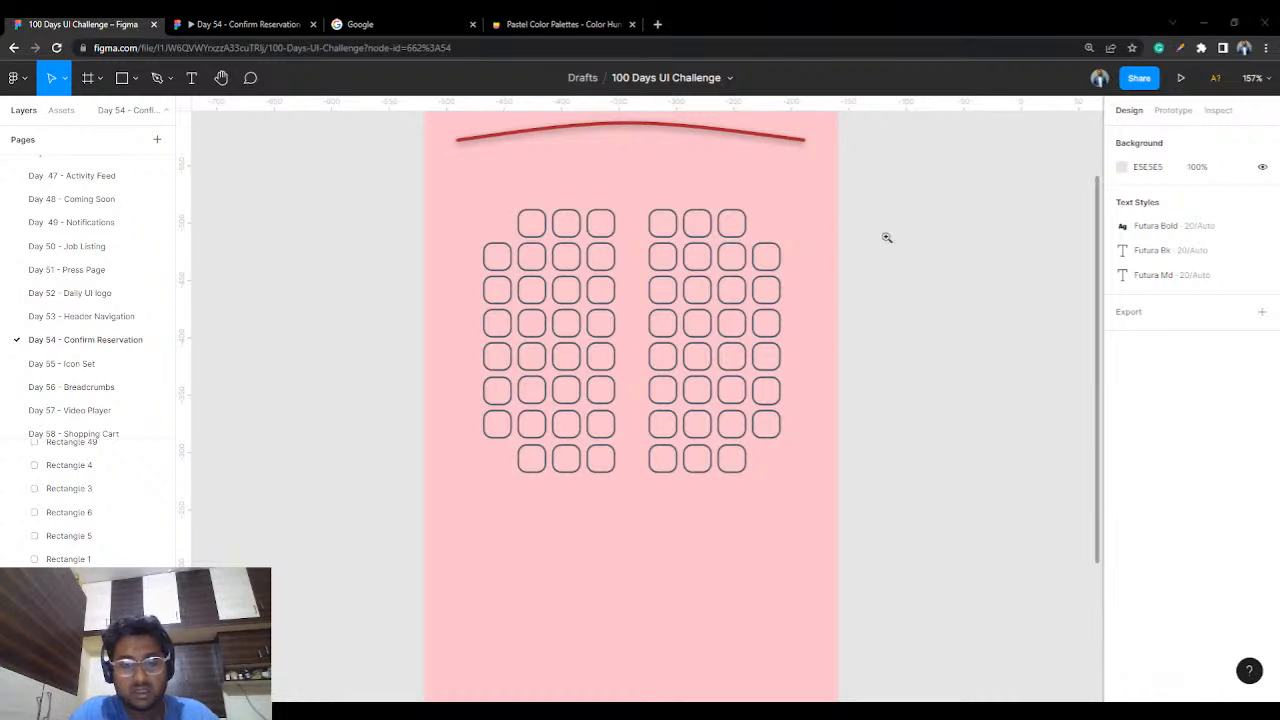
# - In the left block, fill the third row's two middle seats and the bottom row's last two seats with 394F62 at 100% opacity
pyautogui.click(566, 291)
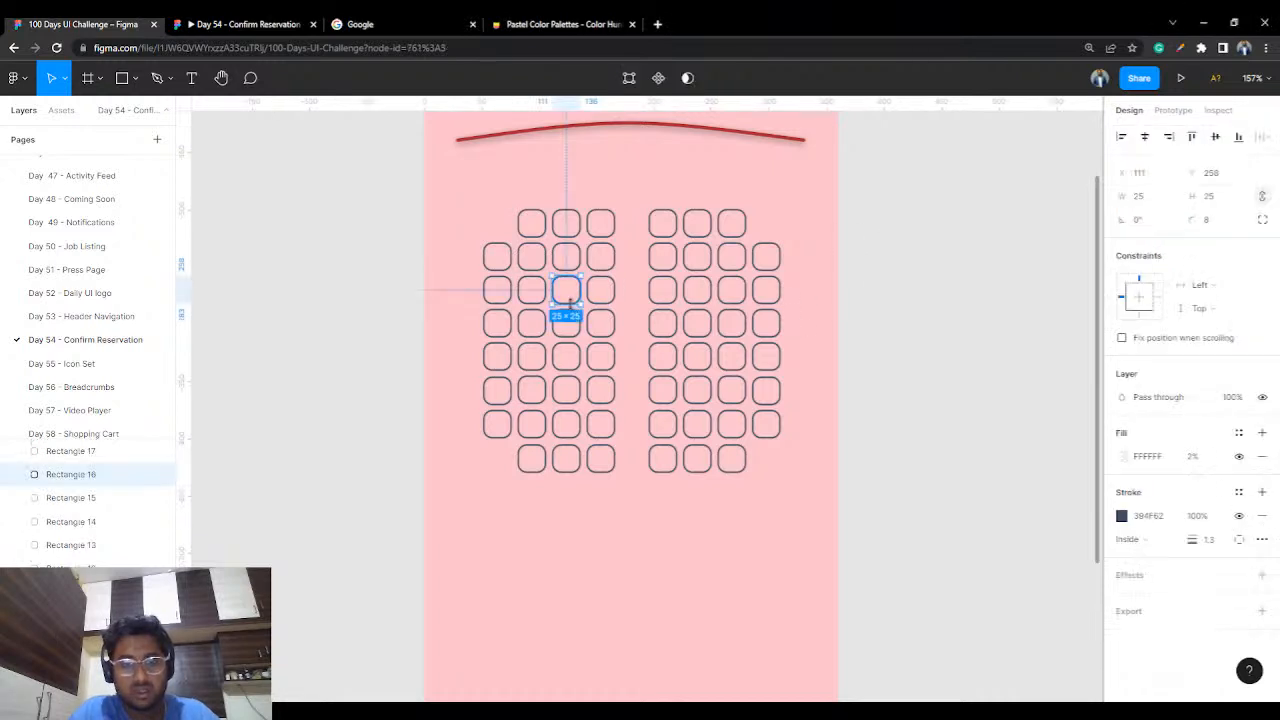
pyautogui.click(1167, 515)
pyautogui.hotkey('ctrl', 'c')
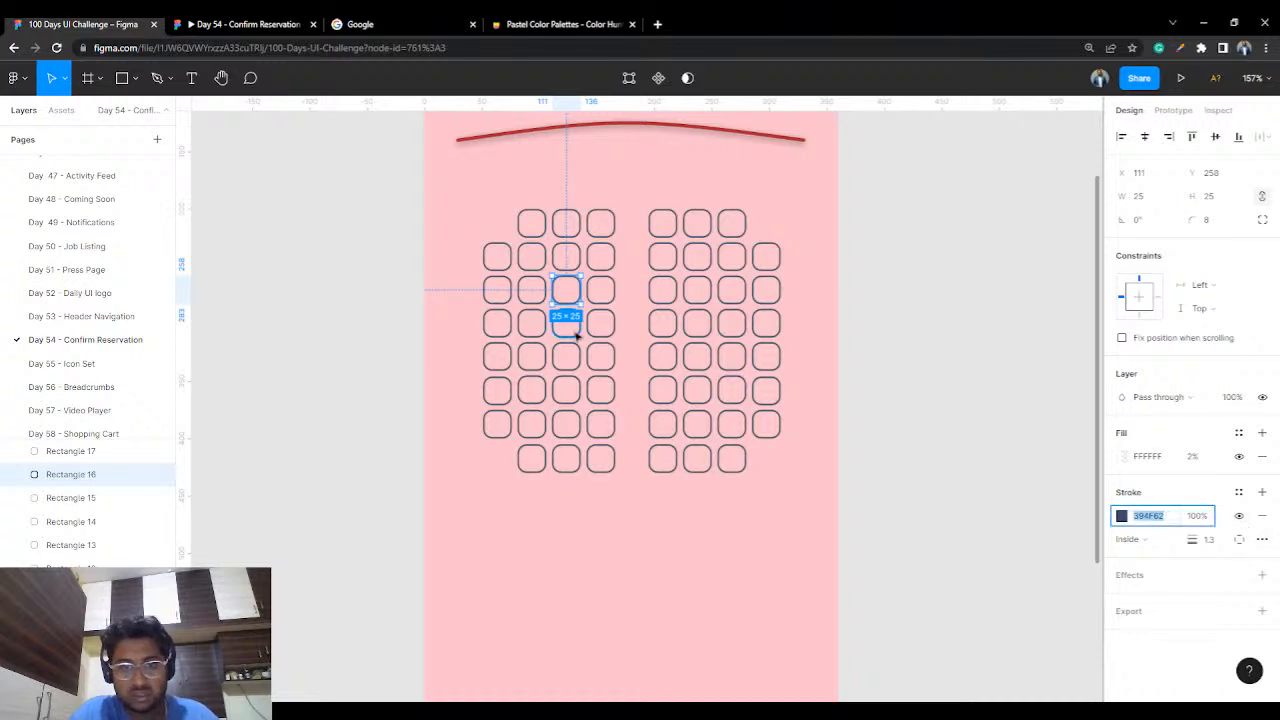
pyautogui.keyDown('shift'); pyautogui.click(540, 298); pyautogui.keyUp('shift')
pyautogui.keyDown('shift'); pyautogui.click(600, 458); pyautogui.keyUp('shift')
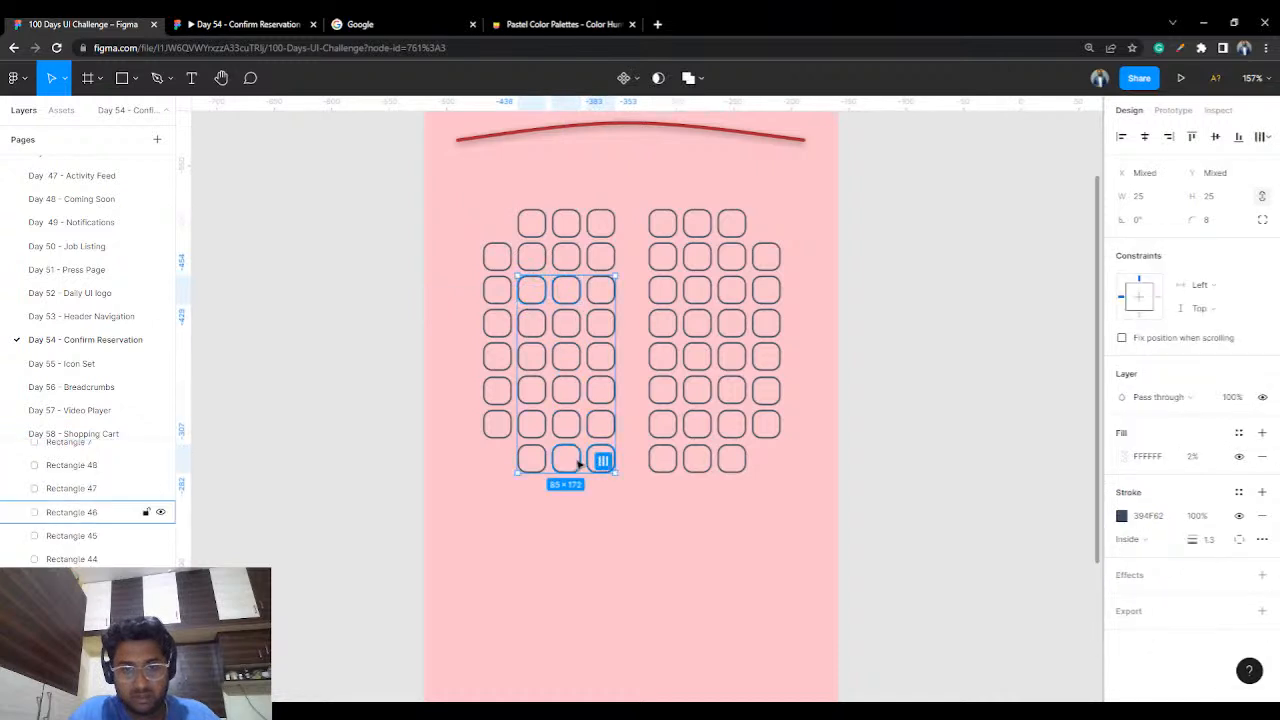
pyautogui.click(1146, 457)
pyautogui.hotkey('ctrl', 'v')
pyautogui.press('Return')
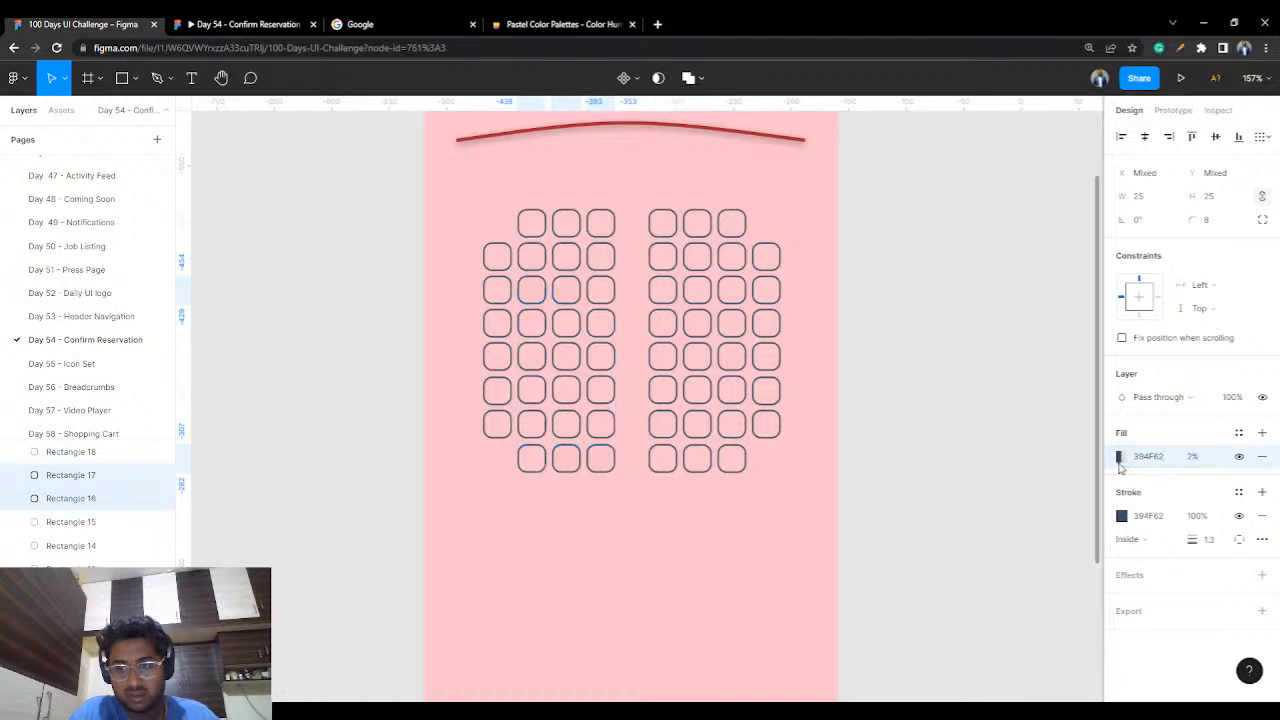
pyautogui.click(1121, 457)
pyautogui.hotkey('ctrl', 'c')
pyautogui.moveTo(978, 550); pyautogui.dragTo(1142, 541)
pyautogui.click(988, 245)
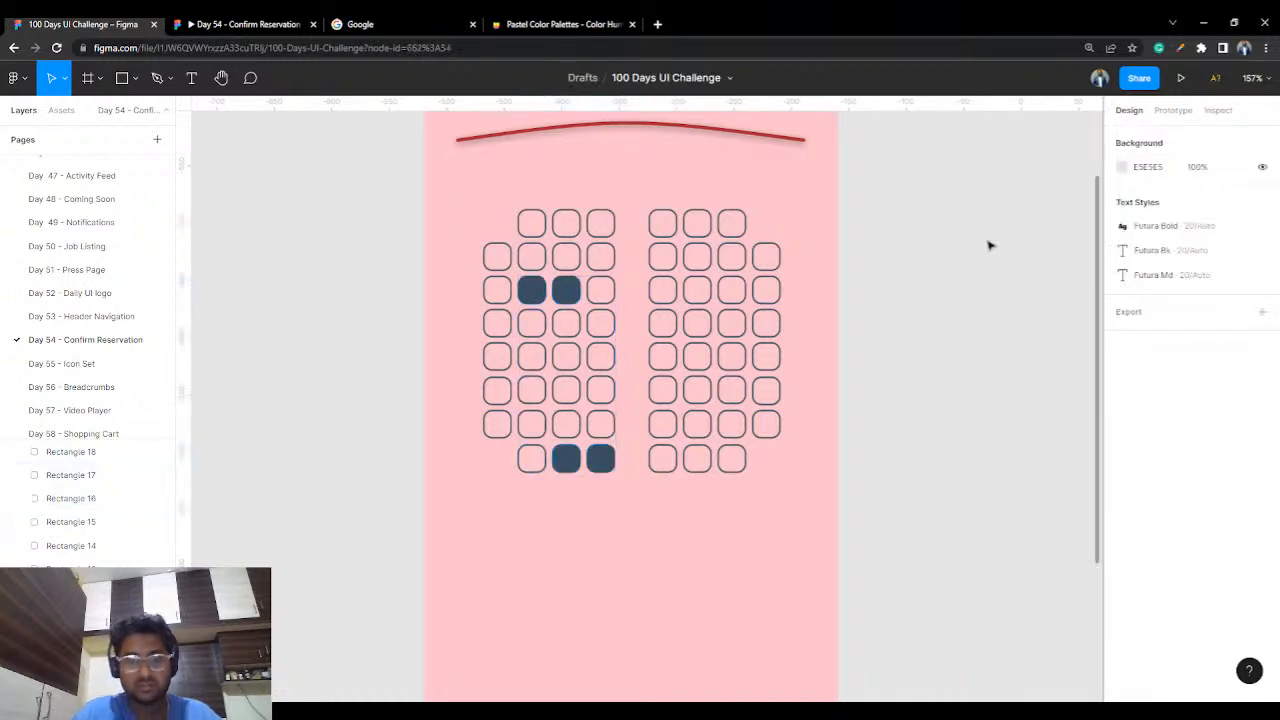
# - Fill all four seats in the right block's seventh row with 394F62 at 100% opacity
pyautogui.click(697, 290)
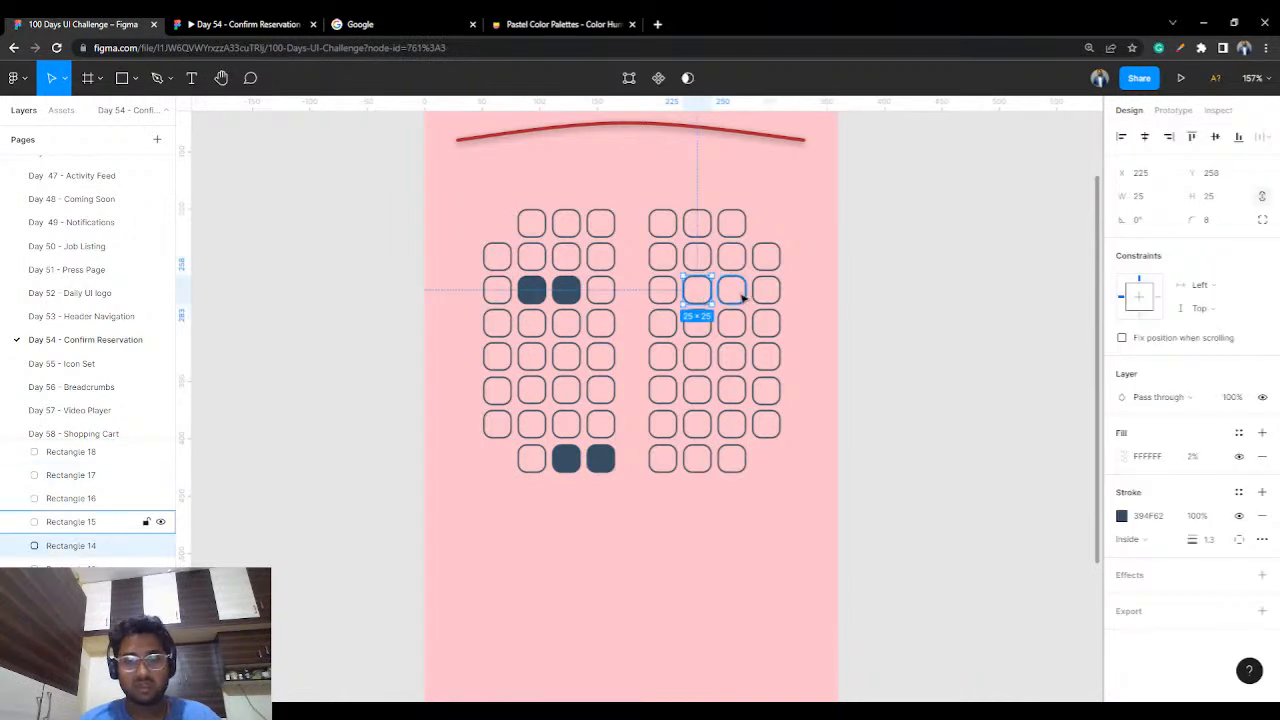
pyautogui.click(697, 223)
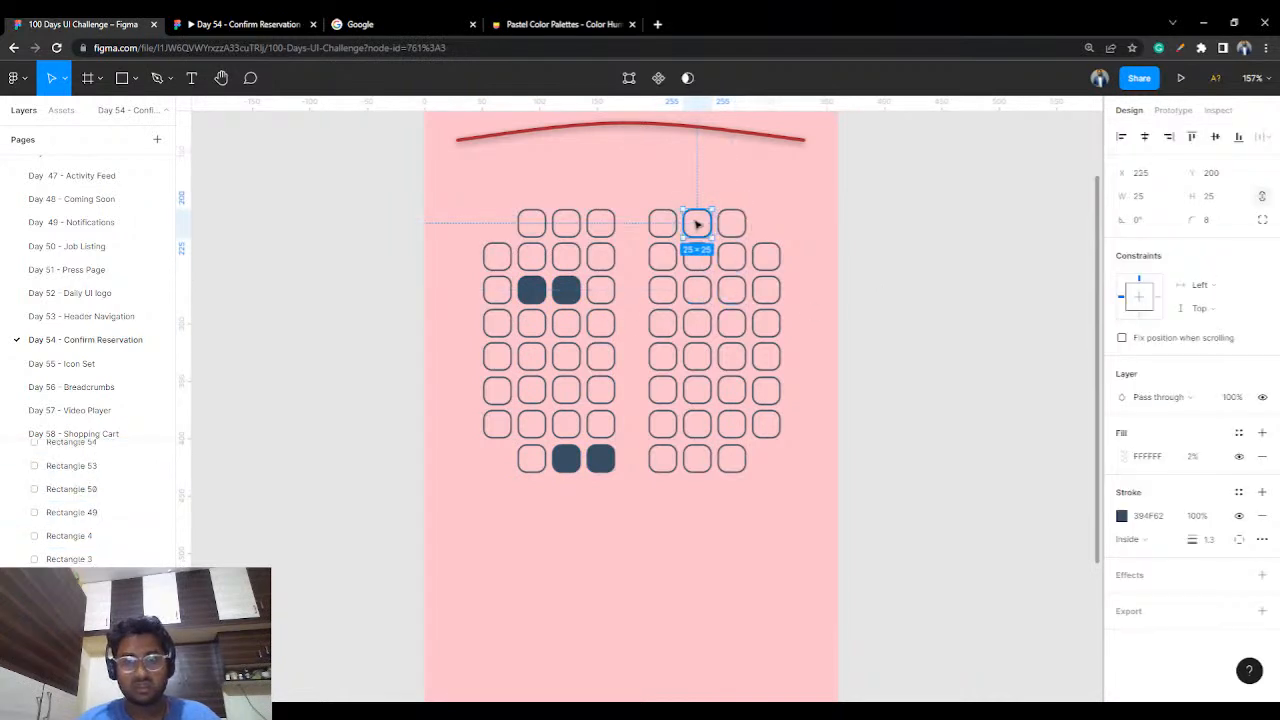
pyautogui.click(766, 424)
pyautogui.keyDown('shift'); pyautogui.click(732, 424); pyautogui.keyUp('shift')
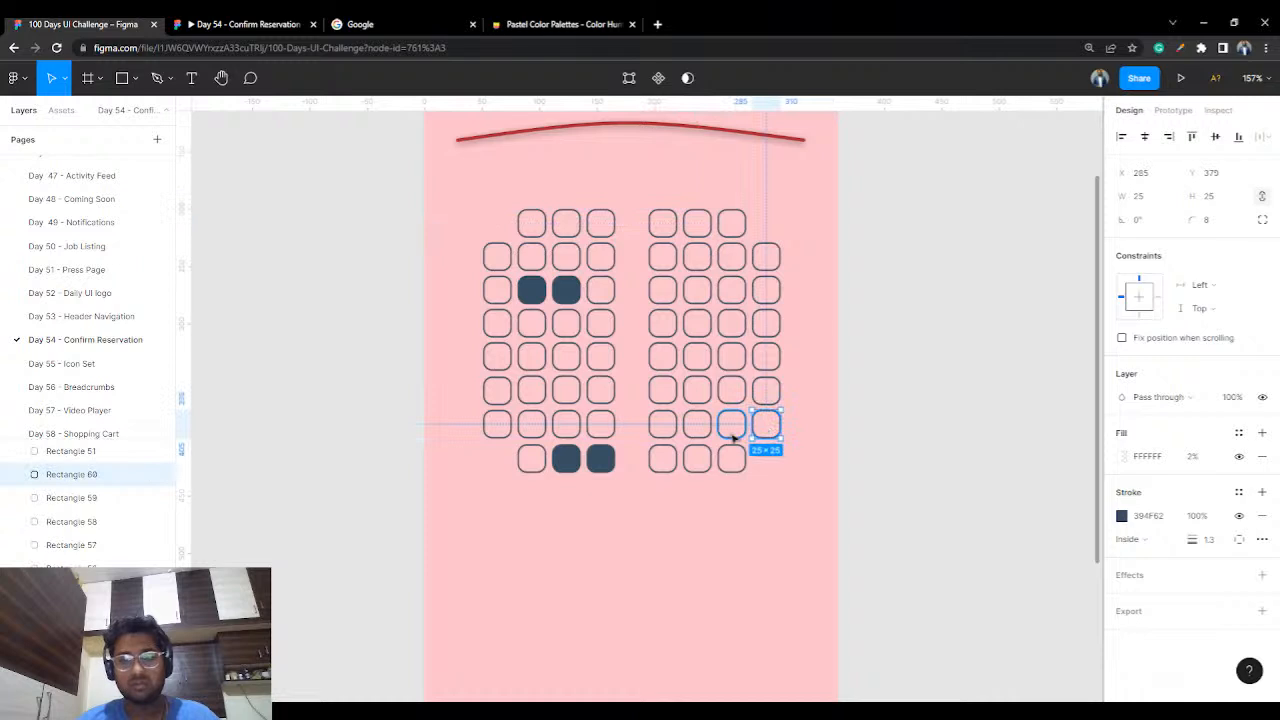
pyautogui.keyDown('shift'); pyautogui.click(697, 424); pyautogui.keyUp('shift')
pyautogui.keyDown('shift'); pyautogui.click(662, 424); pyautogui.keyUp('shift')
pyautogui.keyDown('shift'); pyautogui.click(662, 392); pyautogui.keyUp('shift')
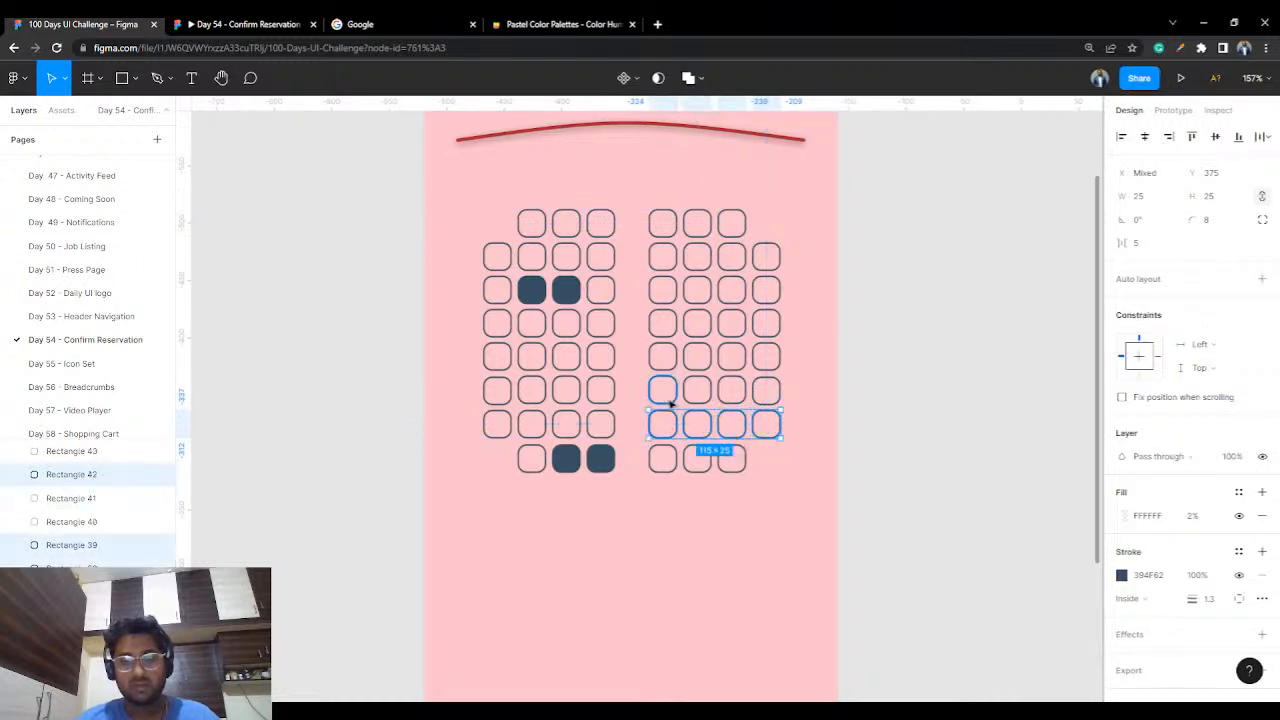
pyautogui.keyDown('shift'); pyautogui.click(690, 395); pyautogui.keyUp('shift')
pyautogui.keyDown('shift'); pyautogui.click(668, 391); pyautogui.keyUp('shift')
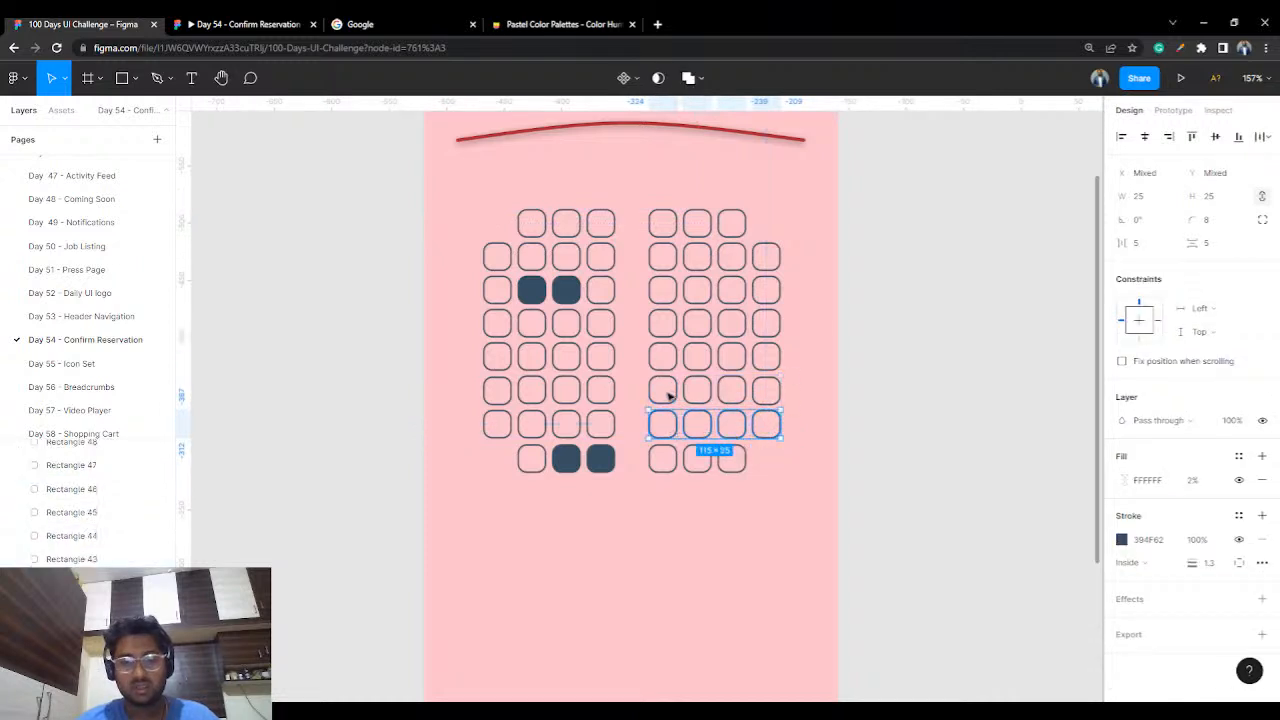
pyautogui.click(1150, 516)
pyautogui.hotkey('ctrl', 'v')
pyautogui.click(1121, 517)
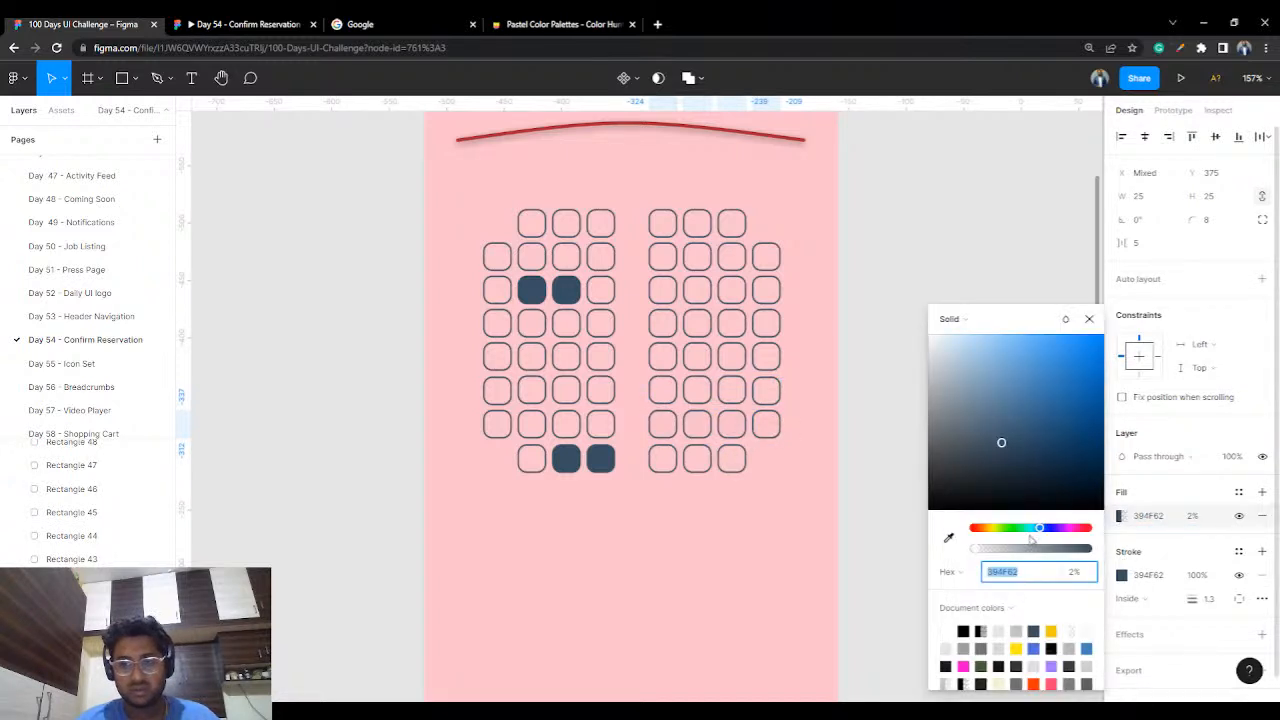
pyautogui.moveTo(976, 548); pyautogui.dragTo(1090, 548)
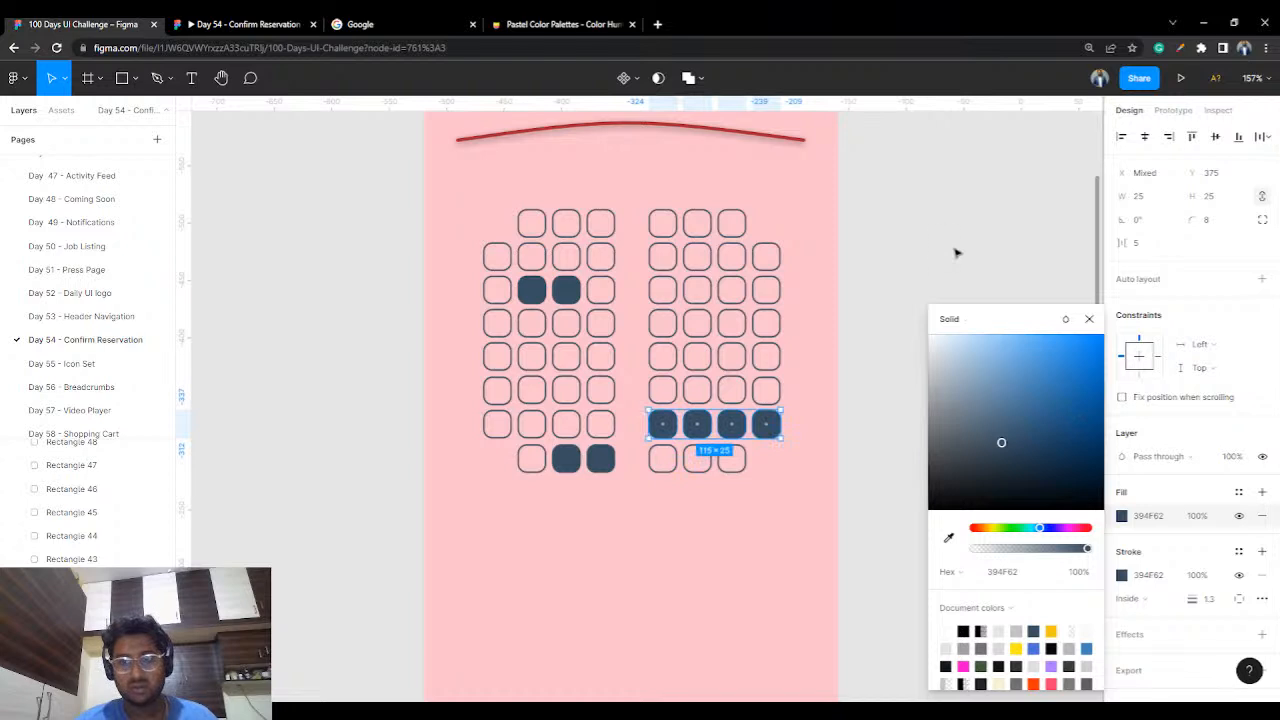
pyautogui.click(955, 253)
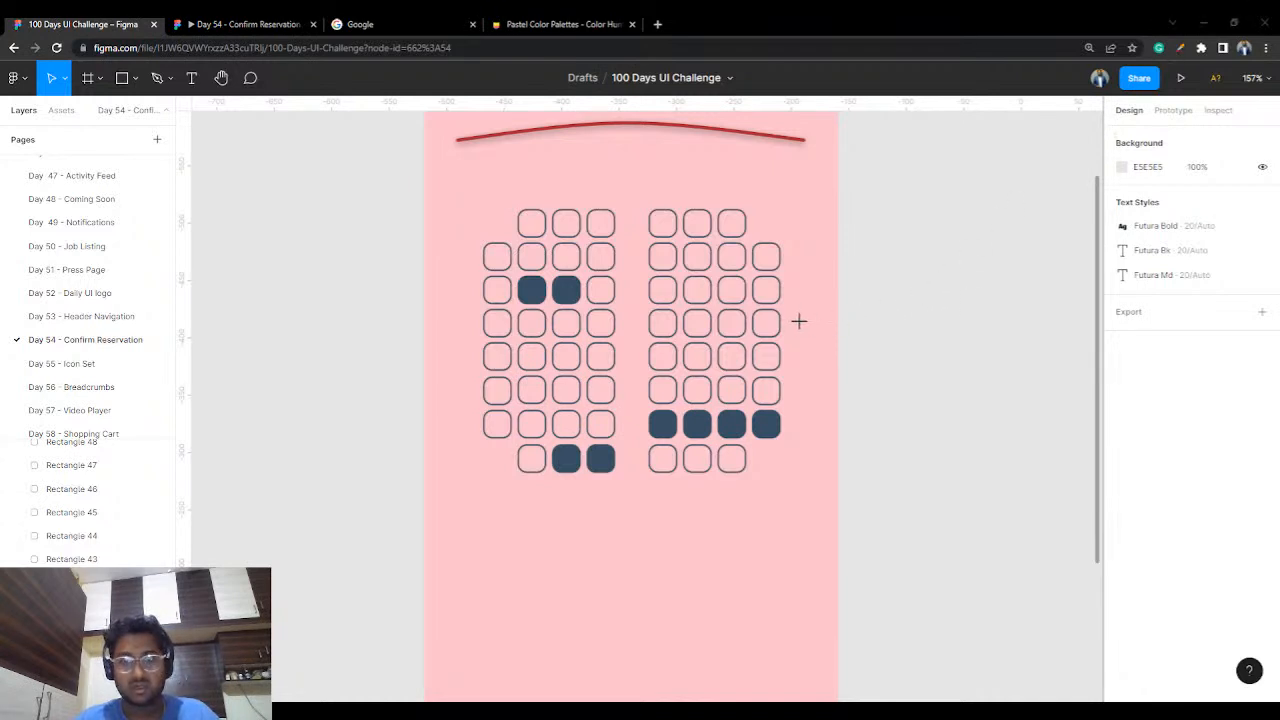
pyautogui.click(704, 331)
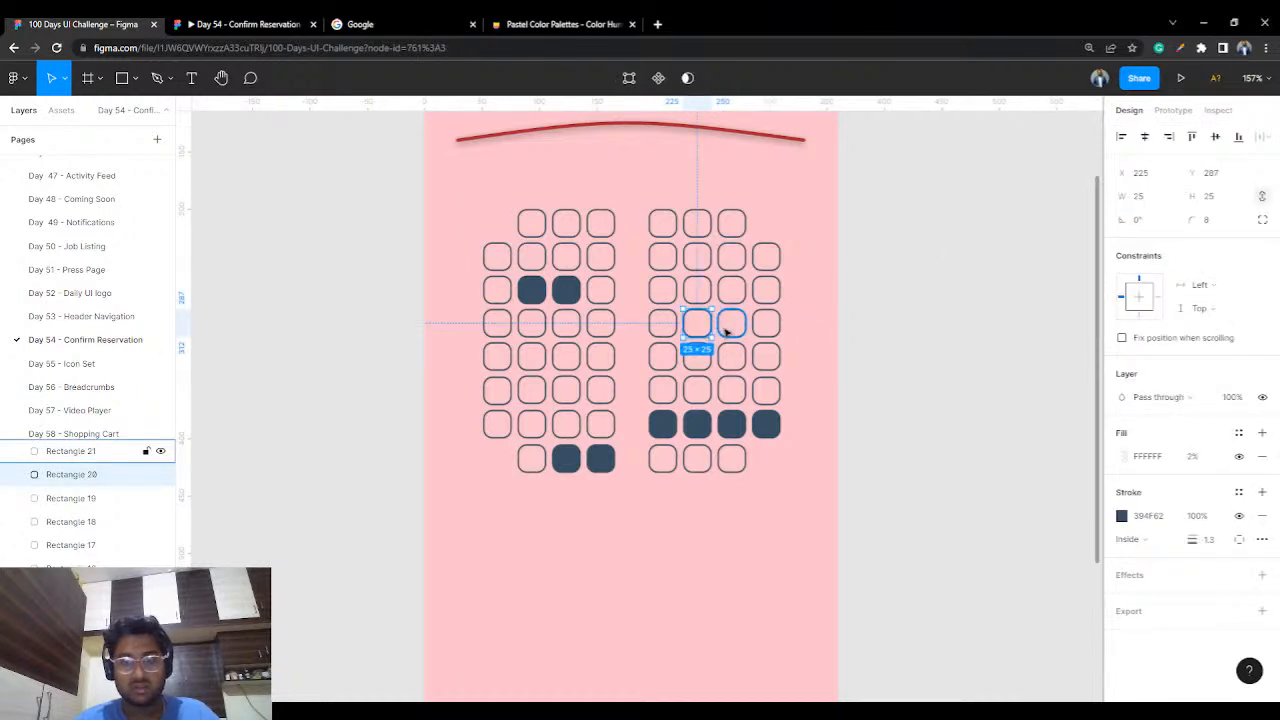
pyautogui.keyDown('shift'); pyautogui.click(726, 331); pyautogui.keyUp('shift')
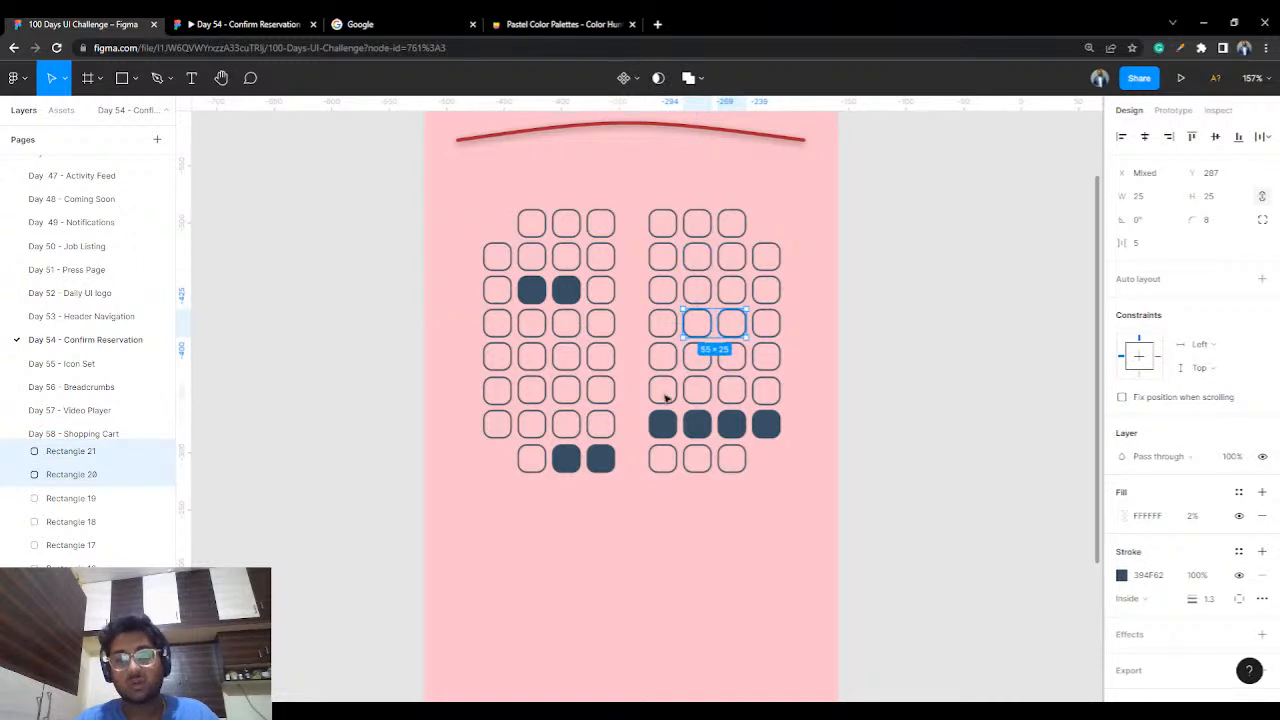
pyautogui.click(674, 325)
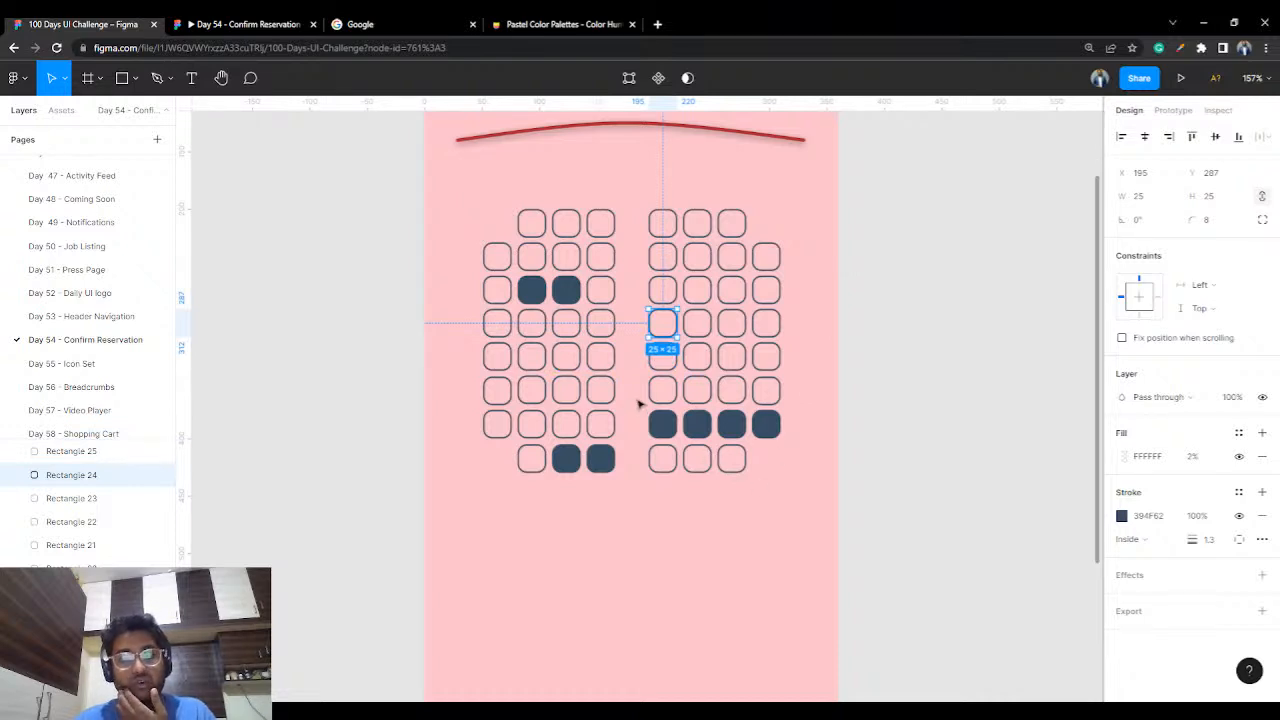
pyautogui.click(921, 282)
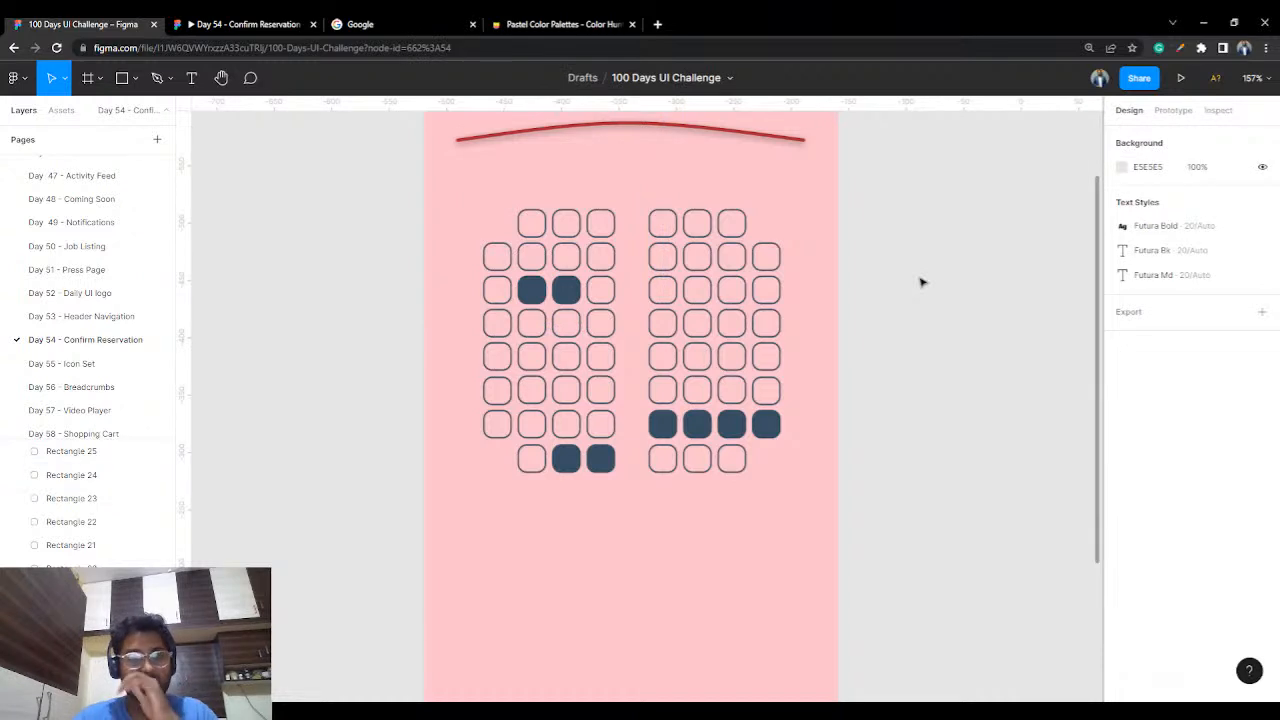
# - Duplicate the first seat of the right block's sixth row and place the copy in the aisle gap of the bottom row
pyautogui.click(658, 391)
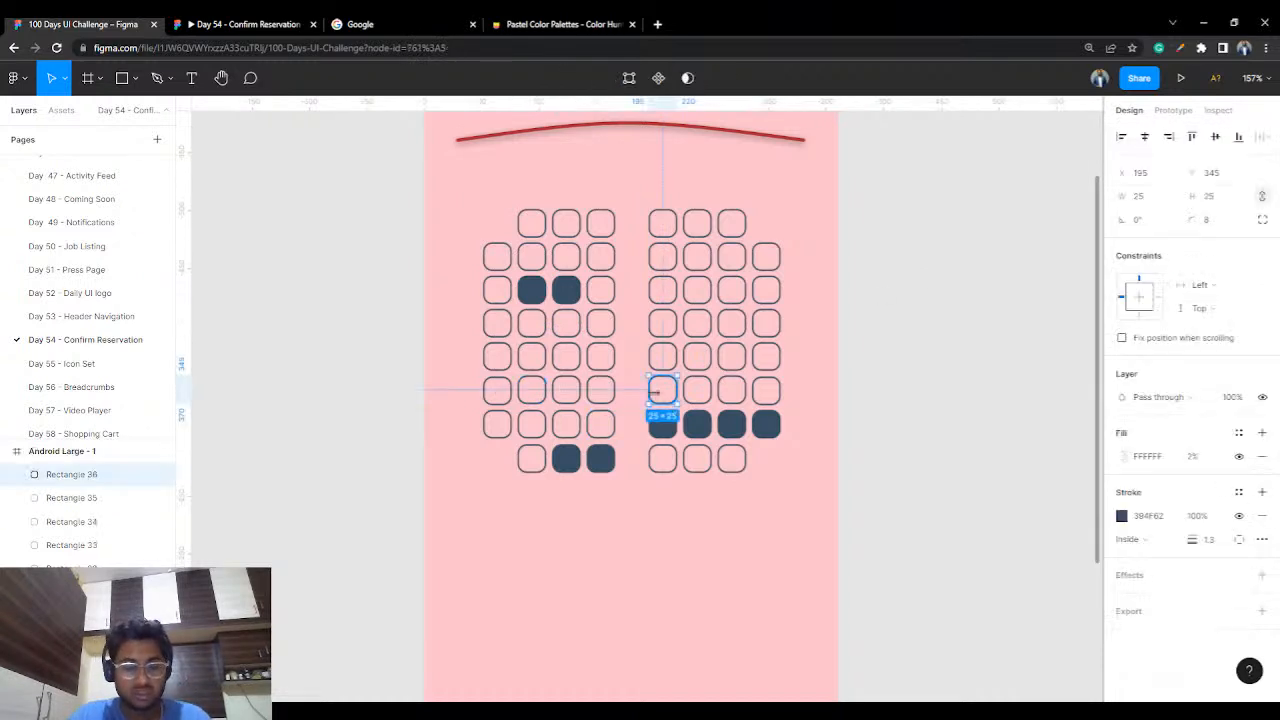
pyautogui.click(914, 362)
pyautogui.hotkey('ctrl', 'v')
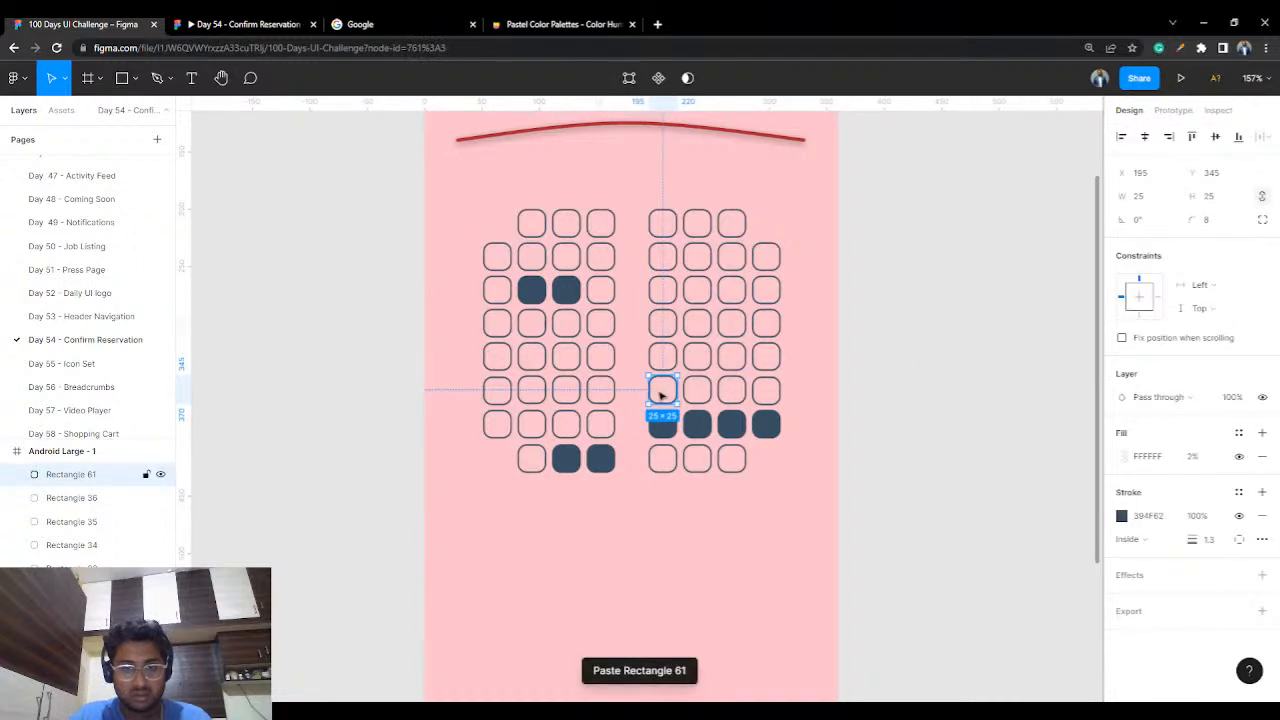
pyautogui.moveTo(655, 390); pyautogui.dragTo(632, 464)
pyautogui.click(859, 315)
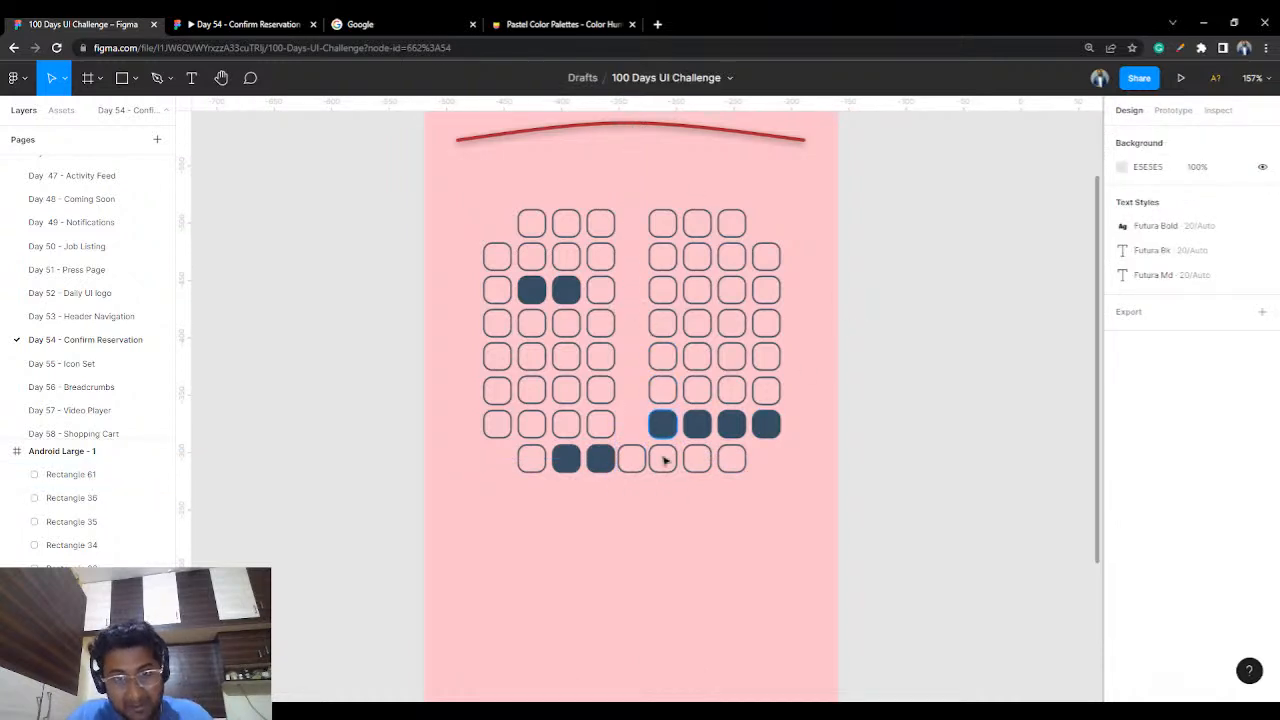
# - Shift the bottom row's three left-block seats slightly left so their spacing from the aisle seat matches the other seats
pyautogui.scroll(5, 660, 537)
pyautogui.moveTo(570, 458); pyautogui.dragTo(452, 418)
pyautogui.click(674, 486)
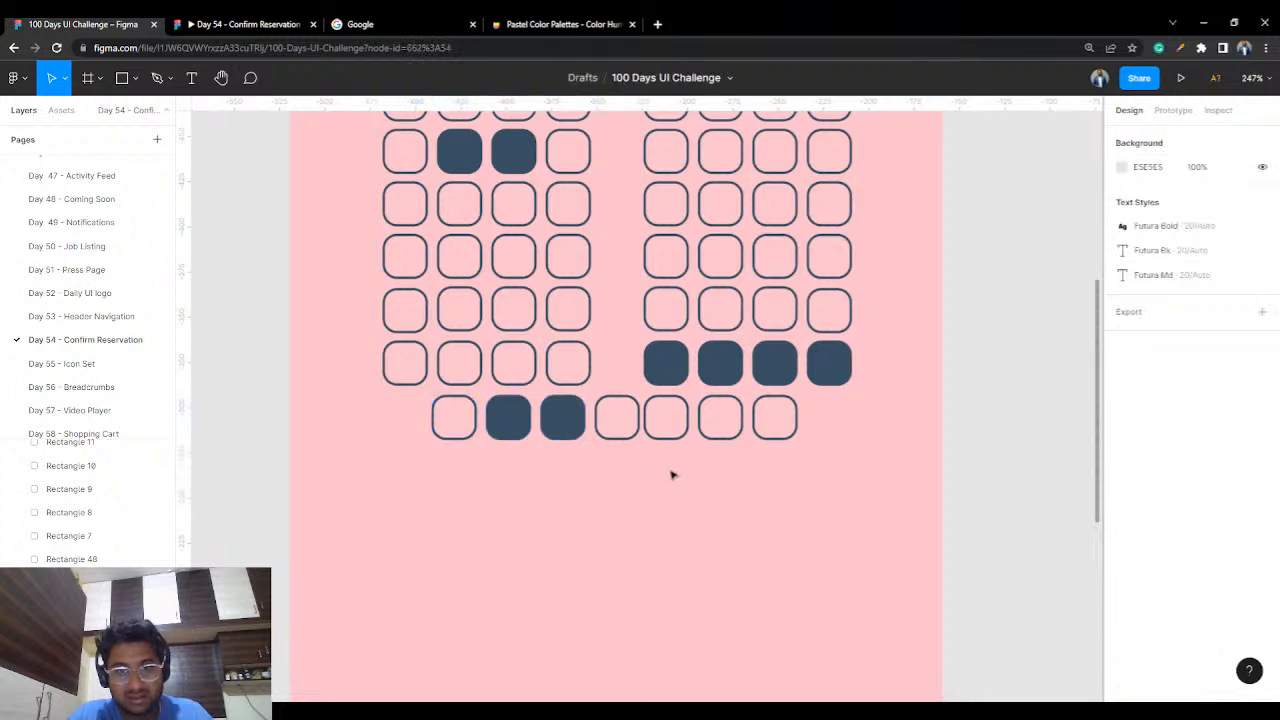
# - Shift the bottom row's three right-block seats slightly right so their spacing from the aisle seat matches the rest of the row
pyautogui.click(686, 418)
pyautogui.keyDown('shift'); pyautogui.click(720, 418); pyautogui.keyUp('shift')
pyautogui.keyDown('shift'); pyautogui.click(771, 420); pyautogui.keyUp('shift')
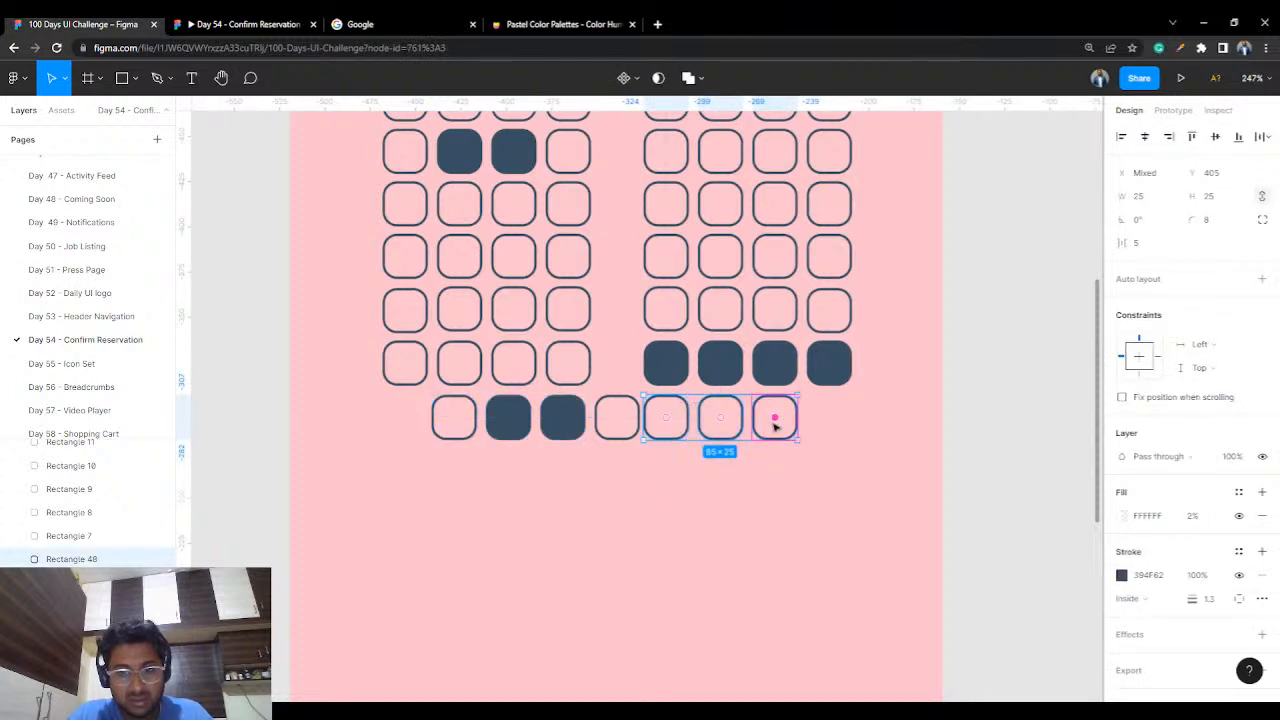
pyautogui.moveTo(810, 458); pyautogui.dragTo(689, 429)
pyautogui.click(686, 491)
# - Change the dark blue outline and fill colour of all seven bottom-row seats to BF373E
pyautogui.click(572, 426)
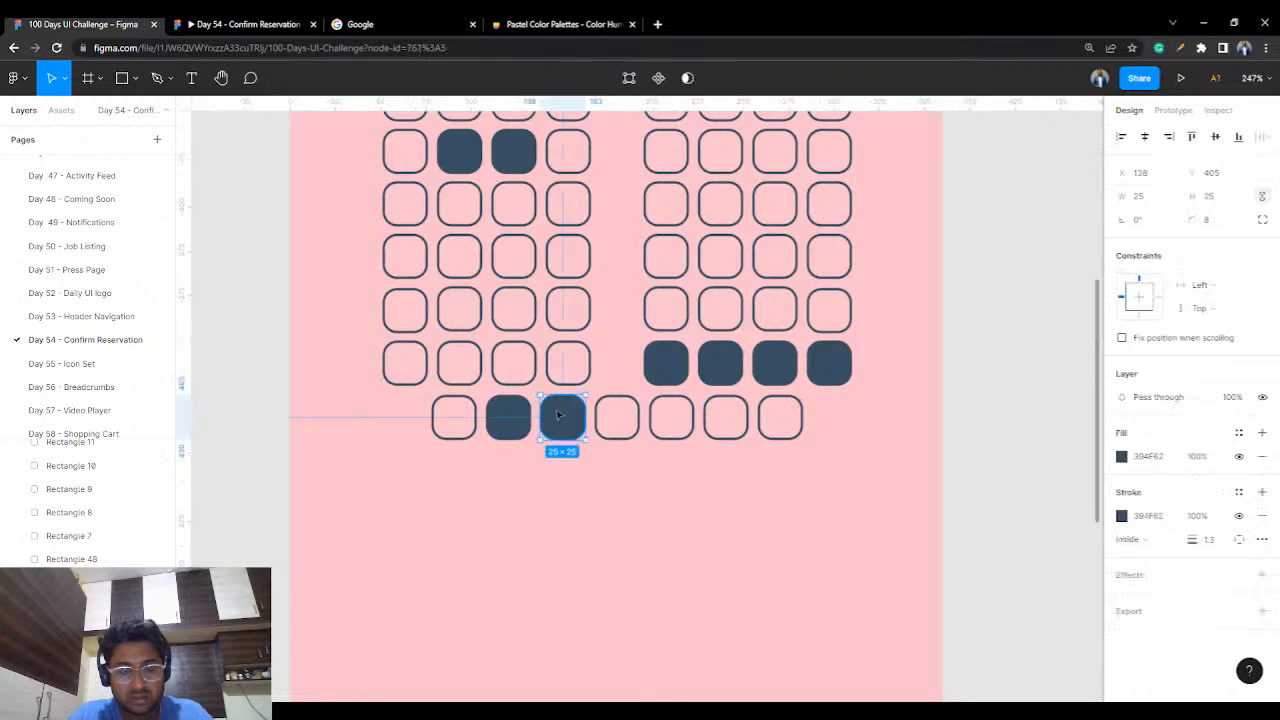
pyautogui.click(513, 421)
pyautogui.click(463, 426)
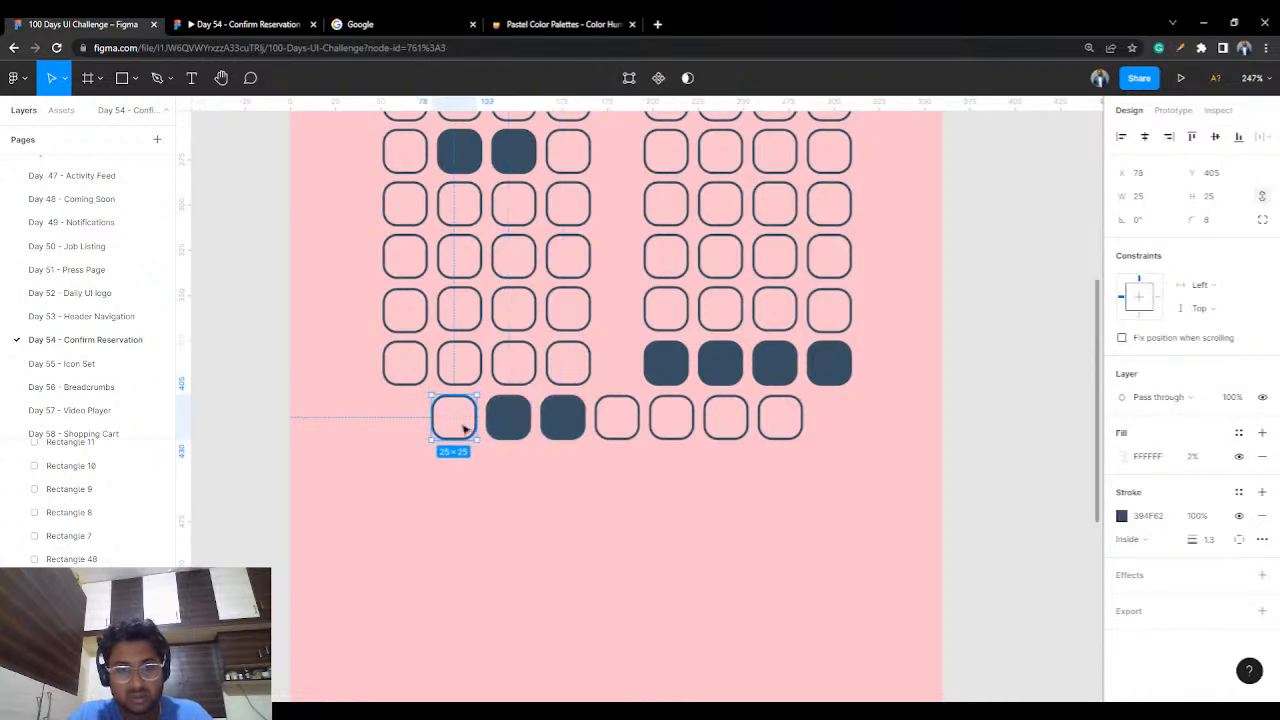
pyautogui.keyDown('shift'); pyautogui.click(508, 420); pyautogui.keyUp('shift')
pyautogui.keyDown('shift'); pyautogui.click(562, 420); pyautogui.keyUp('shift')
pyautogui.keyDown('shift'); pyautogui.click(620, 422); pyautogui.keyUp('shift')
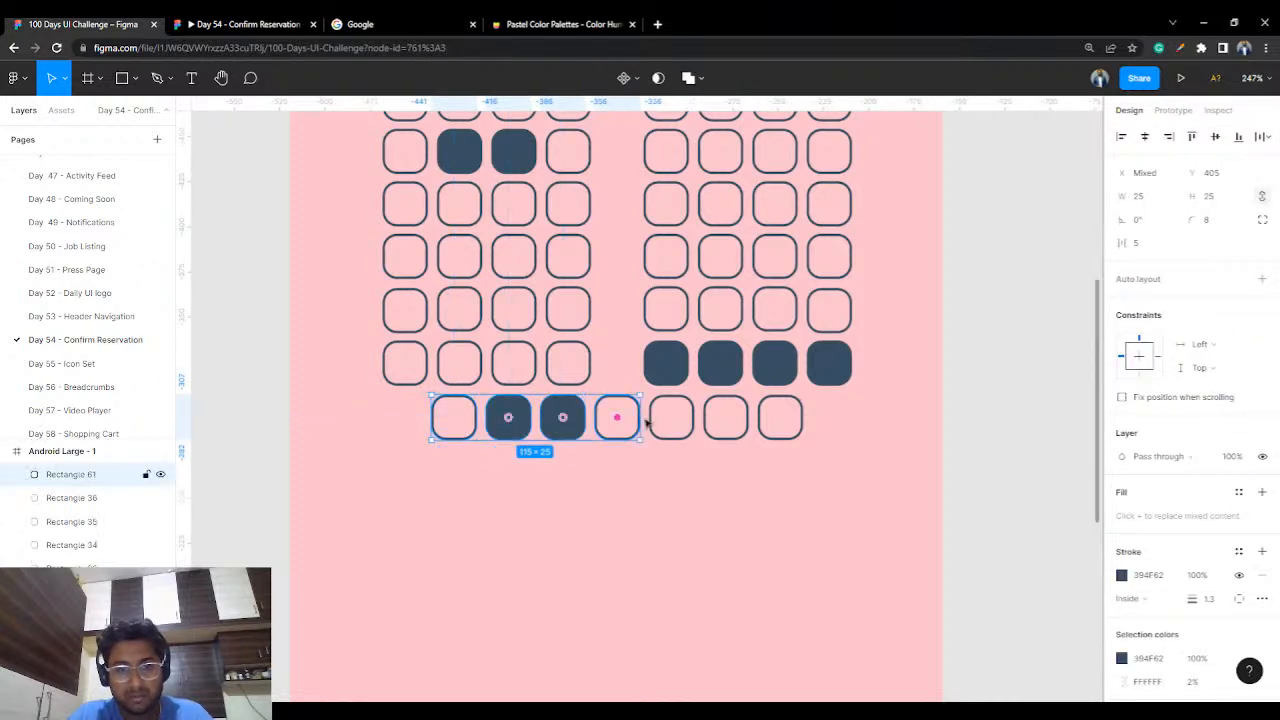
pyautogui.keyDown('shift'); pyautogui.click(672, 420); pyautogui.keyUp('shift')
pyautogui.keyDown('shift'); pyautogui.click(724, 420); pyautogui.keyUp('shift')
pyautogui.keyDown('shift'); pyautogui.click(772, 423); pyautogui.keyUp('shift')
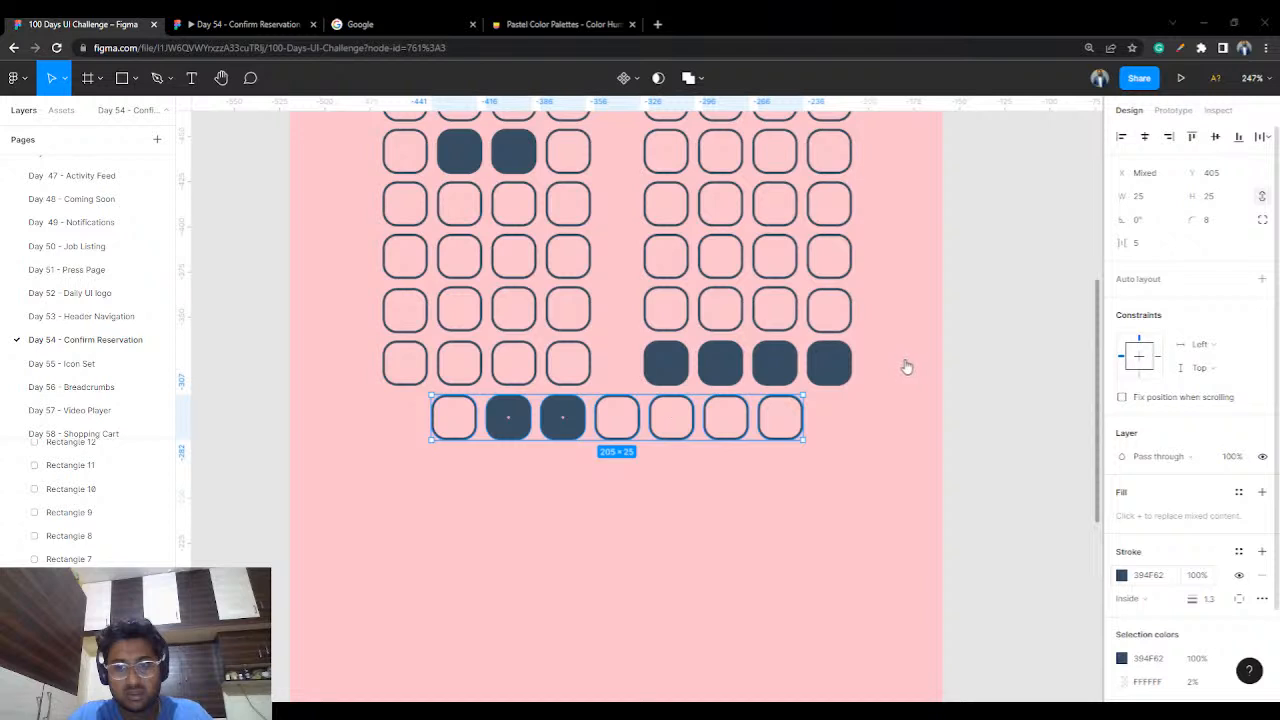
pyautogui.click(1135, 577)
pyautogui.click(1143, 660)
pyautogui.write('BF373E')
pyautogui.press('Return')
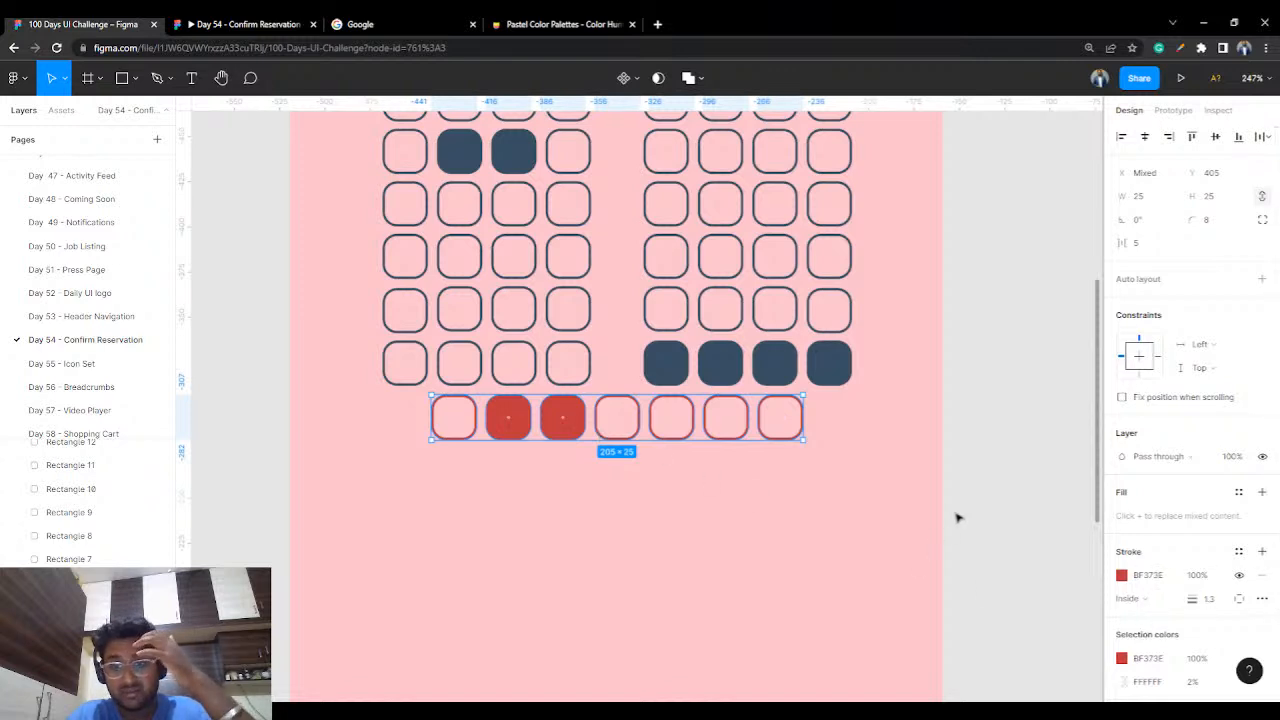
# - Fill all seven bottom-row seats with BF373E at 100% opacity
pyautogui.click(1261, 492)
pyautogui.click(1122, 516)
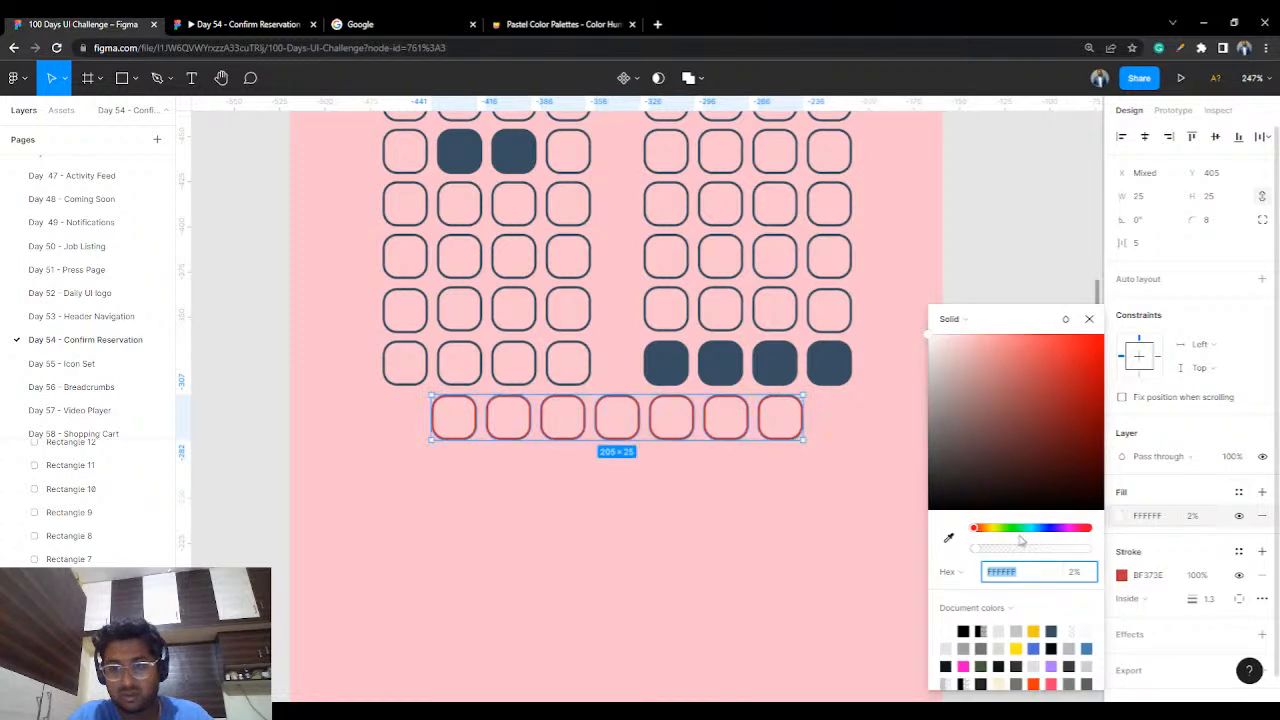
pyautogui.write('#bf373e')
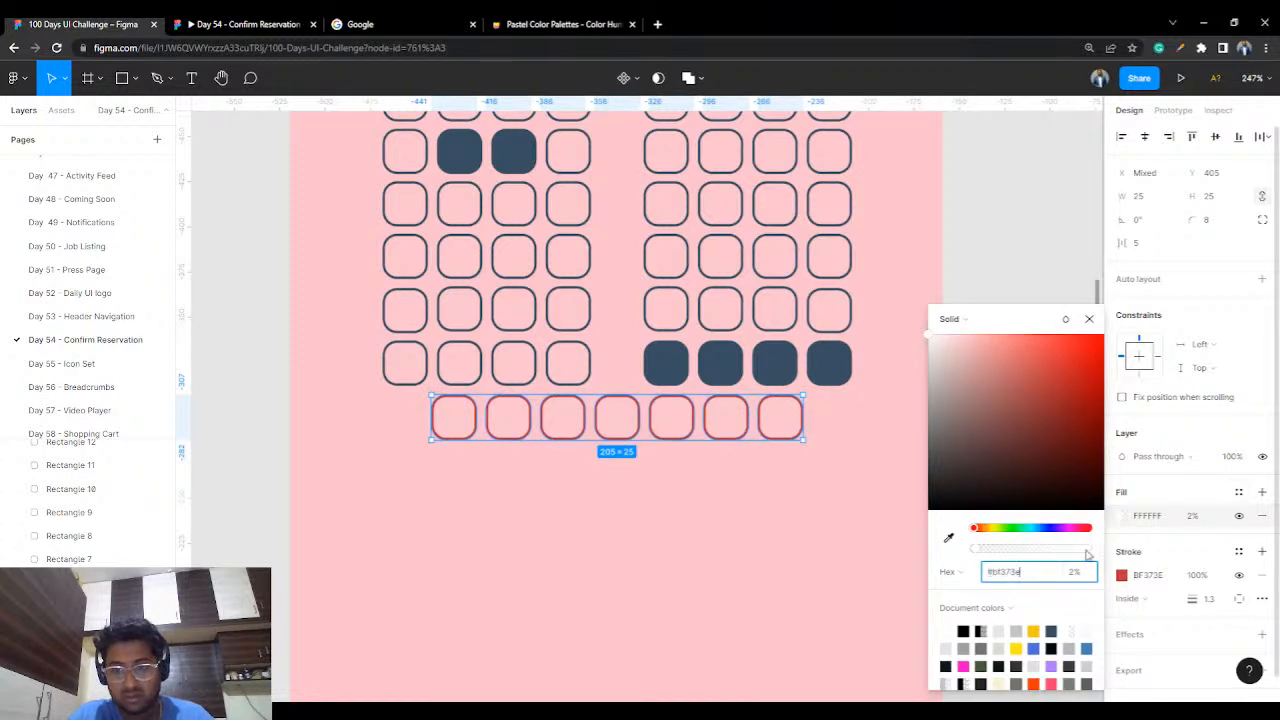
pyautogui.press('Return')
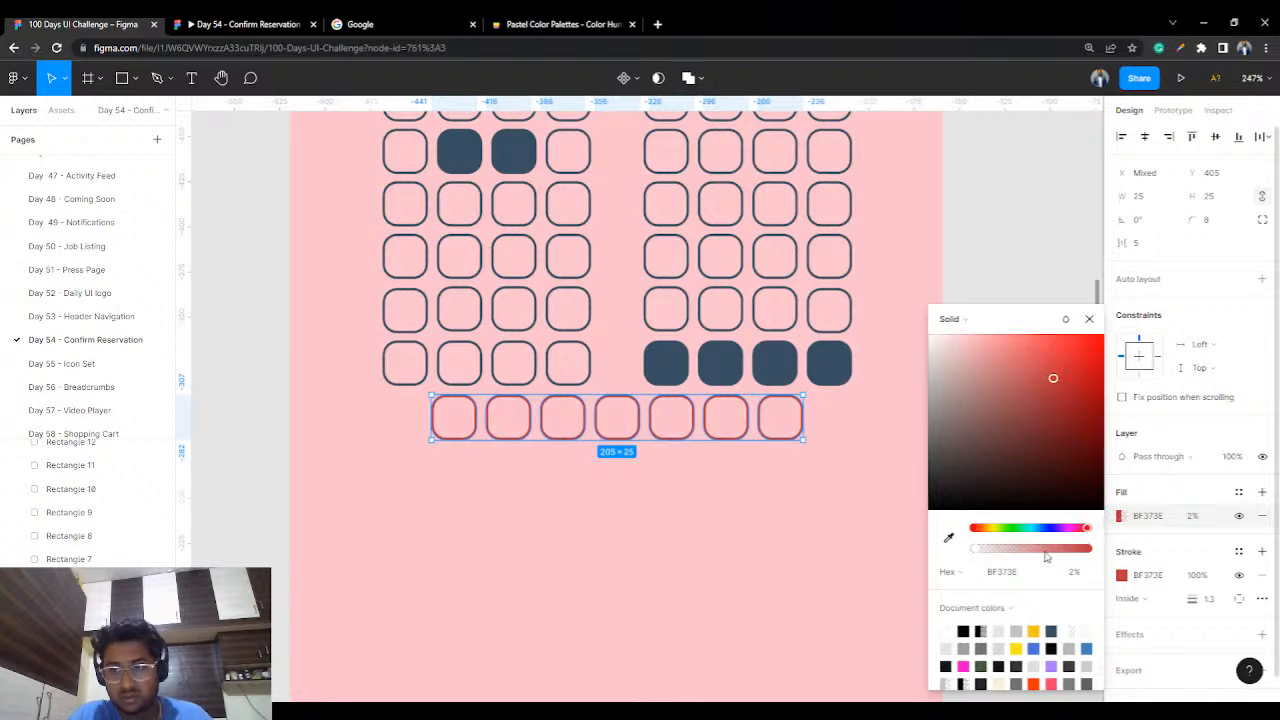
pyautogui.moveTo(1039, 553); pyautogui.dragTo(1128, 551)
pyautogui.click(1009, 240)
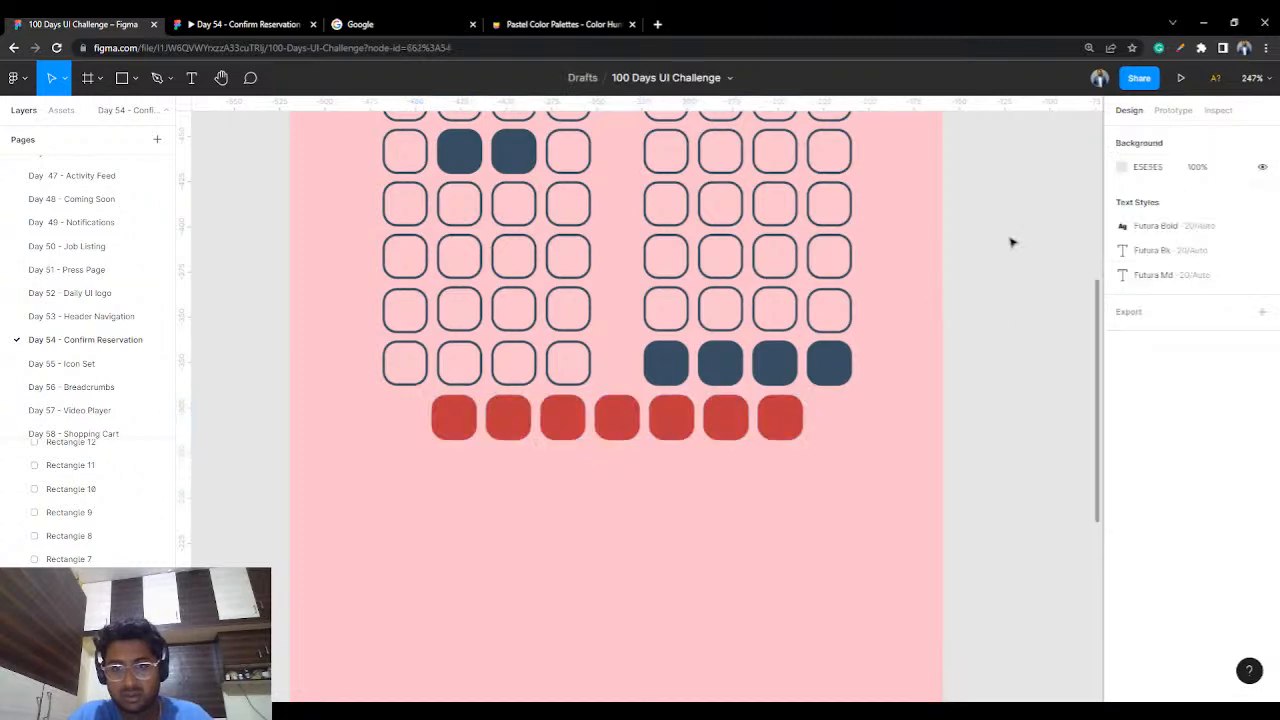
# - Nudge the whole red bottom row of seats down by one pixel
pyautogui.scroll(-3, 720, 500)
pyautogui.scroll(-3, 720, 515)
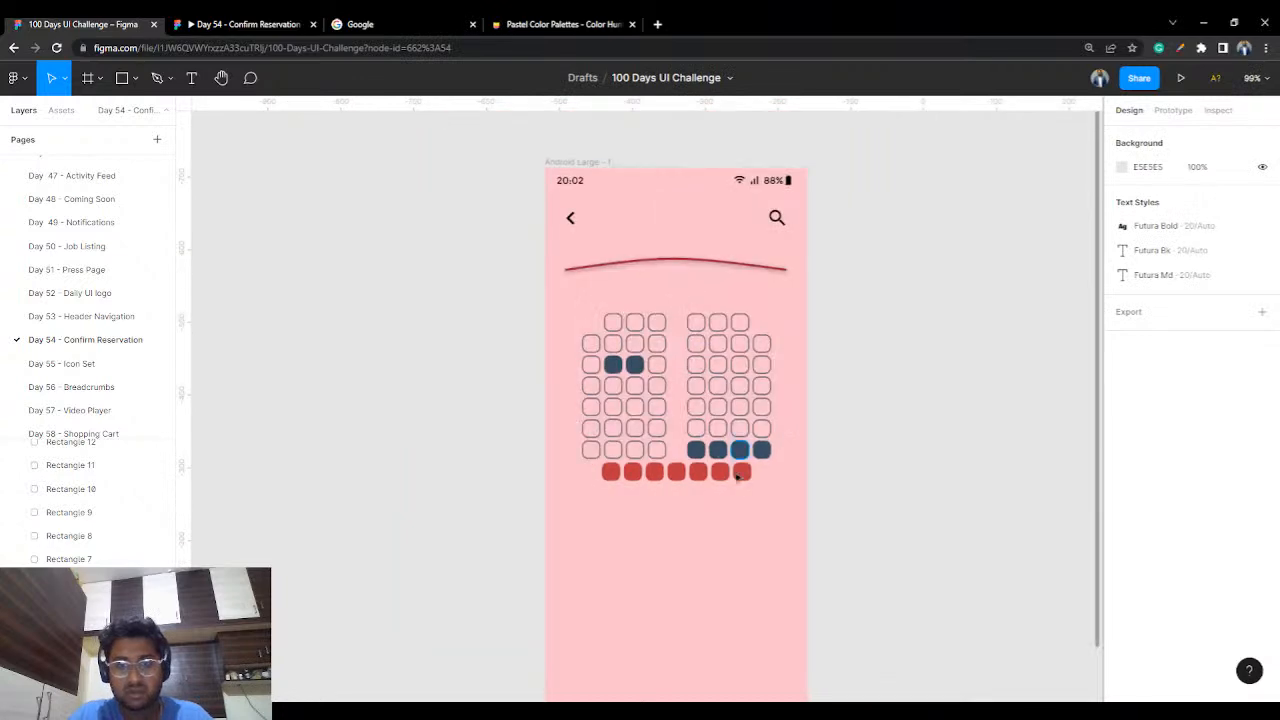
pyautogui.moveTo(767, 485); pyautogui.dragTo(586, 467)
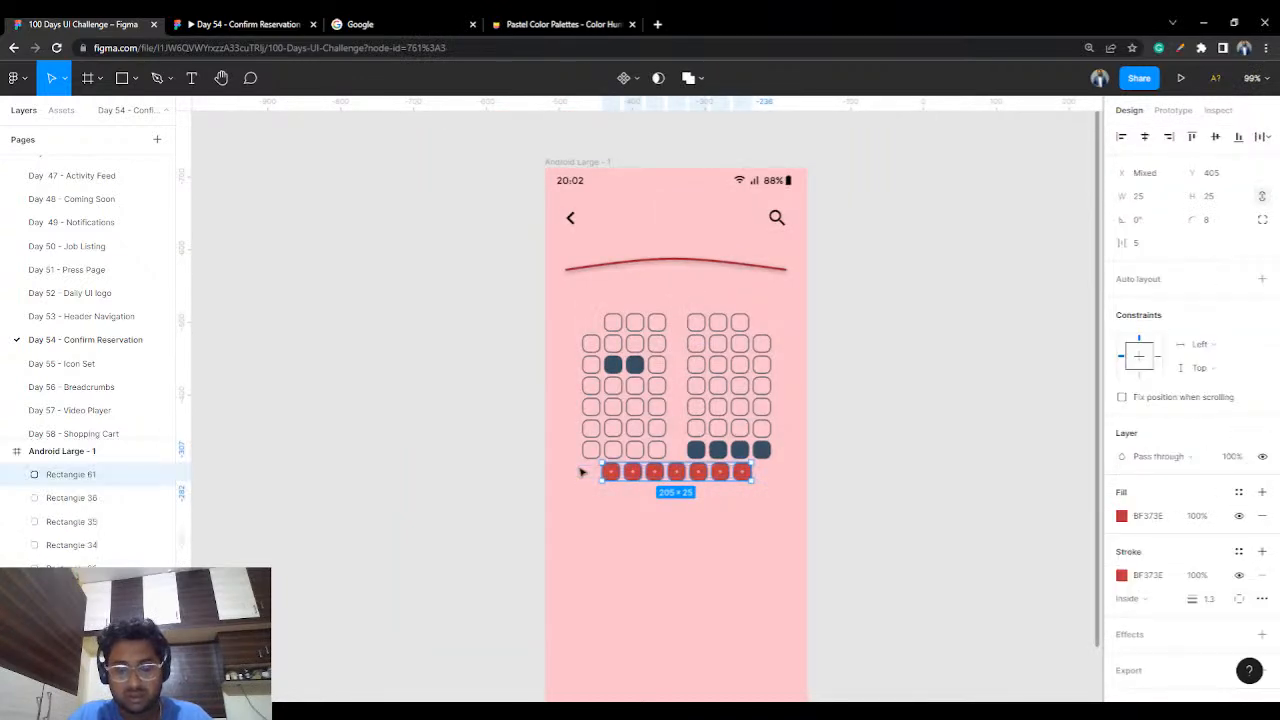
pyautogui.press('Down')
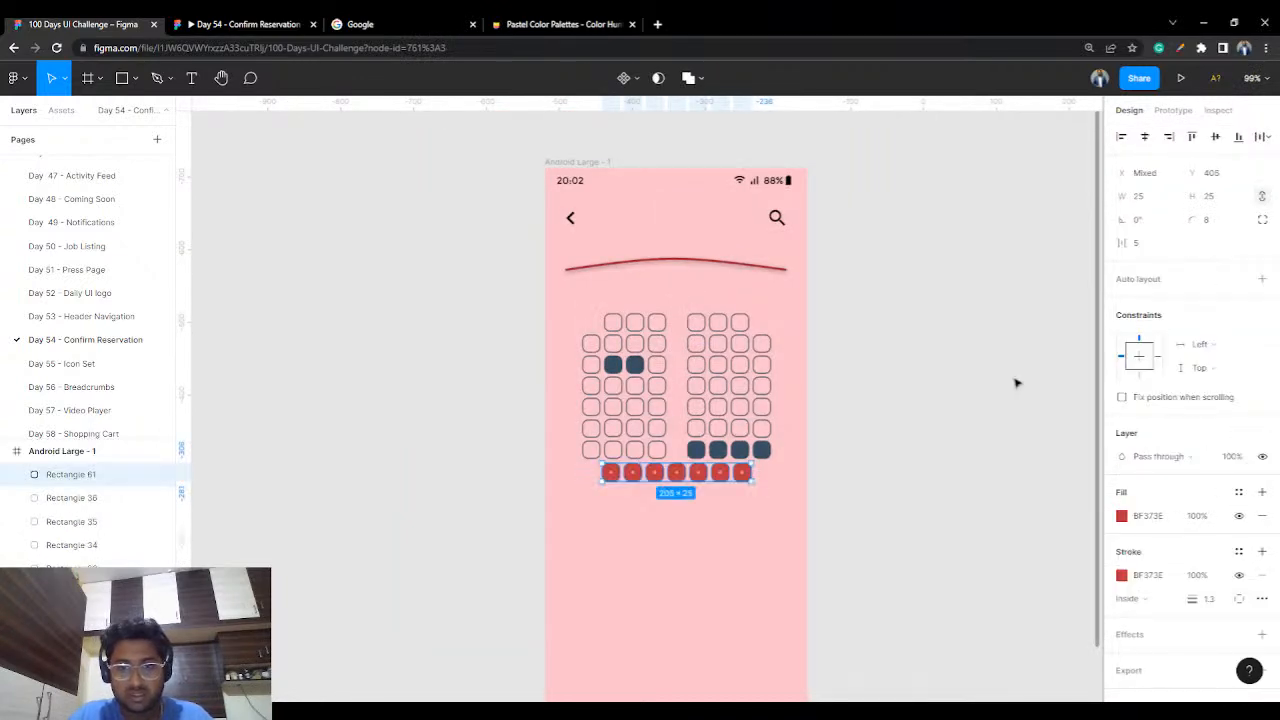
pyautogui.click(906, 394)
# - Check the seat map in the phone prototype preview and return to the design file
pyautogui.scroll(-1, 906, 394)
pyautogui.scroll(3, 906, 394)
pyautogui.scroll(-2, 905, 393)
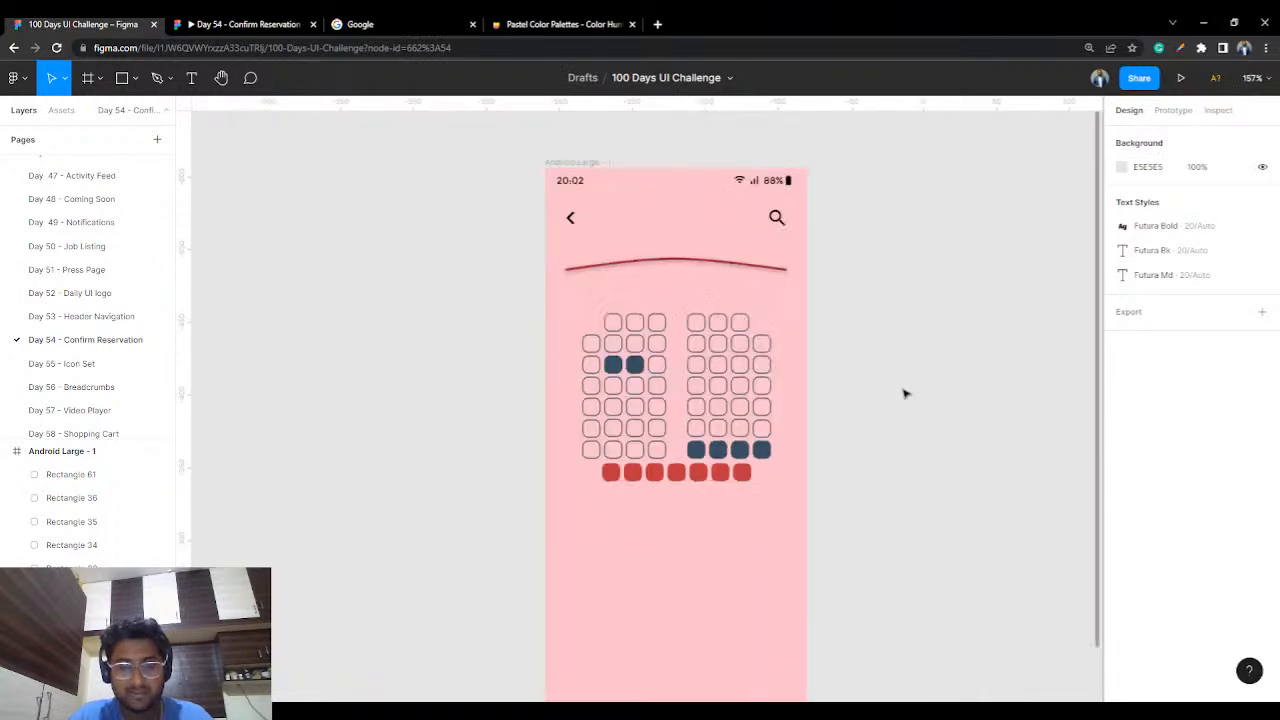
pyautogui.click(228, 23)
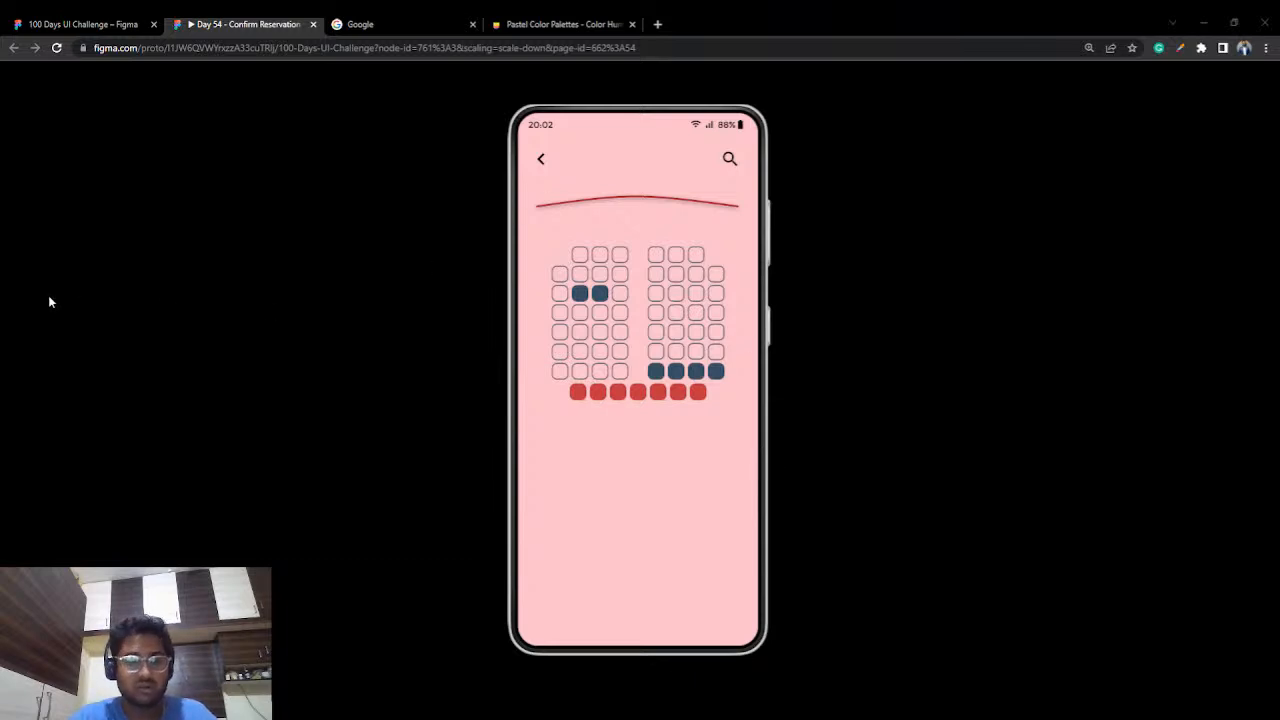
pyautogui.click(60, 23)
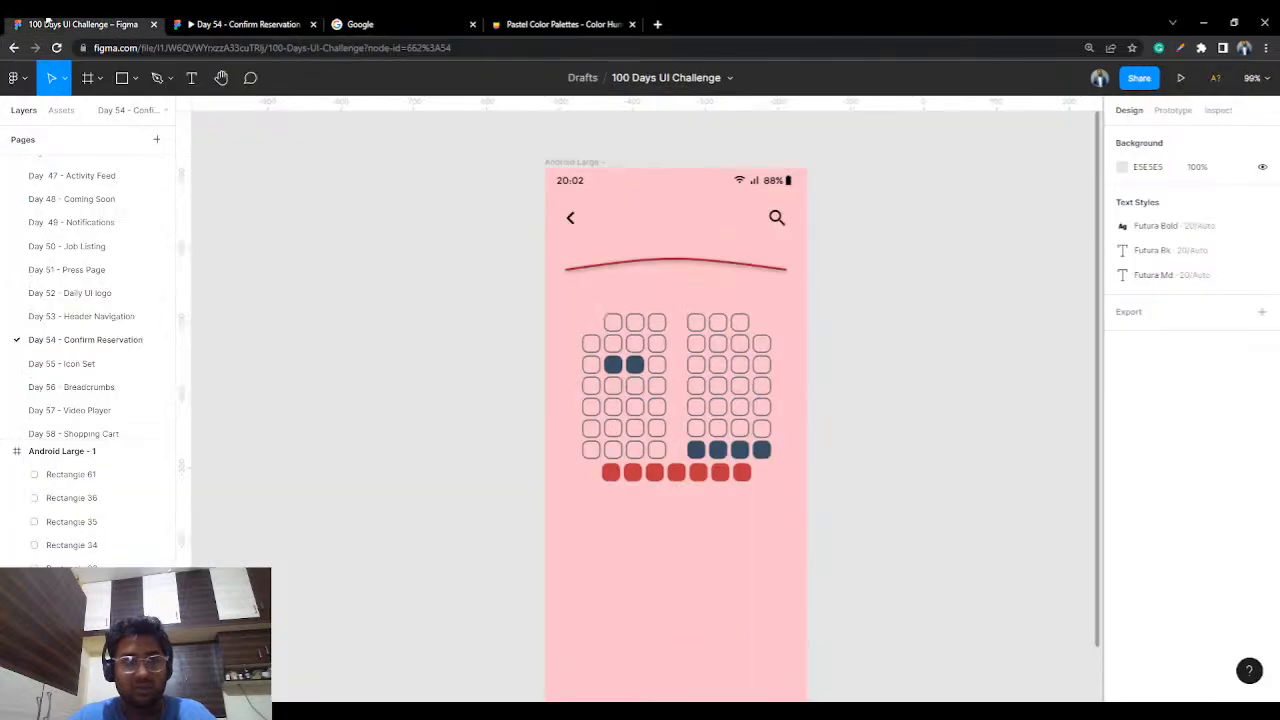
# - Draw a 15 × 15 circle below the red seat row, centred horizontally on the screen at X 172, Y 472
pyautogui.moveTo(522, 353); pyautogui.dragTo(495, 251)
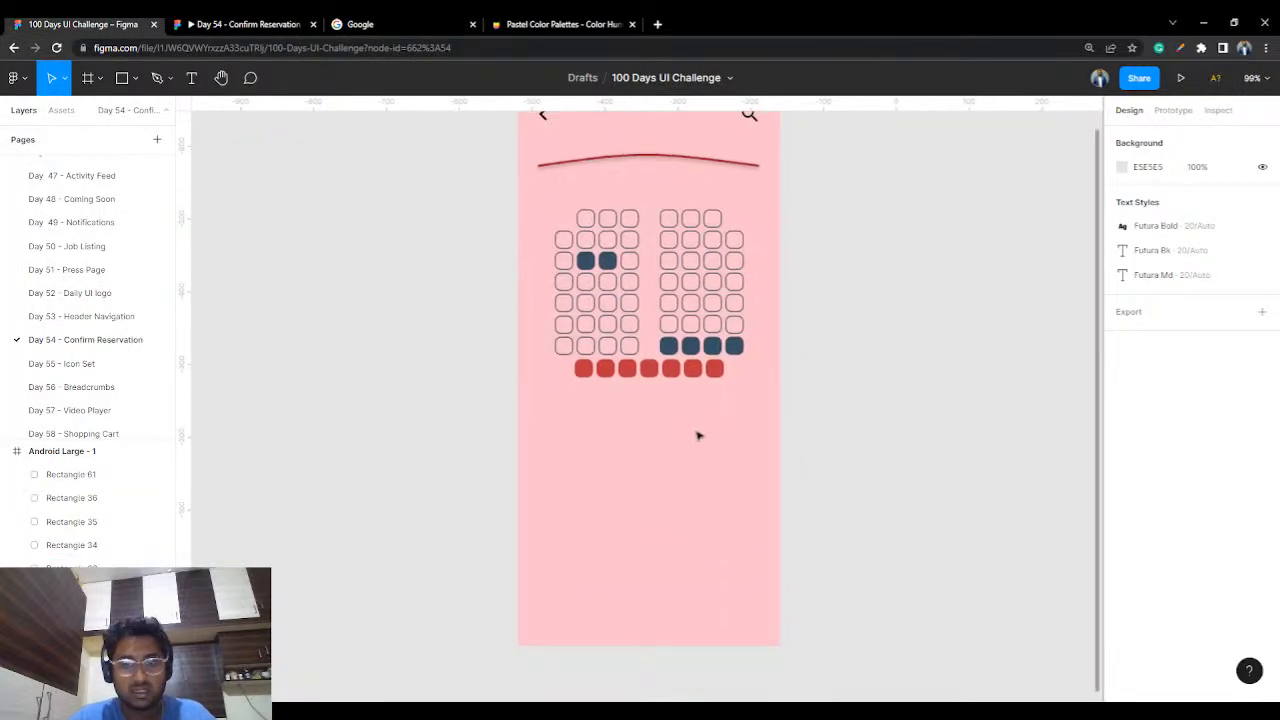
pyautogui.hscroll(-2, 698, 435)
pyautogui.keyDown('ctrl'); pyautogui.scroll(3, 698, 435); pyautogui.keyUp('ctrl')
pyautogui.hscroll(2, 614, 523)
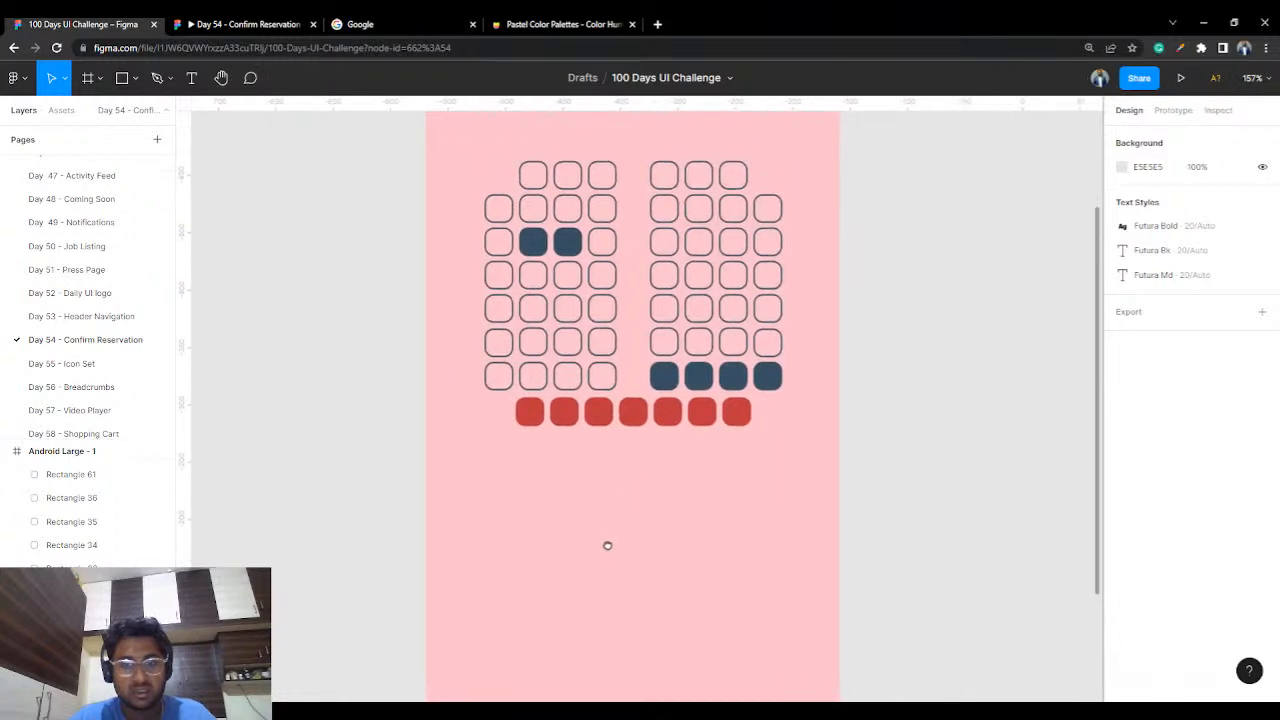
pyautogui.scroll(3, 583, 591)
pyautogui.scroll(-2, 585, 539)
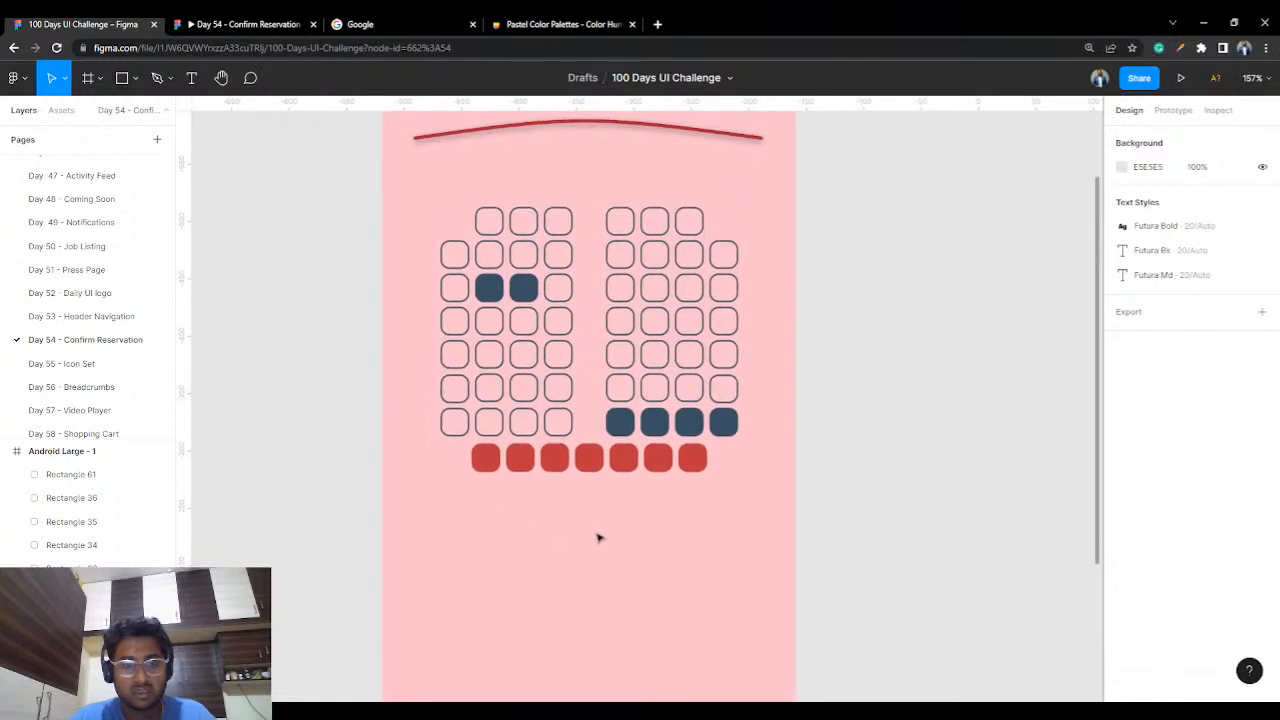
pyautogui.click(134, 88)
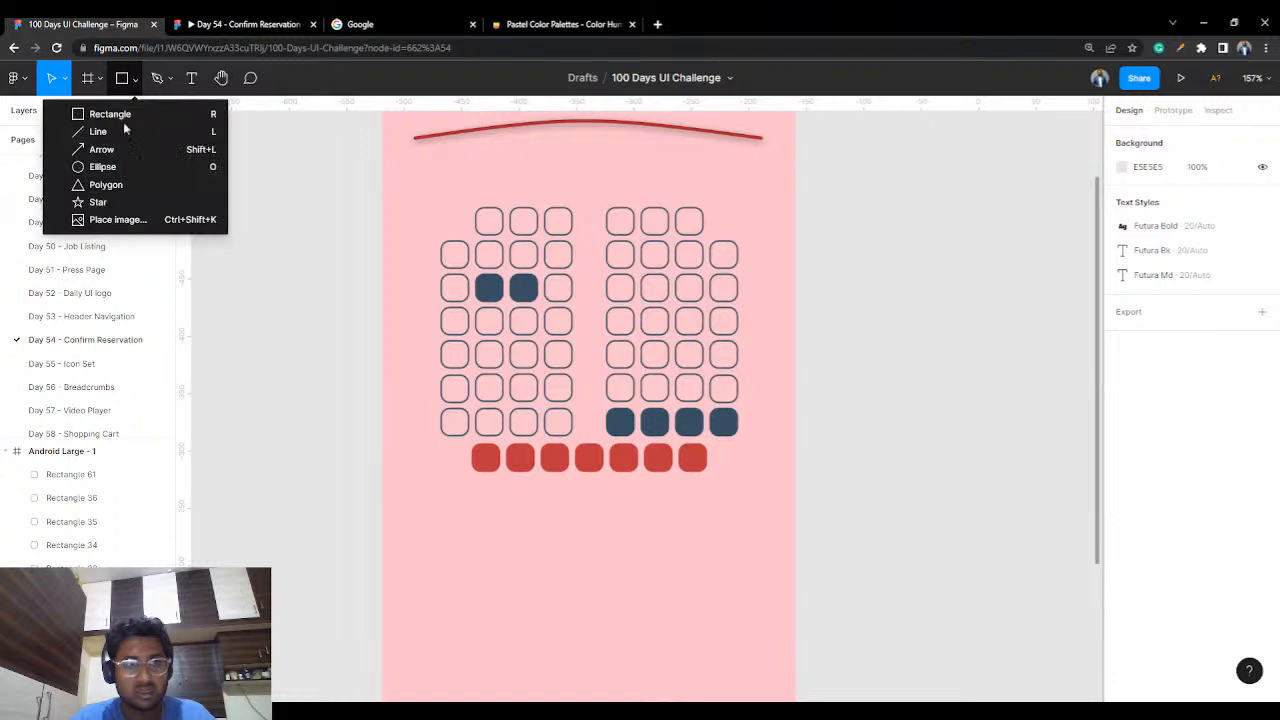
pyautogui.click(112, 166)
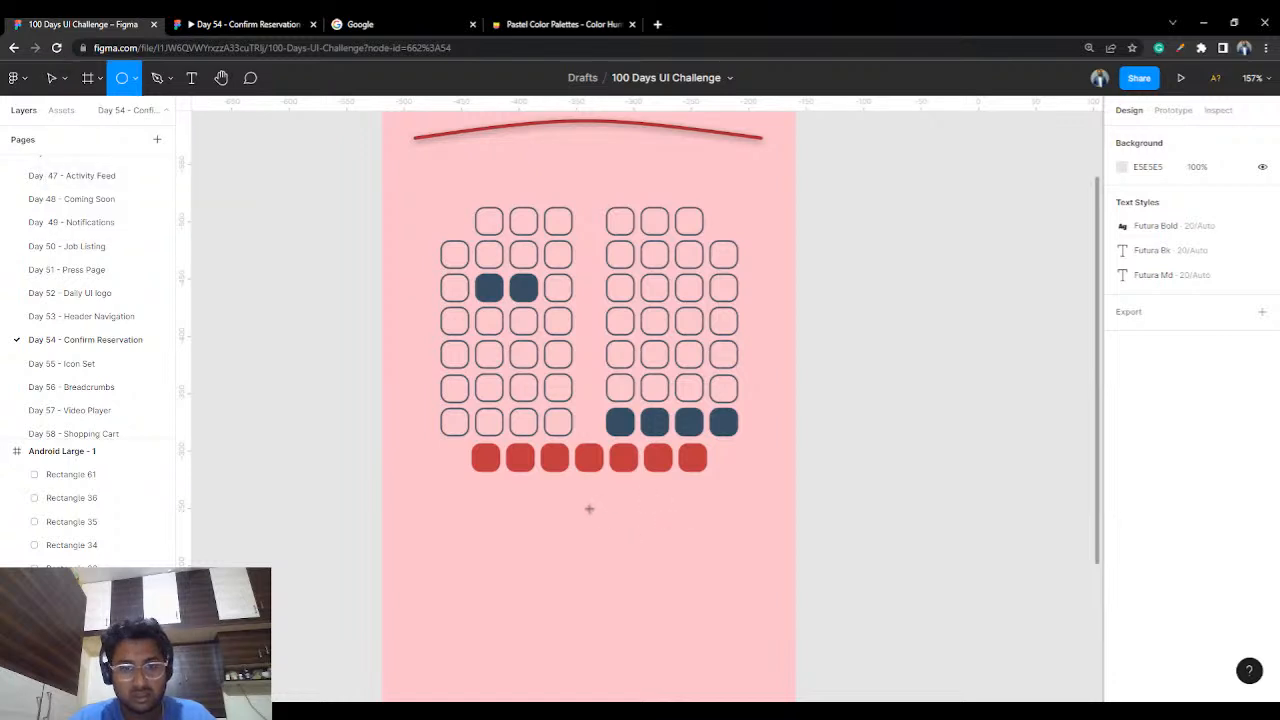
pyautogui.moveTo(583, 521); pyautogui.dragTo(606, 545)
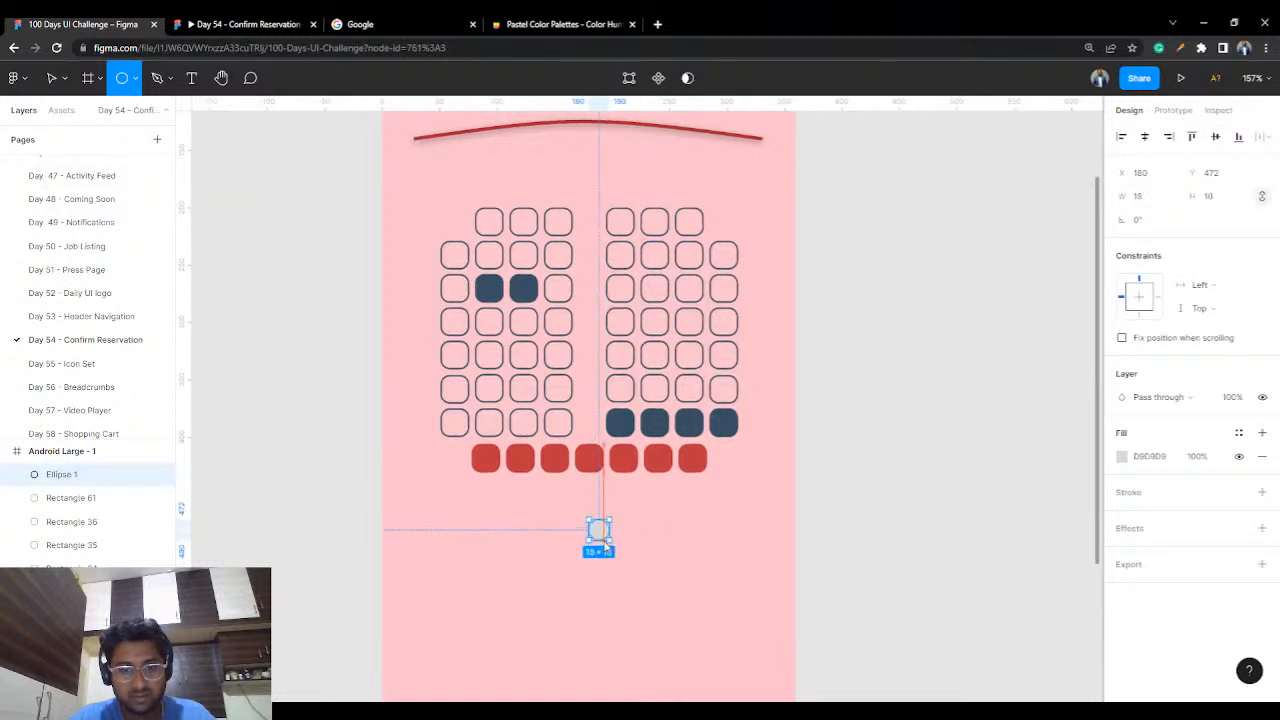
pyautogui.click(920, 443)
pyautogui.moveTo(597, 528); pyautogui.dragTo(593, 536)
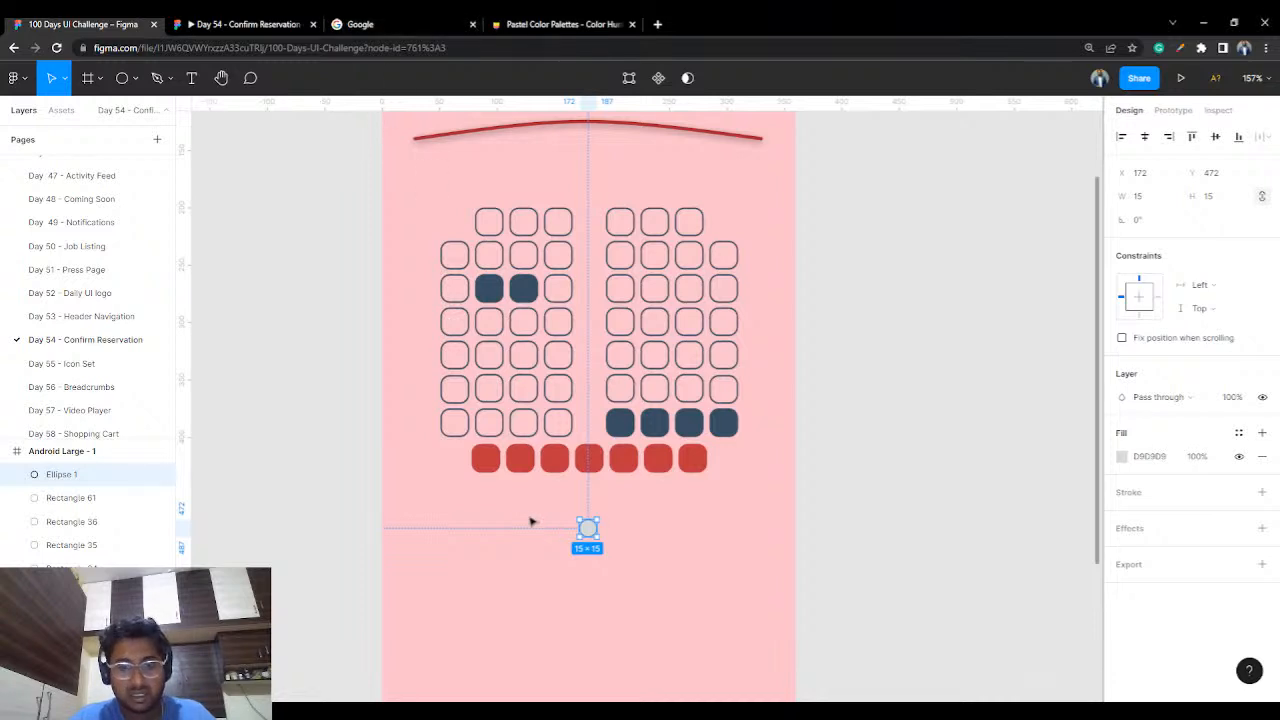
# - Move the circle to X 285, Y 498 and fill it with BF373E sampled from the red seats
pyautogui.moveTo(588, 530); pyautogui.dragTo(719, 562)
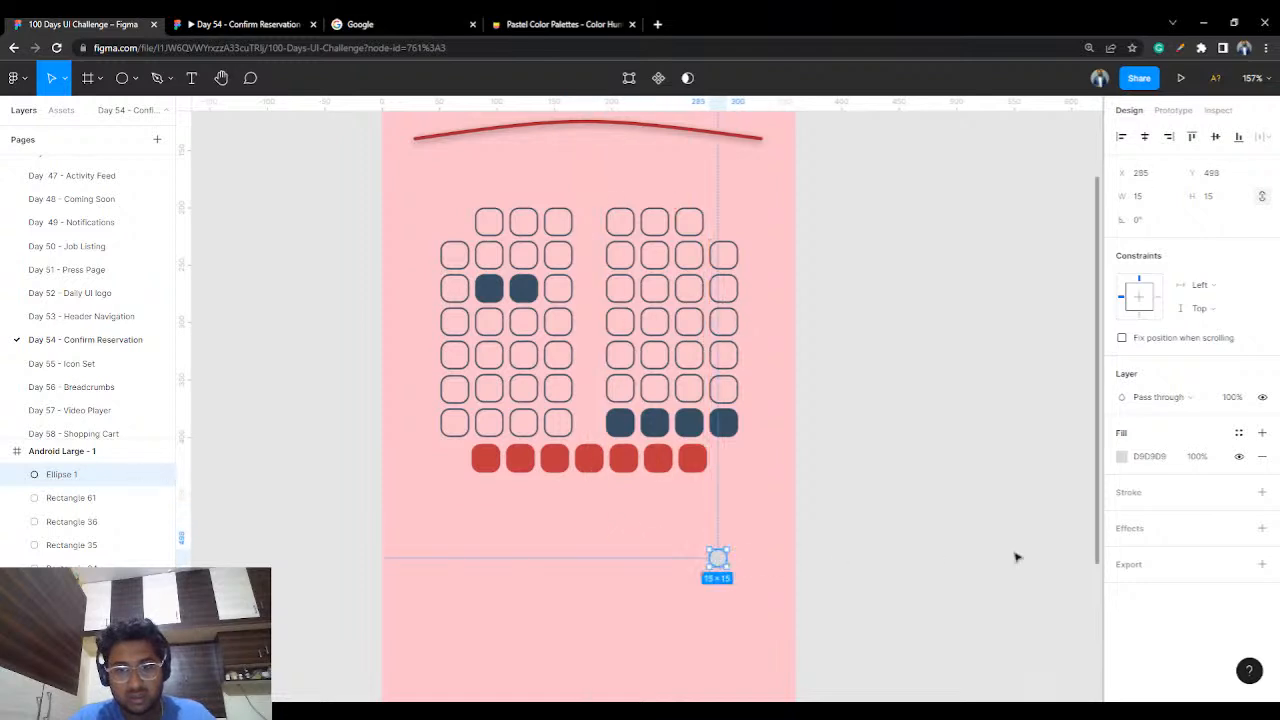
pyautogui.click(1122, 456)
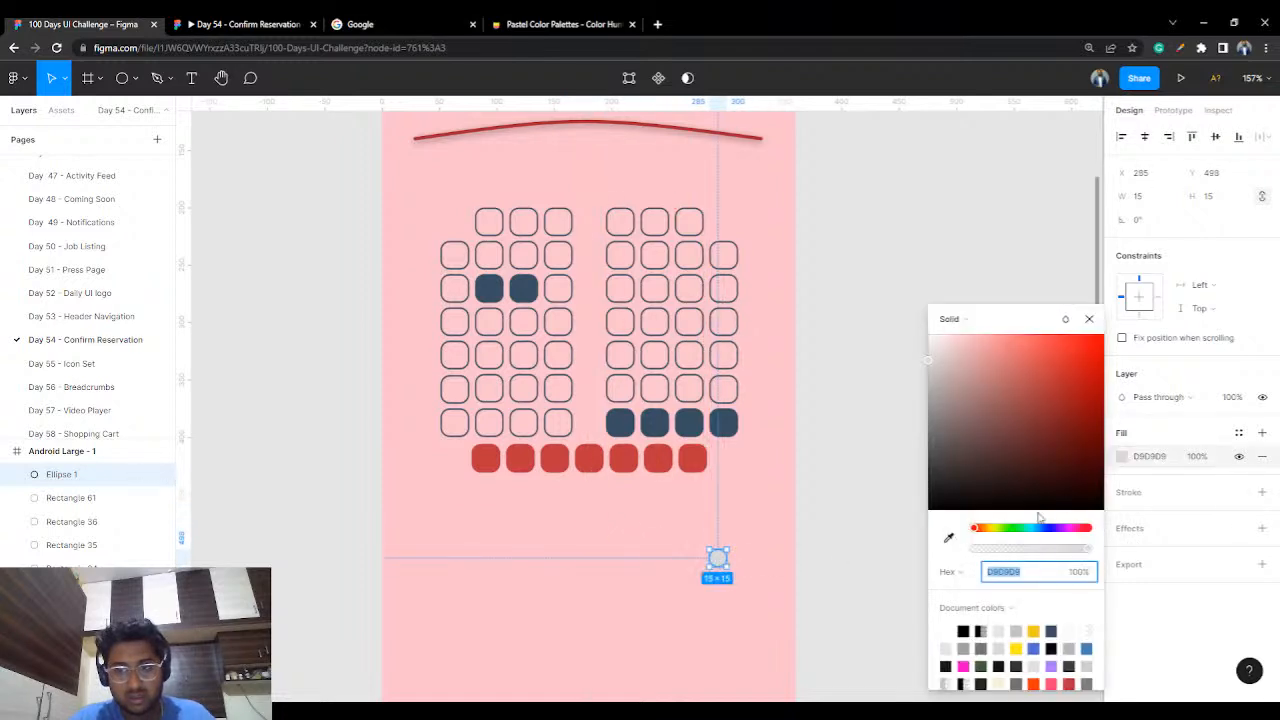
pyautogui.click(948, 538)
pyautogui.click(698, 456)
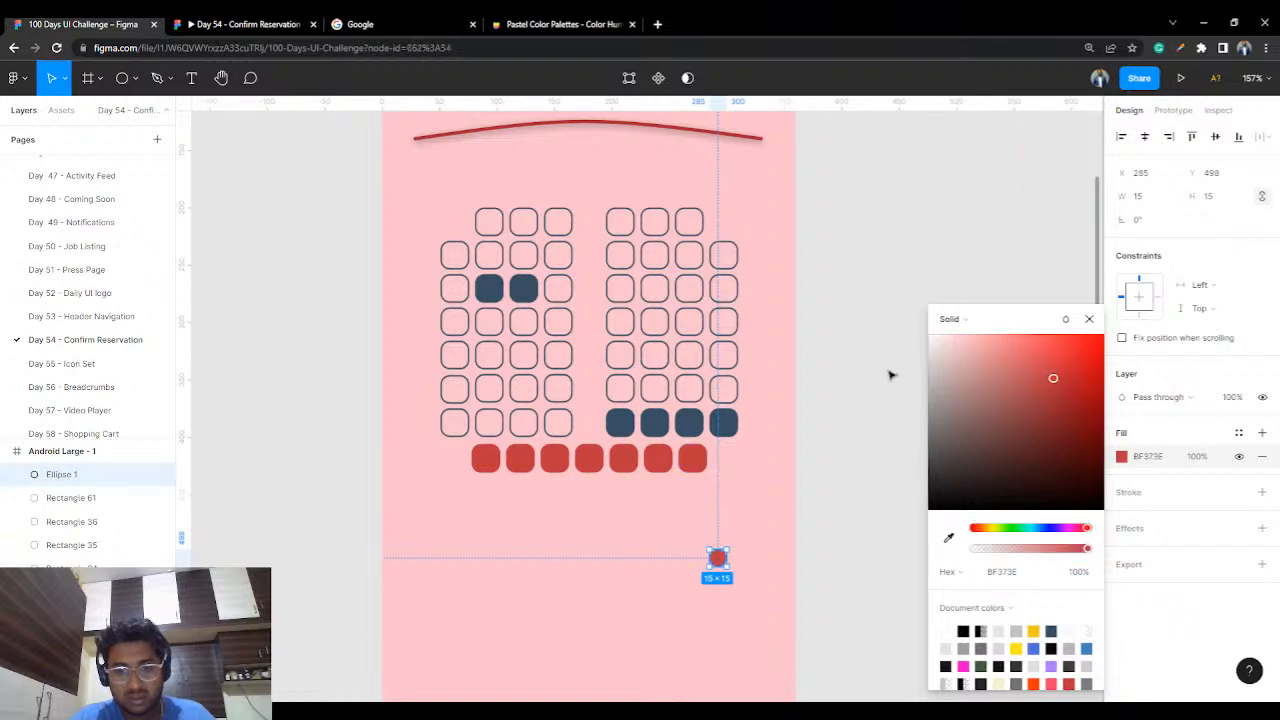
pyautogui.click(889, 373)
pyautogui.click(718, 561)
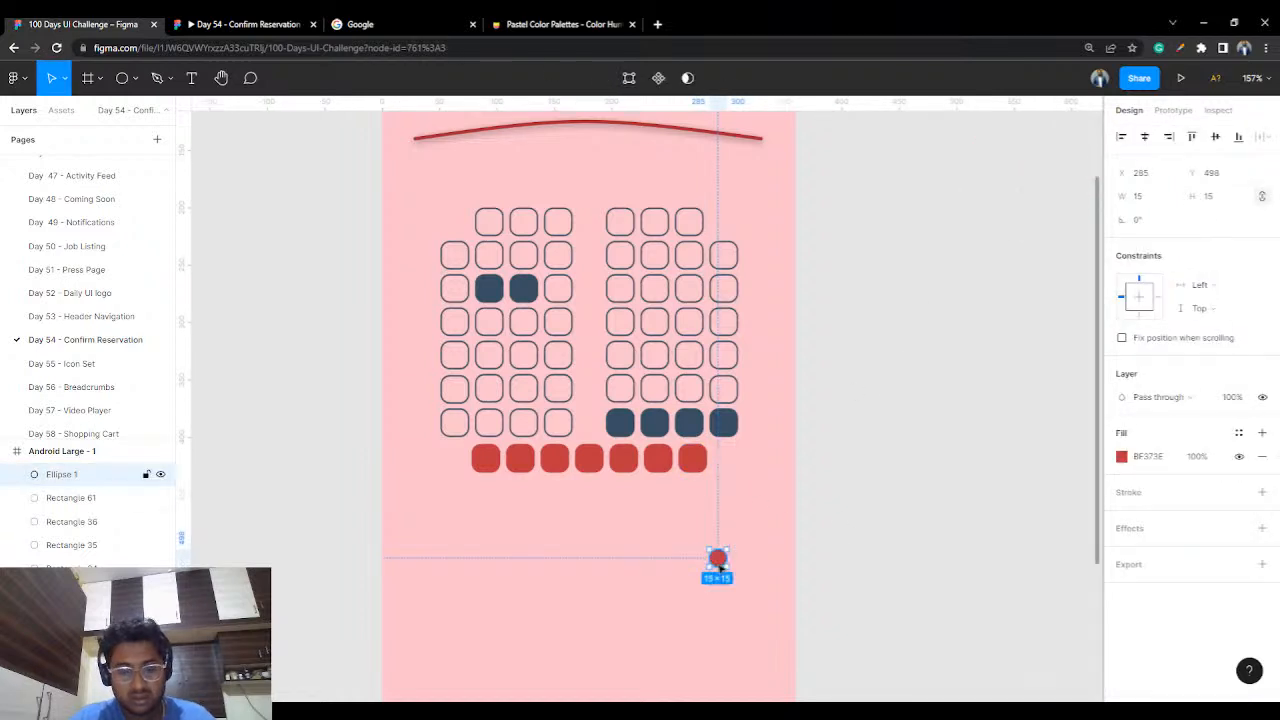
# - Duplicate the small red circle below the seat grid and place the copy level with it, near the screen's horizontal centre
pyautogui.click(869, 474)
pyautogui.hotkey('ctrl', 'v')
pyautogui.moveTo(718, 563); pyautogui.dragTo(595, 564)
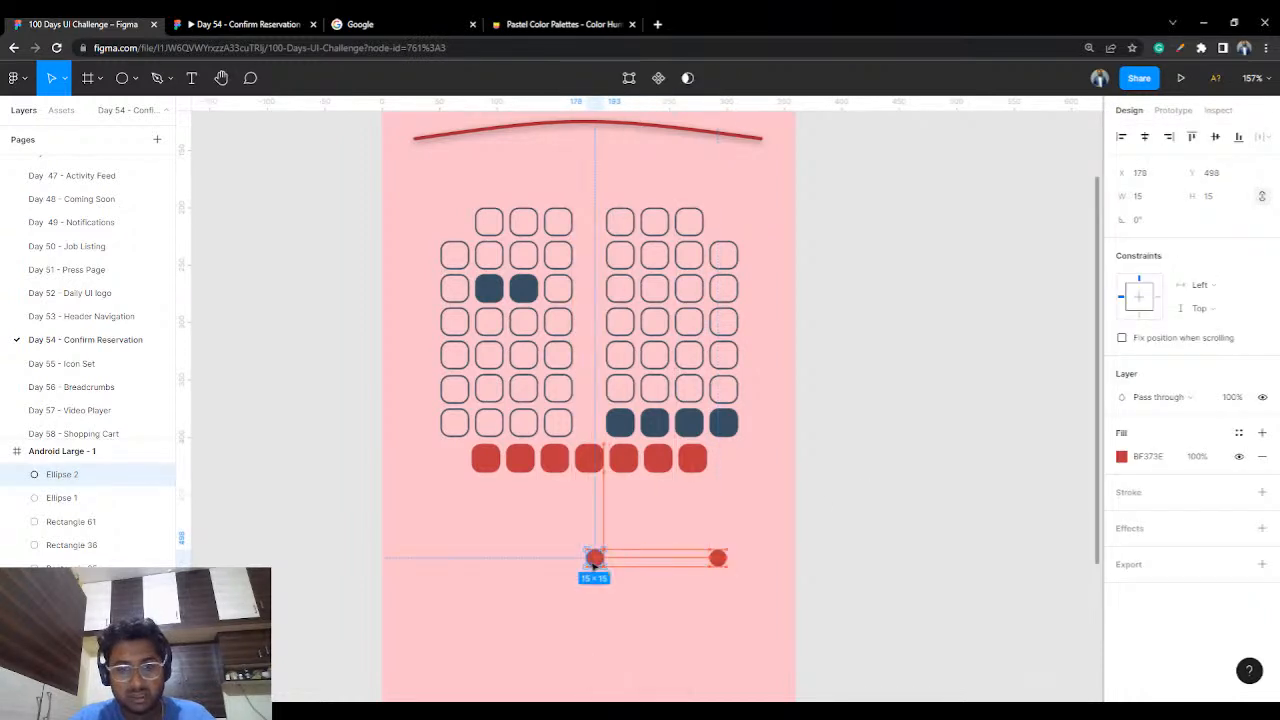
# - Recolour the copied circle with the navy 394F62 sampled from a filled seat and centre it horizontally at X 173
pyautogui.click(1121, 457)
pyautogui.click(948, 538)
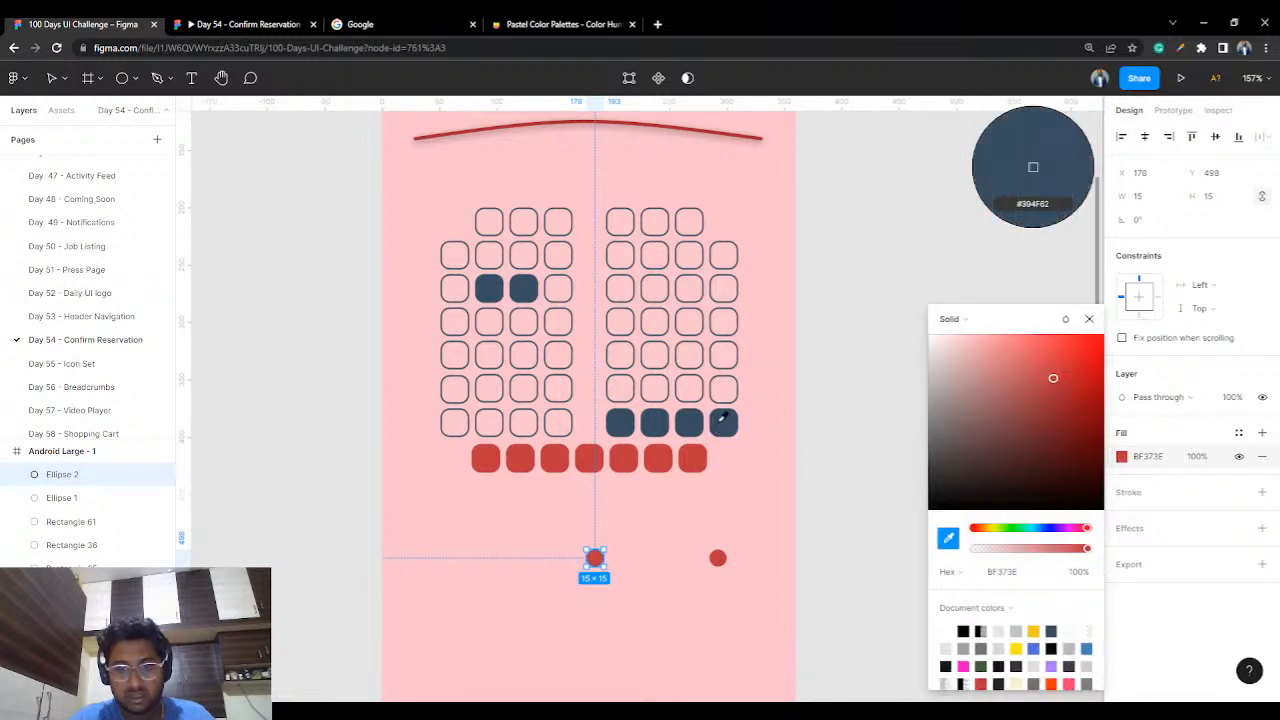
pyautogui.click(722, 418)
pyautogui.click(884, 307)
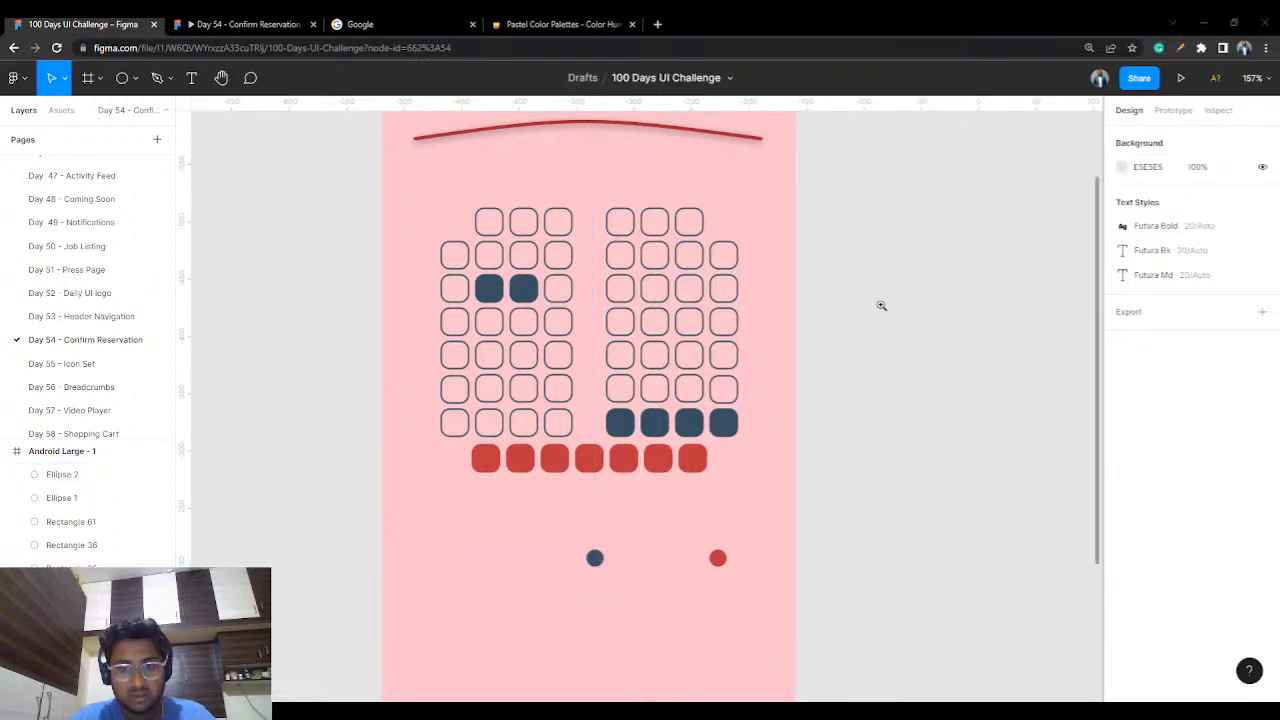
pyautogui.moveTo(597, 557); pyautogui.dragTo(589, 557)
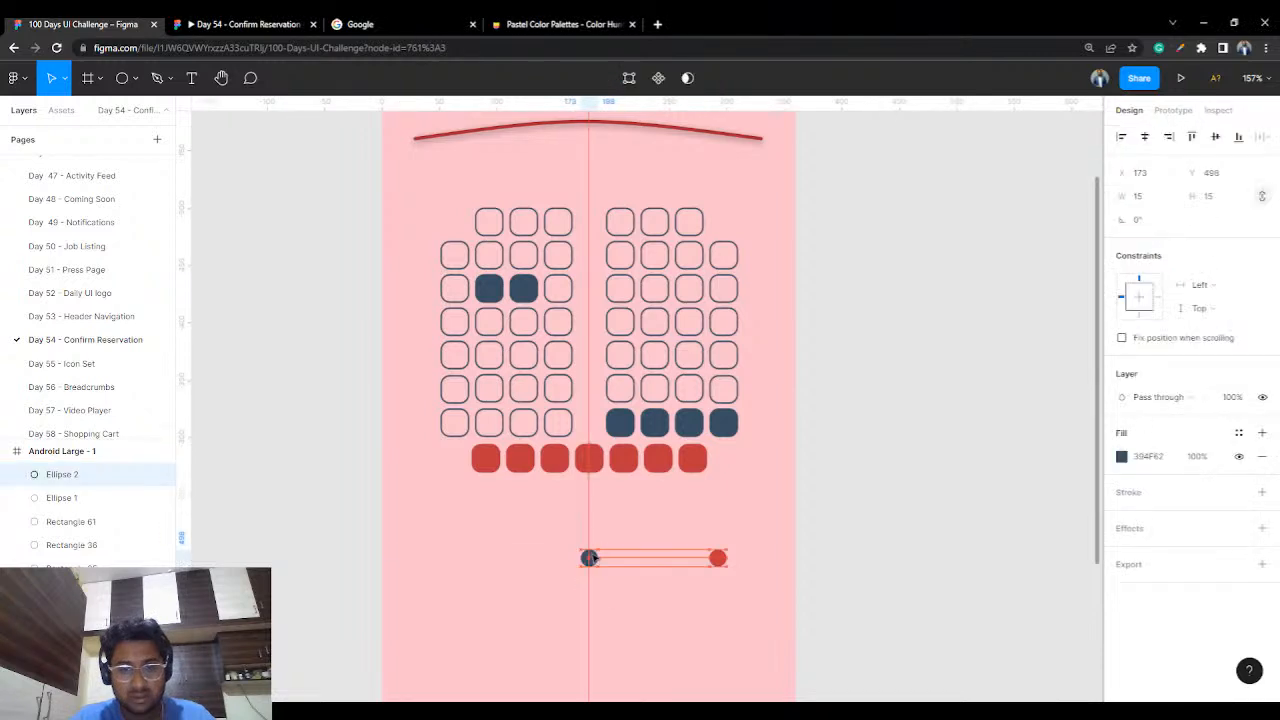
# - Paste another red circle and place it in the same row at X 61, mirroring the original red one
pyautogui.click(923, 454)
pyautogui.hotkey('ctrl', 'v')
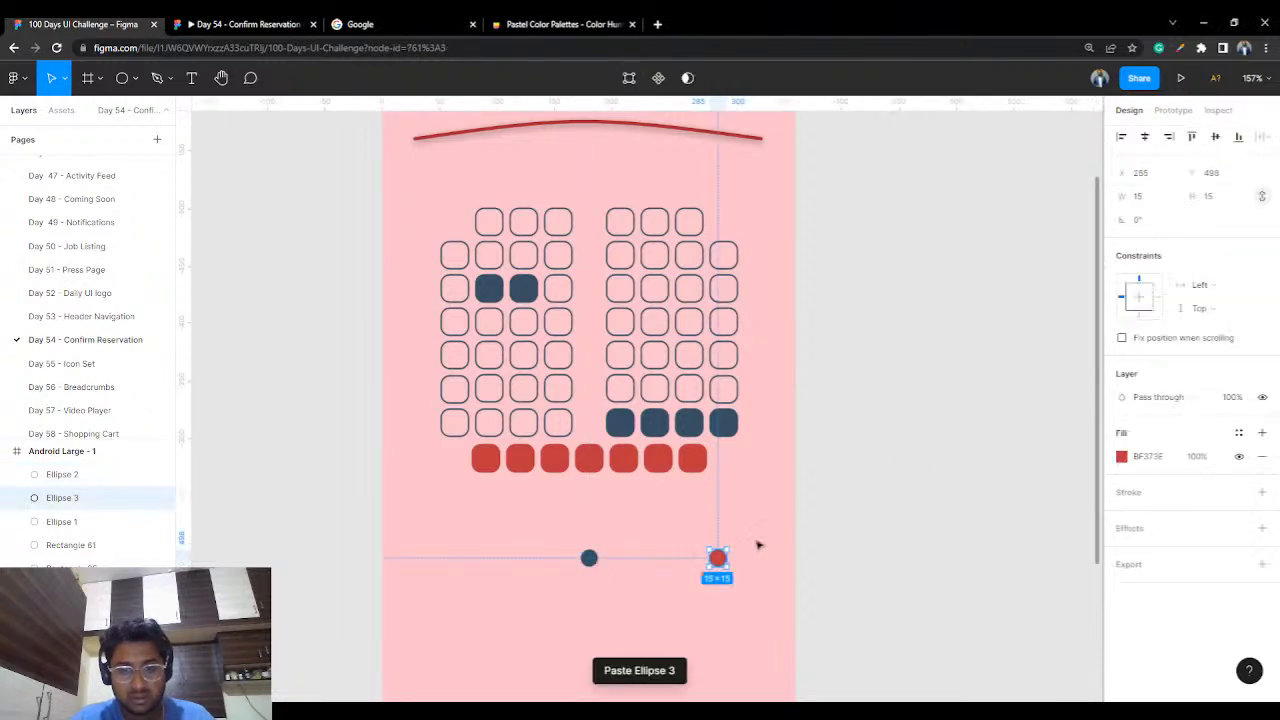
pyautogui.moveTo(718, 558); pyautogui.dragTo(462, 560)
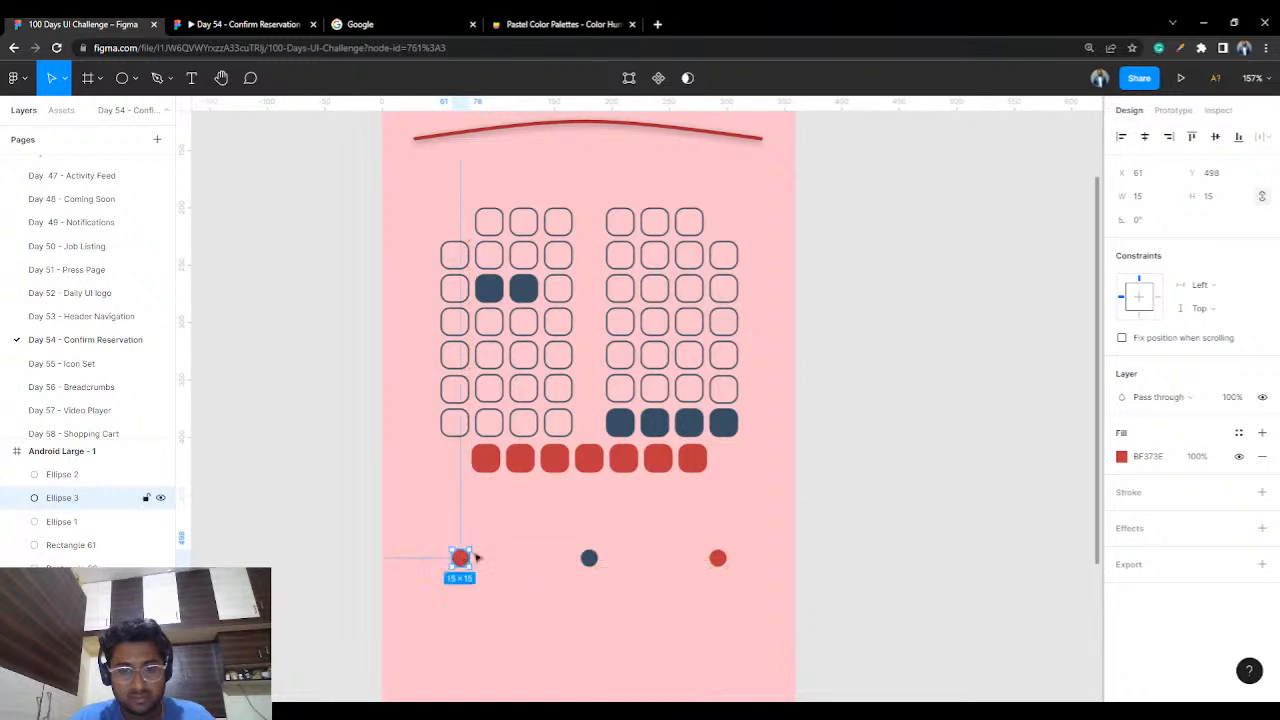
pyautogui.click(929, 439)
pyautogui.scroll(-3, 903, 389)
pyautogui.hscroll(-3, 903, 389)
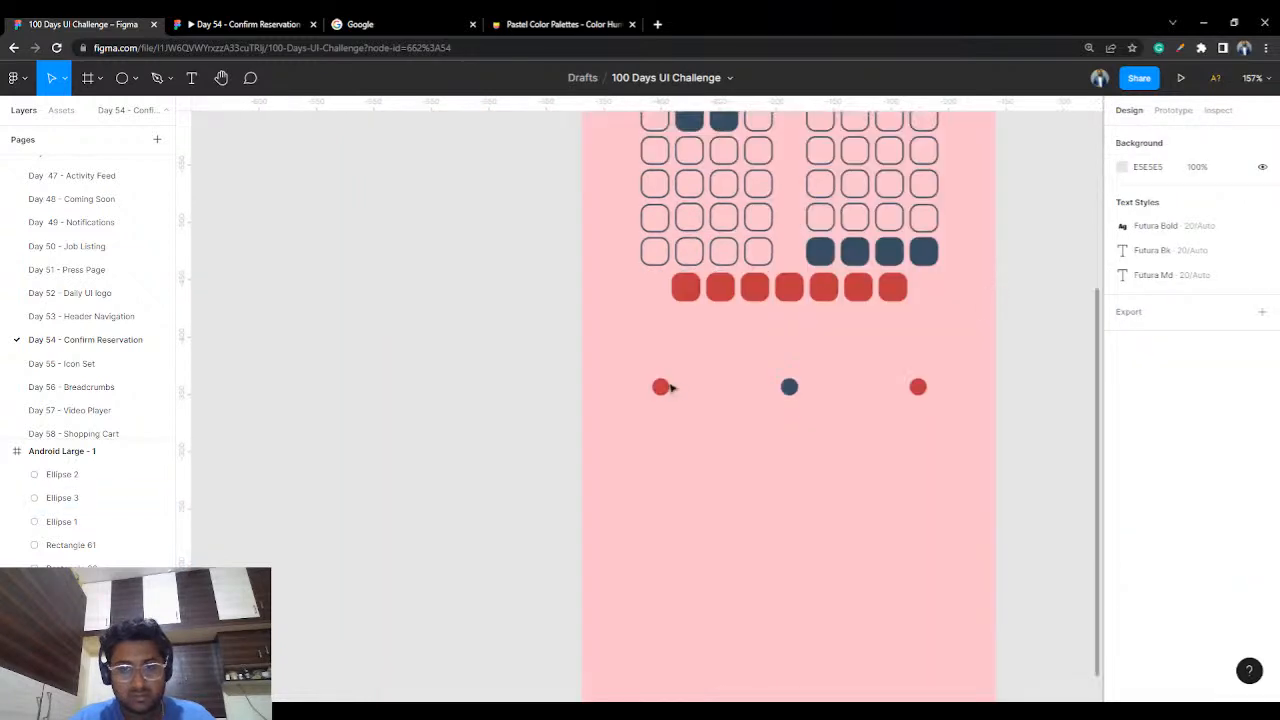
pyautogui.hscroll(3, 747, 341)
pyautogui.scroll(2, 747, 341)
# - Replace the leftmost circle's red fill with a navy 394F62 stroke sampled from a filled seat
pyautogui.click(533, 450)
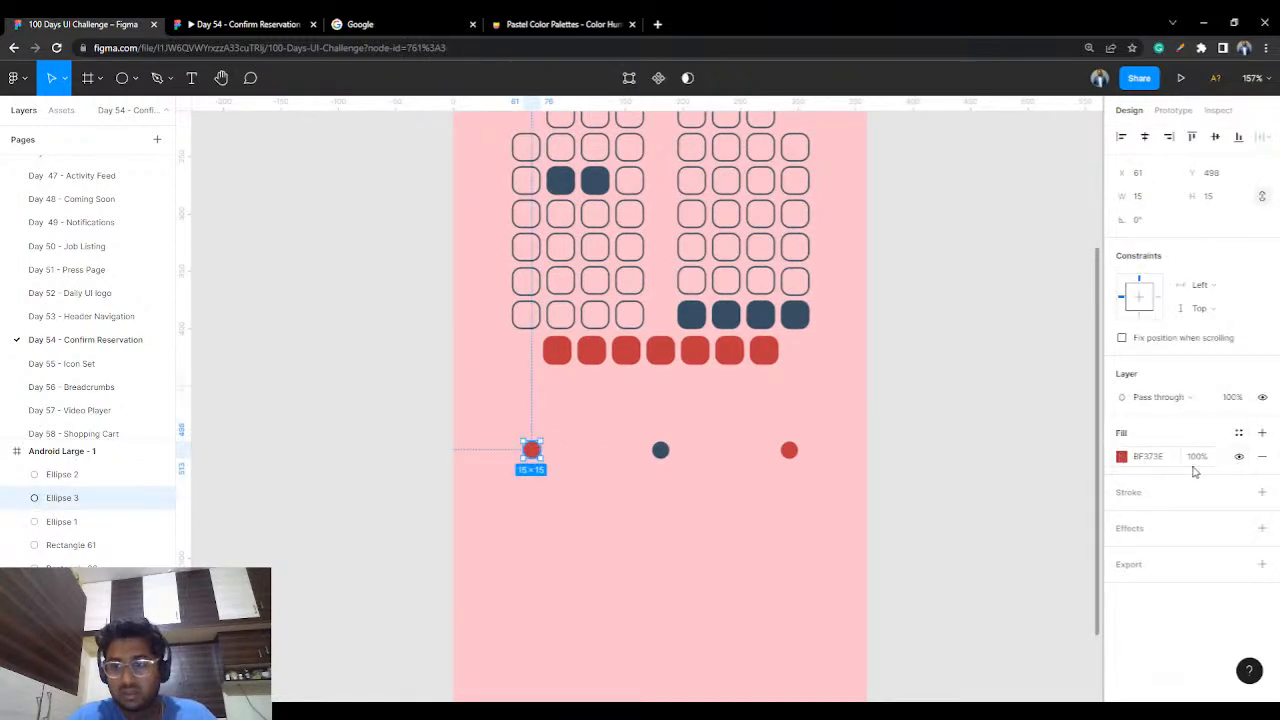
pyautogui.click(1262, 492)
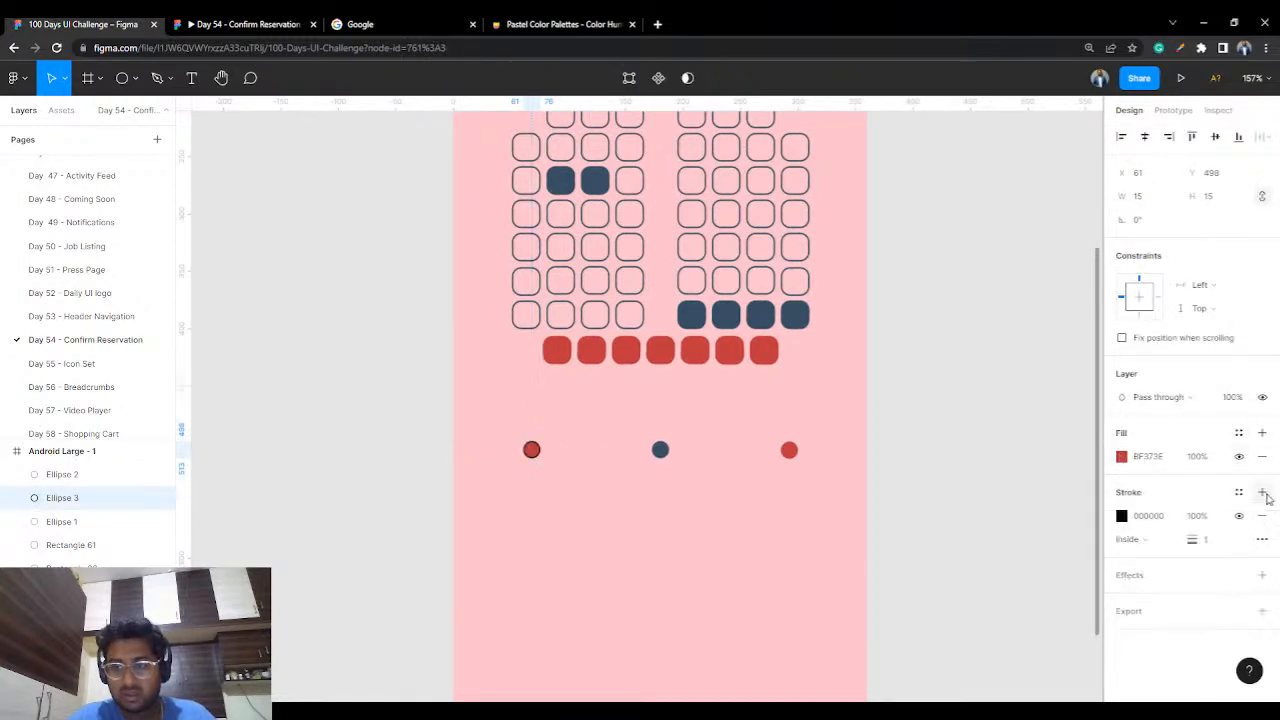
pyautogui.click(1262, 457)
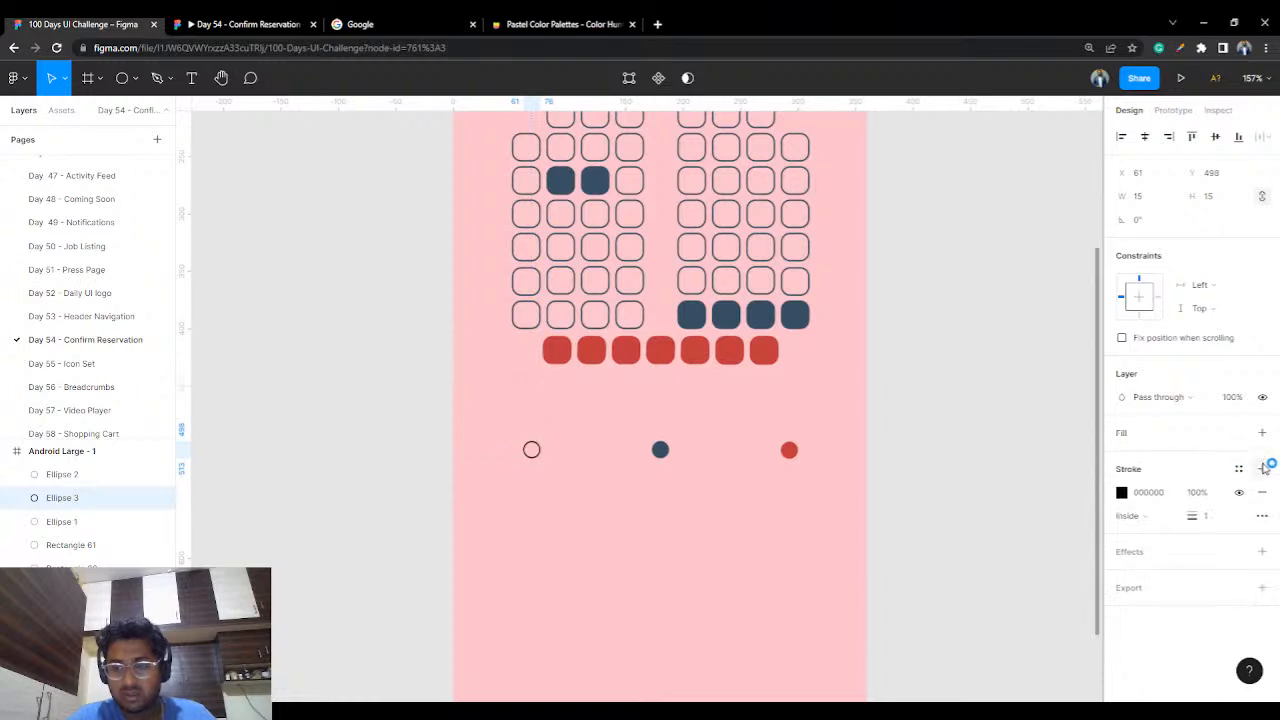
pyautogui.click(1121, 492)
pyautogui.click(949, 537)
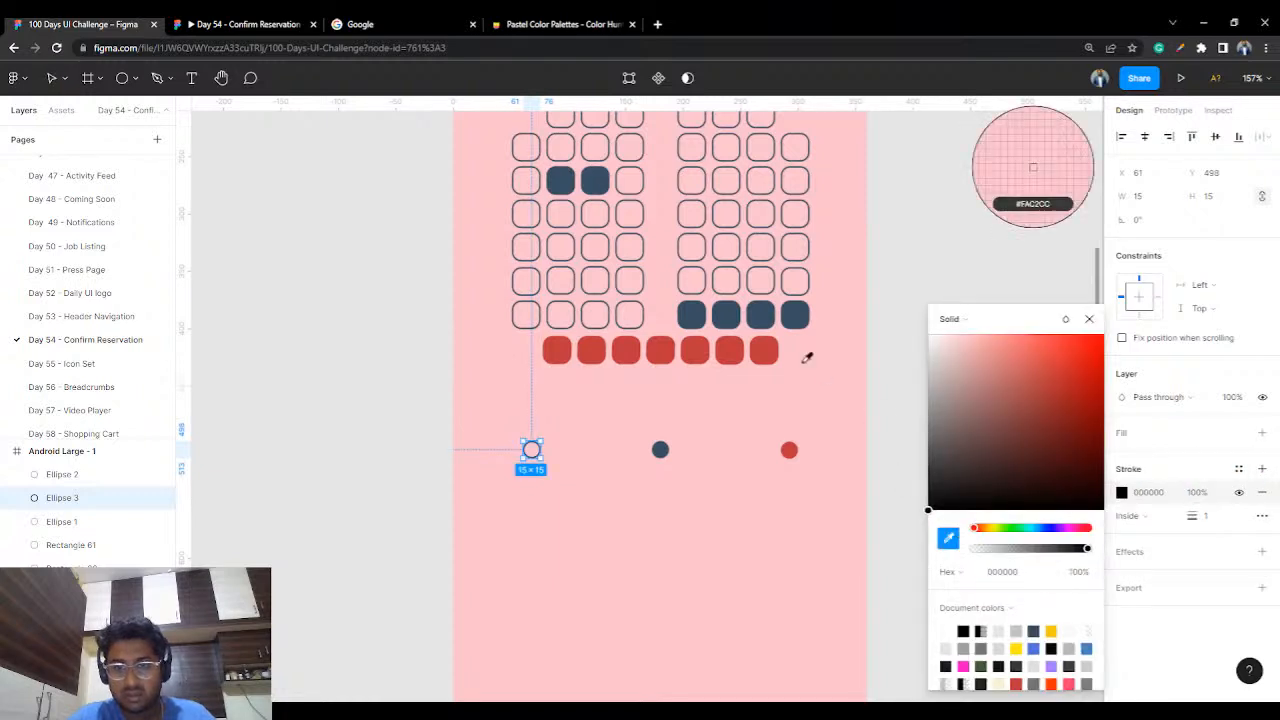
pyautogui.click(762, 318)
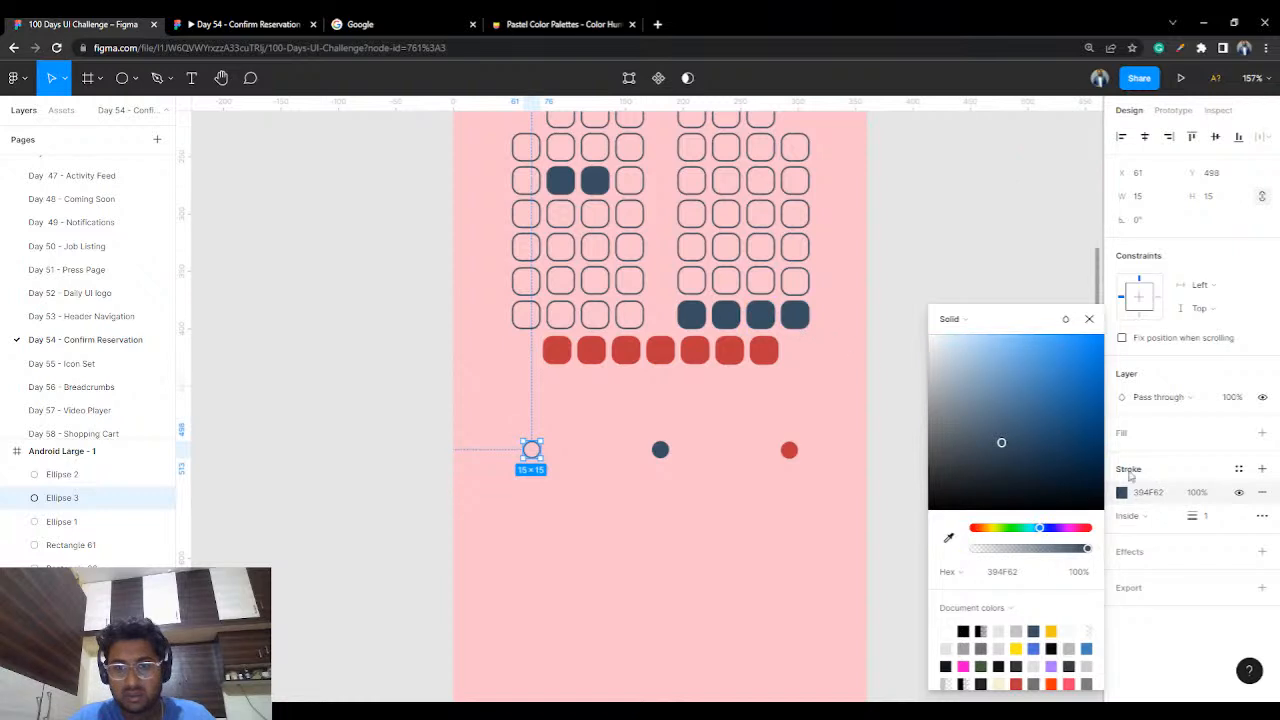
# - Set the outlined circle's stroke width to 1.5 after trying a width of 2
pyautogui.click(1218, 513)
pyautogui.write('2')
pyautogui.press('Return')
pyautogui.click(1041, 245)
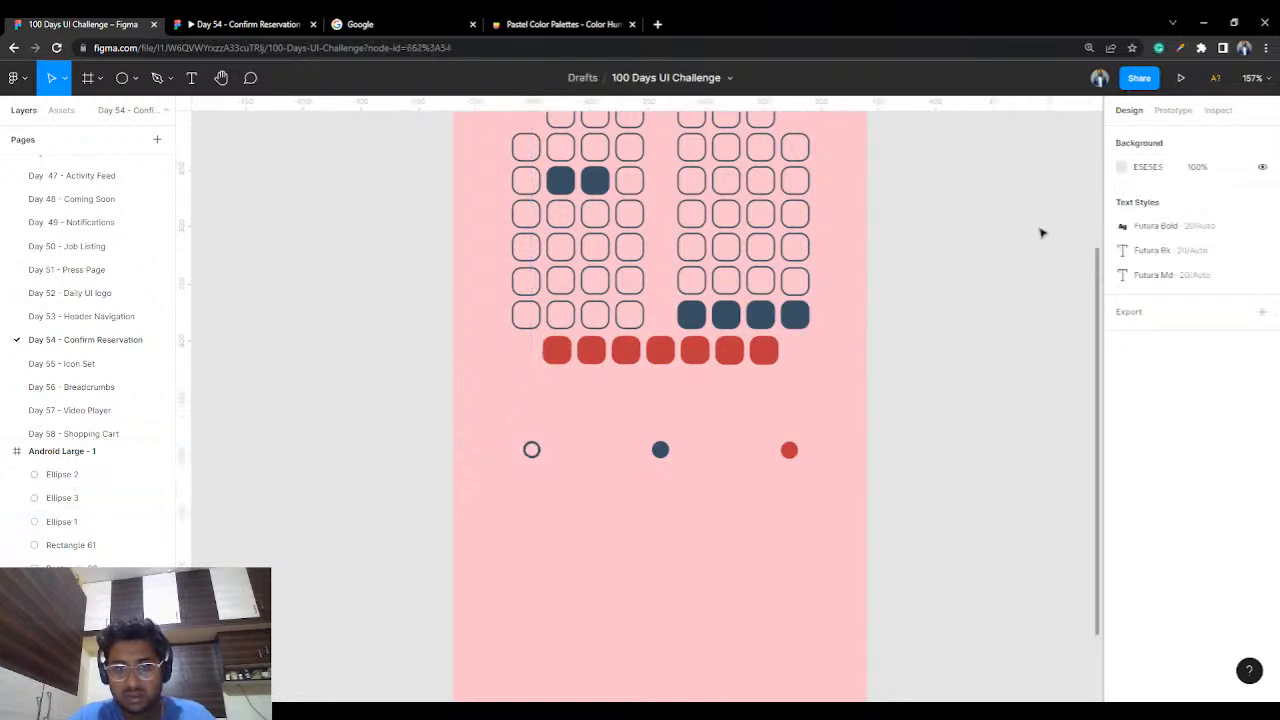
pyautogui.click(531, 450)
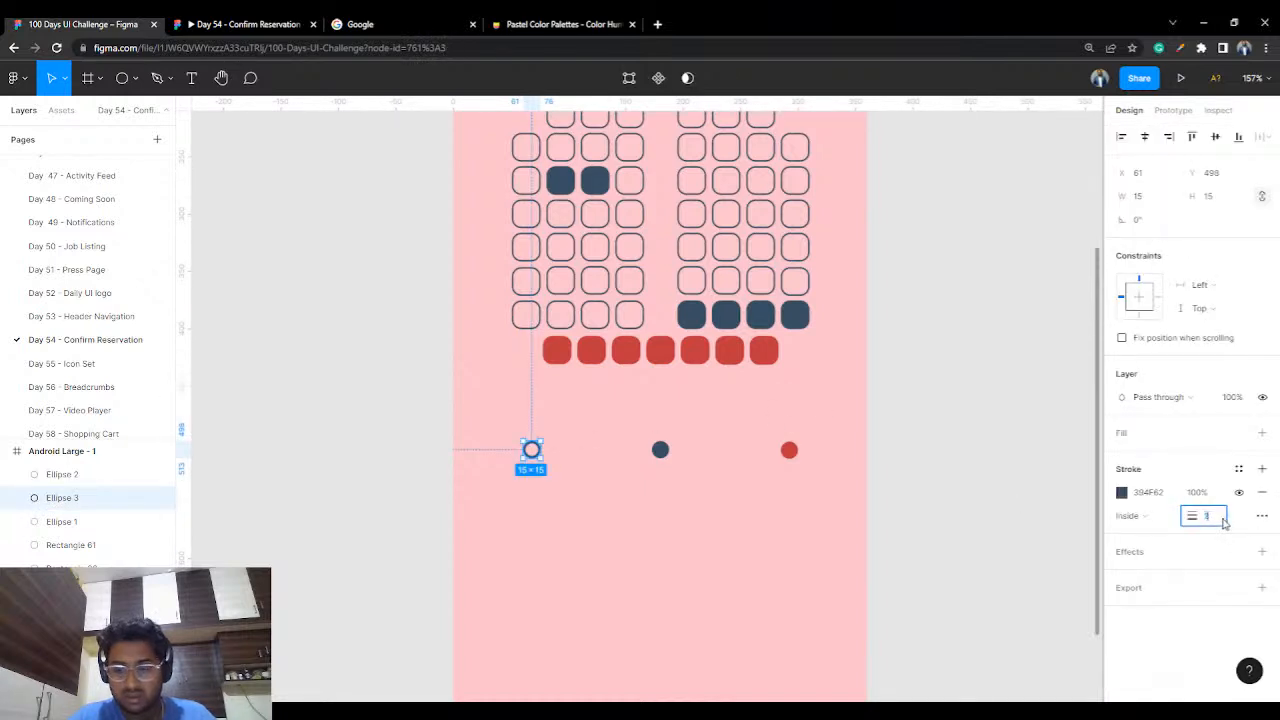
pyautogui.click(928, 438)
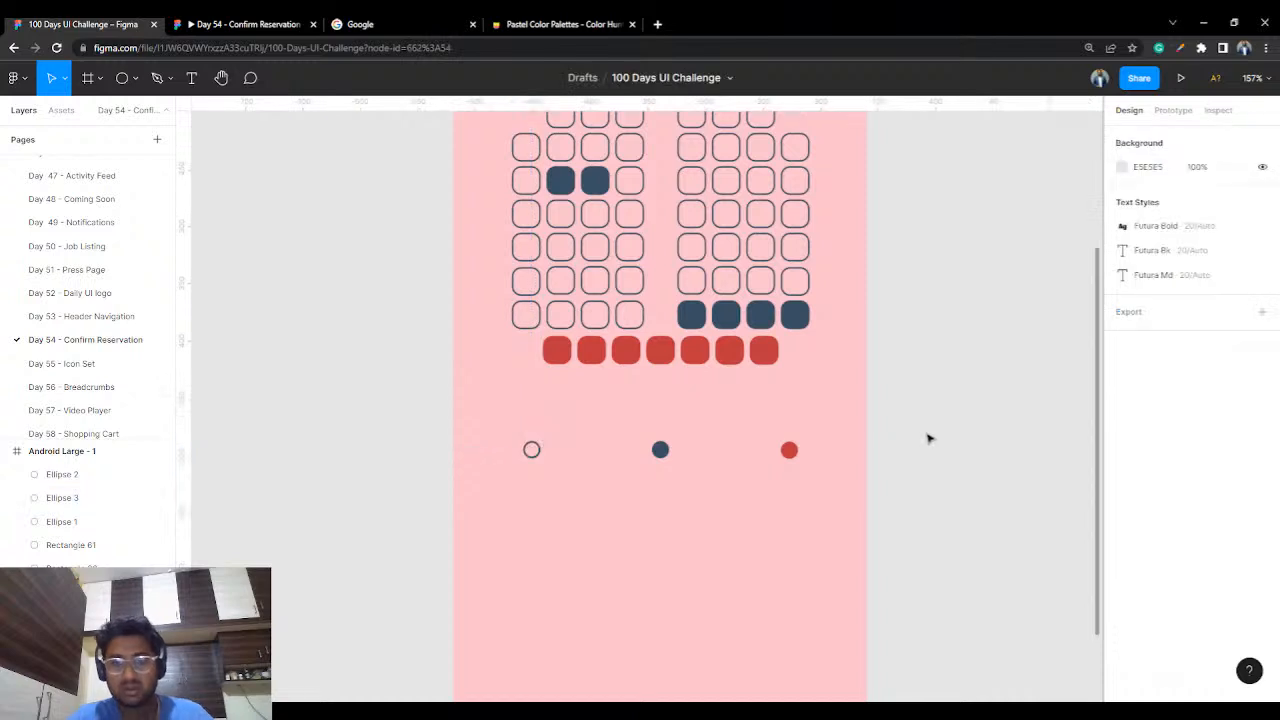
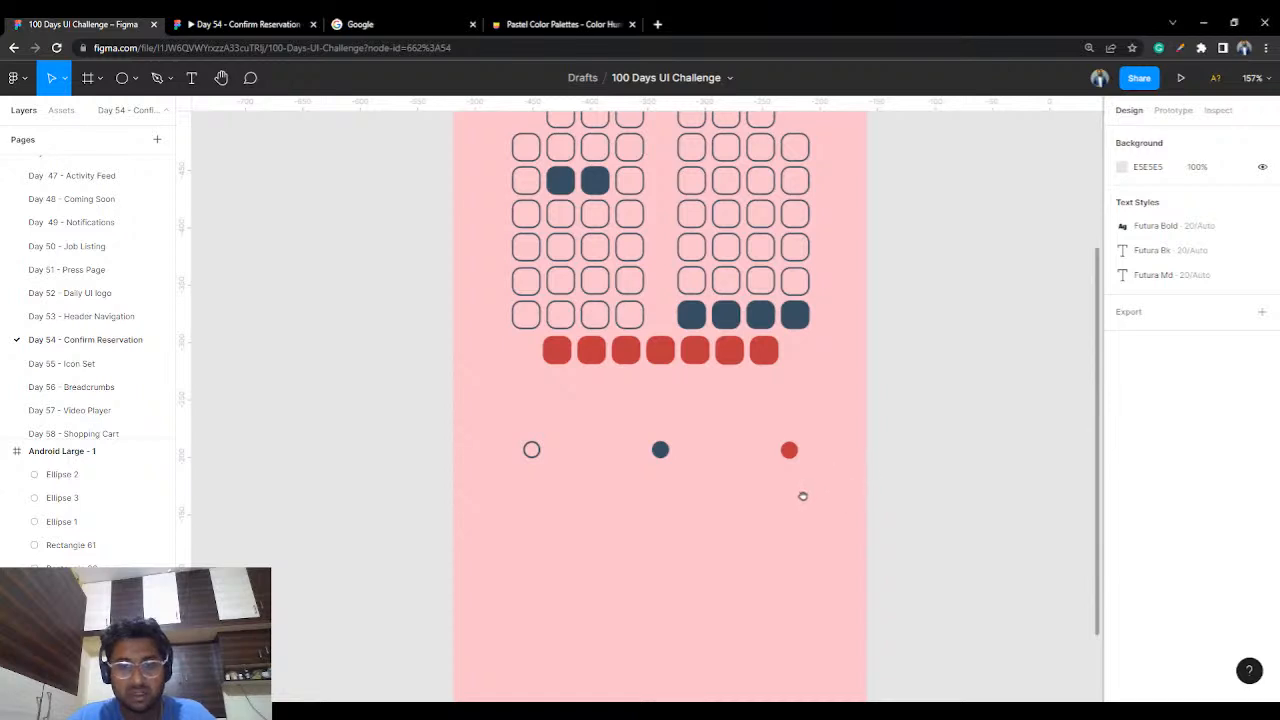
# - Nudge all three legend circles up together to about Y 484, closer to the seat grid
pyautogui.scroll(-1, 806, 490)
pyautogui.moveTo(932, 386); pyautogui.dragTo(449, 486)
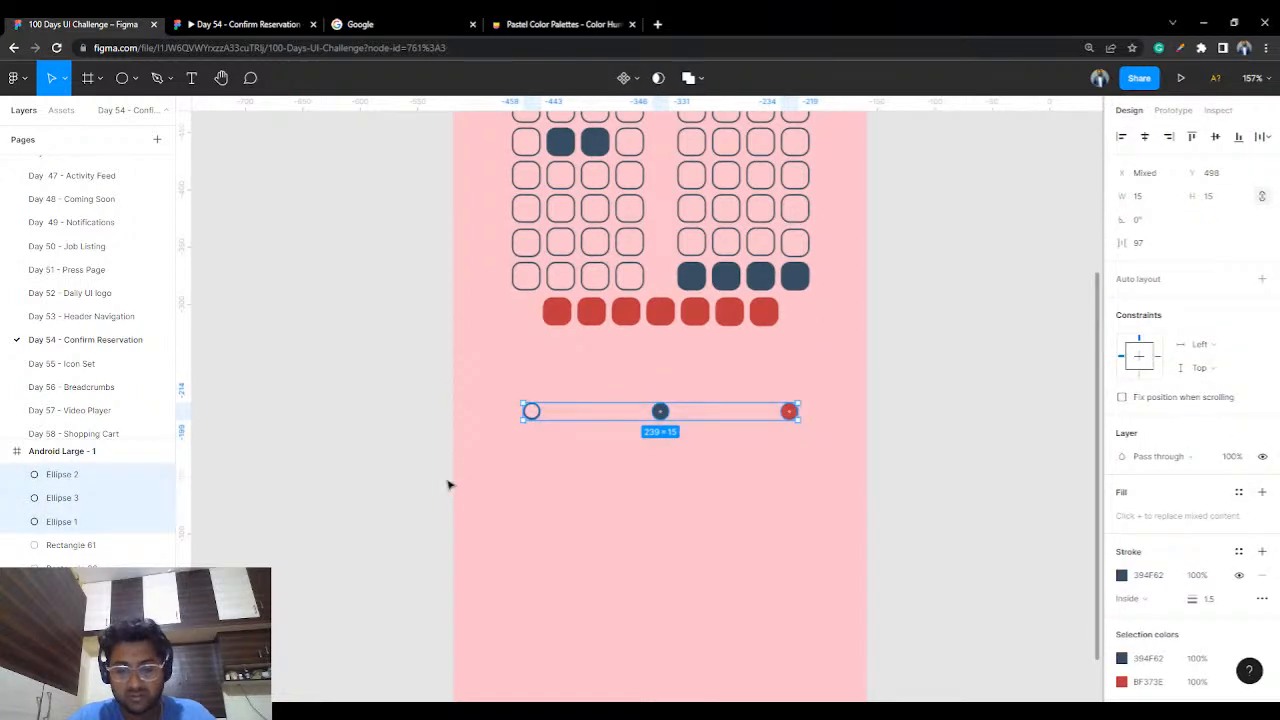
pyautogui.press('Up')
pyautogui.press('Up')
pyautogui.press('Up')
pyautogui.press('Up')
pyautogui.press('Up')
pyautogui.press('Up')
pyautogui.press('Up')
pyautogui.press('Up')
pyautogui.press('Up')
pyautogui.press('Up')
pyautogui.press('Up')
pyautogui.press('Up')
pyautogui.press('Up')
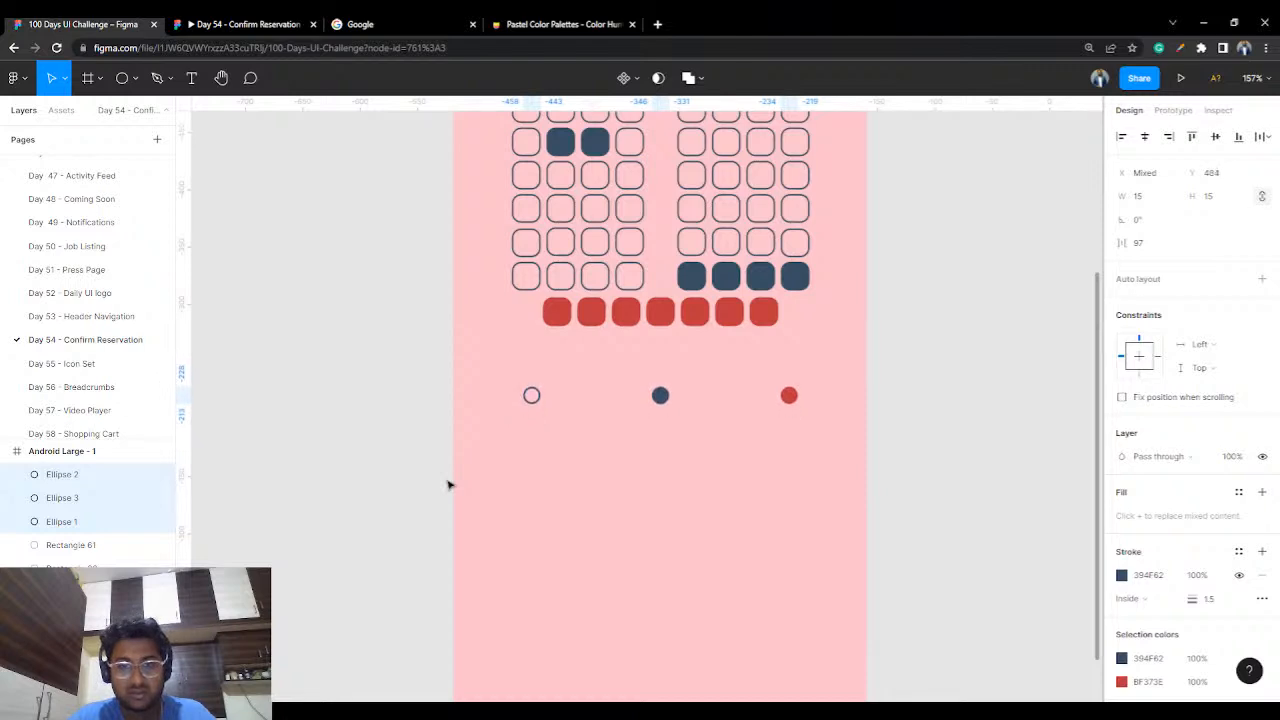
pyautogui.click(1006, 352)
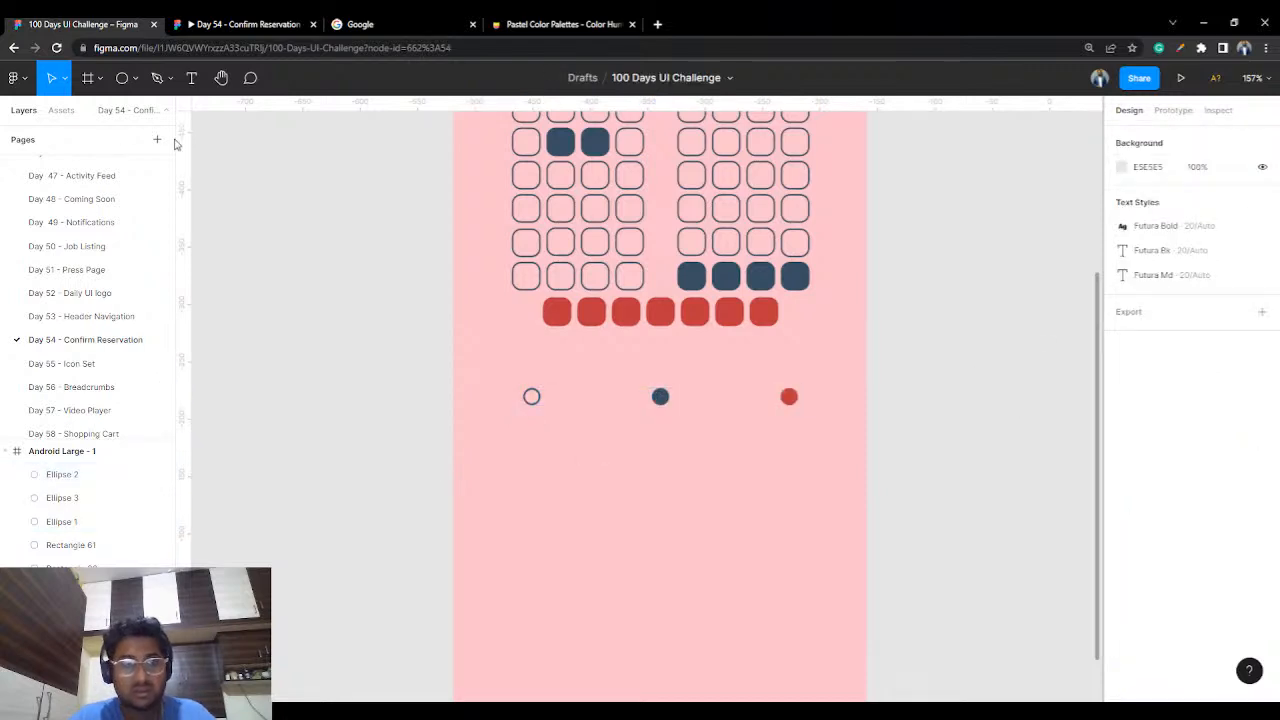
# - Add a text label reading "Available" below the outlined circle
pyautogui.click(187, 86)
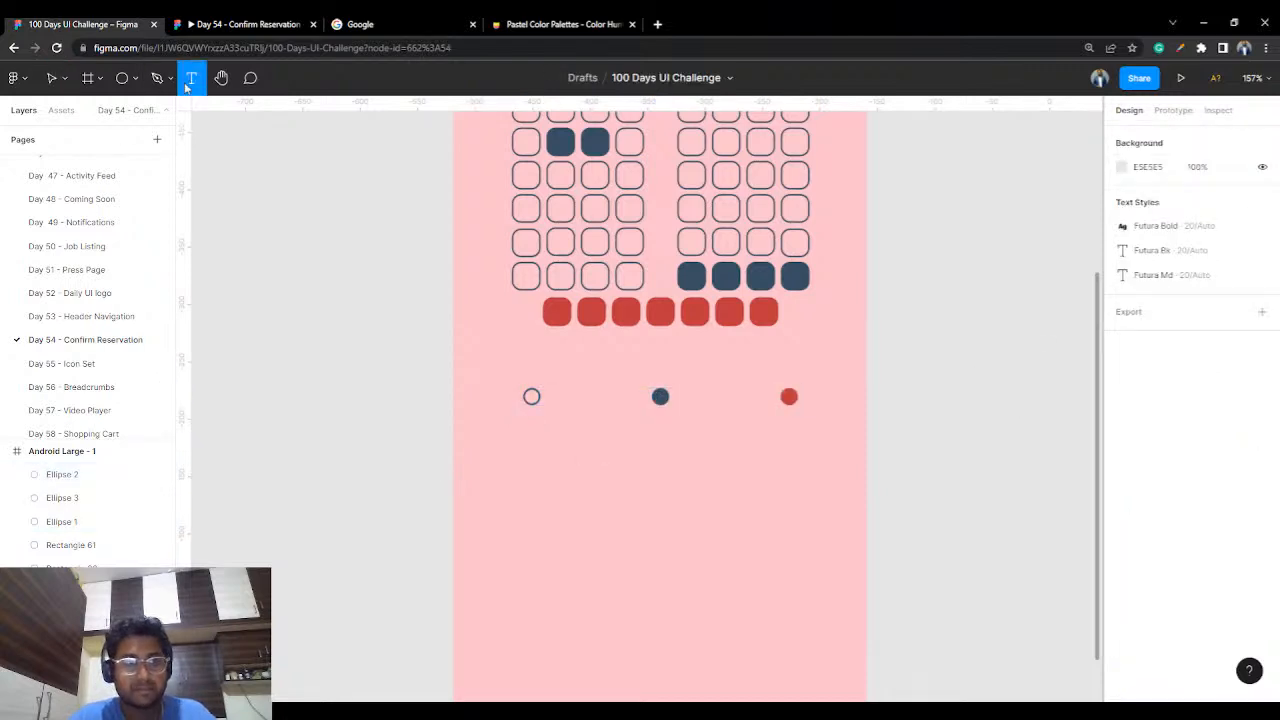
pyautogui.click(509, 430)
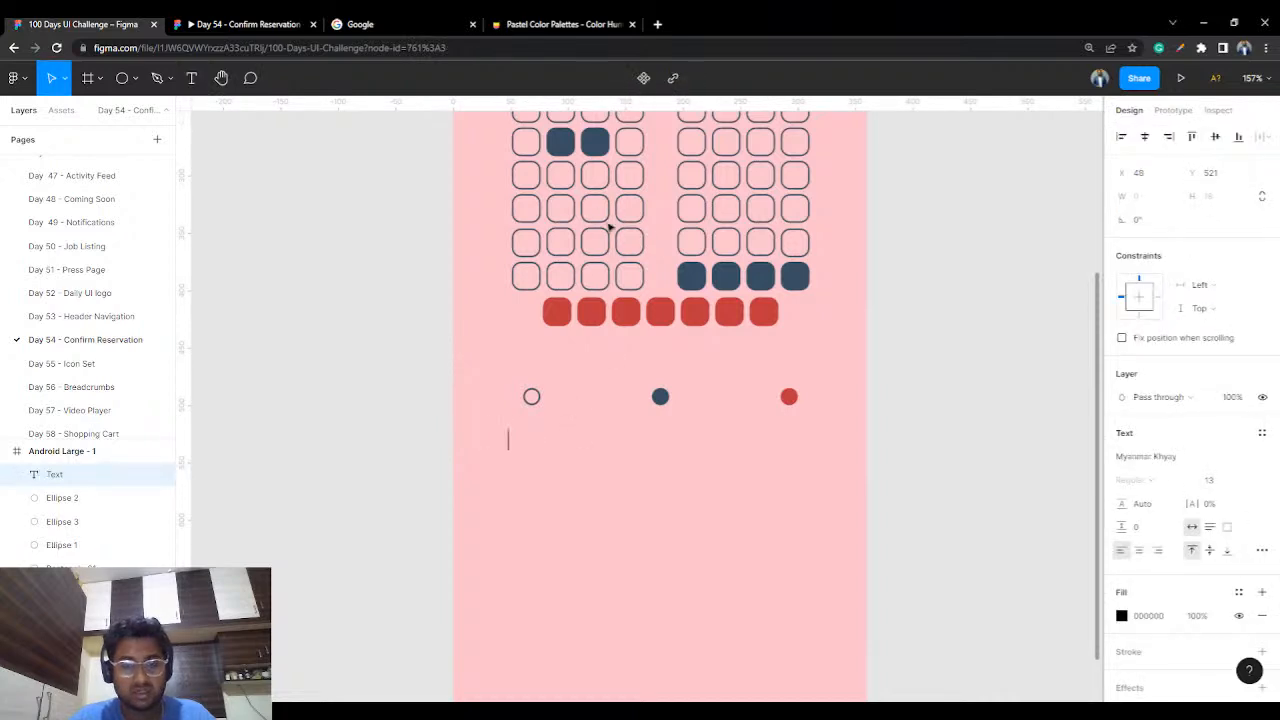
pyautogui.write('Ava')
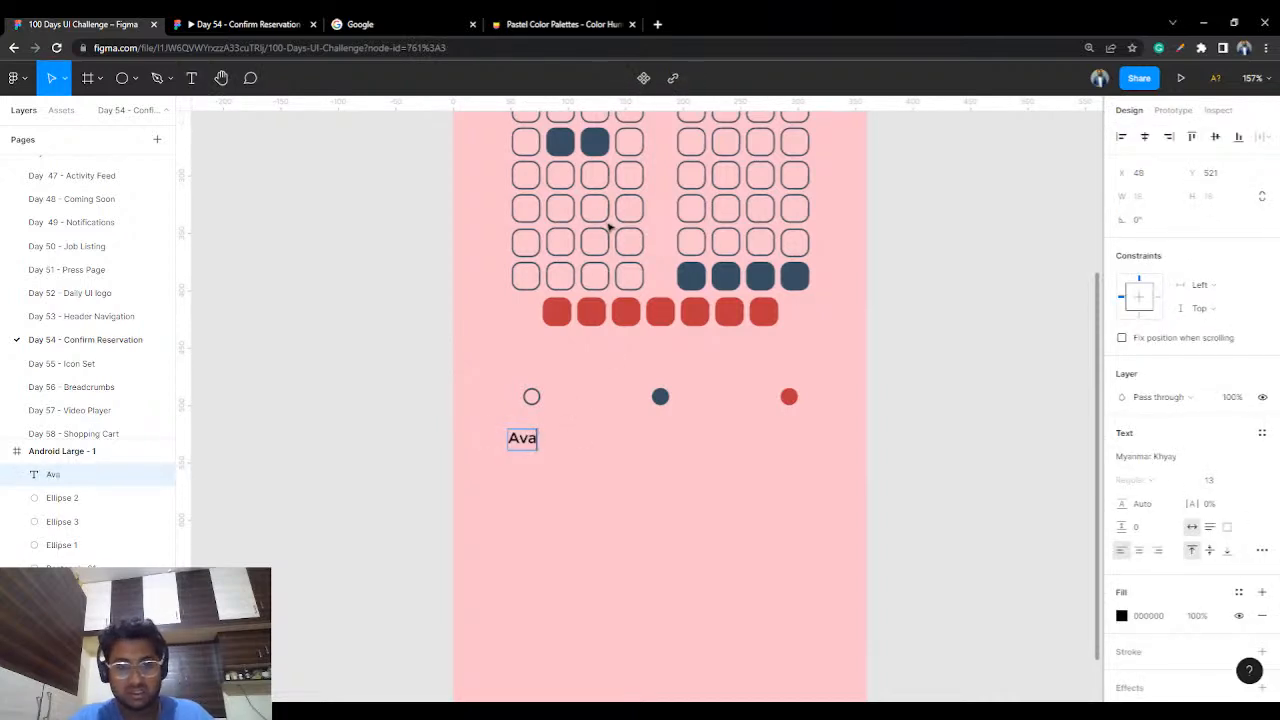
pyautogui.write('ilable')
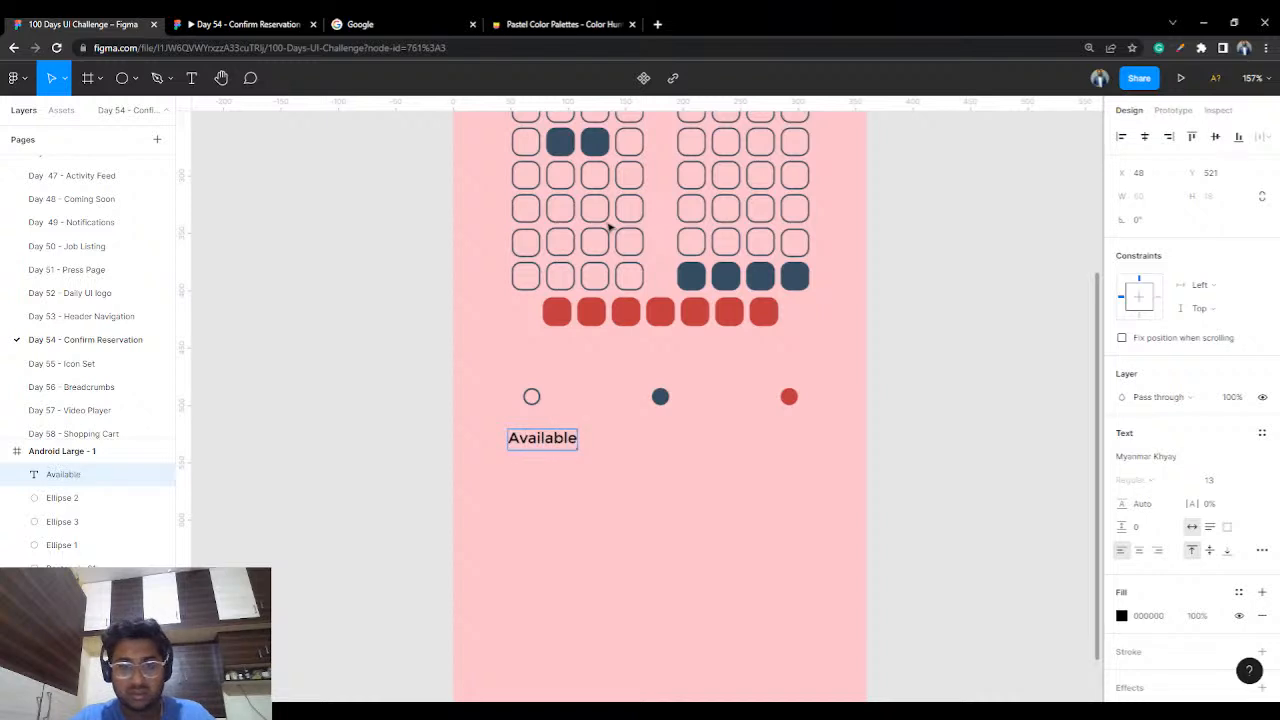
pyautogui.press('Escape')
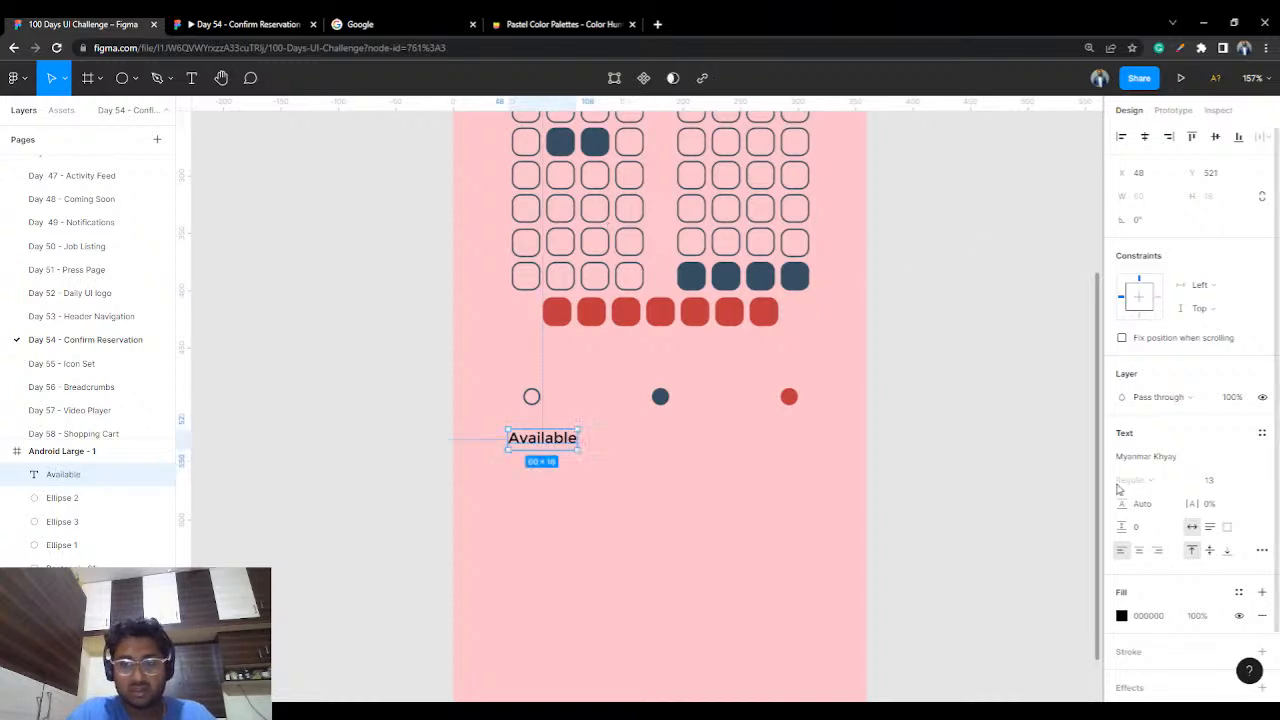
# - Format the "Available" label in Poppins at size 12 and centre it under the outlined circle at X 40, Y 510
pyautogui.click(1152, 460)
pyautogui.write('Poppins')
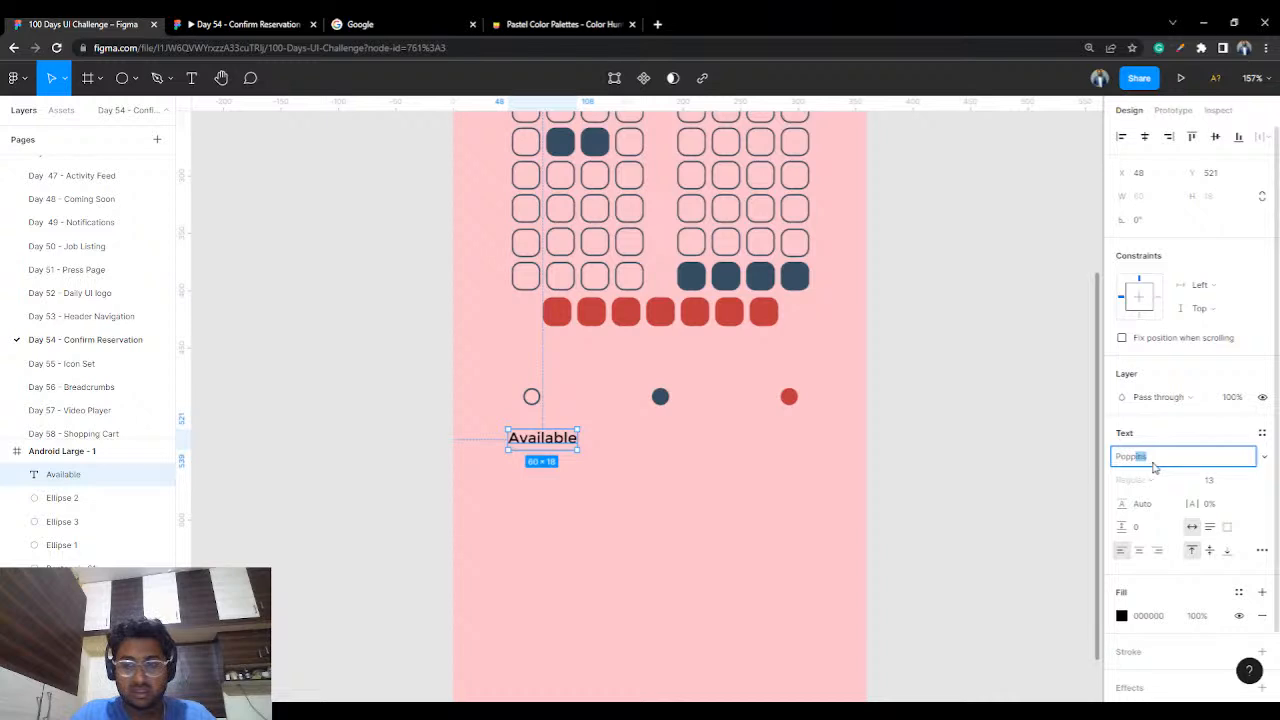
pyautogui.press('Return')
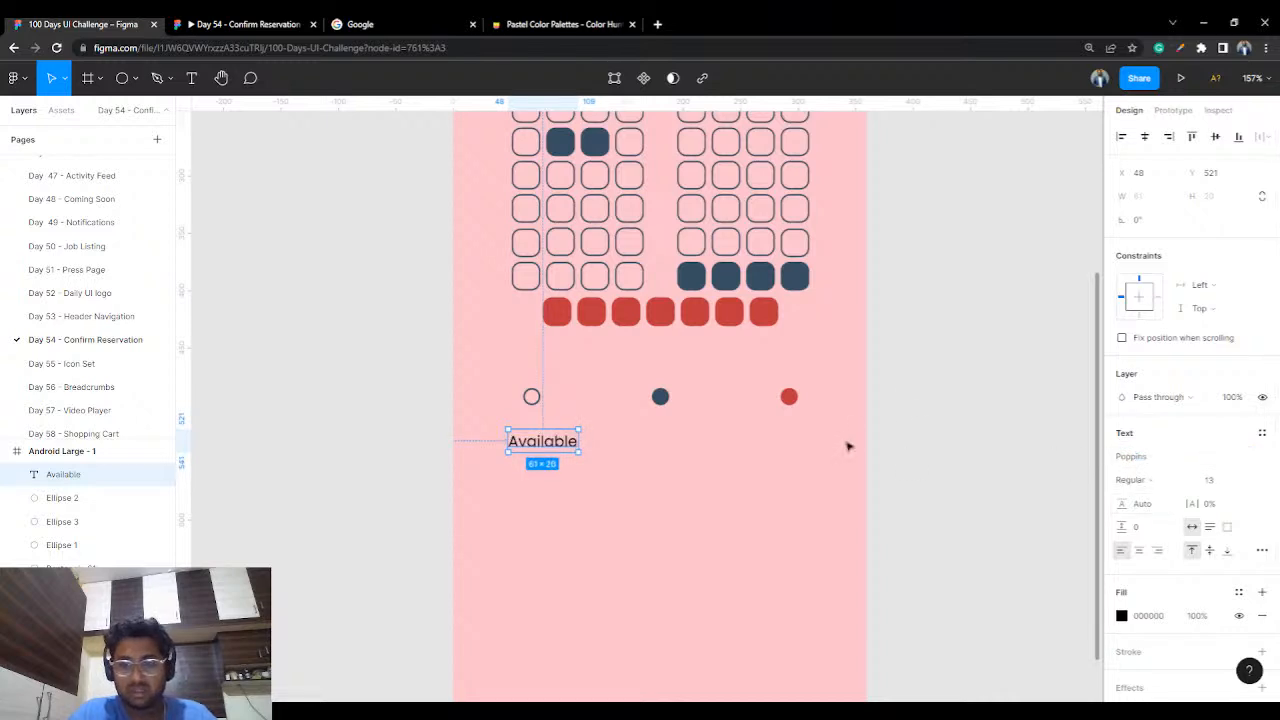
pyautogui.click(927, 393)
pyautogui.click(543, 442)
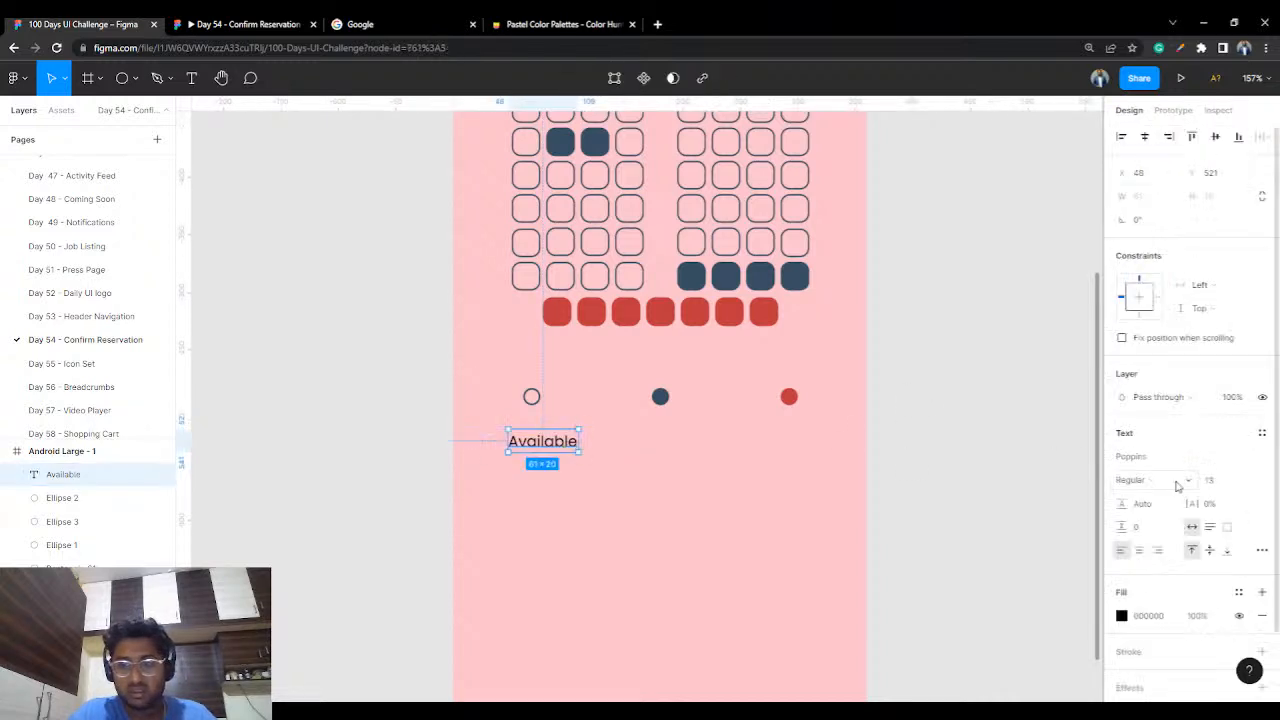
pyautogui.click(1247, 481)
pyautogui.click(1229, 449)
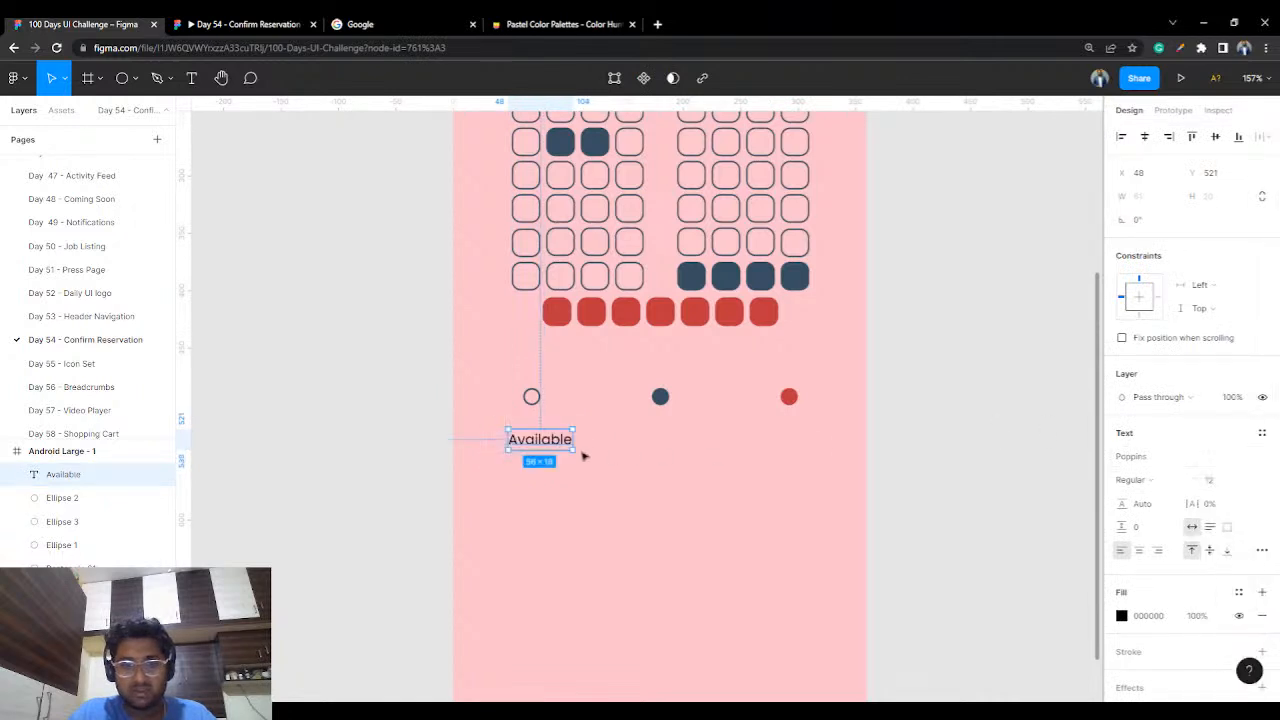
pyautogui.moveTo(549, 447); pyautogui.dragTo(542, 431)
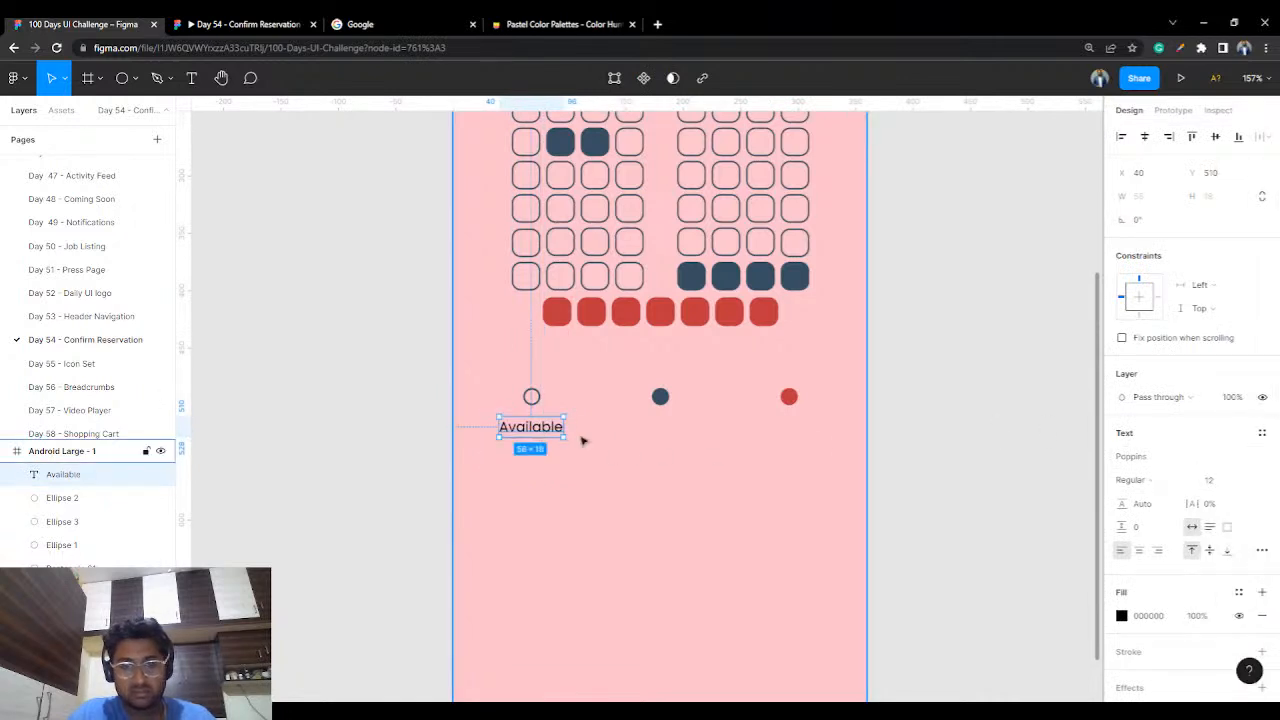
pyautogui.click(1014, 414)
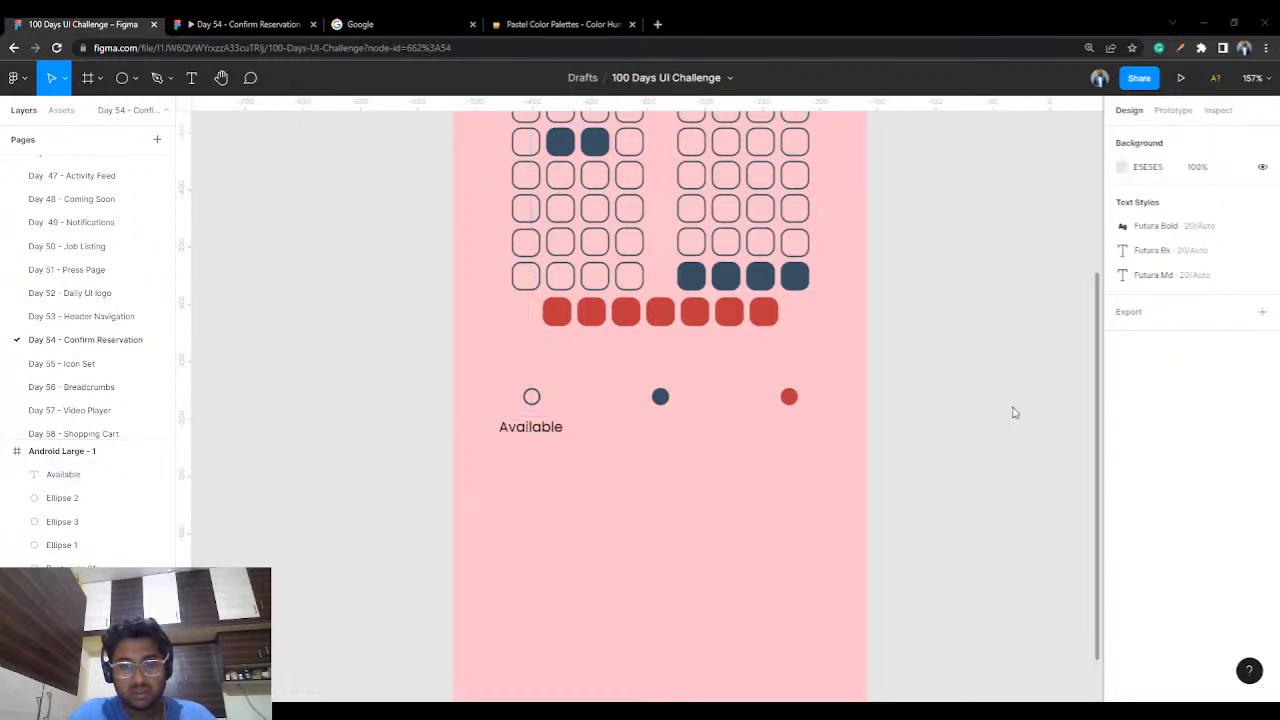
# - Duplicate the "Available" label, change the copy's text to "Booked" and centre it under the navy circle at X 158, Y 510
pyautogui.hotkey('ctrl', 'v')
pyautogui.moveTo(552, 426); pyautogui.dragTo(683, 429)
pyautogui.doubleClick(683, 429)
pyautogui.write('Booked')
pyautogui.press('Escape')
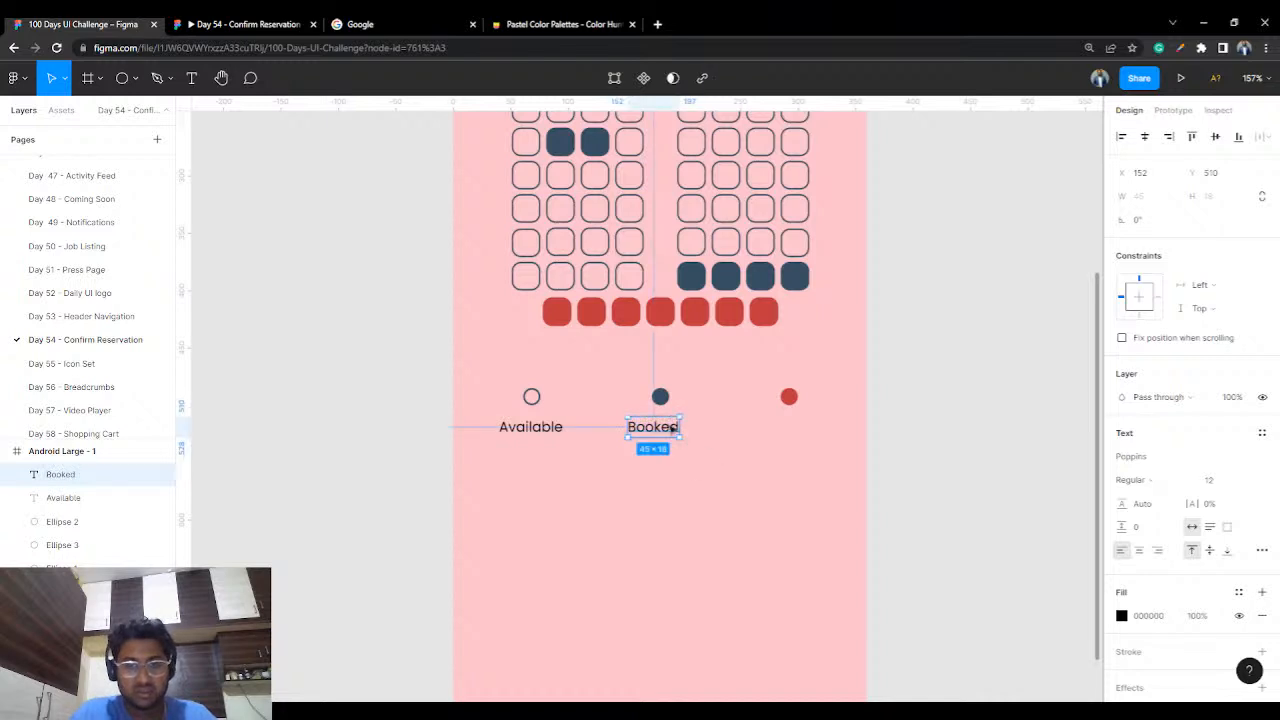
pyautogui.moveTo(667, 428); pyautogui.dragTo(672, 430)
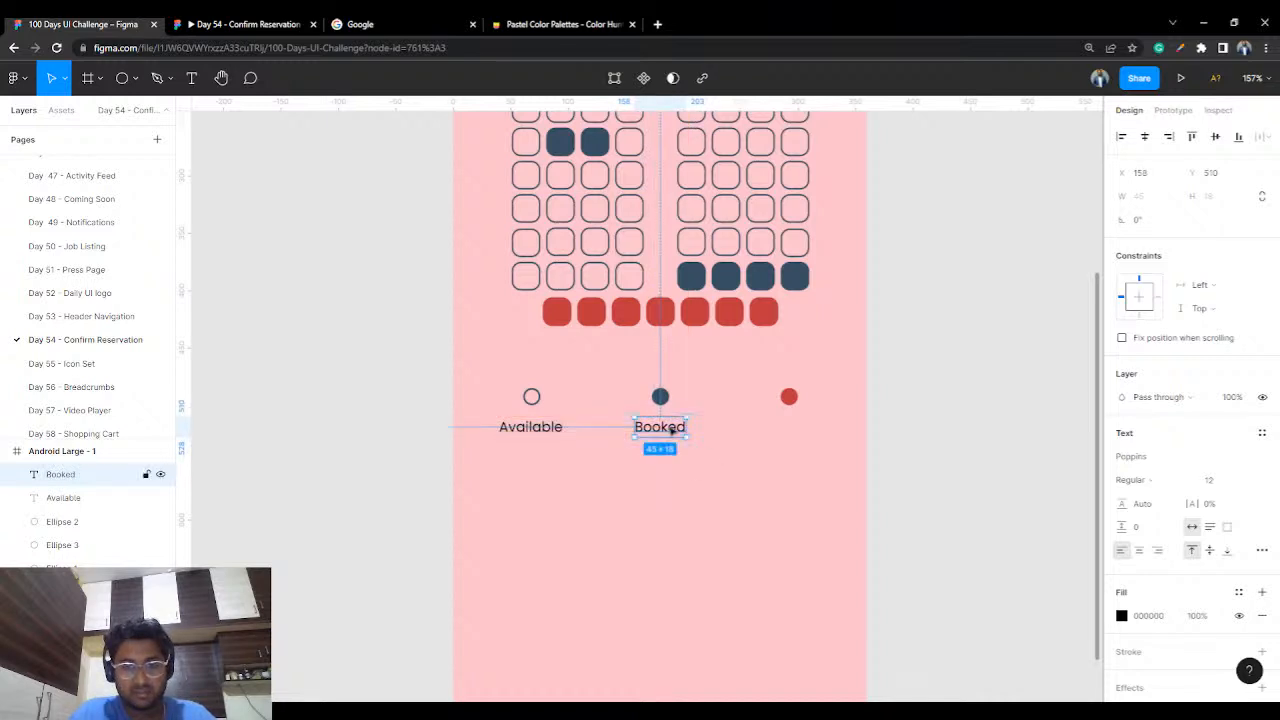
# - Duplicate the "Available" label, change the copy's text to "Selected" and centre it under the red circle at X 266, Y 510
pyautogui.click(789, 449)
pyautogui.hotkey('ctrl', 'v')
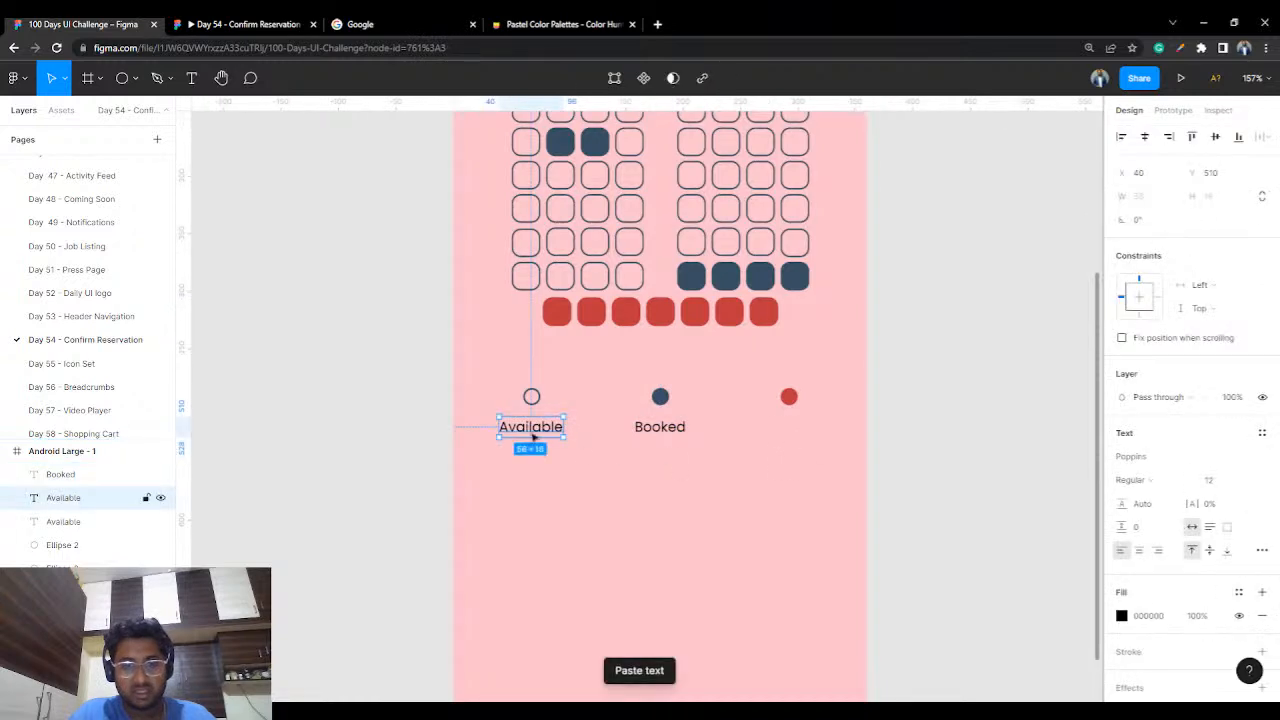
pyautogui.moveTo(535, 432); pyautogui.dragTo(786, 427)
pyautogui.doubleClick(785, 427)
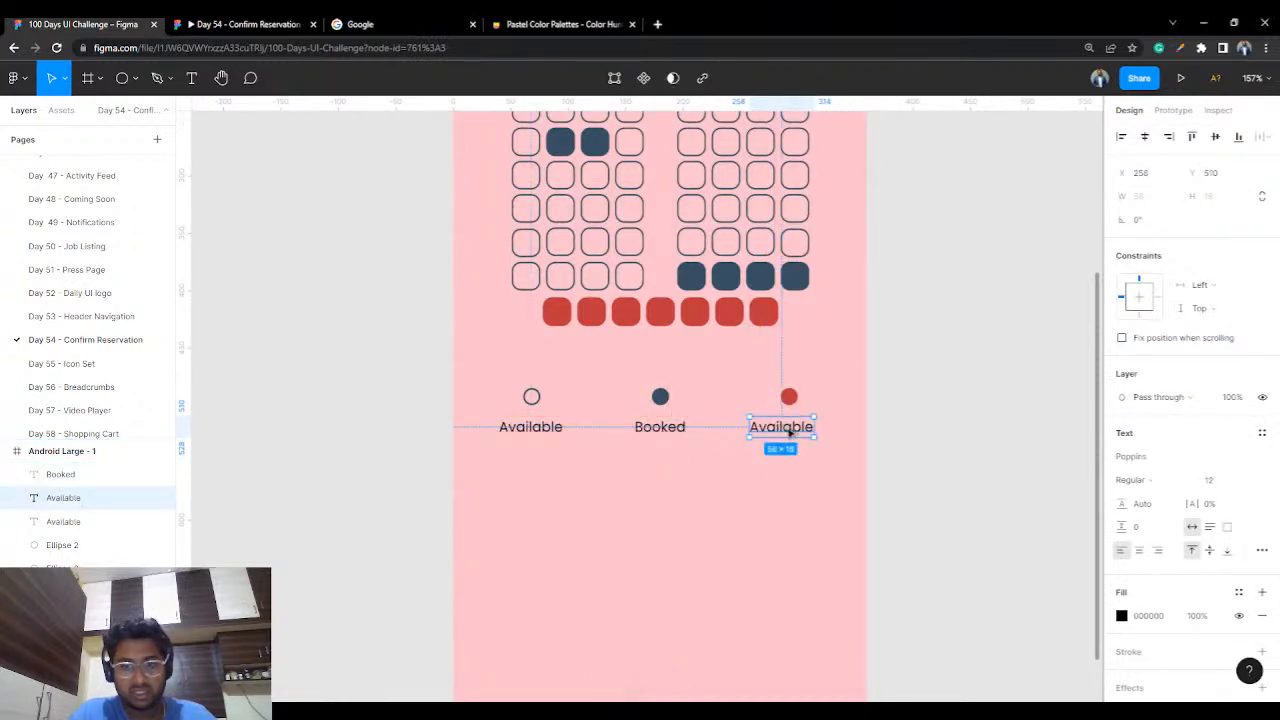
pyautogui.write('Selected')
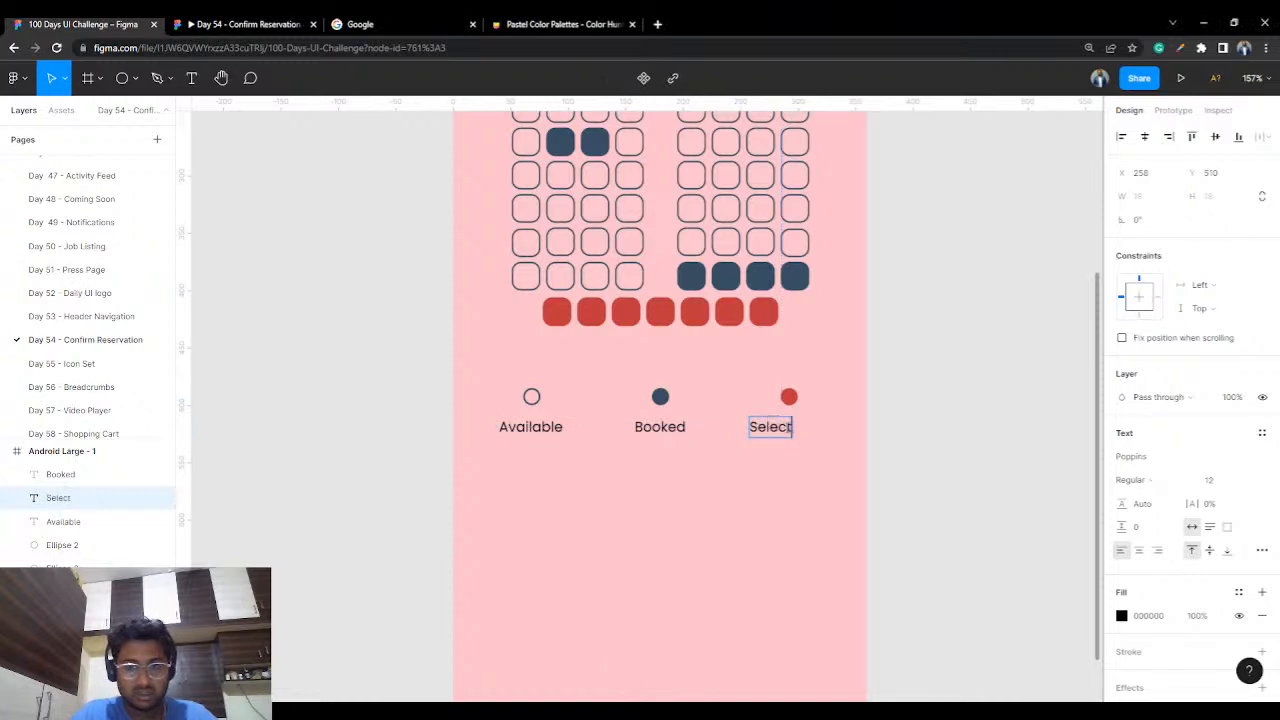
pyautogui.press('Escape')
pyautogui.moveTo(790, 437); pyautogui.dragTo(797, 429)
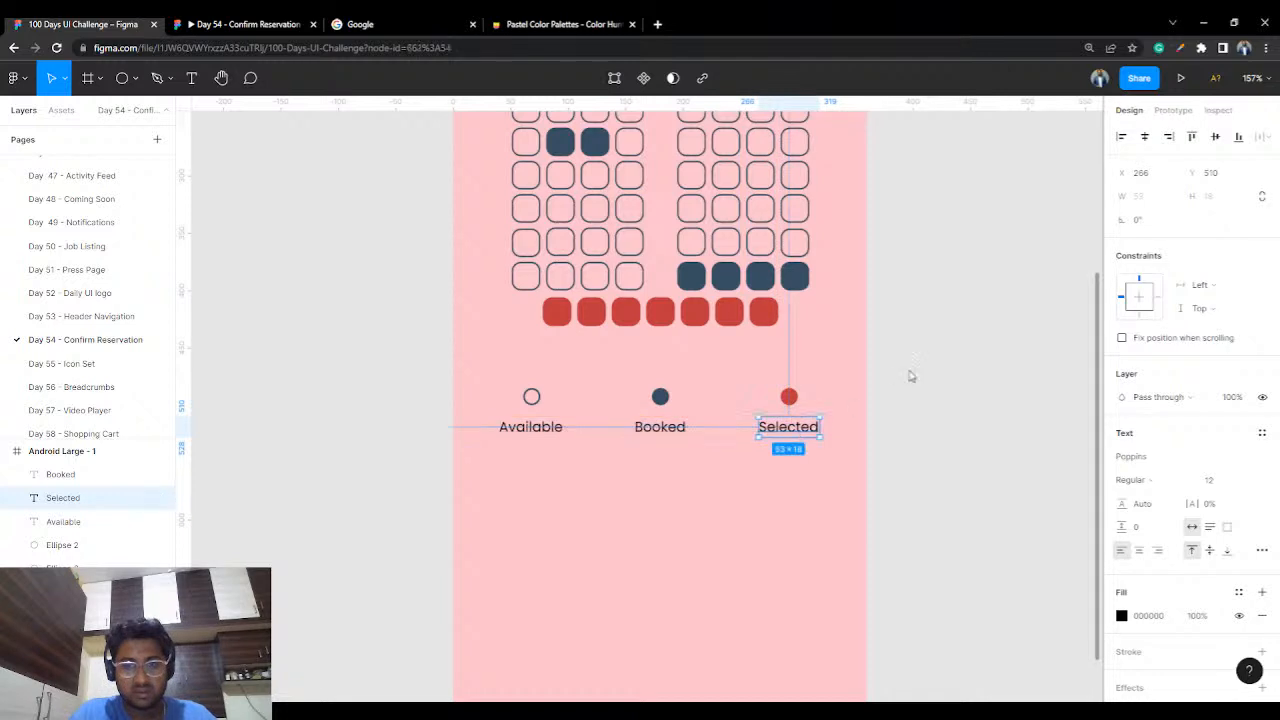
pyautogui.click(912, 373)
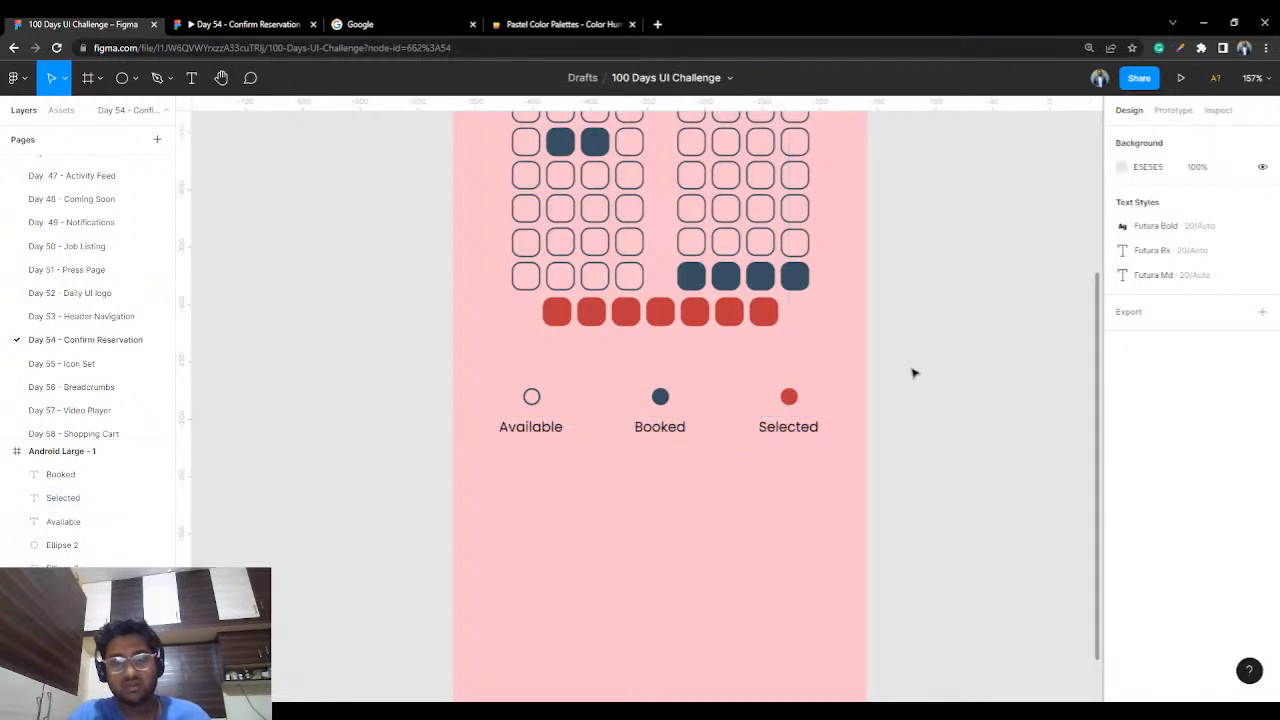
# - Nudge the three legend circles up together slightly, widening the gap above their labels
pyautogui.moveTo(886, 386); pyautogui.dragTo(519, 396)
pyautogui.press('Up')
pyautogui.press('Up')
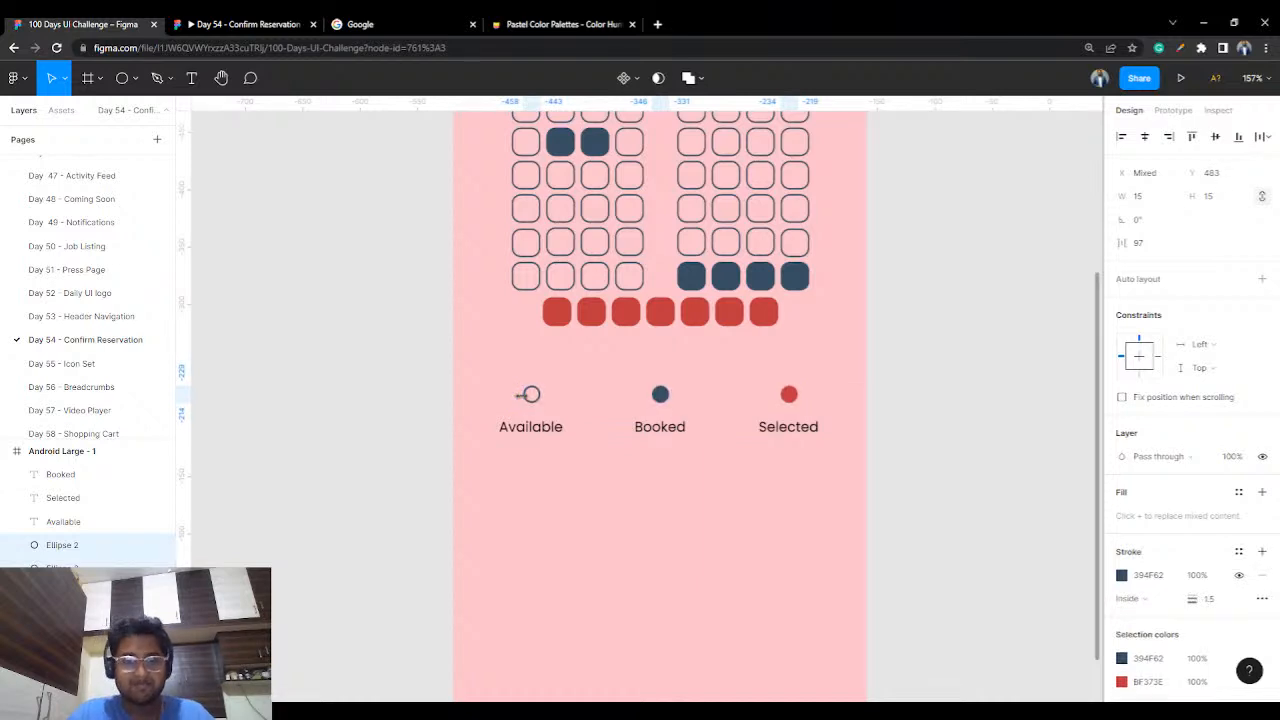
pyautogui.click(962, 356)
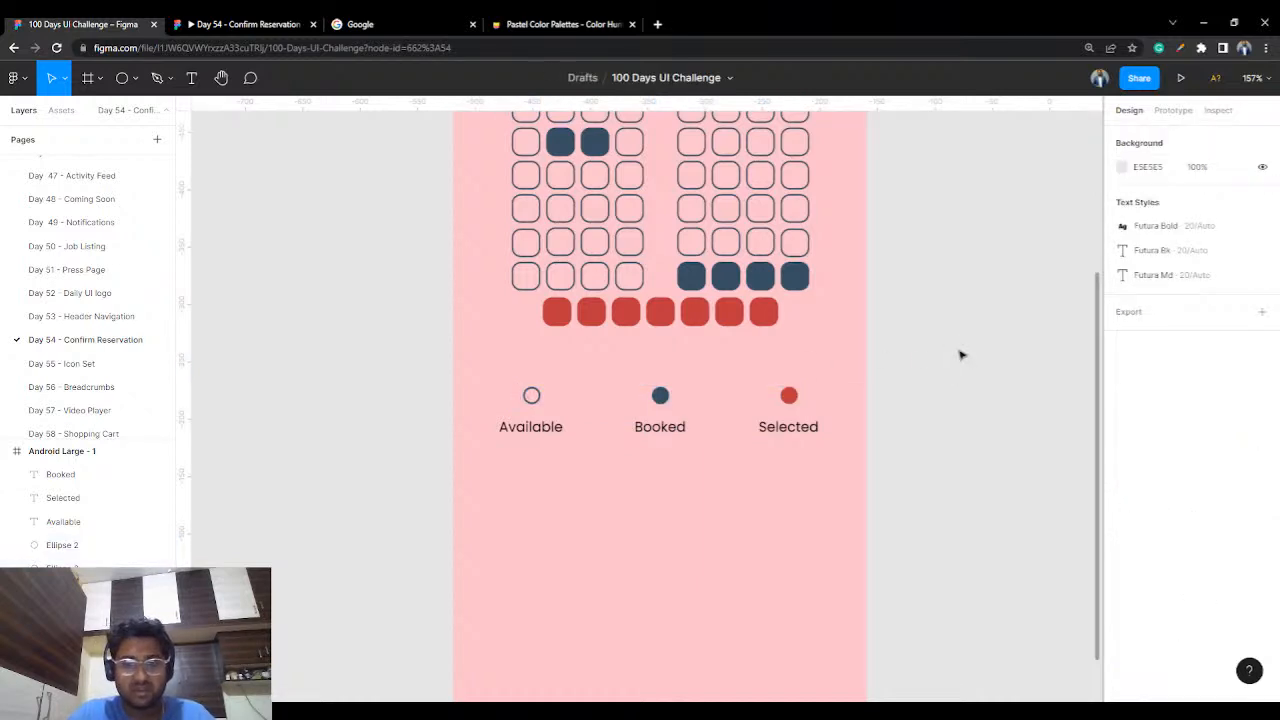
# - Draw a full-width rectangle about 360 × 189 below the legend, starting at about Y 558
pyautogui.scroll(-5, 771, 396)
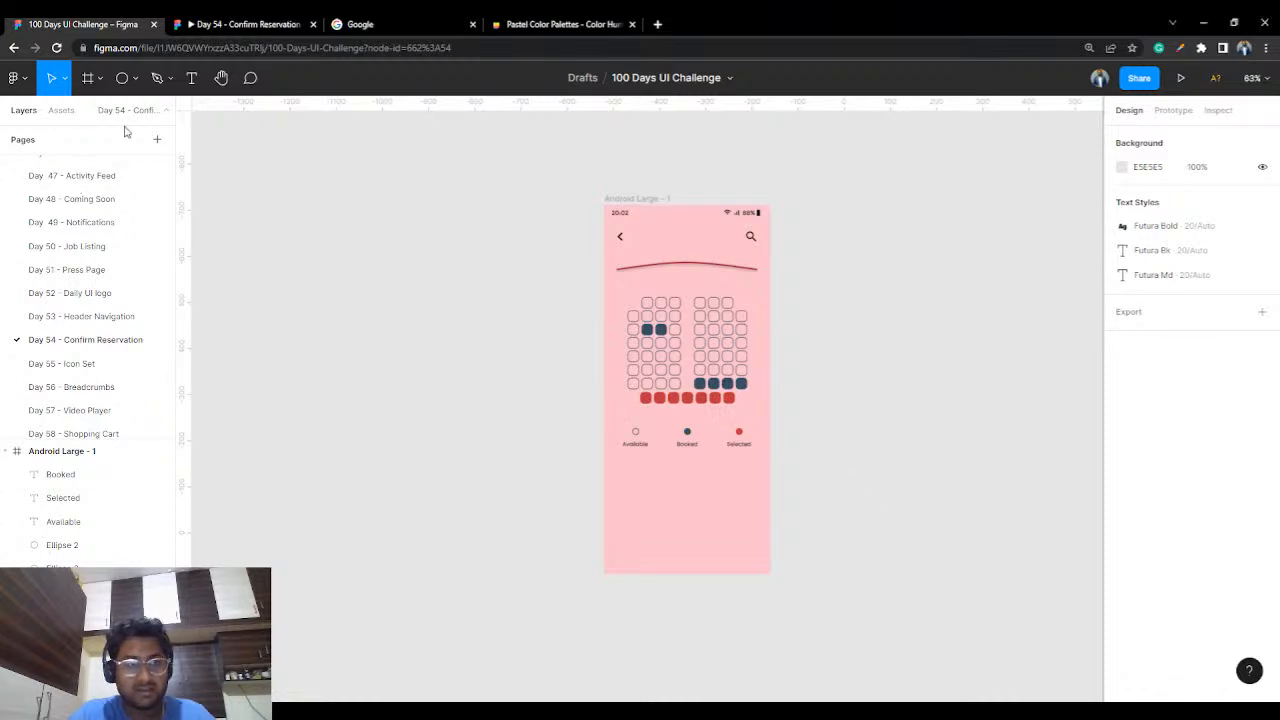
pyautogui.click(136, 80)
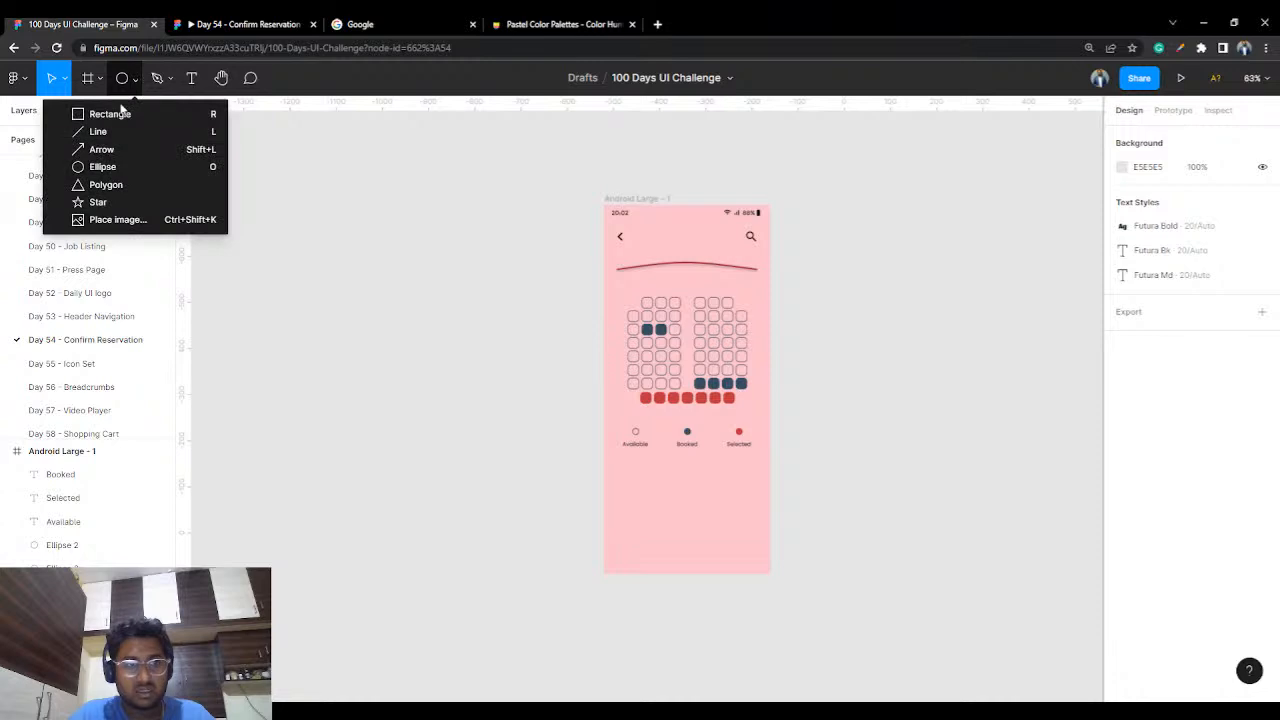
pyautogui.click(115, 112)
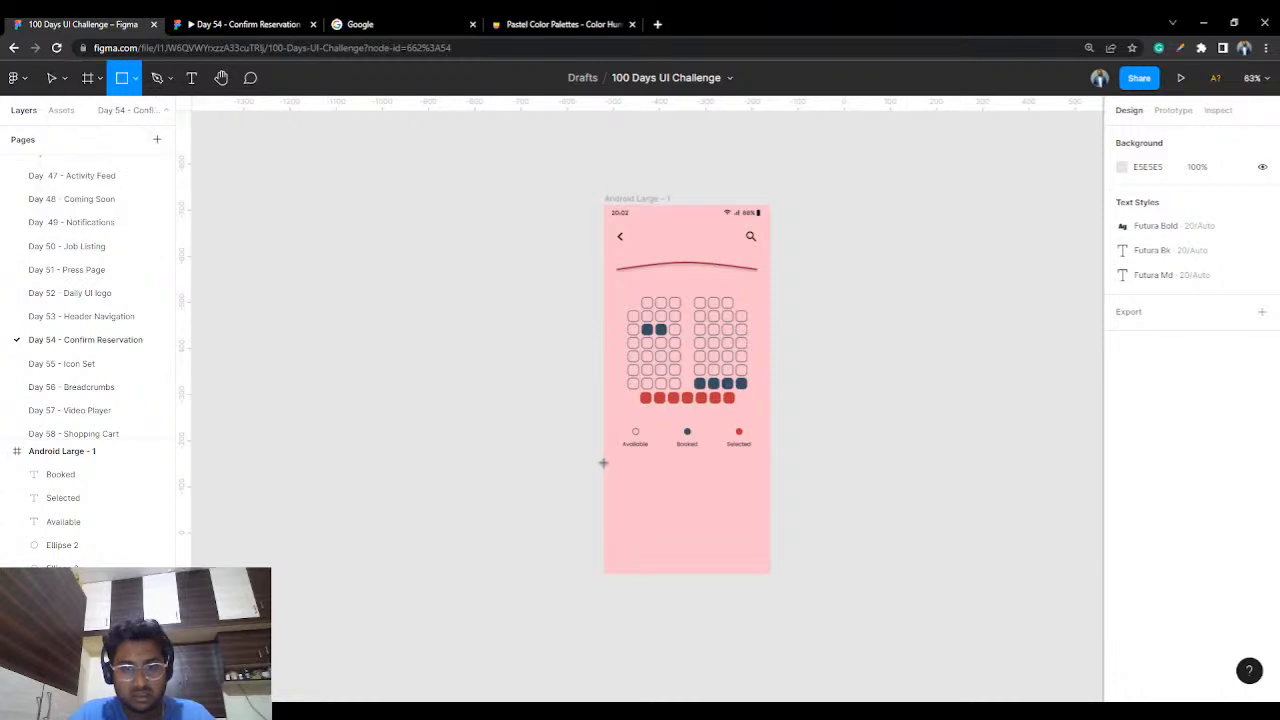
pyautogui.moveTo(604, 462); pyautogui.dragTo(771, 551)
pyautogui.click(871, 449)
pyautogui.click(726, 503)
# - Change the fill of the rectangle below the legend to white, FFFFFF
pyautogui.click(1121, 462)
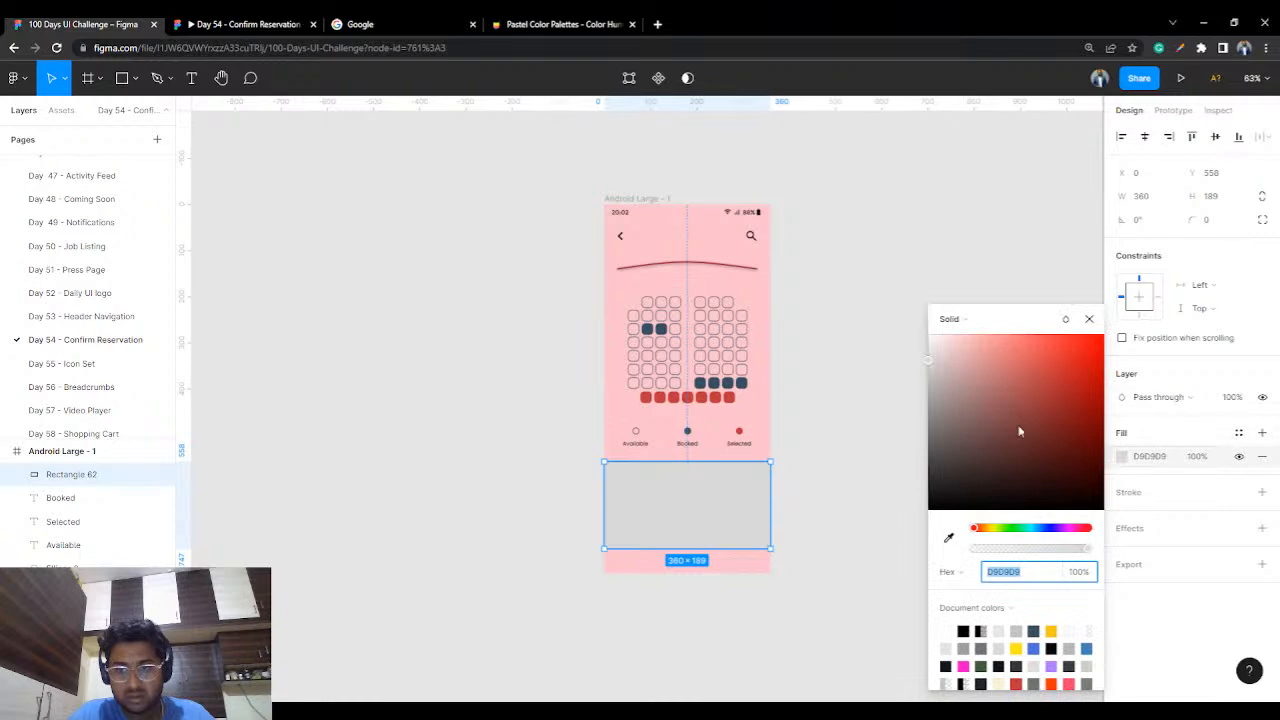
pyautogui.moveTo(1031, 449); pyautogui.dragTo(914, 320)
pyautogui.click(826, 390)
# - Place the white panel at Y 574 and extend its lower edge to the frame's bottom, making it 226 high
pyautogui.scroll(5, 826, 390)
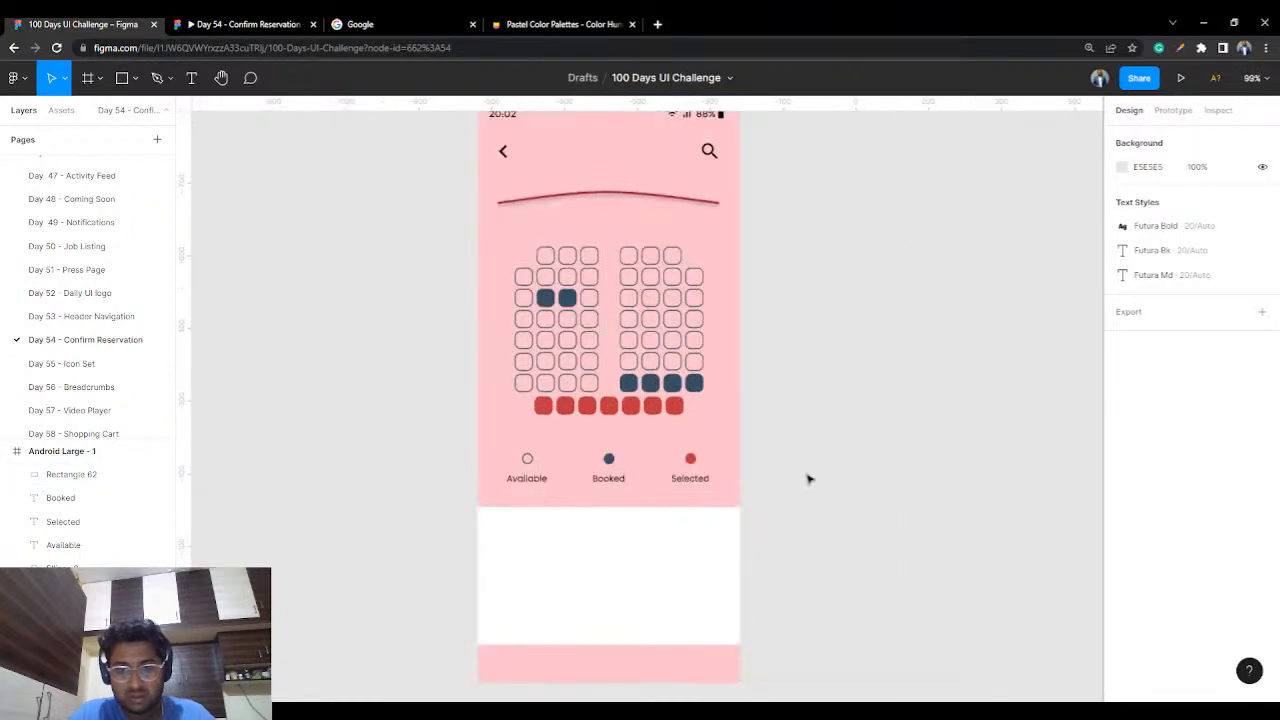
pyautogui.scroll(-3, 814, 457)
pyautogui.click(730, 433)
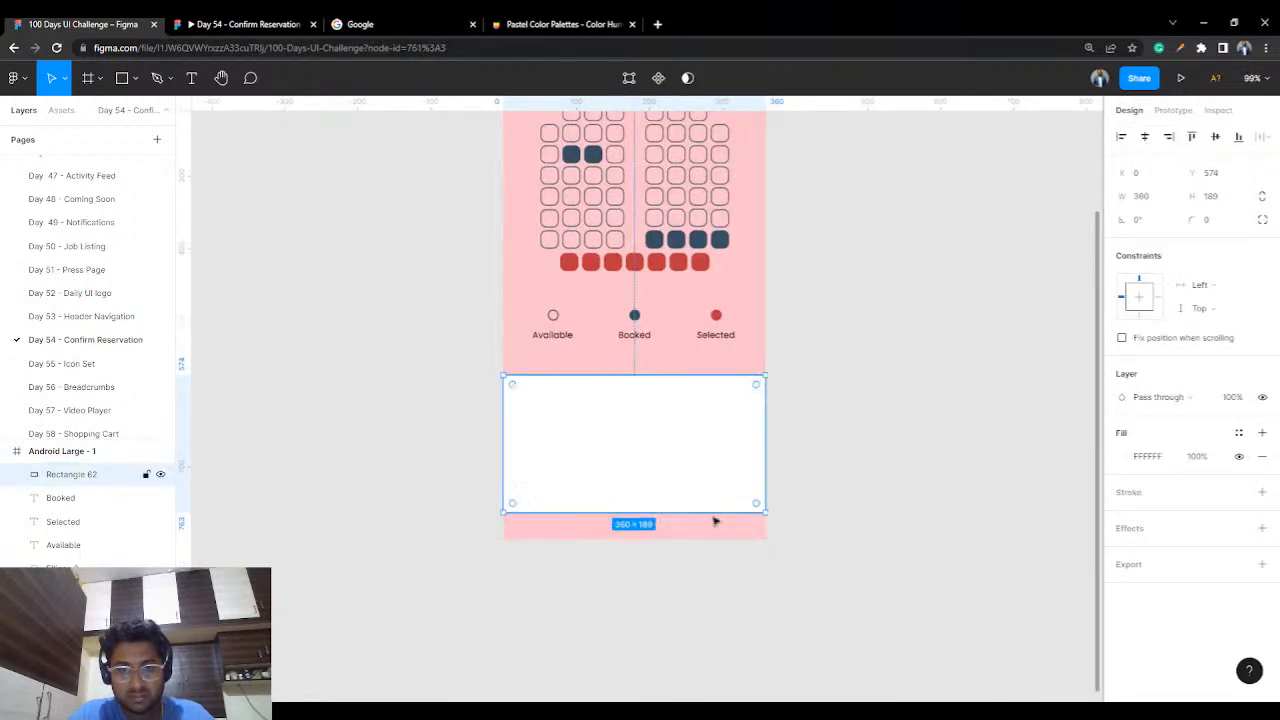
pyautogui.moveTo(709, 512); pyautogui.dragTo(713, 541)
pyautogui.click(930, 390)
# - Round the white panel's corners with a radius of 25
pyautogui.click(743, 420)
pyautogui.click(1226, 221)
pyautogui.write('25')
pyautogui.press('Return')
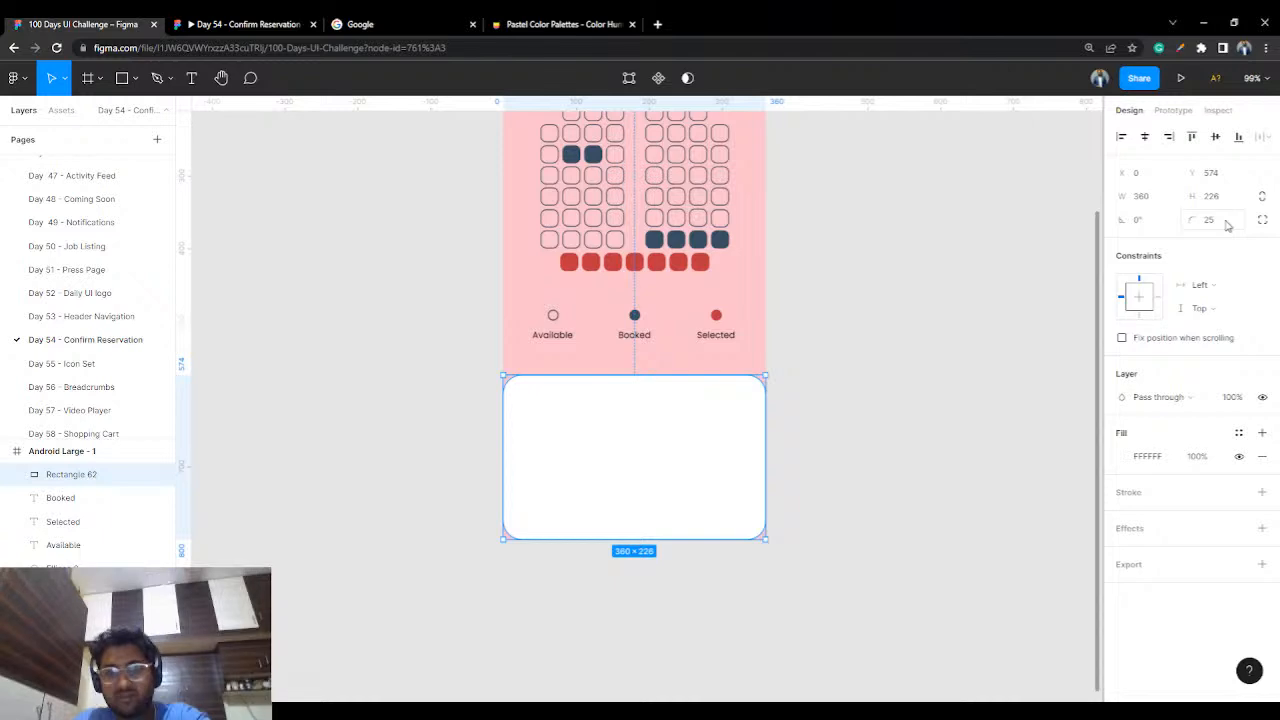
pyautogui.click(912, 306)
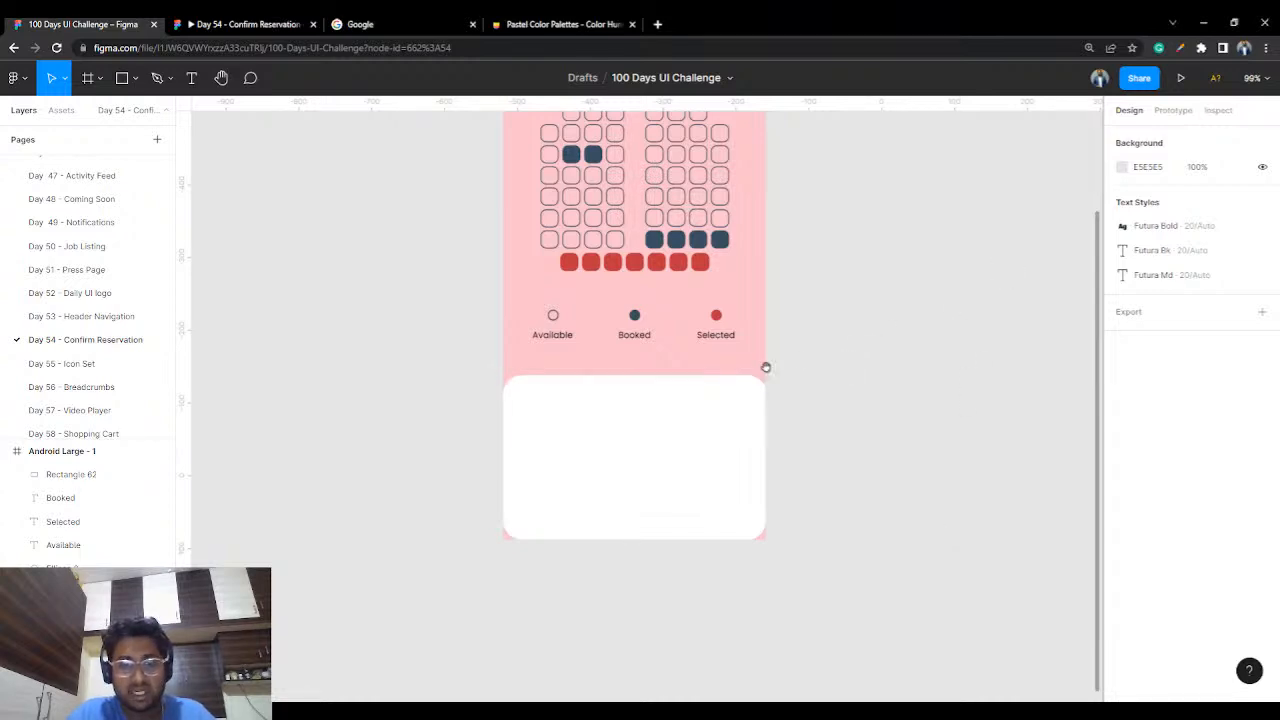
# - Draw a square about 88 × 88 and place it in the white panel's upper-left corner at about X 19, Y 599
pyautogui.scroll(3, 766, 367)
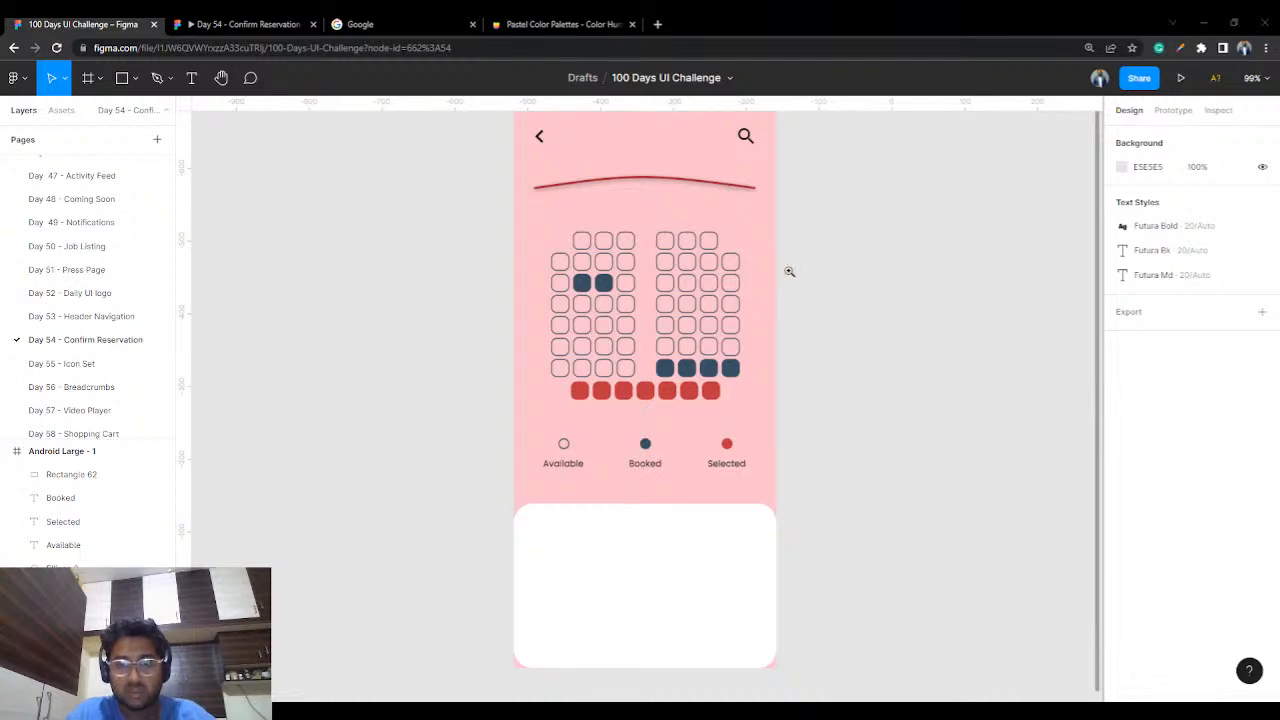
pyautogui.moveTo(820, 453); pyautogui.dragTo(849, 289)
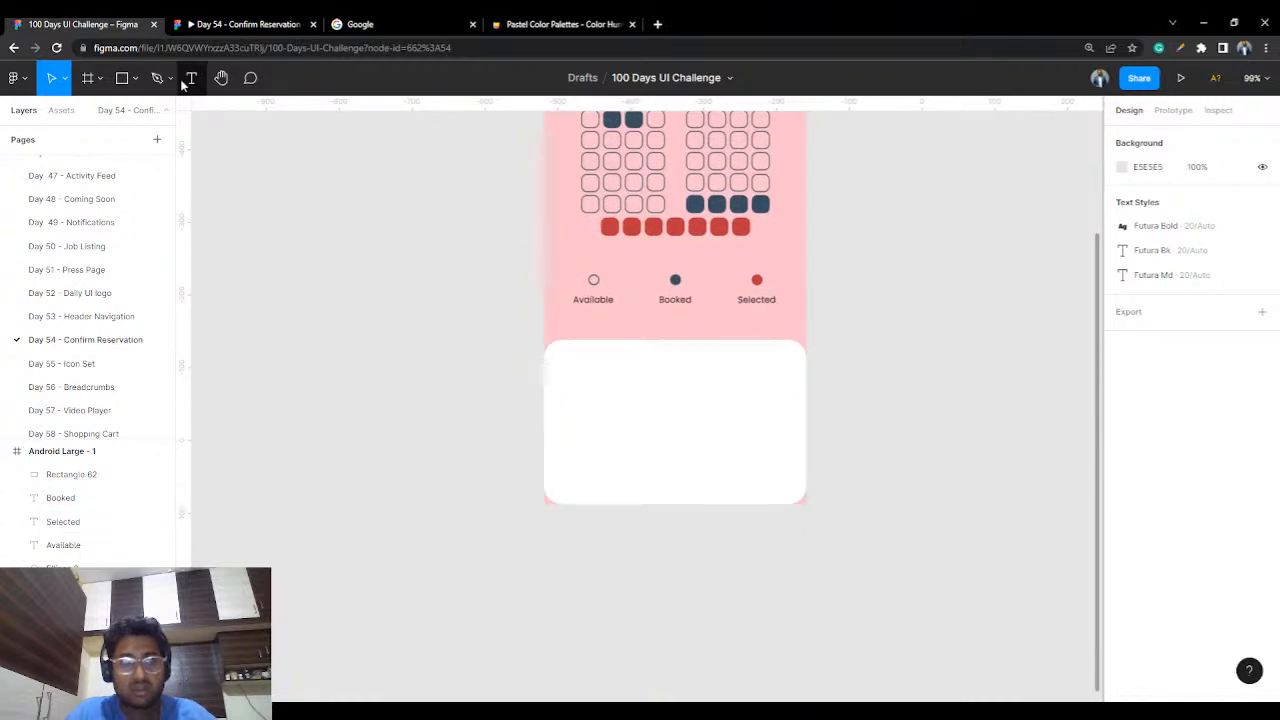
pyautogui.click(122, 77)
pyautogui.moveTo(569, 367); pyautogui.dragTo(637, 424)
pyautogui.moveTo(641, 425); pyautogui.dragTo(601, 395)
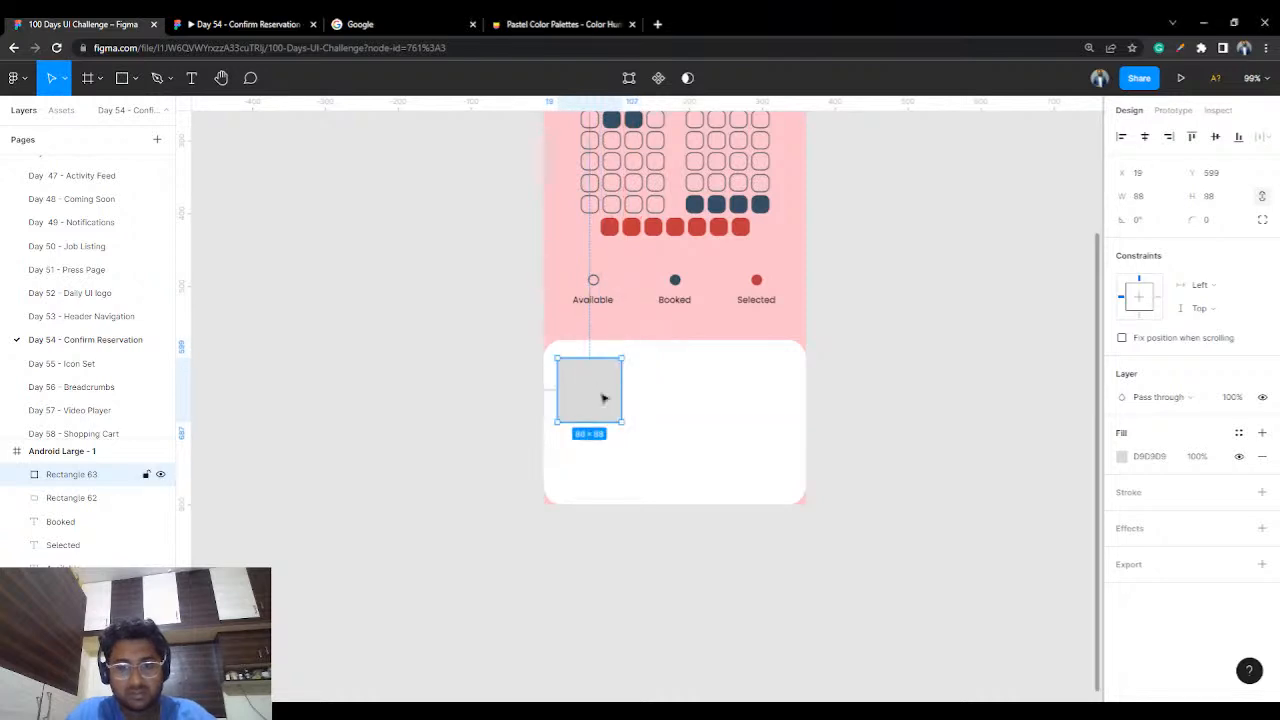
# - Round the grey square's corners with a radius of 20
pyautogui.click(1220, 225)
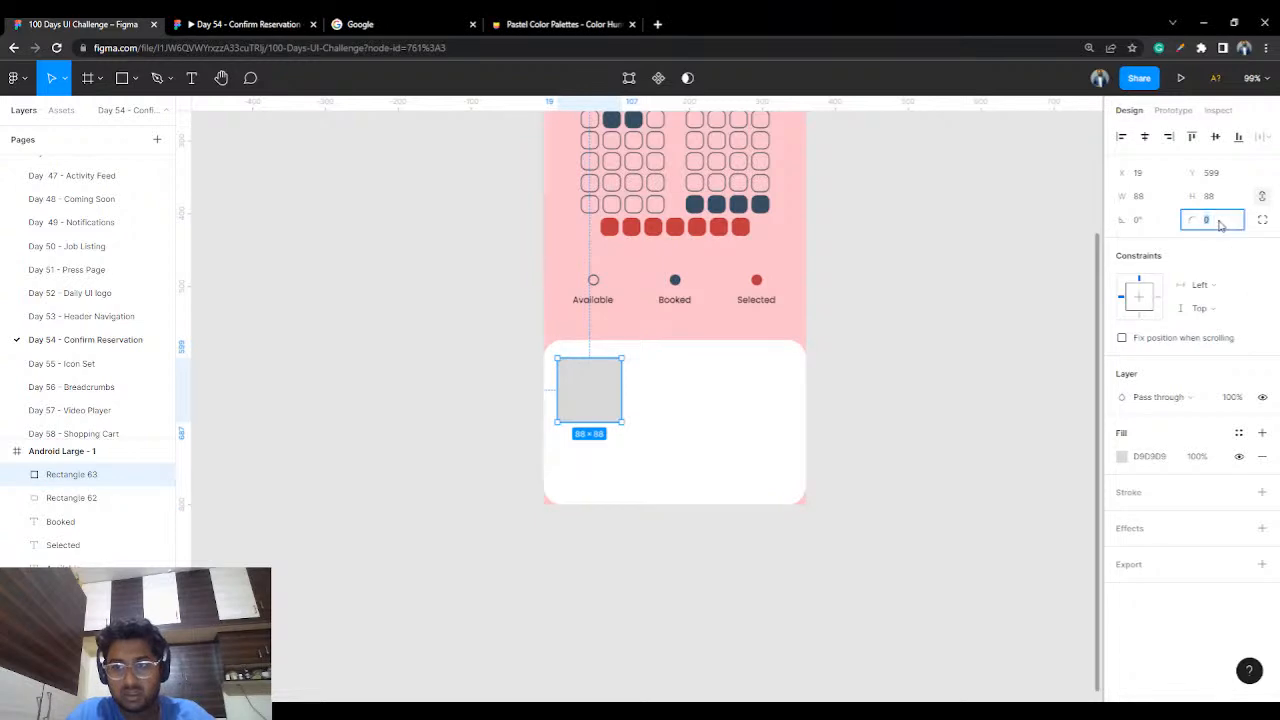
pyautogui.write('20')
pyautogui.click(1020, 289)
# - Duplicate the rounded square twice and line the copies up in a row beside it, the third at about X 228, Y 599
pyautogui.click(608, 403)
pyautogui.hotkey('ctrl', 'c')
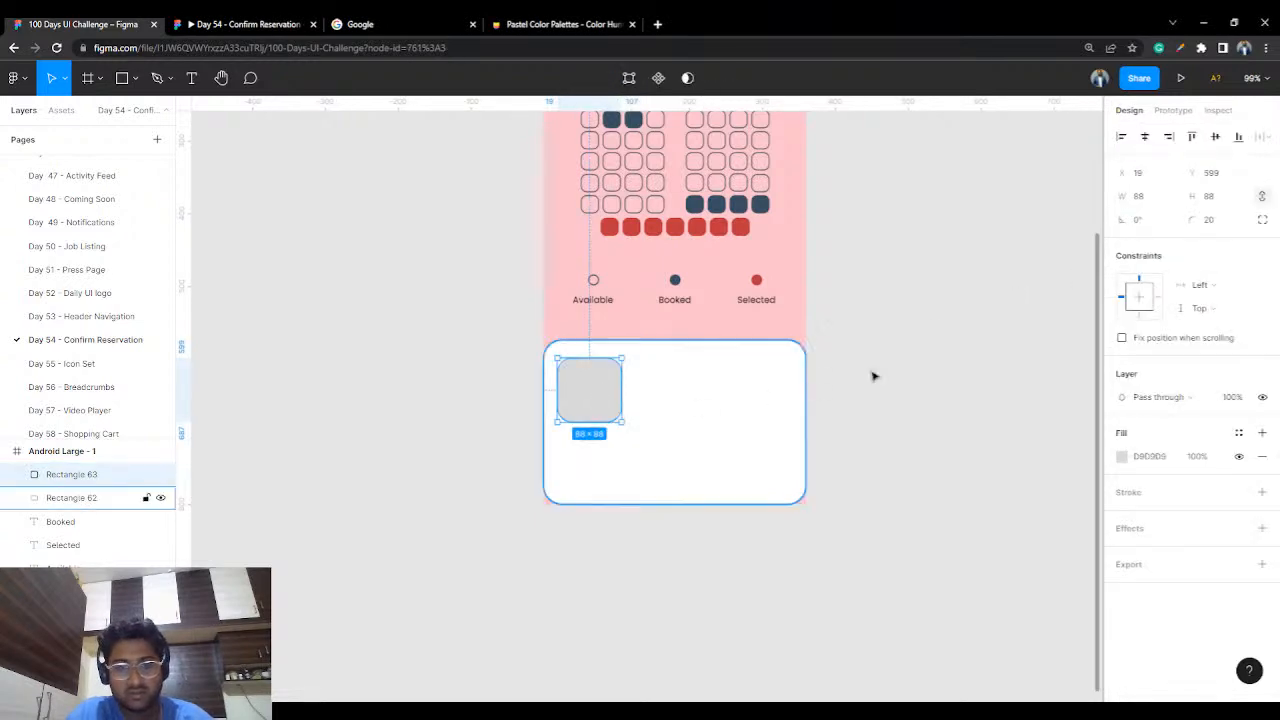
pyautogui.click(971, 340)
pyautogui.hotkey('ctrl', 'v')
pyautogui.moveTo(606, 397); pyautogui.dragTo(680, 397)
pyautogui.hotkey('ctrl', 'v')
pyautogui.moveTo(597, 397); pyautogui.dragTo(748, 394)
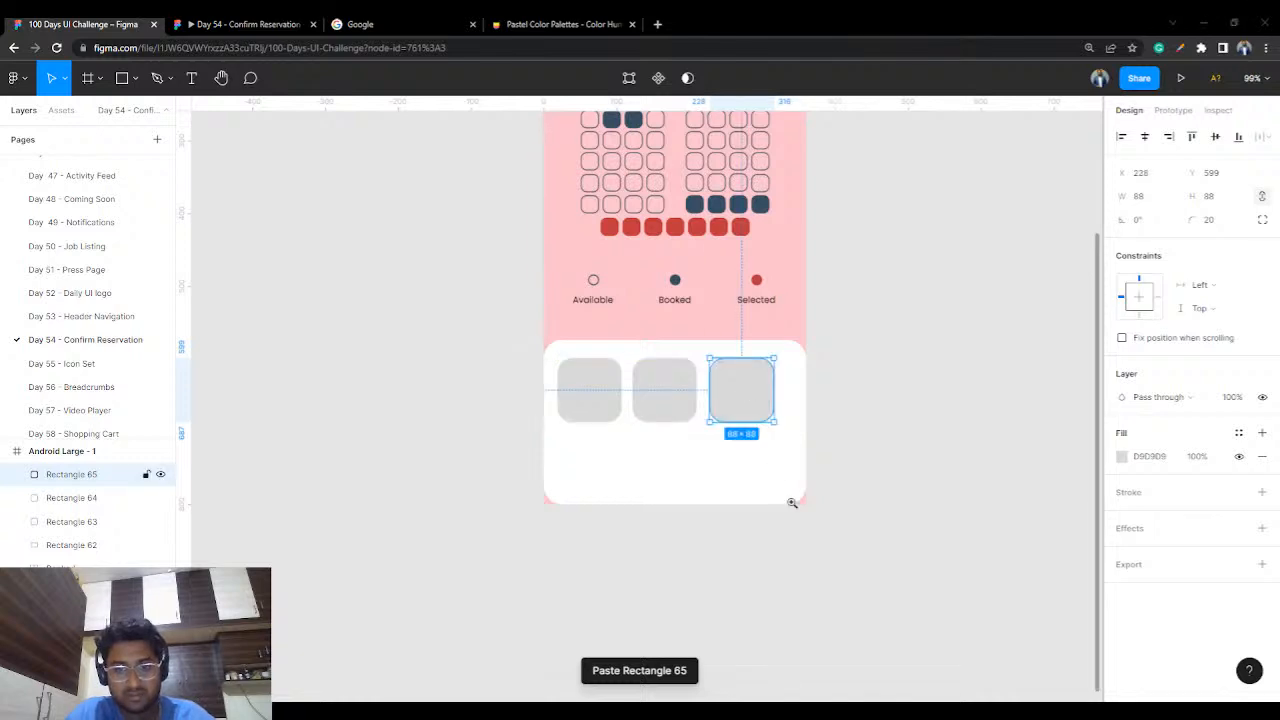
pyautogui.click(837, 366)
# - Enlarge the middle square to about 106 × 106 and shift the third square right to about X 239
pyautogui.scroll(3, 720, 466)
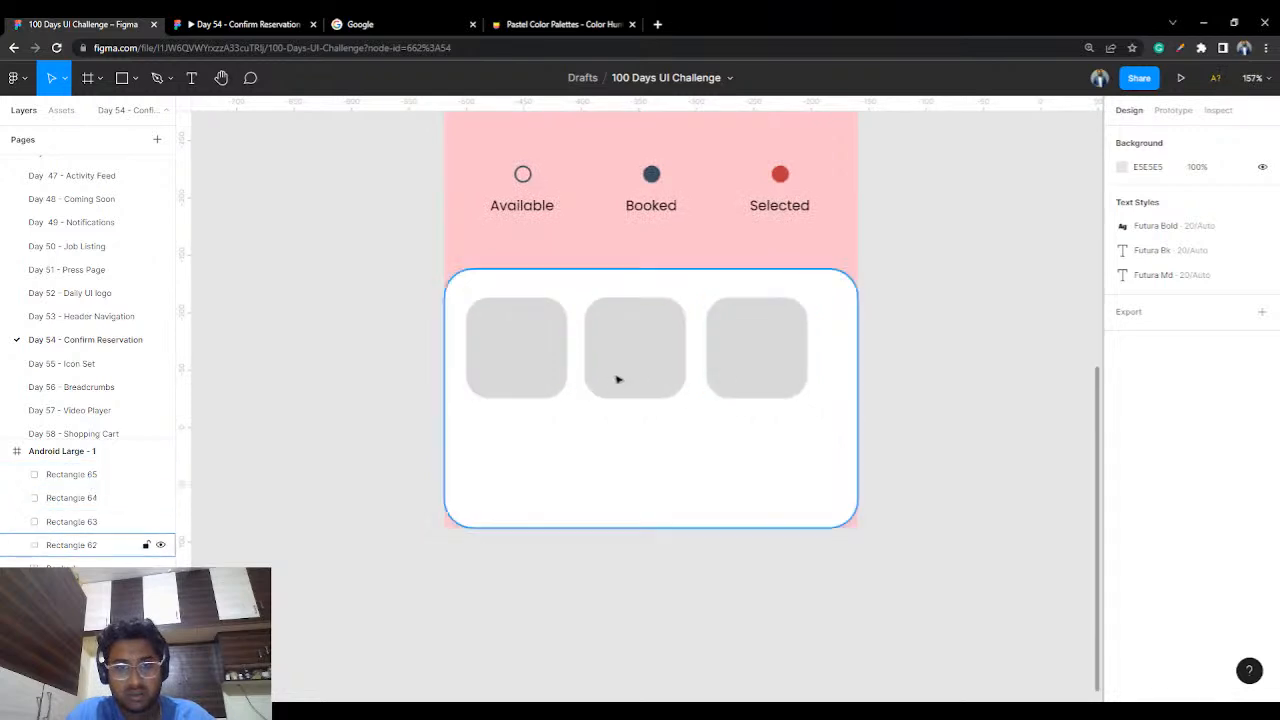
pyautogui.moveTo(726, 376); pyautogui.dragTo(743, 371)
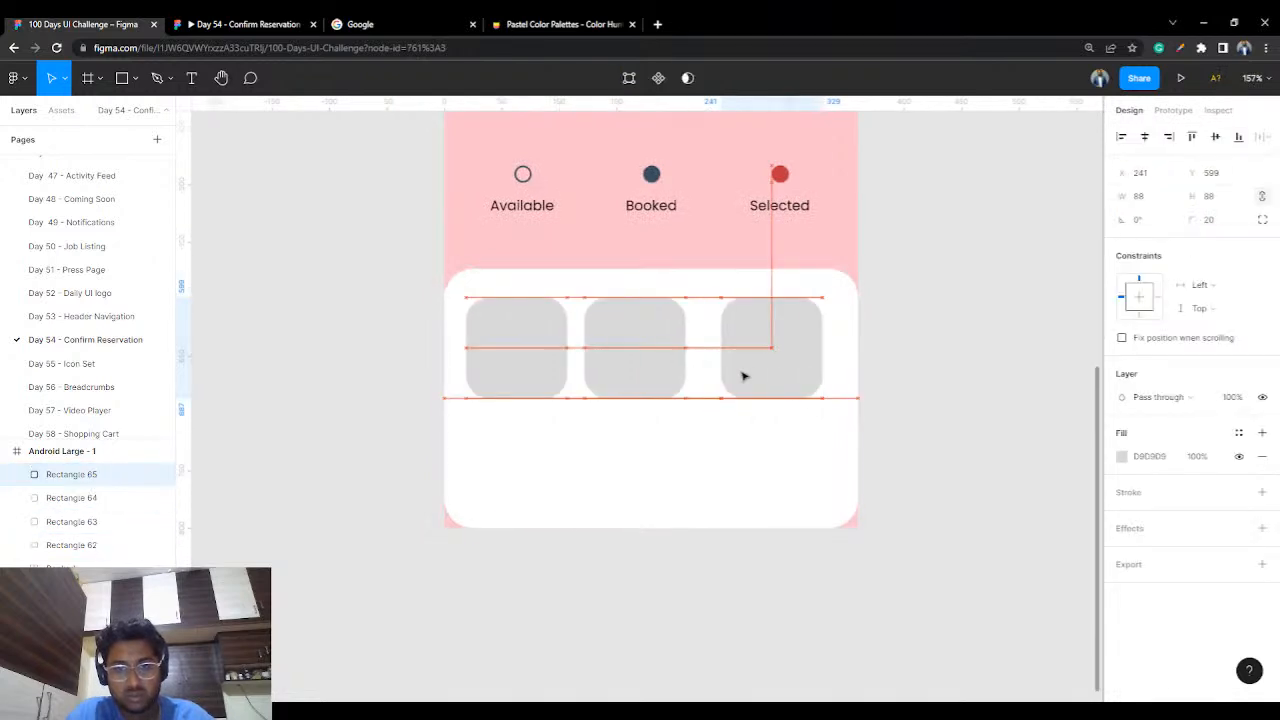
pyautogui.click(656, 375)
pyautogui.moveTo(686, 400)
pyautogui.mouseDown()
pyautogui.moveTo(706, 418)
pyautogui.moveTo(685, 379)
pyautogui.mouseUp()
pyautogui.click(954, 317)
pyautogui.moveTo(794, 357); pyautogui.dragTo(791, 357)
pyautogui.click(908, 311)
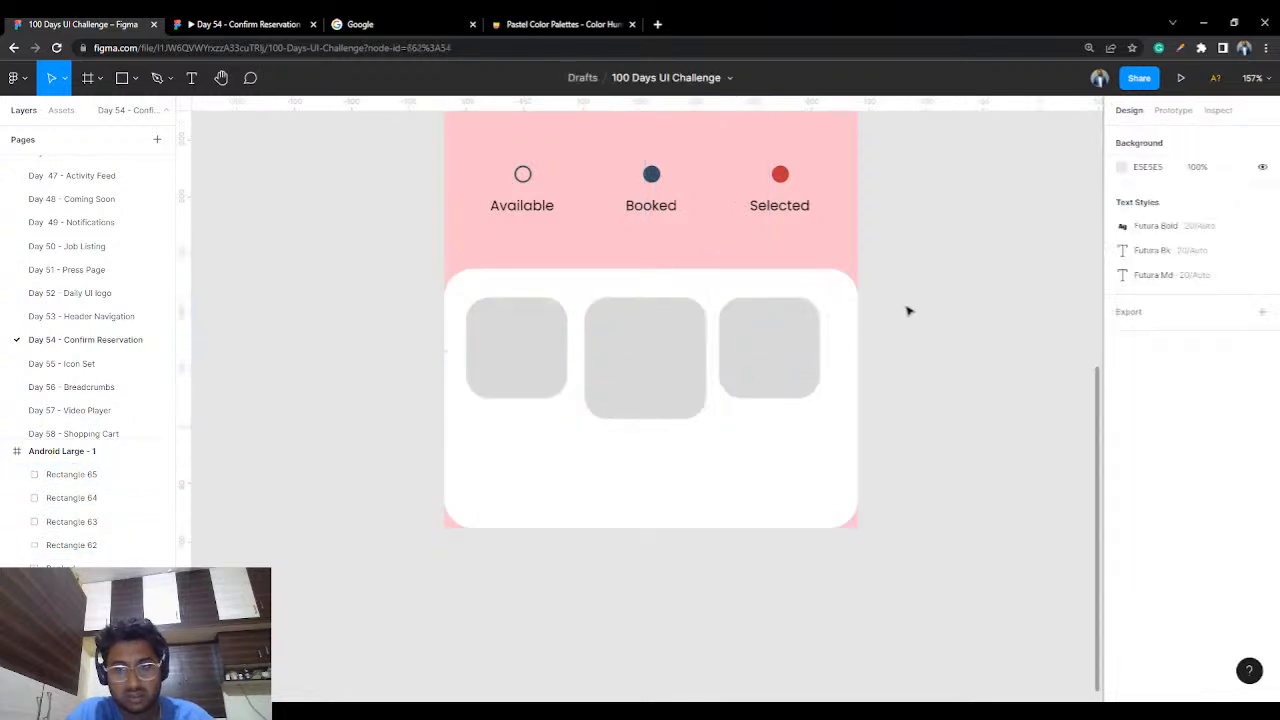
# - Add a fourth rounded square at about X 339, Y 599, partly cut off by the frame's right edge
pyautogui.hotkey('ctrl', 'v')
pyautogui.moveTo(777, 354); pyautogui.dragTo(843, 345)
pyautogui.click(920, 241)
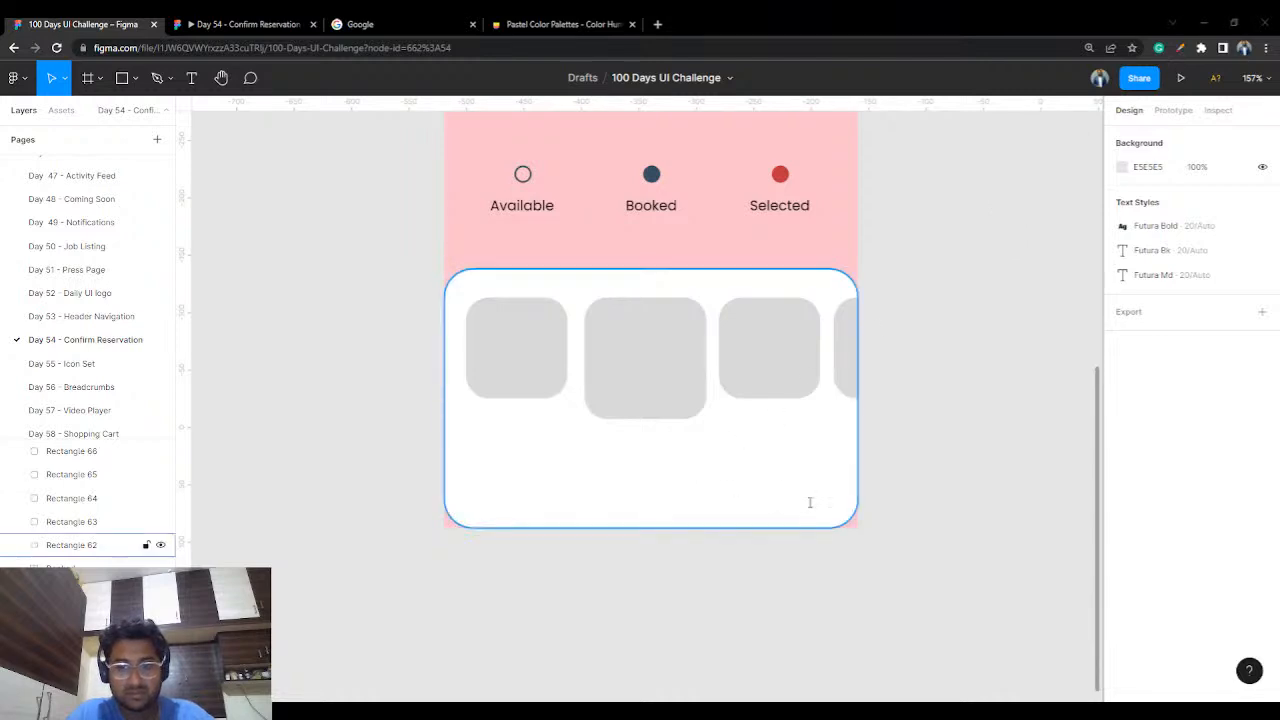
# - Fill the enlarged second square with the dark maroon 613141
pyautogui.click(498, 340)
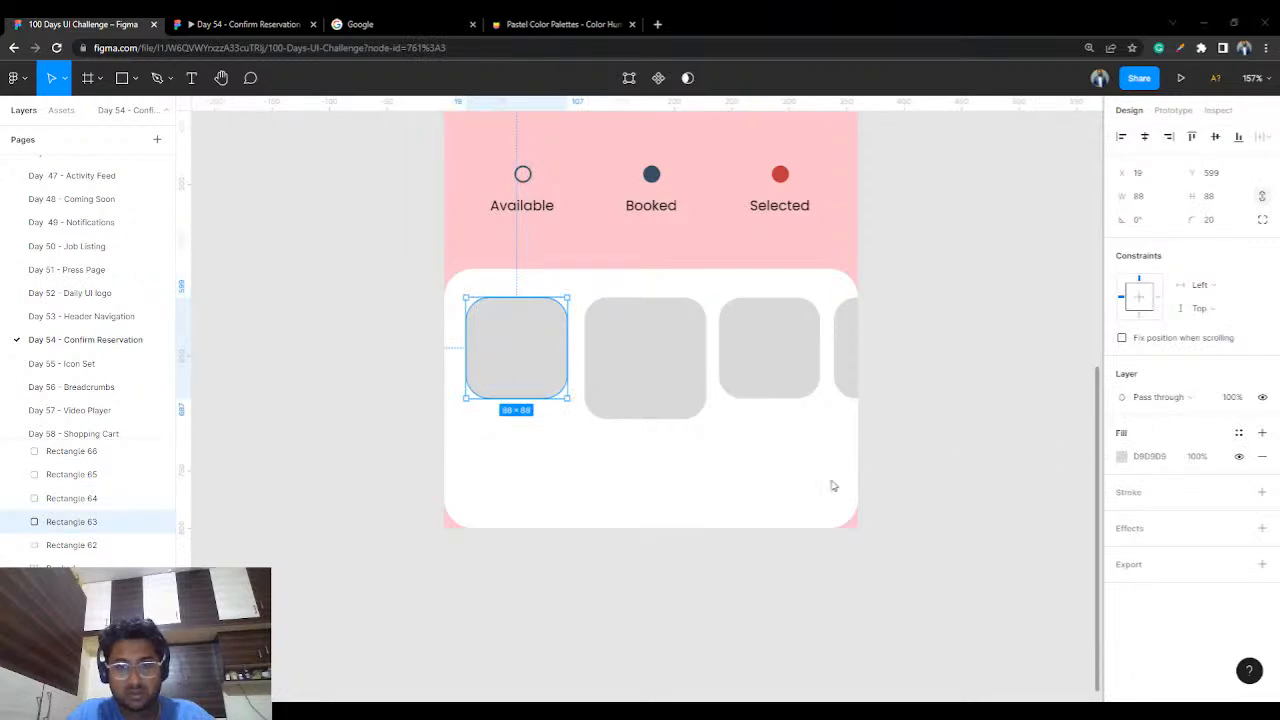
pyautogui.click(657, 389)
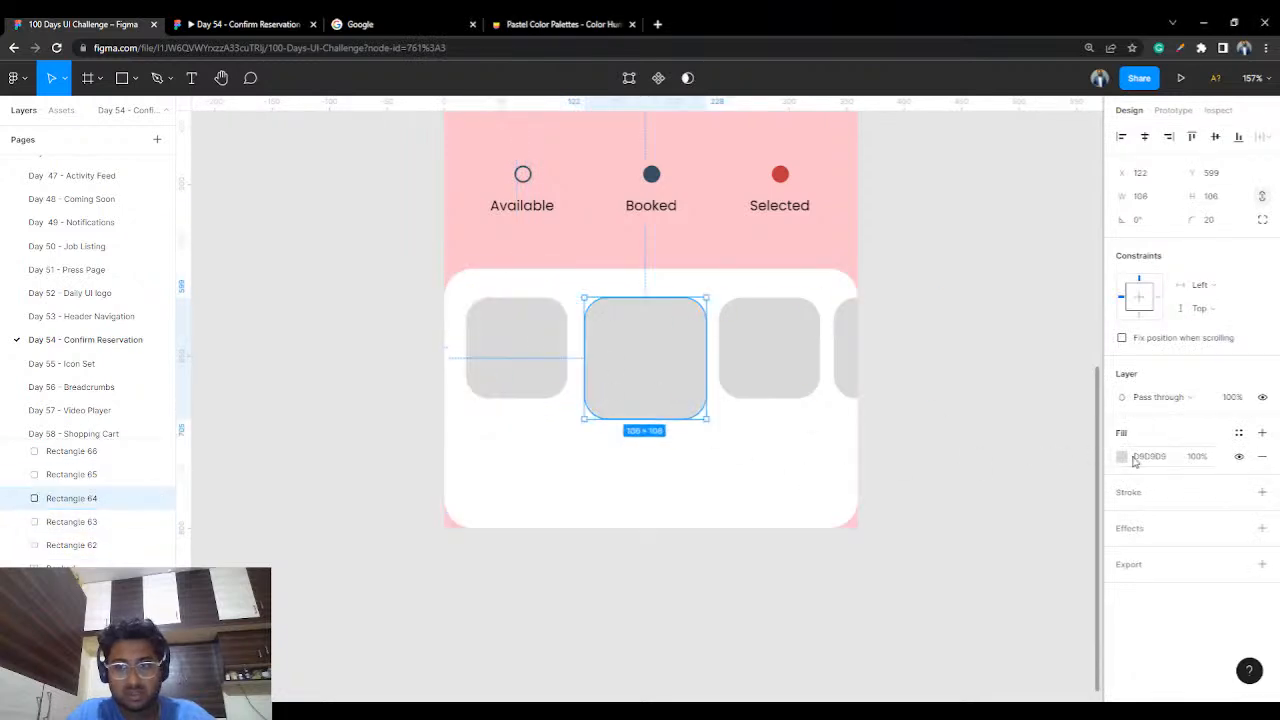
pyautogui.click(1149, 463)
pyautogui.hotkey('ctrl', 'v')
pyautogui.press('Return')
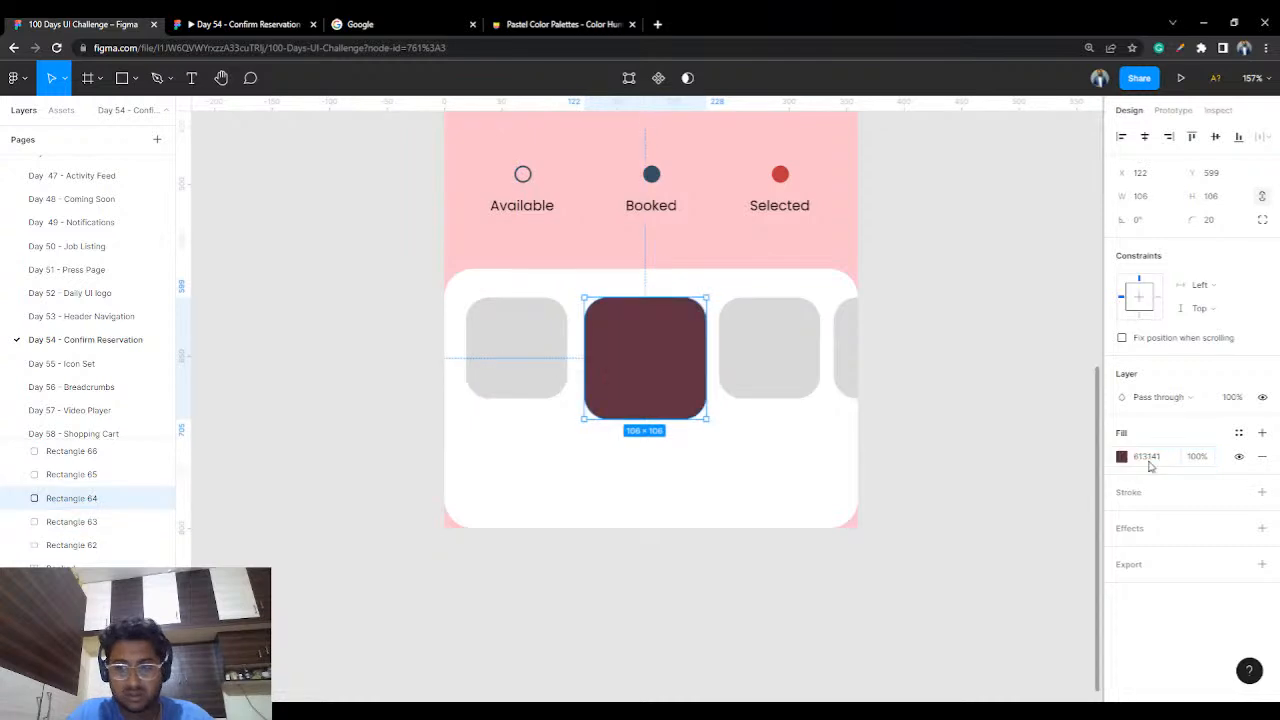
pyautogui.click(949, 377)
# - Fill the third and fourth squares with the pink FAC2CC sampled from the frame background
pyautogui.click(803, 357)
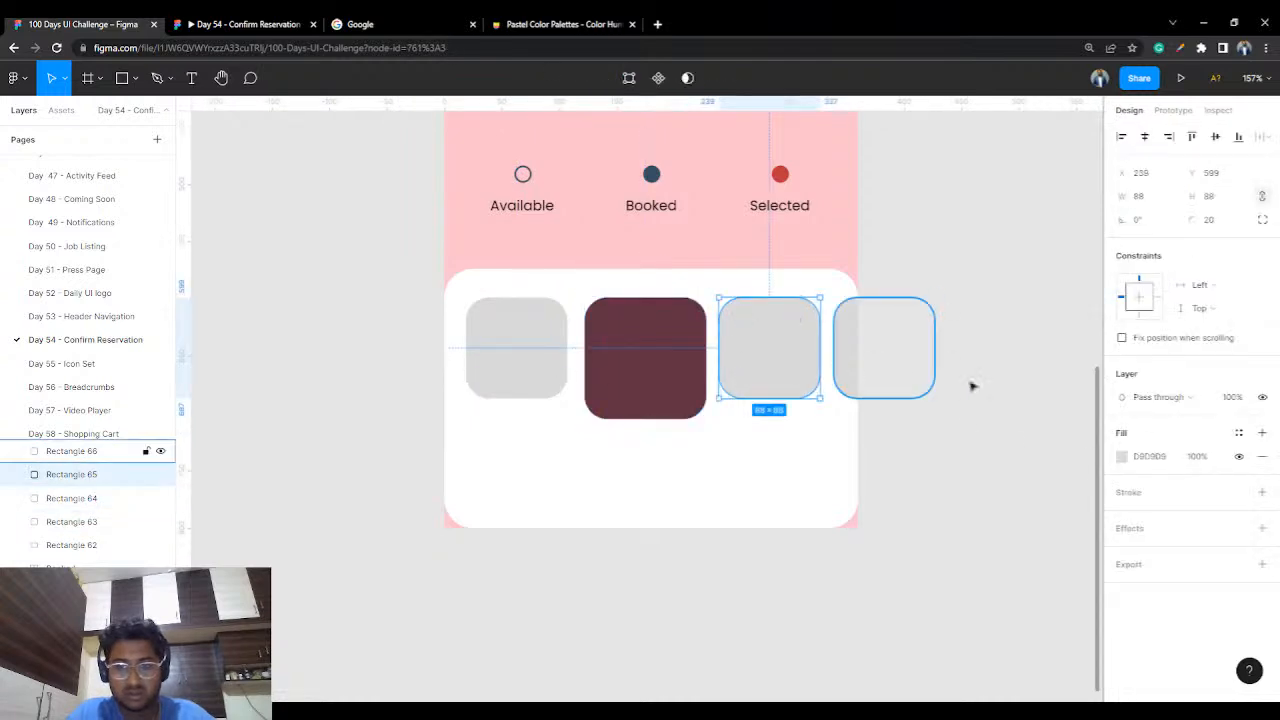
pyautogui.click(1122, 456)
pyautogui.click(950, 540)
pyautogui.click(789, 232)
pyautogui.click(848, 351)
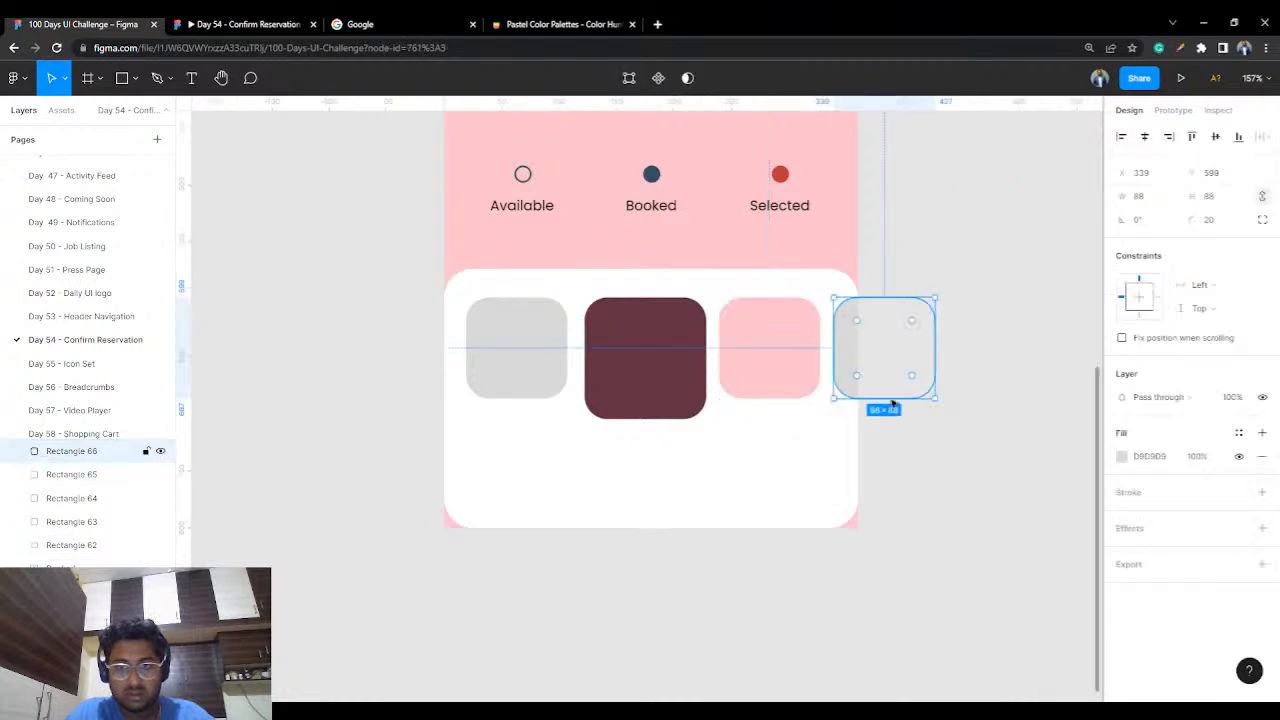
pyautogui.click(1124, 457)
pyautogui.click(950, 540)
pyautogui.click(771, 233)
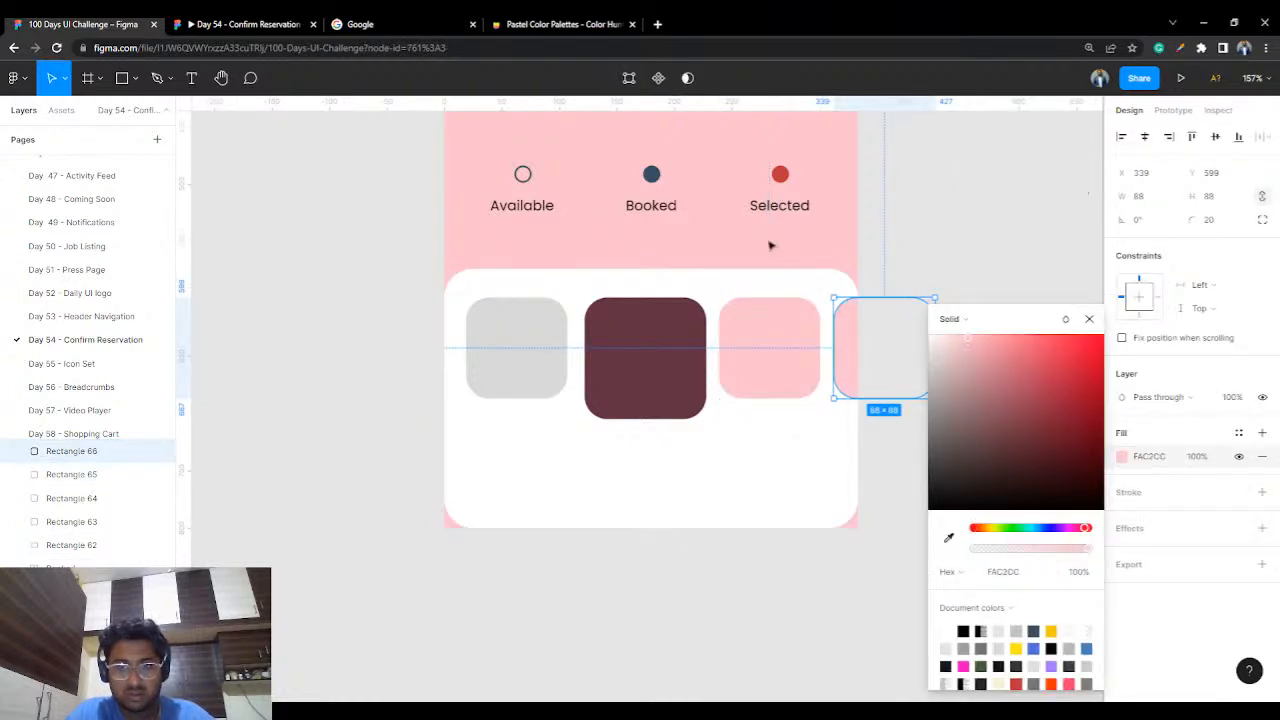
pyautogui.click(948, 539)
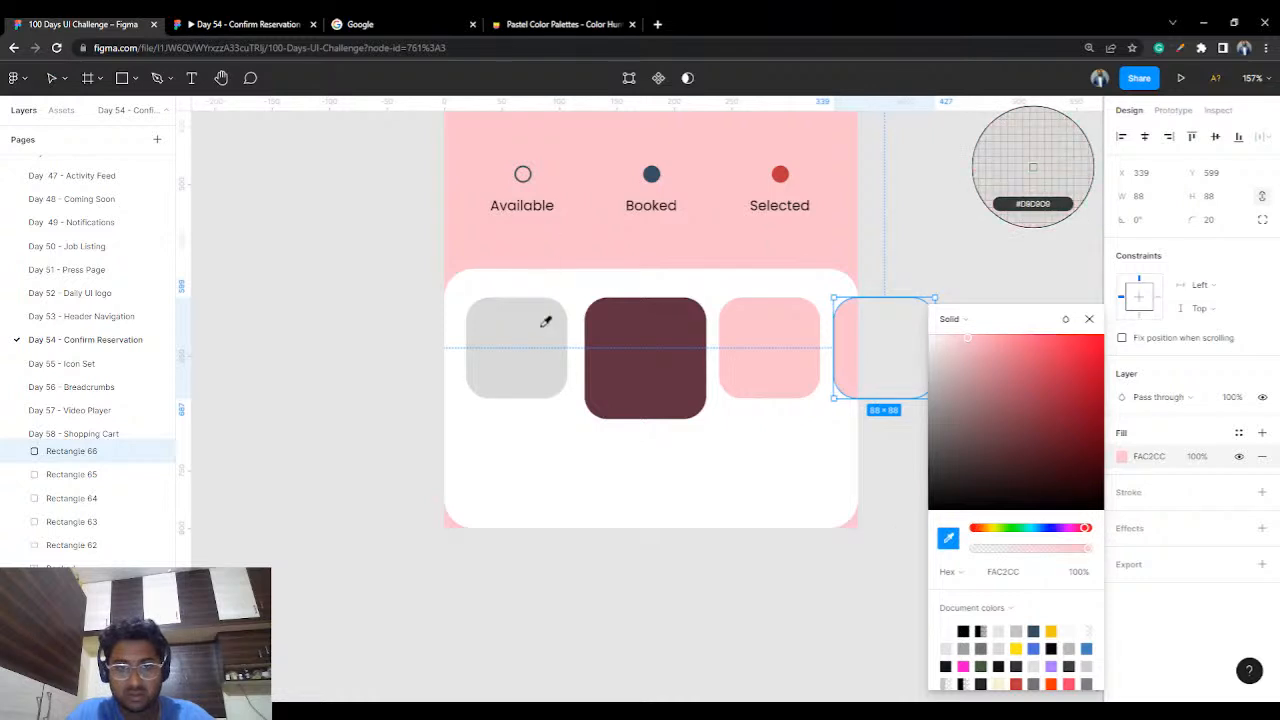
pyautogui.click(505, 310)
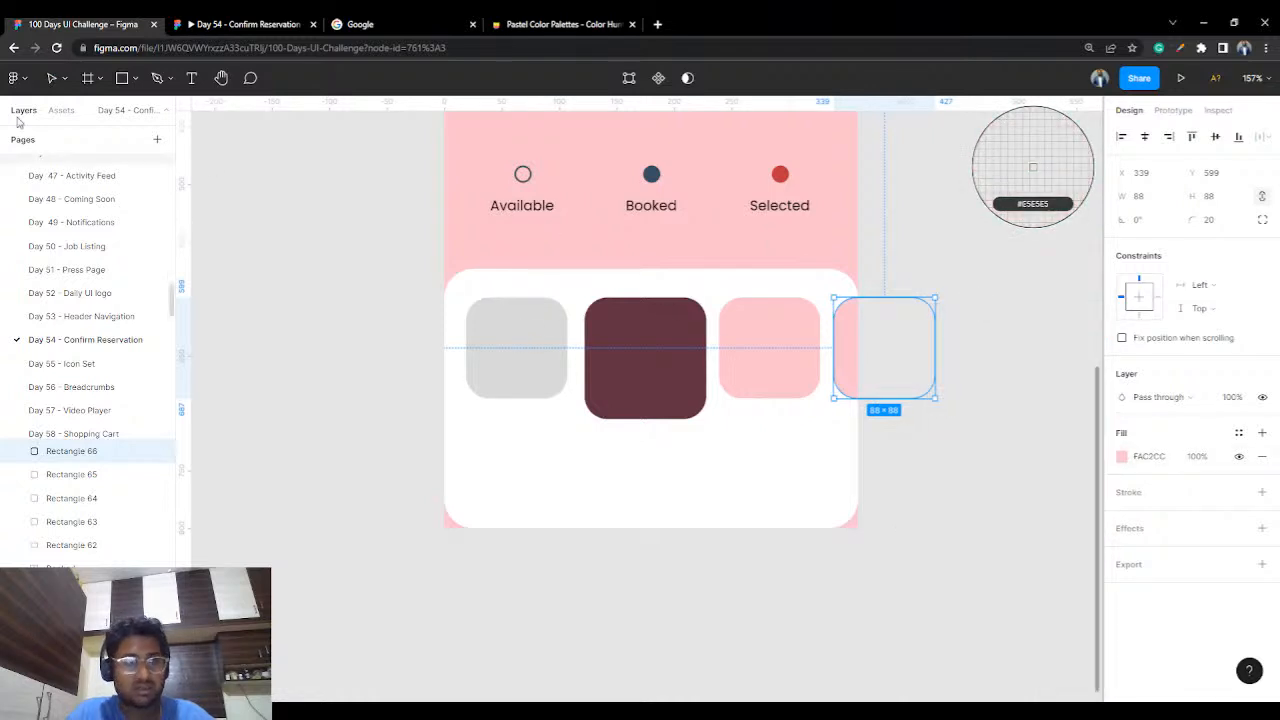
pyautogui.click(50, 78)
pyautogui.click(313, 195)
# - Fill the first square with the pink sampled from the third square
pyautogui.click(489, 331)
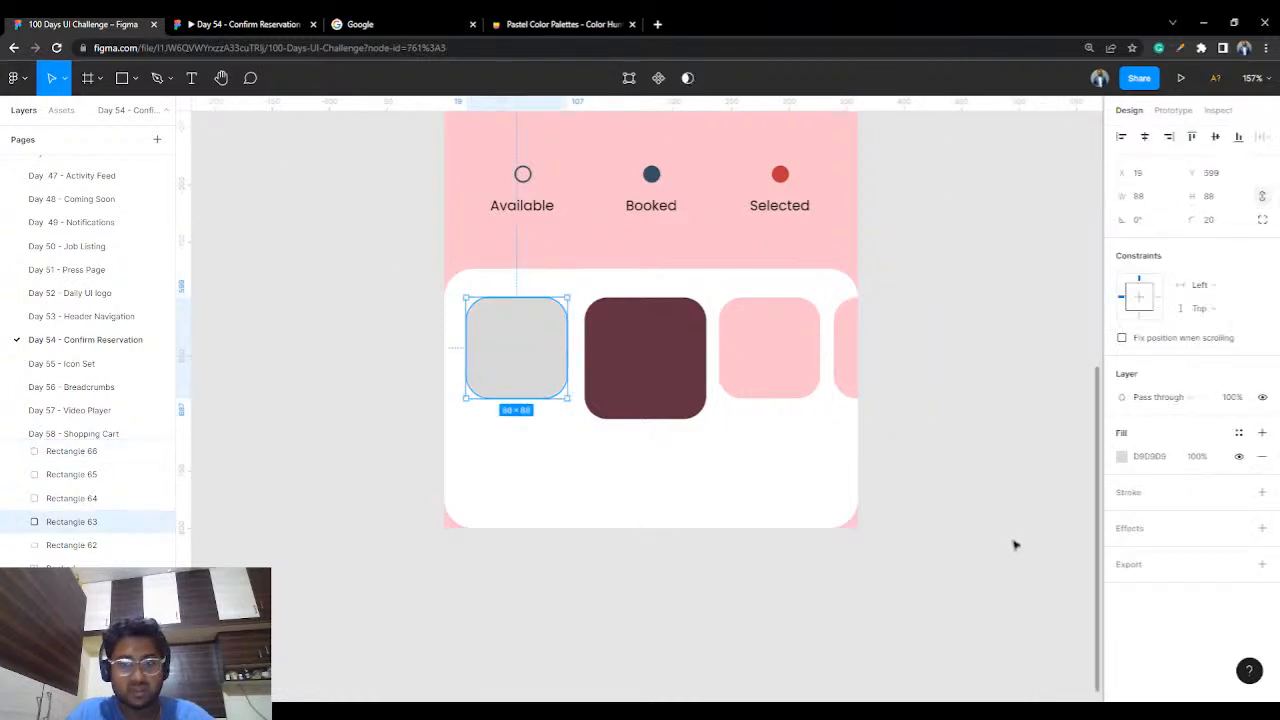
pyautogui.click(1124, 458)
pyautogui.click(949, 537)
pyautogui.click(800, 369)
pyautogui.click(875, 216)
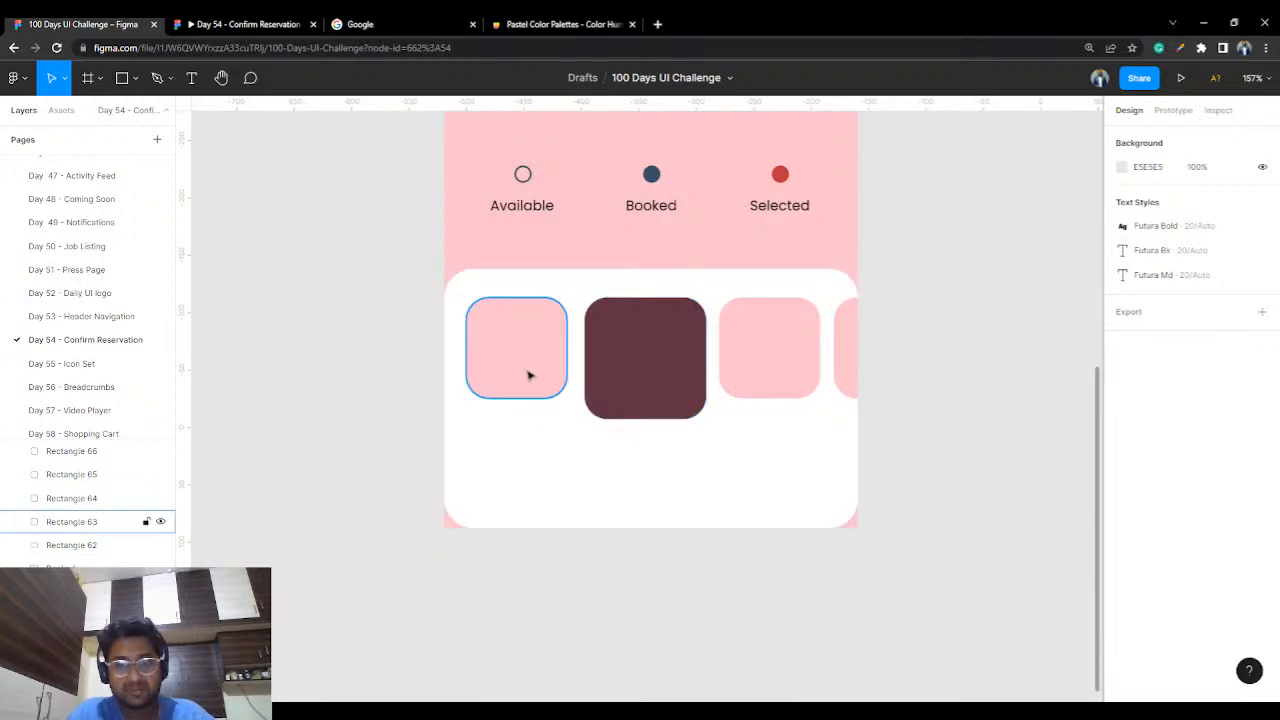
# - Shift all four rounded cards slightly to the left so they sit evenly spaced in the white panel
pyautogui.moveTo(529, 375); pyautogui.dragTo(517, 372)
pyautogui.moveTo(629, 367); pyautogui.dragTo(621, 367)
pyautogui.moveTo(765, 346); pyautogui.dragTo(760, 347)
pyautogui.moveTo(849, 343); pyautogui.dragTo(840, 346)
pyautogui.click(940, 251)
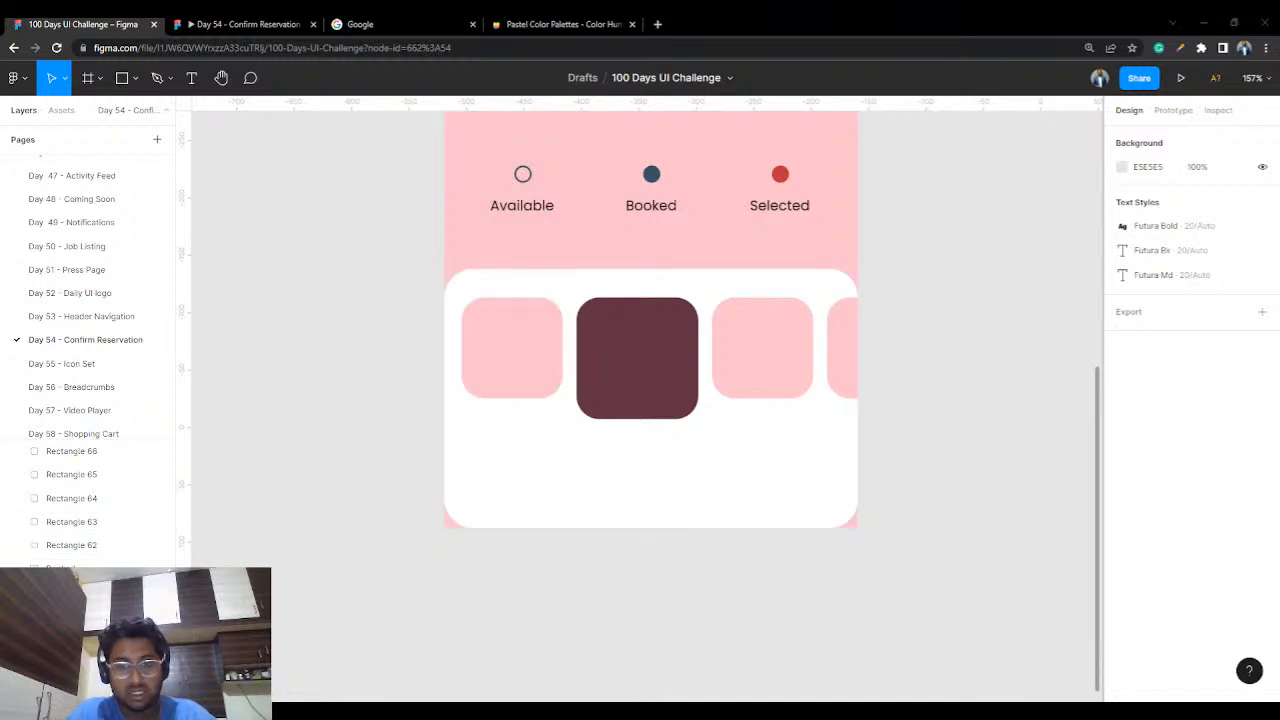
# - Add the white text "20:22" inside the dark maroon card
pyautogui.click(194, 84)
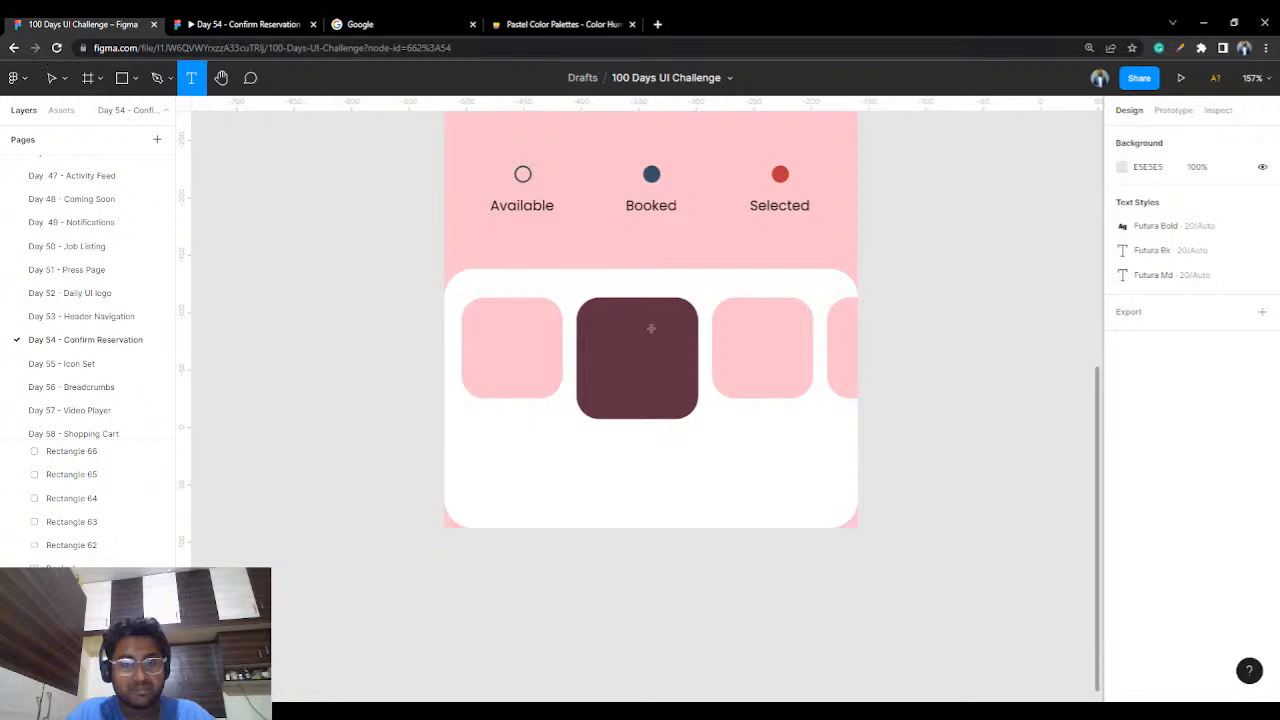
pyautogui.click(613, 342)
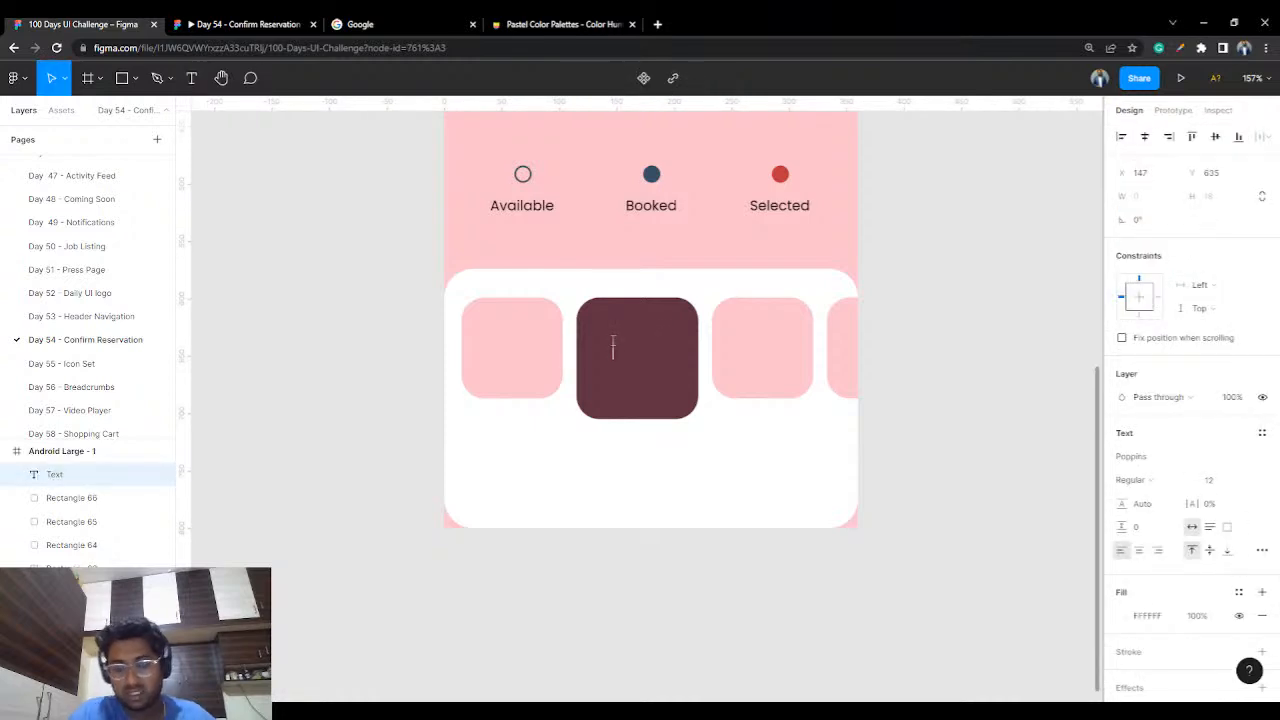
pyautogui.write('20:22')
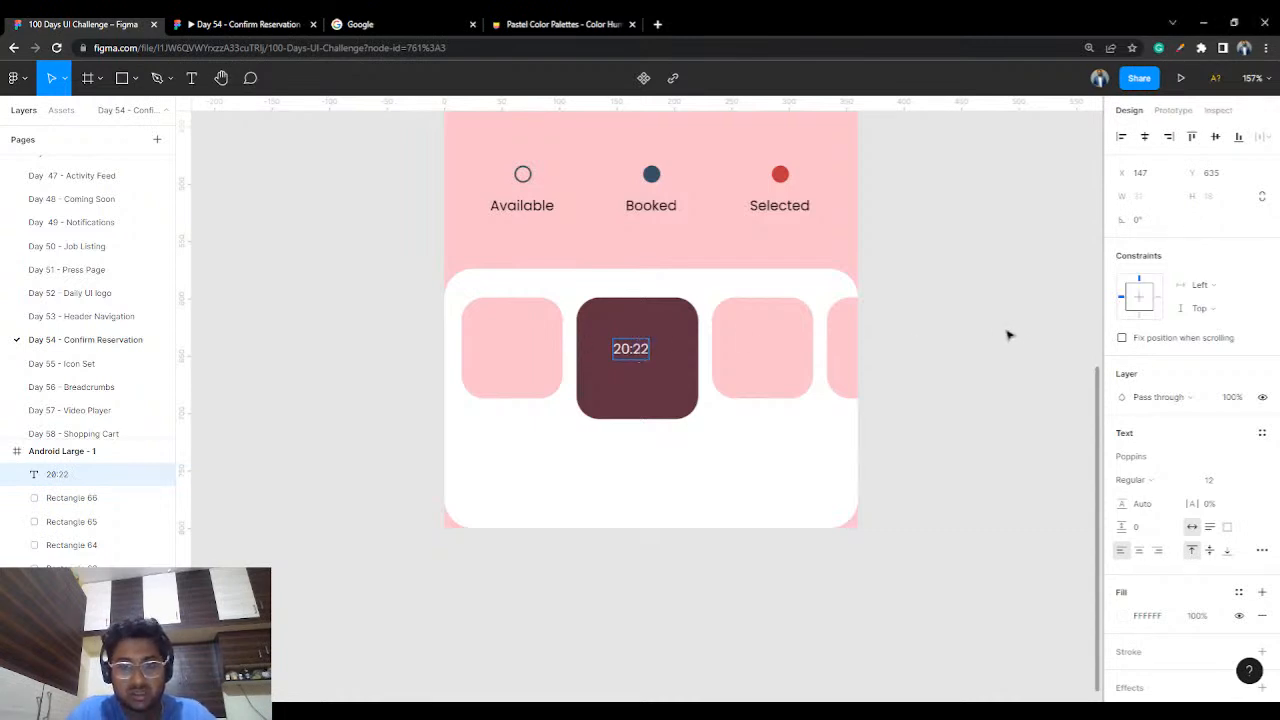
pyautogui.press('Escape')
# - Set the "20:22" text to Medium weight and size 20, and centre it in the maroon card's upper part at about X 141, Y 621
pyautogui.click(1150, 480)
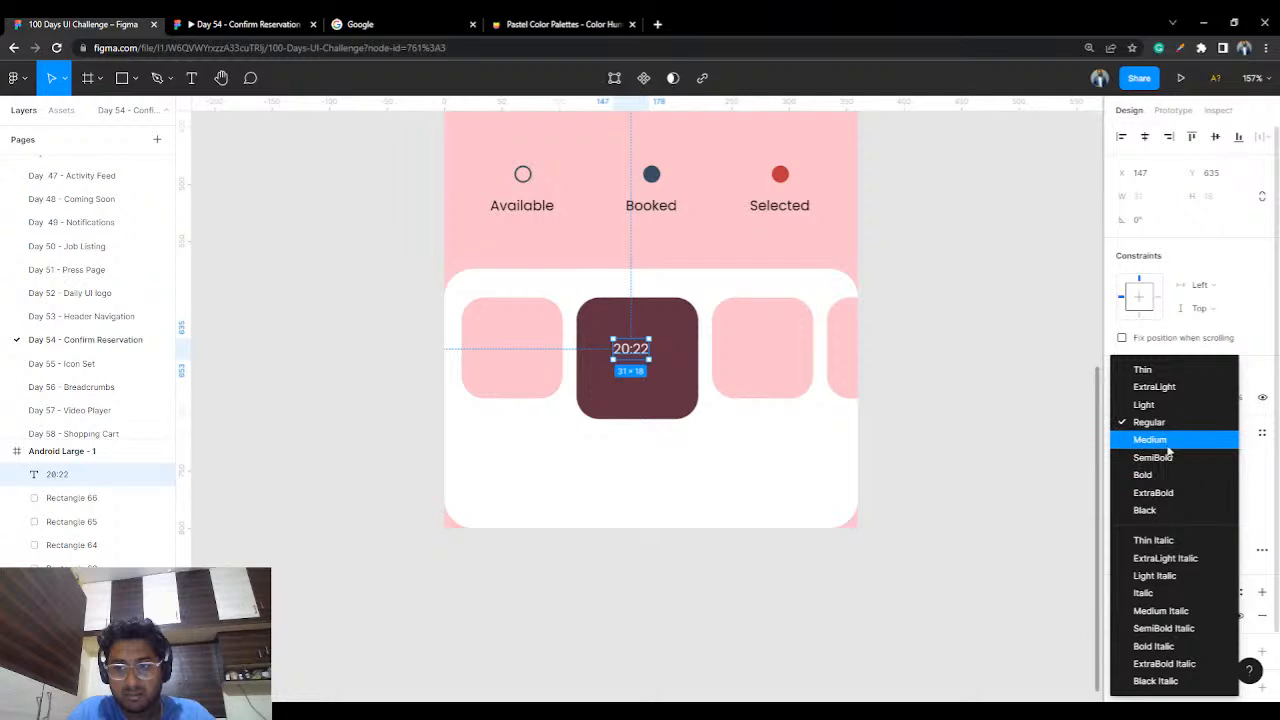
pyautogui.click(1166, 441)
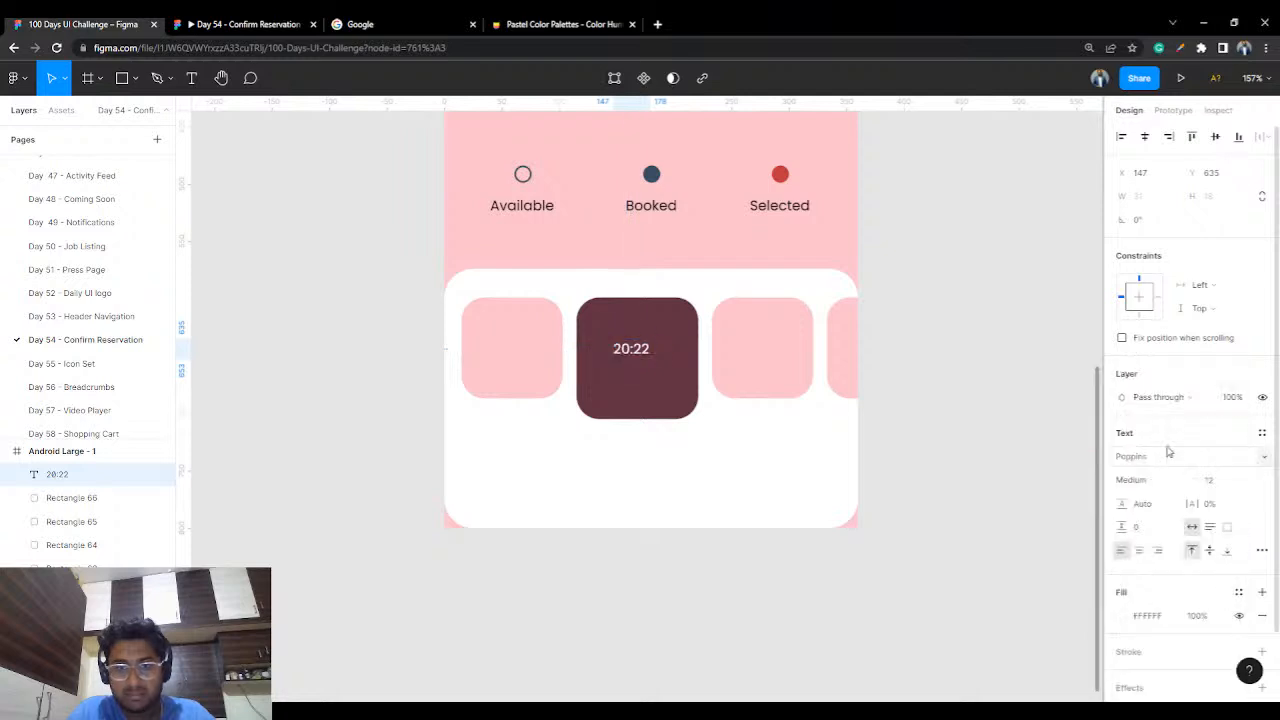
pyautogui.click(1247, 483)
pyautogui.click(1238, 541)
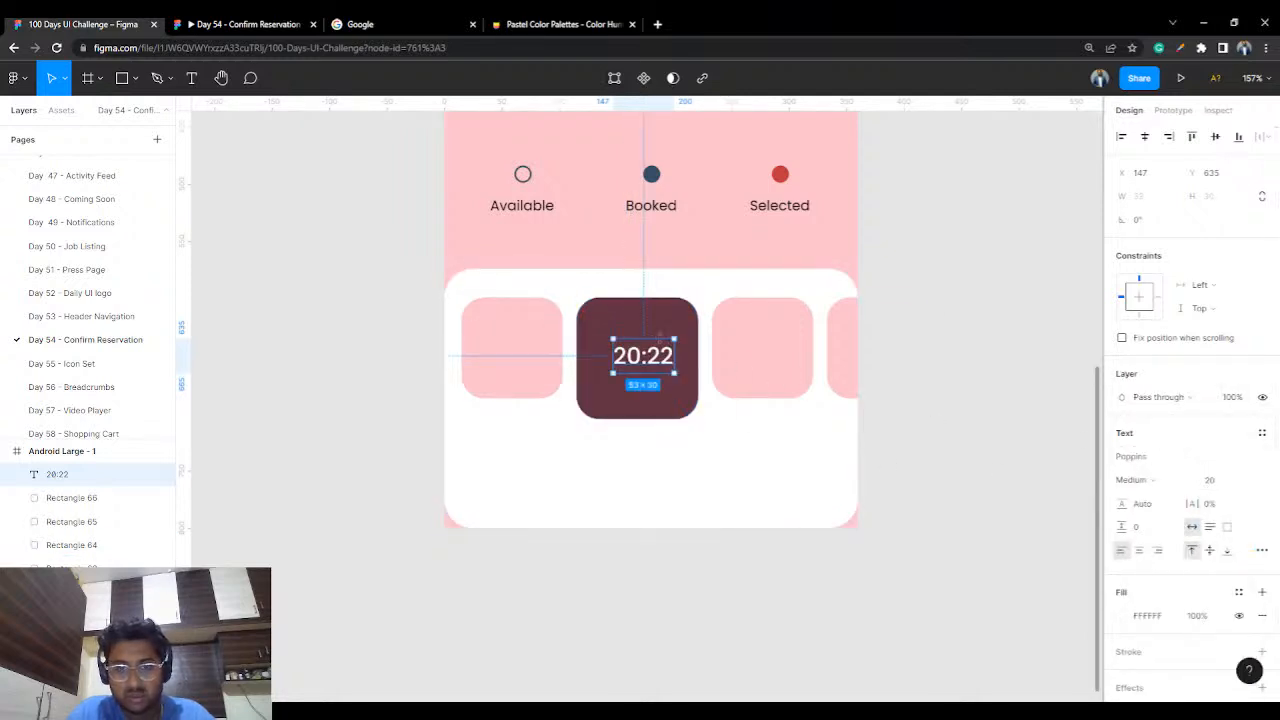
pyautogui.moveTo(658, 360); pyautogui.dragTo(651, 343)
pyautogui.click(978, 306)
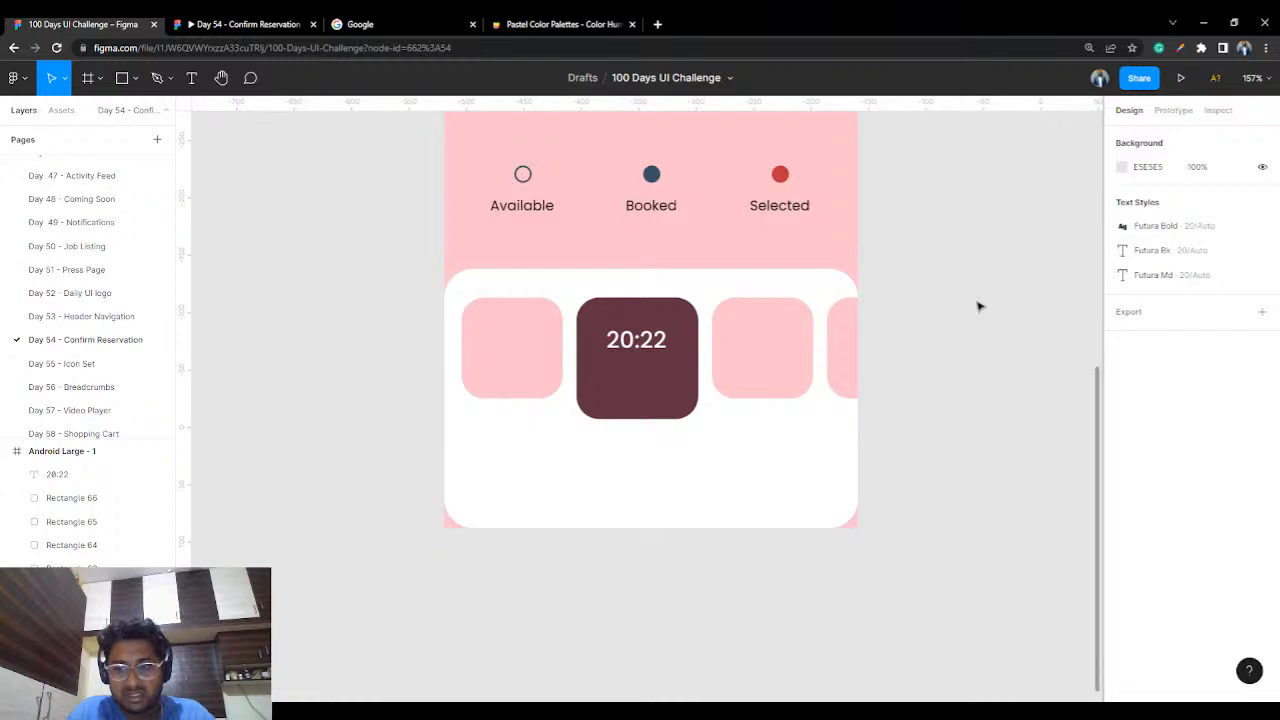
# - Add the text "June 24" below the time in the maroon card
pyautogui.click(193, 76)
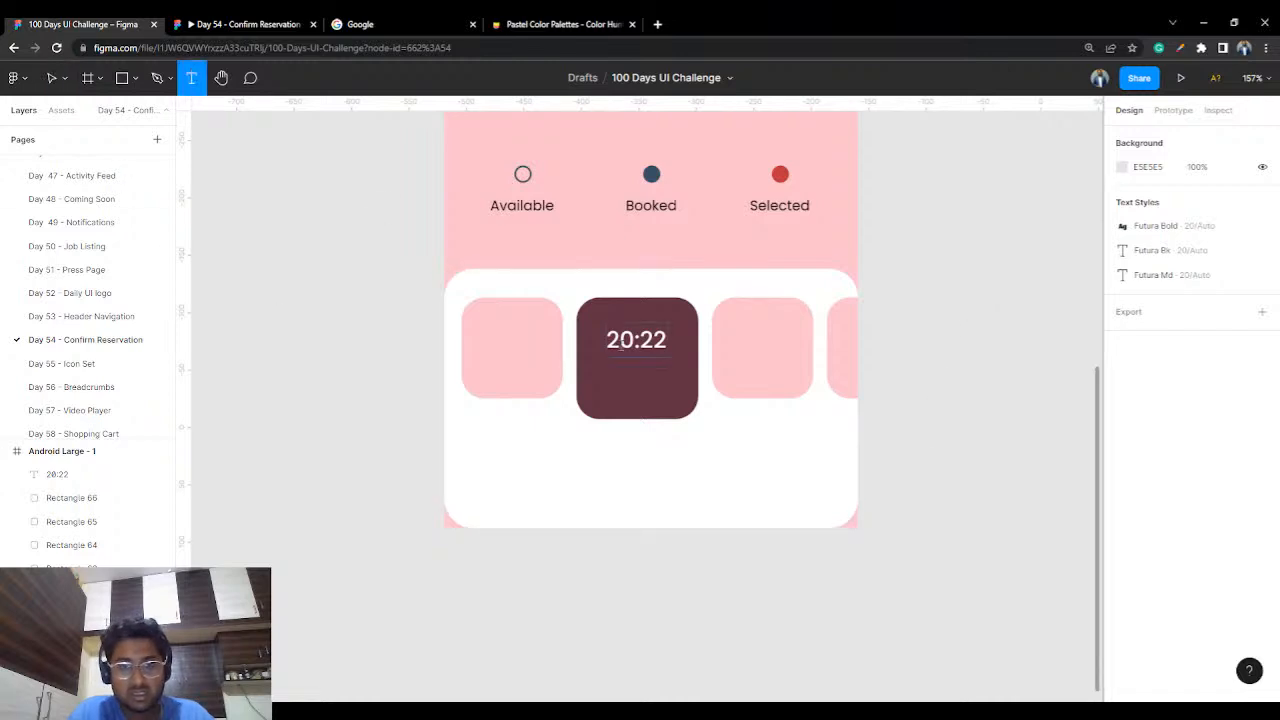
pyautogui.click(604, 382)
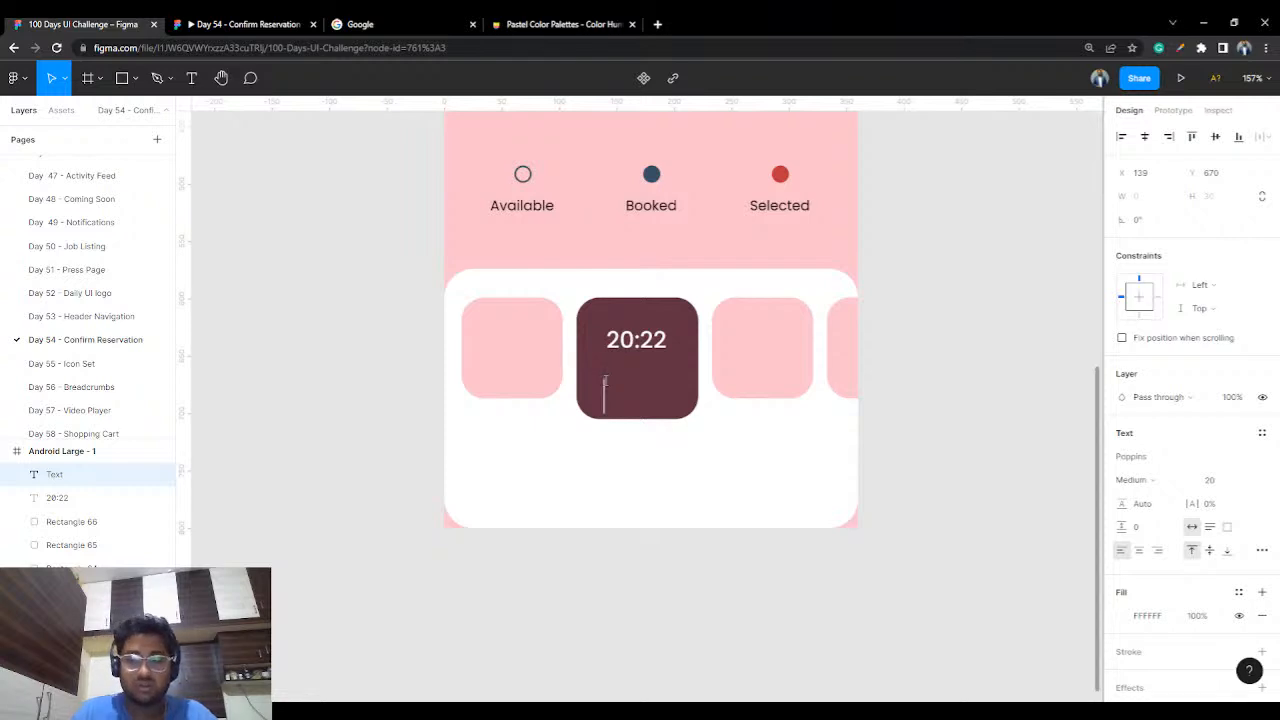
pyautogui.write('24')
pyautogui.press('BackSpace')
pyautogui.press('BackSpace')
pyautogui.write('June')
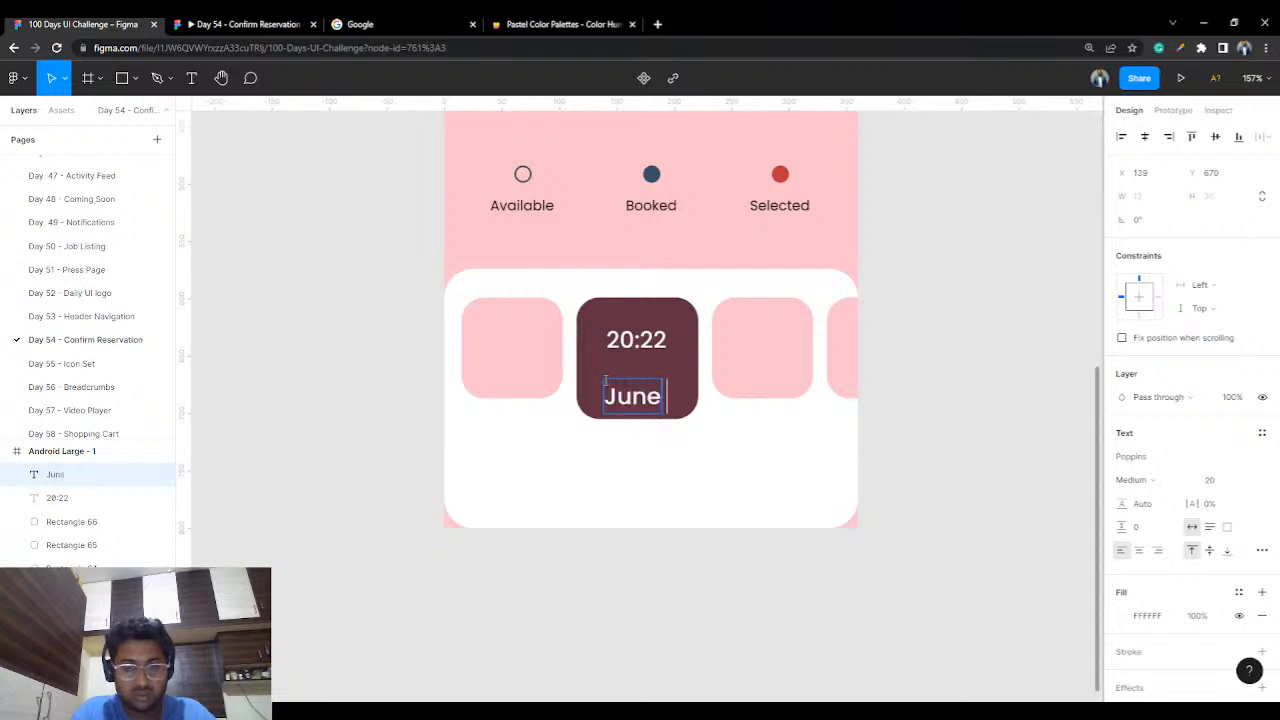
pyautogui.write(' 24')
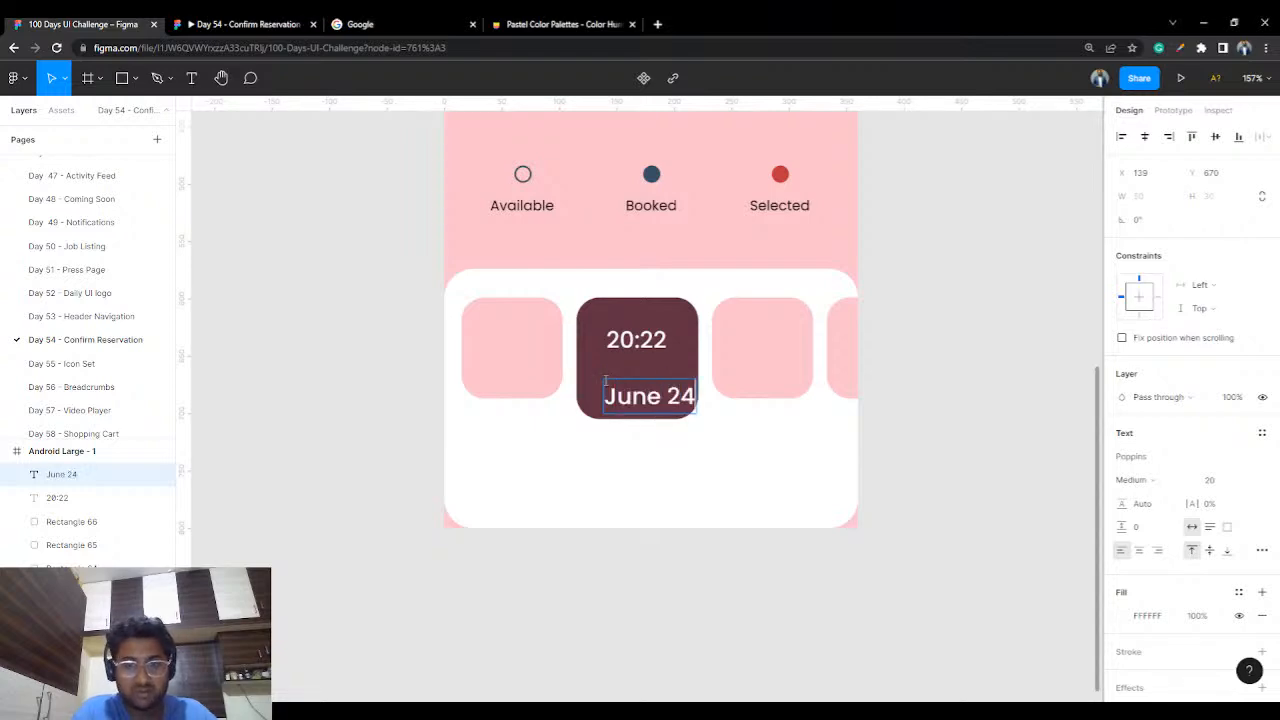
pyautogui.press('Escape')
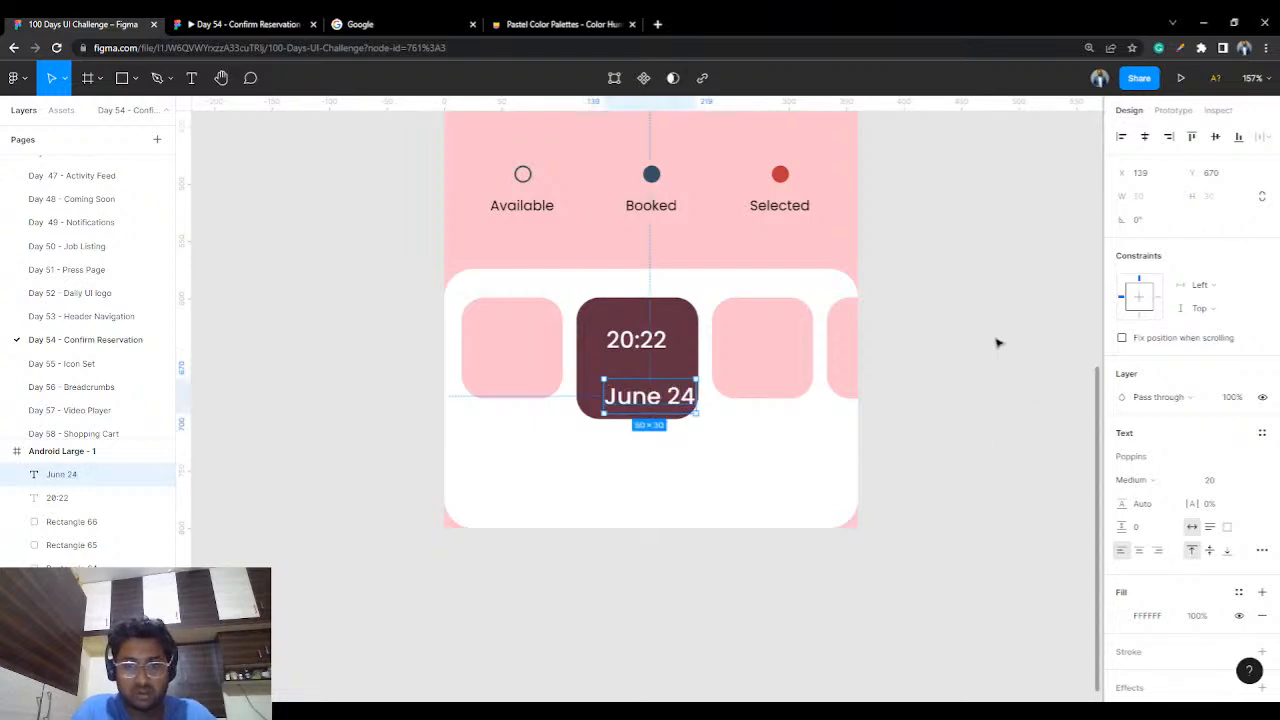
# - Set the "June 24" text size to 16 and centre it under the time at about X 136, Y 662
pyautogui.click(1240, 481)
pyautogui.click(1246, 466)
pyautogui.moveTo(659, 398); pyautogui.dragTo(654, 386)
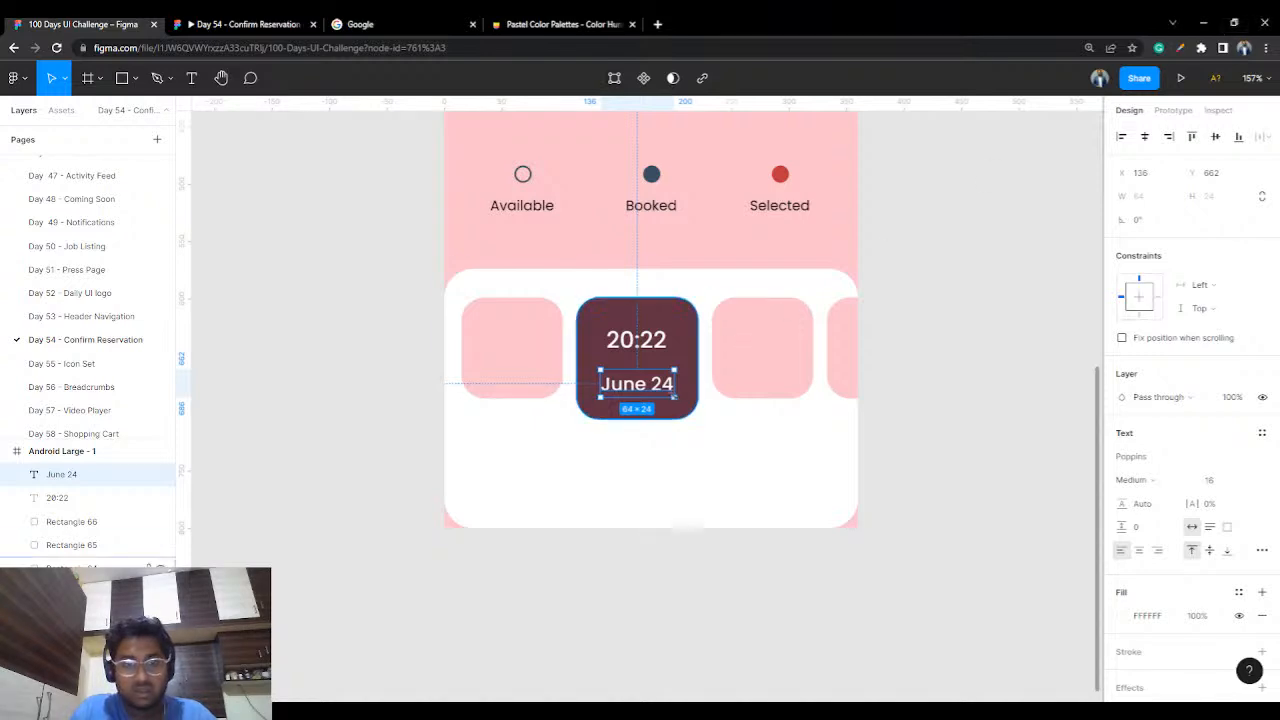
pyautogui.click(900, 323)
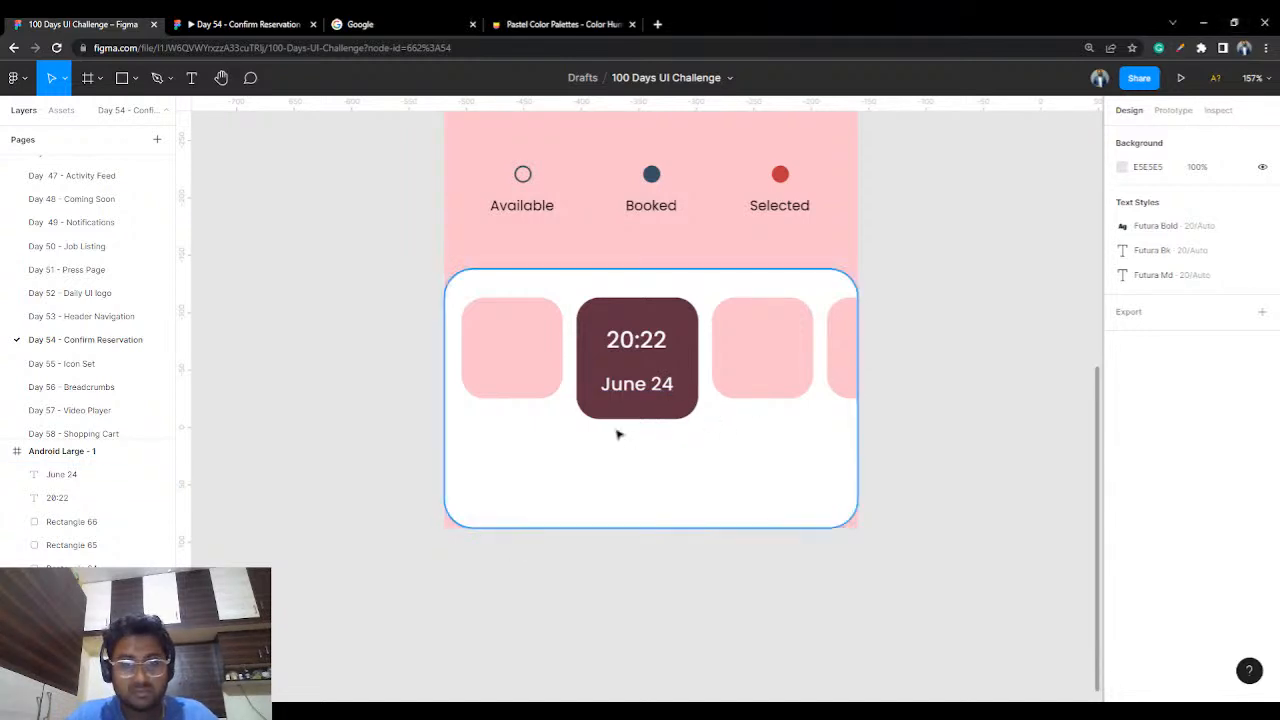
# - Tighten the maroon card's text by moving "June 24" up to about Y 653 and "20:22" down to Y 623
pyautogui.click(640, 390)
pyautogui.moveTo(641, 393); pyautogui.dragTo(640, 386)
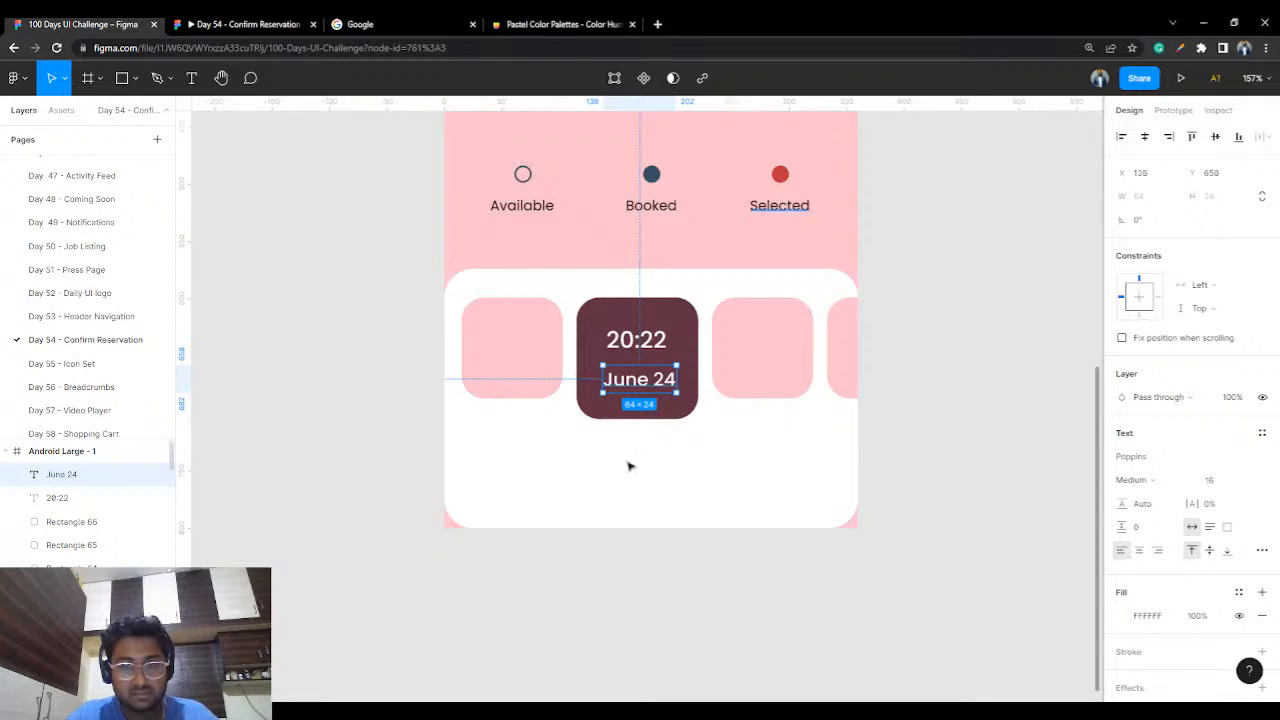
pyautogui.press('Up')
pyautogui.press('Up')
pyautogui.press('Up')
pyautogui.press('Up')
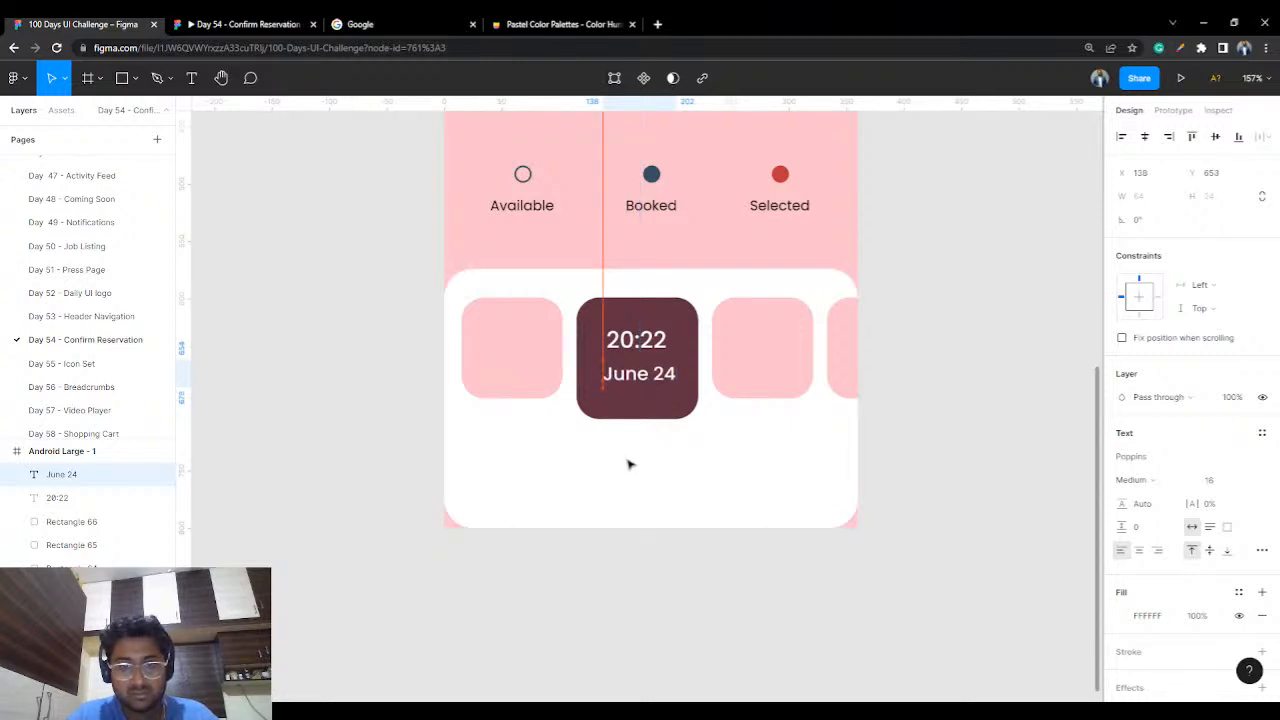
pyautogui.click(640, 345)
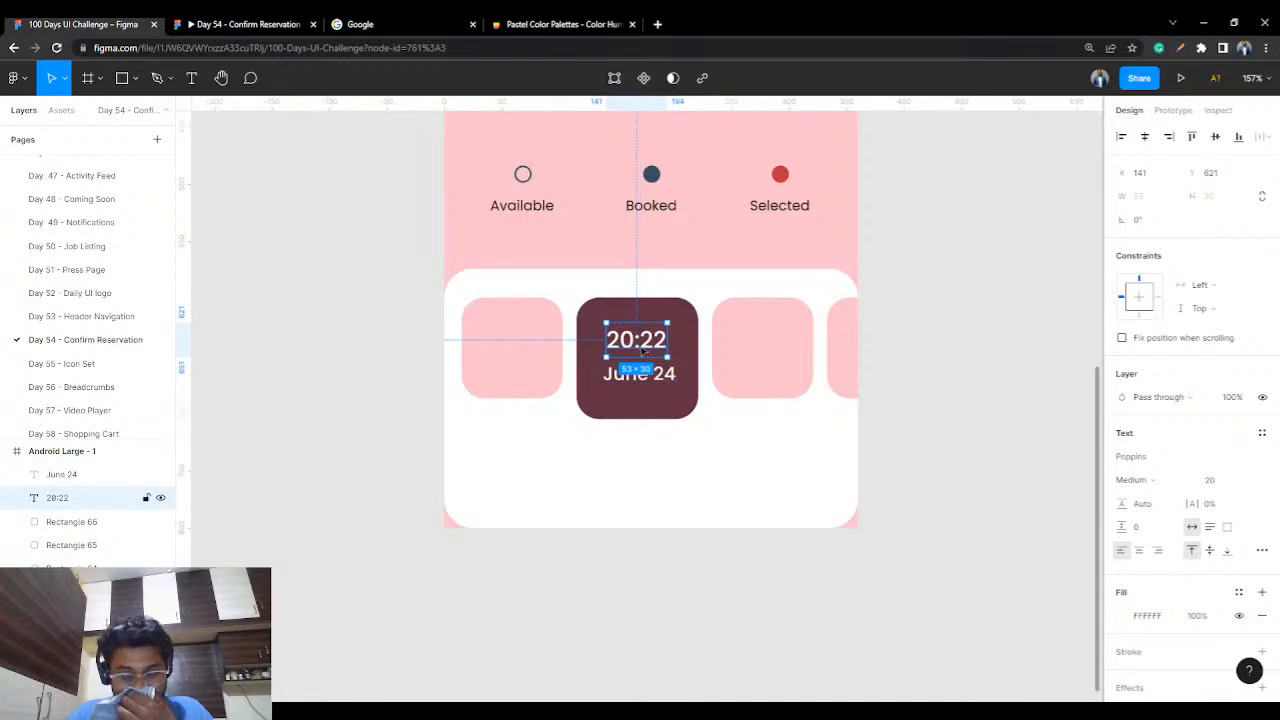
pyautogui.press('Down')
pyautogui.press('Down')
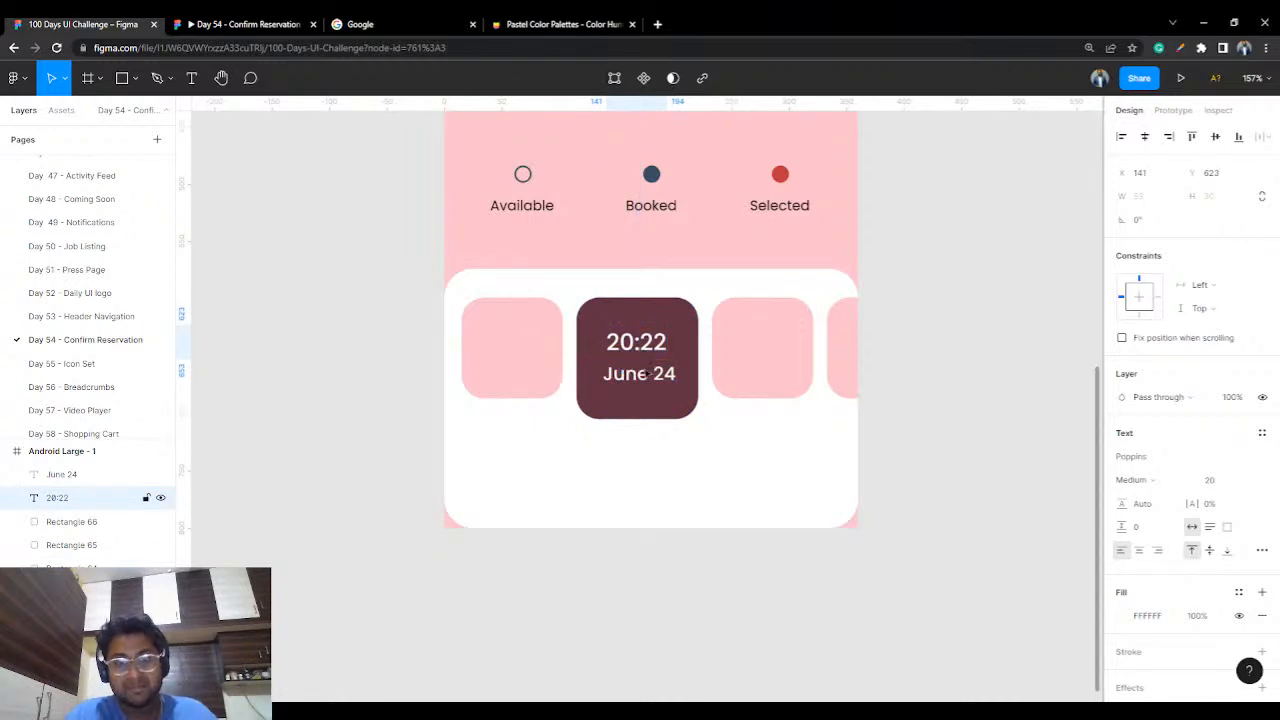
# - Reposition "June 24" closer beneath the time, centred in the maroon card at about X 135, Y 647
pyautogui.click(644, 384)
pyautogui.moveTo(647, 383); pyautogui.dragTo(643, 376)
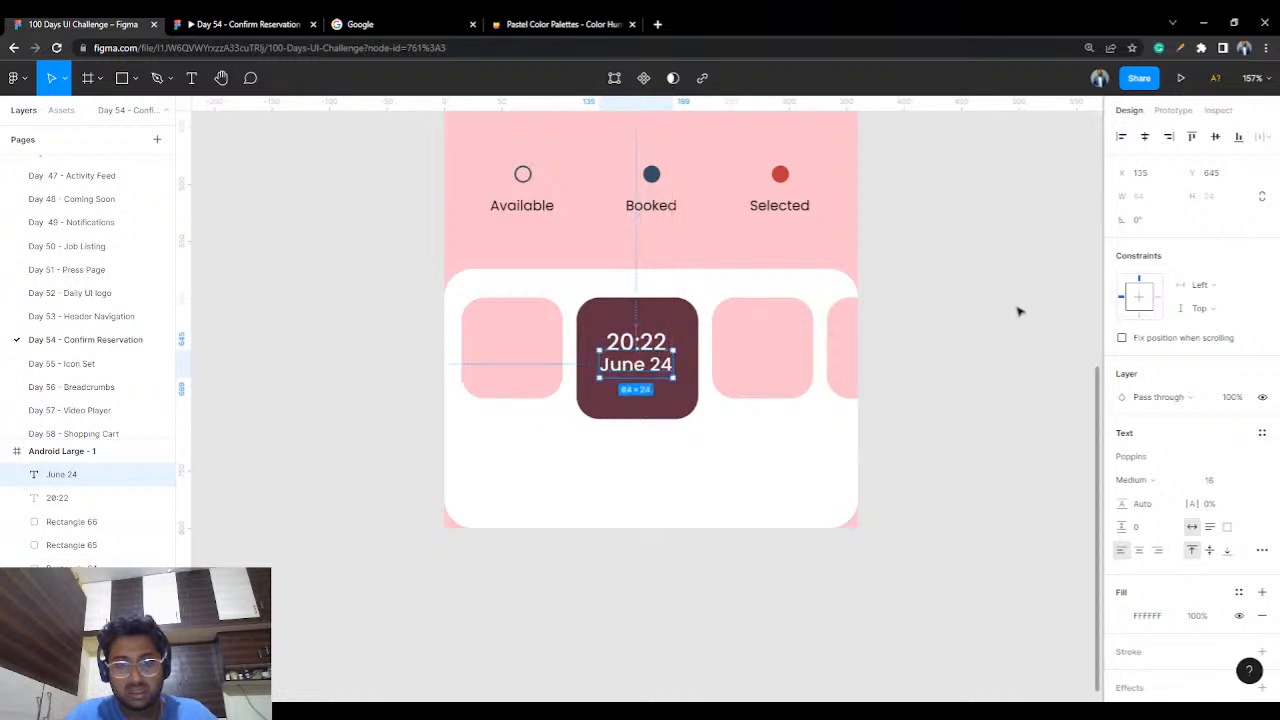
pyautogui.click(1018, 312)
pyautogui.click(614, 374)
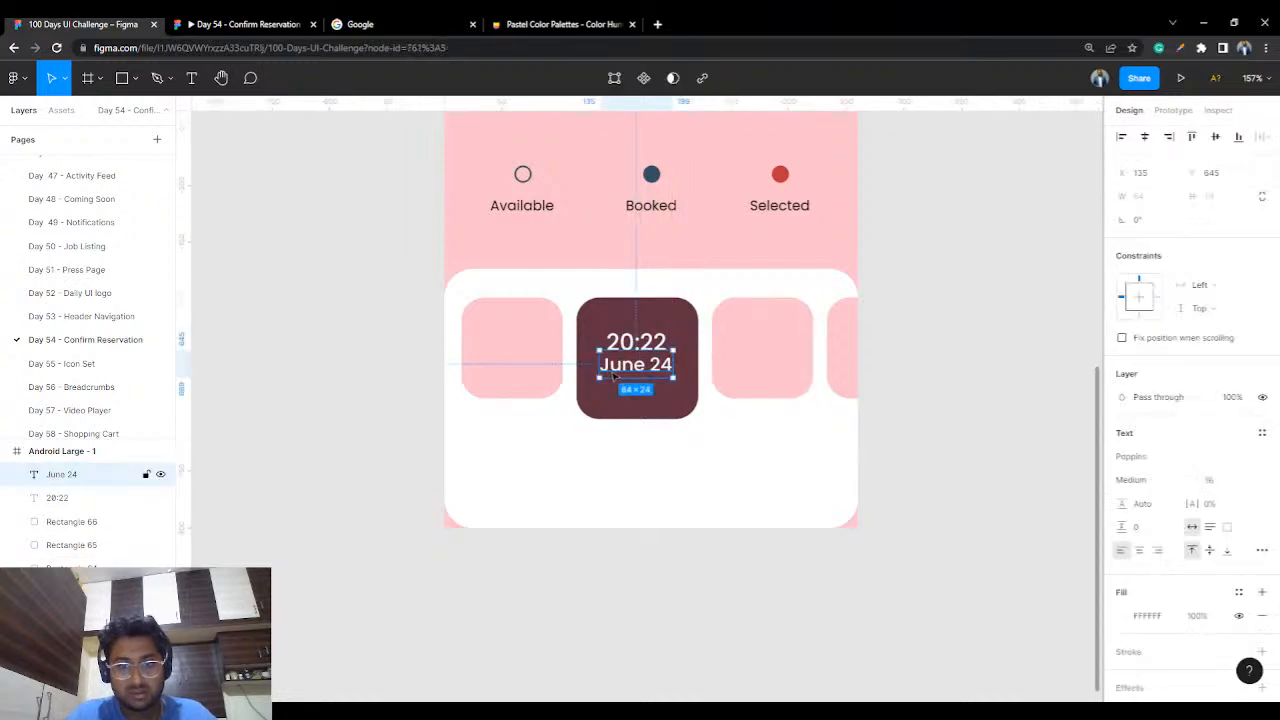
pyautogui.moveTo(614, 374); pyautogui.dragTo(614, 376)
pyautogui.click(928, 300)
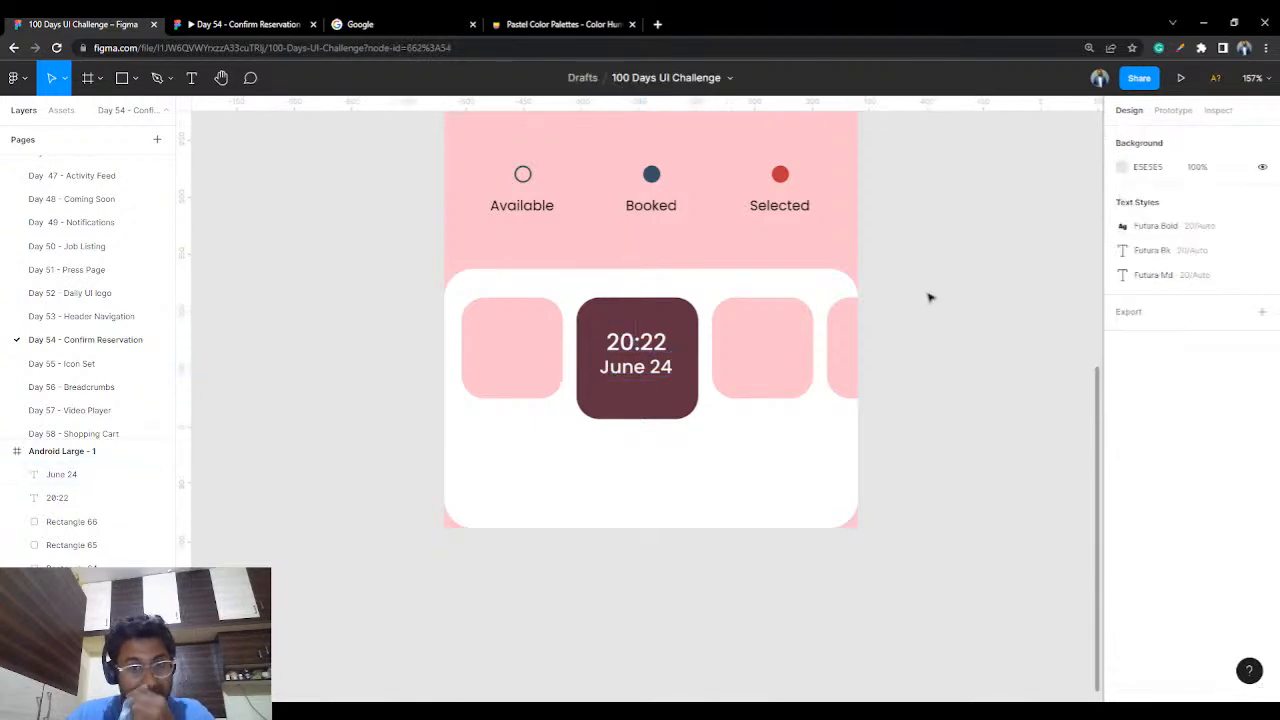
# - Reduce the "June 24" text size to 15 and recentre it under the time at about Y 647
pyautogui.click(652, 350)
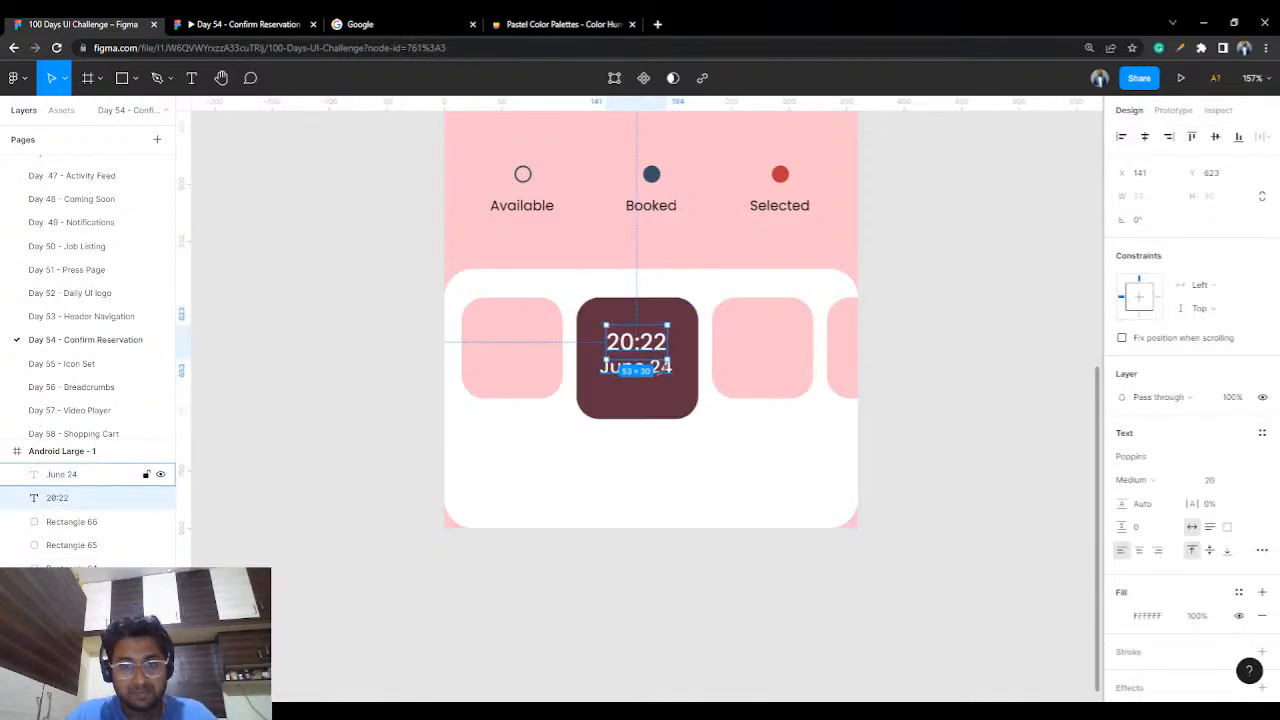
pyautogui.click(766, 503)
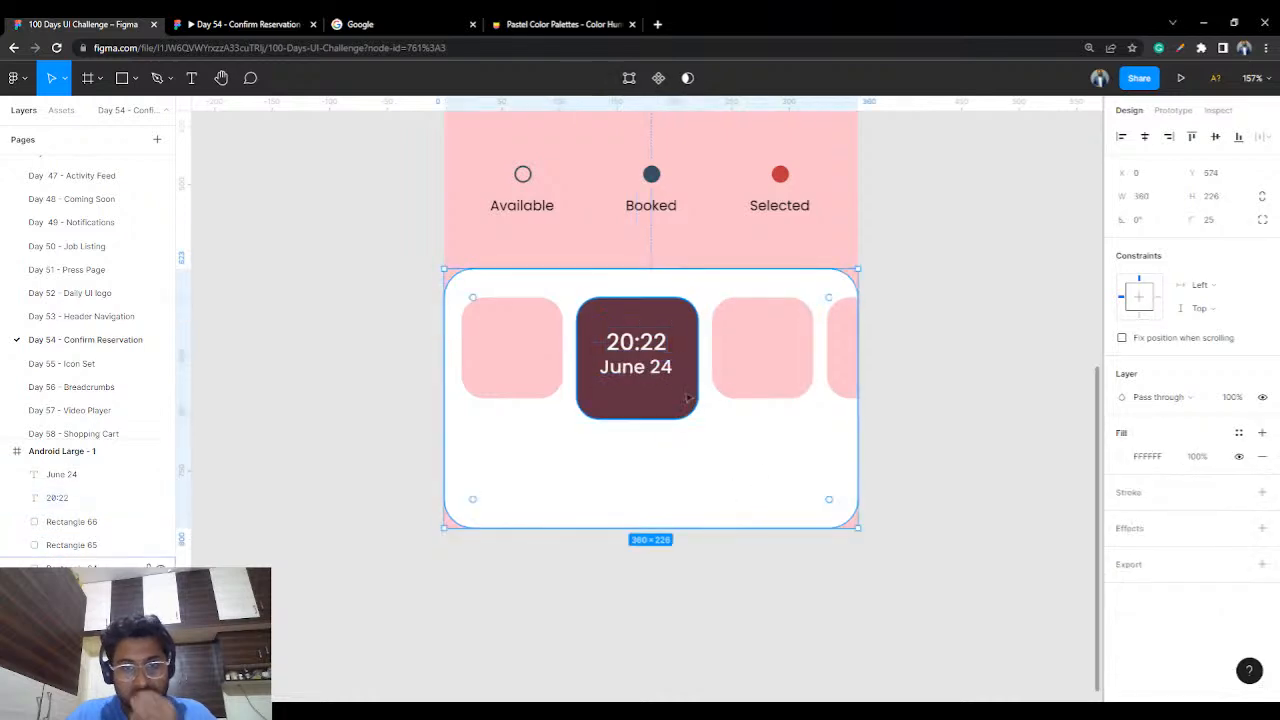
pyautogui.click(636, 367)
pyautogui.click(1243, 487)
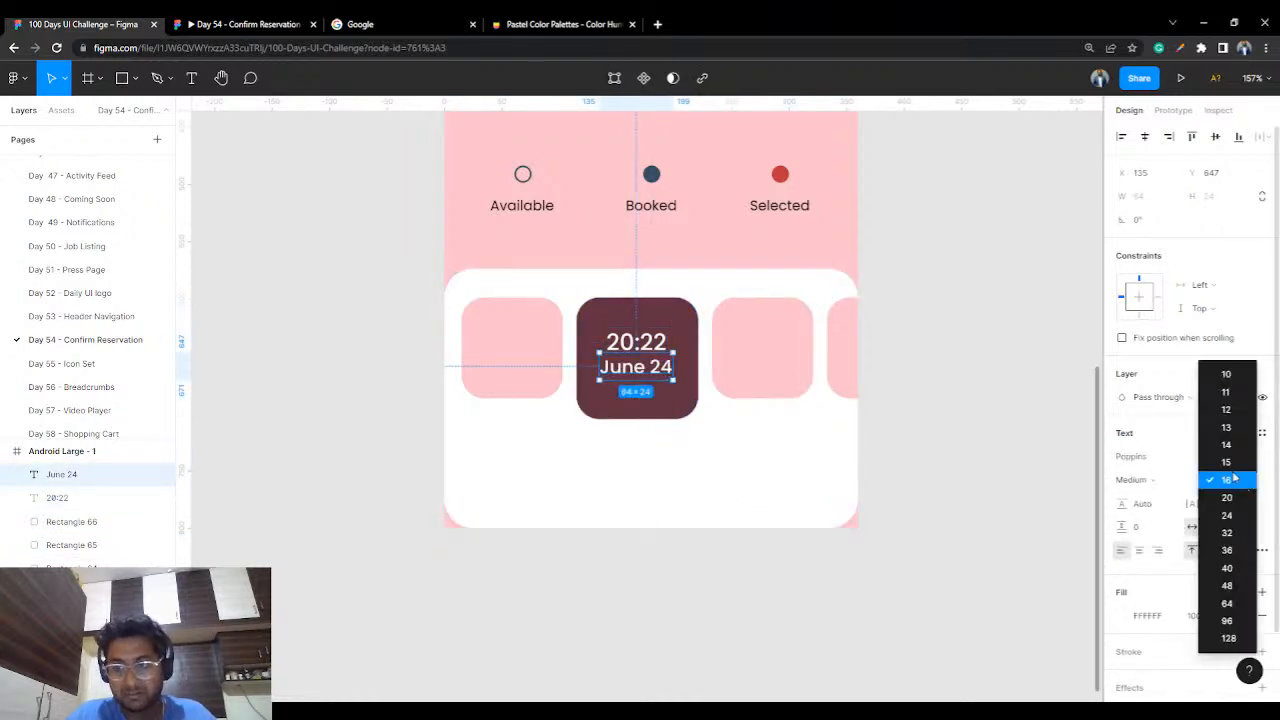
pyautogui.click(1238, 462)
pyautogui.moveTo(637, 372); pyautogui.dragTo(637, 371)
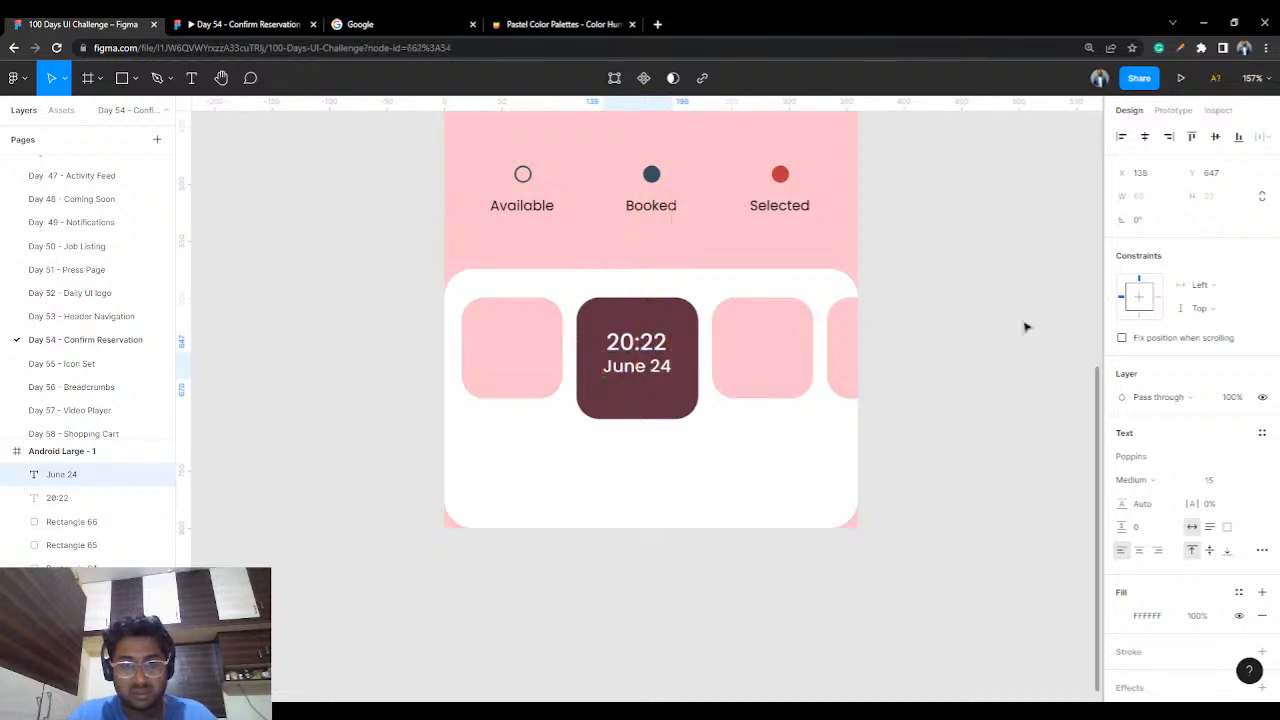
pyautogui.click(1043, 323)
# - Copy the "20:22" and "June 24" texts together and centre the copies in the first pink card
pyautogui.click(80, 497)
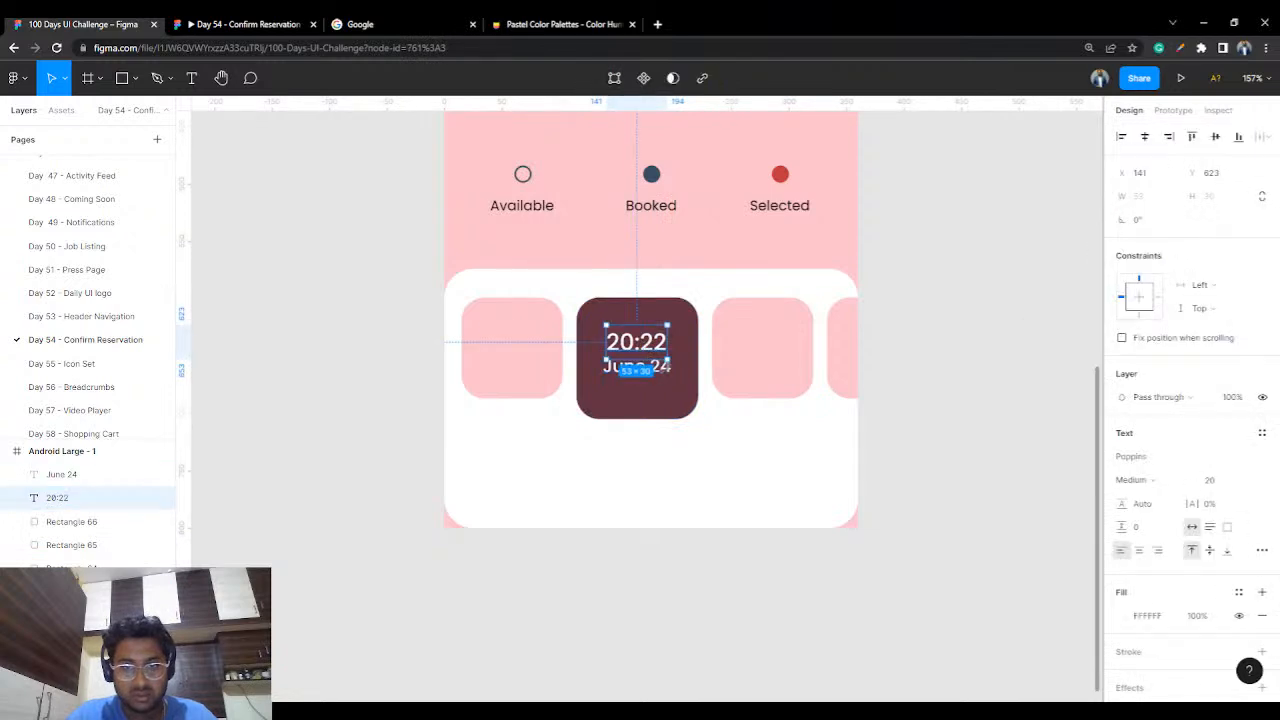
pyautogui.click(900, 318)
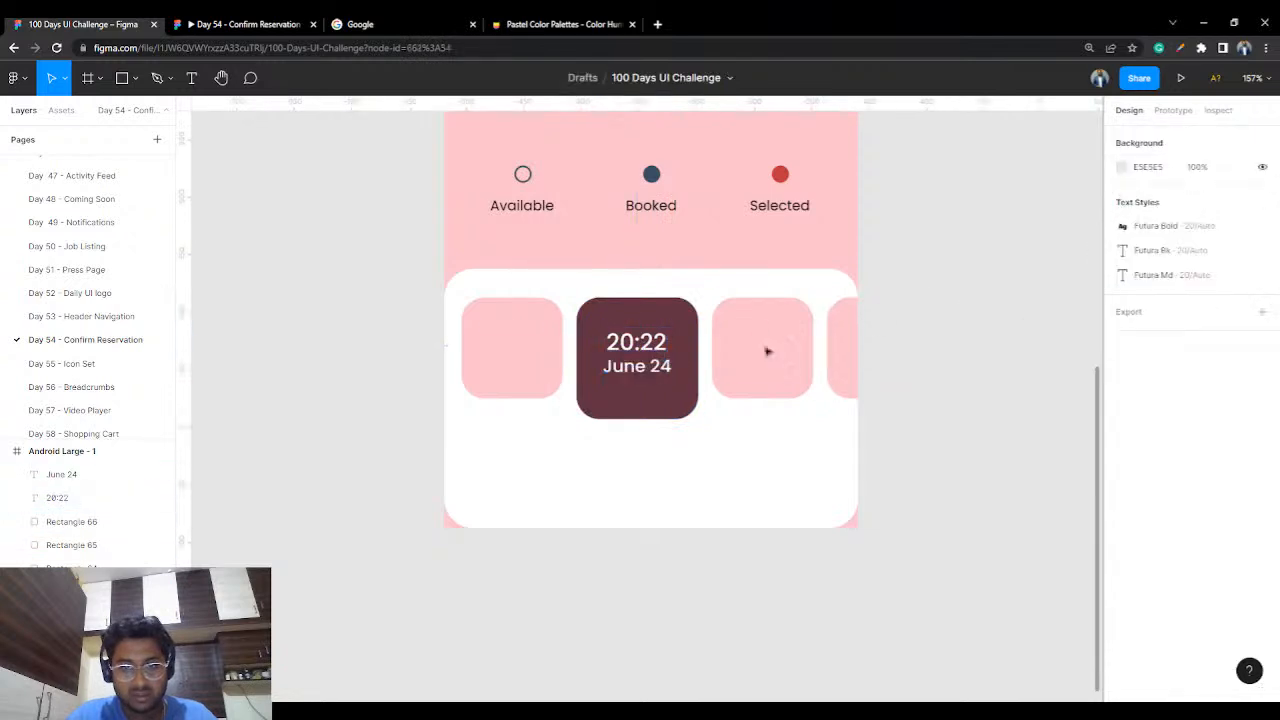
pyautogui.click(637, 368)
pyautogui.keyDown('shift'); pyautogui.click(645, 343); pyautogui.keyUp('shift')
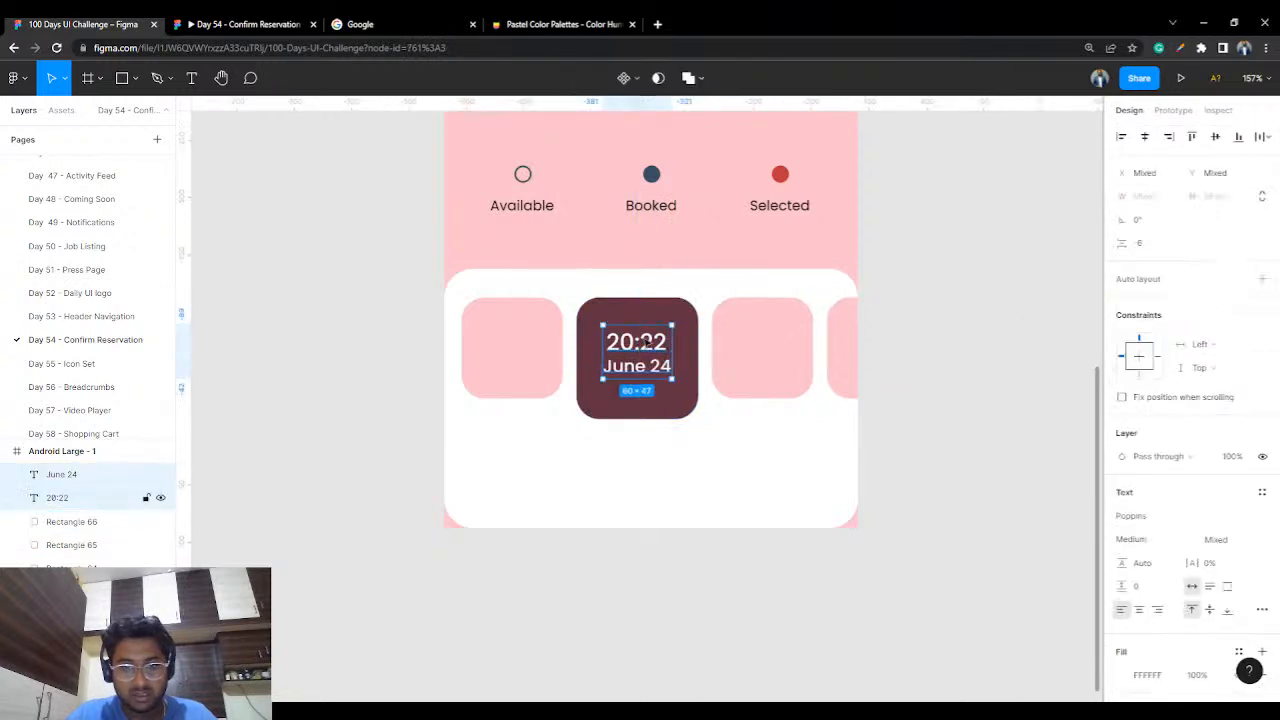
pyautogui.click(916, 290)
pyautogui.hotkey('ctrl', 'v')
pyautogui.moveTo(660, 343); pyautogui.dragTo(533, 341)
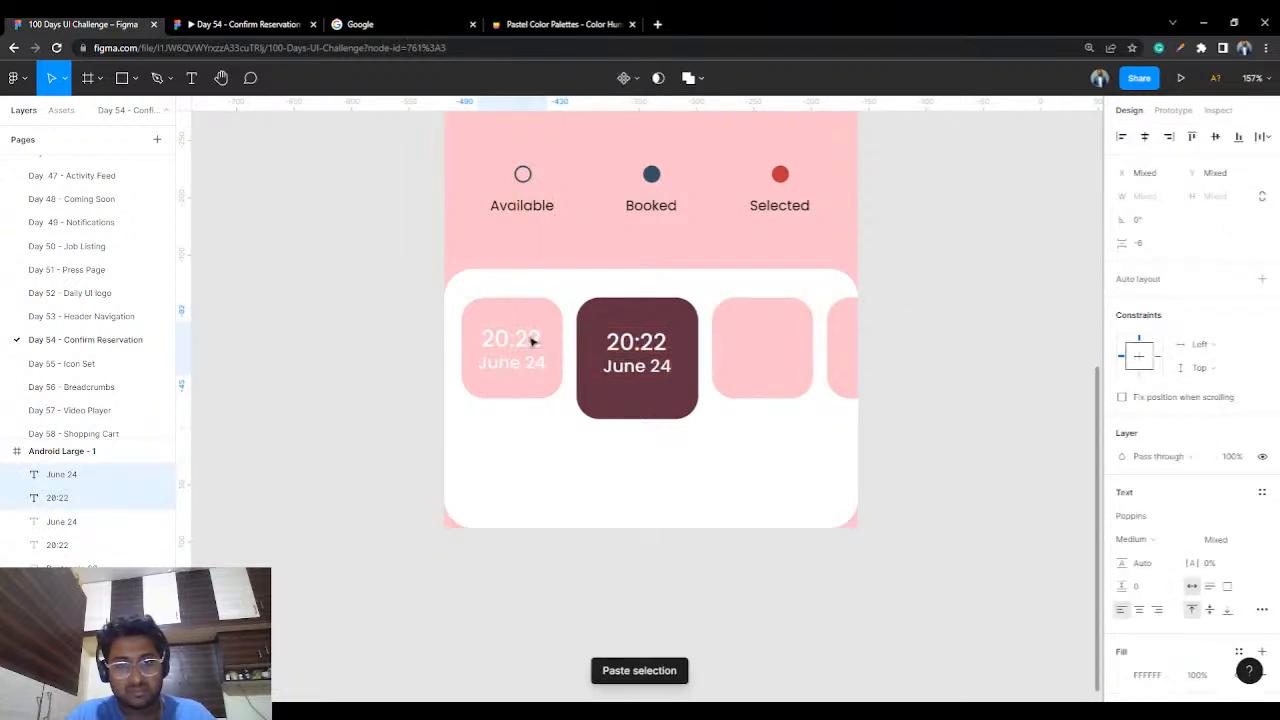
# - Recolour the first card's time and date texts with the maroon 613141 sampled from the second card
pyautogui.click(534, 341)
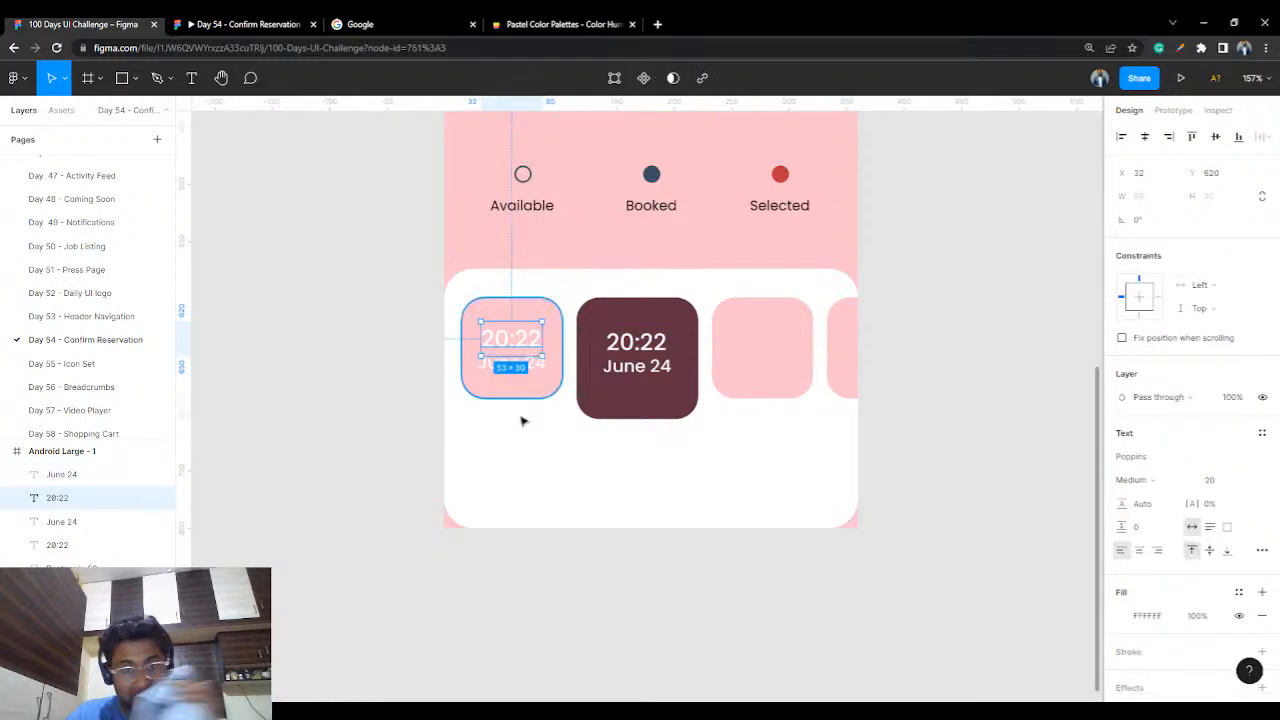
pyautogui.click(523, 450)
pyautogui.click(521, 373)
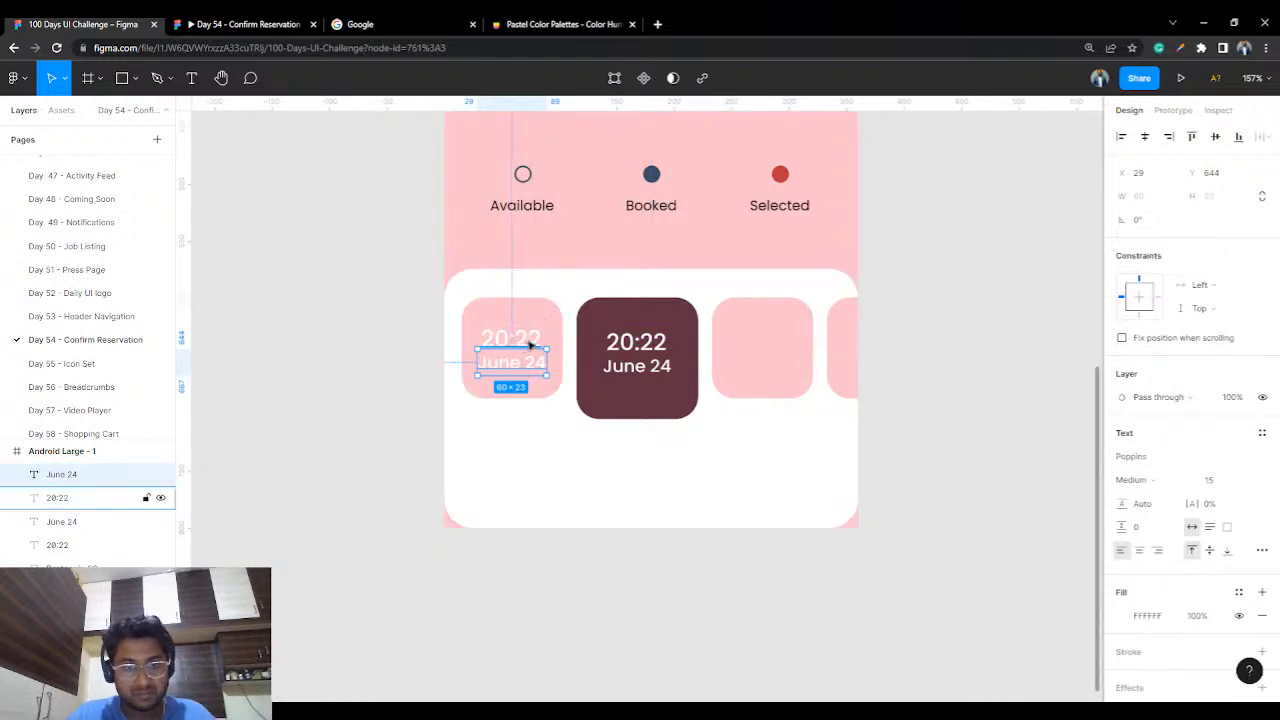
pyautogui.keyDown('shift'); pyautogui.click(530, 345); pyautogui.keyUp('shift')
pyautogui.scroll(-3, 1110, 630)
pyautogui.click(1121, 609)
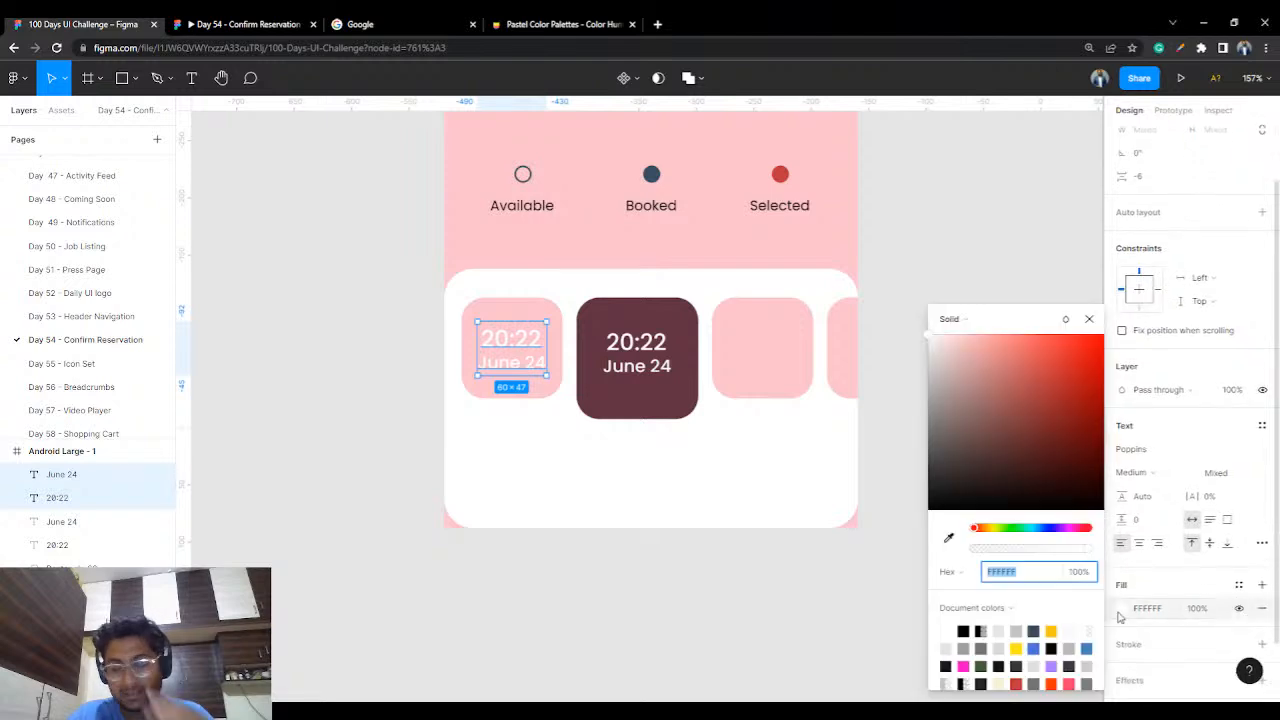
pyautogui.click(949, 538)
pyautogui.click(668, 369)
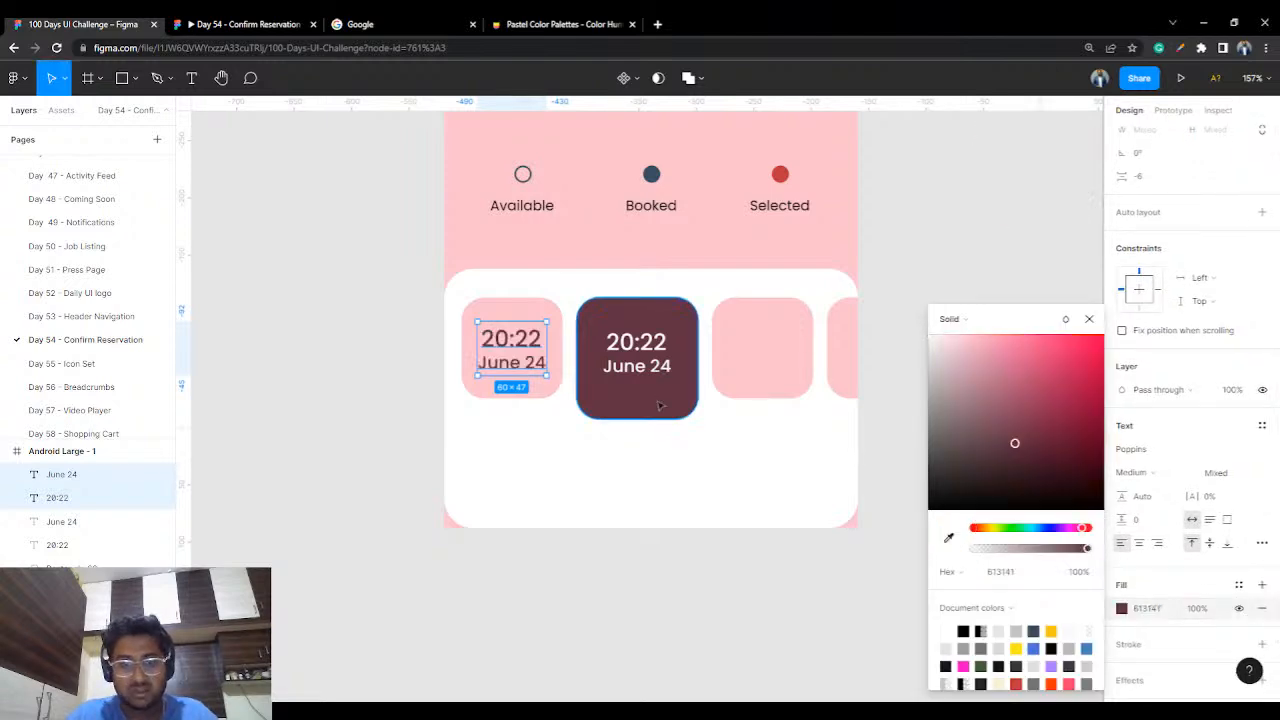
pyautogui.click(962, 241)
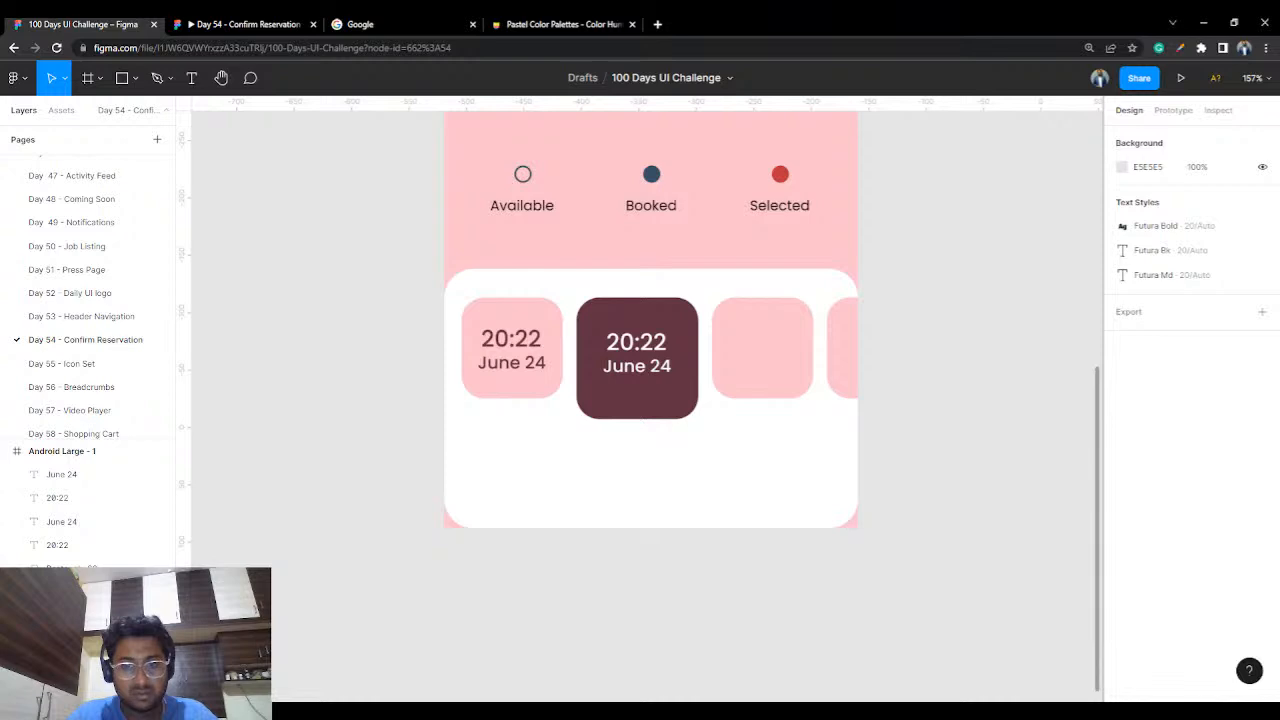
# - Recolour the first card's time and date texts with a softer maroon, 694C51
pyautogui.click(511, 338)
pyautogui.keyDown('shift'); pyautogui.click(523, 371); pyautogui.keyUp('shift')
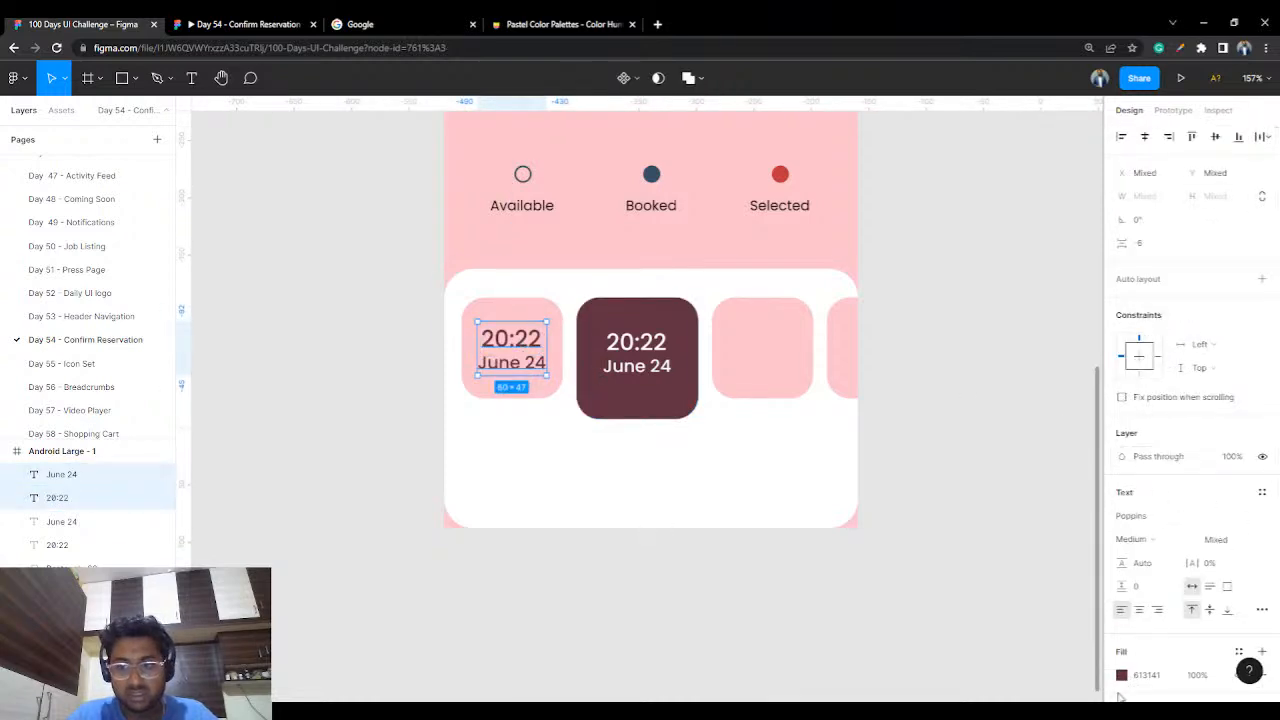
pyautogui.click(1122, 675)
pyautogui.click(949, 537)
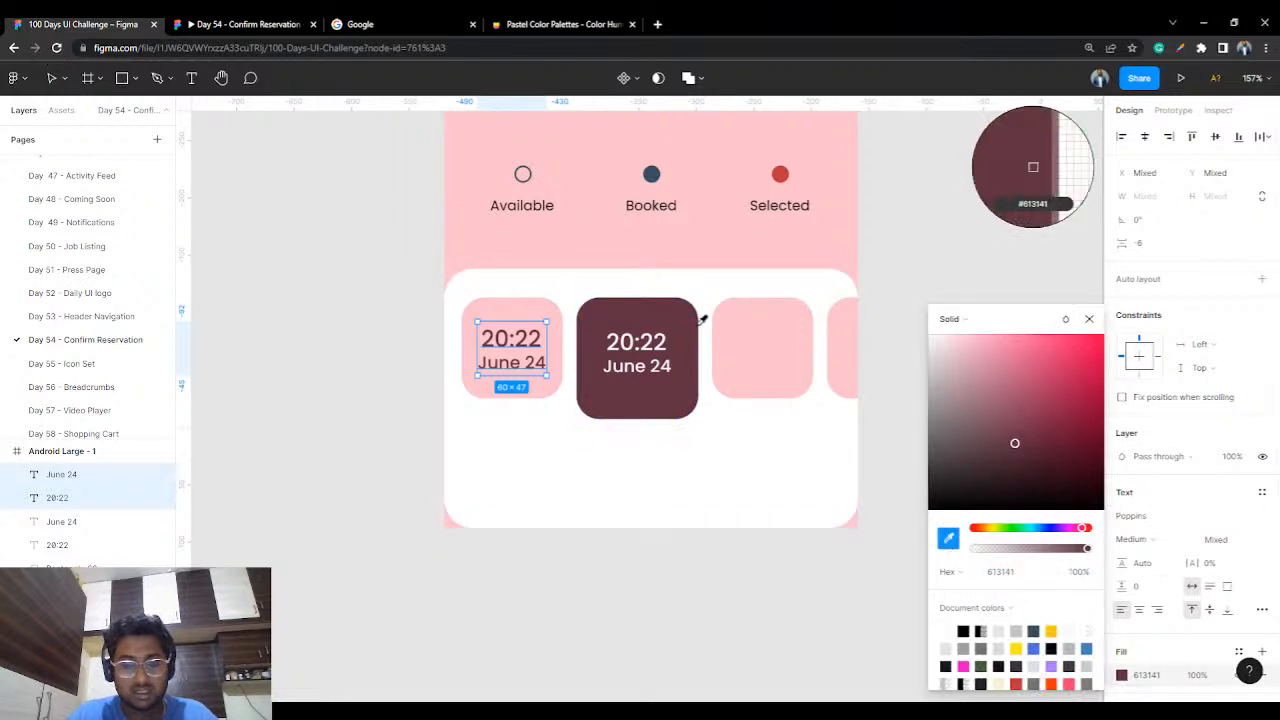
pyautogui.click(738, 334)
pyautogui.moveTo(969, 343); pyautogui.dragTo(928, 460)
pyautogui.click(949, 537)
pyautogui.click(755, 355)
pyautogui.moveTo(968, 344); pyautogui.dragTo(977, 441)
pyautogui.click(942, 192)
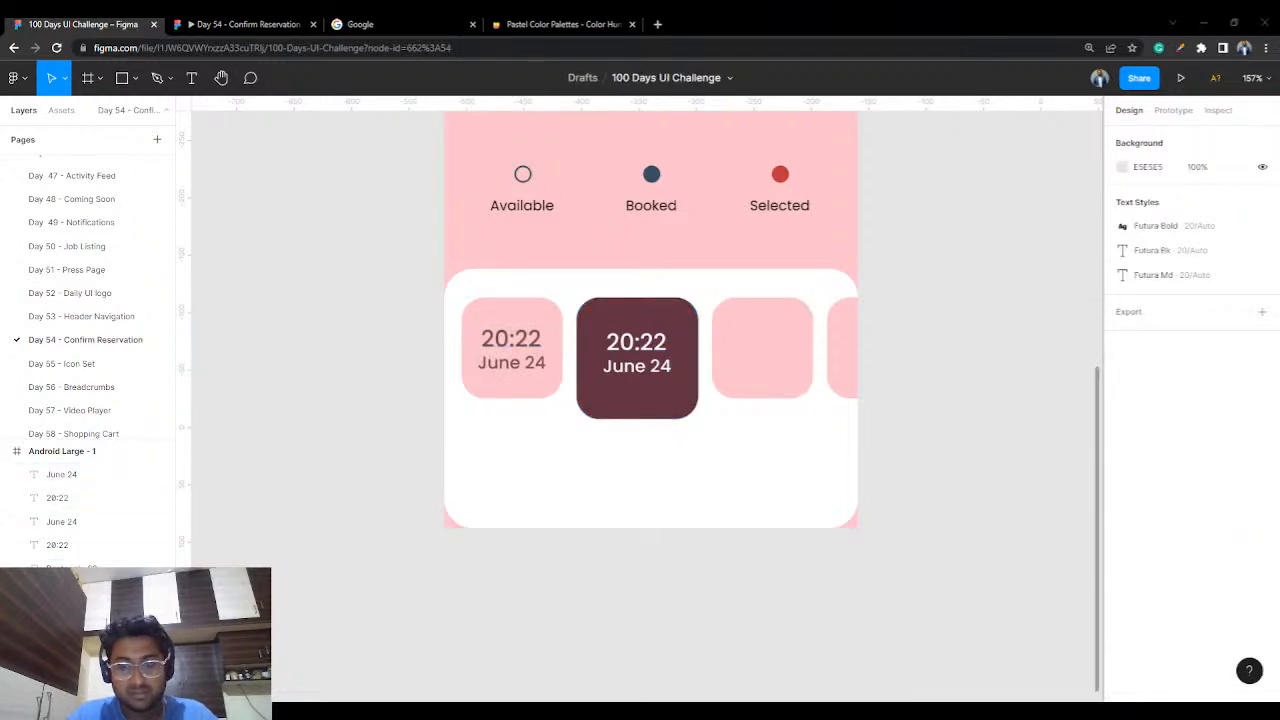
# - Set the "20:22" texts in the maroon card and the first pink card to Regular weight
pyautogui.click(637, 343)
pyautogui.click(1160, 497)
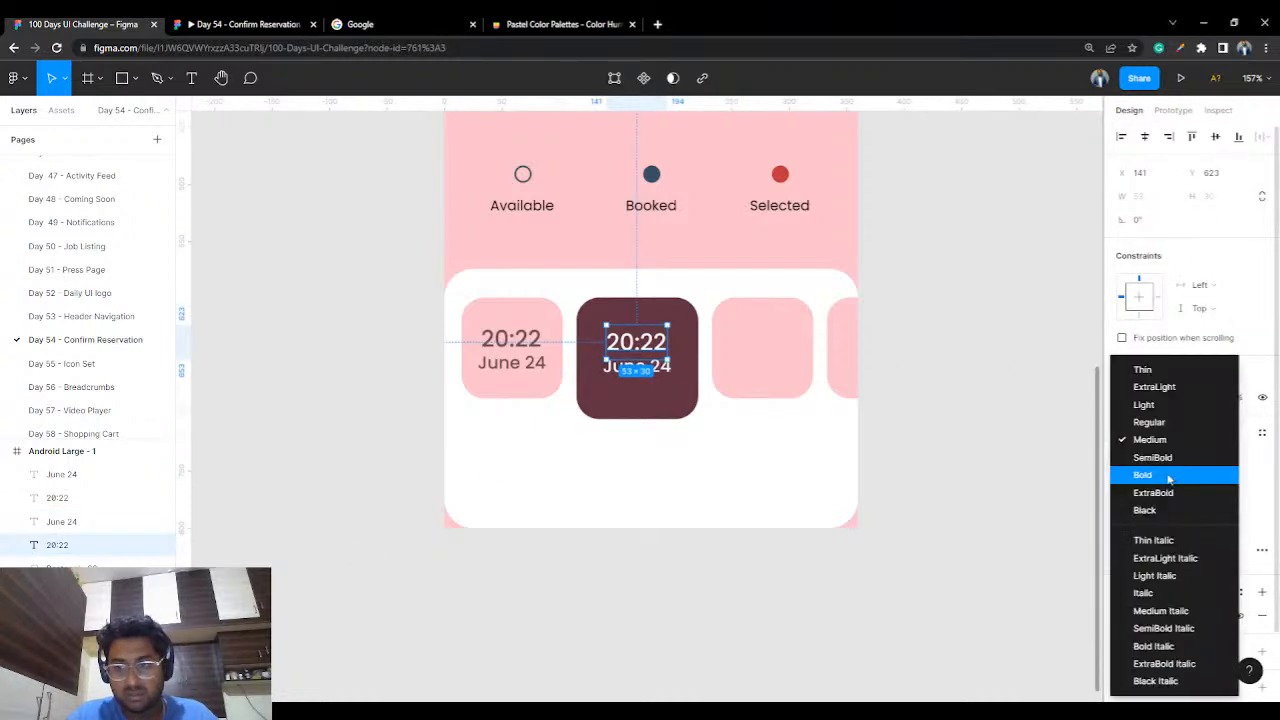
pyautogui.click(1168, 457)
pyautogui.click(977, 300)
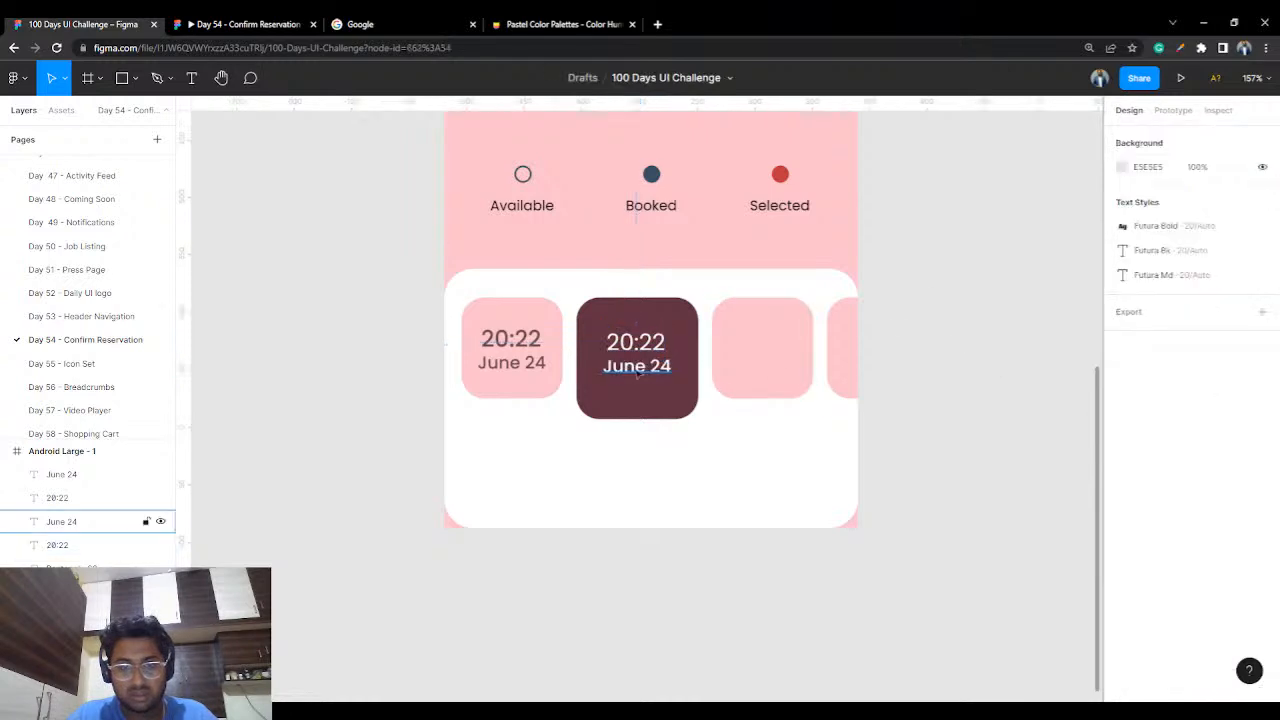
pyautogui.click(535, 342)
pyautogui.click(1152, 478)
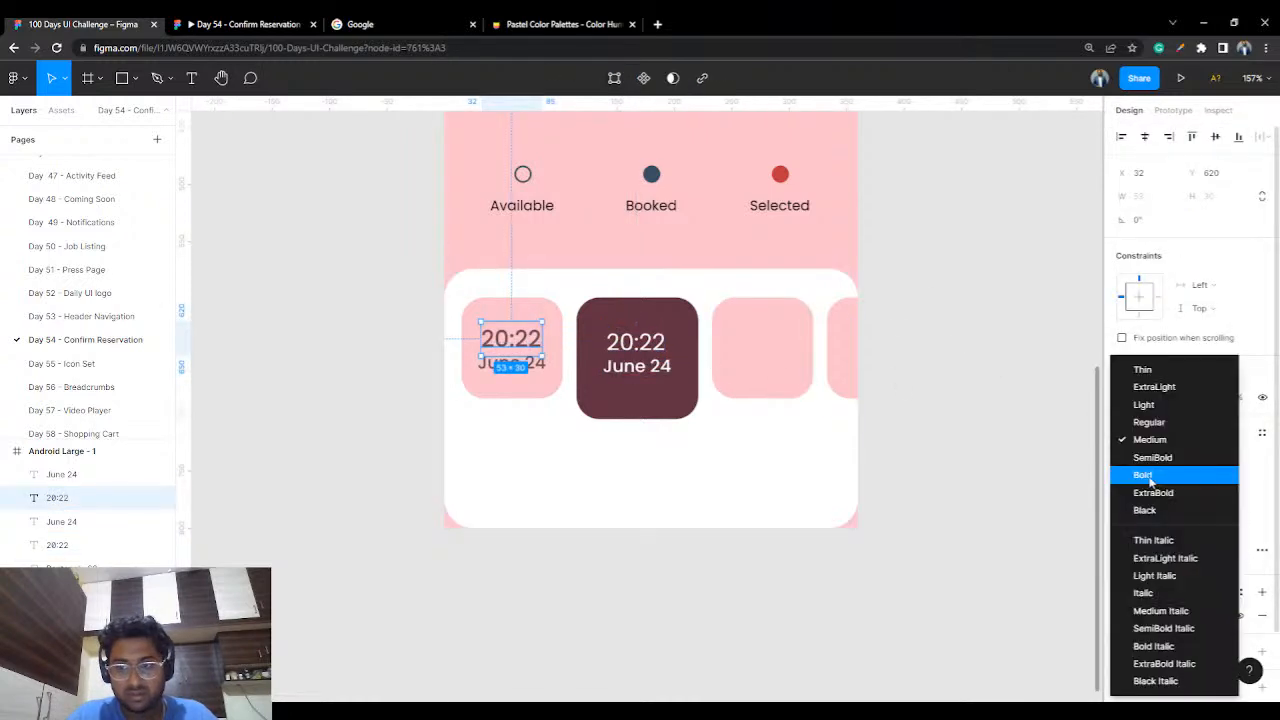
pyautogui.click(1151, 427)
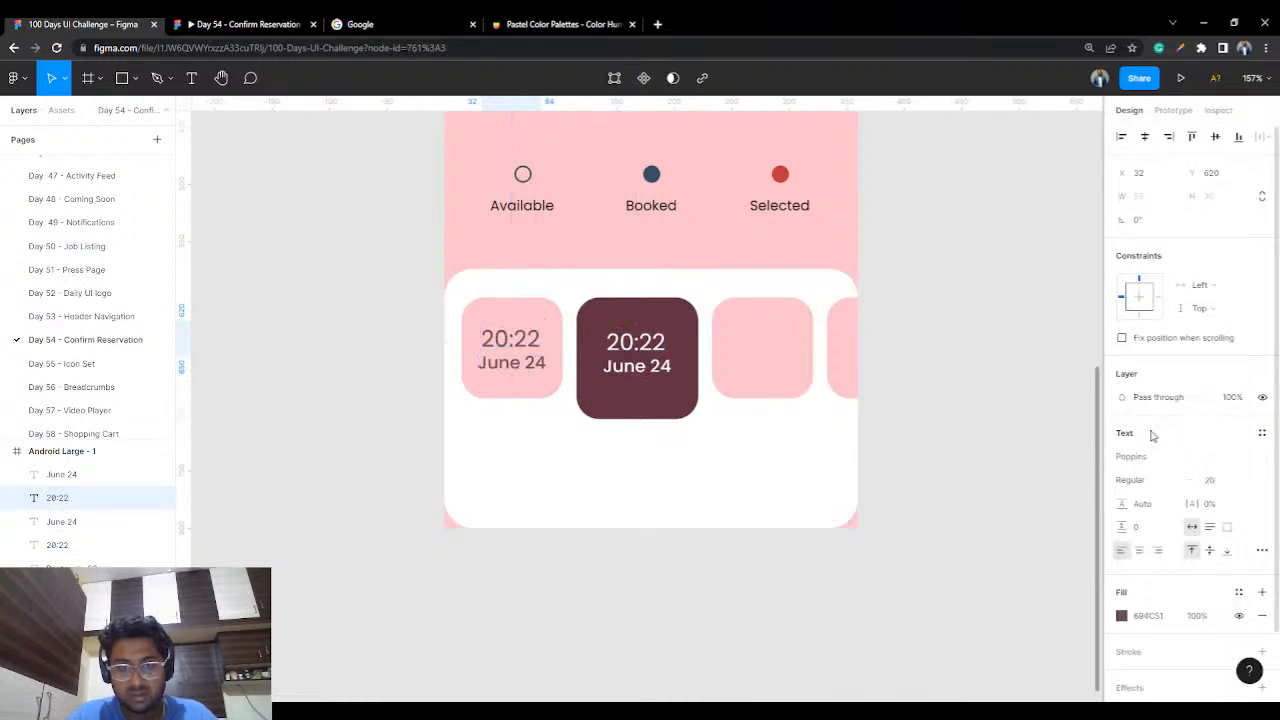
# - Reduce the first card's "20:22" text to size 16 and recentre it at about X 38, Y 623
pyautogui.click(1245, 482)
pyautogui.click(1243, 457)
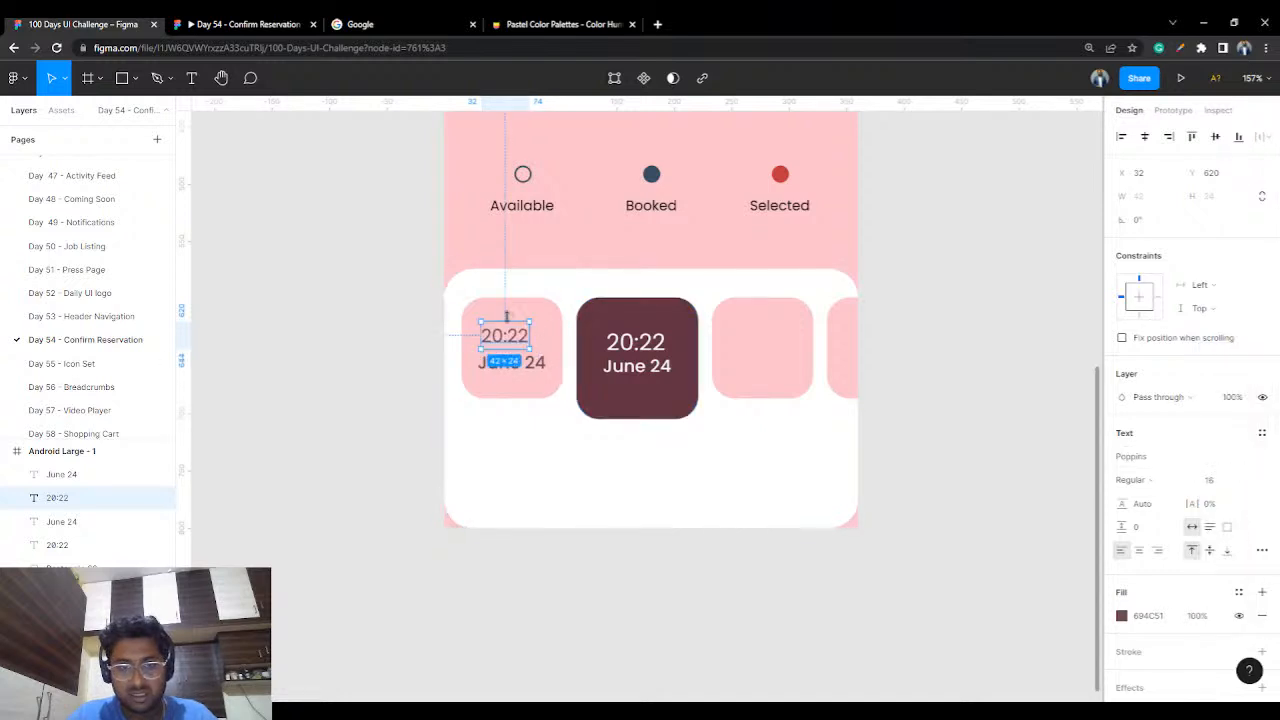
pyautogui.moveTo(507, 336); pyautogui.dragTo(519, 343)
# - Reduce the first card's "June 24" text to size 13 and recentre it under the time at about X 33, Y 643
pyautogui.click(511, 362)
pyautogui.click(1243, 481)
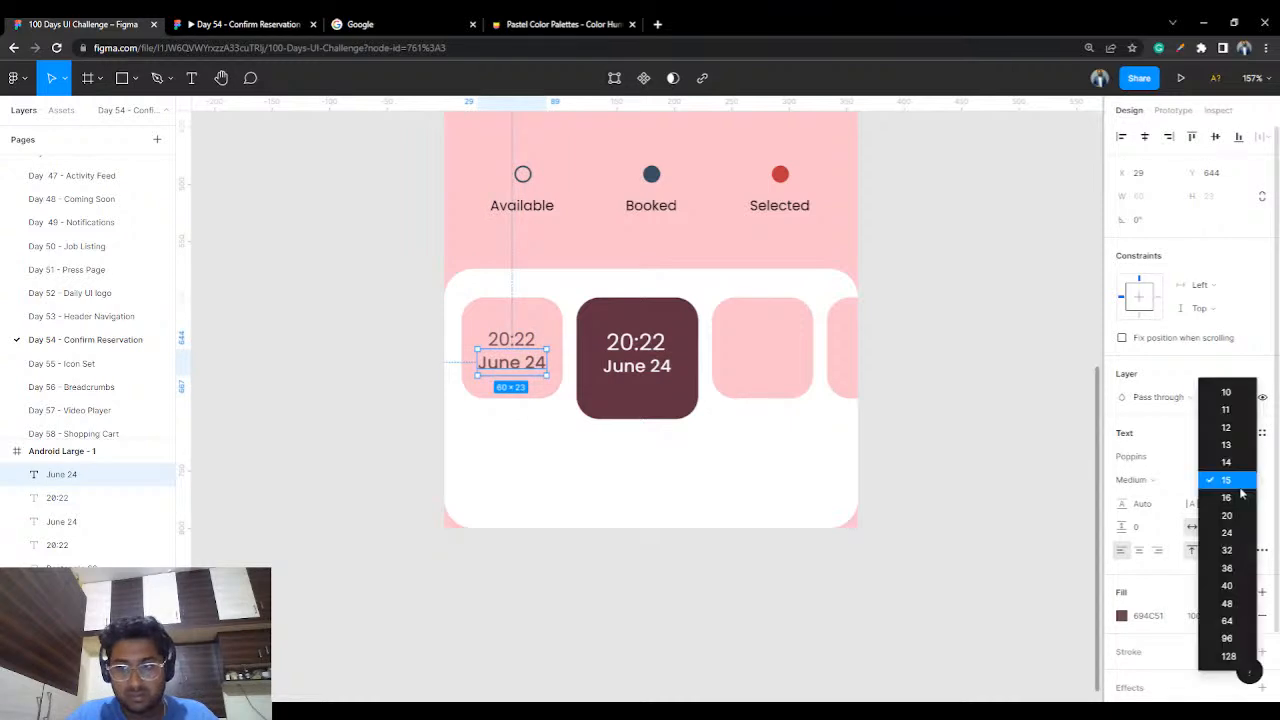
pyautogui.click(1238, 455)
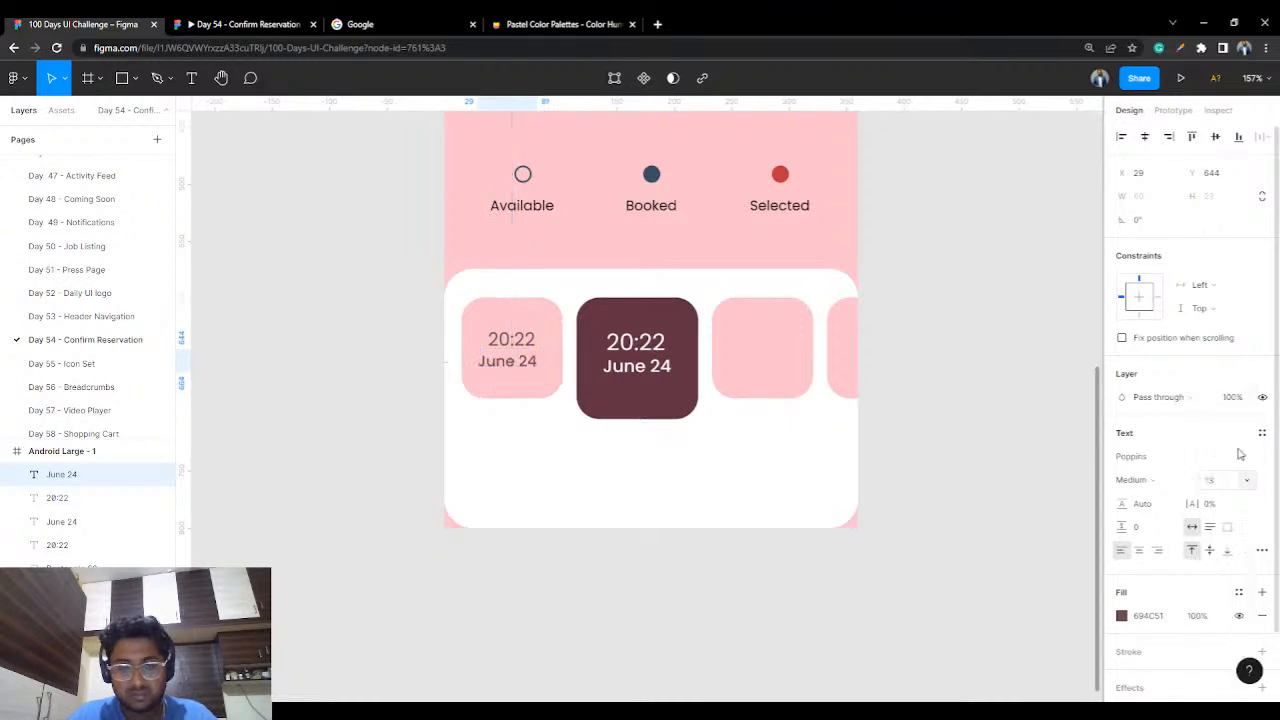
pyautogui.moveTo(521, 369); pyautogui.dragTo(528, 368)
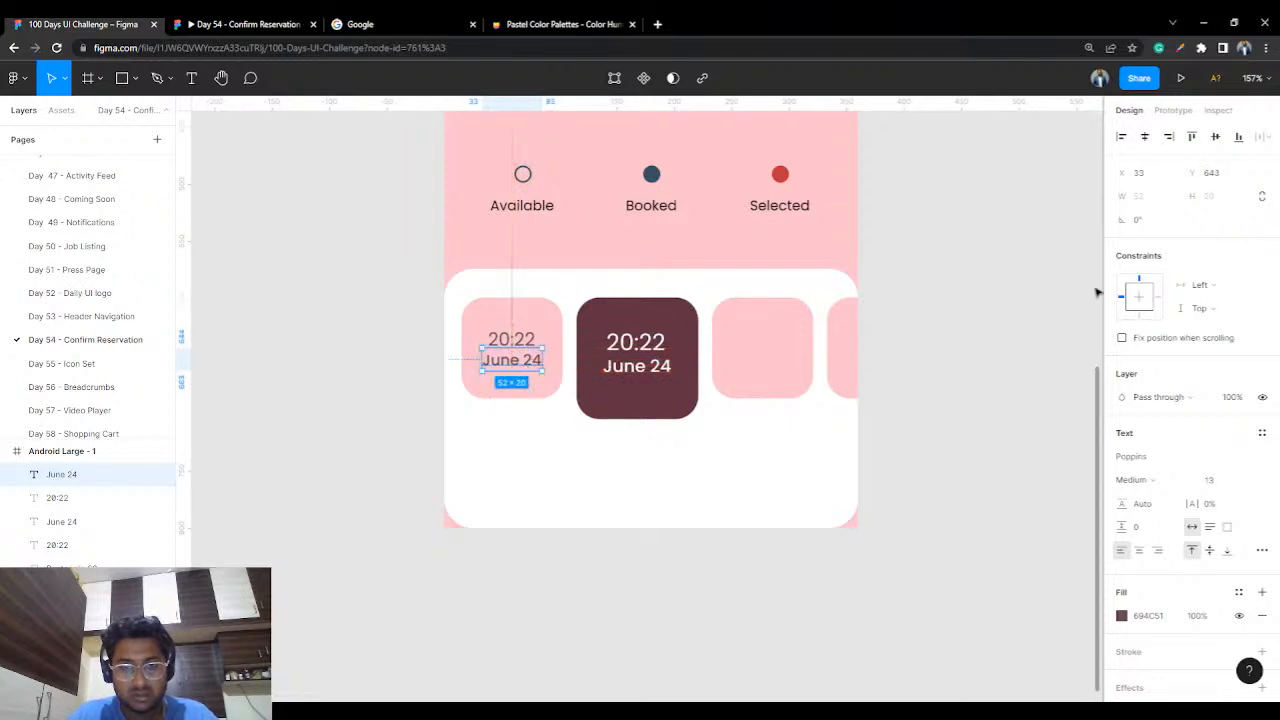
pyautogui.click(1030, 303)
pyautogui.click(619, 372)
pyautogui.moveTo(617, 375); pyautogui.dragTo(620, 373)
pyautogui.click(946, 237)
# - Change the maroon card's time to 20:30 and the first pink card's time to 20:00
pyautogui.click(527, 343)
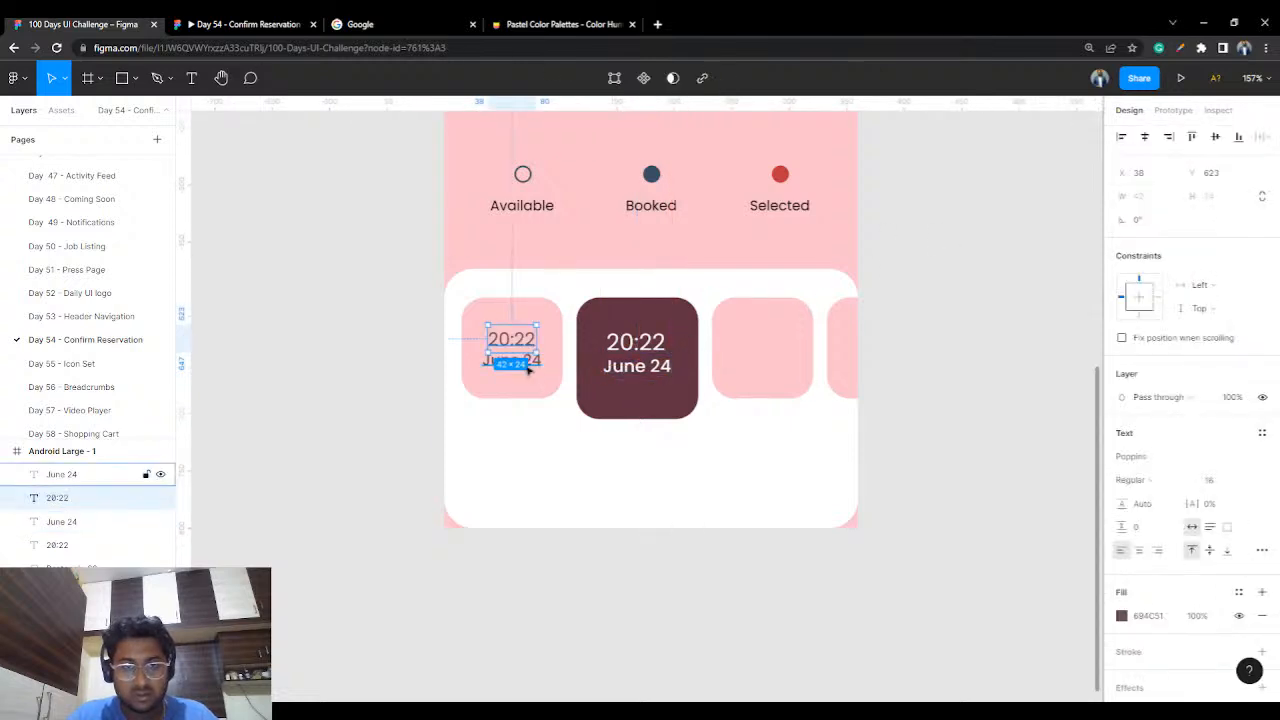
pyautogui.doubleClick(505, 342)
pyautogui.click(507, 341)
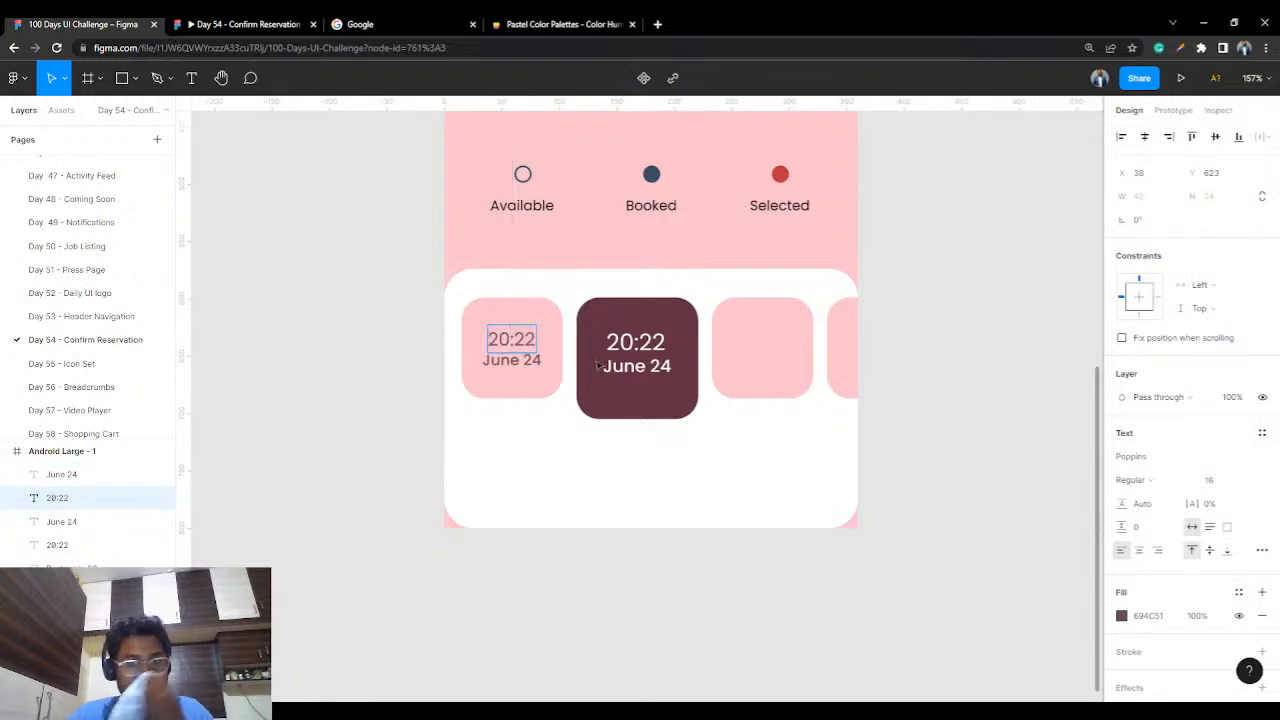
pyautogui.doubleClick(660, 342)
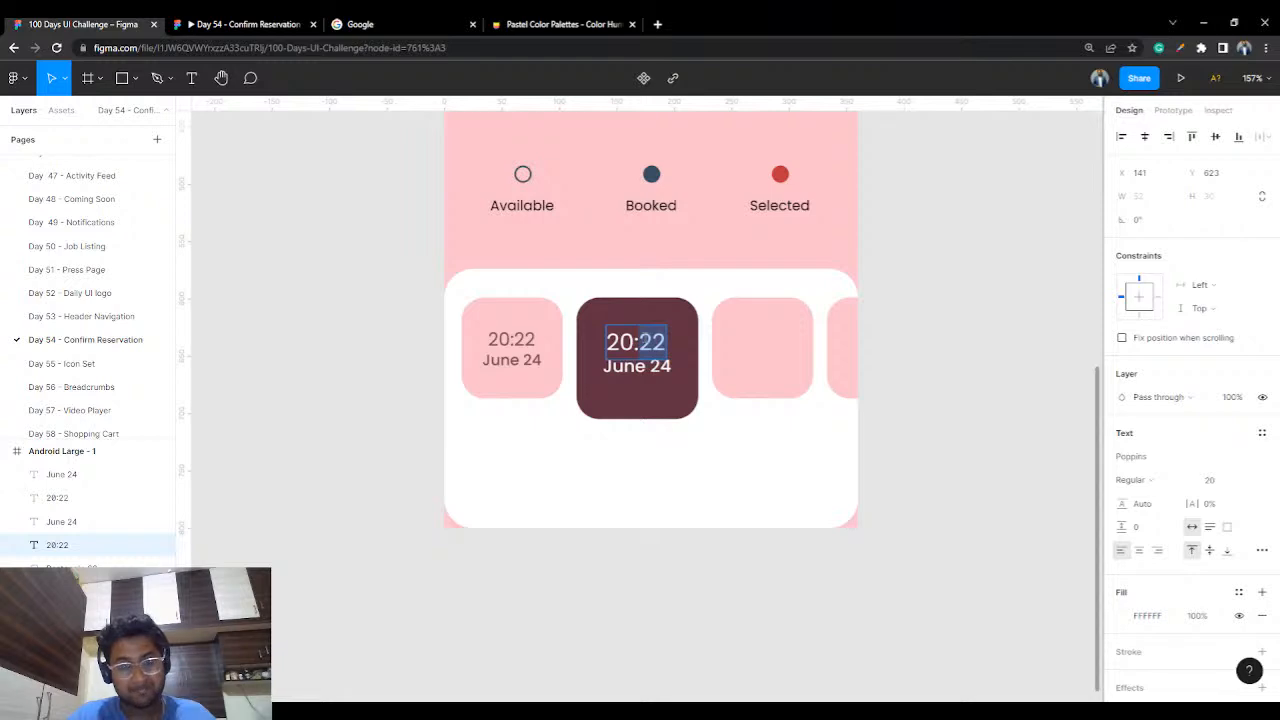
pyautogui.write('30')
pyautogui.moveTo(514, 344); pyautogui.dragTo(536, 344)
pyautogui.write('00')
pyautogui.press('Escape')
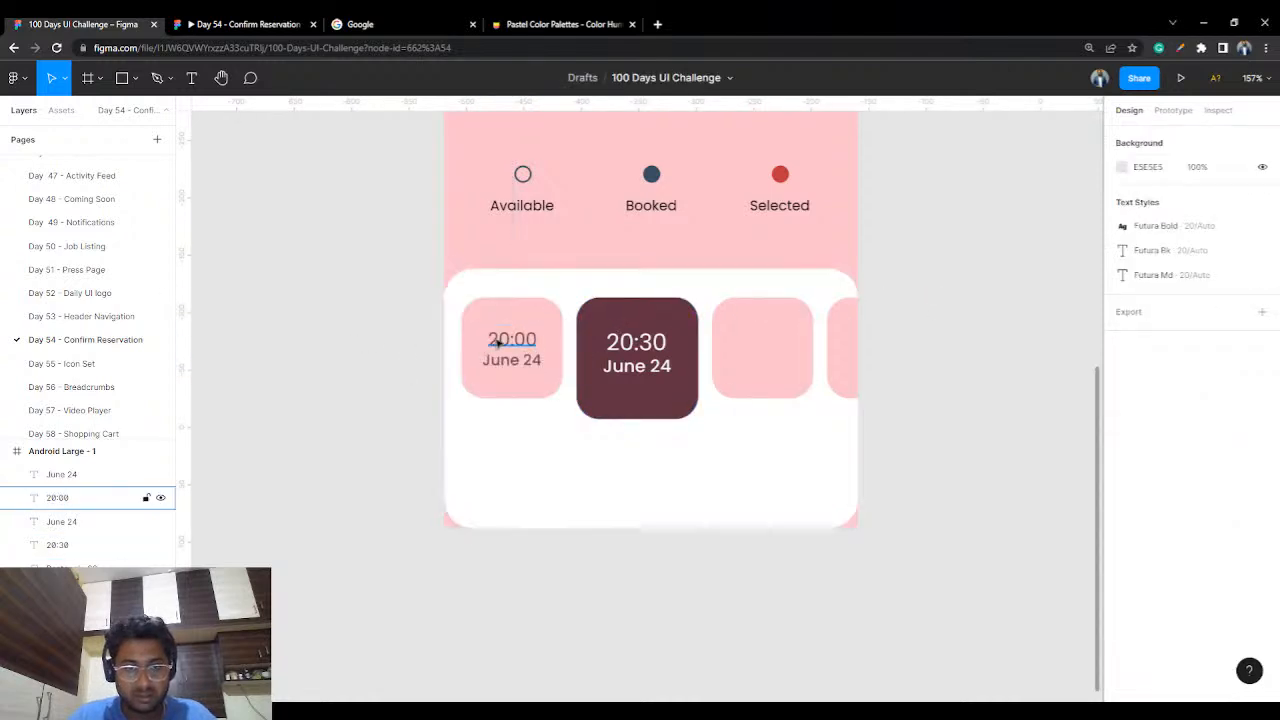
pyautogui.click(360, 349)
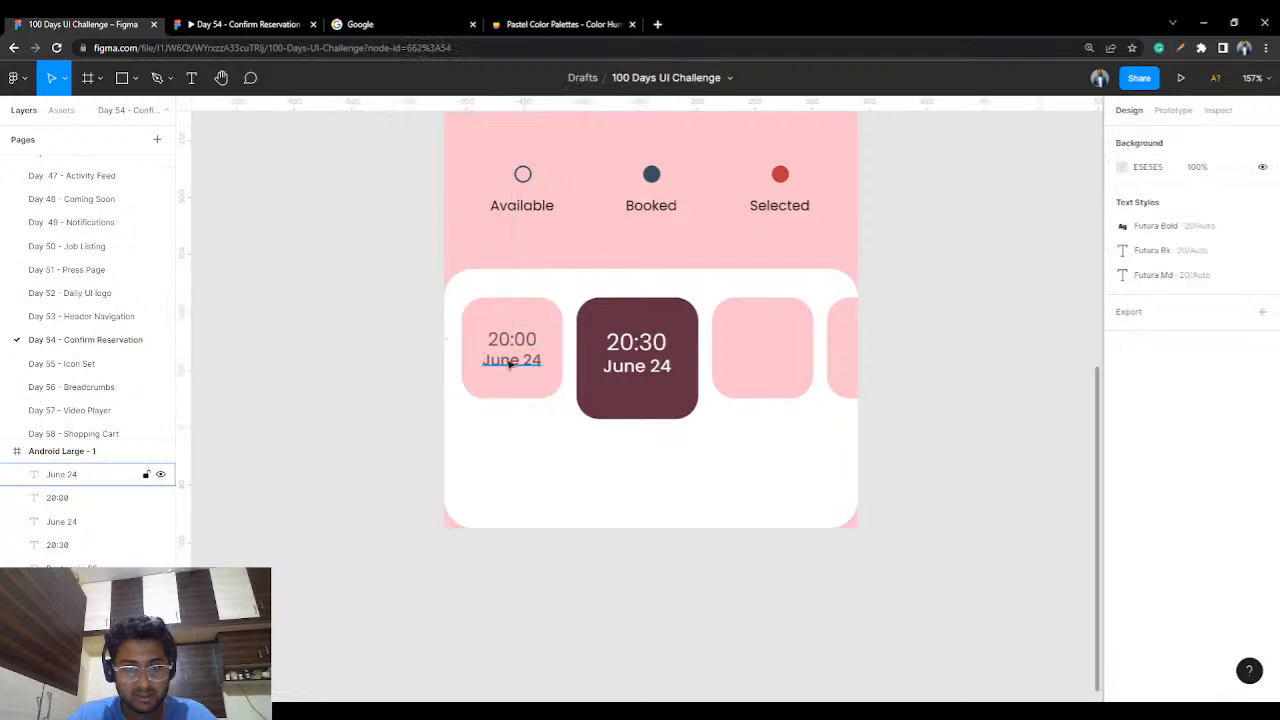
# - Copy the first card's "20:00" and "June 24" texts and place copies in the third and fourth cards
pyautogui.click(508, 363)
pyautogui.keyDown('shift'); pyautogui.click(513, 342); pyautogui.keyUp('shift')
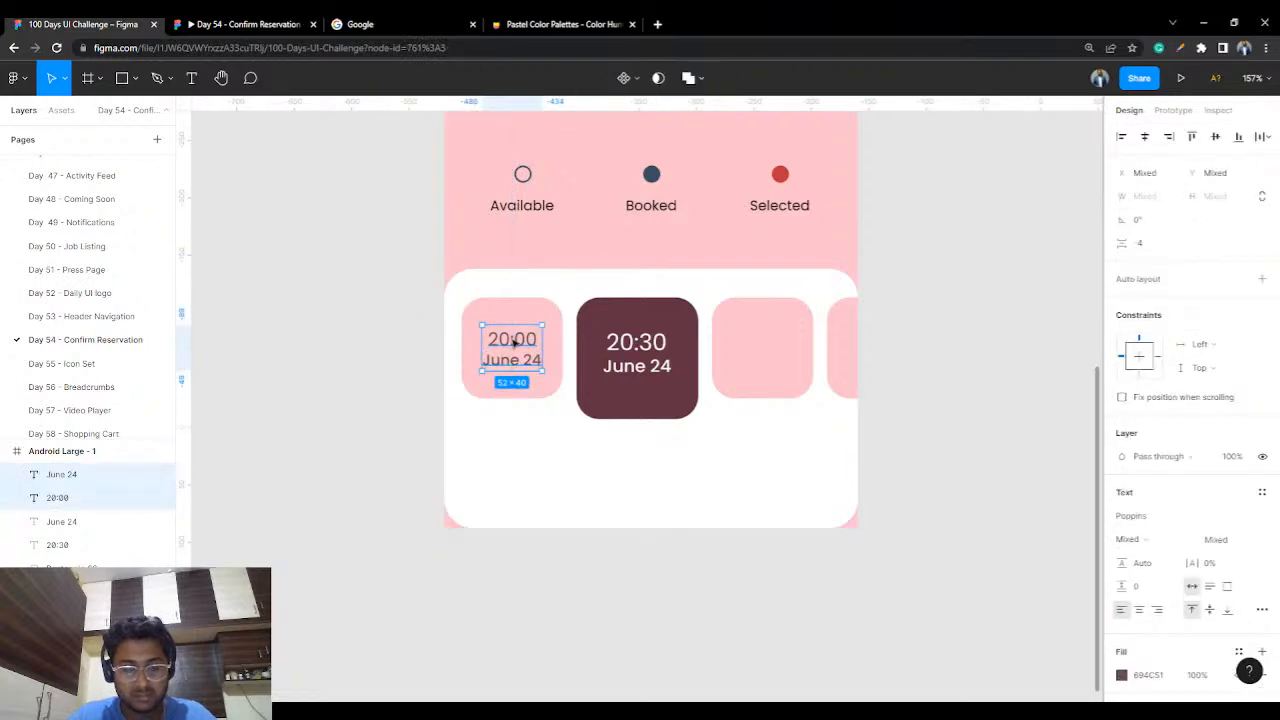
pyautogui.click(931, 283)
pyautogui.hotkey('ctrl', 'v')
pyautogui.moveTo(527, 345); pyautogui.dragTo(774, 337)
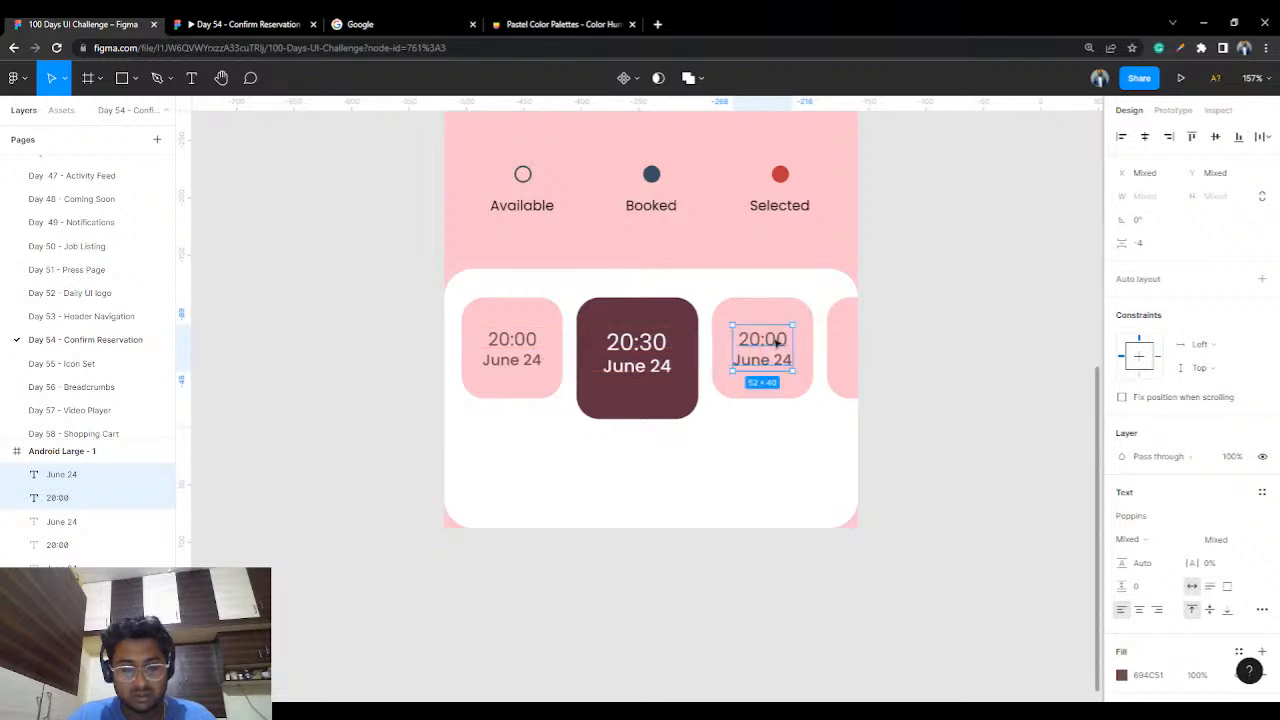
pyautogui.hotkey('ctrl', 'v')
pyautogui.moveTo(514, 340); pyautogui.dragTo(838, 341)
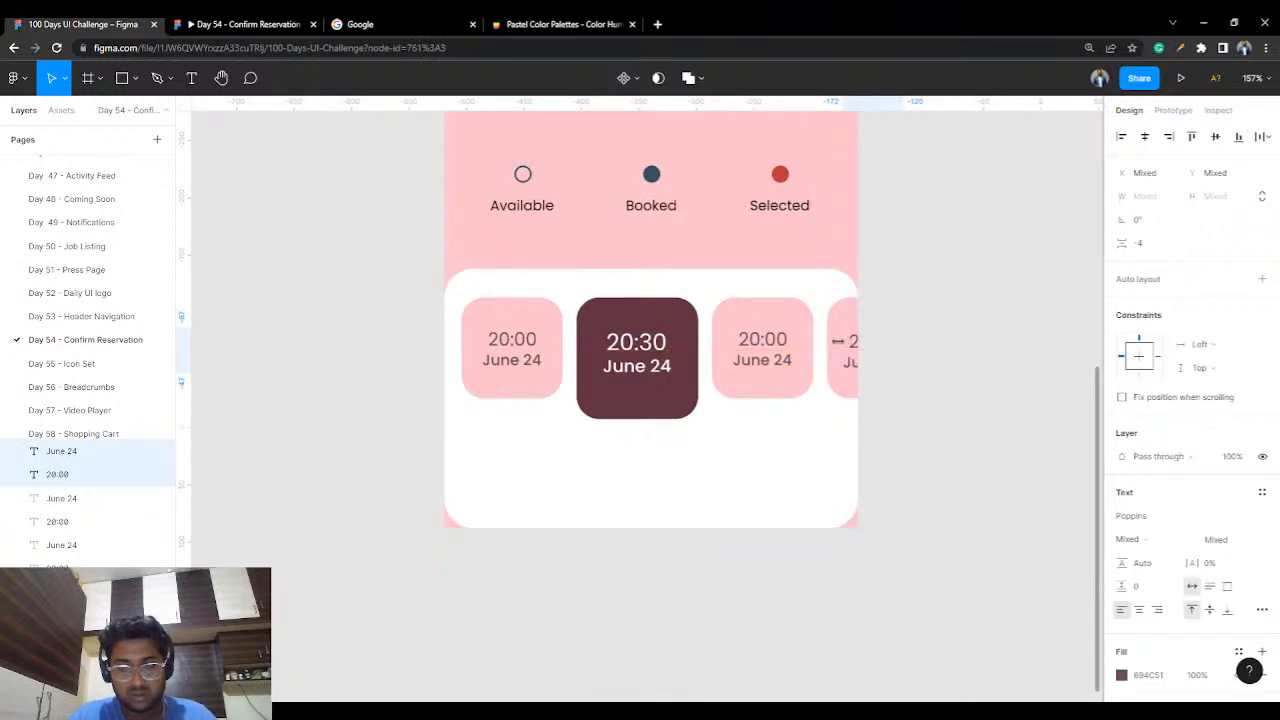
# - Change the time in the third card to 21:00
pyautogui.click(760, 341)
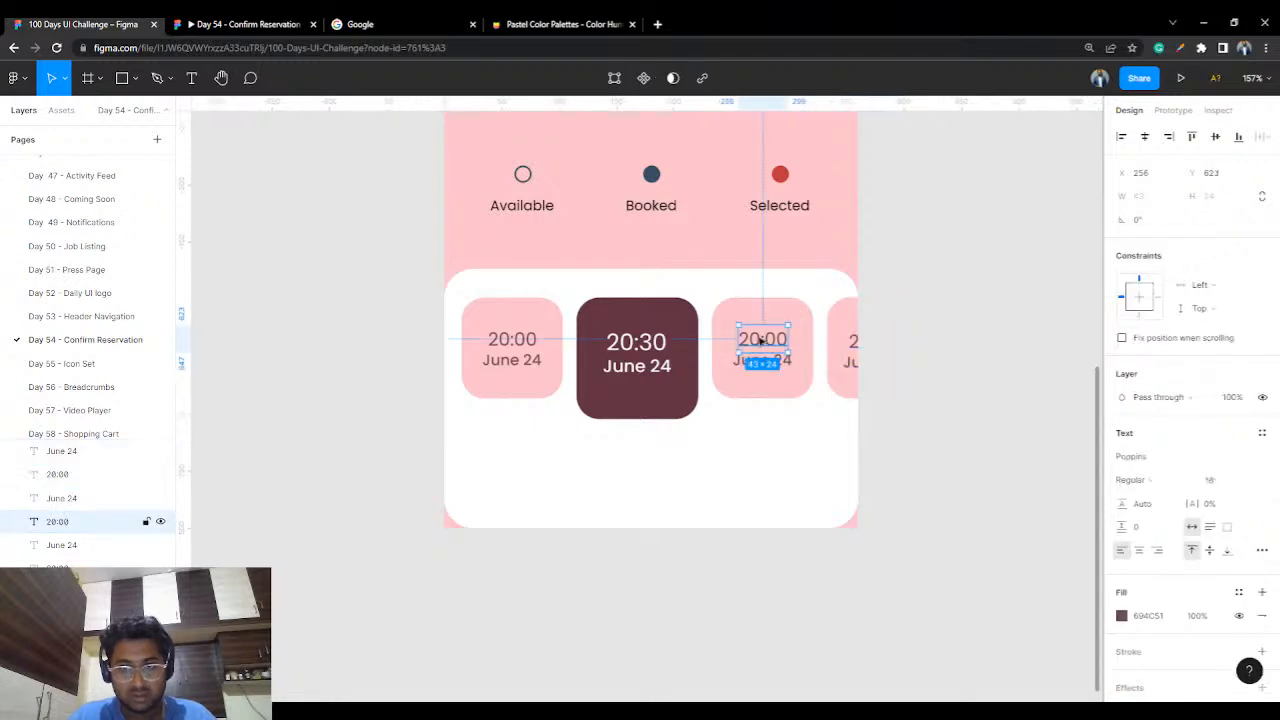
pyautogui.doubleClick(760, 341)
pyautogui.click(755, 339)
pyautogui.press('BackSpace')
pyautogui.write('1')
pyautogui.press('Escape')
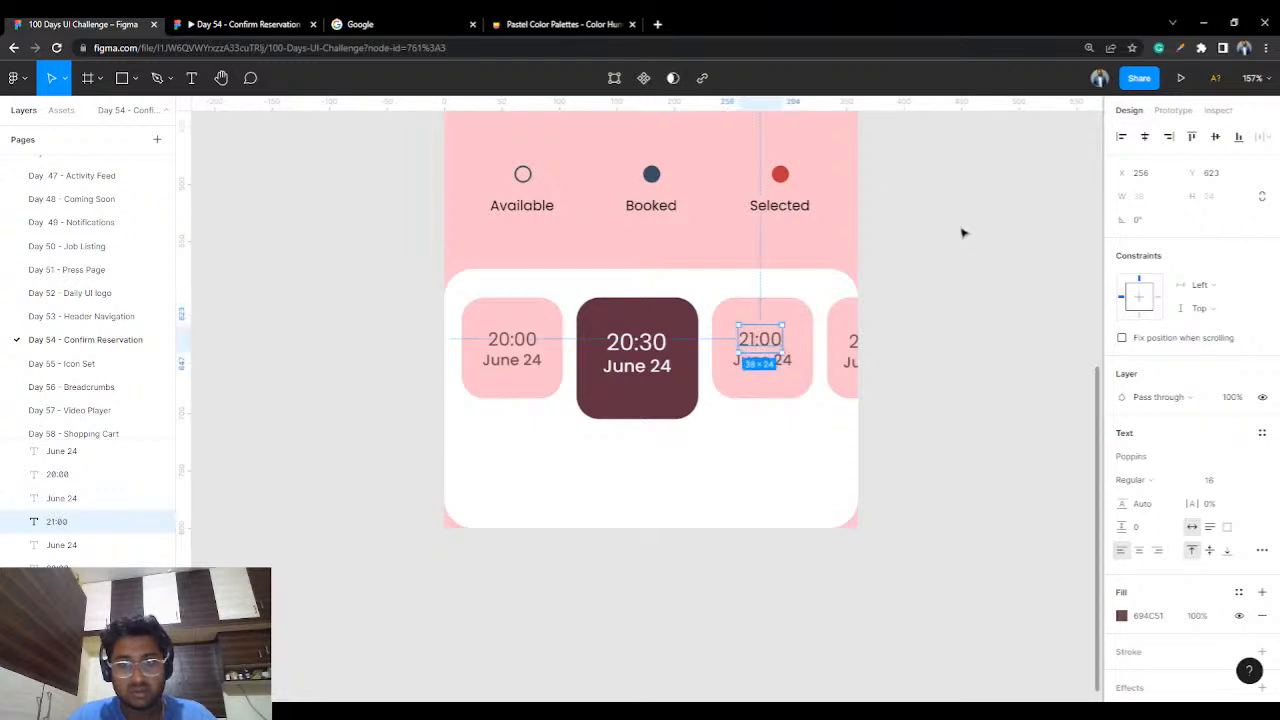
pyautogui.click(962, 233)
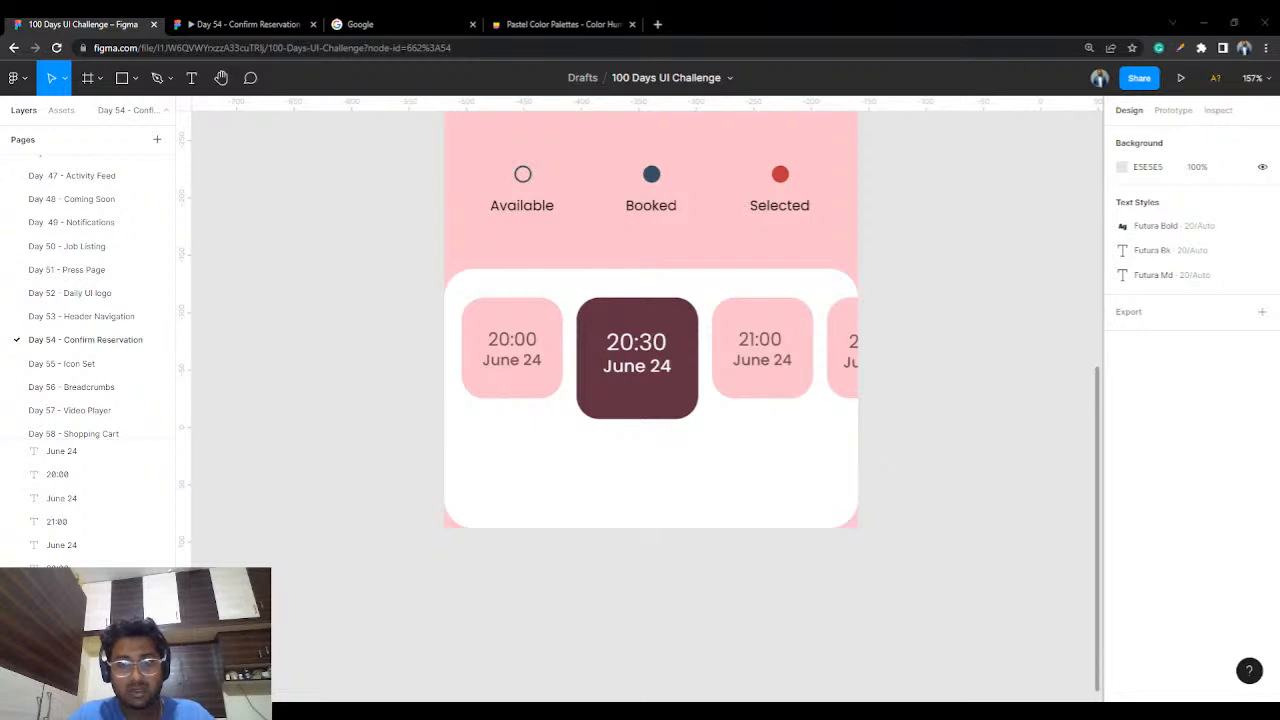
# - Shorten the maroon card to a height of 102
pyautogui.click(645, 398)
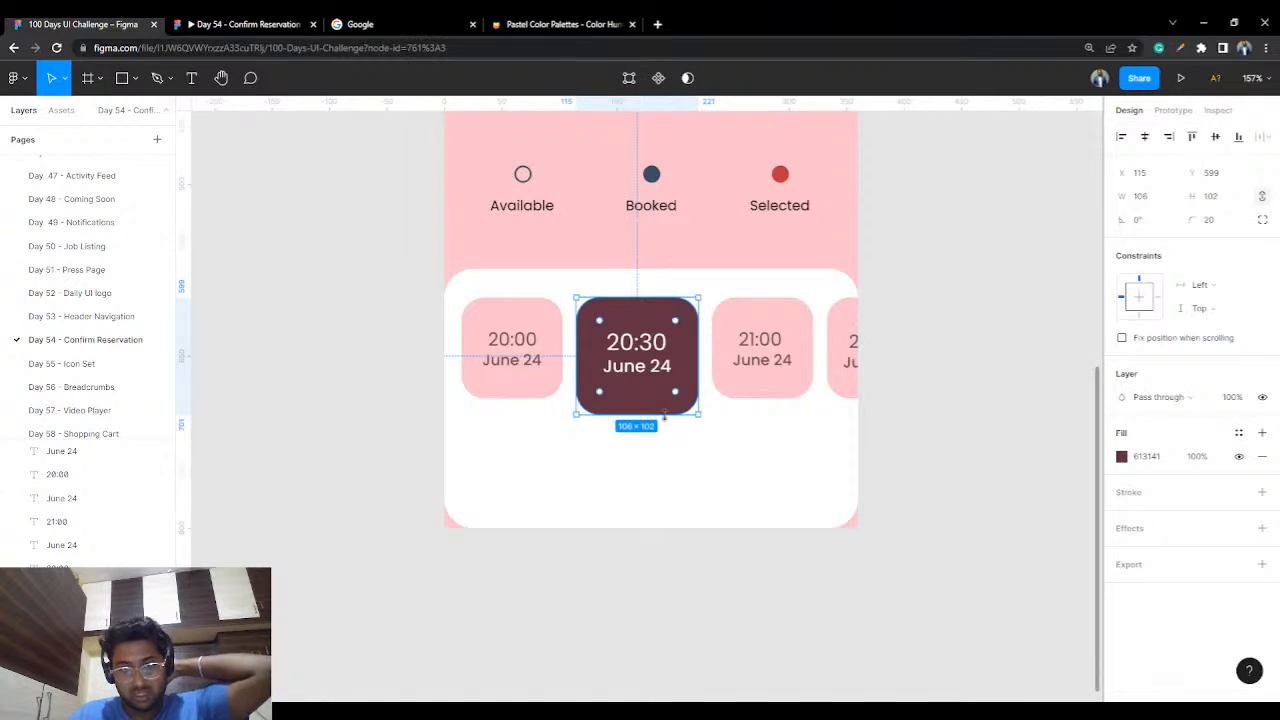
pyautogui.click(984, 379)
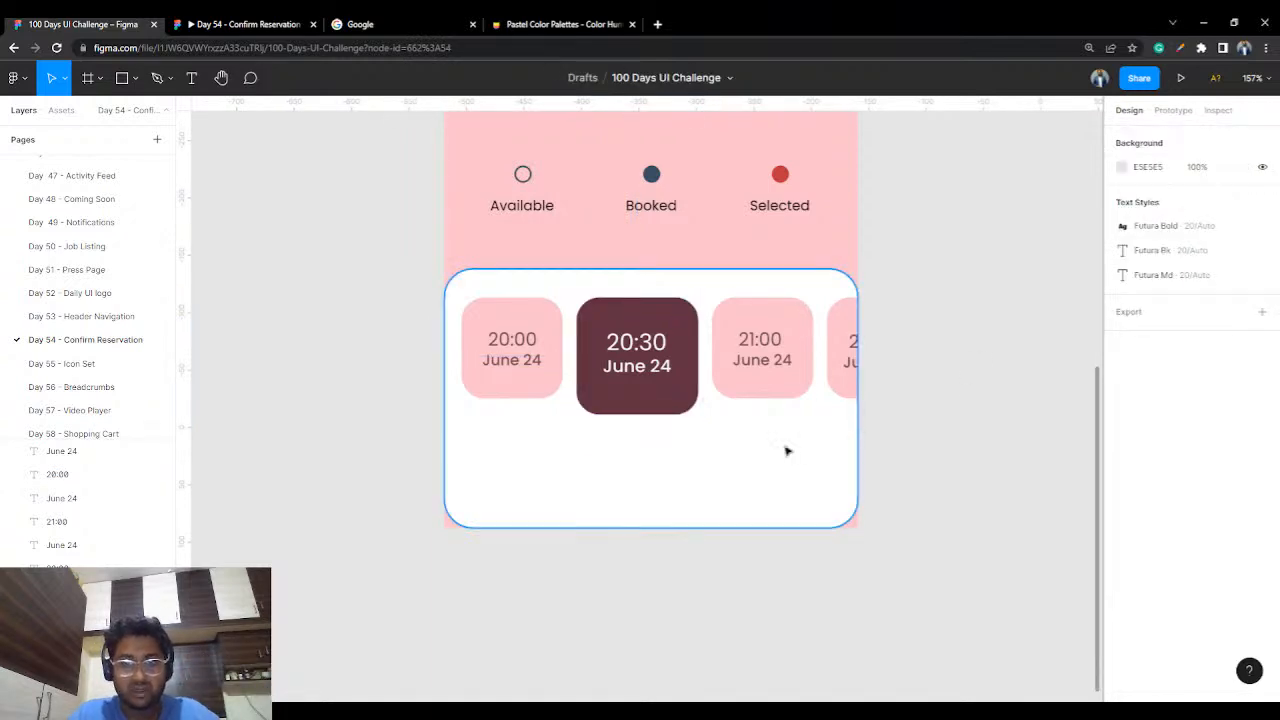
pyautogui.scroll(-1, 671, 449)
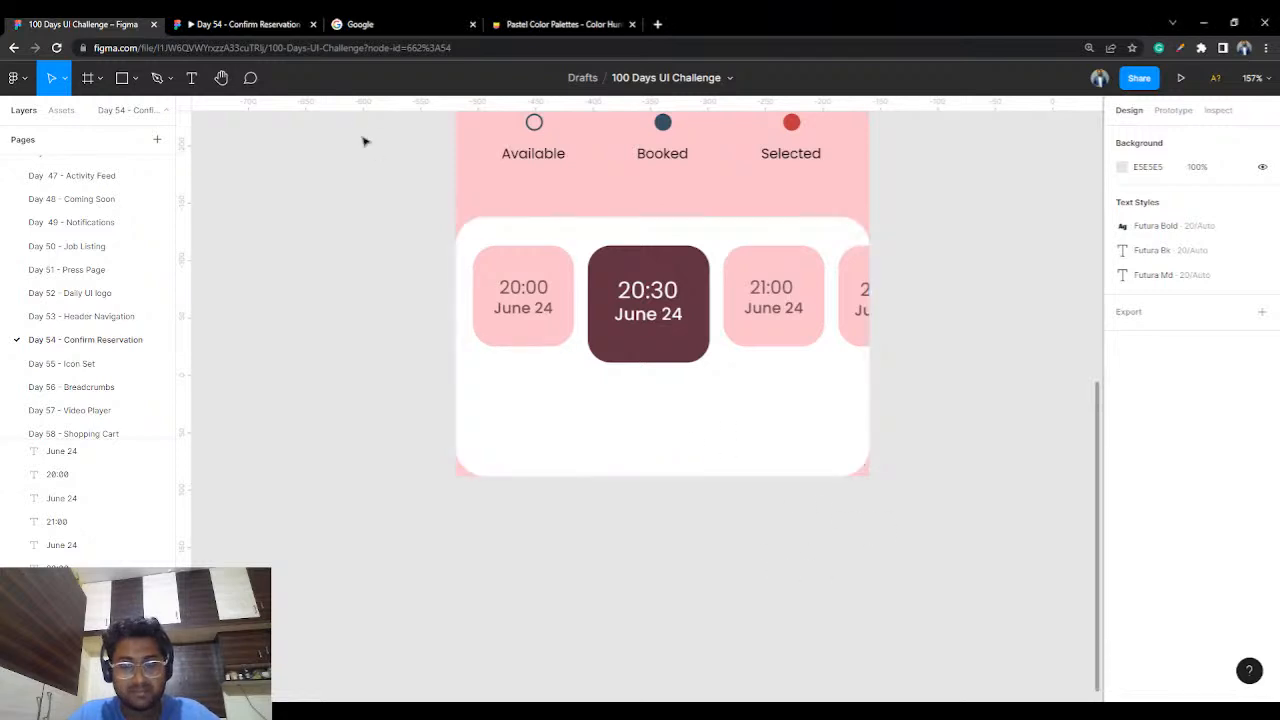
# - Switch to Google, search for the Indian rupee symbol and copy the ₹ character
pyautogui.click(382, 24)
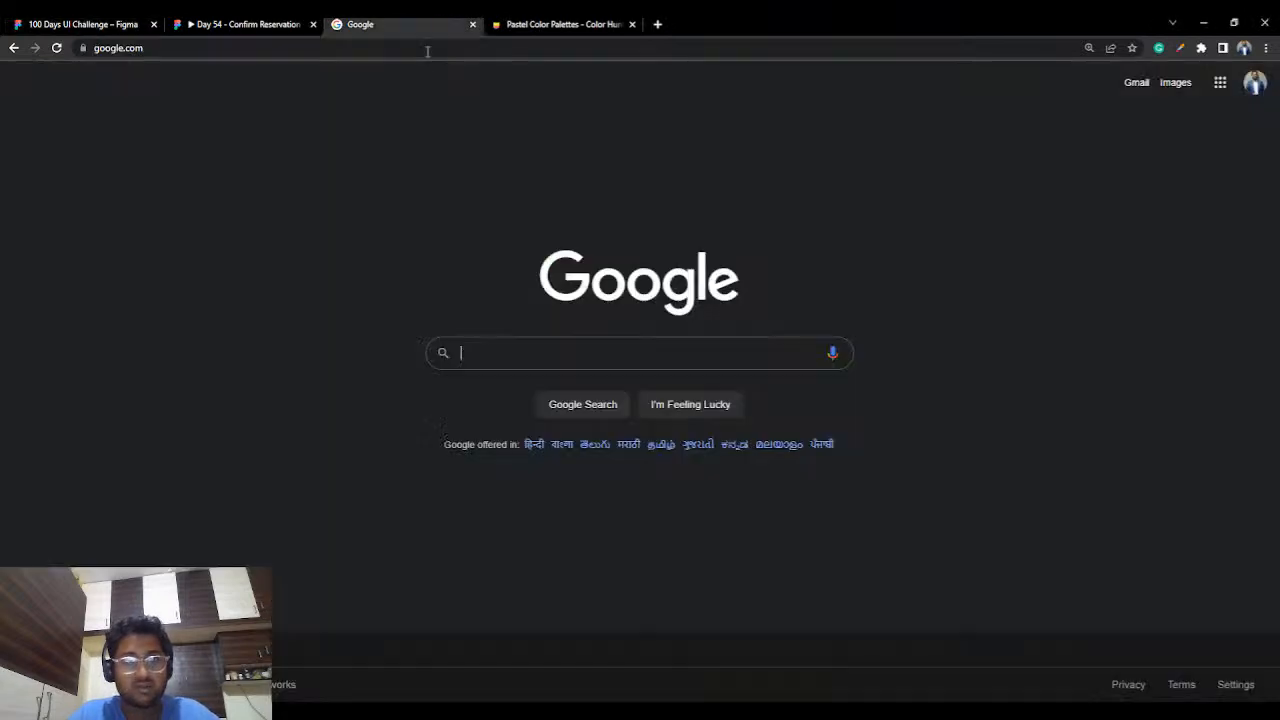
pyautogui.click(412, 48)
pyautogui.write('indin')
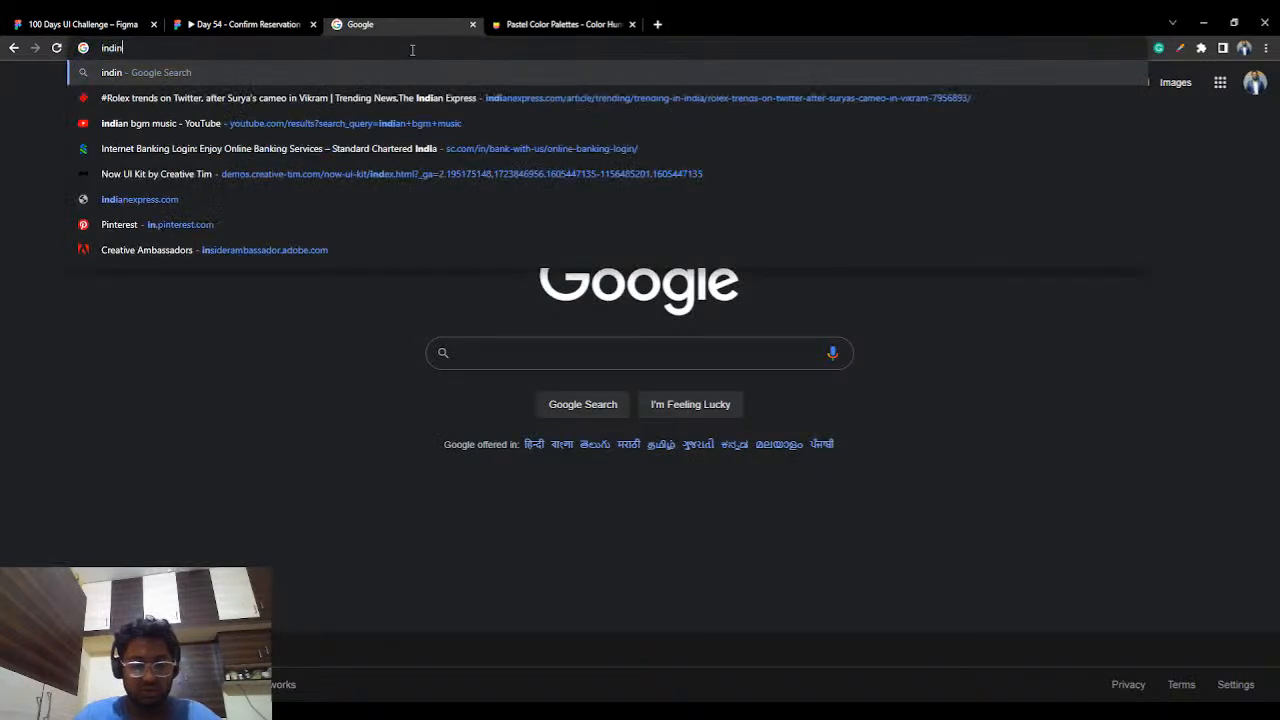
pyautogui.write('a rupee symbol')
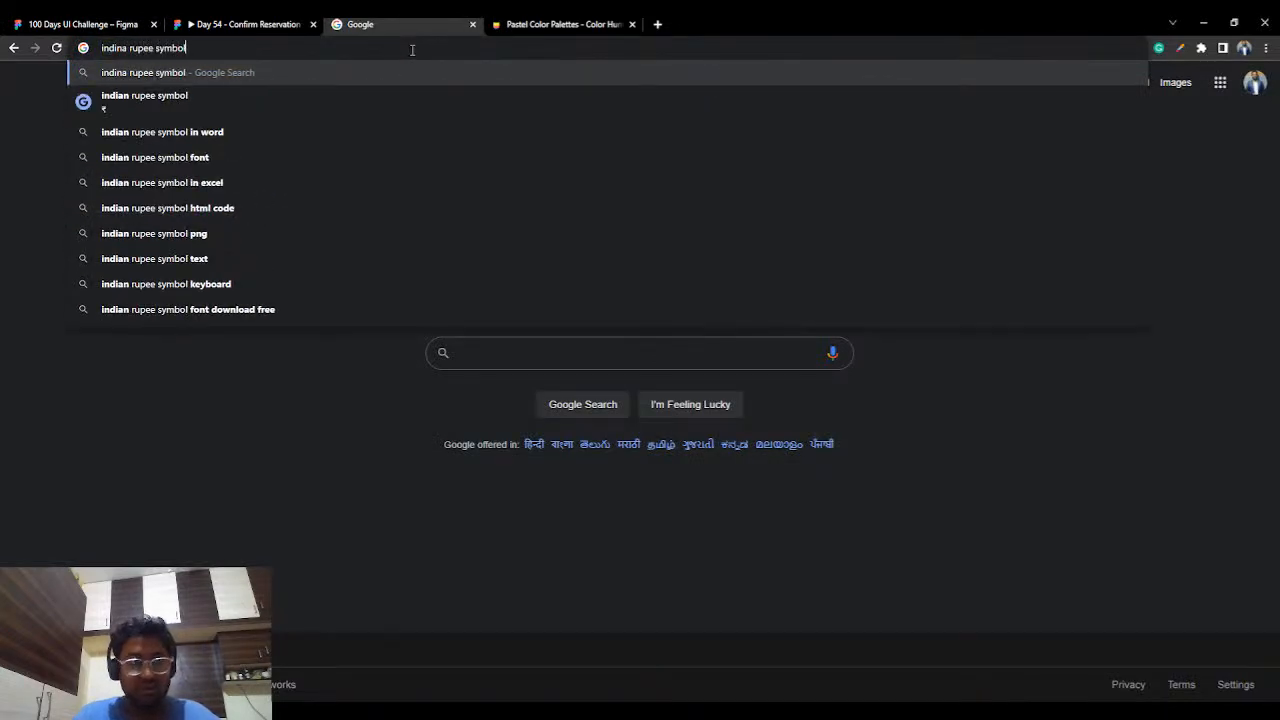
pyautogui.press('Return')
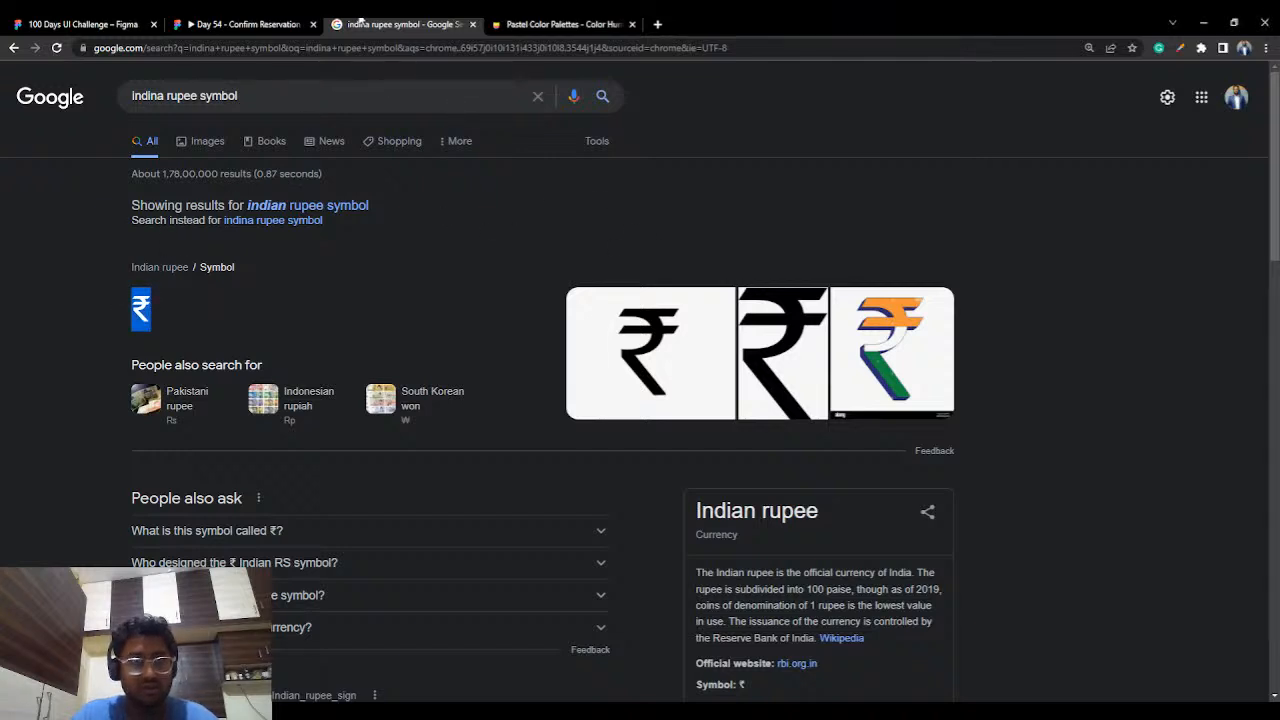
# - Return to the Figma design and add a "₹" text in the white panel below the first card, at about X 58, Y 744
pyautogui.click(240, 24)
pyautogui.click(80, 24)
pyautogui.click(192, 77)
pyautogui.click(523, 413)
pyautogui.write('₹')
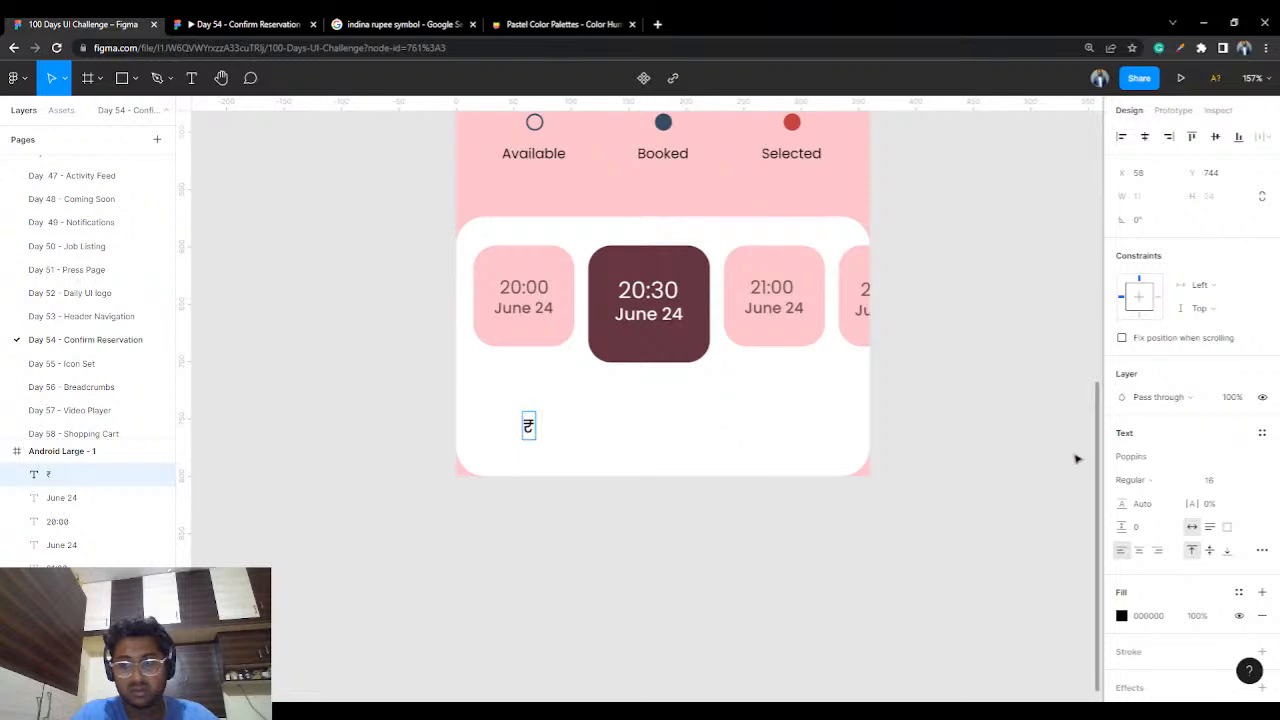
# - Set the "₹" text to the Inter font at size 20
pyautogui.press('Escape')
pyautogui.click(1160, 464)
pyautogui.write('Inter')
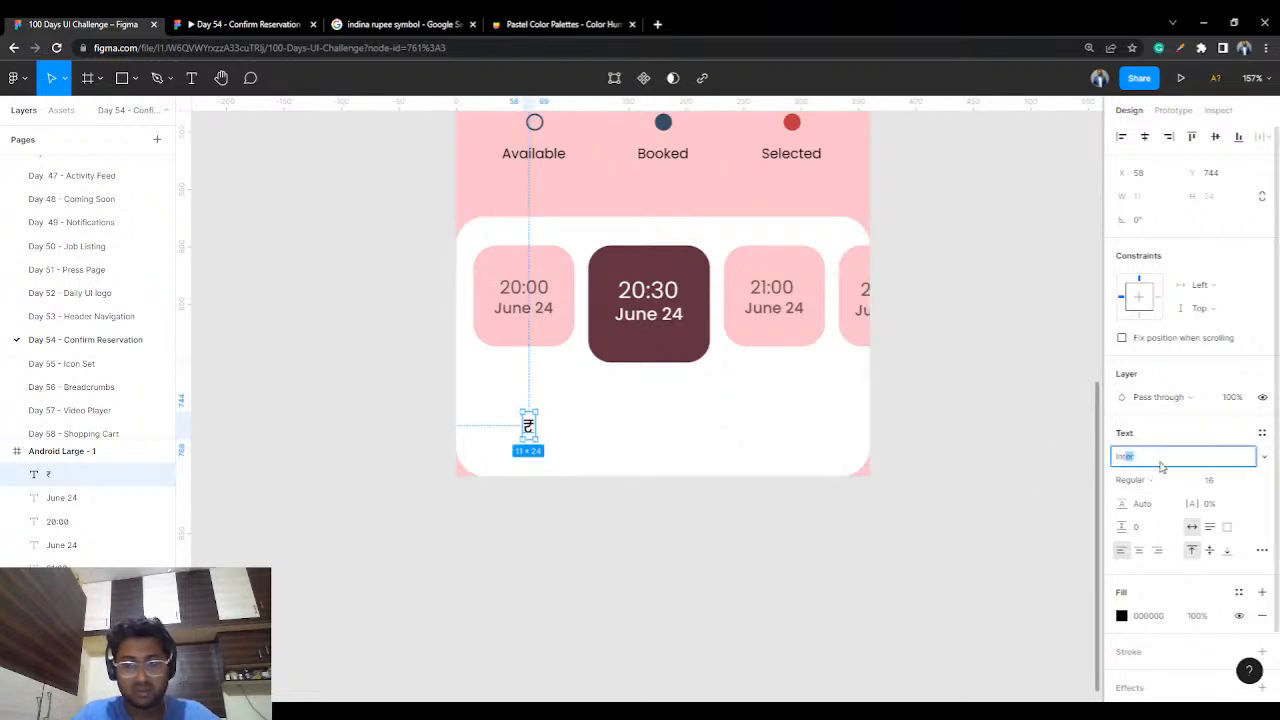
pyautogui.press('Return')
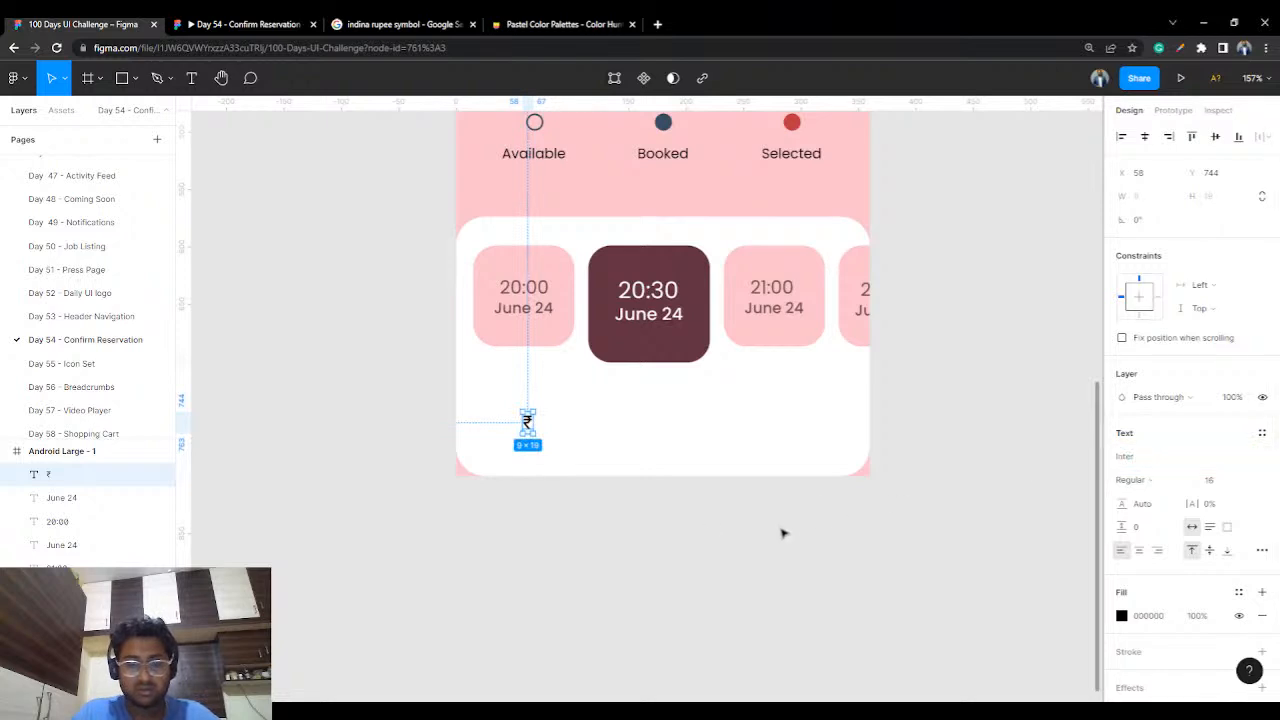
pyautogui.click(1228, 480)
pyautogui.click(1228, 498)
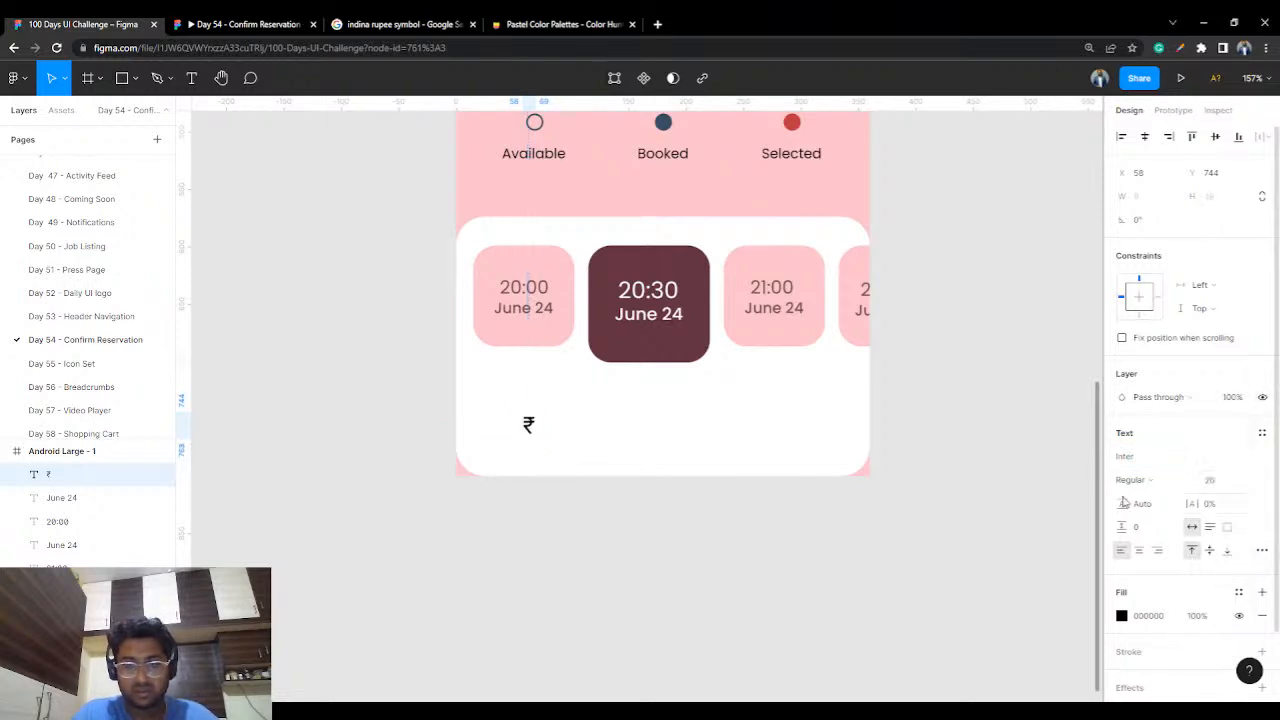
# - Move the "₹" text to about X 33, Y 744 and extend it to read "₹ 1400"
pyautogui.moveTo(528, 424); pyautogui.dragTo(499, 425)
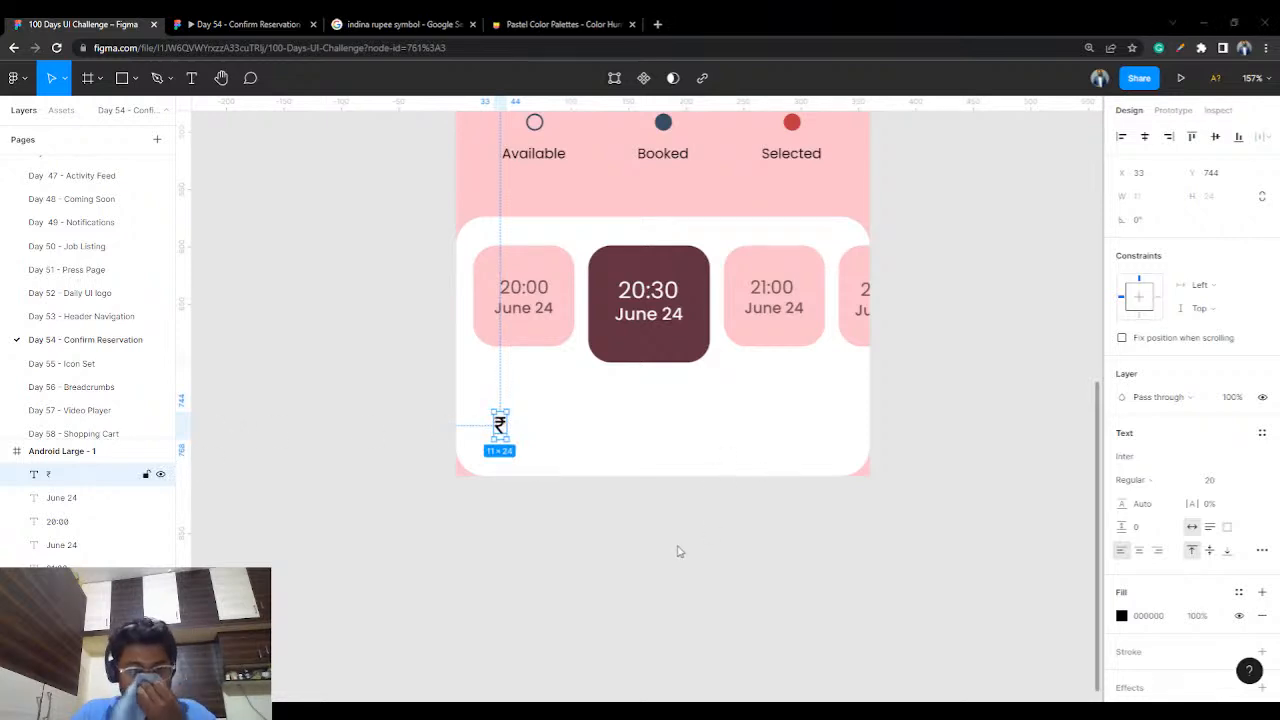
pyautogui.doubleClick(501, 426)
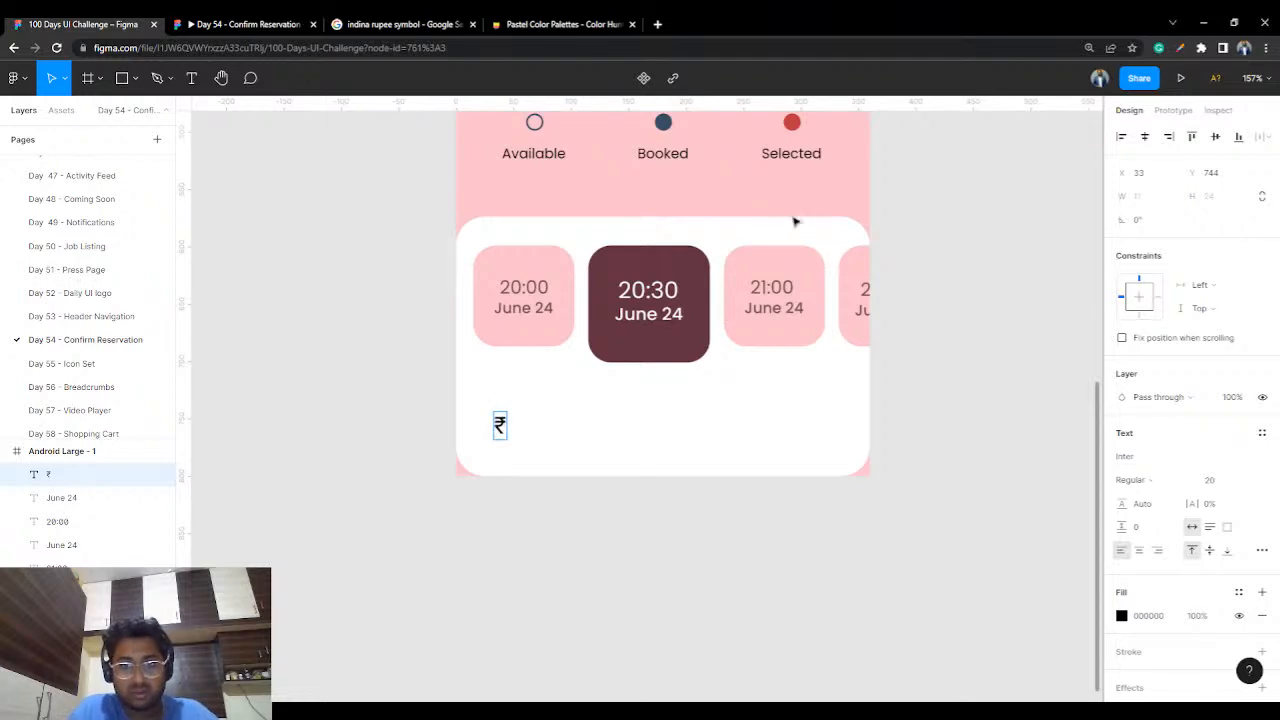
pyautogui.press('Escape')
pyautogui.moveTo(903, 212); pyautogui.dragTo(894, 377)
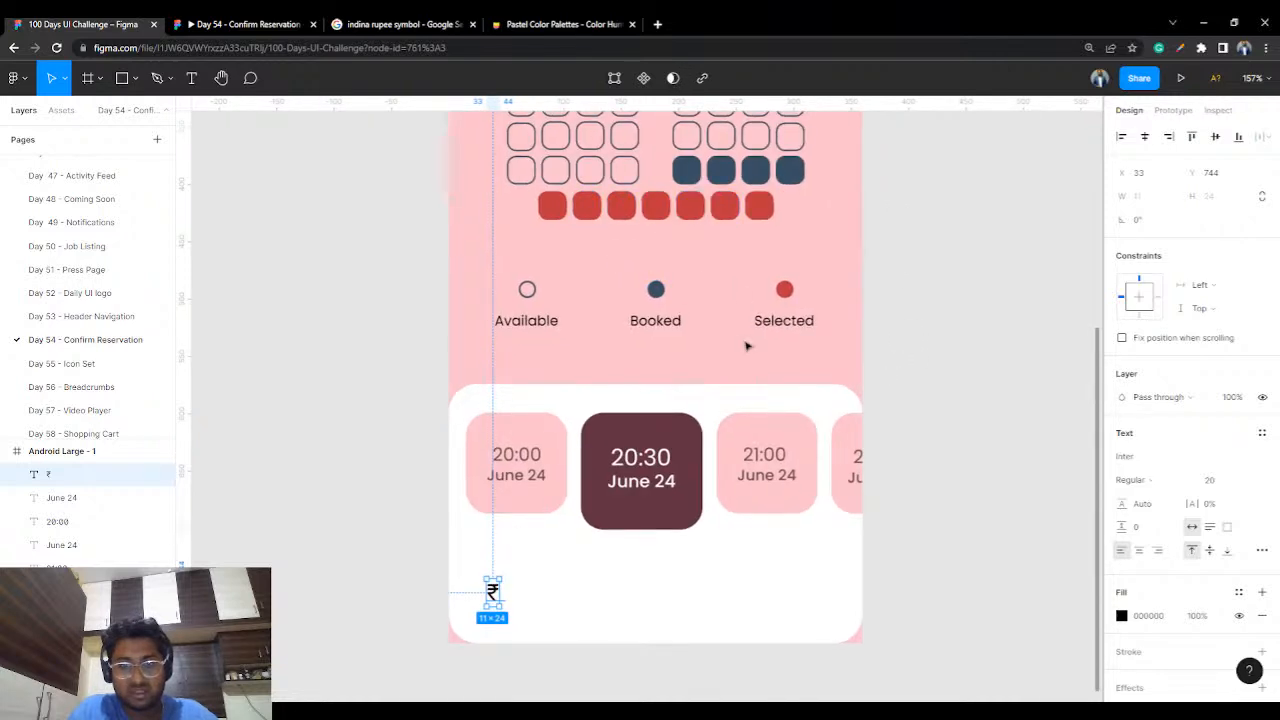
pyautogui.moveTo(721, 356); pyautogui.dragTo(719, 287)
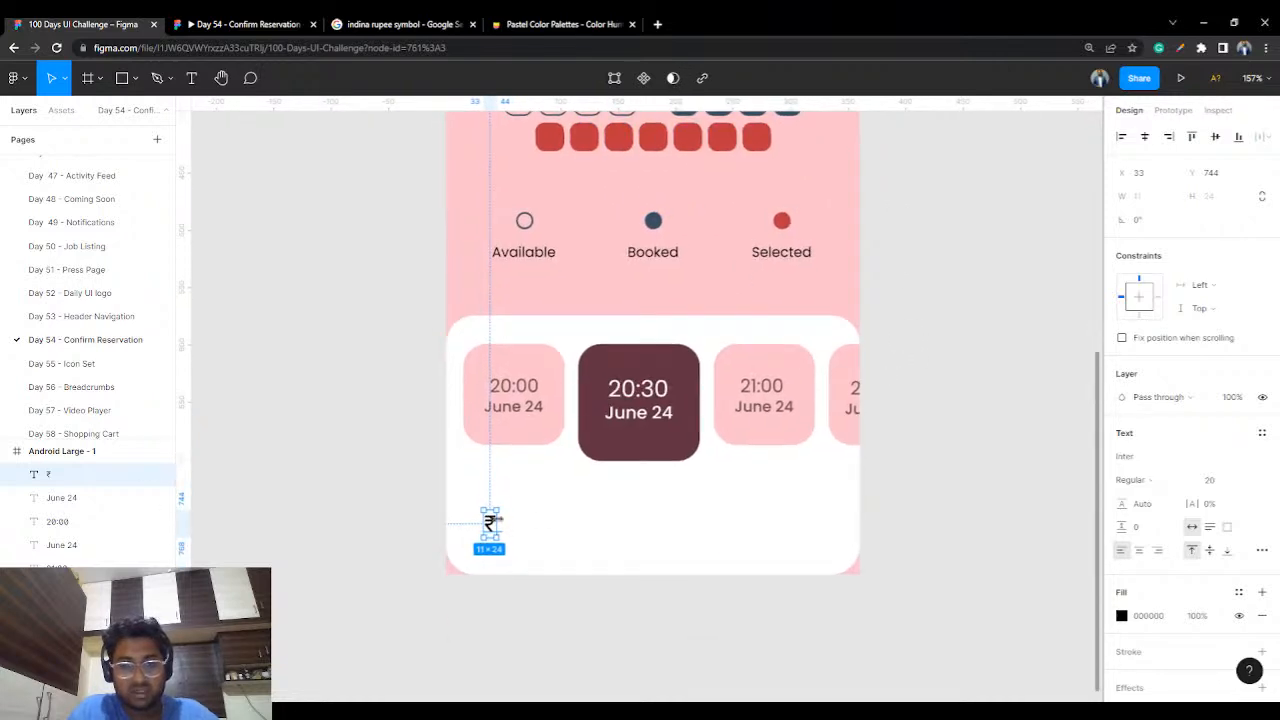
pyautogui.doubleClick(492, 523)
pyautogui.press('Escape')
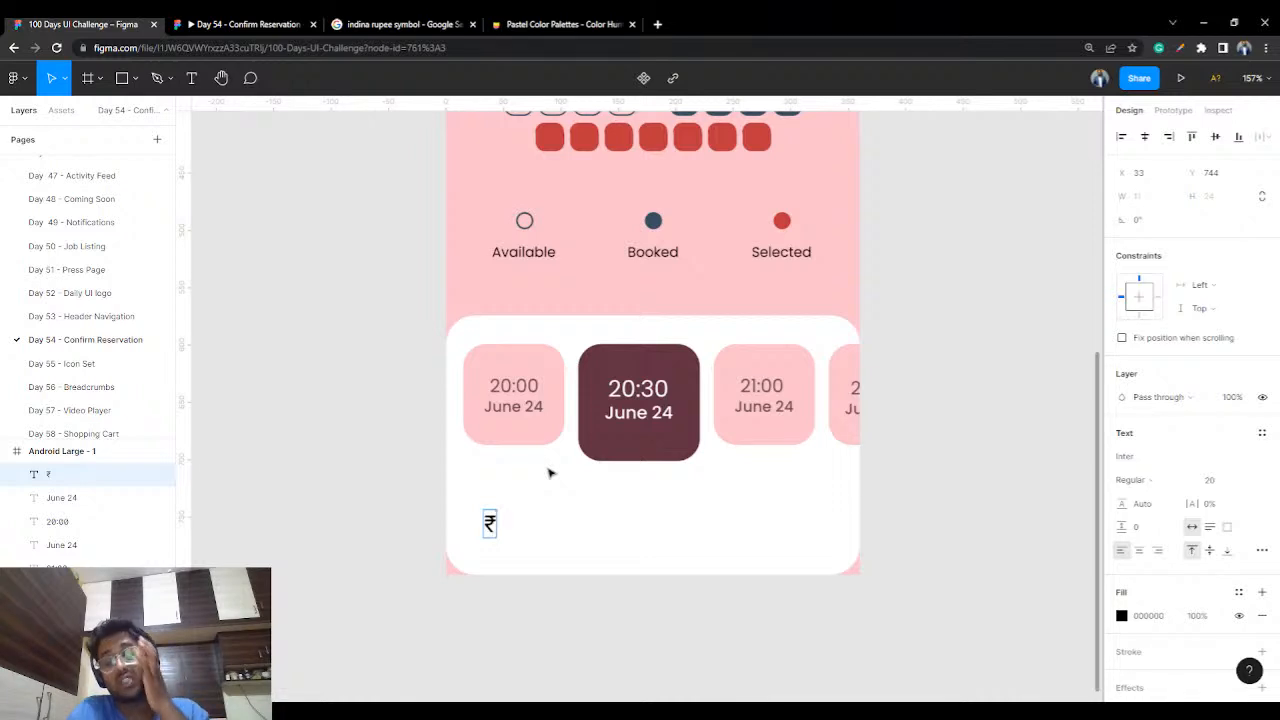
pyautogui.write('1400')
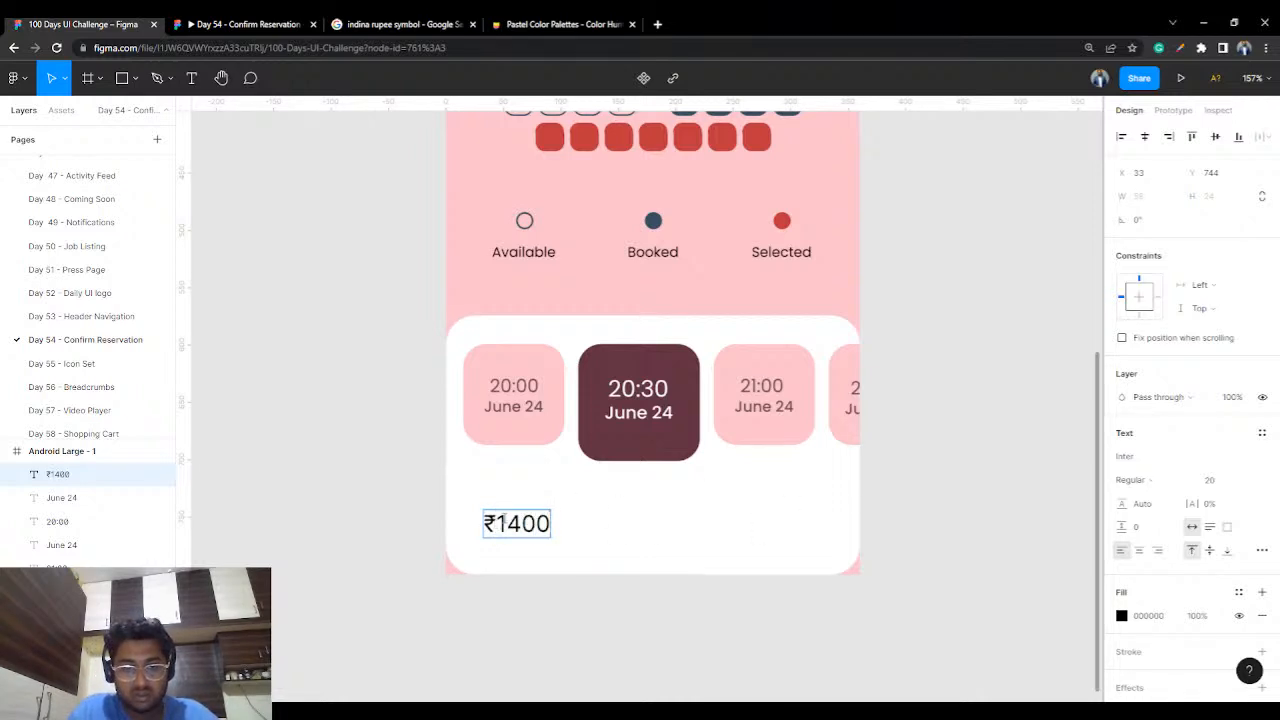
pyautogui.press('Escape')
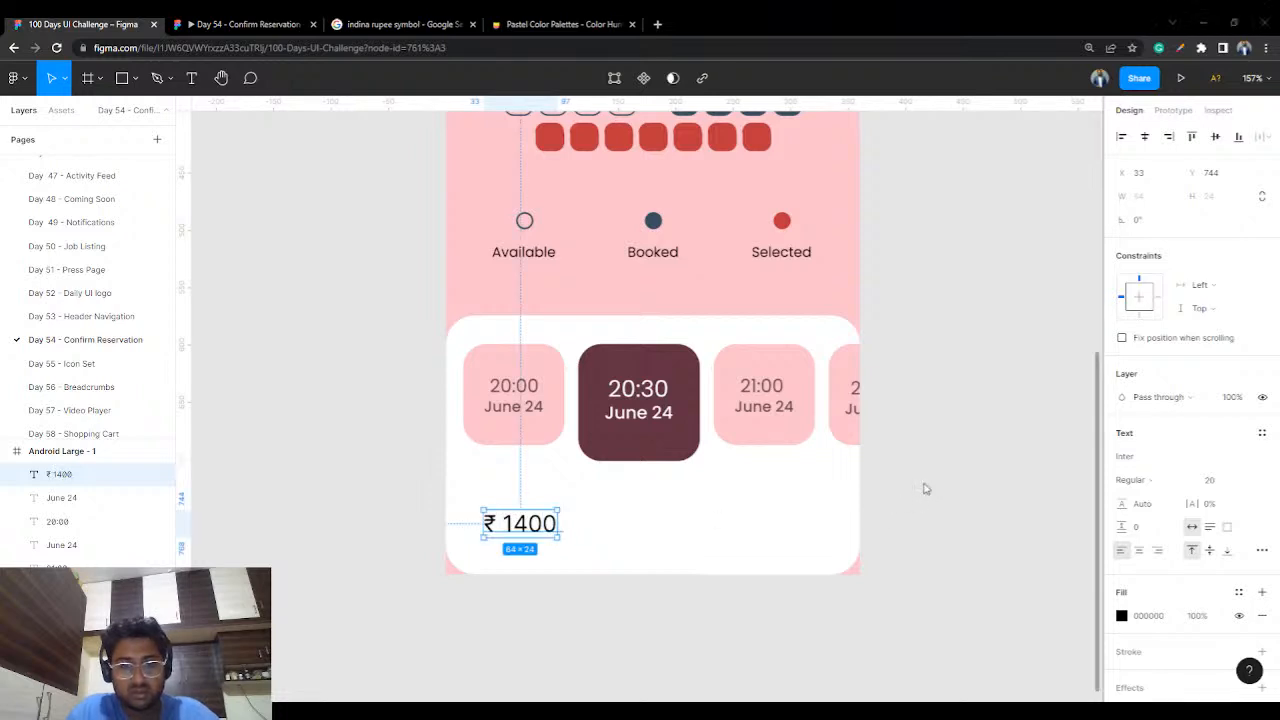
pyautogui.press('alt')
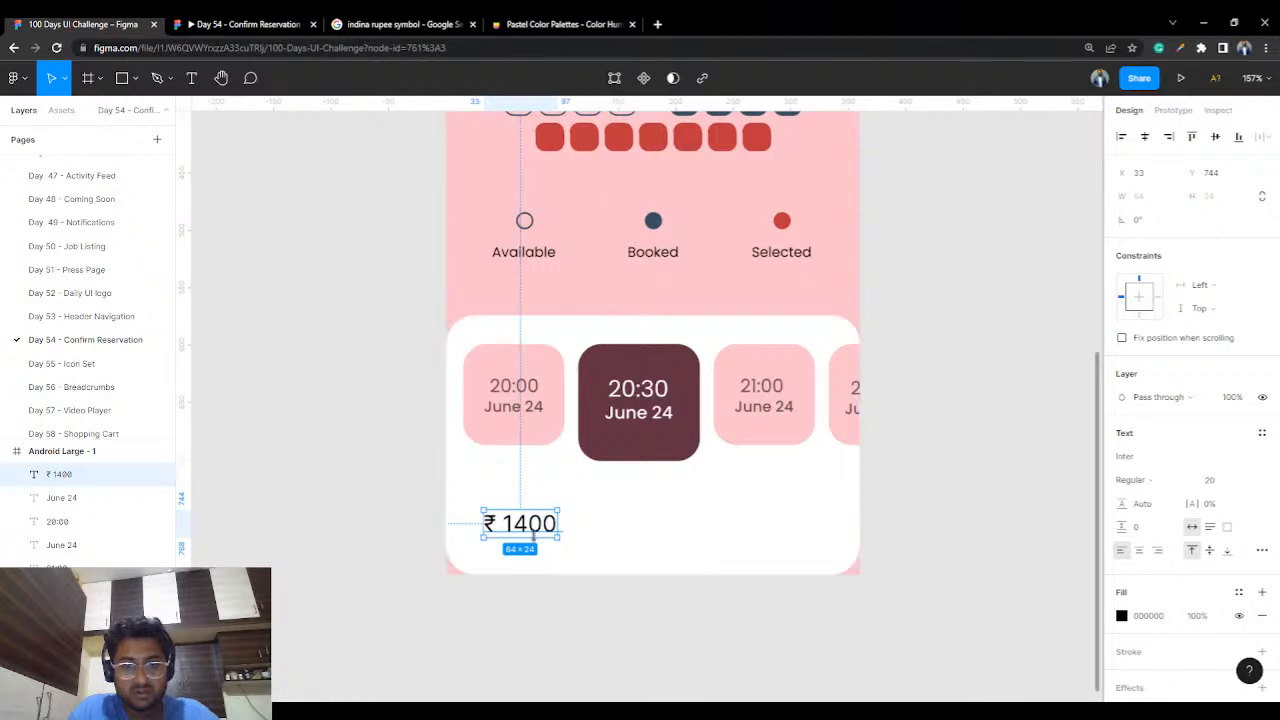
# - Insert a thousands comma in the price text to make it "₹ 1,400"
pyautogui.doubleClick(512, 523)
pyautogui.click(513, 523)
pyautogui.write(',')
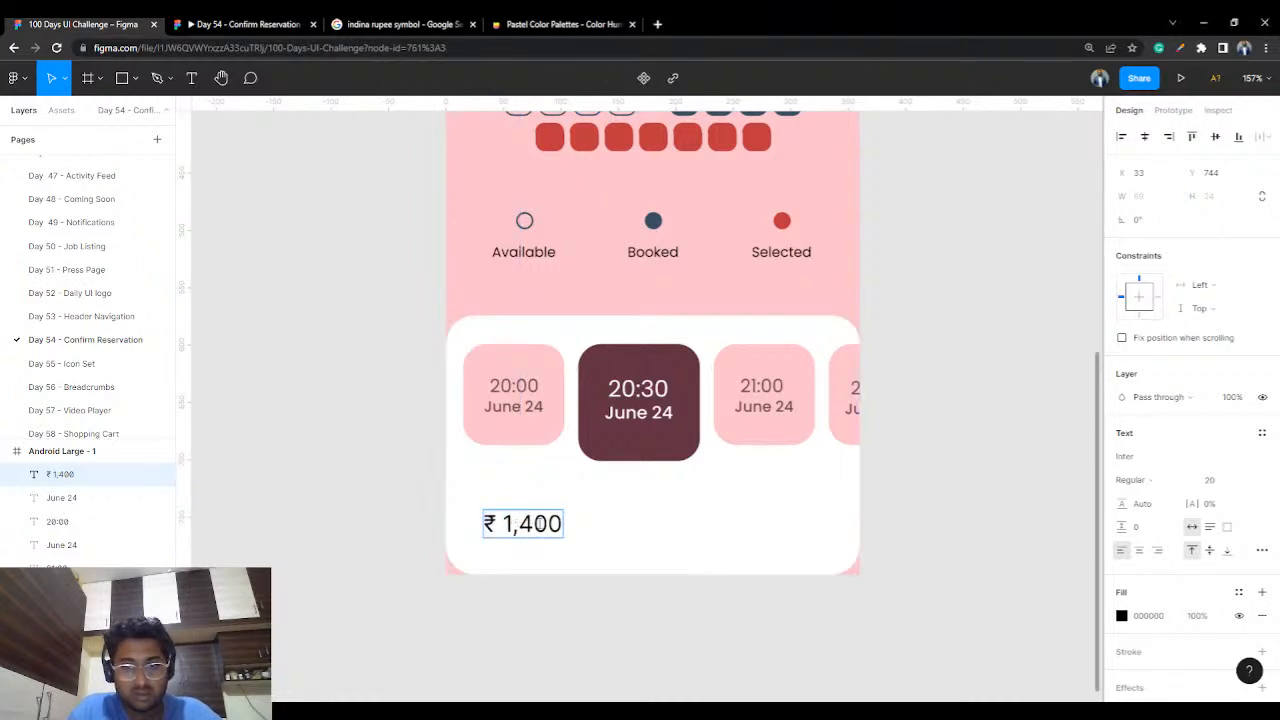
pyautogui.press('Escape')
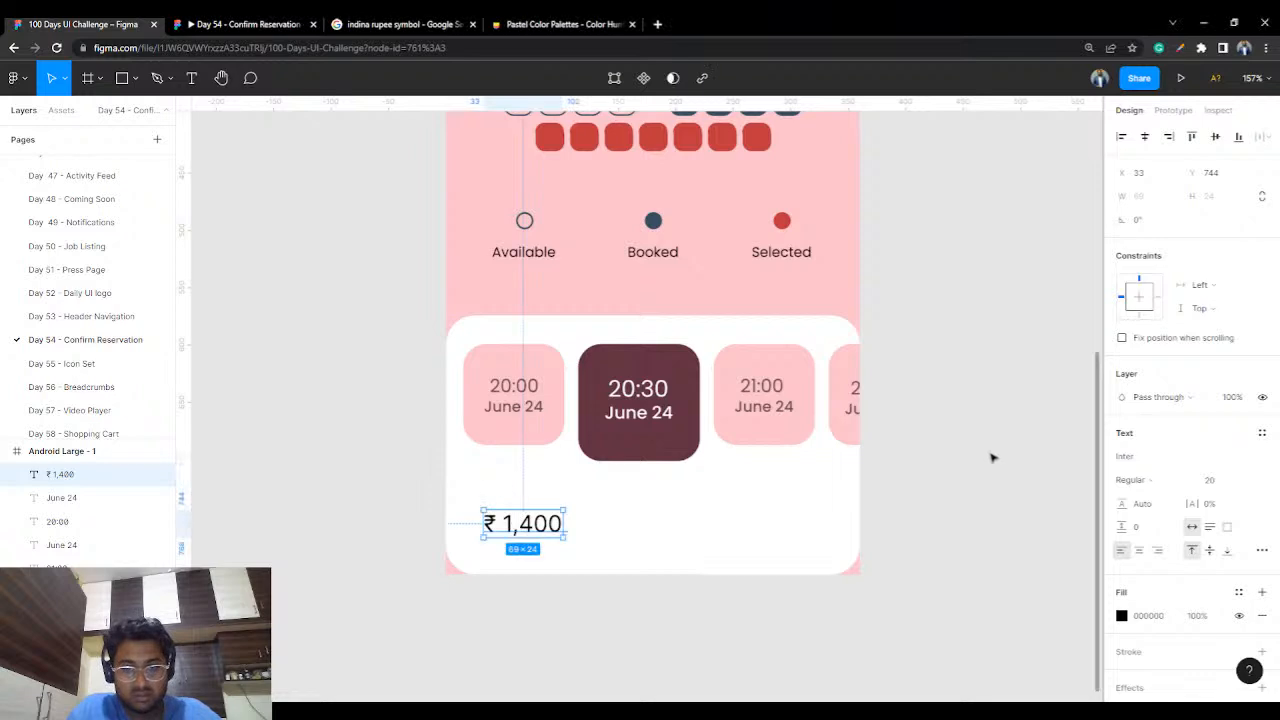
# - Set the price text to Poppins Medium and move it to about X 41, Y 736
pyautogui.click(1133, 480)
pyautogui.click(1159, 418)
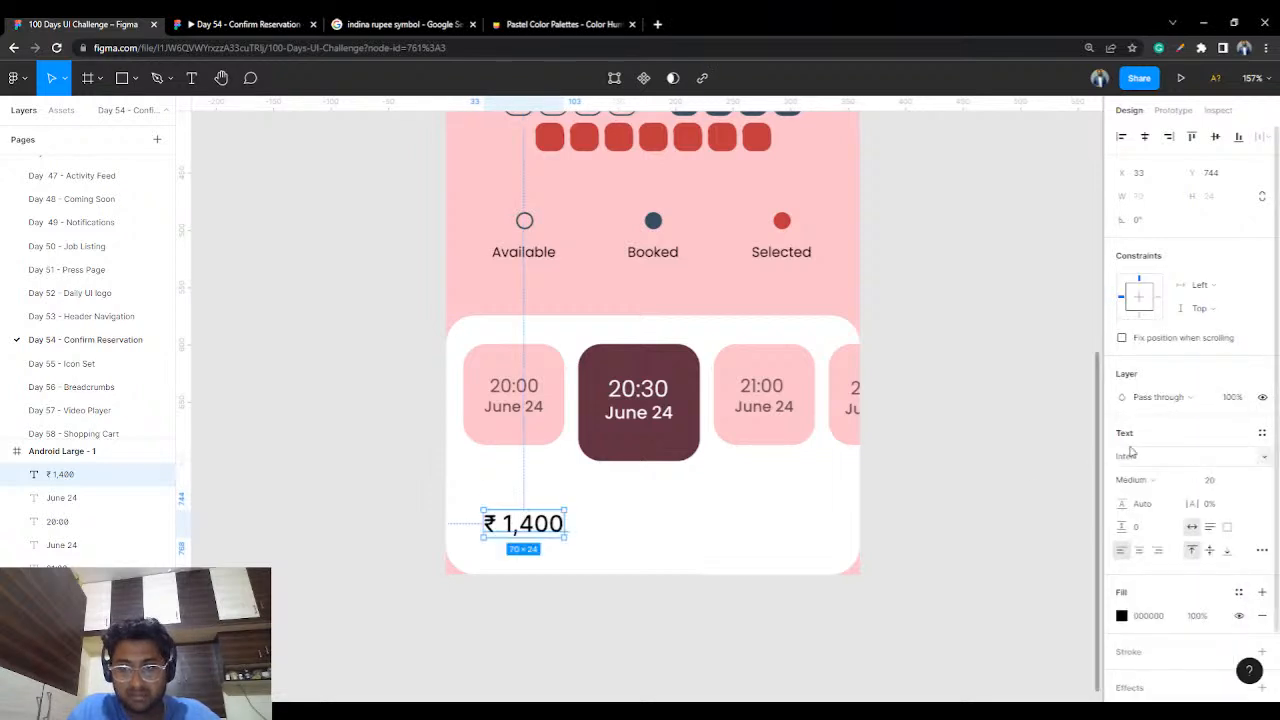
pyautogui.click(1023, 481)
pyautogui.moveTo(540, 527); pyautogui.dragTo(549, 518)
pyautogui.click(1130, 456)
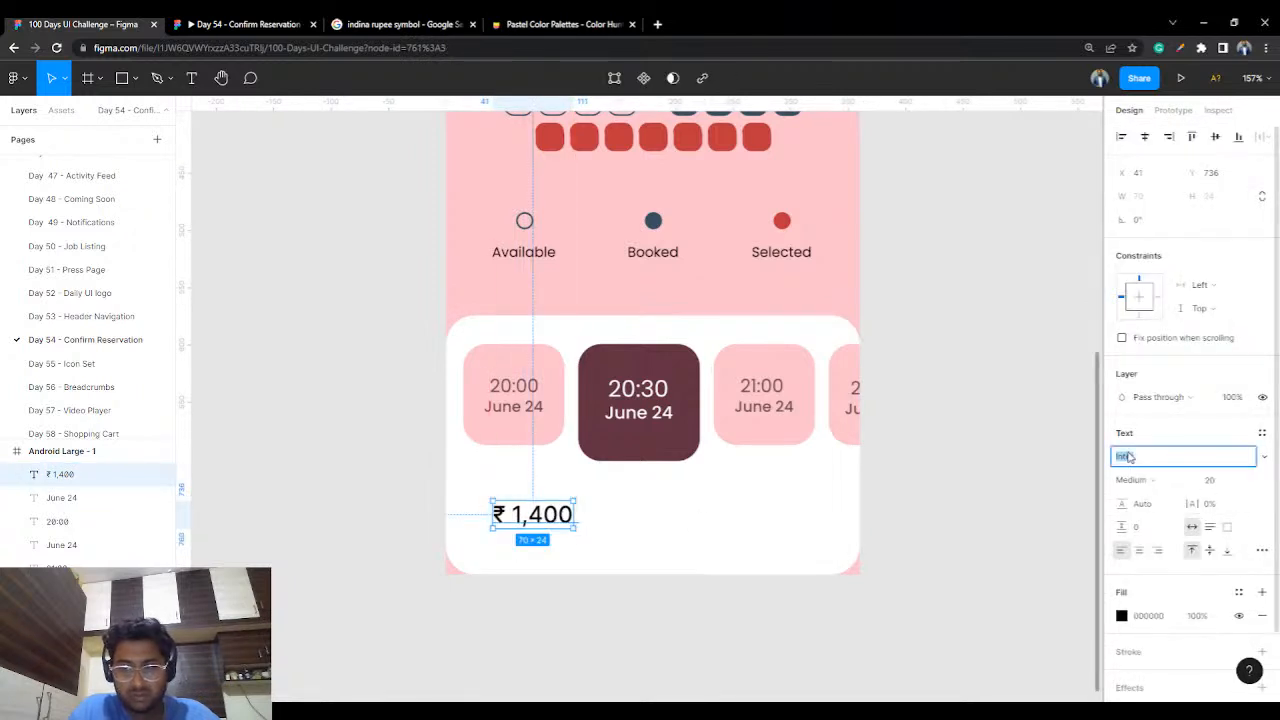
pyautogui.press('Return')
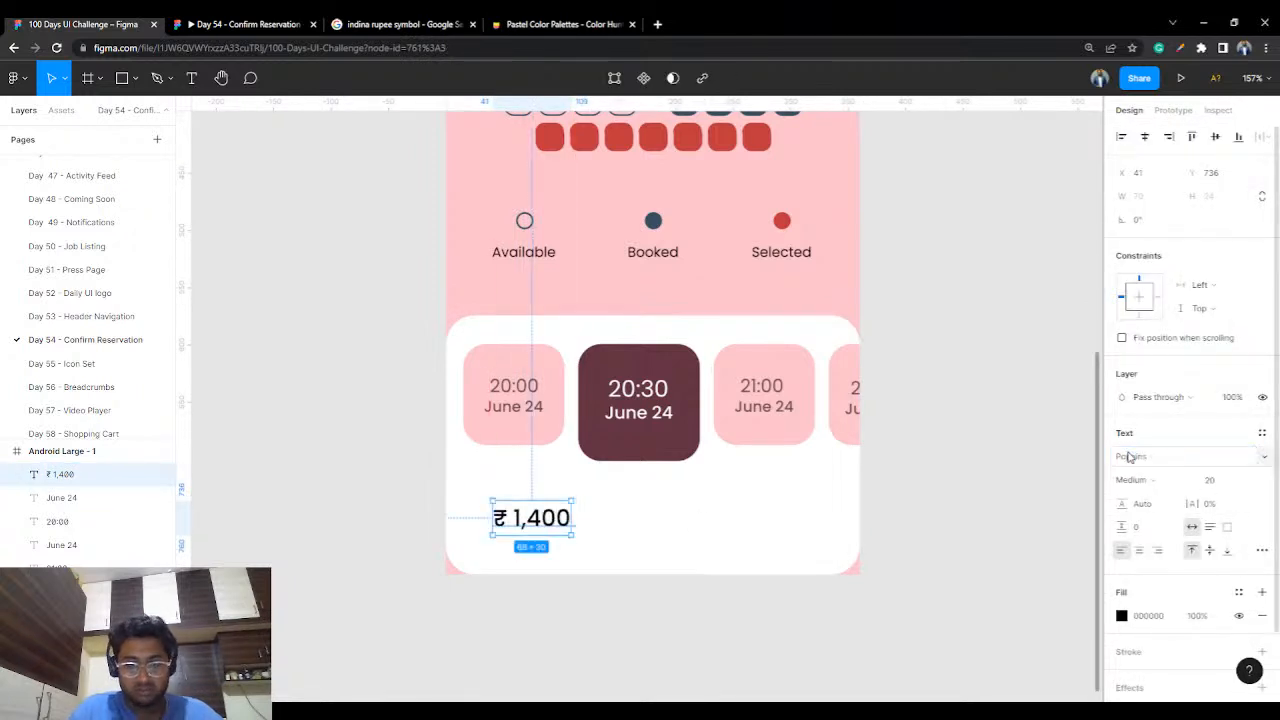
# - Reposition the price text beneath the 20:00 card, at about Y 740
pyautogui.click(930, 432)
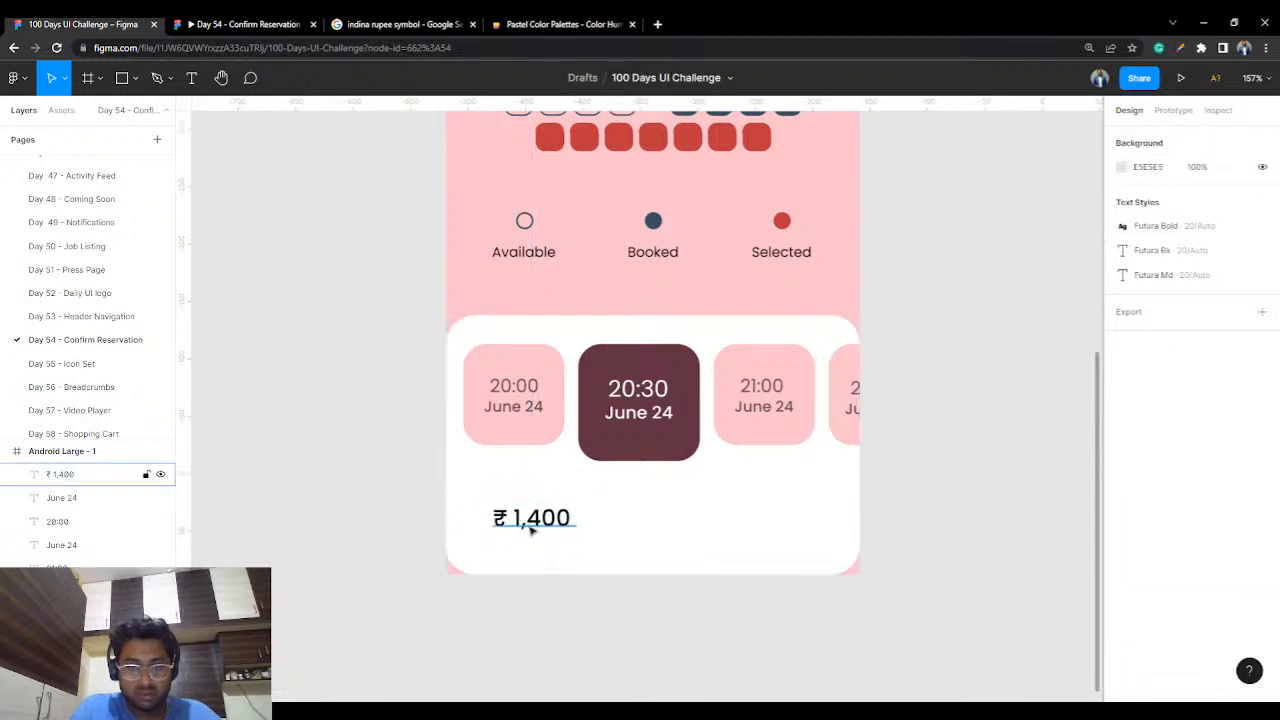
pyautogui.moveTo(529, 523); pyautogui.dragTo(540, 530)
pyautogui.click(968, 441)
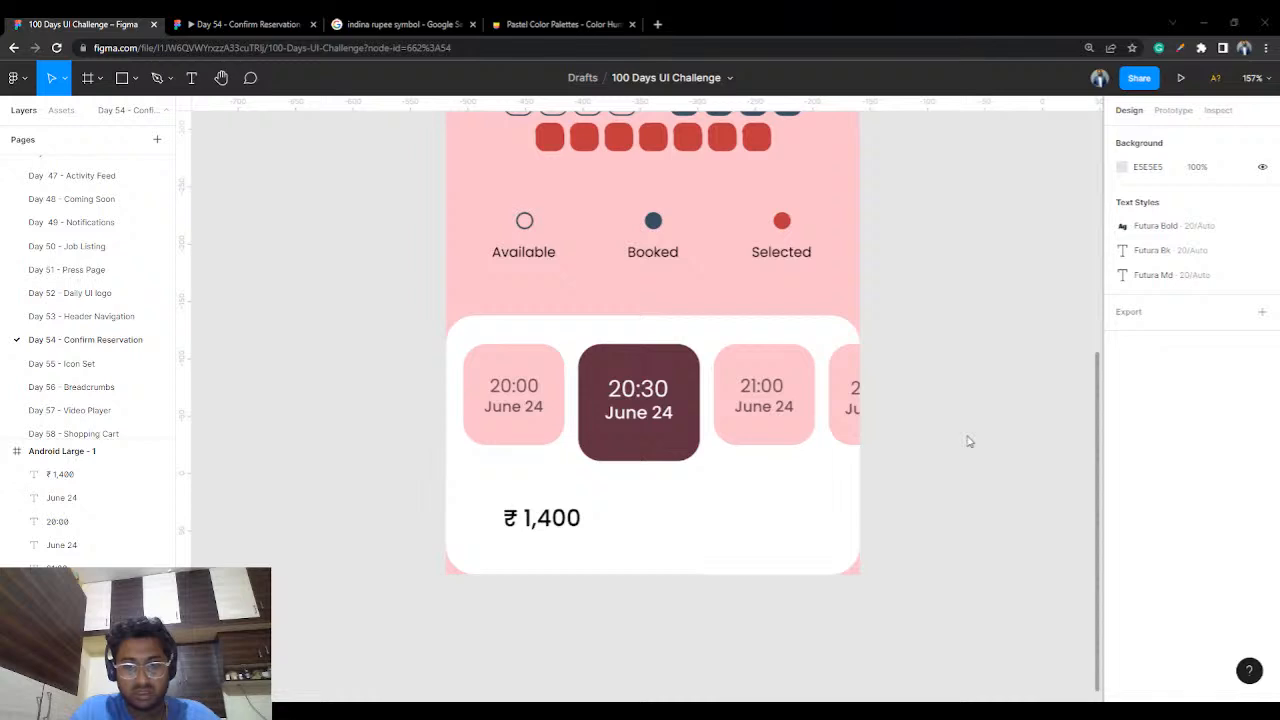
pyautogui.moveTo(780, 521); pyautogui.dragTo(469, 524)
pyautogui.click(469, 512)
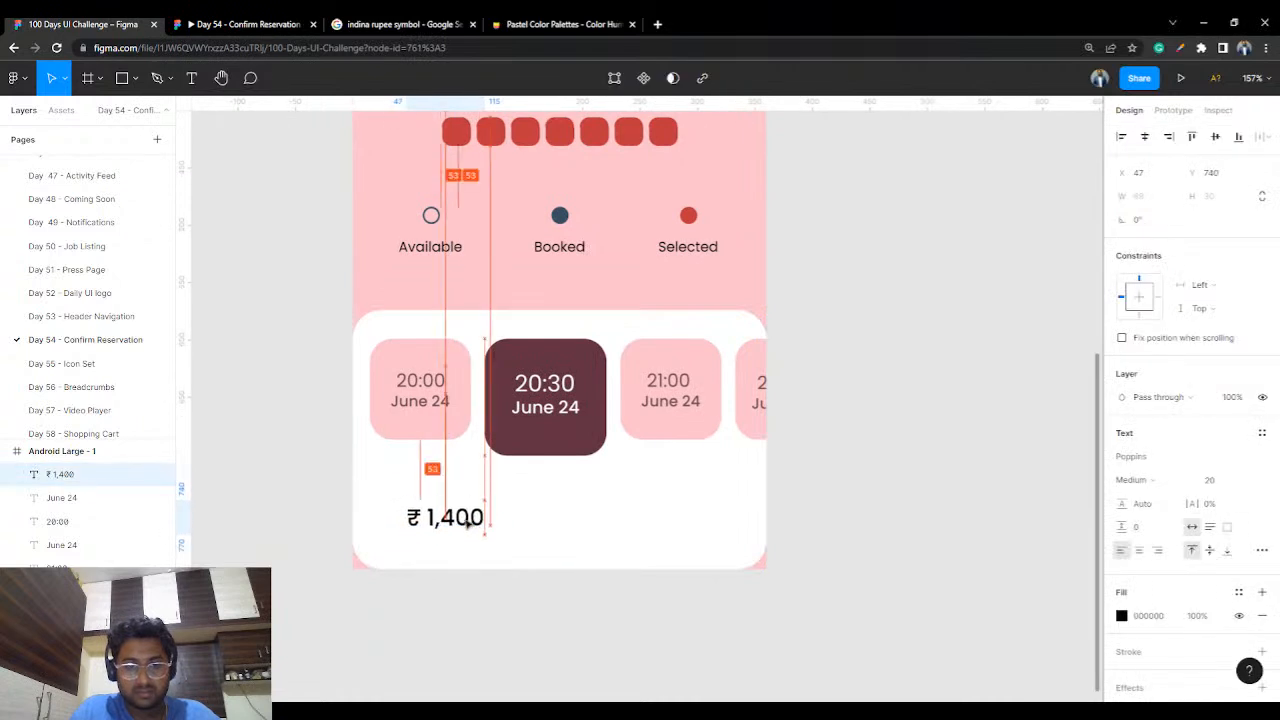
# - Extend the white panel downward past the frame's lower edge to a height of 246
pyautogui.click(566, 530)
pyautogui.moveTo(569, 570); pyautogui.dragTo(569, 592)
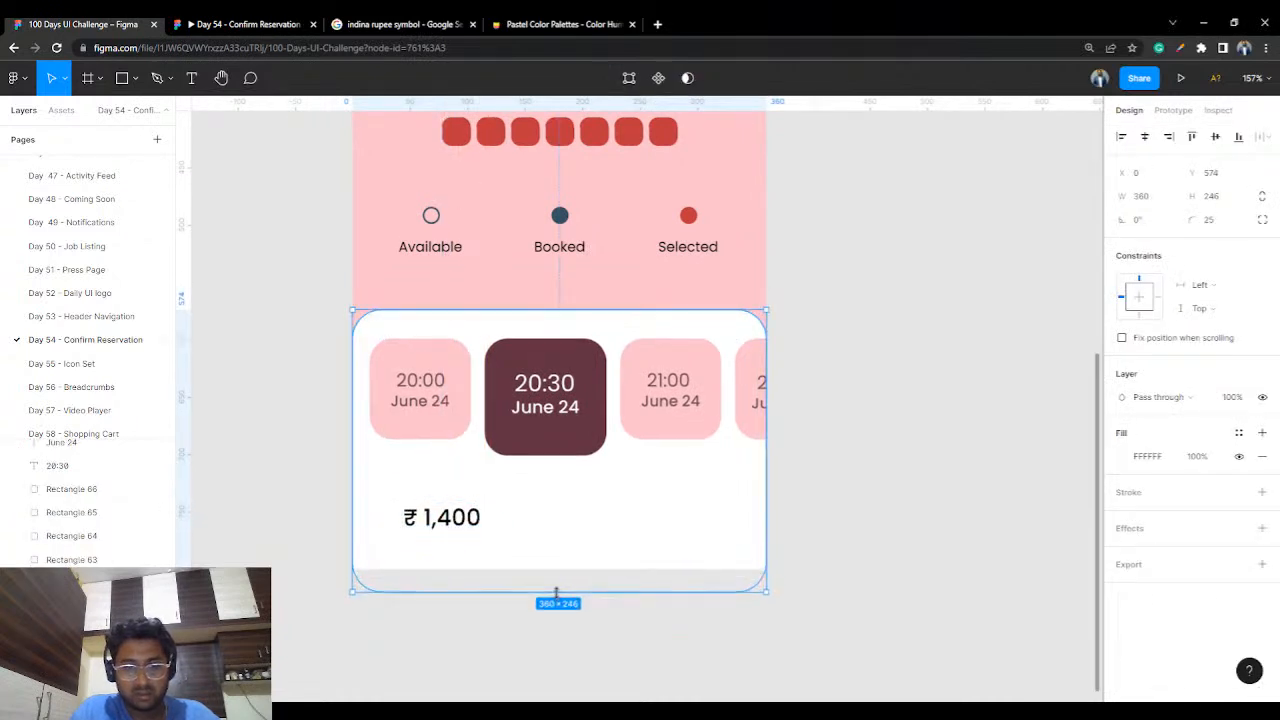
pyautogui.click(836, 459)
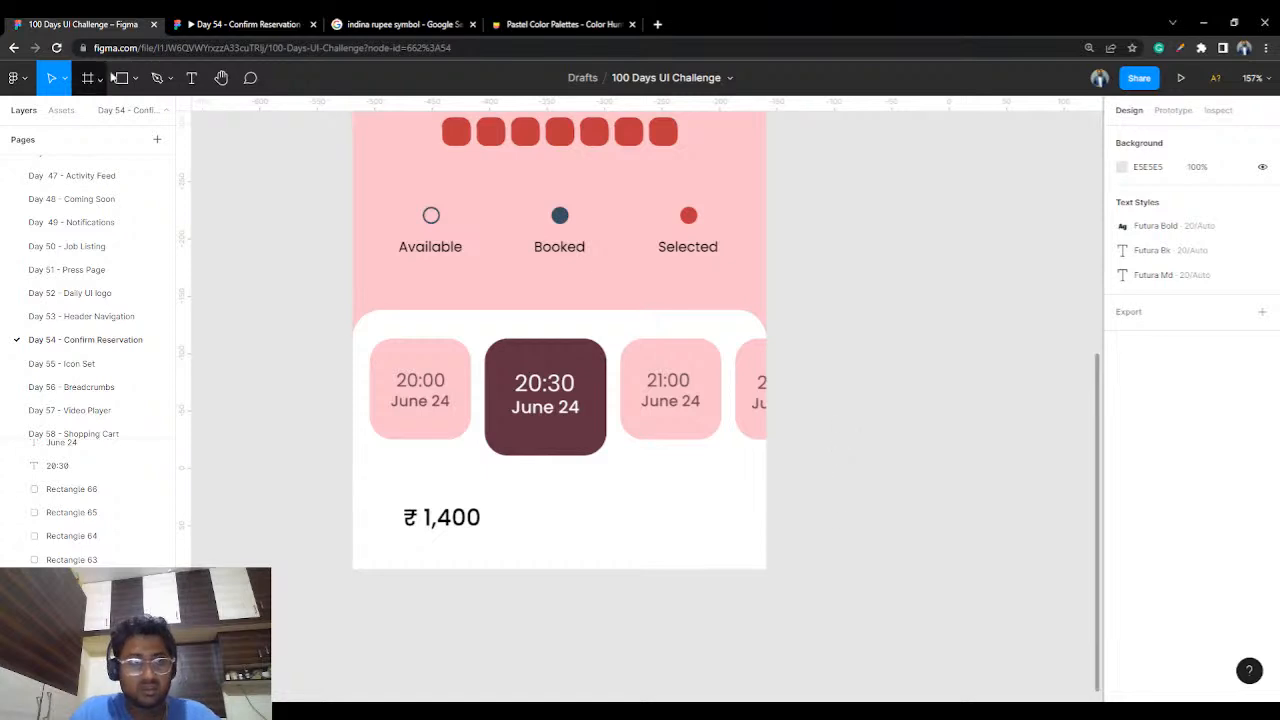
# - Draw a rectangle about 120 × 50 beside the price in the white panel and set its corner radius to 20
pyautogui.click(121, 77)
pyautogui.moveTo(602, 477); pyautogui.dragTo(741, 535)
pyautogui.click(1240, 219)
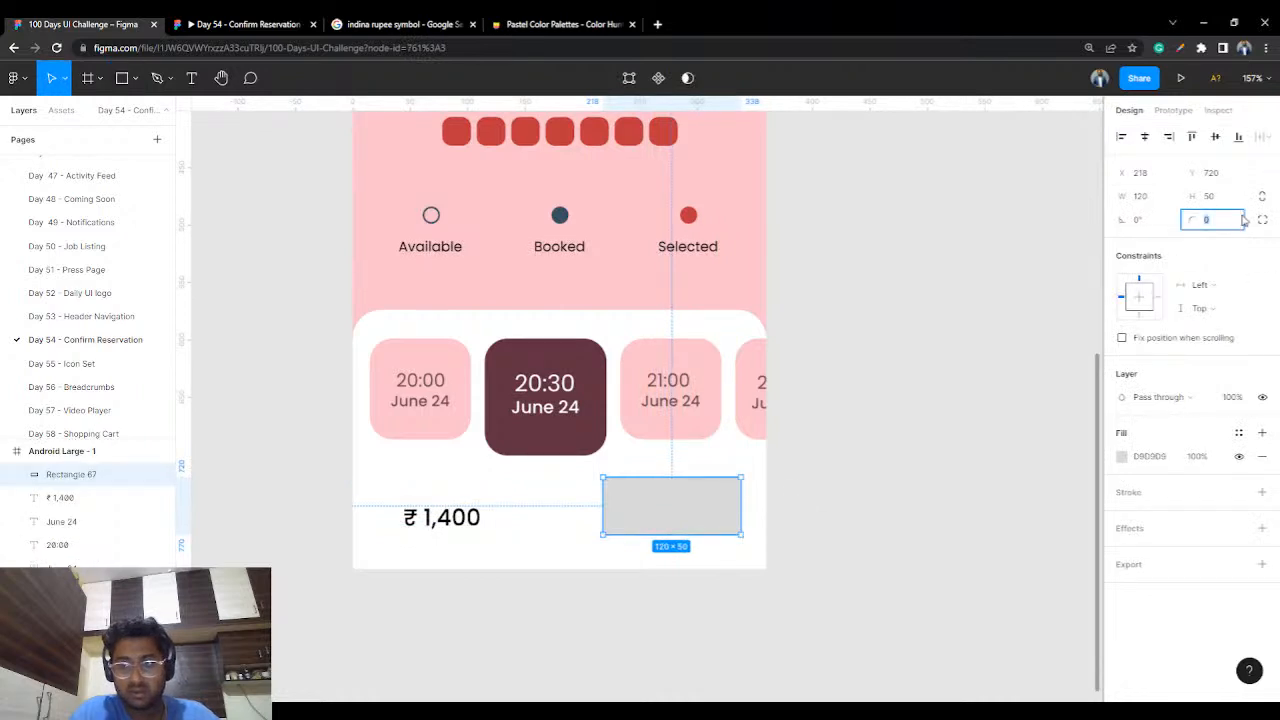
pyautogui.press('Return')
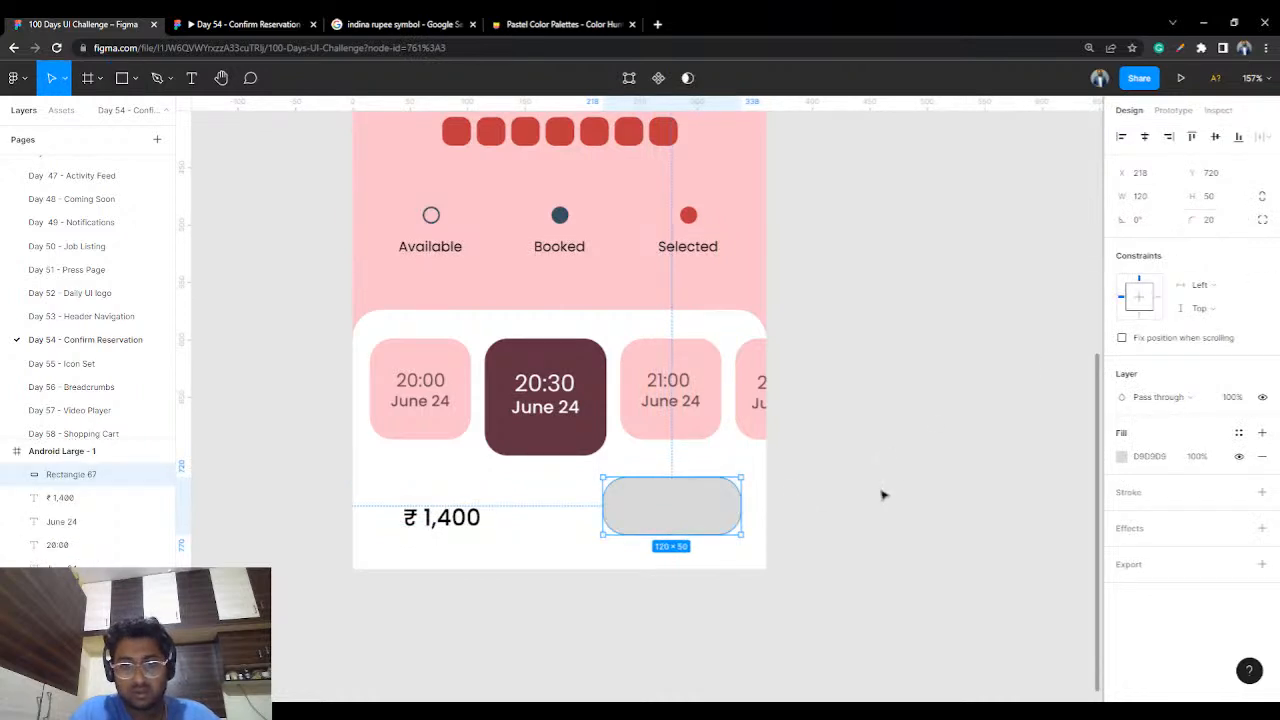
pyautogui.click(793, 498)
# - Change the new rectangle's corner radius to 15 and reduce its height to 38 from its upper edge
pyautogui.click(723, 491)
pyautogui.click(1214, 220)
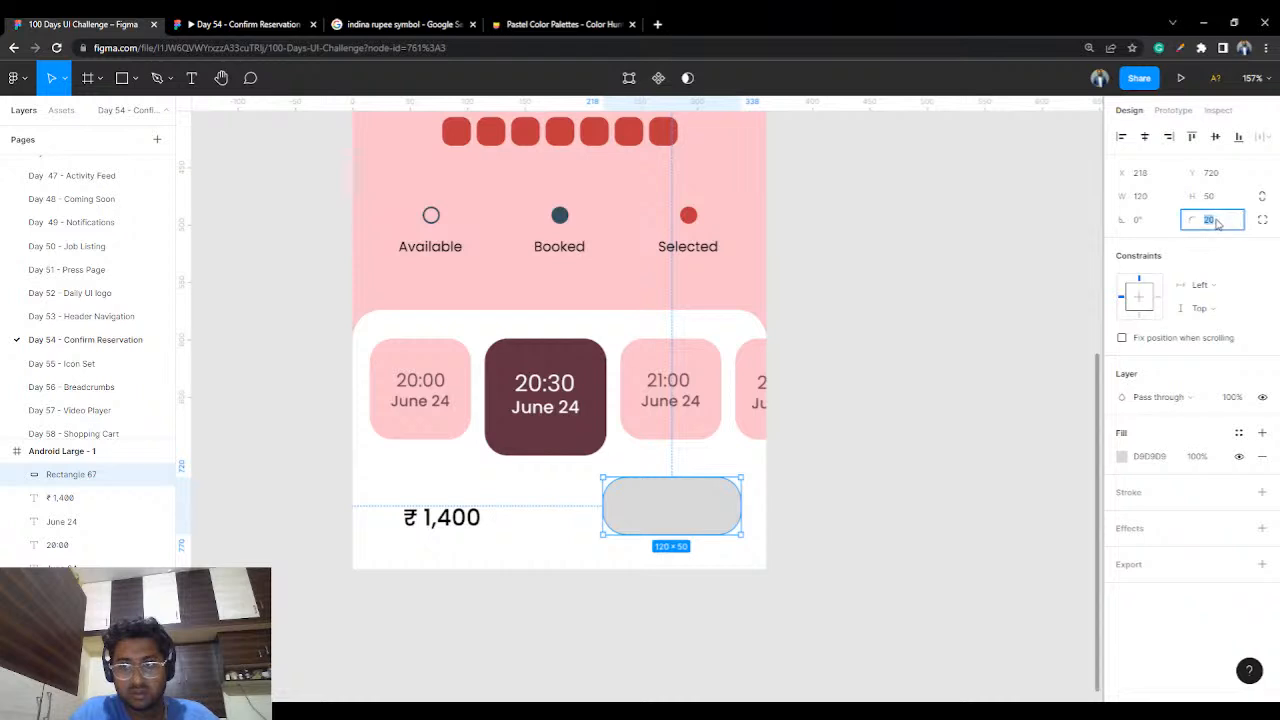
pyautogui.write('15')
pyautogui.press('Return')
pyautogui.moveTo(686, 477); pyautogui.dragTo(687, 490)
pyautogui.click(870, 447)
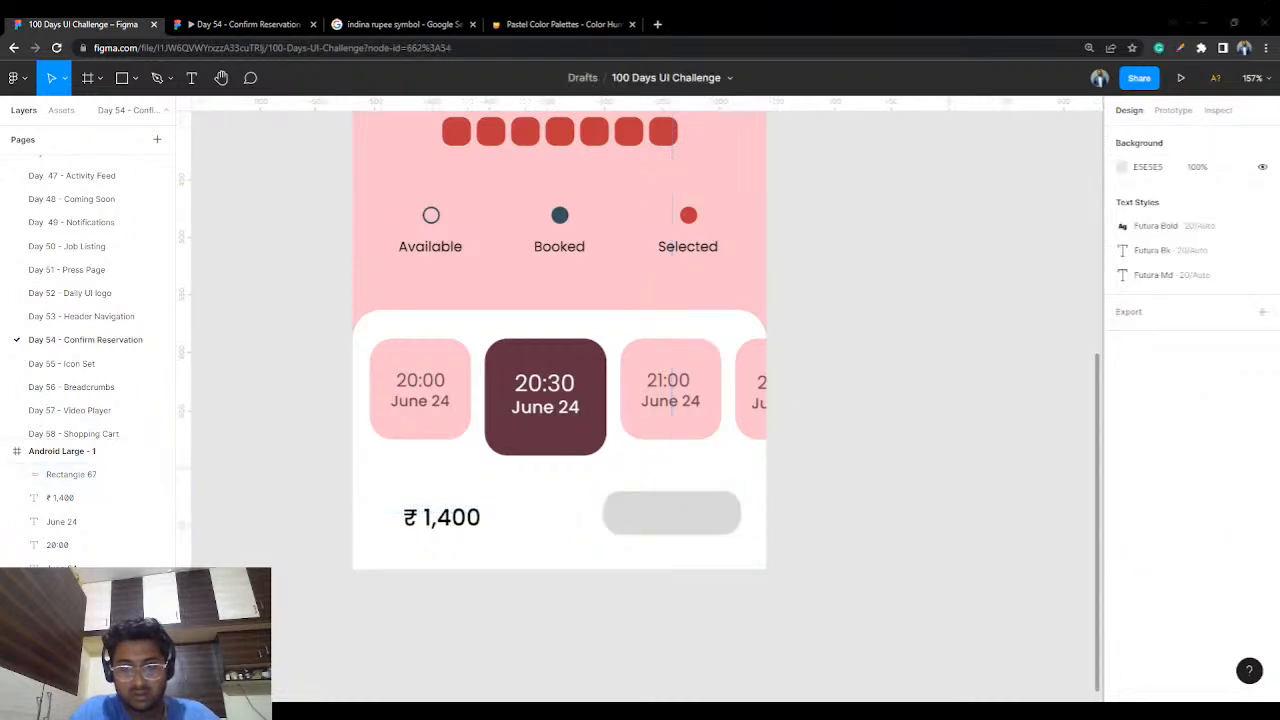
# - Fill the rectangle beside the price with the red sampled from a selected seat
pyautogui.click(686, 510)
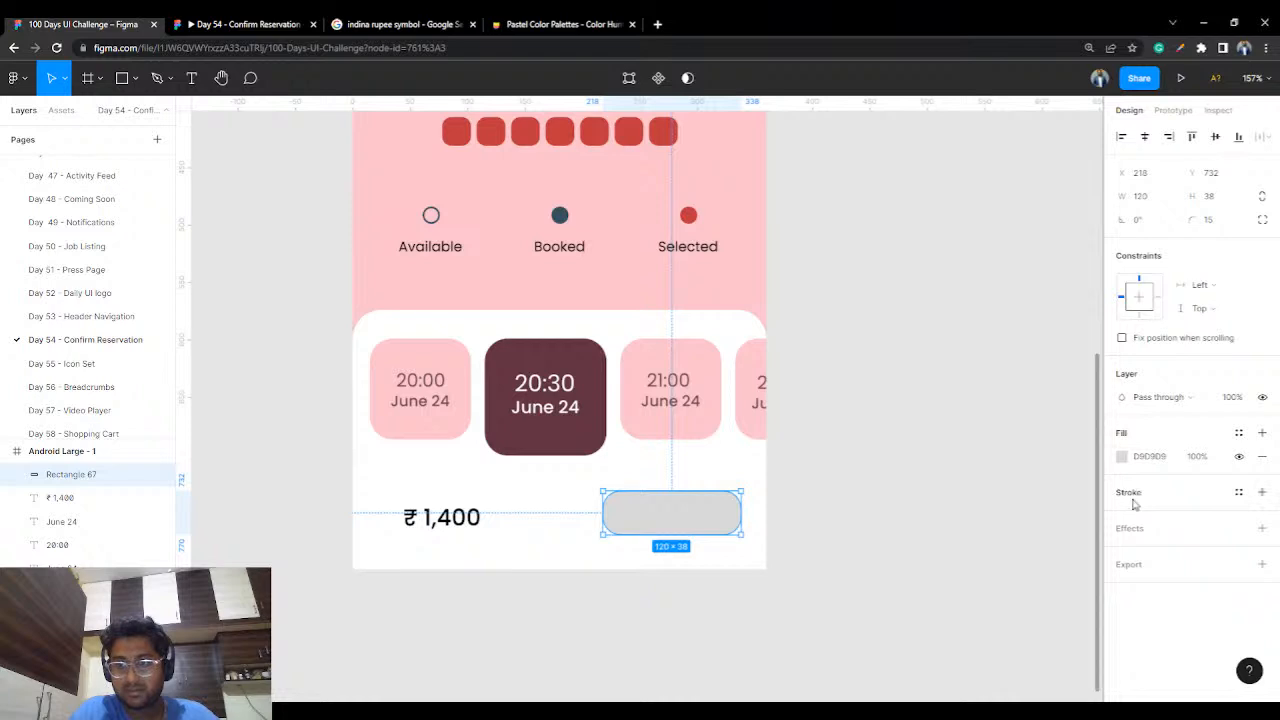
pyautogui.click(1121, 456)
pyautogui.click(949, 537)
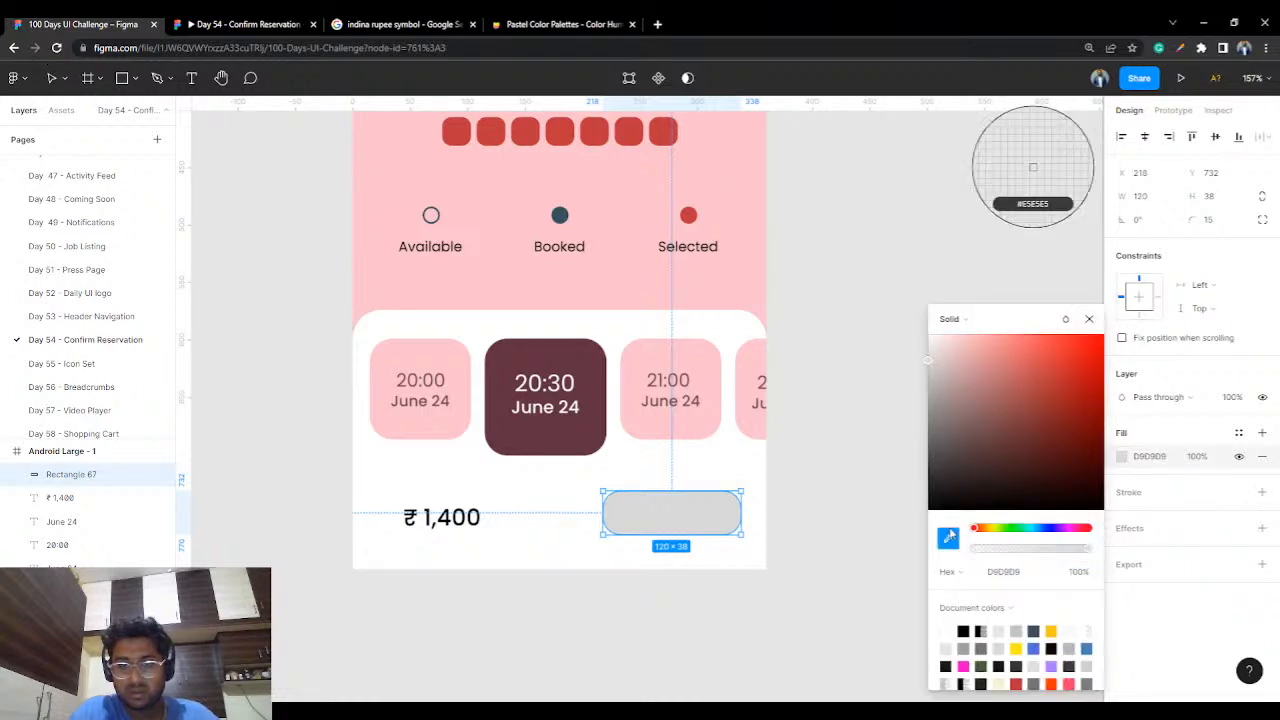
pyautogui.click(664, 138)
pyautogui.click(838, 260)
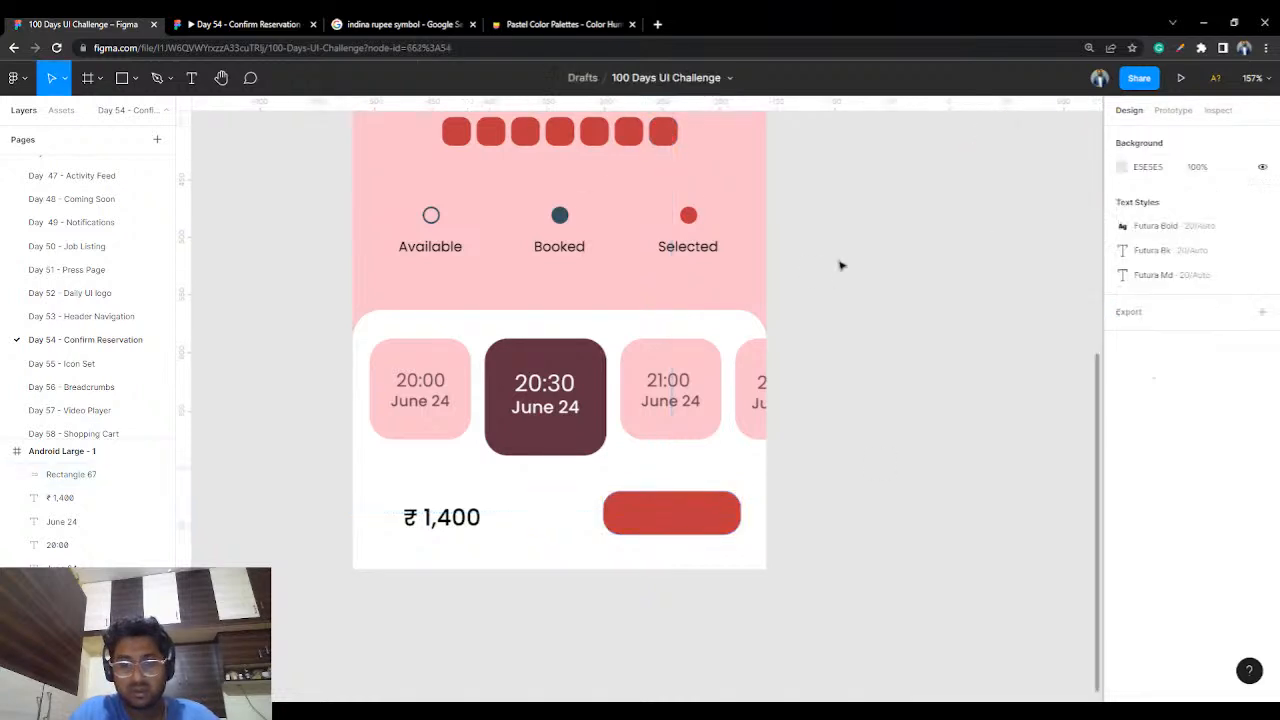
# - Widen the red button leftward to 145 and align it with the price at Y 736
pyautogui.click(663, 517)
pyautogui.moveTo(603, 514); pyautogui.dragTo(568, 516)
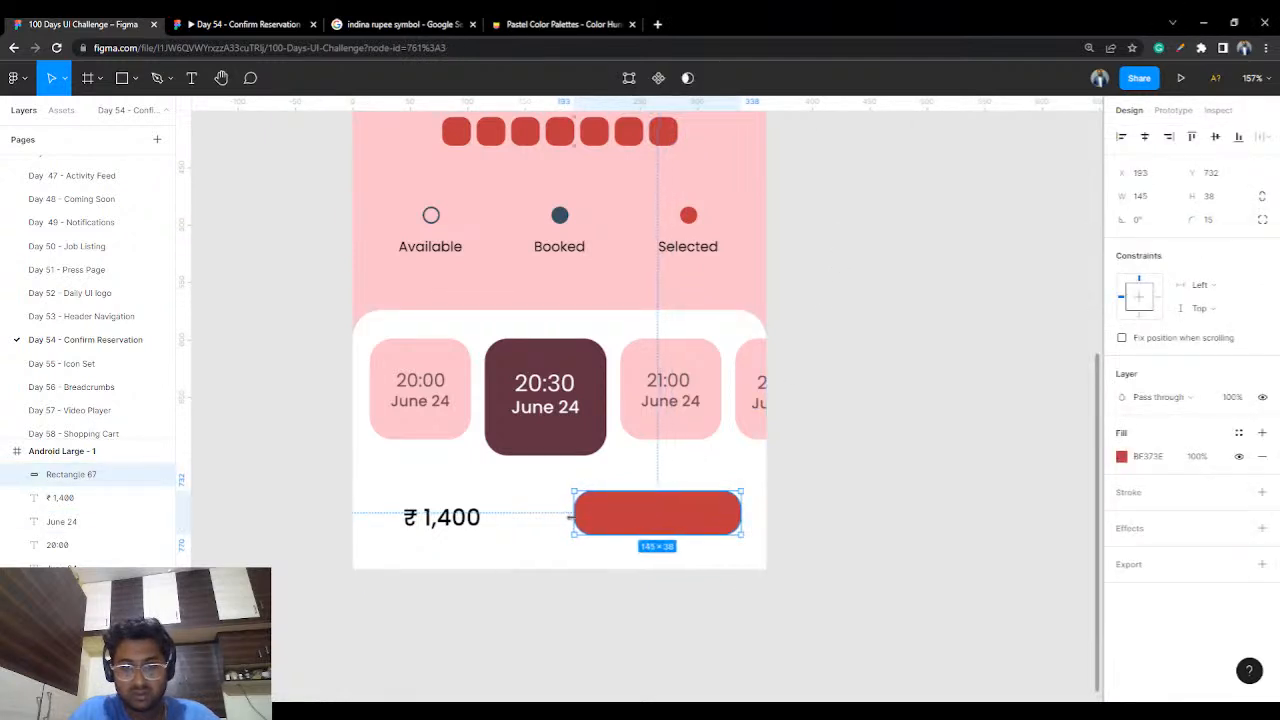
pyautogui.moveTo(681, 523); pyautogui.dragTo(681, 527)
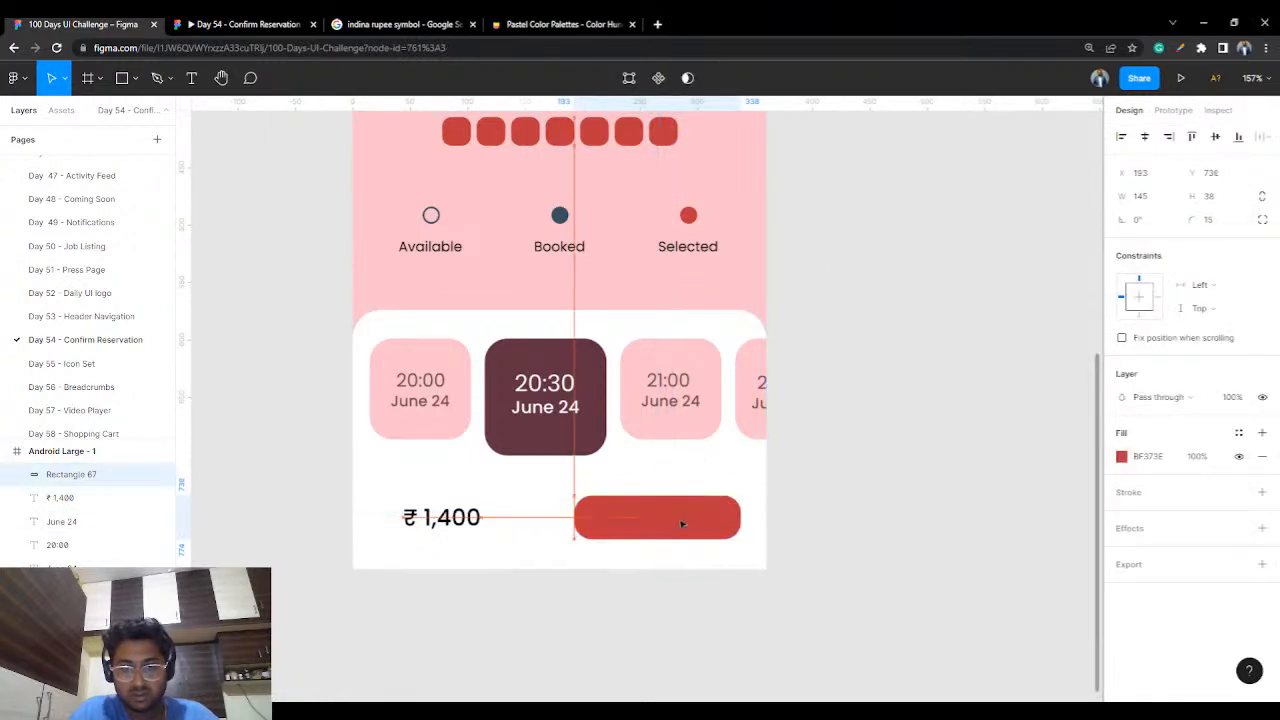
pyautogui.click(866, 434)
# - Add a white "Confirm Reservation" text on the red button
pyautogui.click(188, 82)
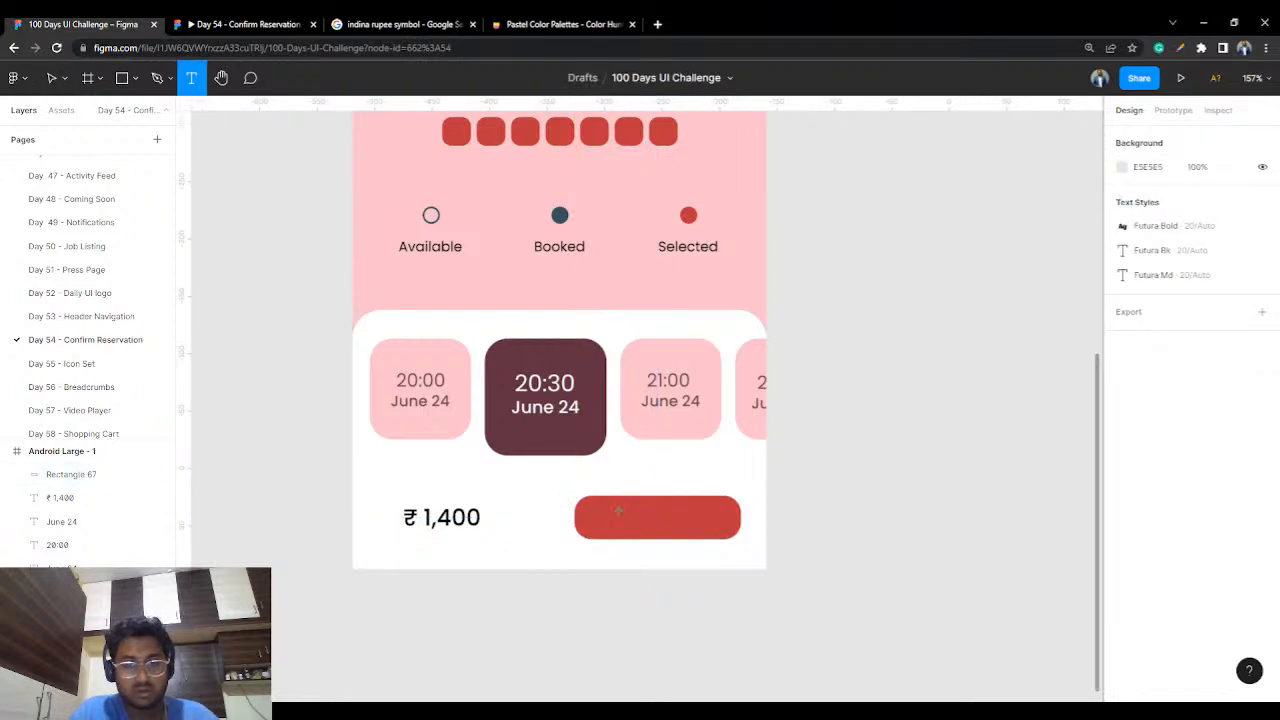
pyautogui.click(619, 512)
pyautogui.write('Conf')
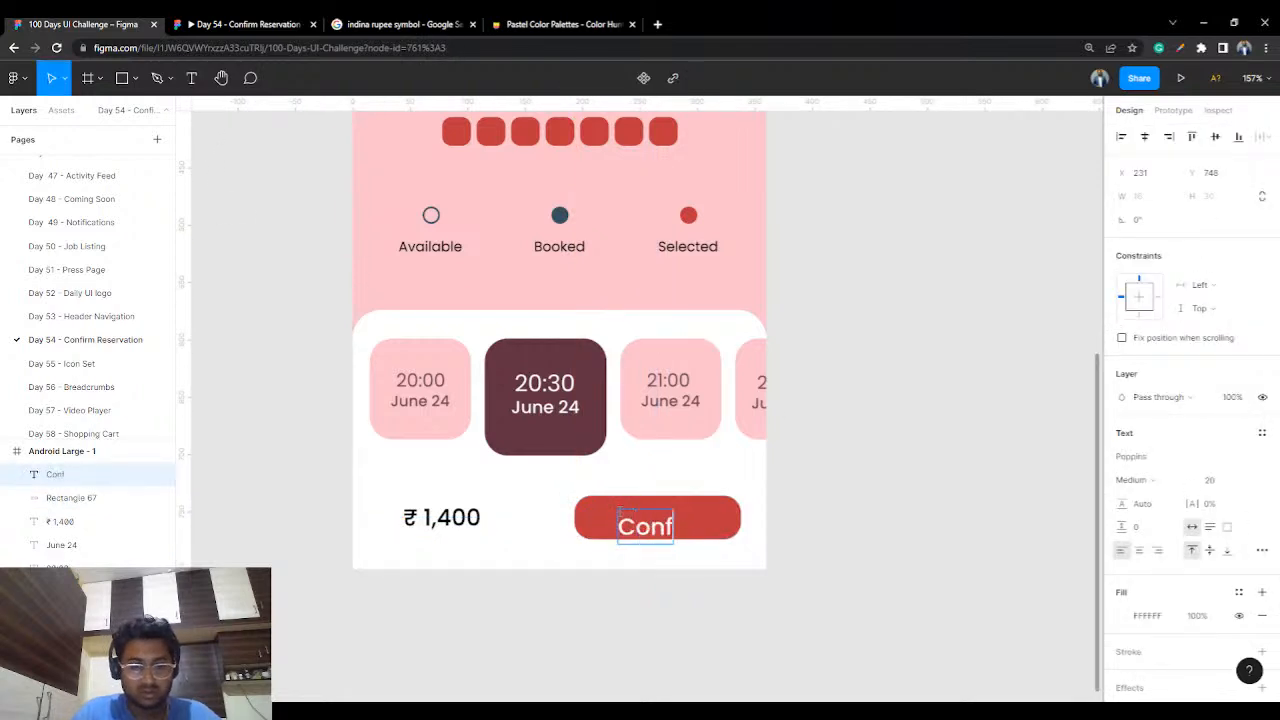
pyautogui.write('irm R')
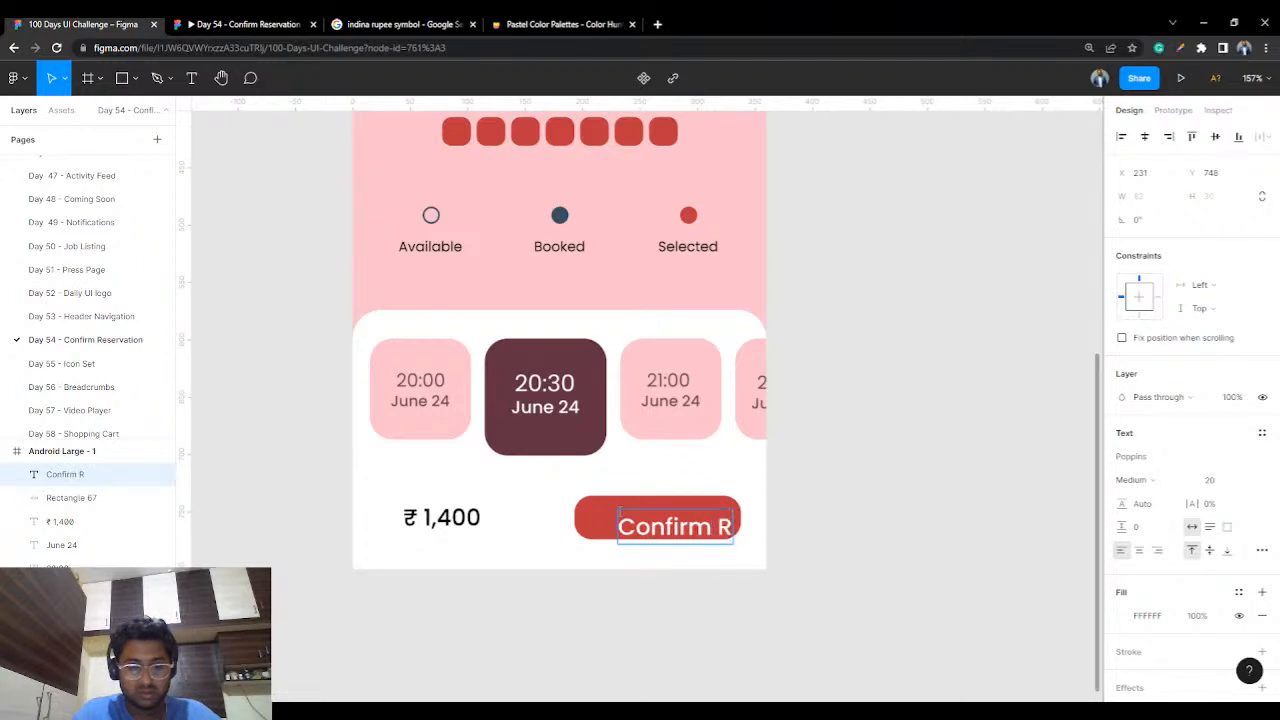
pyautogui.write('eservation')
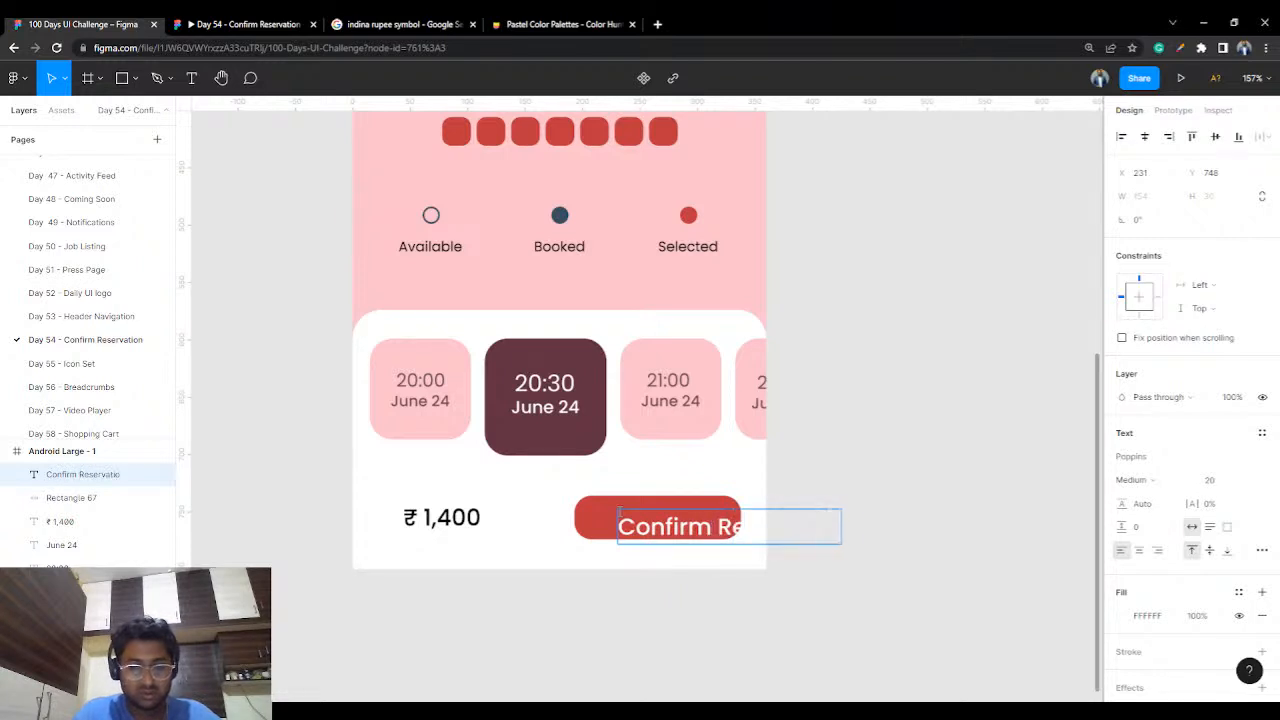
pyautogui.click(860, 454)
# - Move the "Confirm Reservation" text onto the red button and set it to Poppins Regular, size 14
pyautogui.moveTo(642, 531); pyautogui.dragTo(593, 522)
pyautogui.click(1178, 484)
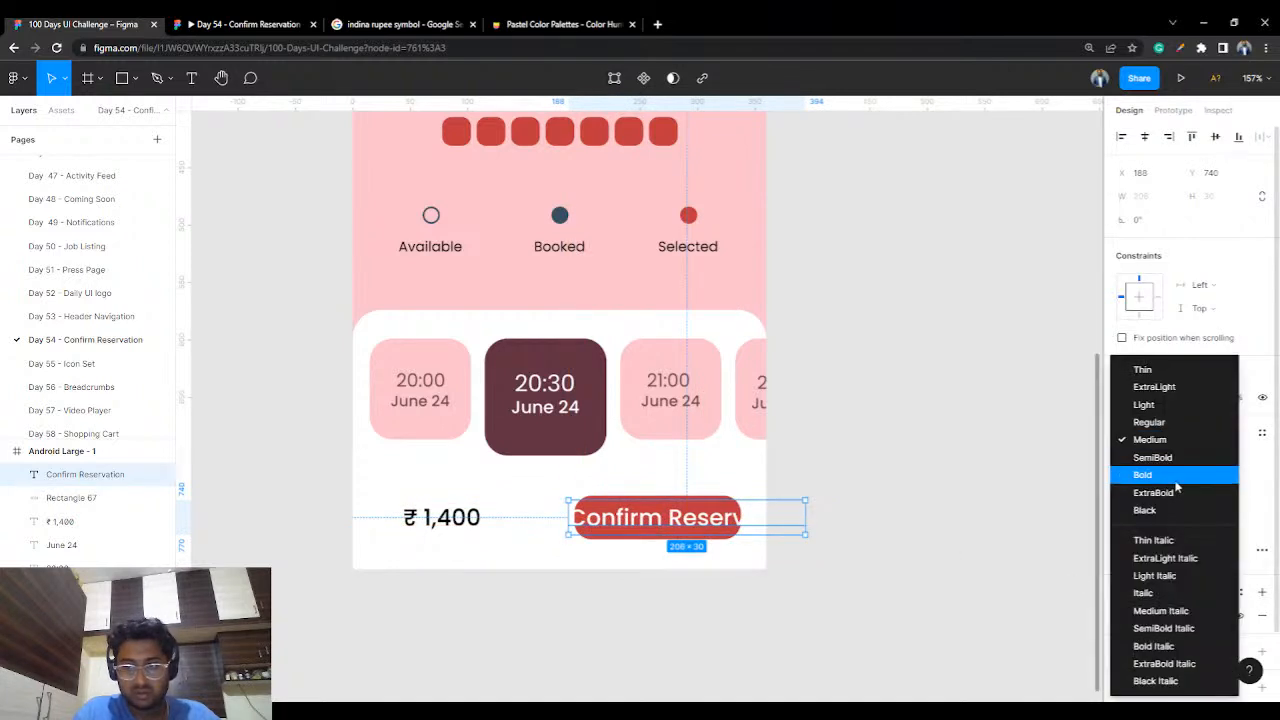
pyautogui.click(1176, 422)
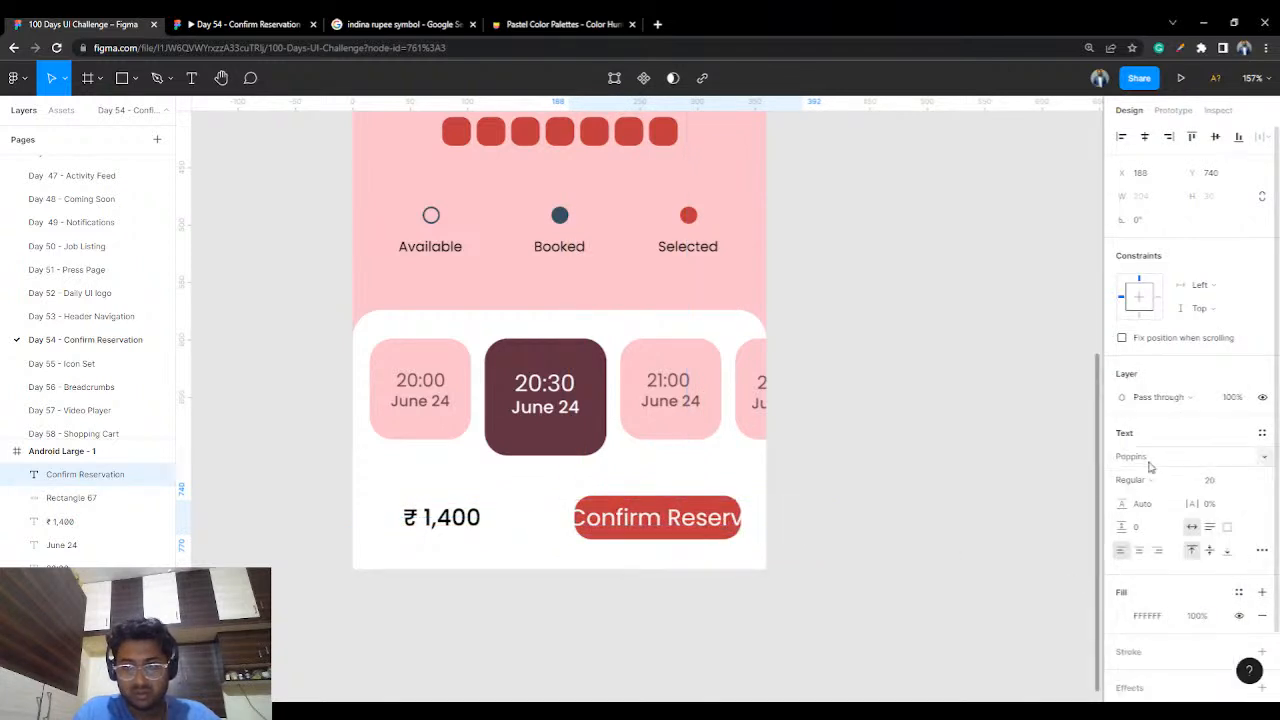
pyautogui.click(1245, 482)
pyautogui.click(1240, 445)
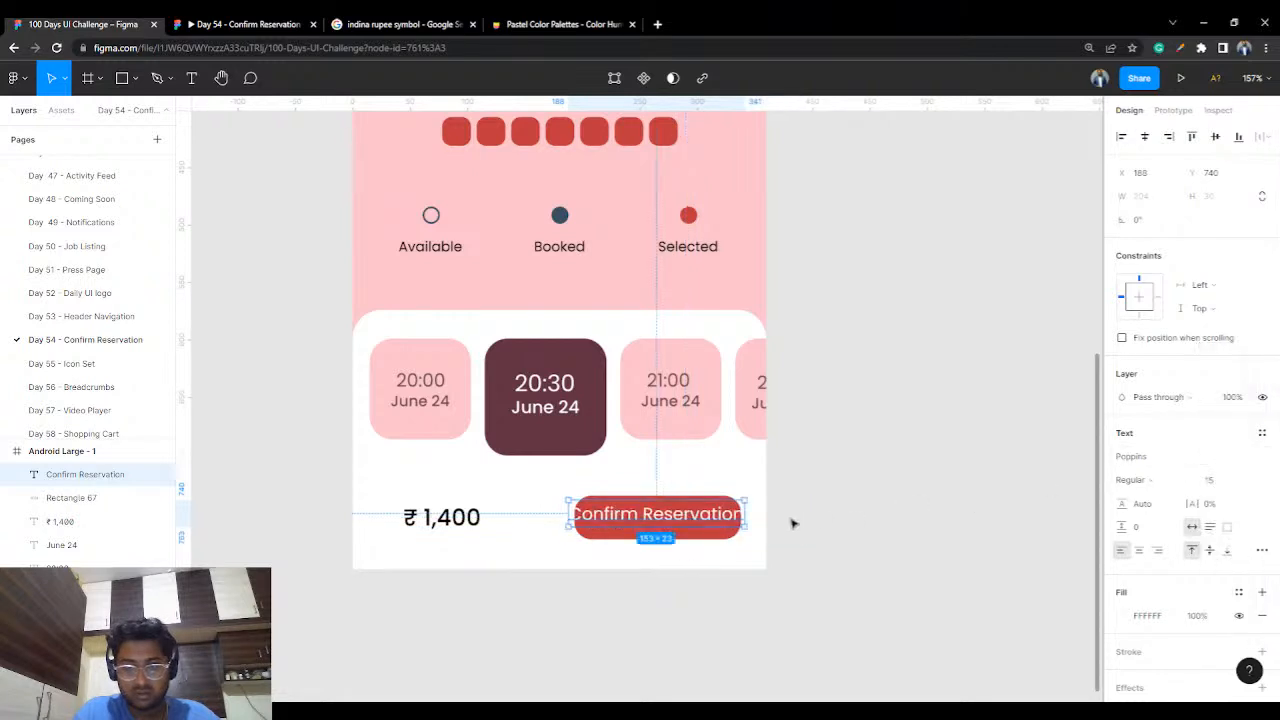
pyautogui.click(1247, 480)
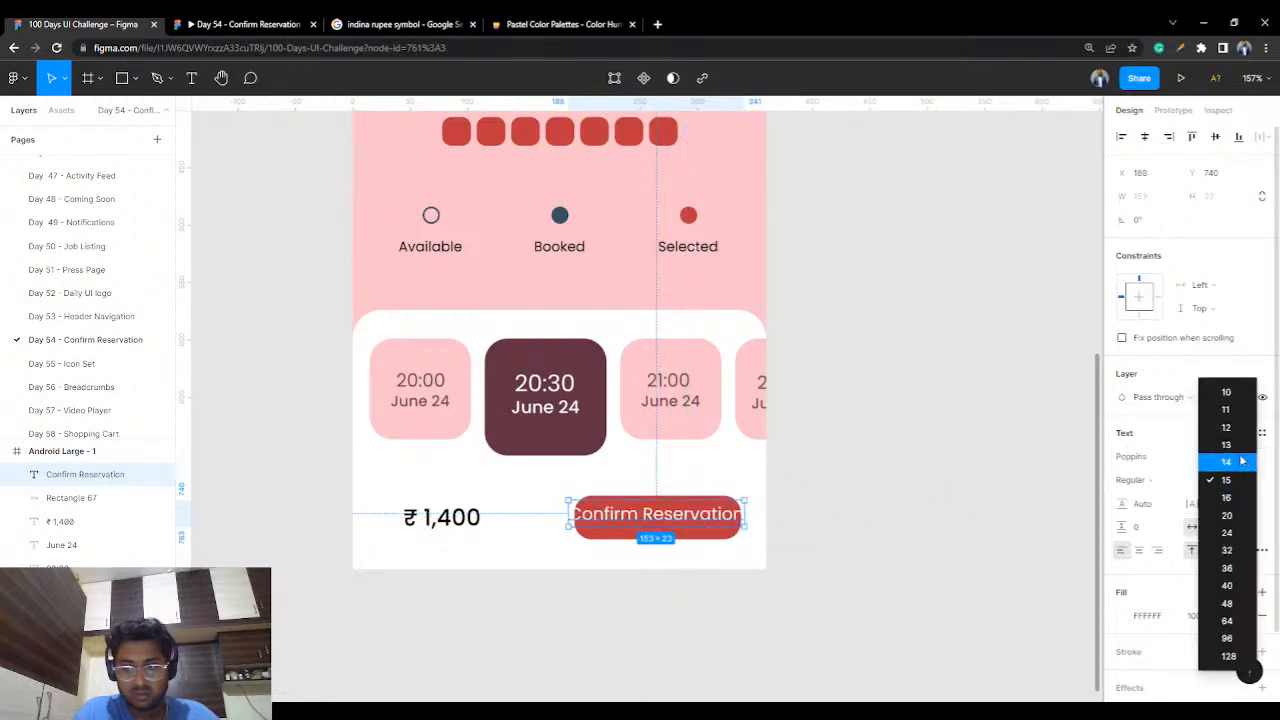
pyautogui.click(1230, 458)
pyautogui.click(842, 500)
# - Widen the red button to 167 and position its text inside it
pyautogui.moveTo(679, 518); pyautogui.dragTo(652, 509)
pyautogui.click(942, 454)
pyautogui.click(660, 516)
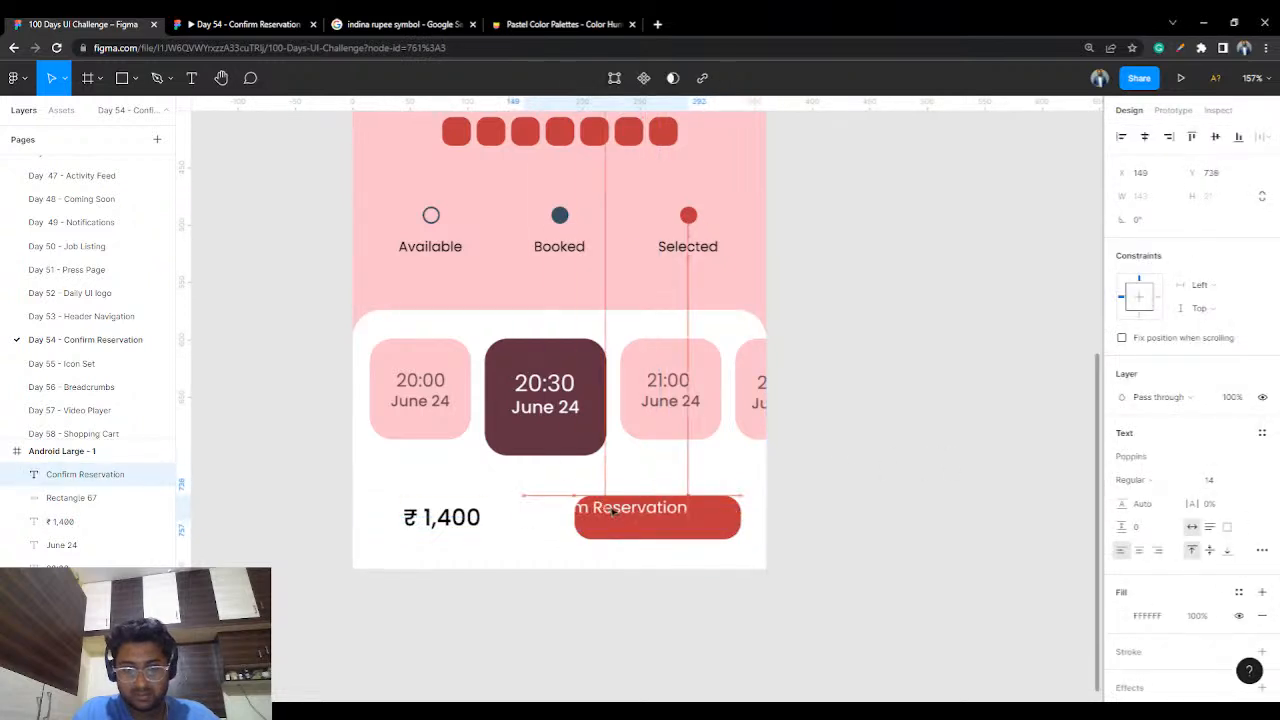
pyautogui.click(730, 520)
pyautogui.moveTo(742, 518); pyautogui.dragTo(765, 516)
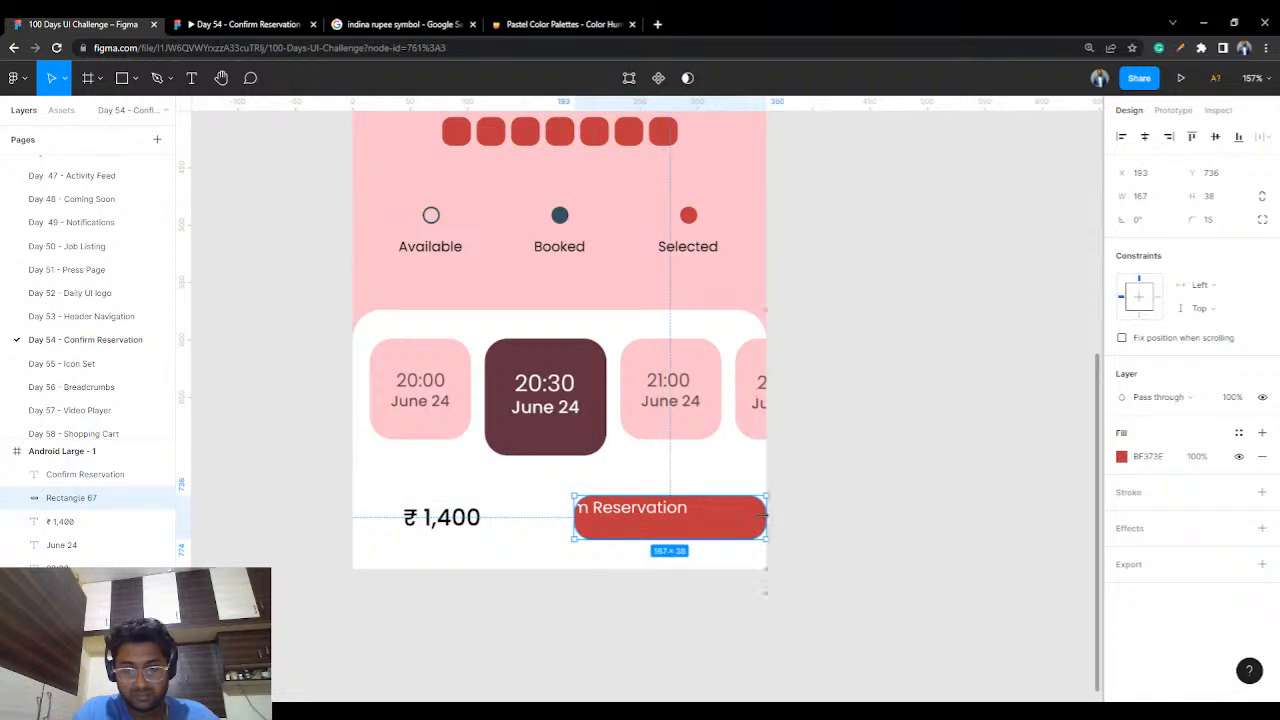
pyautogui.click(891, 443)
pyautogui.moveTo(686, 511); pyautogui.dragTo(718, 522)
# - Change the button text to "Confirm Selection"
pyautogui.click(649, 516)
pyautogui.write('Selection')
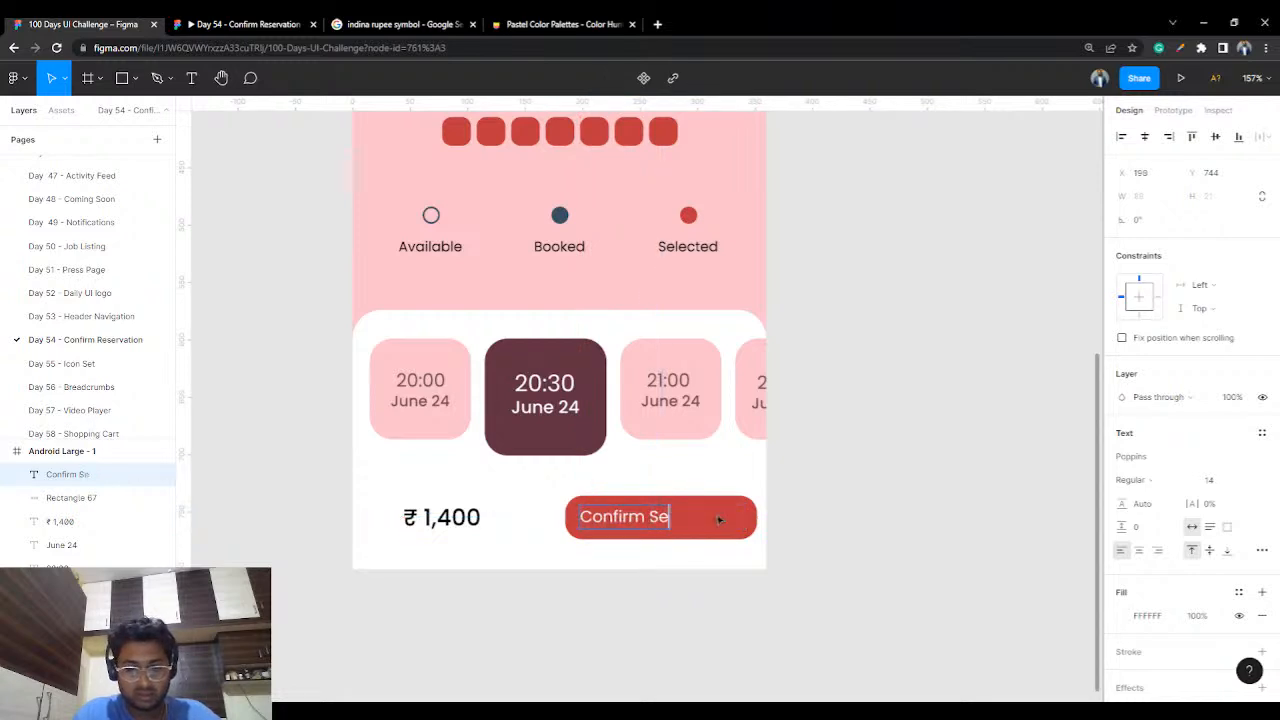
pyautogui.press('Escape')
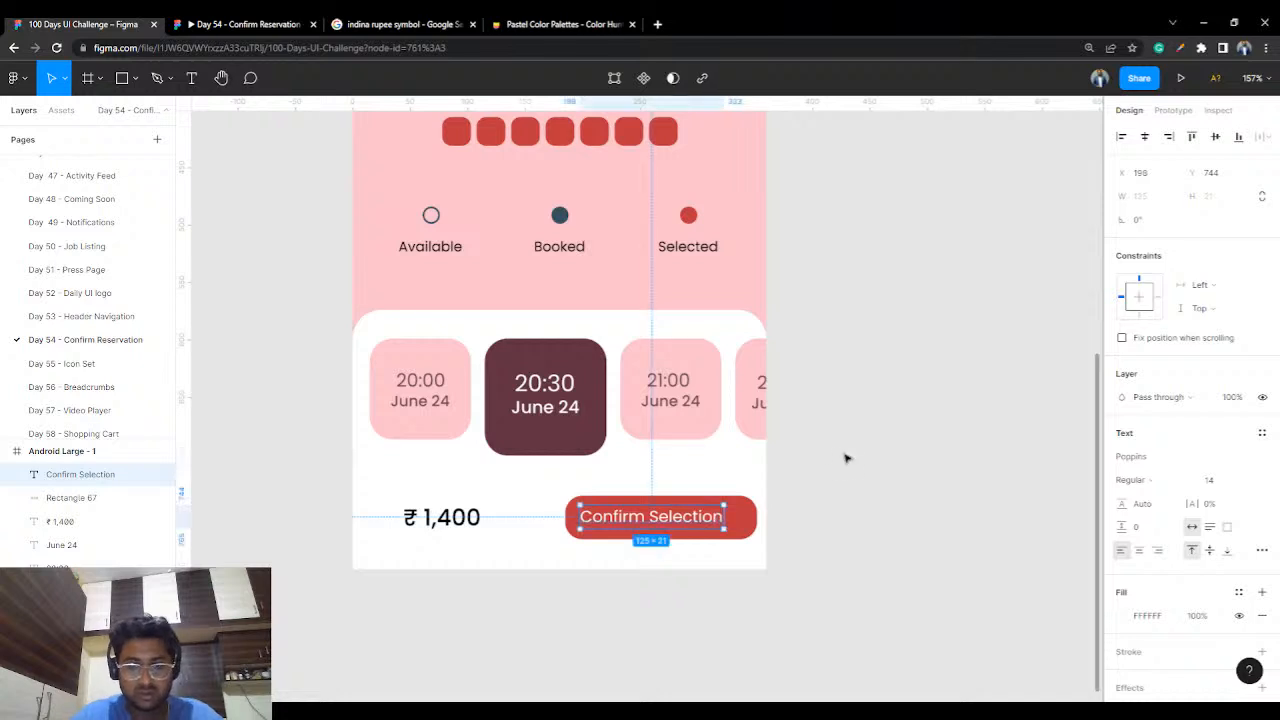
# - Replace the second word of the button text so it reads "Confirm Tickets"
pyautogui.doubleClick(656, 517)
pyautogui.moveTo(650, 517); pyautogui.dragTo(728, 506)
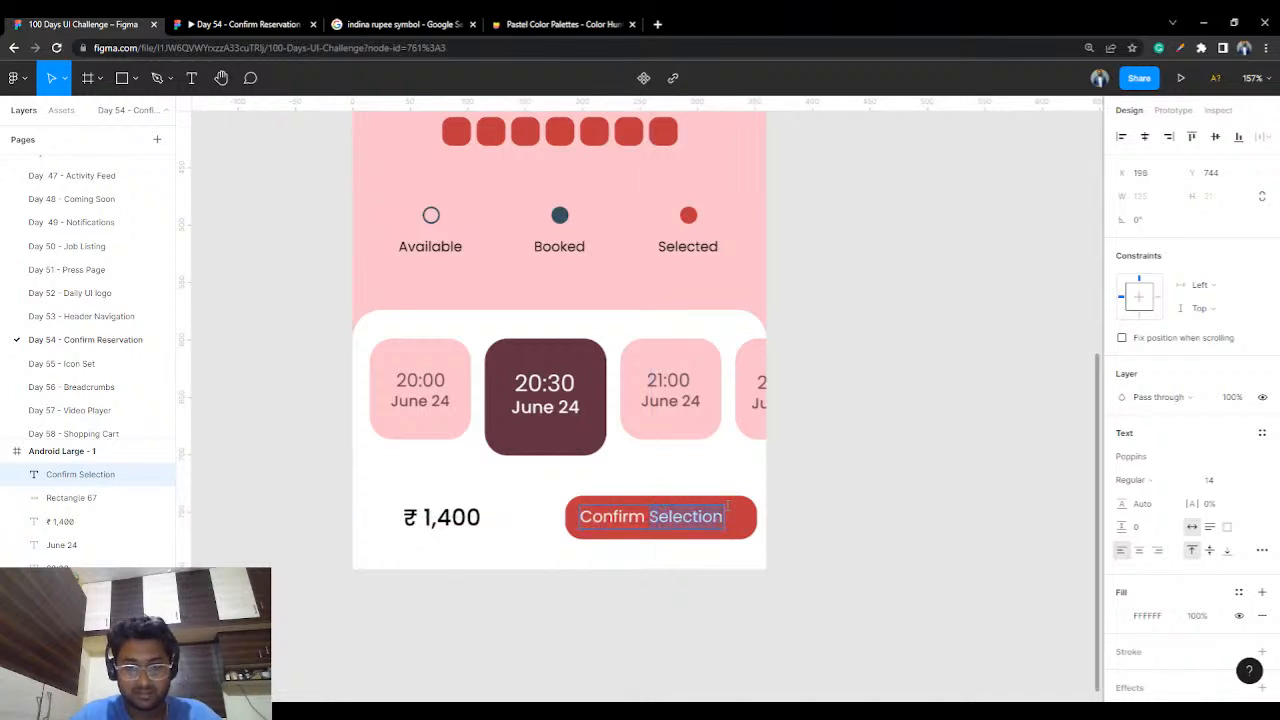
pyautogui.write('Tickets')
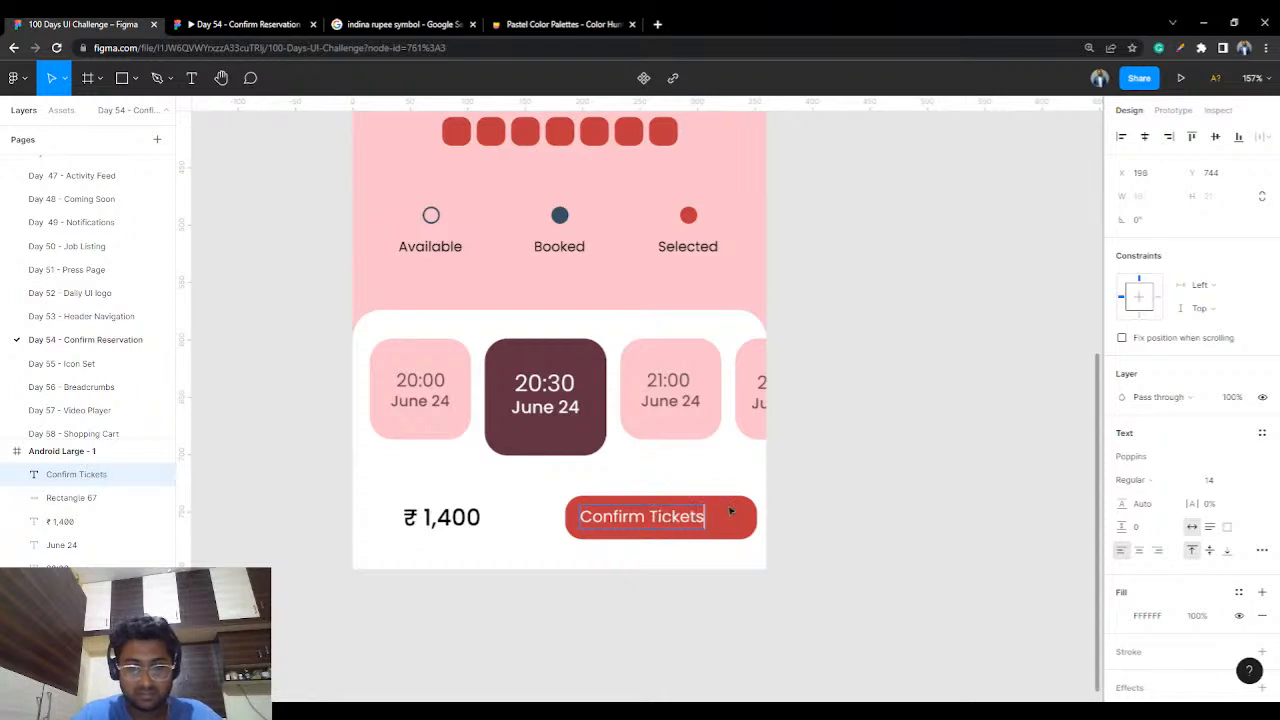
pyautogui.press('Escape')
pyautogui.click(849, 496)
# - Shift the "Confirm Tickets" text right and narrow the red button to 149 around it
pyautogui.click(677, 514)
pyautogui.moveTo(677, 514); pyautogui.dragTo(686, 519)
pyautogui.click(568, 517)
pyautogui.moveTo(566, 517); pyautogui.dragTo(586, 516)
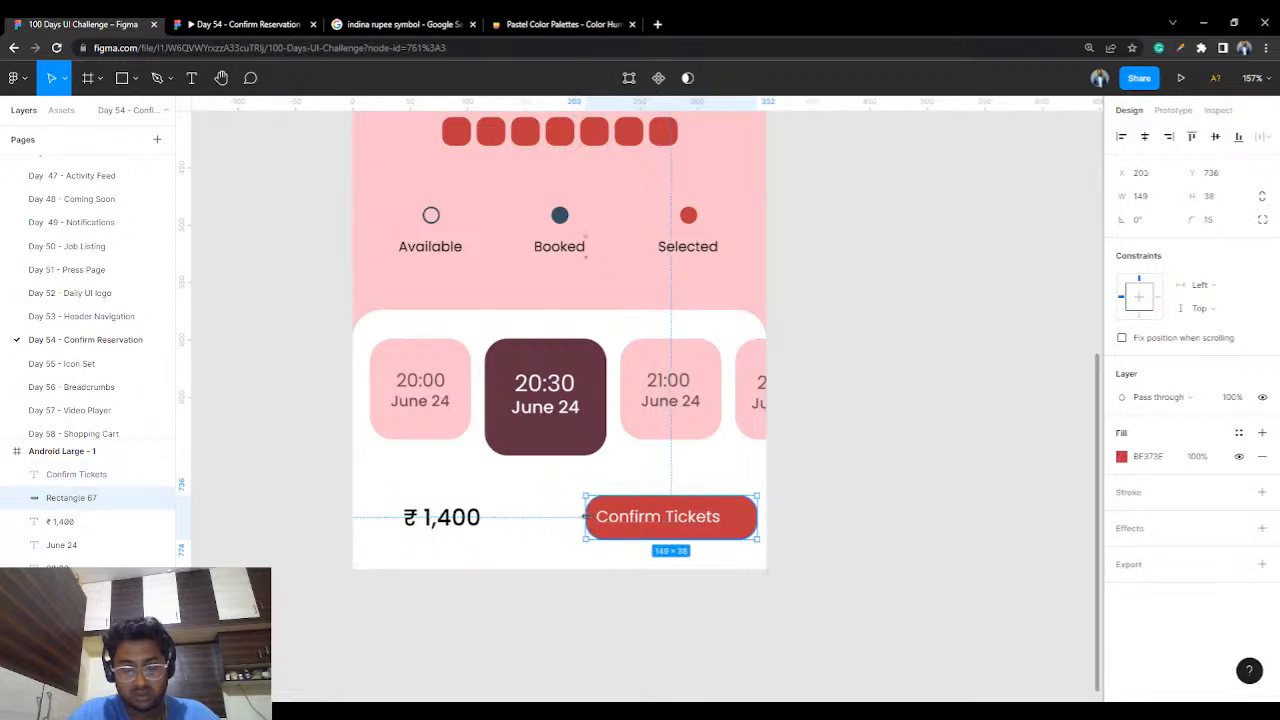
pyautogui.moveTo(686, 517)
pyautogui.mouseDown()
pyautogui.moveTo(700, 518)
pyautogui.moveTo(680, 518)
pyautogui.mouseUp()
pyautogui.click(843, 443)
# - Raise the ₹ 1,400 price slightly and shift the red button left to X 196
pyautogui.moveTo(484, 518); pyautogui.dragTo(489, 505)
pyautogui.click(869, 387)
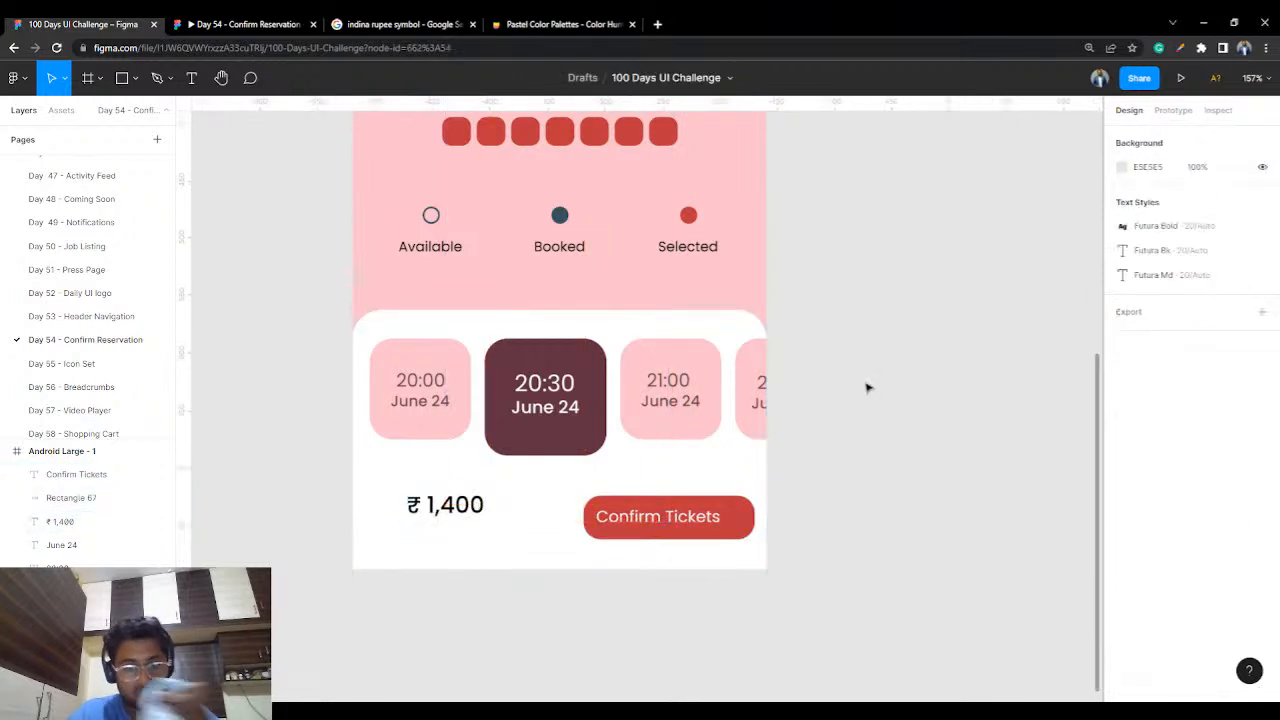
pyautogui.click(673, 536)
pyautogui.click(886, 517)
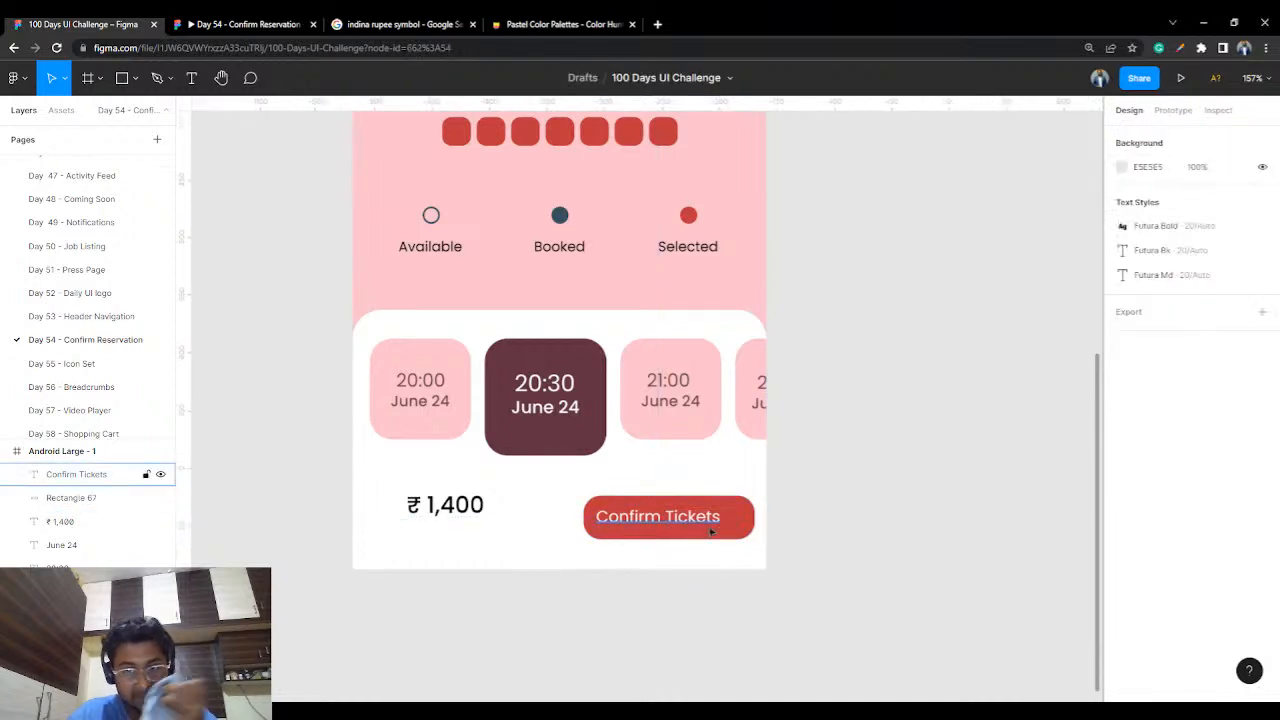
pyautogui.moveTo(746, 532); pyautogui.dragTo(740, 532)
pyautogui.click(866, 429)
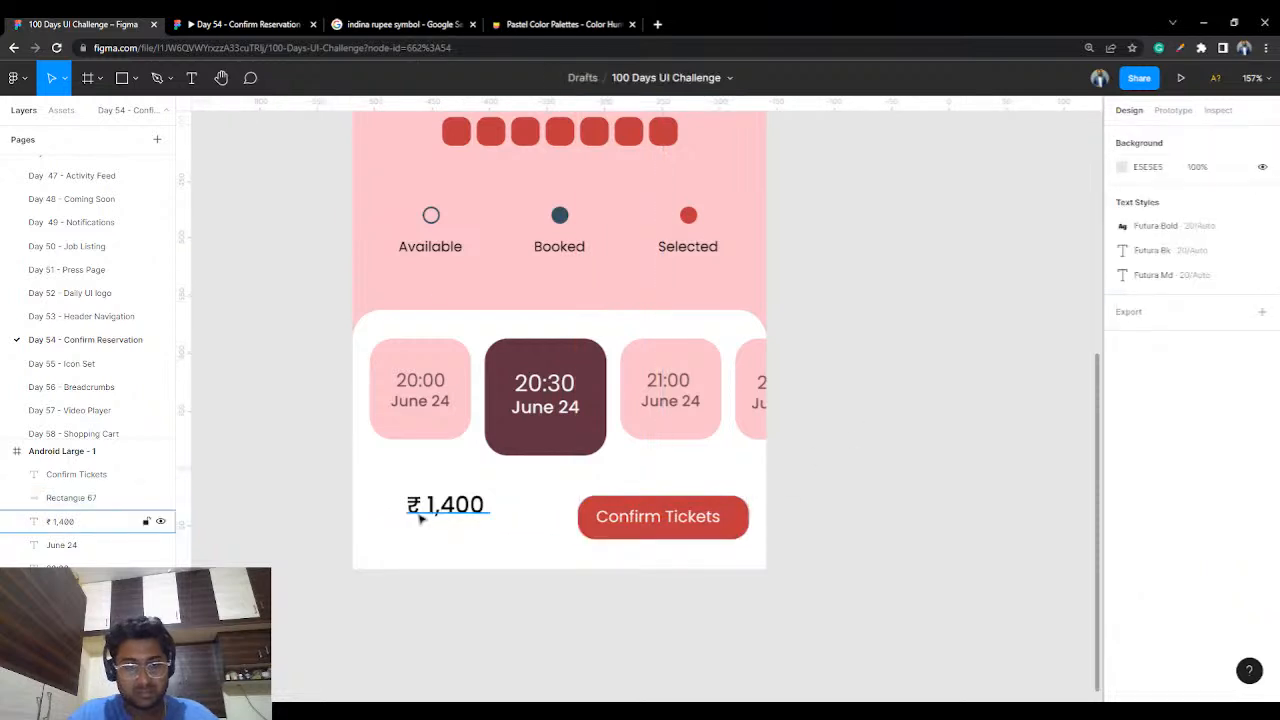
# - Add a "Total Price" text below the ₹ 1,400 price
pyautogui.scroll(3, 420, 514)
pyautogui.scroll(-2, 534, 507)
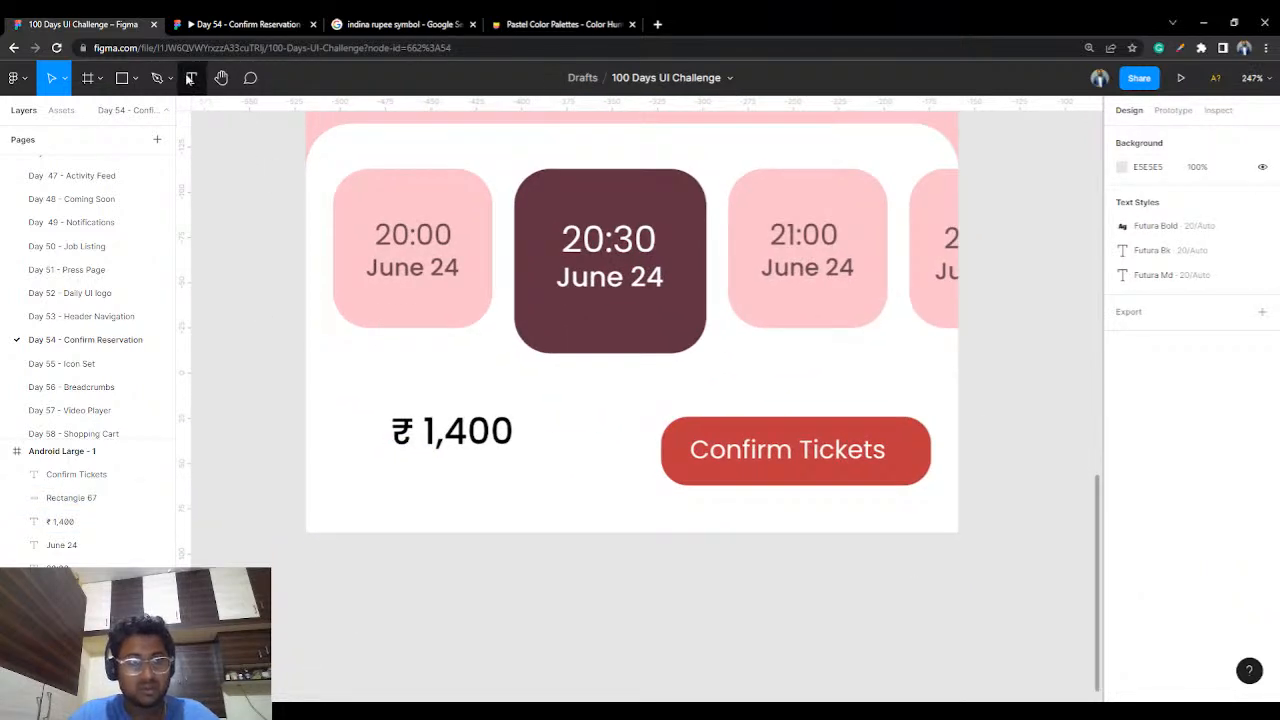
pyautogui.press('t')
pyautogui.click(407, 488)
pyautogui.write('T')
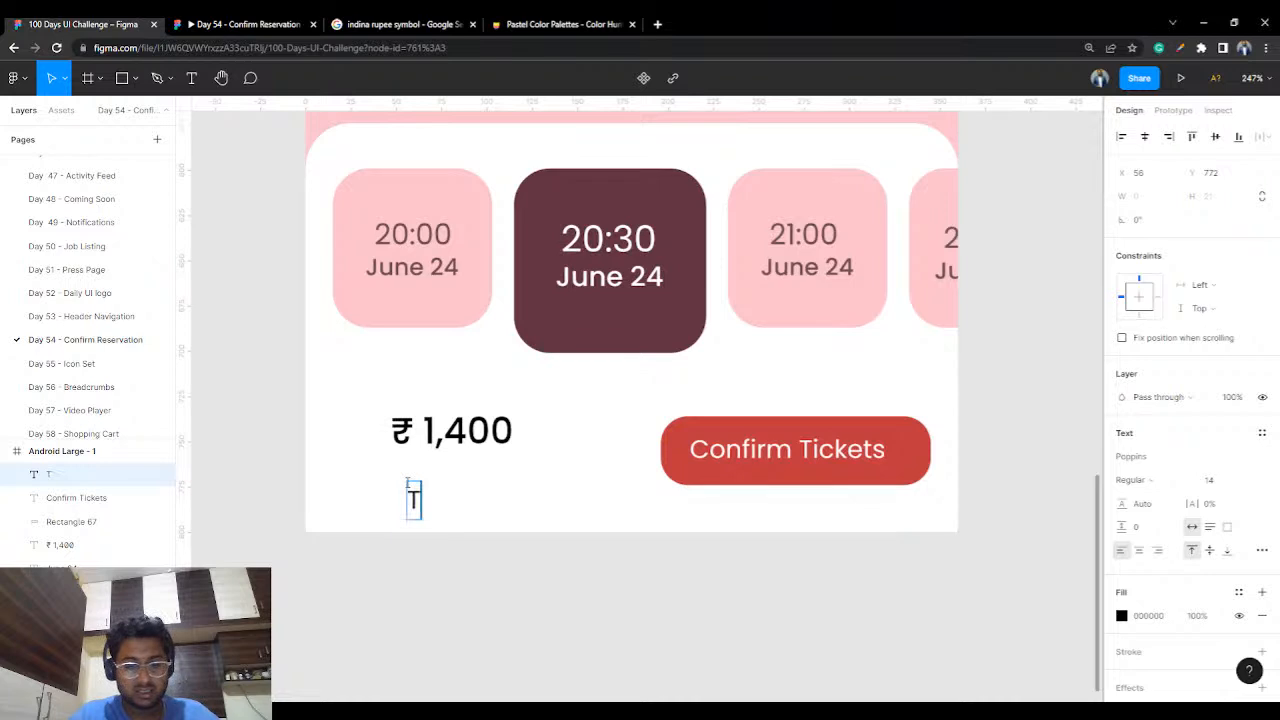
pyautogui.write('otal Price')
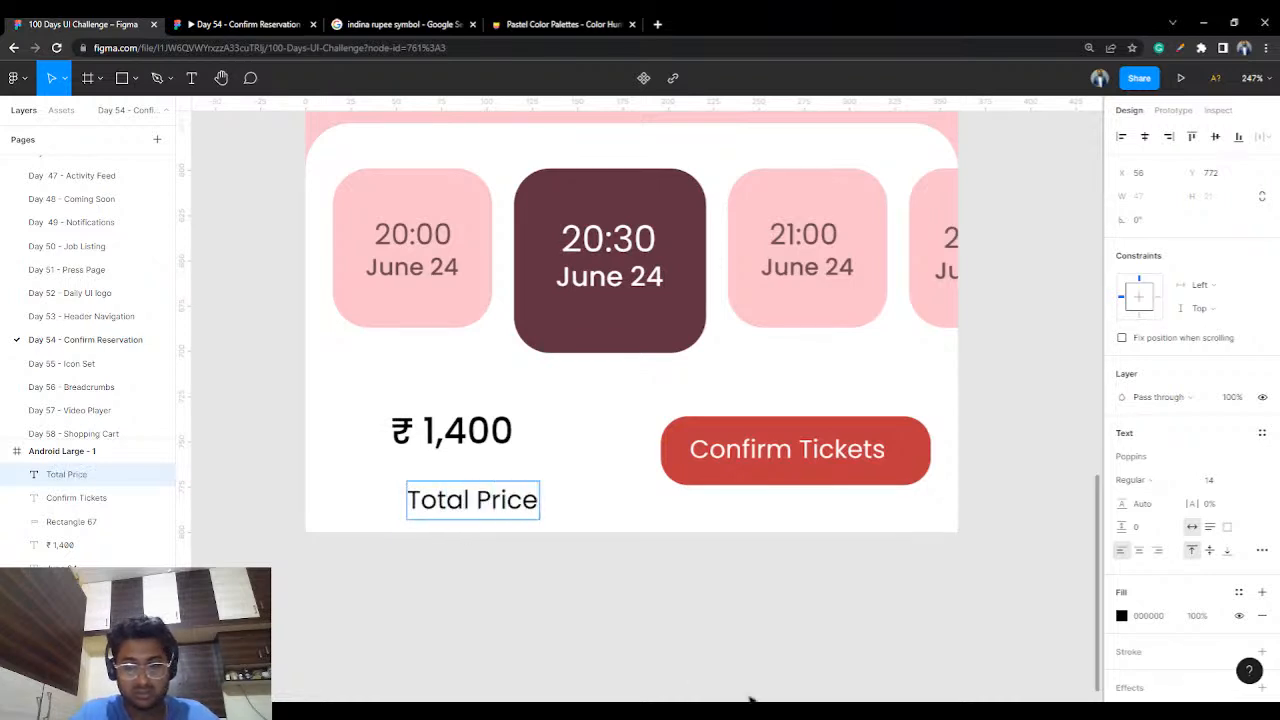
pyautogui.press('Escape')
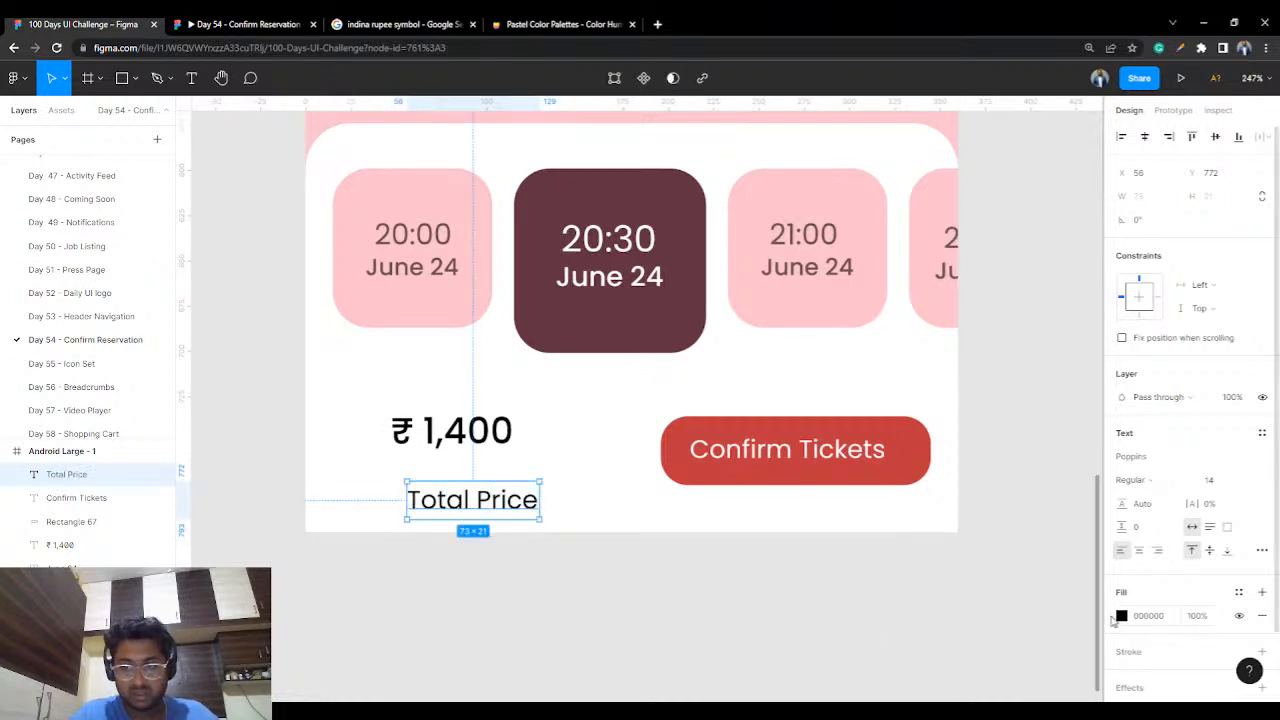
# - Set the "Total Price" text to Medium weight and fill it with grey 8E8E8E
pyautogui.click(1135, 481)
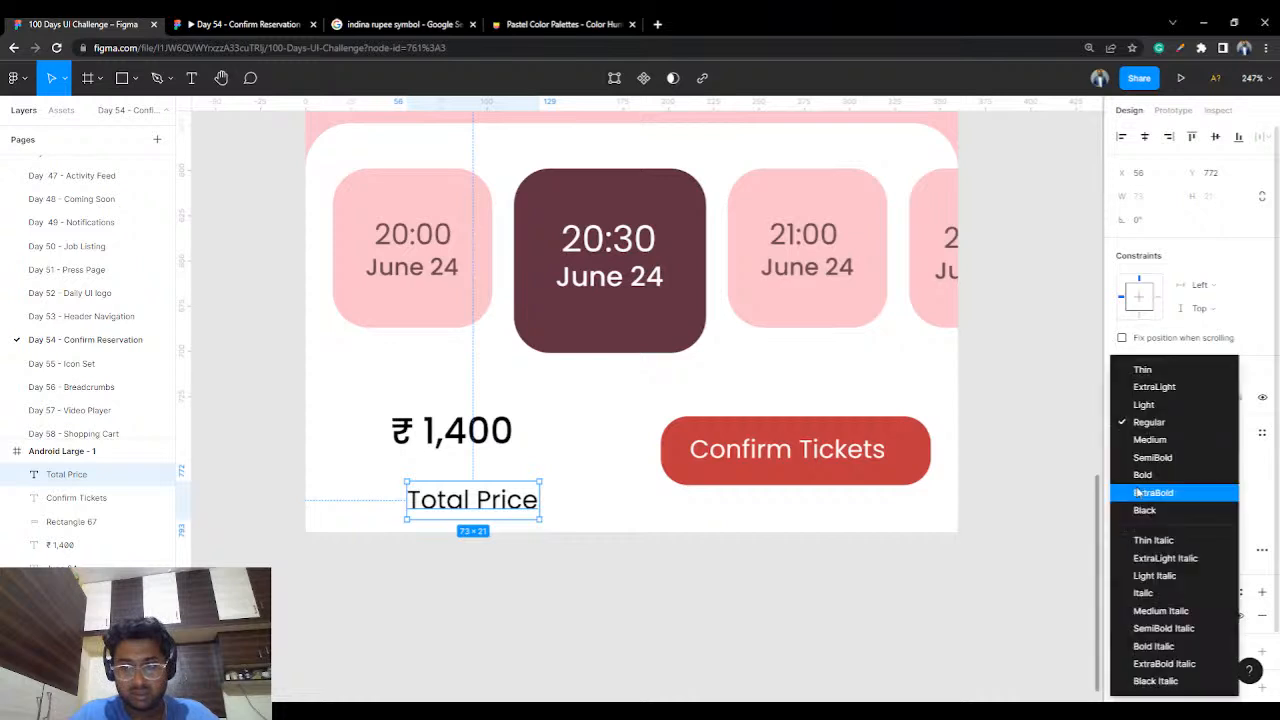
pyautogui.click(1152, 439)
pyautogui.click(1121, 615)
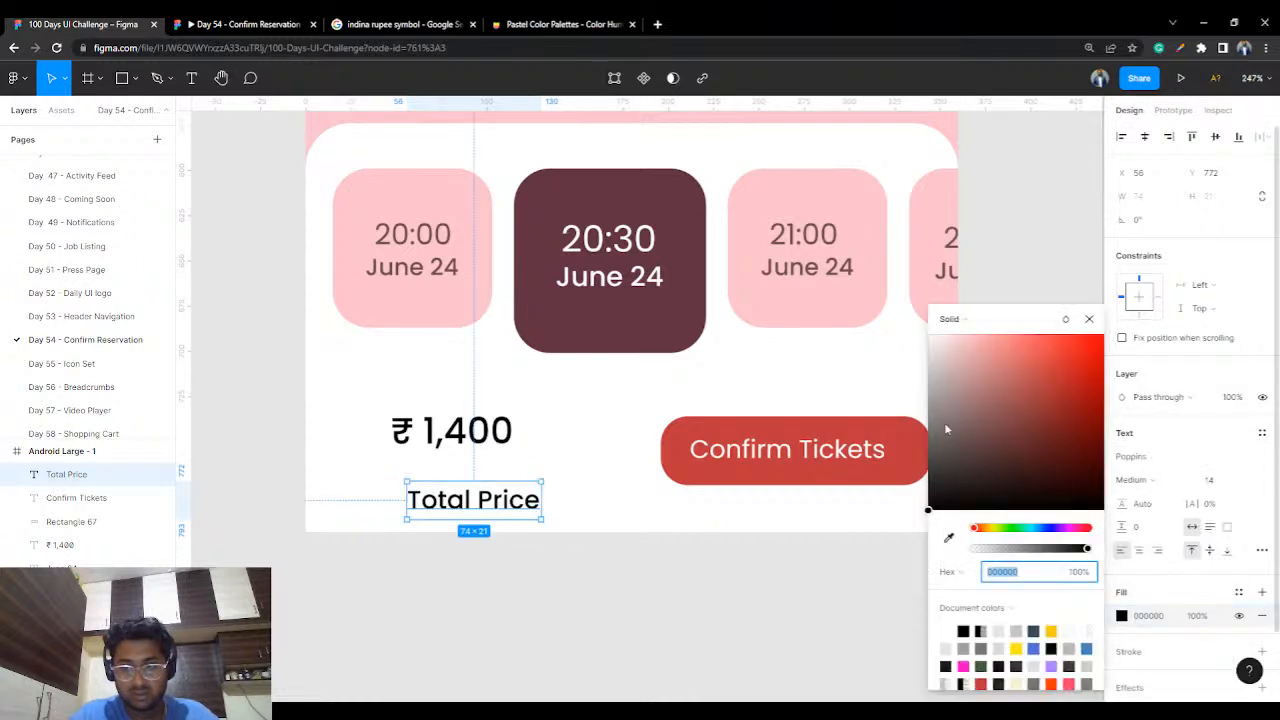
pyautogui.write('BEBEBE')
pyautogui.press('Return')
pyautogui.moveTo(921, 396); pyautogui.dragTo(908, 422)
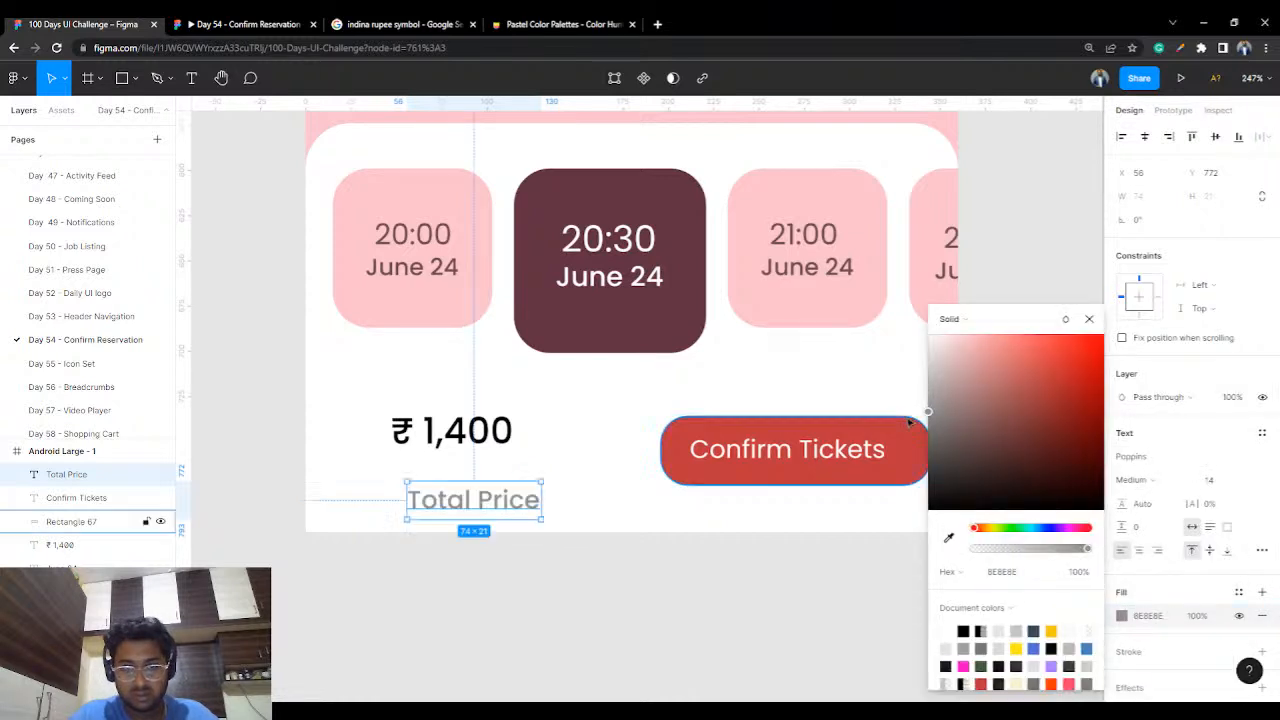
pyautogui.click(677, 614)
# - Move the "Total Price" label up and the price down so they stack closely, left-aligned
pyautogui.moveTo(486, 508); pyautogui.dragTo(472, 495)
pyautogui.moveTo(470, 443); pyautogui.dragTo(472, 488)
pyautogui.click(531, 557)
# - Nudge the "Confirm Tickets" text right to centre it in the red button
pyautogui.click(248, 24)
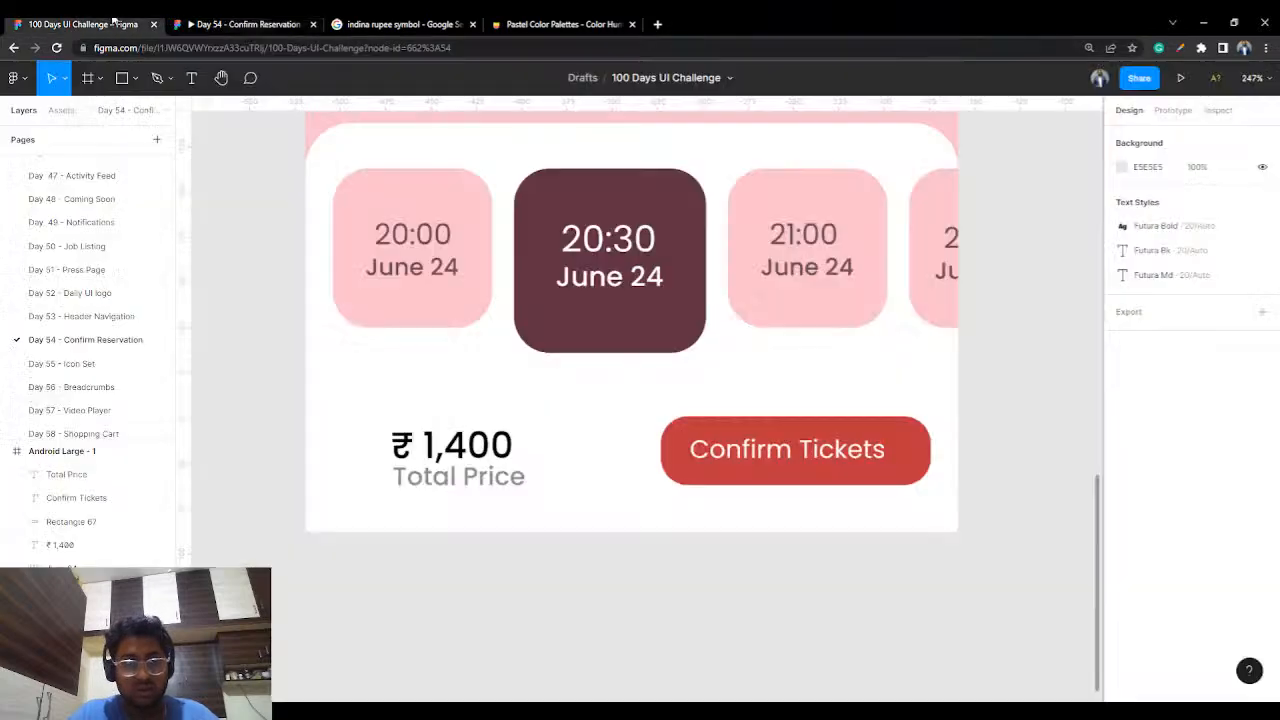
pyautogui.click(137, 22)
pyautogui.moveTo(785, 456)
pyautogui.mouseDown()
pyautogui.moveTo(800, 457)
pyautogui.moveTo(789, 456)
pyautogui.mouseUp()
pyautogui.click(1016, 420)
pyautogui.moveTo(1020, 412); pyautogui.dragTo(1021, 455)
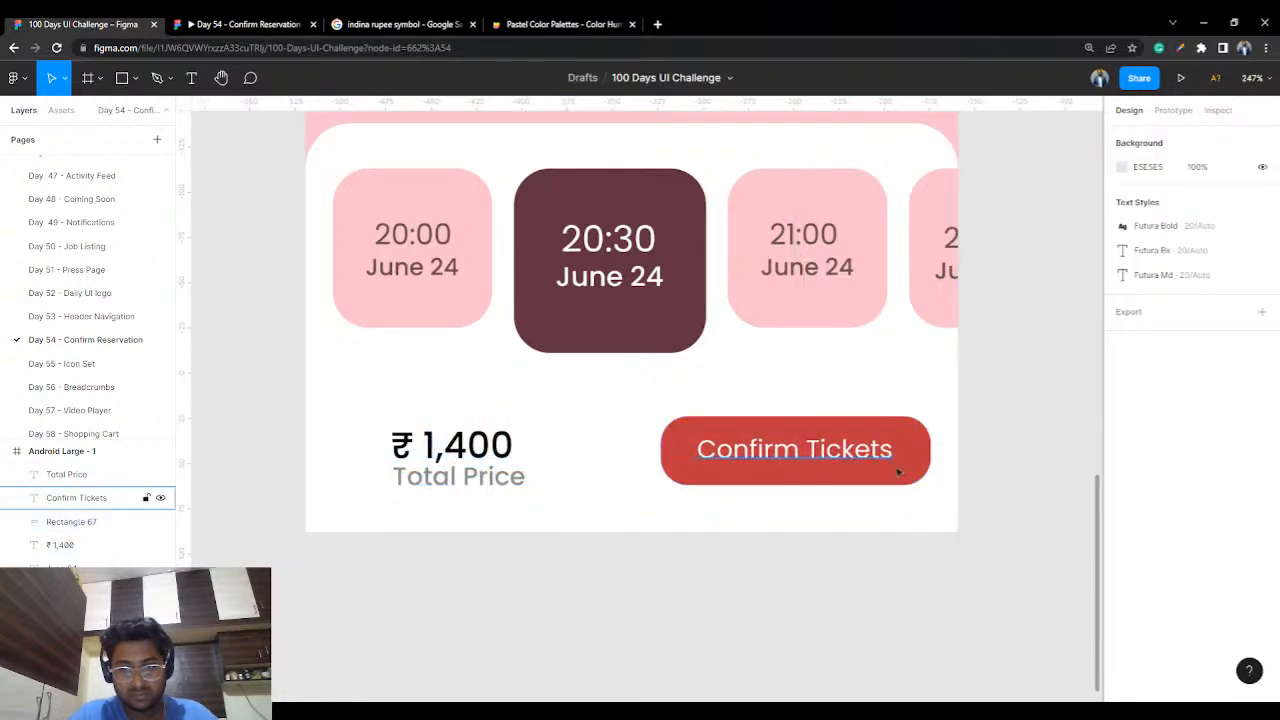
# - Group the red button with its text and name the group "Confirm Tickets"
pyautogui.click(891, 480)
pyautogui.keyDown('shift'); pyautogui.click(851, 460); pyautogui.keyUp('shift')
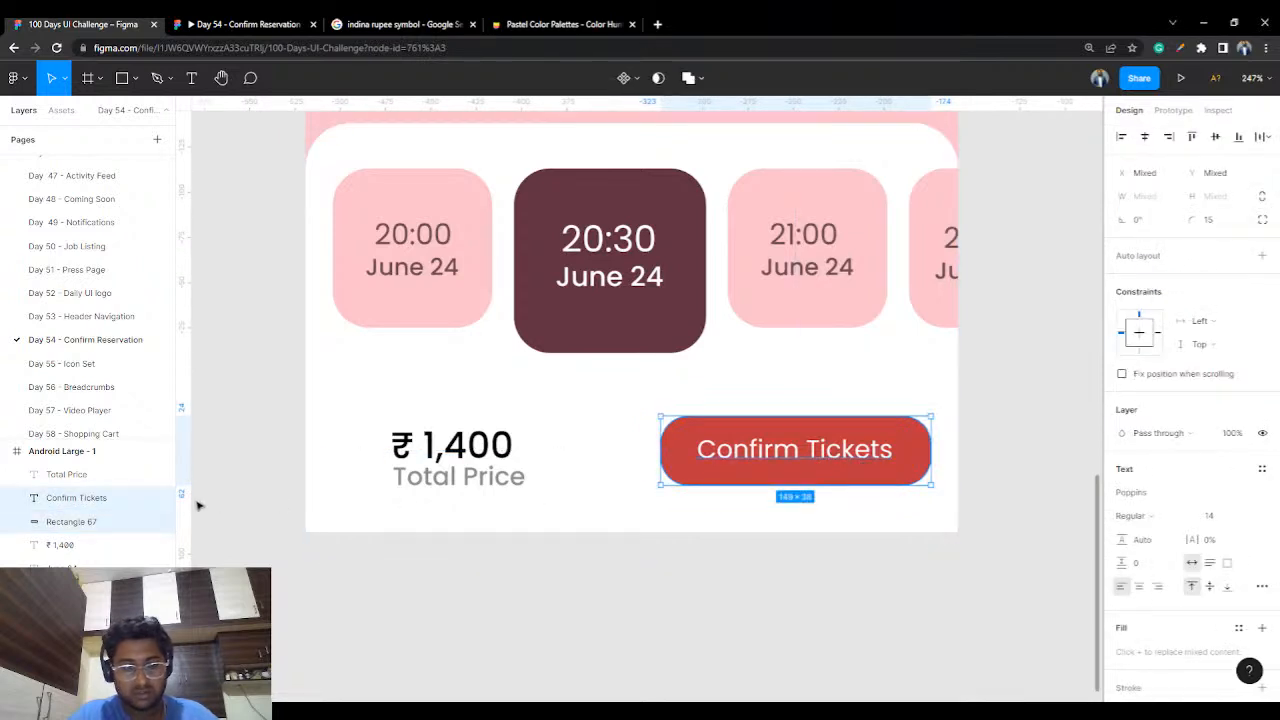
pyautogui.hotkey('ctrl', 'g')
pyautogui.doubleClick(79, 498)
pyautogui.write('Confirm Tickets')
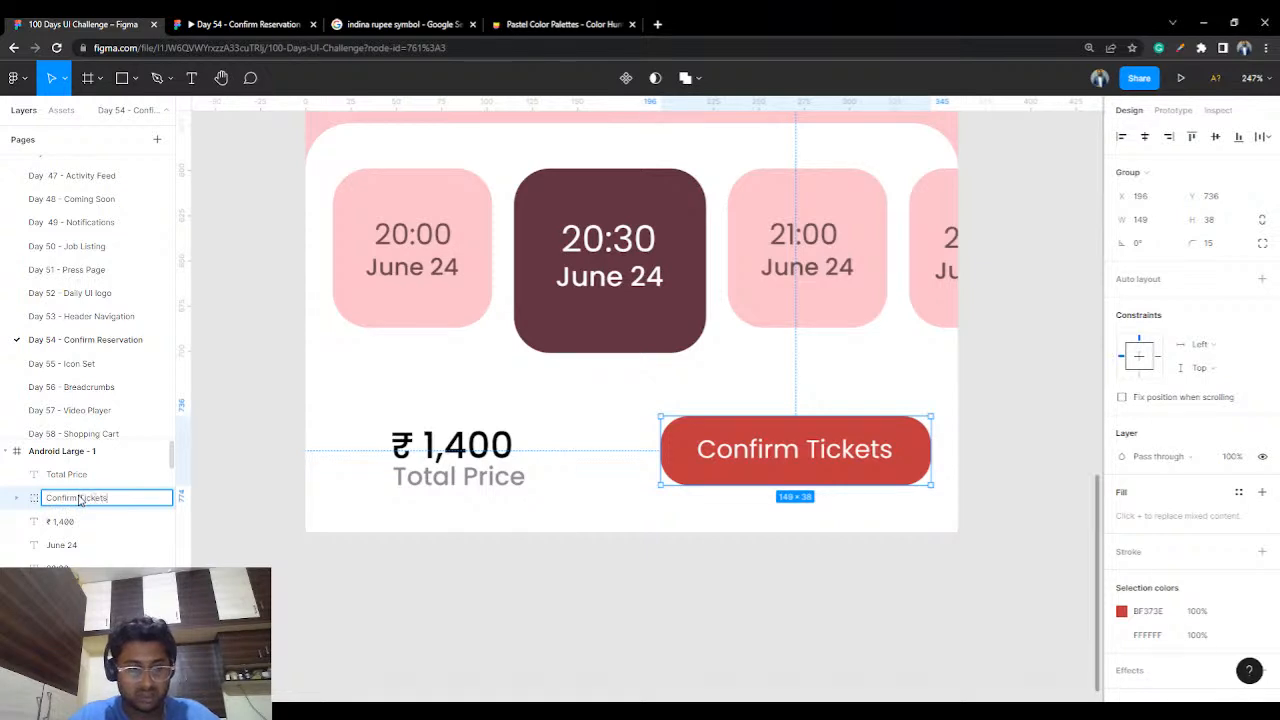
pyautogui.press('Return')
# - Set the ₹ 1,400 price's letter spacing to 5.5% to match the width of the label below
pyautogui.click(440, 452)
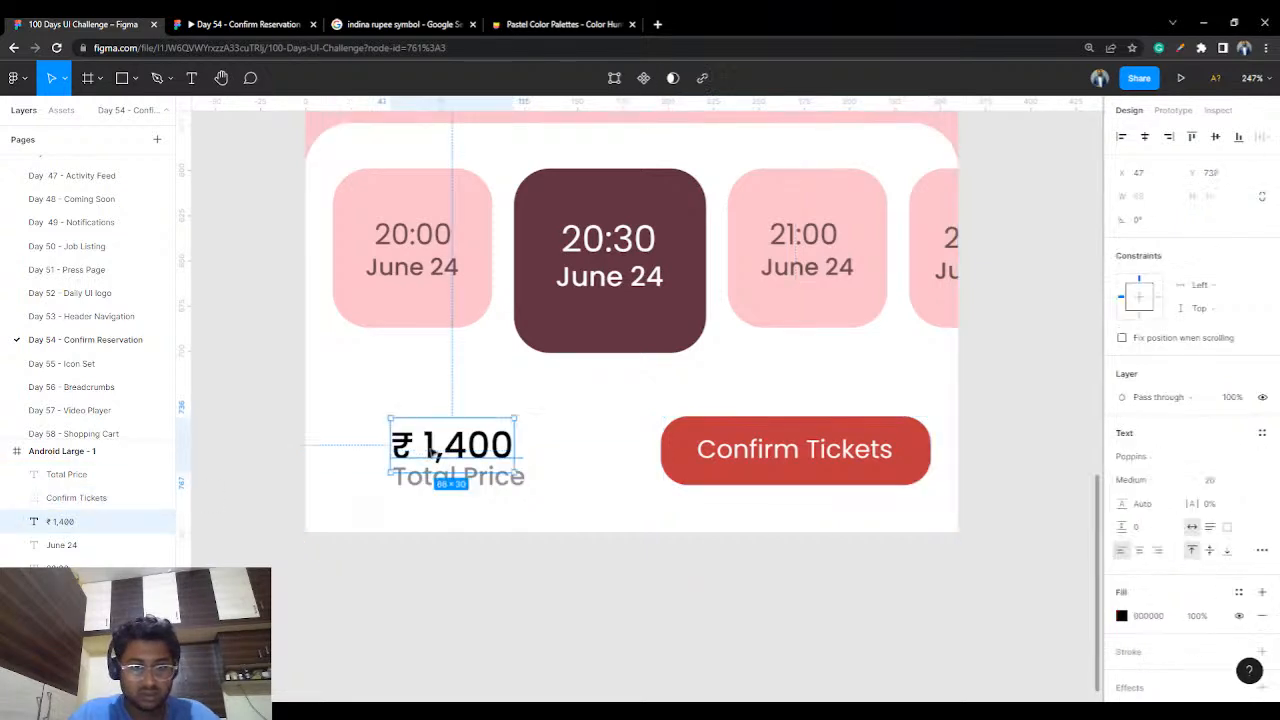
pyautogui.keyDown('shift'); pyautogui.click(522, 480); pyautogui.keyUp('shift')
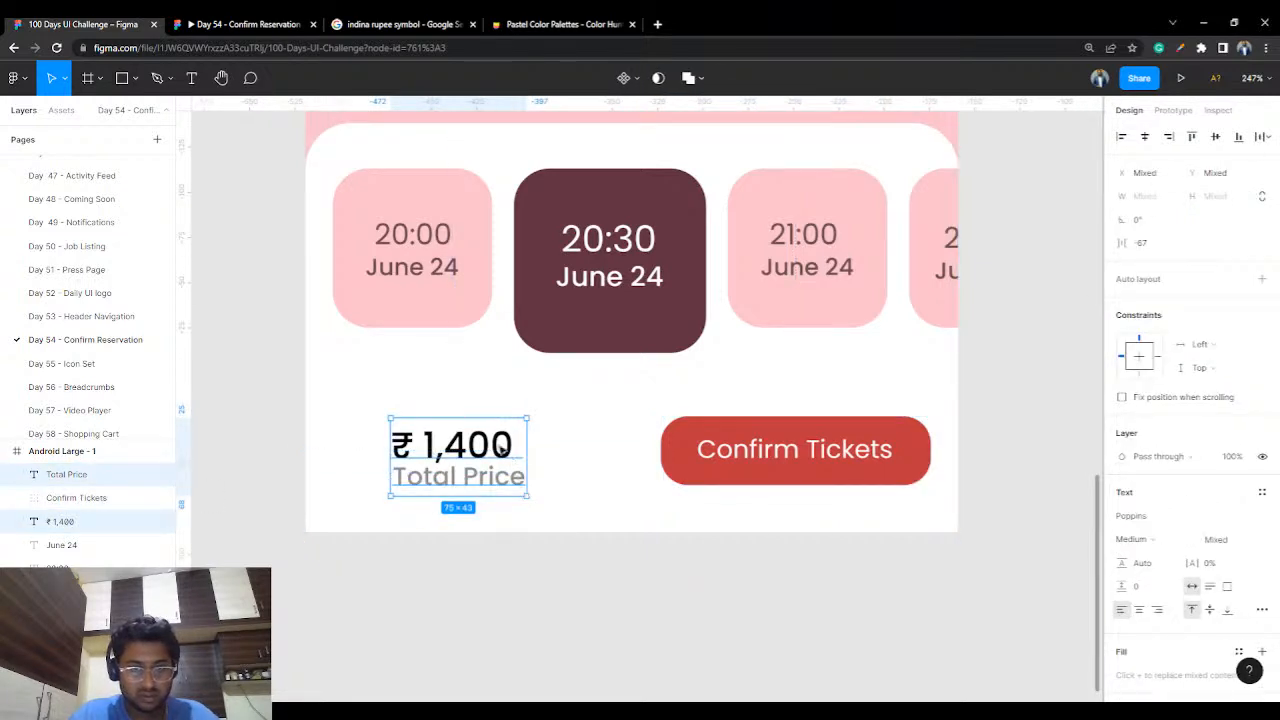
pyautogui.click(502, 450)
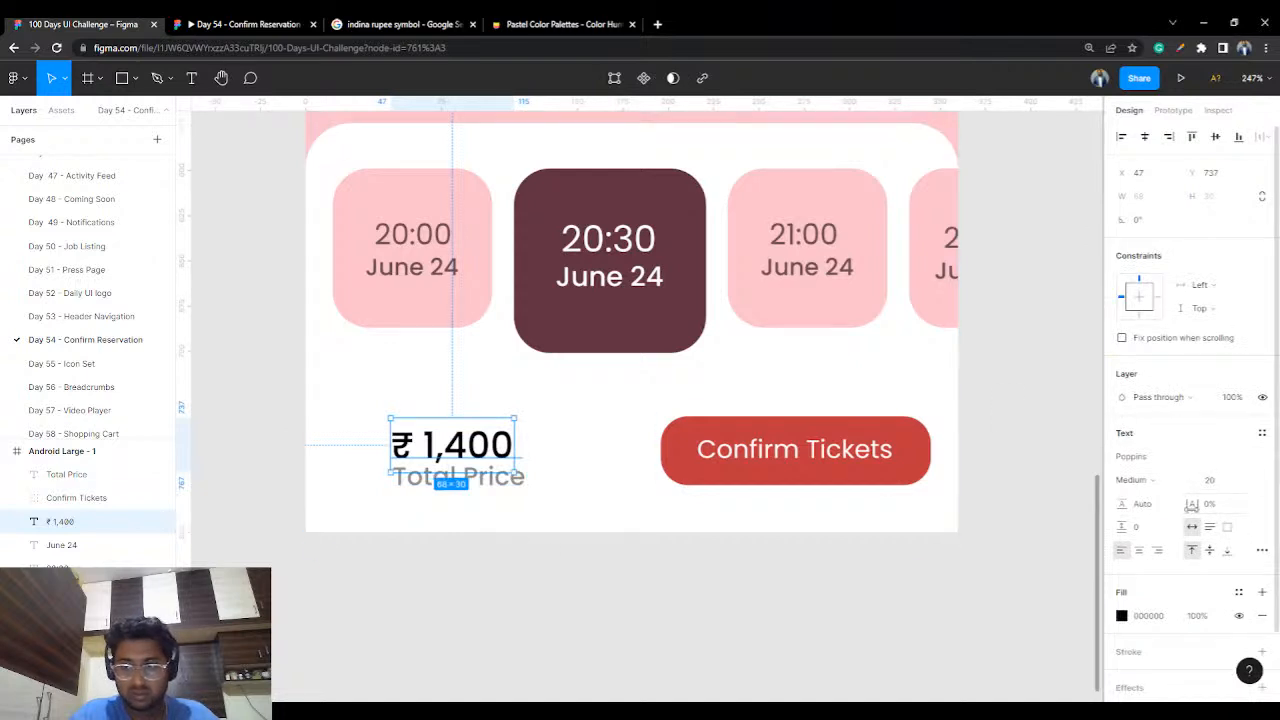
pyautogui.click(1194, 506)
pyautogui.moveTo(1194, 506); pyautogui.dragTo(1200, 506)
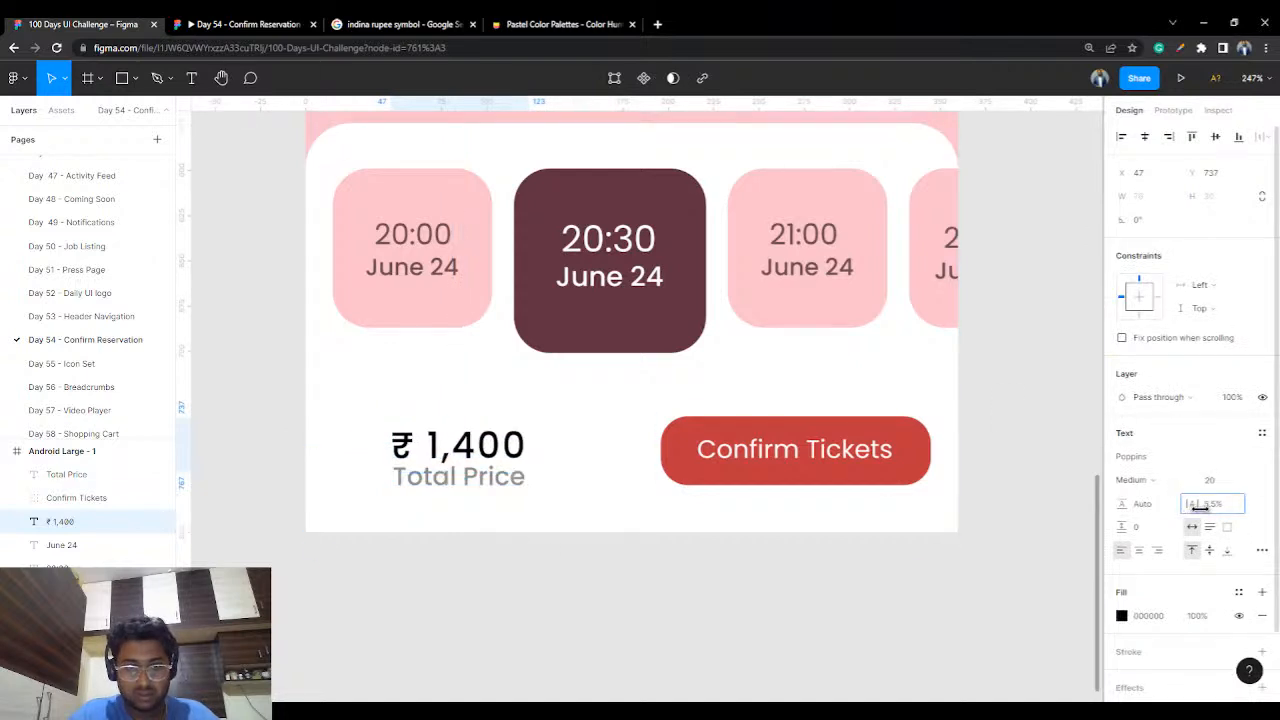
pyautogui.click(622, 655)
# - Group the ₹ 1,400 price with its label and name the group "Total Price"
pyautogui.click(436, 450)
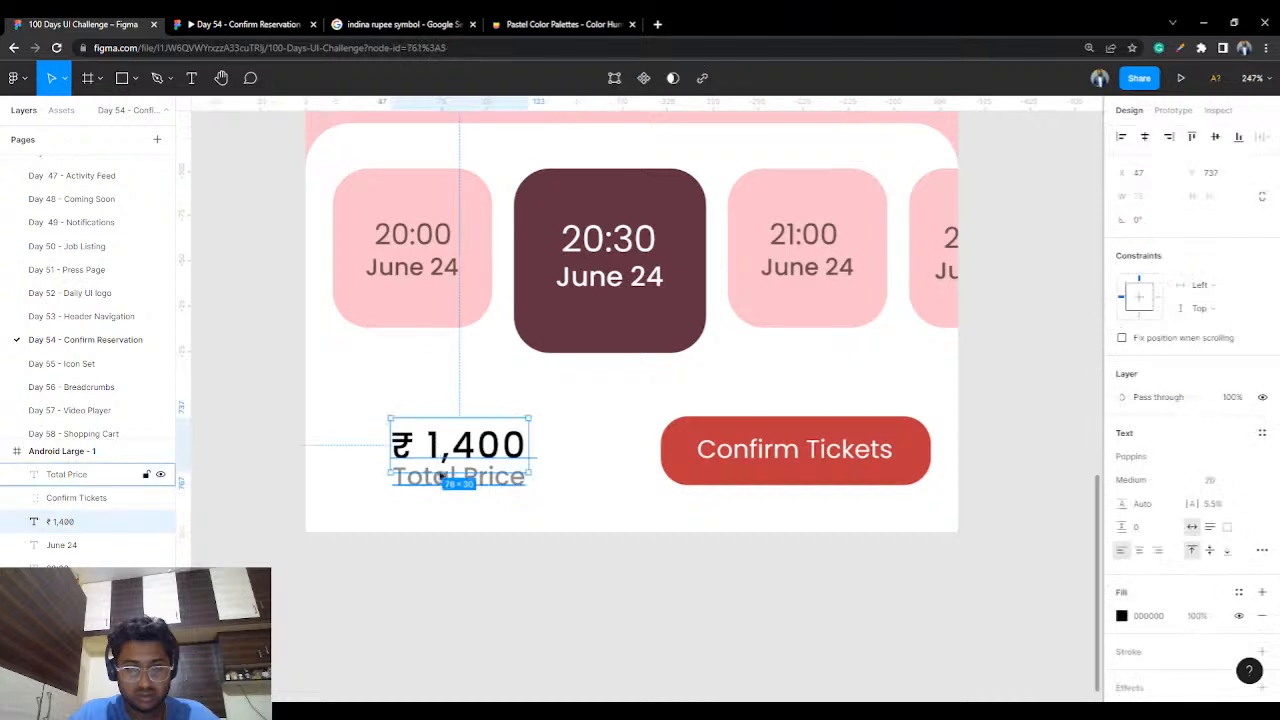
pyautogui.keyDown('shift'); pyautogui.click(410, 494); pyautogui.keyUp('shift')
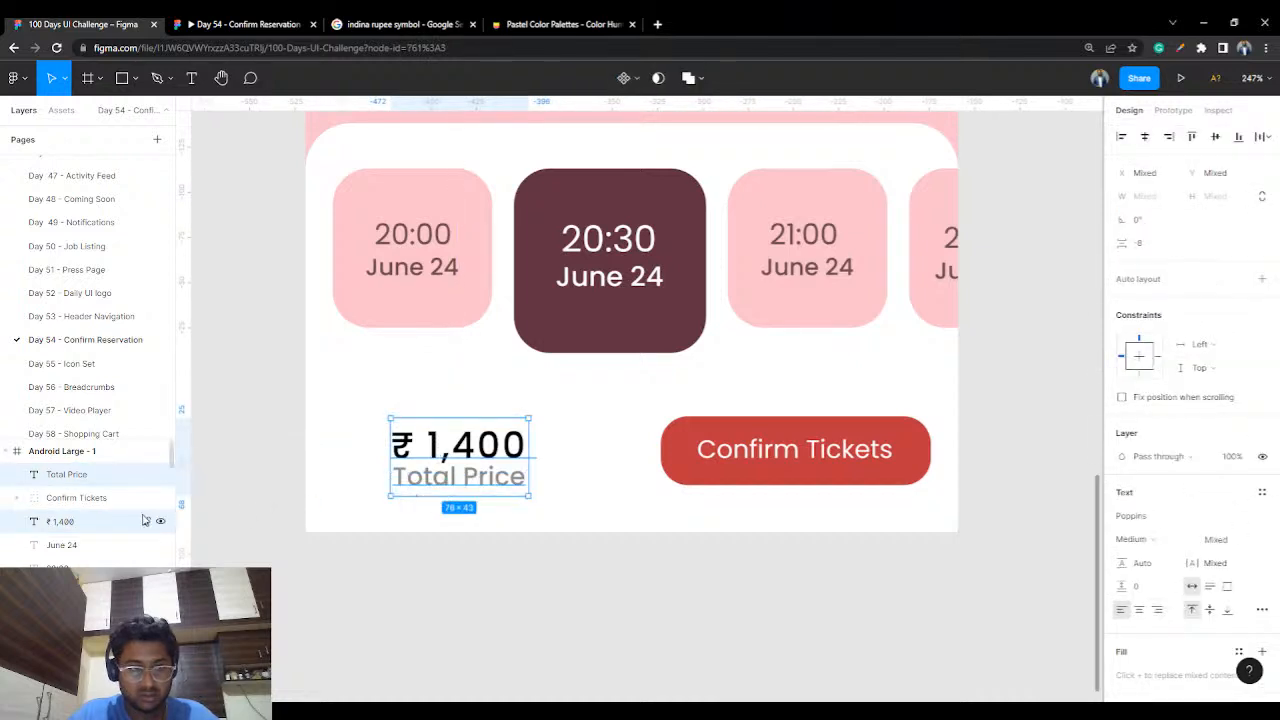
pyautogui.hotkey('ctrl', 'g')
pyautogui.doubleClick(85, 476)
pyautogui.write('Total Pr')
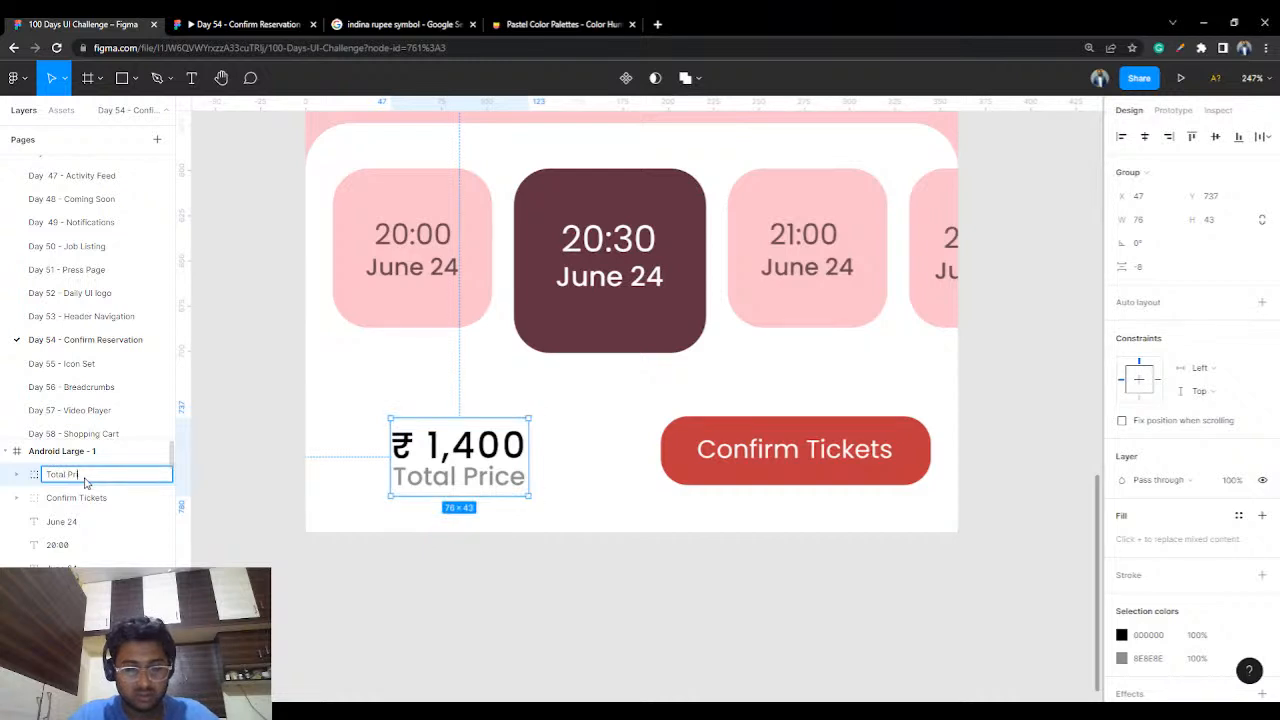
pyautogui.write('ice')
pyautogui.click(540, 611)
# - Select the white panel with its time cards, price and button, and nudge it all up a few pixels
pyautogui.scroll(-3, 540, 611)
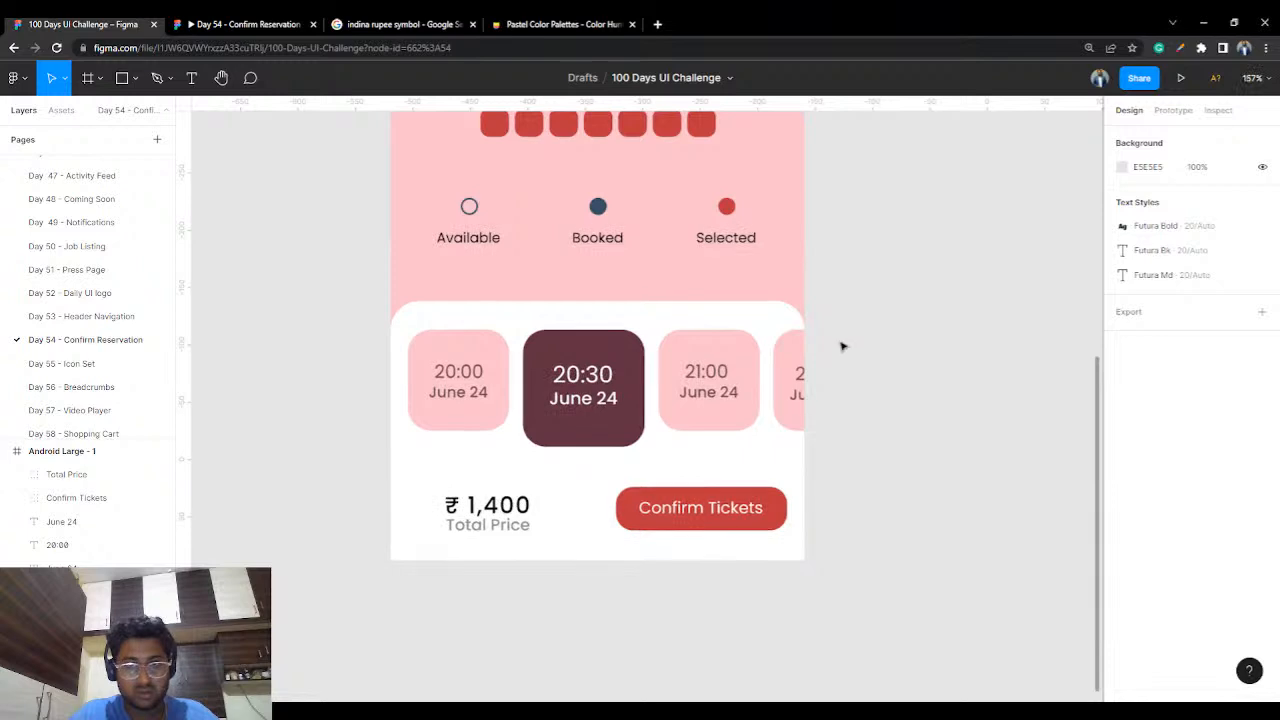
pyautogui.moveTo(815, 313); pyautogui.dragTo(343, 583)
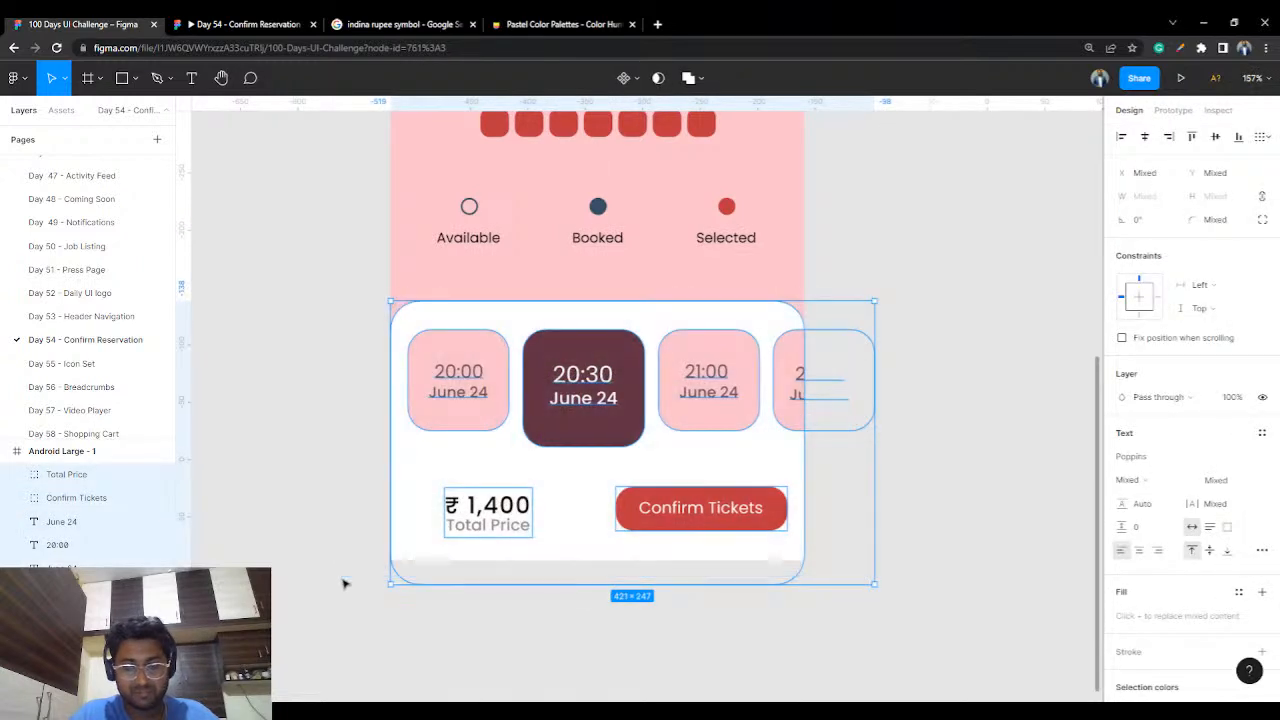
pyautogui.press('Up')
pyautogui.press('Up')
pyautogui.press('Up')
pyautogui.press('Up')
pyautogui.press('Up')
pyautogui.press('Up')
pyautogui.press('Up')
pyautogui.press('Up')
pyautogui.press('Up')
pyautogui.press('Up')
pyautogui.press('Up')
pyautogui.press('Down')
pyautogui.press('Down')
pyautogui.press('Down')
pyautogui.press('Down')
pyautogui.press('Down')
pyautogui.press('Down')
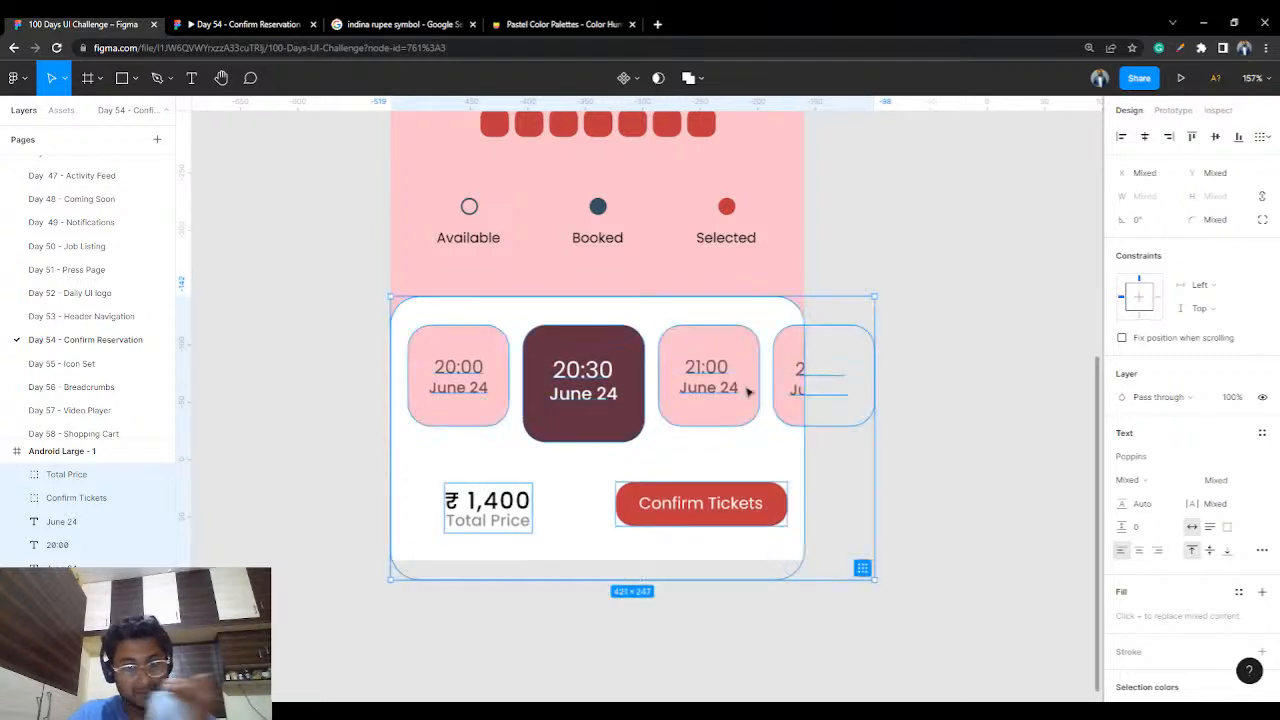
# - Stretch the white panel's bottom edge further below the frame so its lower rounded corners are clipped off
pyautogui.click(960, 331)
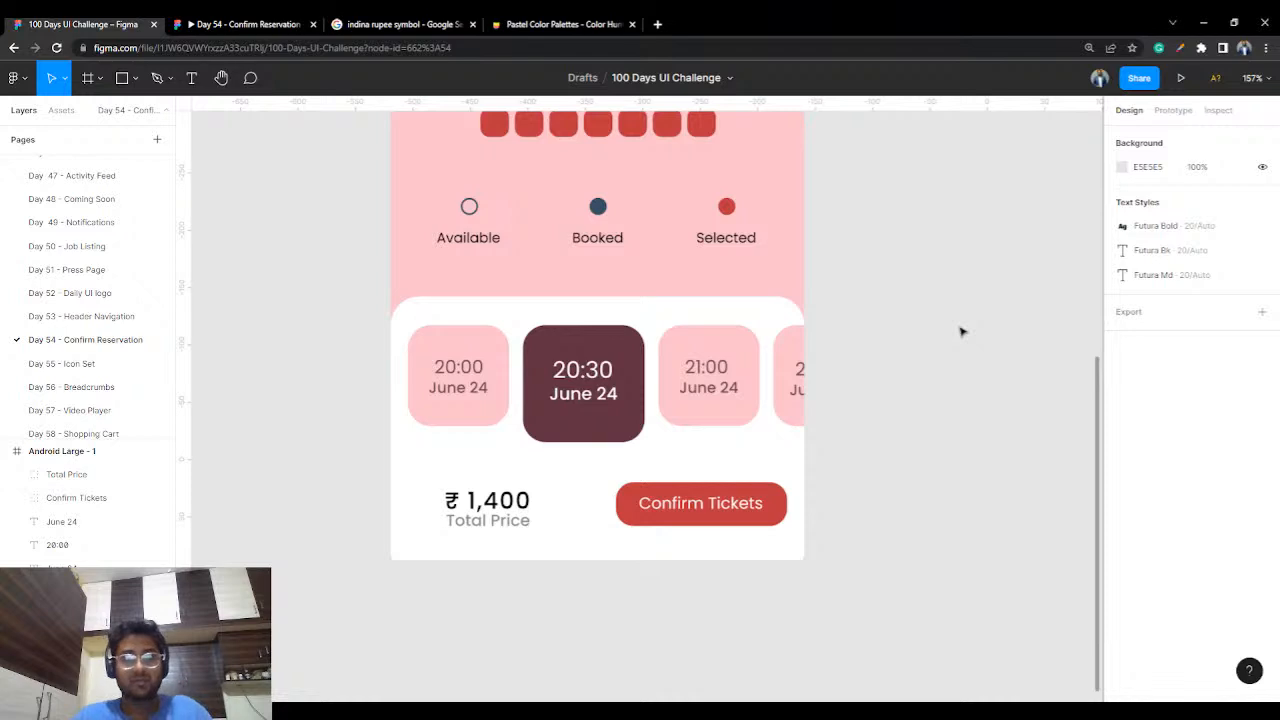
pyautogui.click(452, 558)
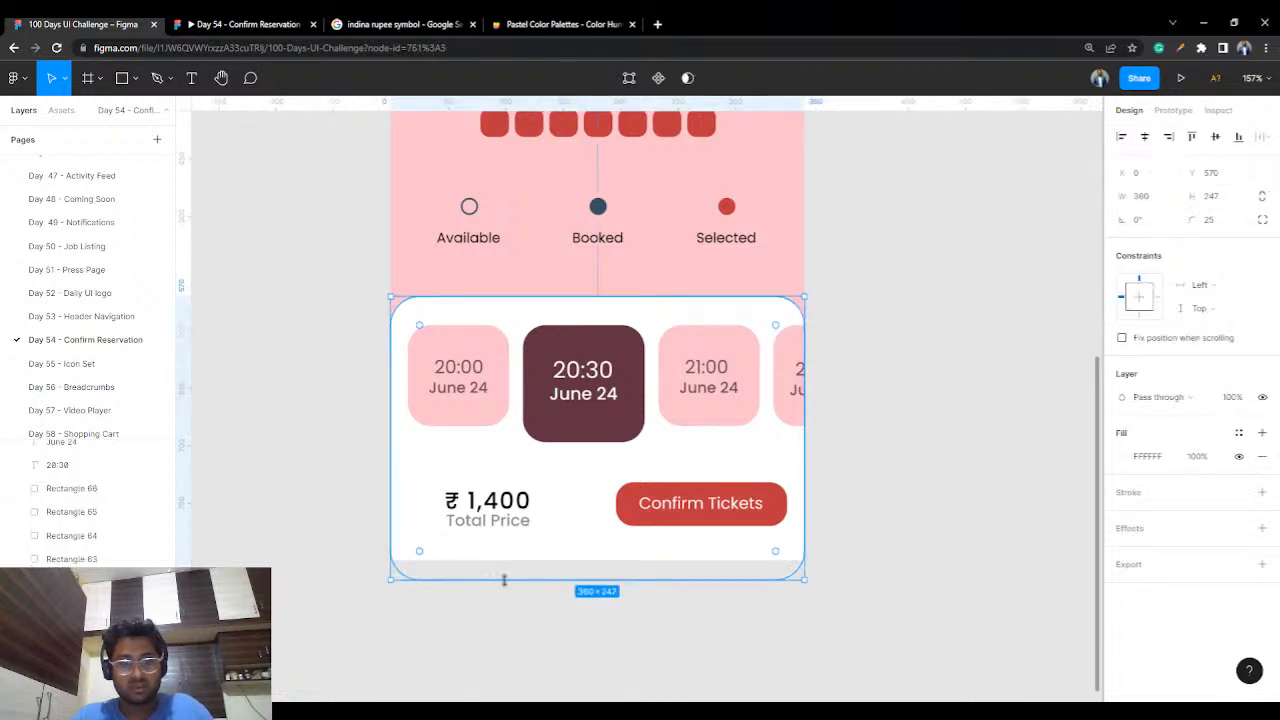
pyautogui.click(1262, 220)
pyautogui.moveTo(628, 581); pyautogui.dragTo(630, 592)
pyautogui.click(975, 372)
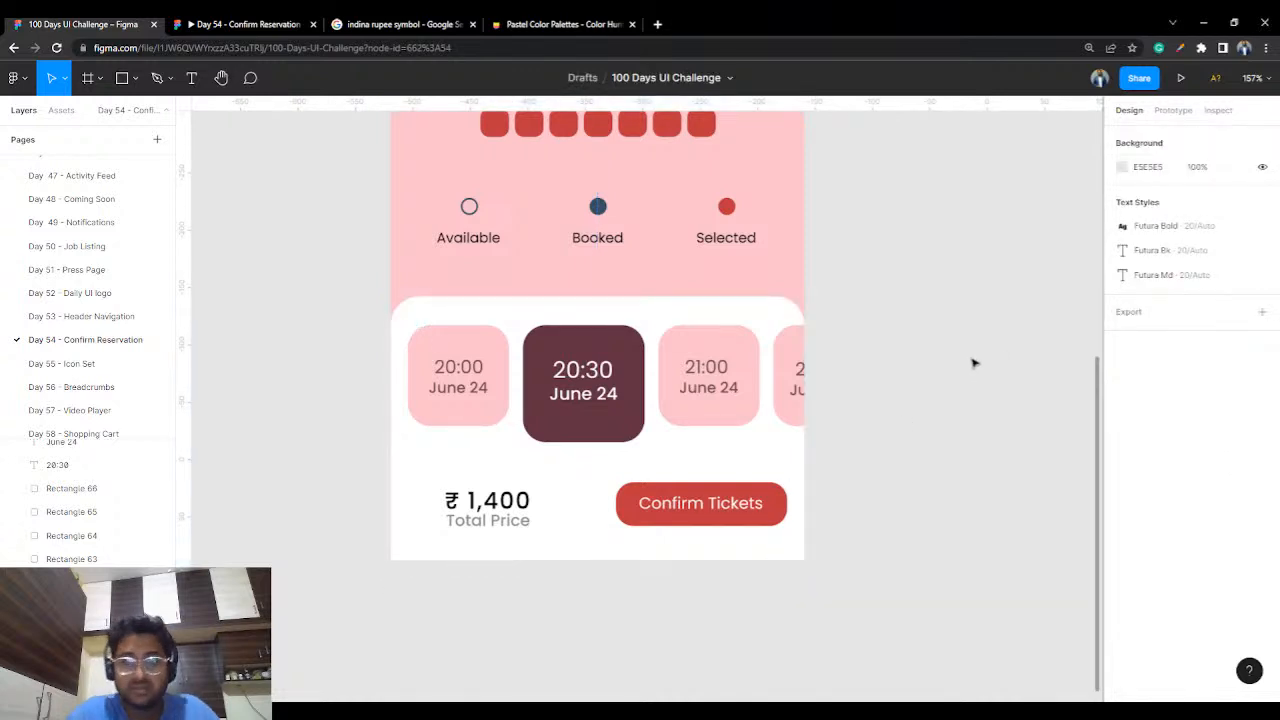
# - Move the curved cinema screen line down a few pixels, closer to the seat grid
pyautogui.scroll(-3, 946, 349)
pyautogui.moveTo(914, 271); pyautogui.dragTo(811, 511)
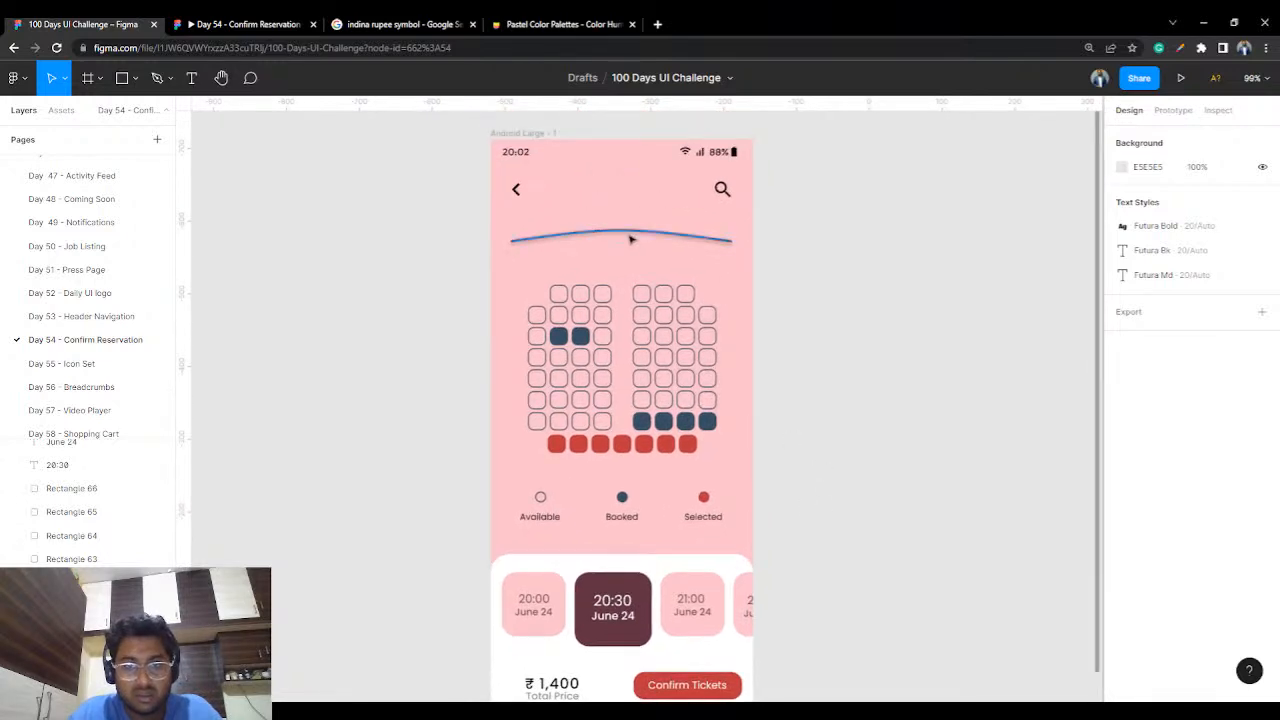
pyautogui.moveTo(630, 238); pyautogui.dragTo(627, 232)
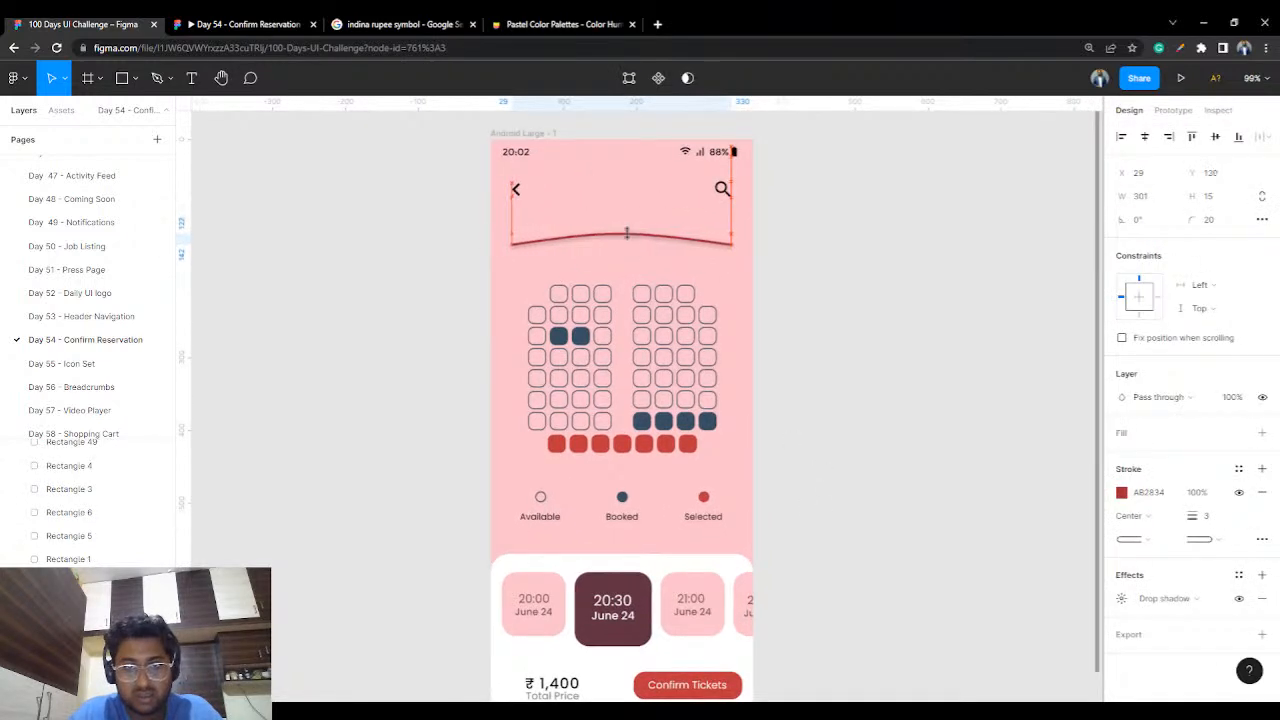
pyautogui.click(840, 369)
# - Review the whole seat reservation screen on the canvas and compare it with its prototype preview
pyautogui.moveTo(840, 369); pyautogui.dragTo(845, 239)
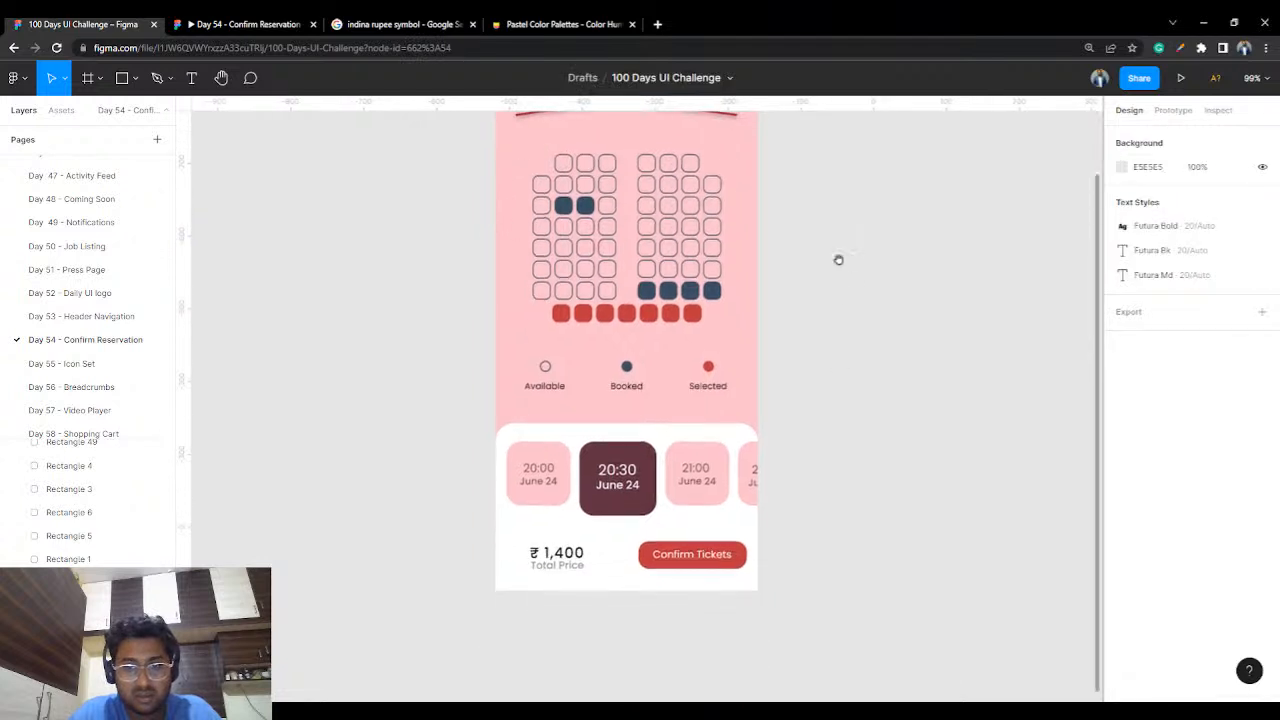
pyautogui.scroll(-1, 837, 297)
pyautogui.moveTo(791, 306); pyautogui.dragTo(770, 446)
pyautogui.scroll(-3, 771, 446)
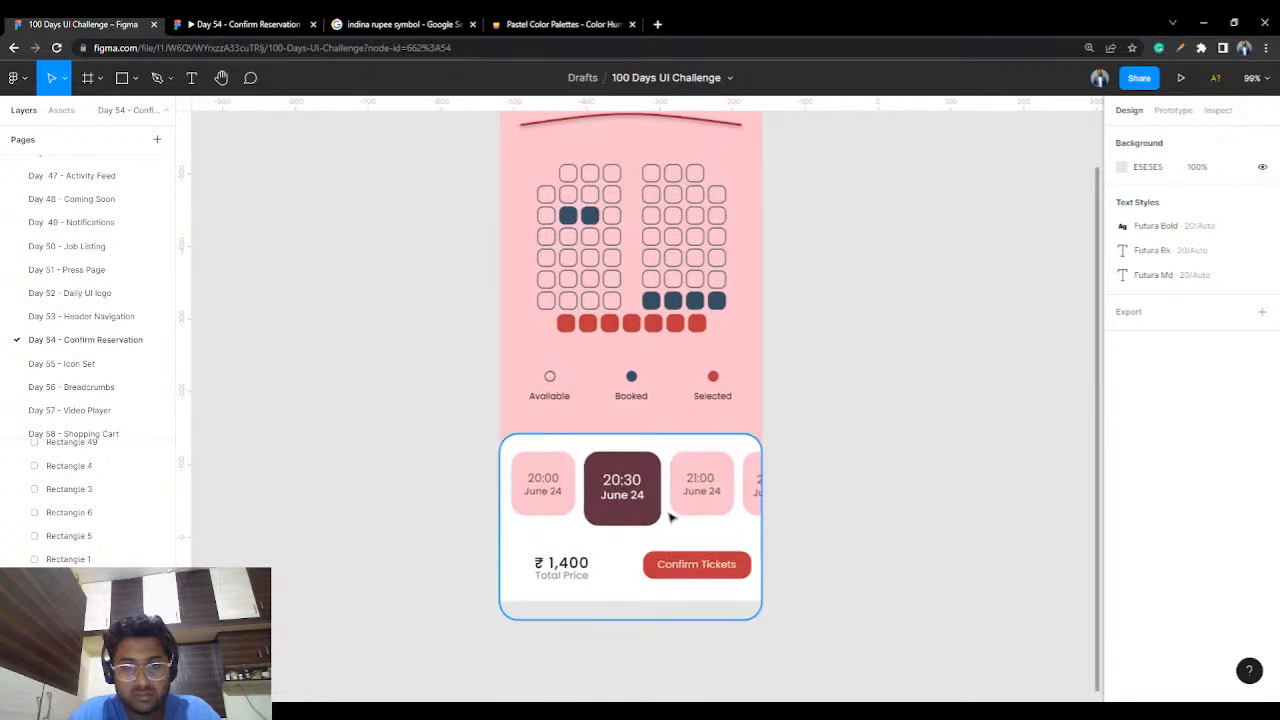
pyautogui.scroll(3, 848, 497)
pyautogui.scroll(-5, 849, 497)
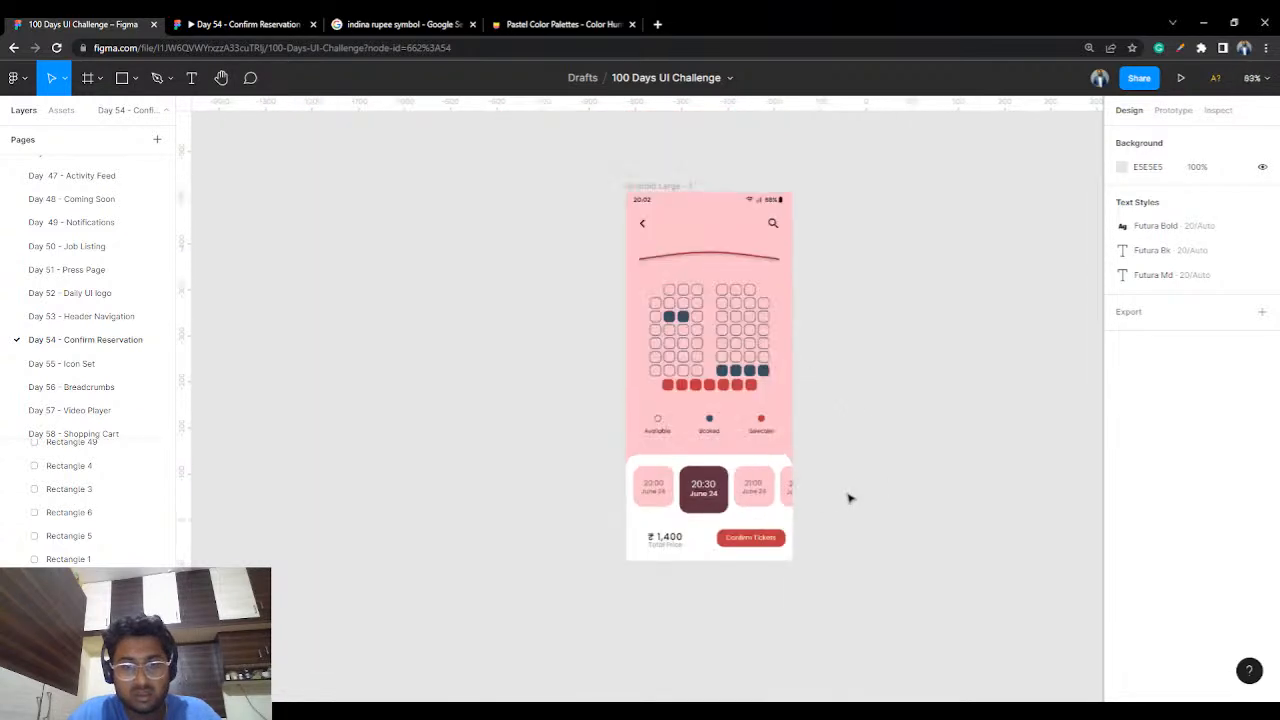
pyautogui.moveTo(857, 408); pyautogui.dragTo(800, 432)
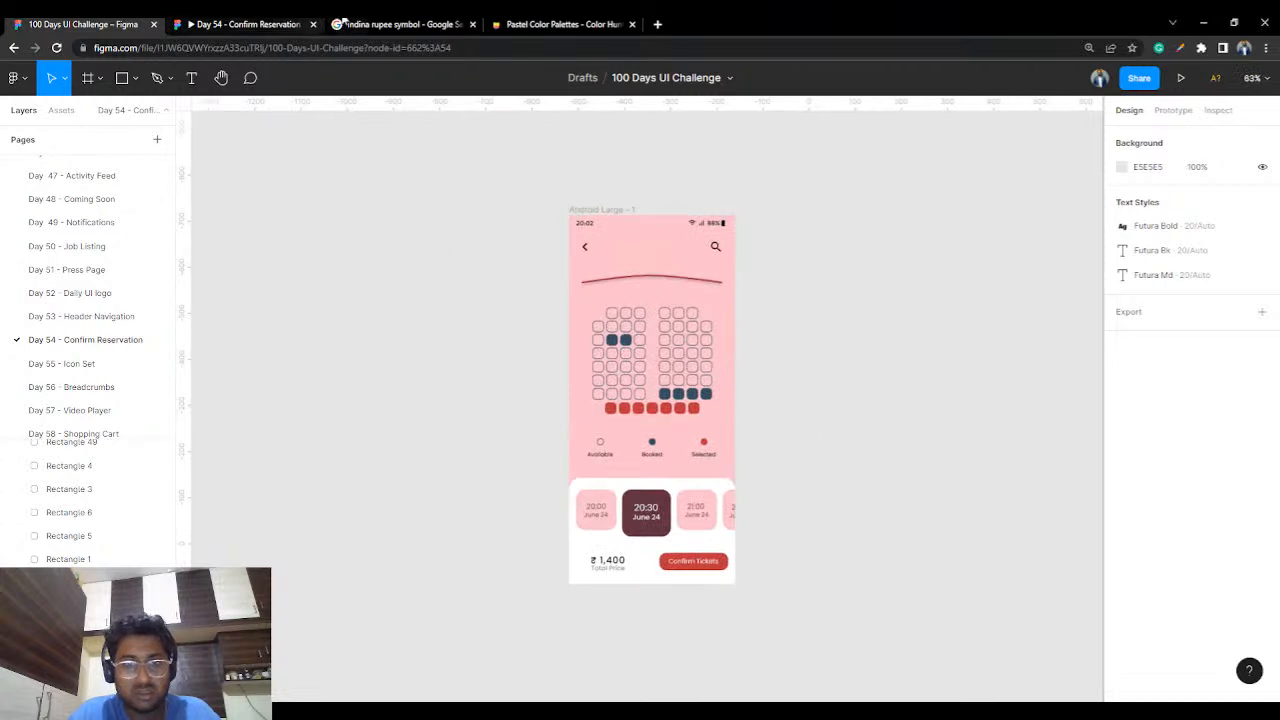
pyautogui.click(278, 23)
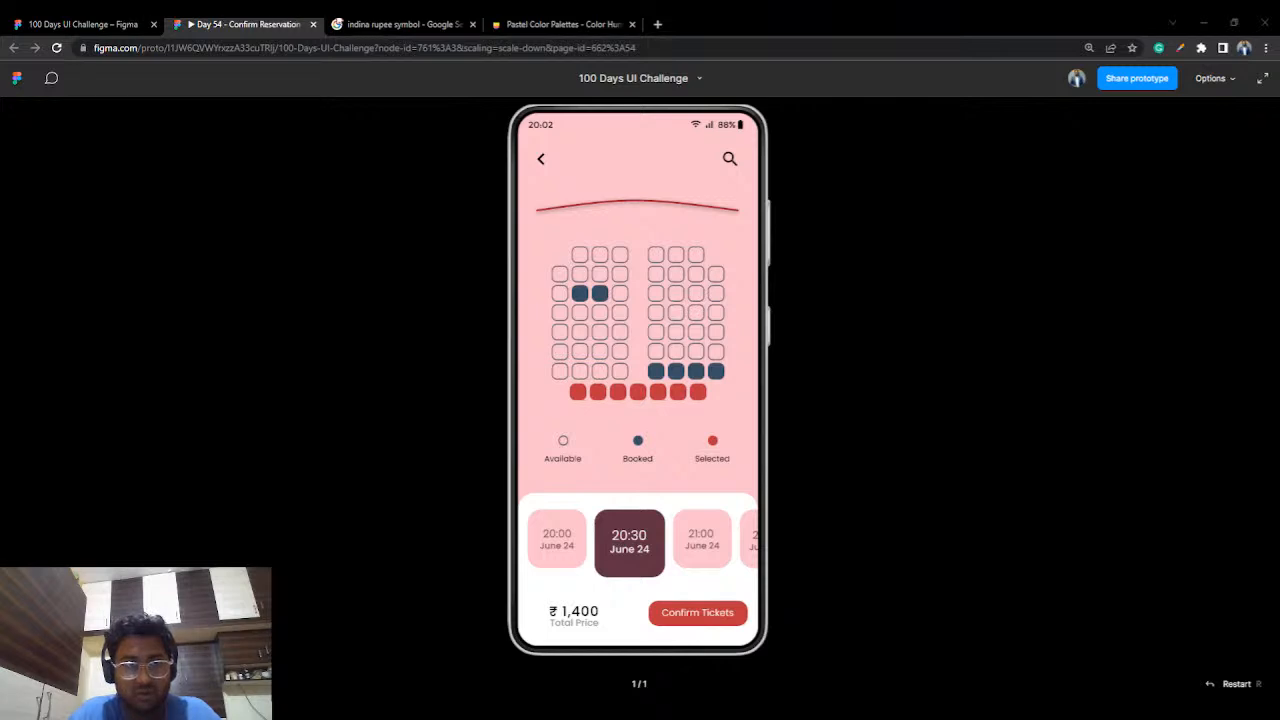
pyautogui.click(95, 23)
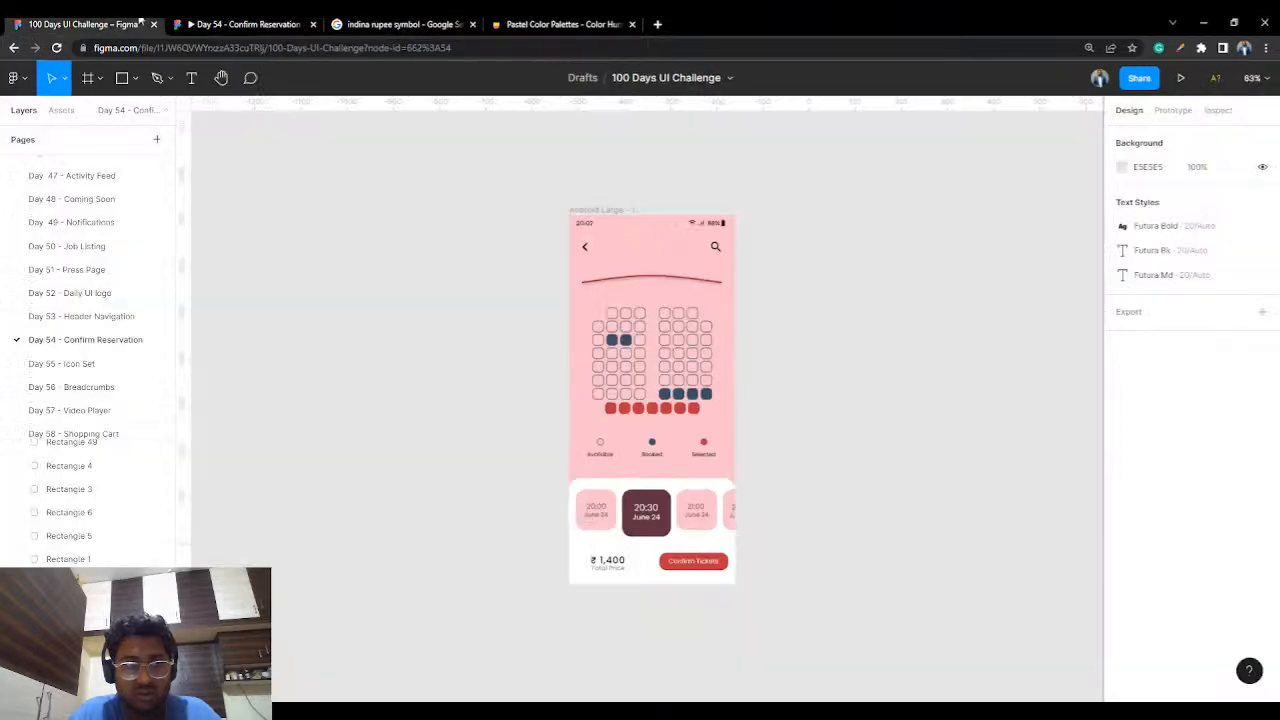
pyautogui.click(278, 23)
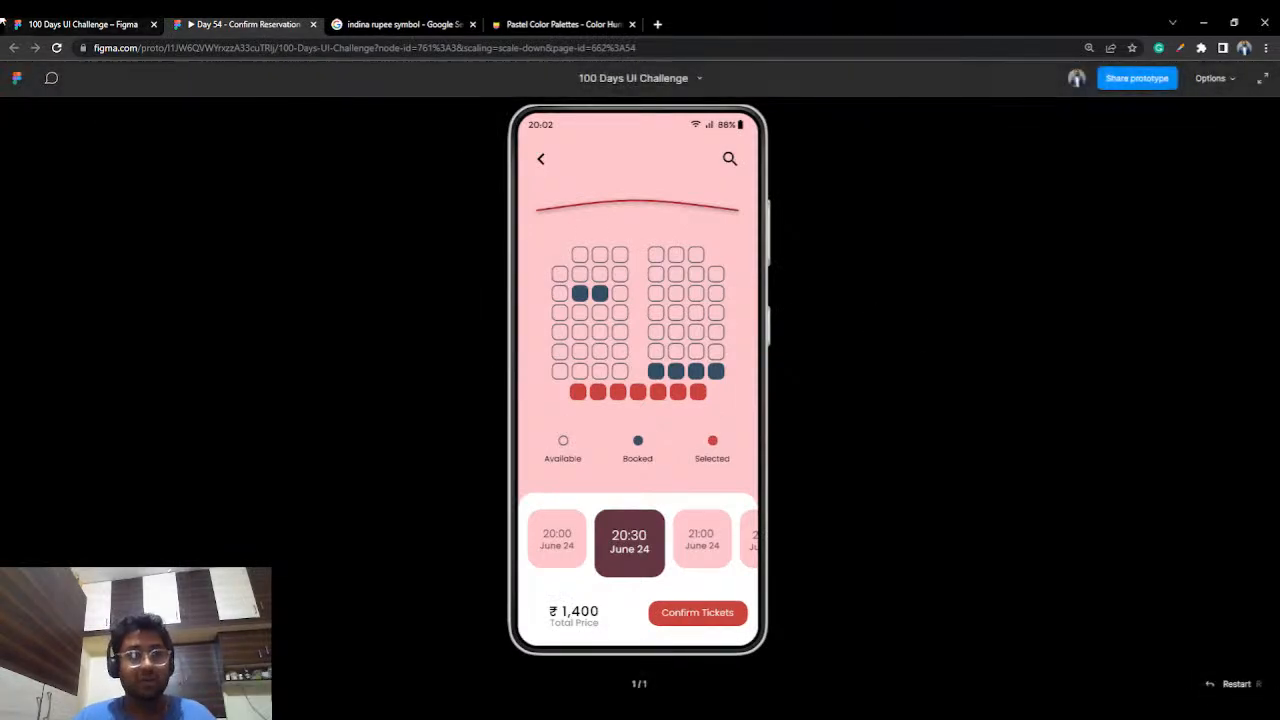
pyautogui.hotkey('ctrl', '1')
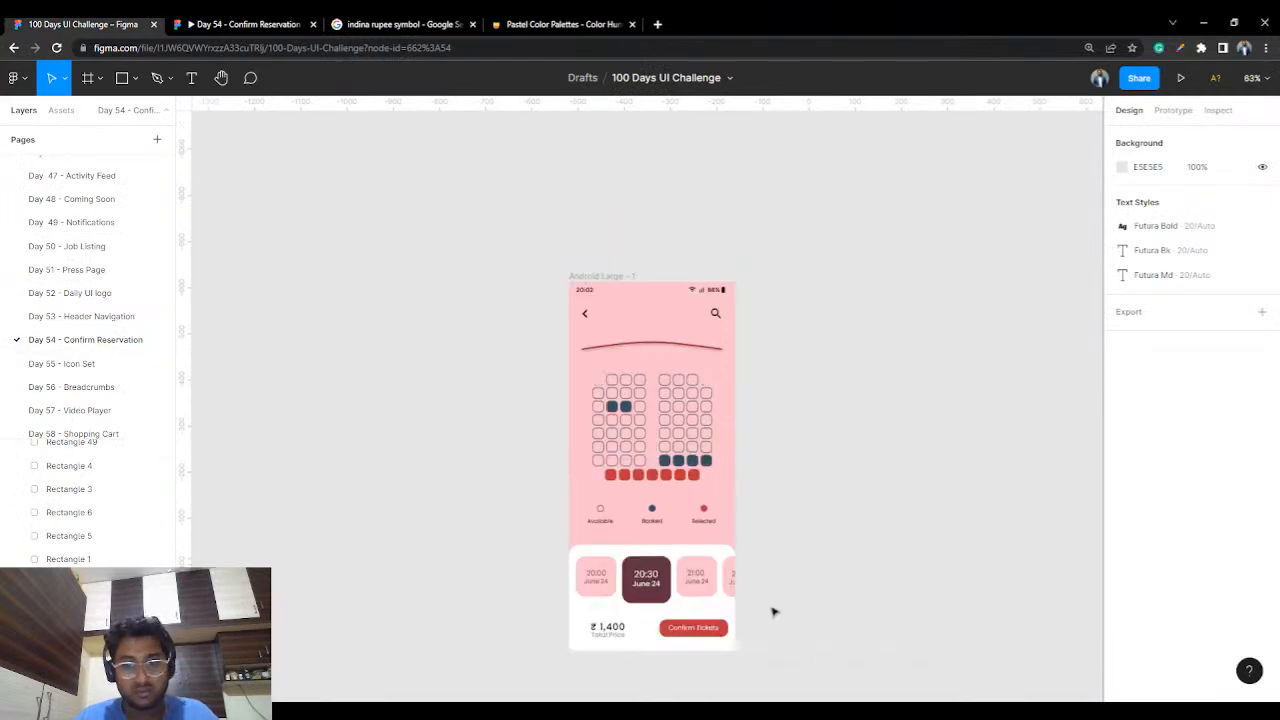
# - Replace the "Selected" legend label's text with "Reservations"
pyautogui.scroll(5, 771, 608)
pyautogui.moveTo(736, 601); pyautogui.dragTo(837, 471)
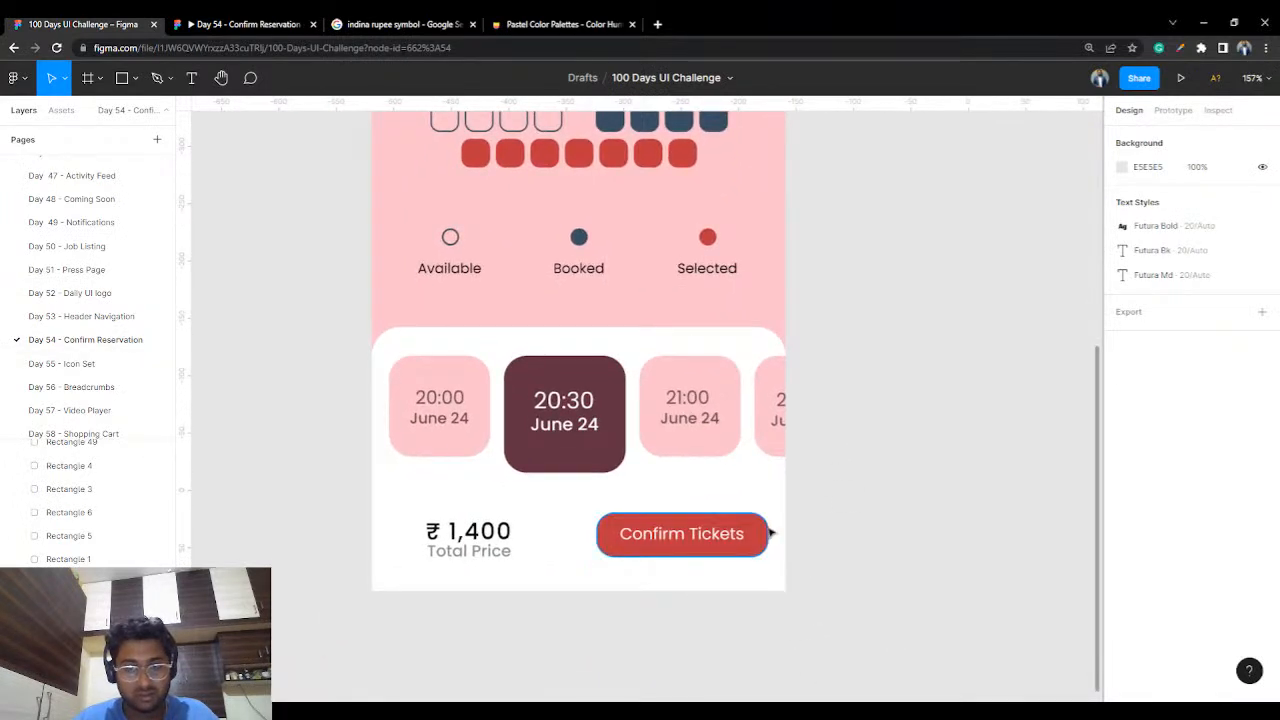
pyautogui.doubleClick(723, 272)
pyautogui.write('Rservation')
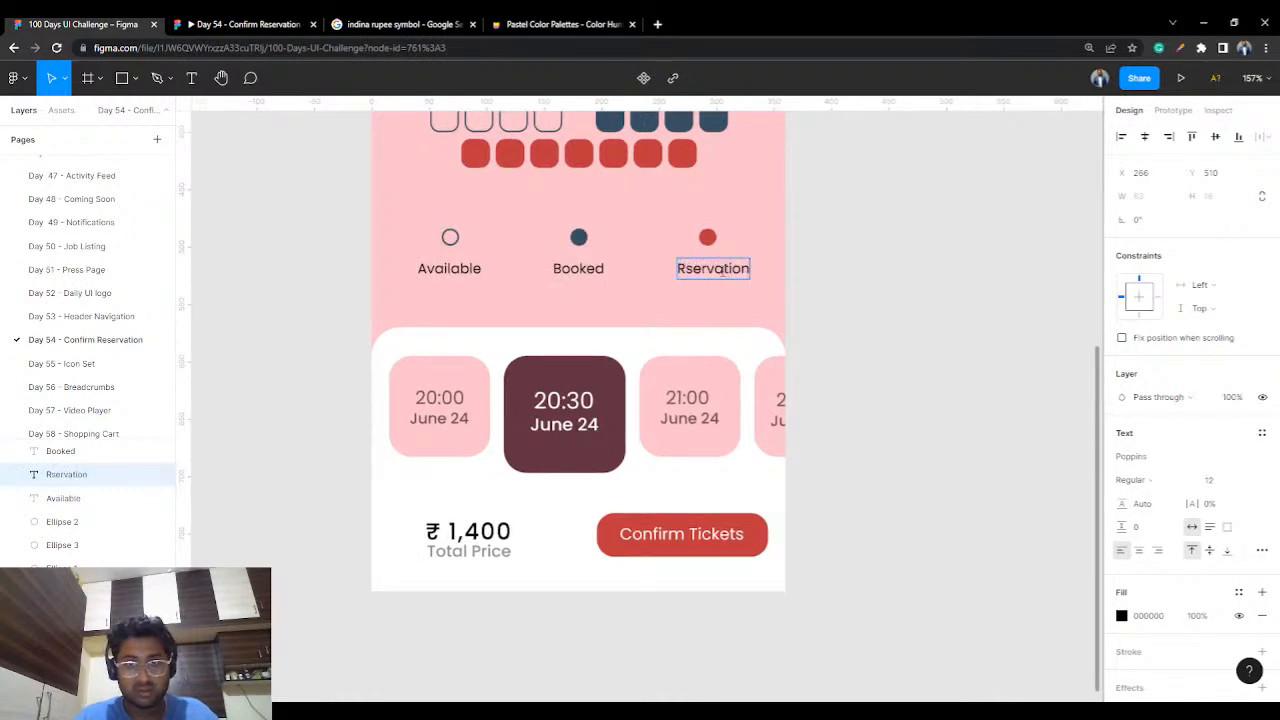
pyautogui.write('s')
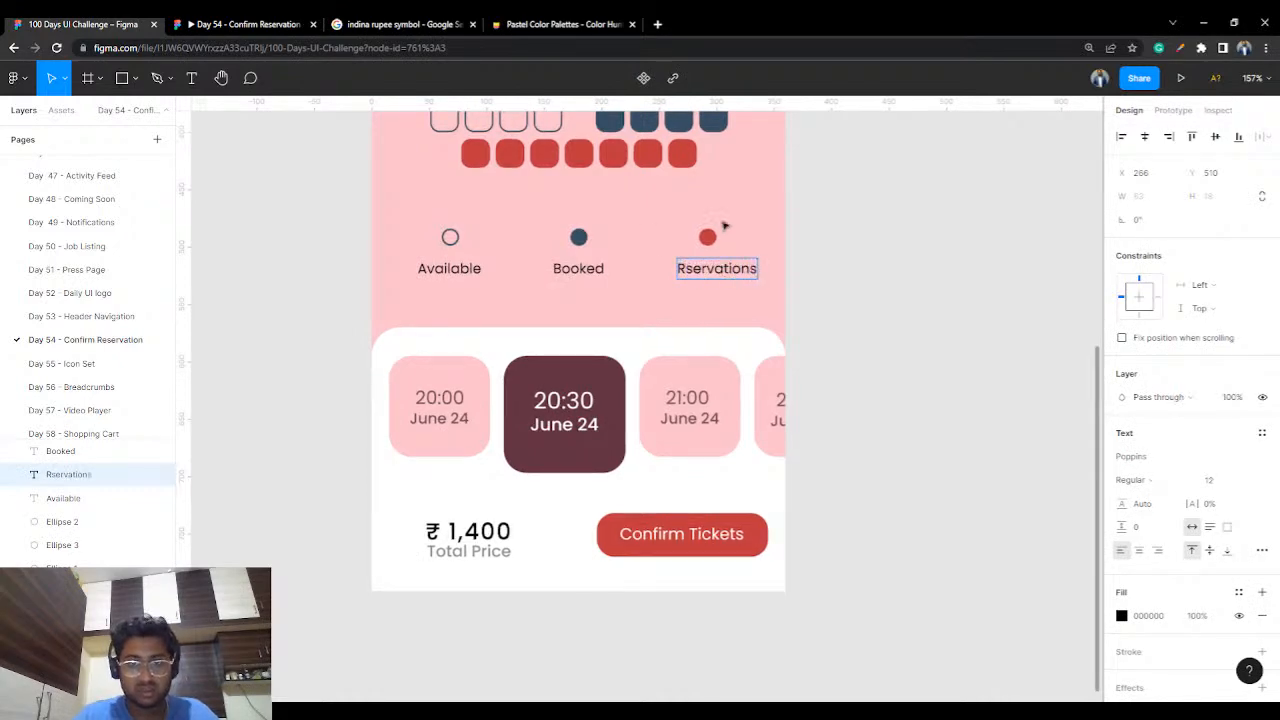
pyautogui.write('e')
pyautogui.write('e')
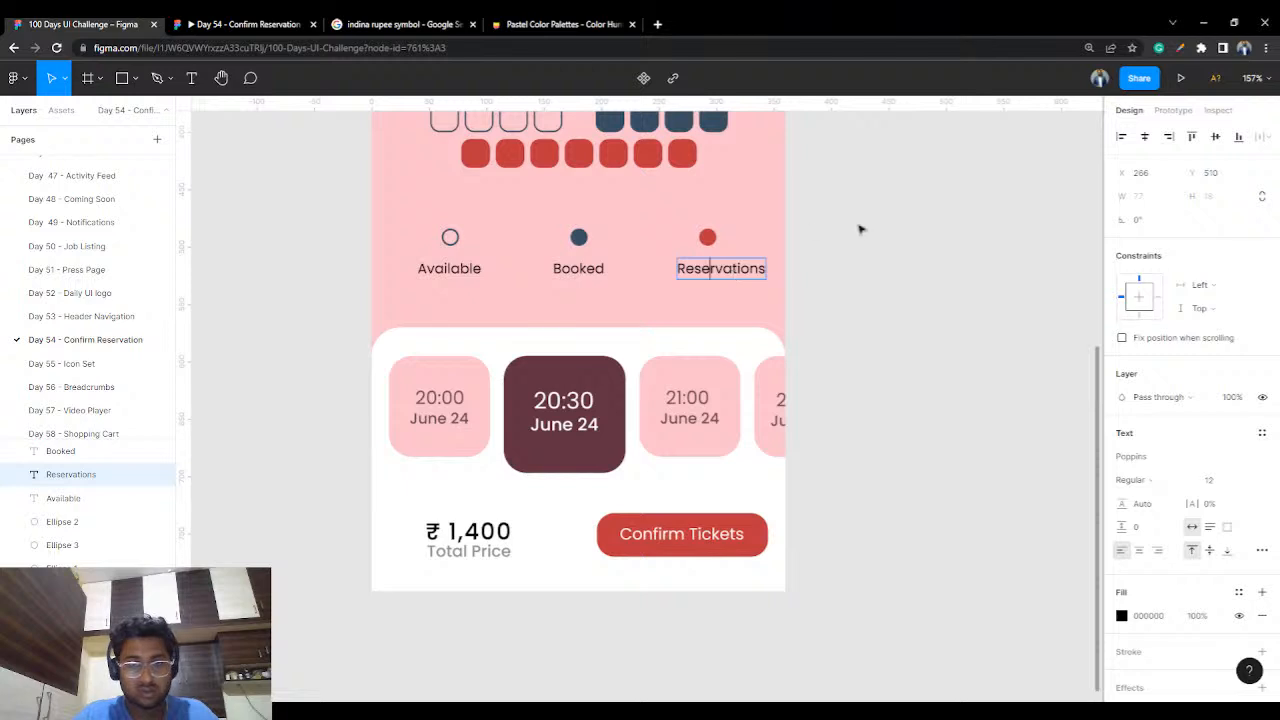
pyautogui.press('Escape')
# - Shorten the "Reservations" legend label to "Reservation" and centre it under the red dot
pyautogui.moveTo(737, 275); pyautogui.dragTo(723, 275)
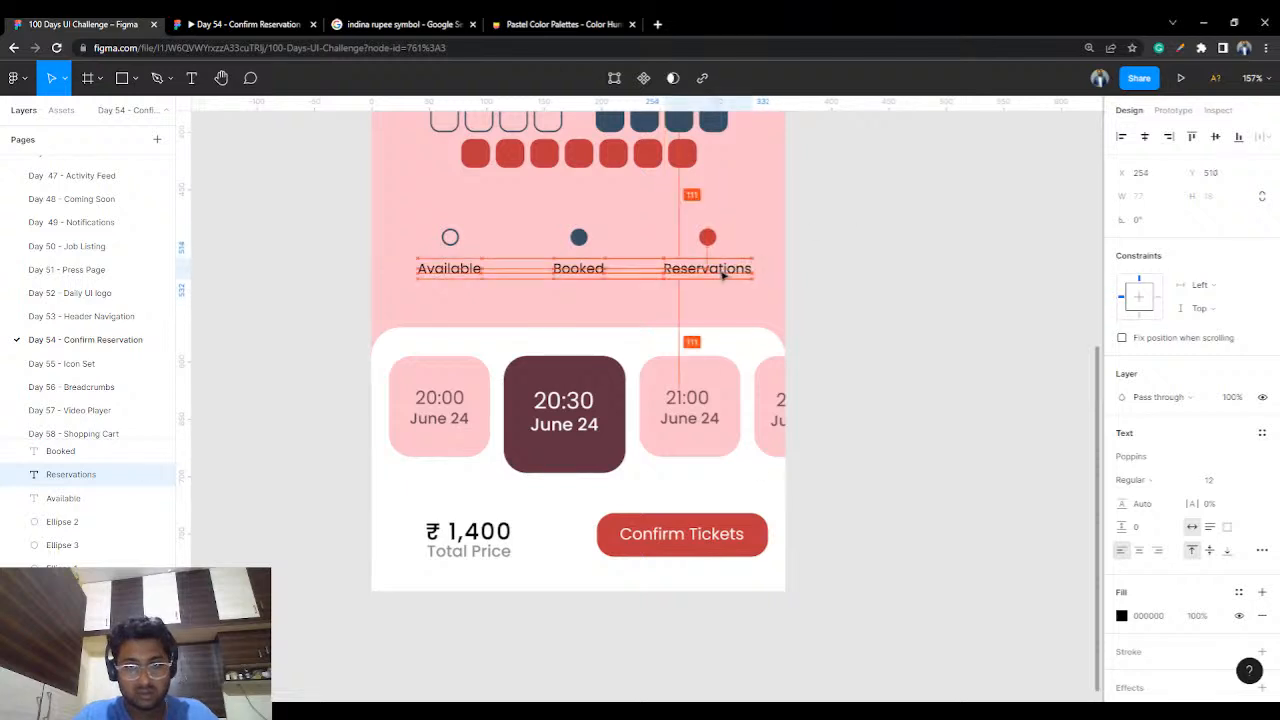
pyautogui.doubleClick(720, 272)
pyautogui.click(744, 268)
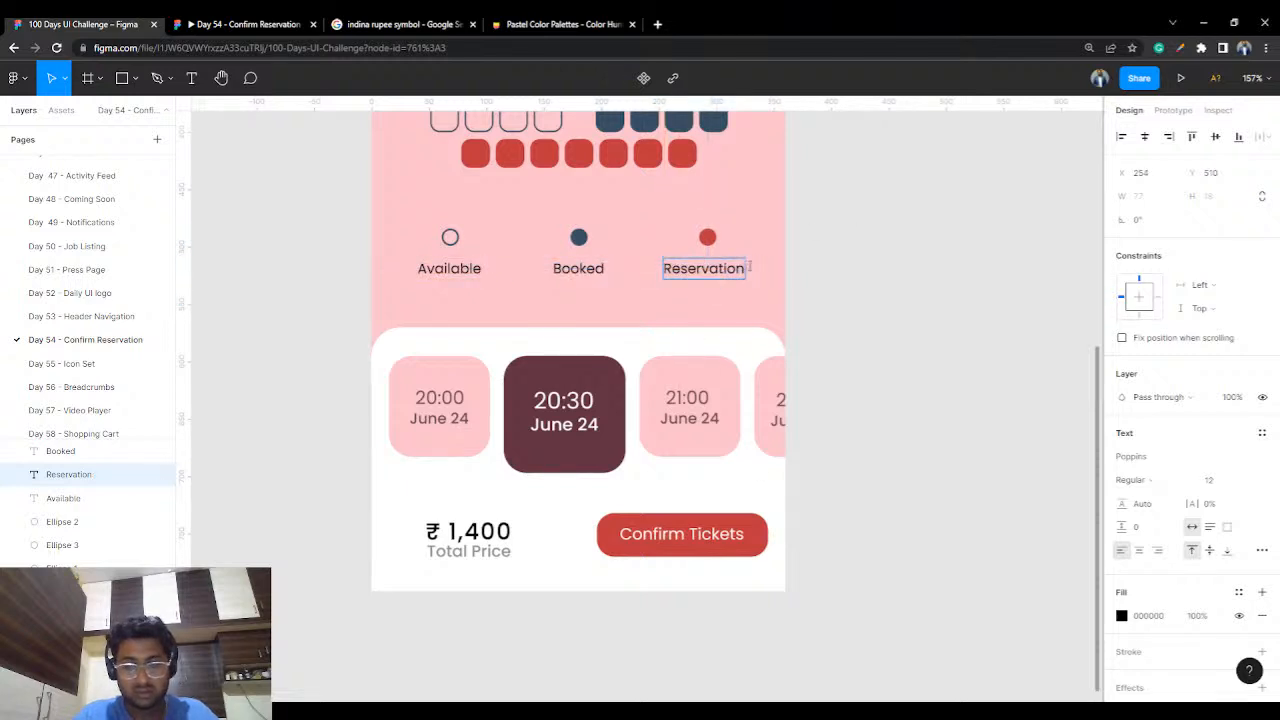
pyautogui.press('Escape')
pyautogui.moveTo(727, 273); pyautogui.dragTo(732, 273)
# - Change the red button's text from "Confirm Tickets" to "Confirm Reservation"
pyautogui.doubleClick(742, 536)
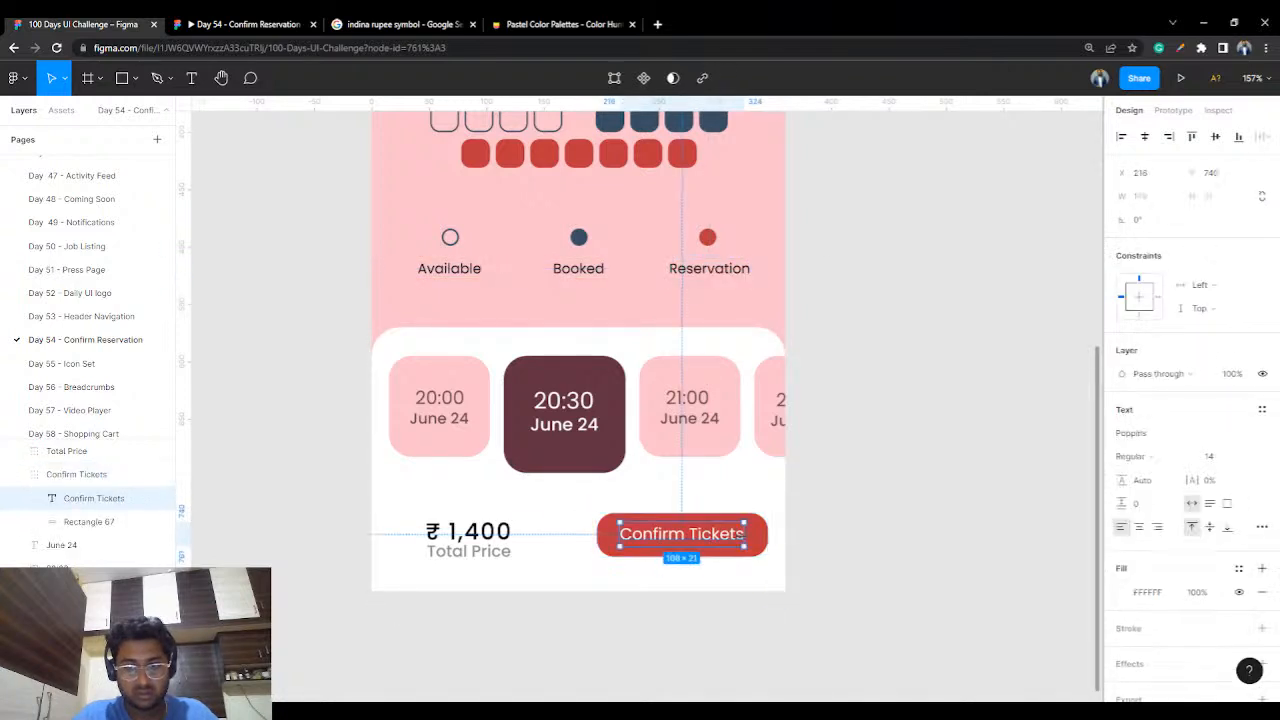
pyautogui.doubleClick(695, 538)
pyautogui.doubleClick(695, 538)
pyautogui.write('Reservation')
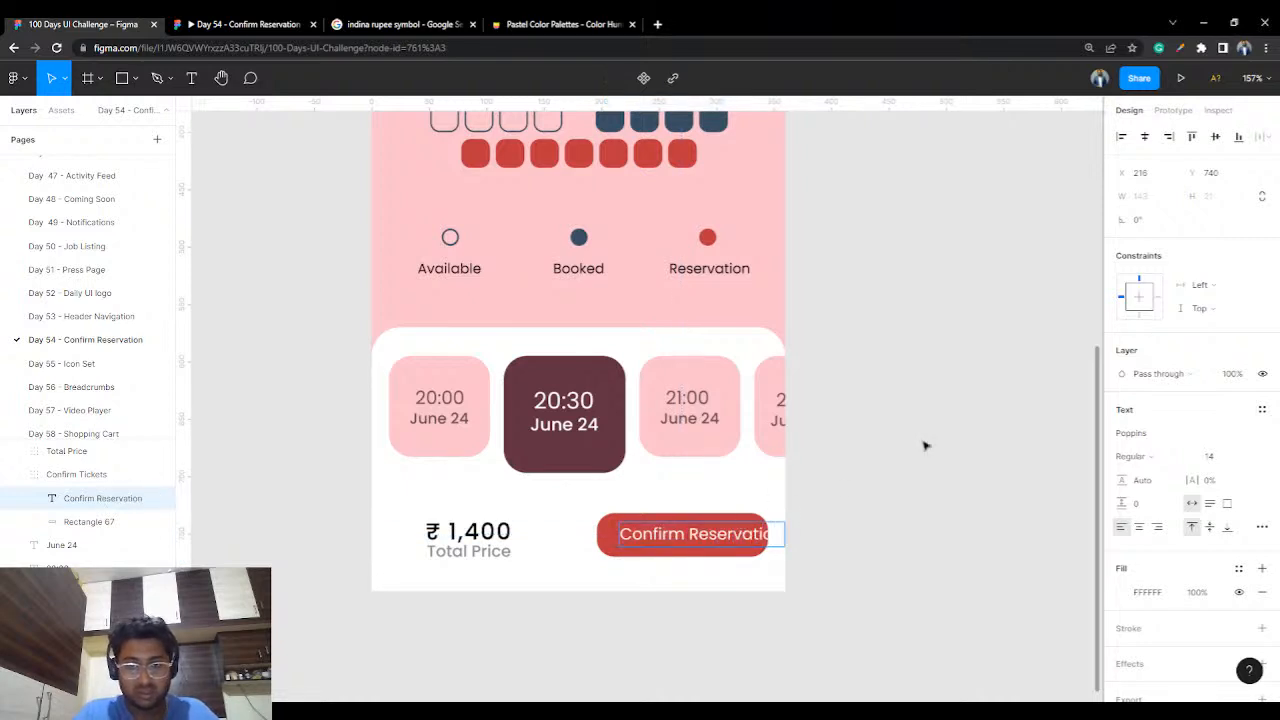
pyautogui.press('Escape')
# - Widen the red button's rectangle to 172 px and centre the "Confirm Reservation" text on it
pyautogui.click(590, 536)
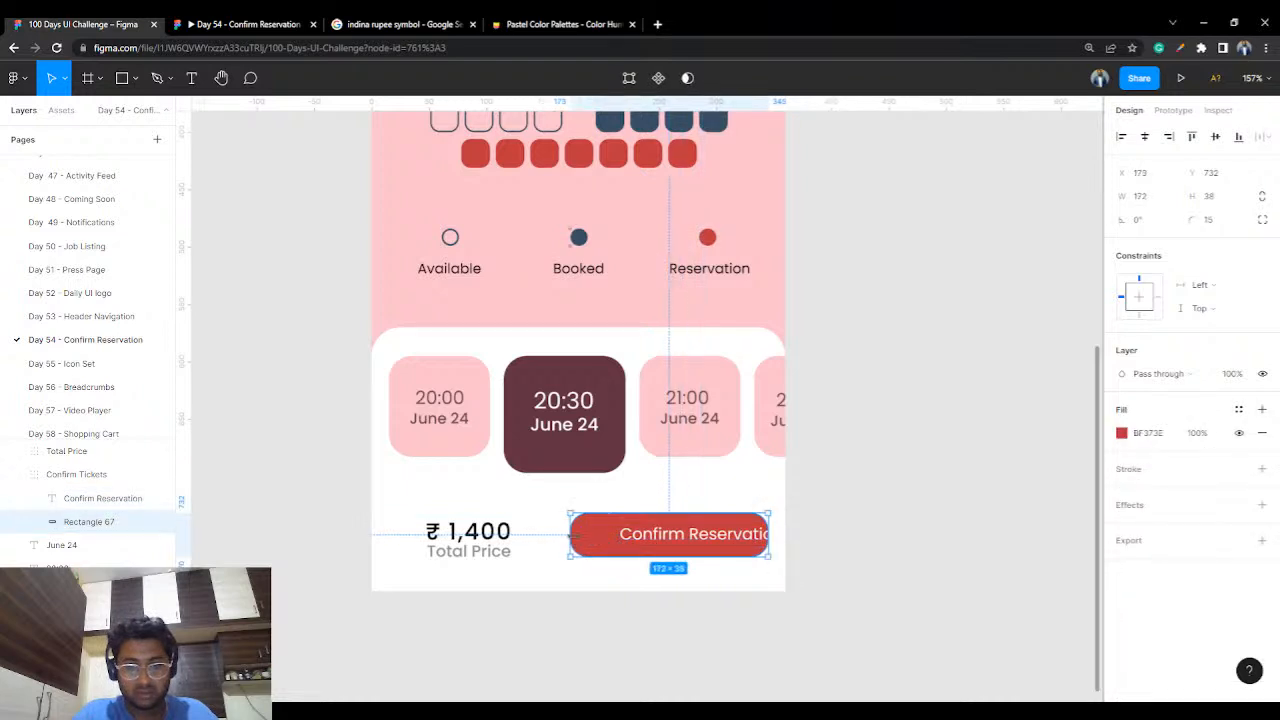
pyautogui.moveTo(646, 547)
pyautogui.mouseDown()
pyautogui.moveTo(619, 547)
pyautogui.moveTo(676, 540)
pyautogui.moveTo(653, 543)
pyautogui.mouseUp()
pyautogui.click(1014, 437)
pyautogui.doubleClick(690, 536)
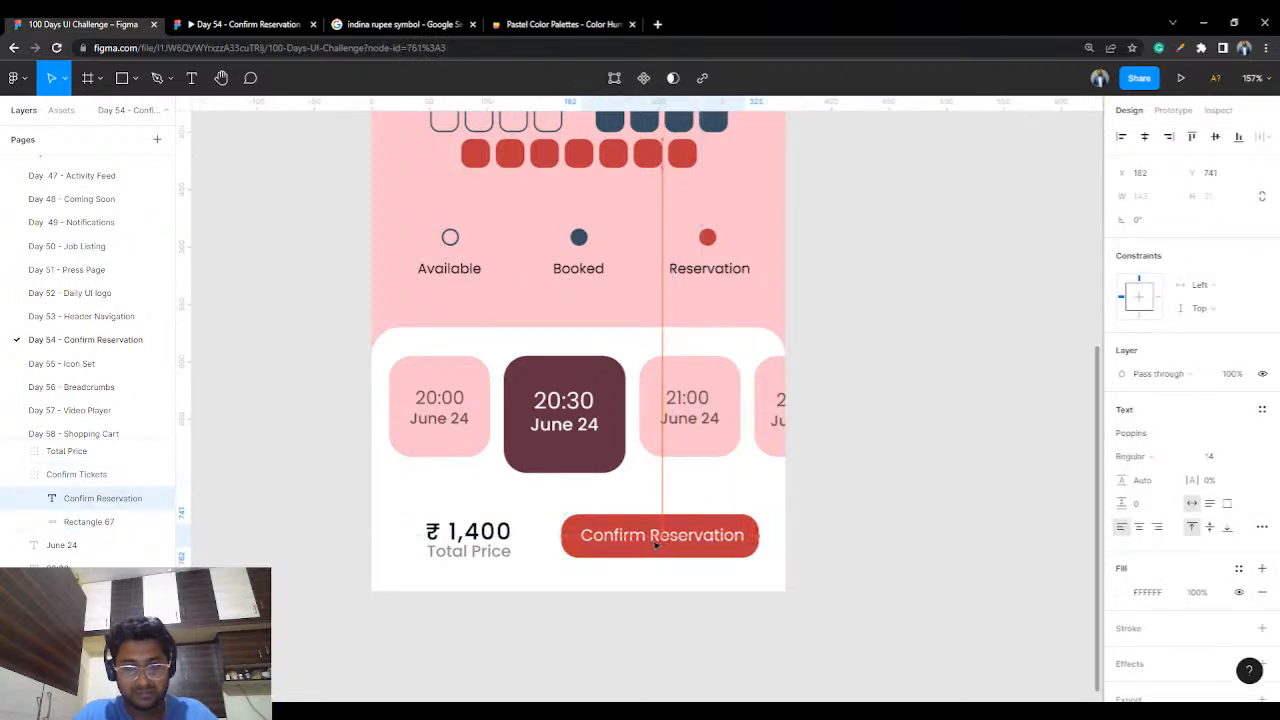
# - Move the whole Confirm Reservation button a few pixels toward the frame's right edge
pyautogui.click(877, 466)
pyautogui.click(760, 545)
pyautogui.moveTo(760, 545); pyautogui.dragTo(764, 549)
pyautogui.click(825, 463)
# - Rename the "Android Large - 1" frame as "Confirm Reservations"
pyautogui.scroll(-5, 822, 460)
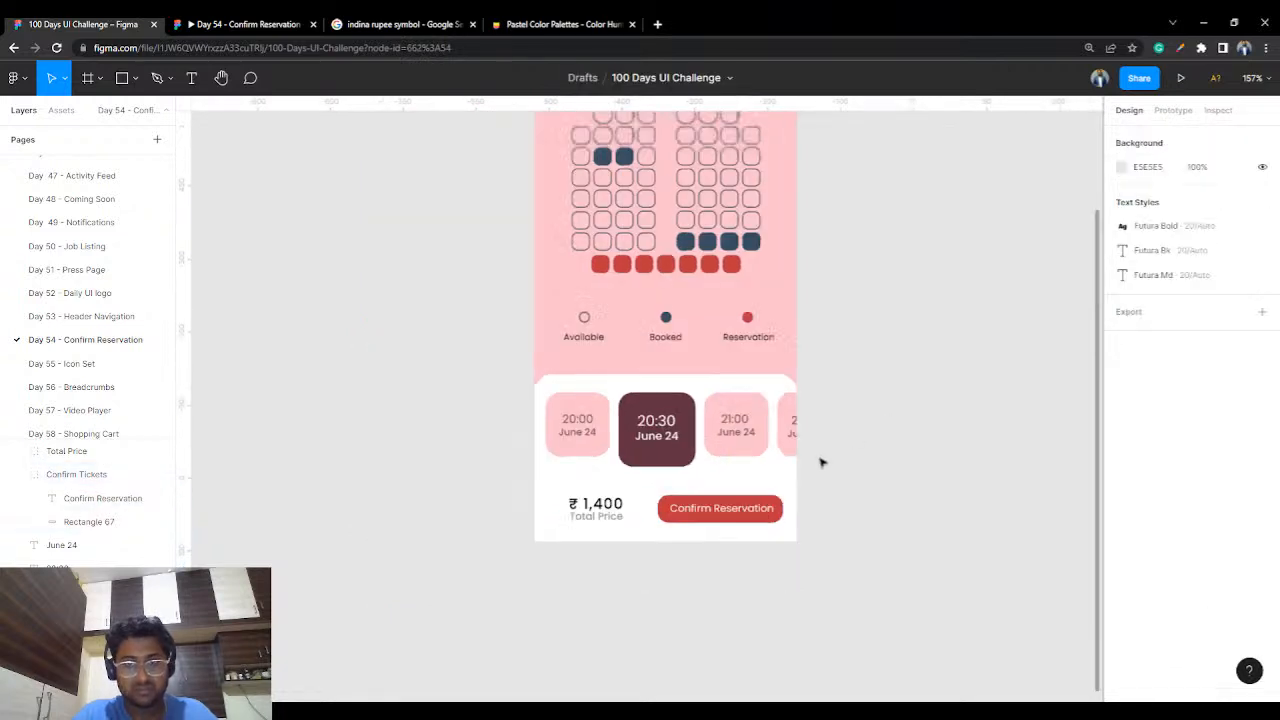
pyautogui.moveTo(820, 322); pyautogui.dragTo(757, 414)
pyautogui.scroll(-2, 771, 360)
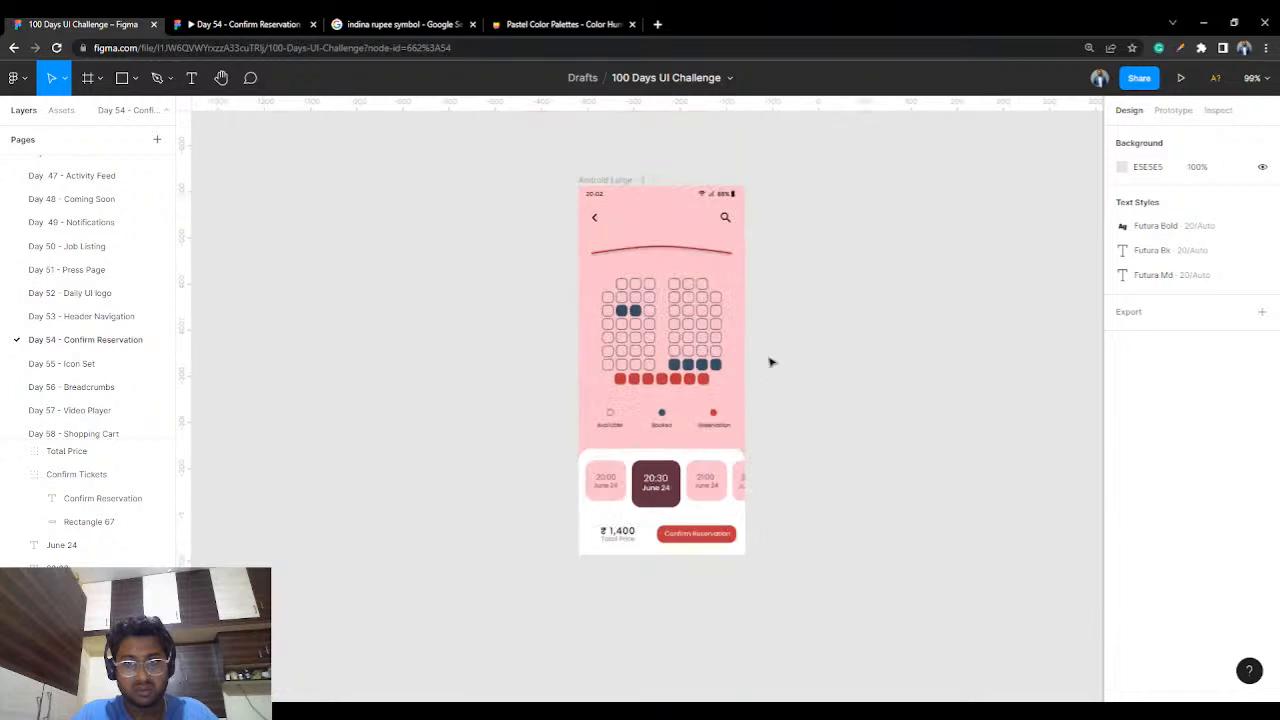
pyautogui.click(640, 181)
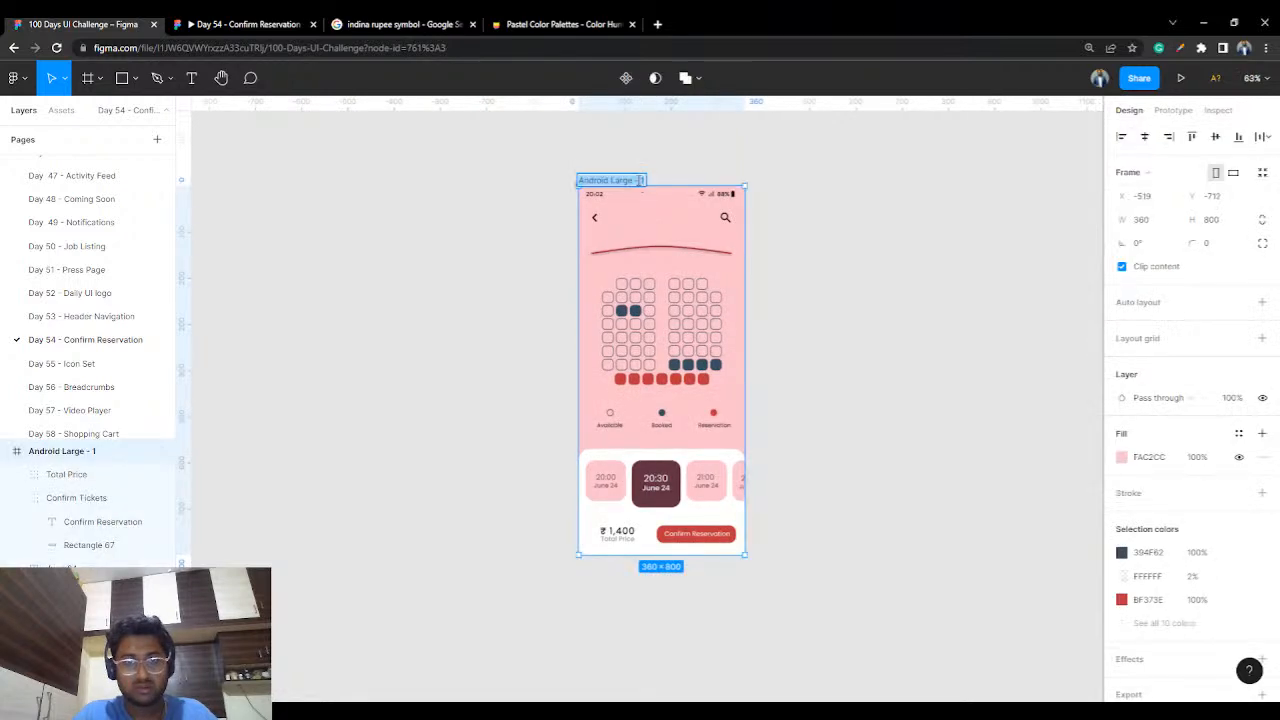
pyautogui.write('Confirm Reservations')
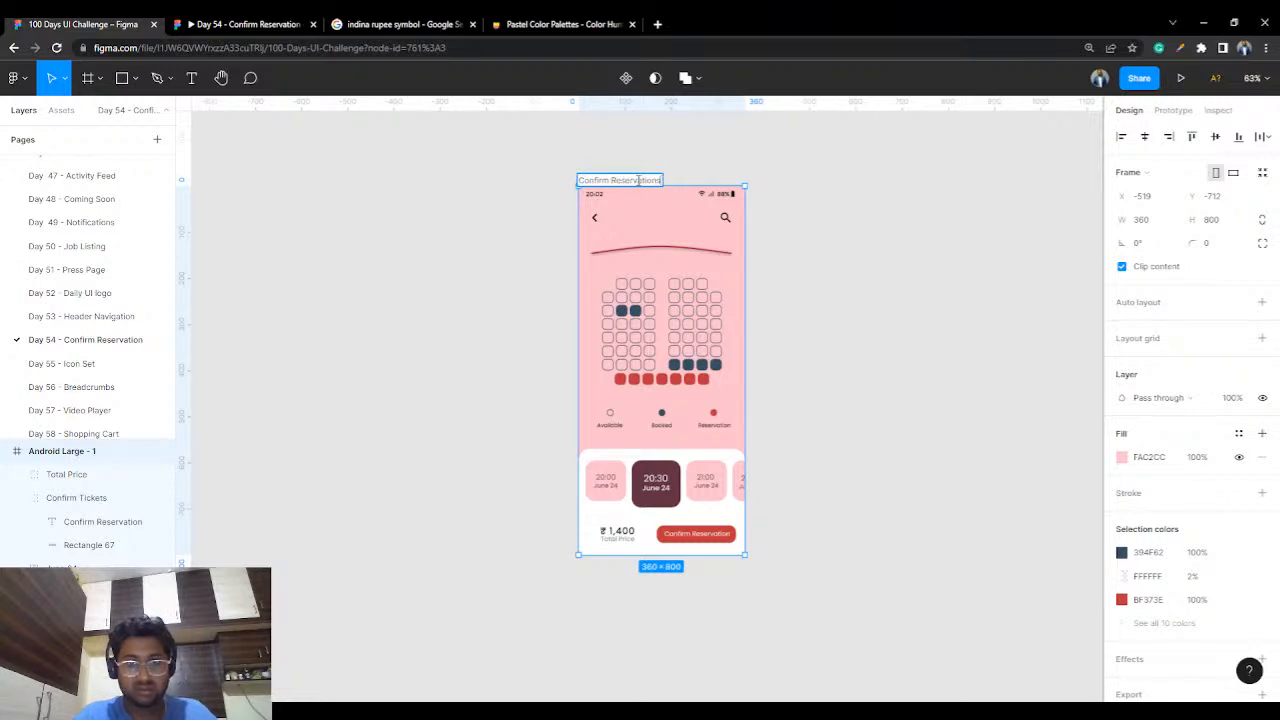
pyautogui.click(527, 193)
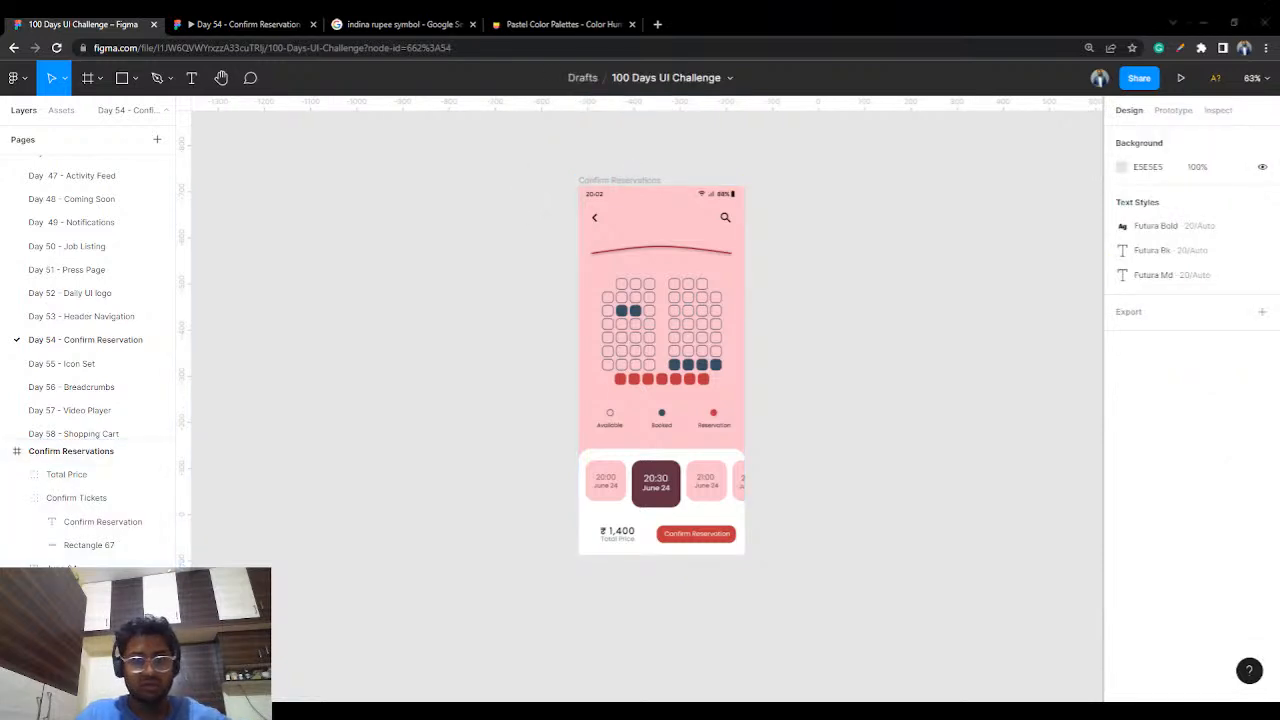
# - Show the prototype preview and close the rupee symbol search and the colour palette pages
pyautogui.hotkey('ctrl', 'Tab')
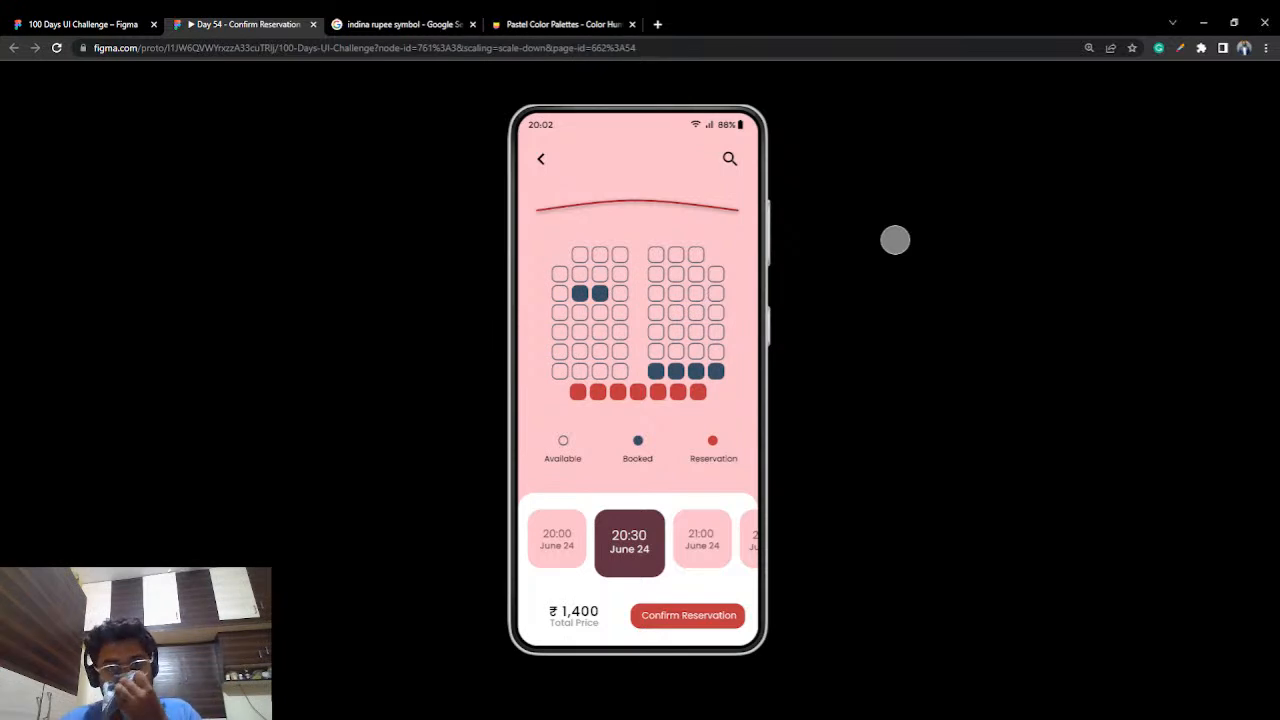
pyautogui.click(472, 24)
pyautogui.click(472, 24)
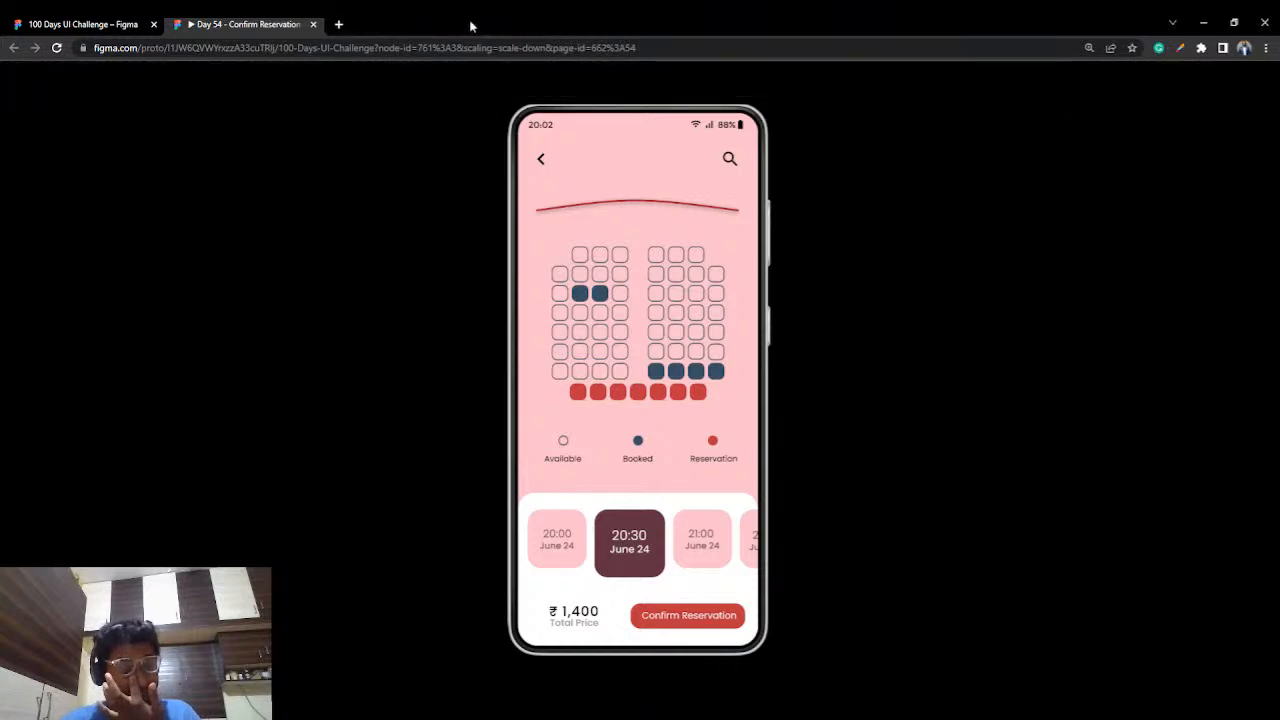